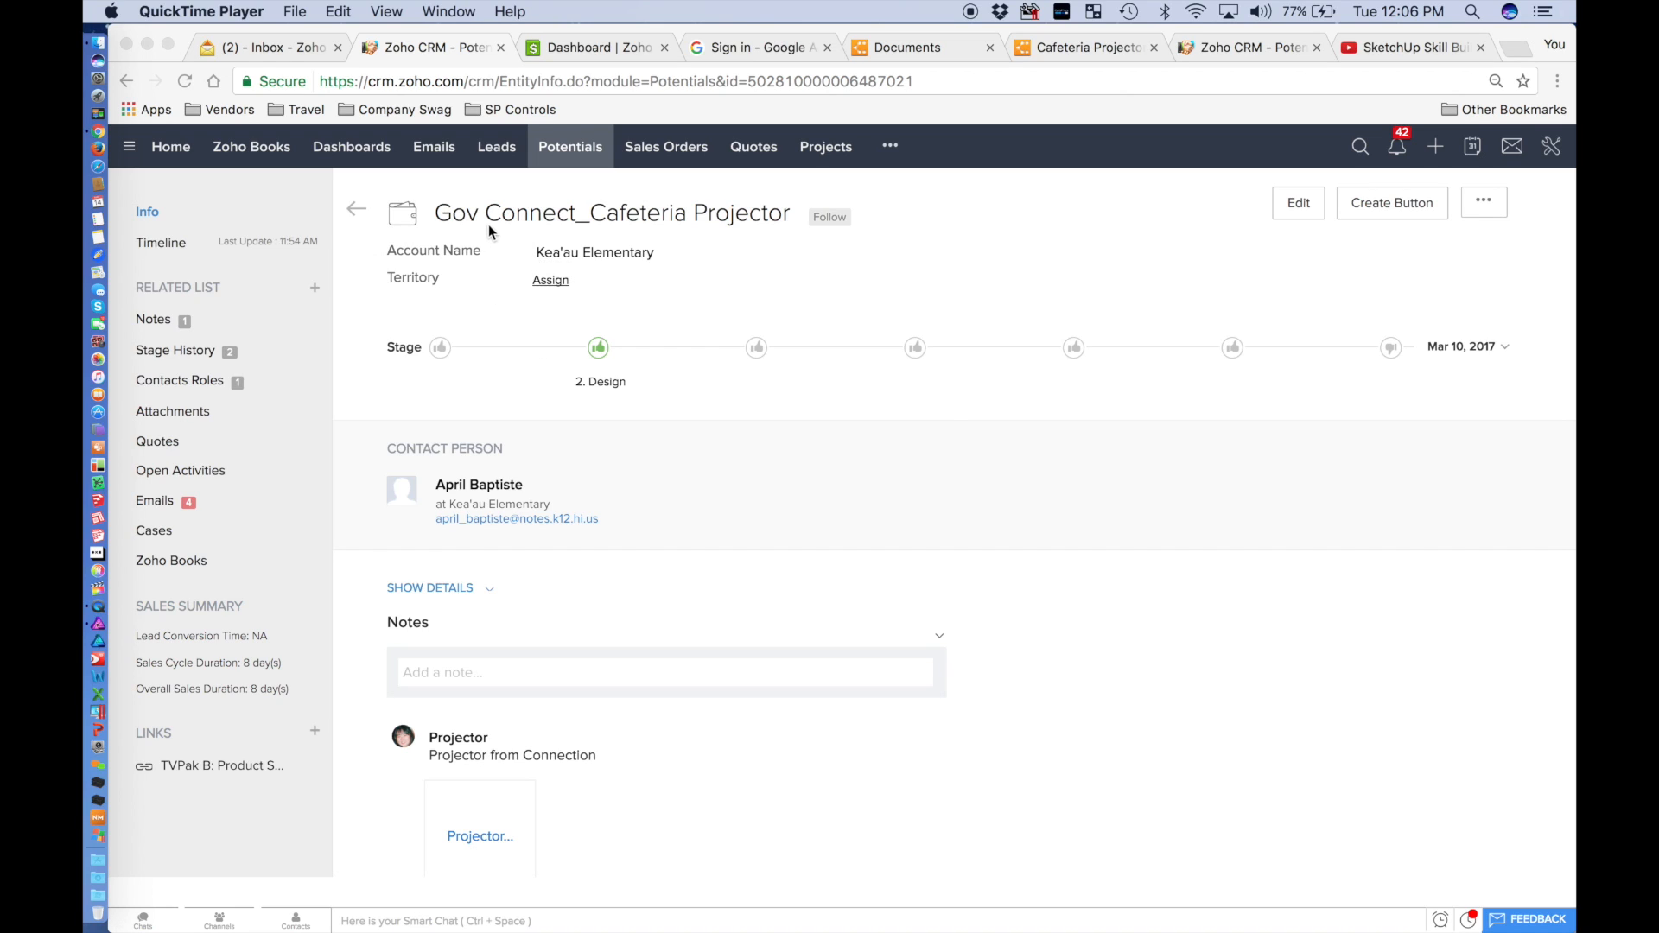
Select the Gov Connect and Cafeteria Projector names in the Zoho CRM record title.
{"action": "left_click", "coordinate": [600, 216]}
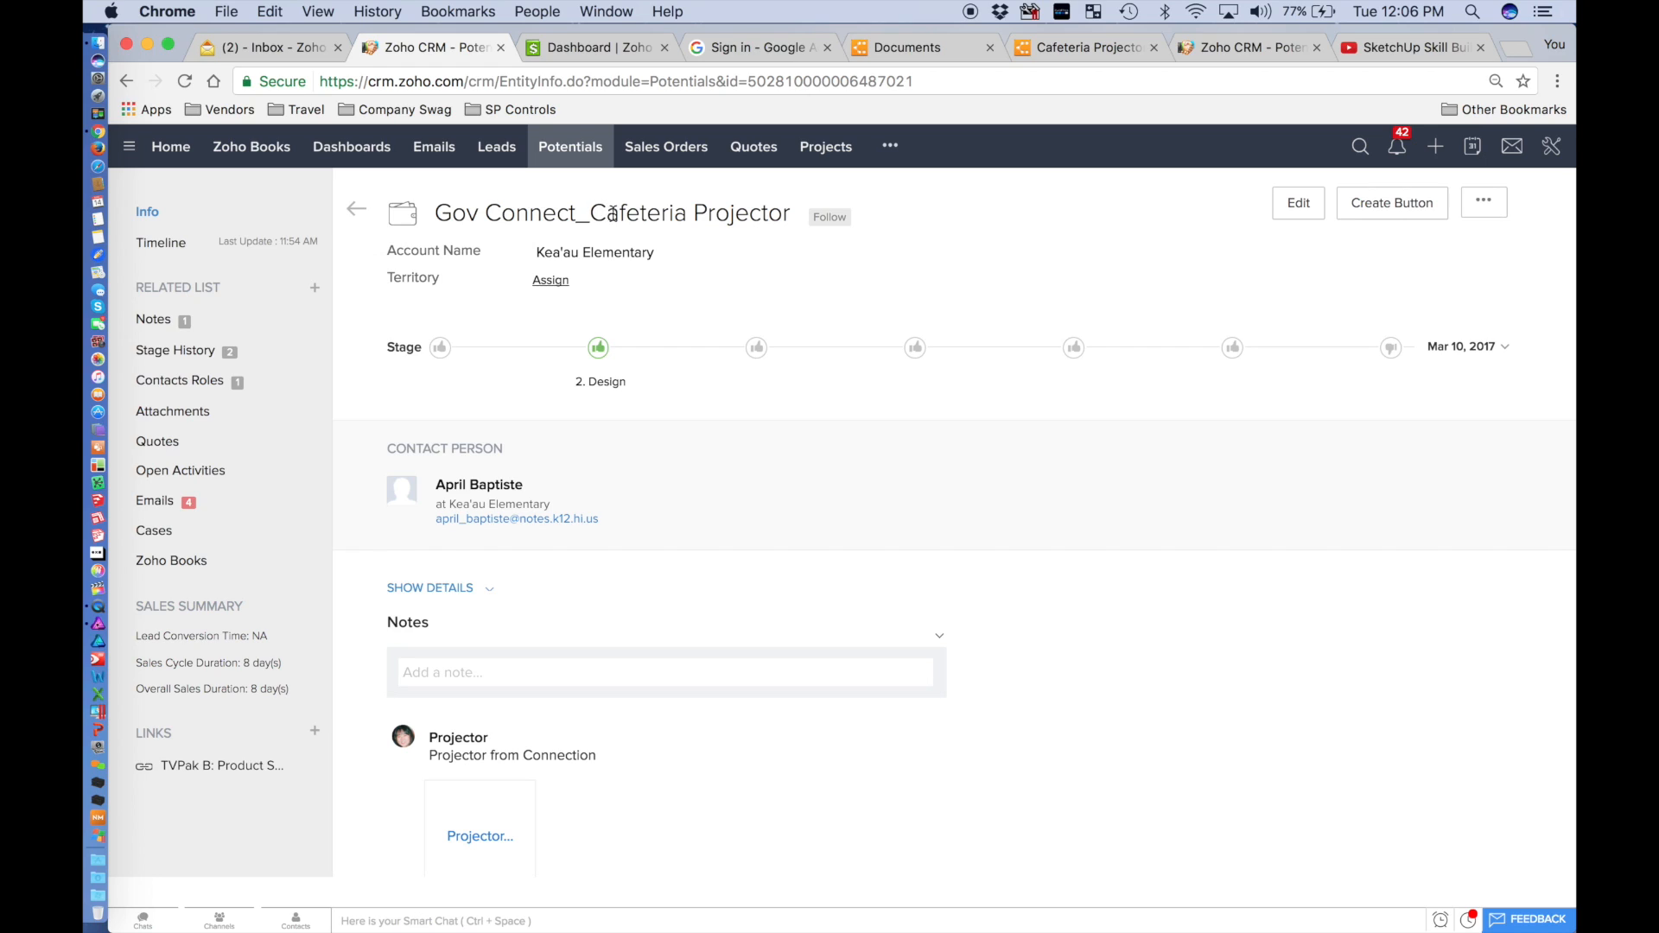
{"action": "left_click_drag", "start_coordinate": [594, 211], "coordinate": [437, 220]}
{"action": "left_click", "coordinate": [788, 214]}
{"action": "left_click", "coordinate": [577, 216]}
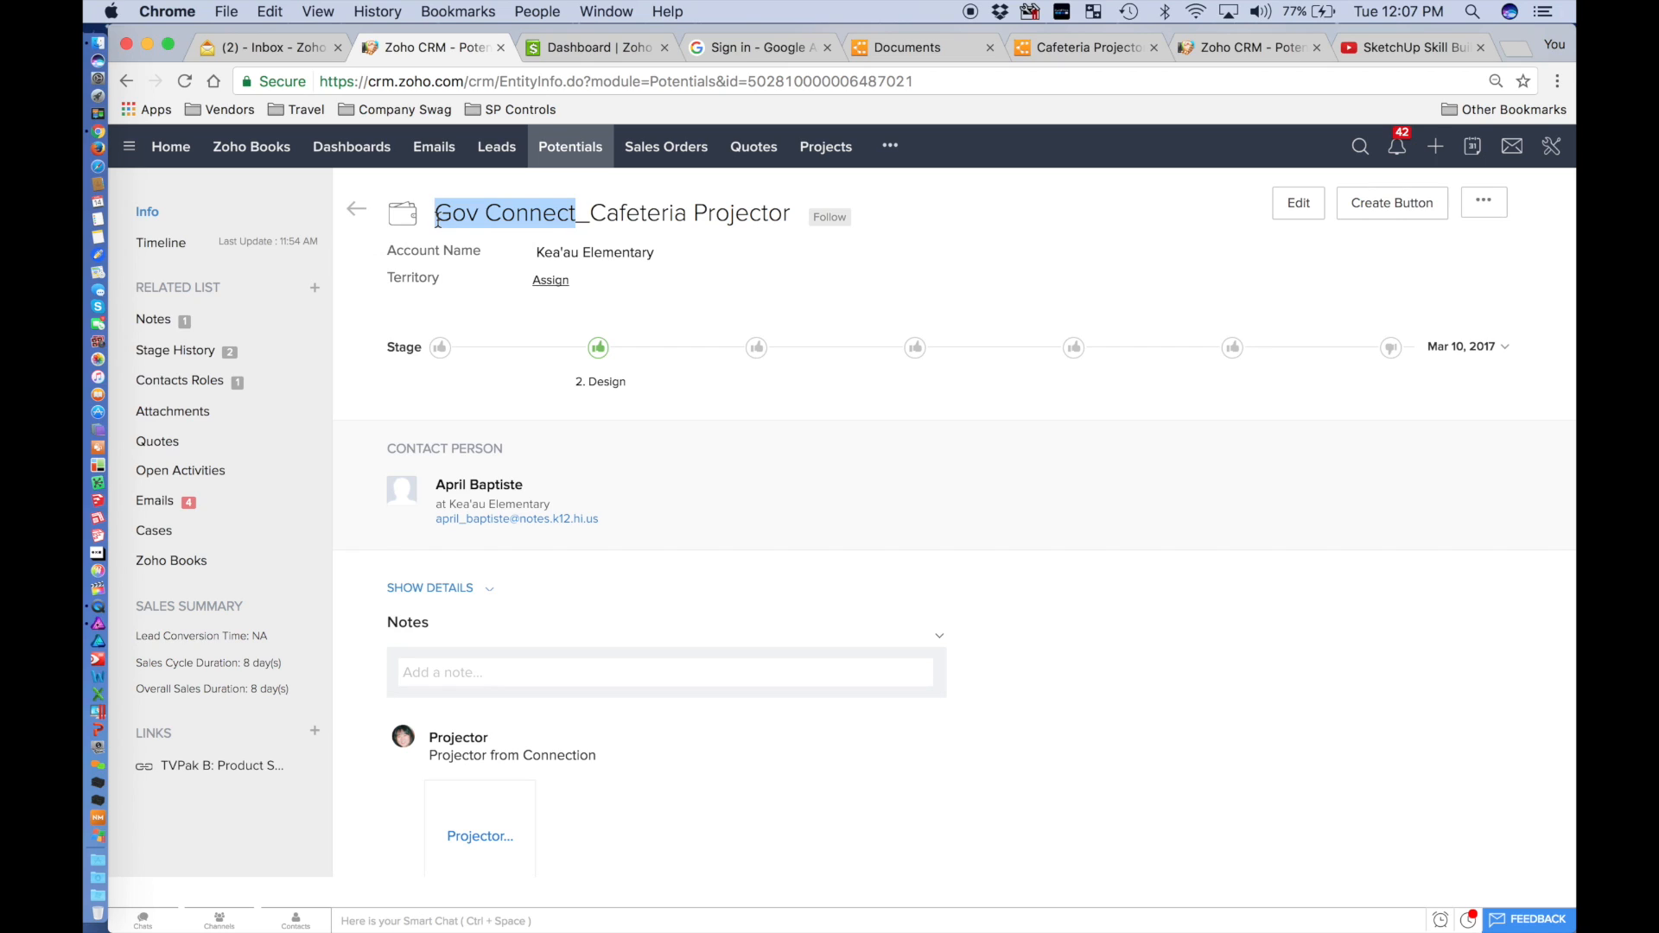
{"action": "left_click_drag", "start_coordinate": [574, 212], "coordinate": [438, 214]}
{"action": "left_click_drag", "start_coordinate": [593, 212], "coordinate": [788, 216]}
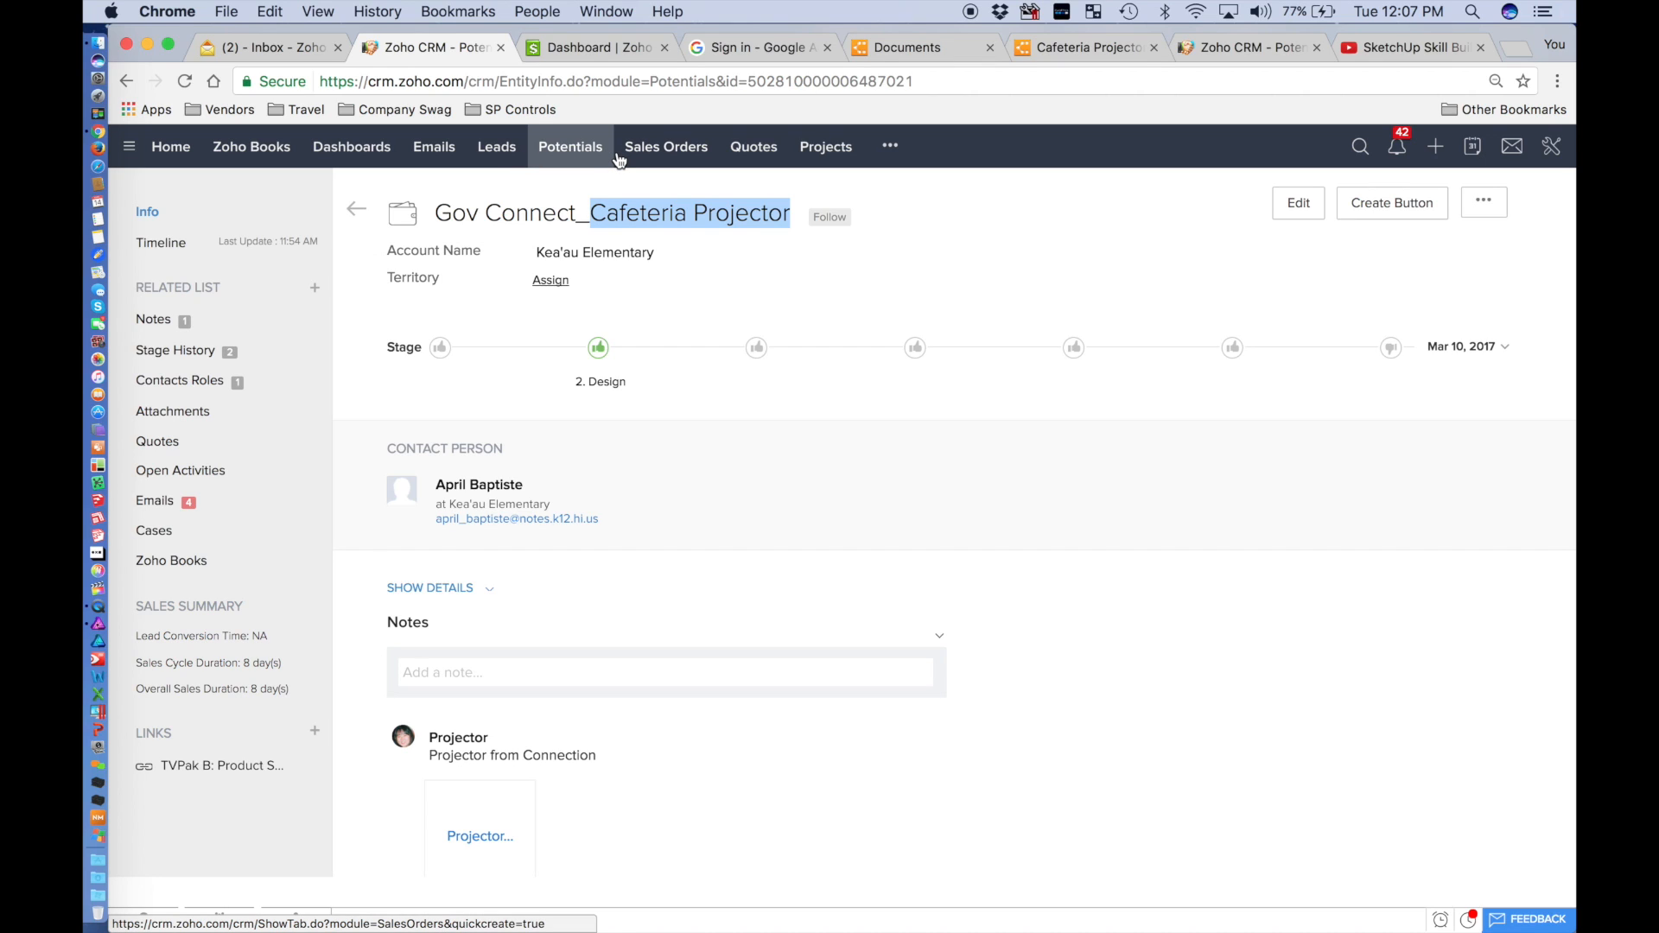
In Lucidchart's documents list, open My Documents > Yamada Technologies > Templates.
{"action": "left_click", "coordinate": [917, 50]}
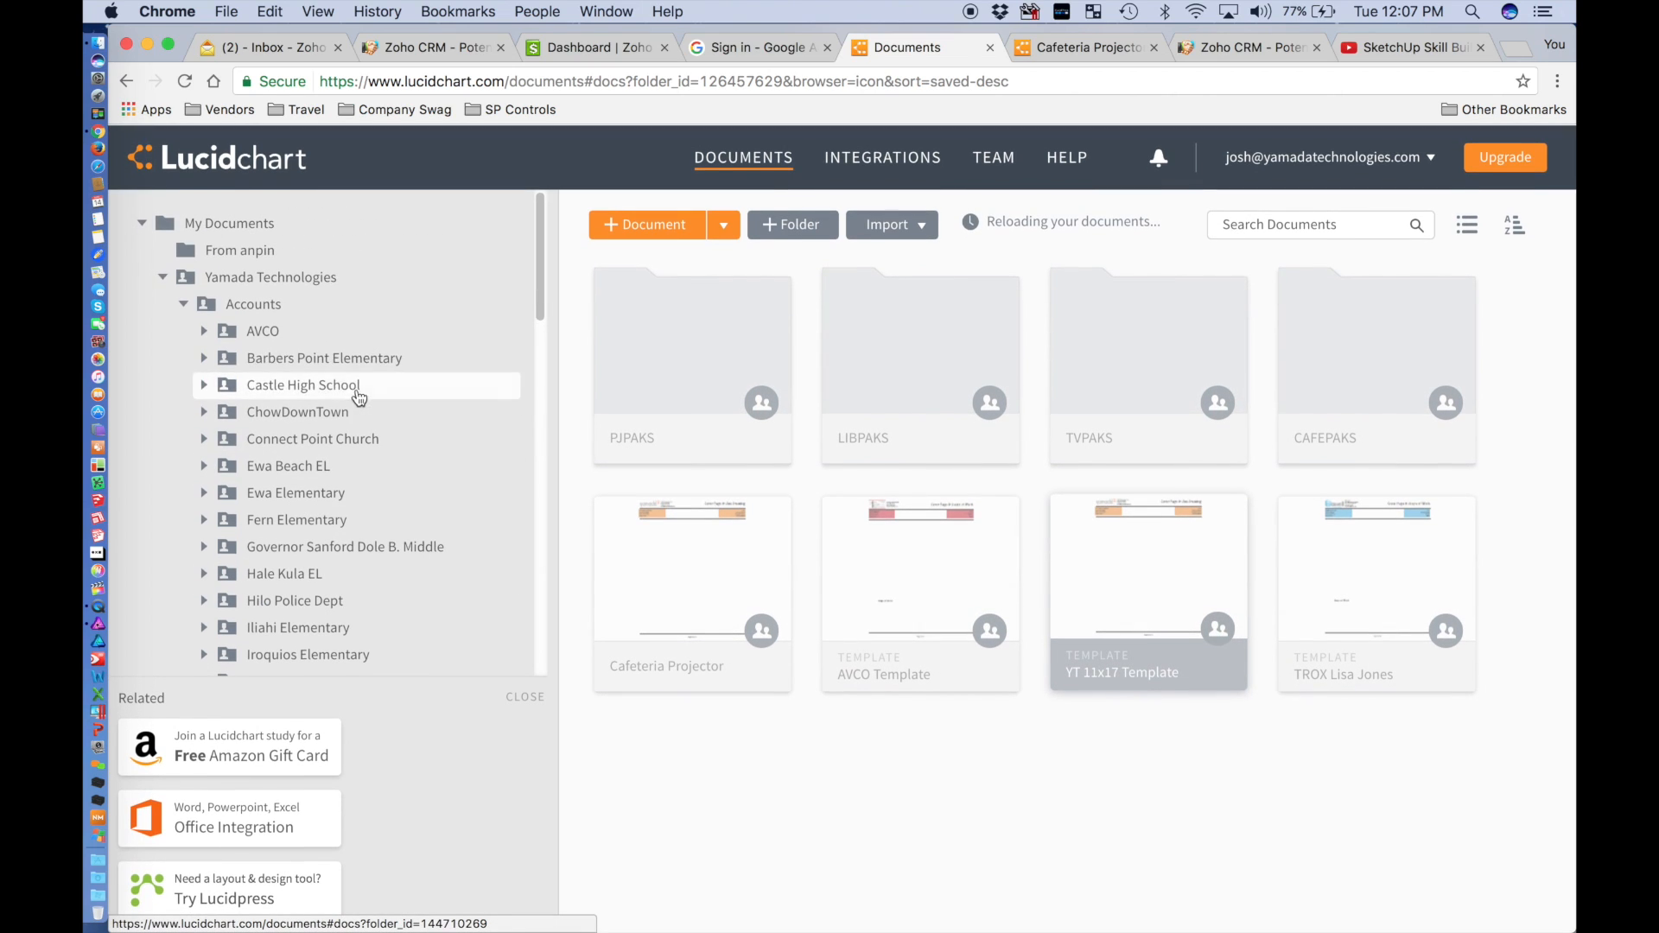
{"action": "left_click", "coordinate": [183, 304]}
{"action": "left_click", "coordinate": [159, 277]}
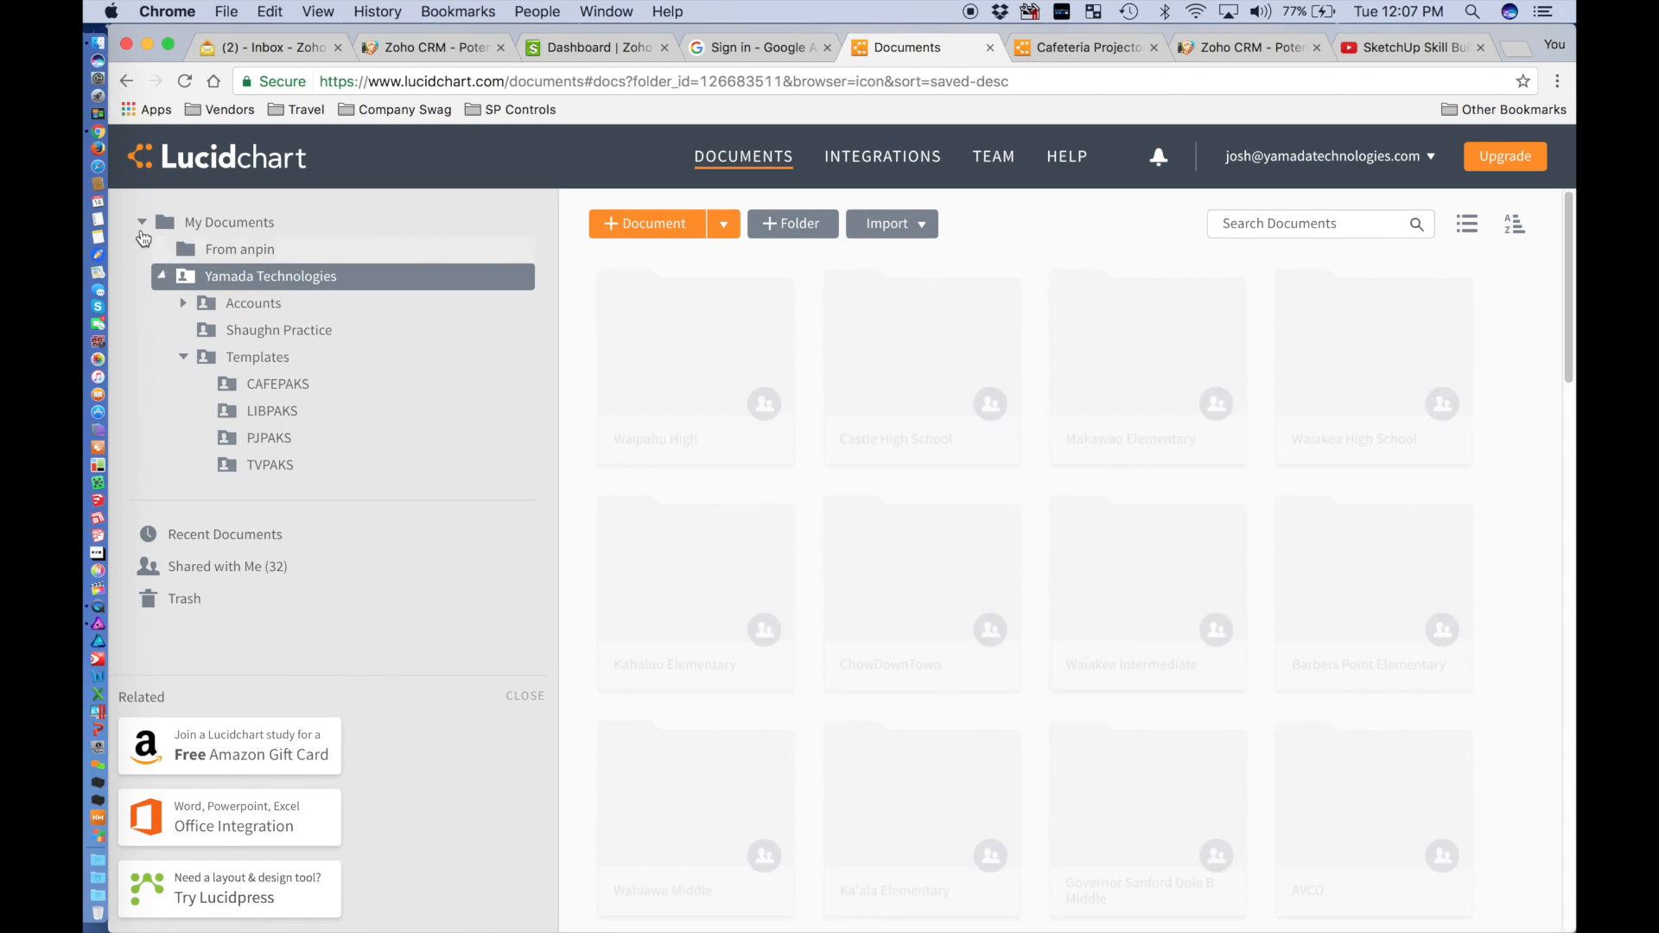
{"action": "left_click", "coordinate": [143, 227]}
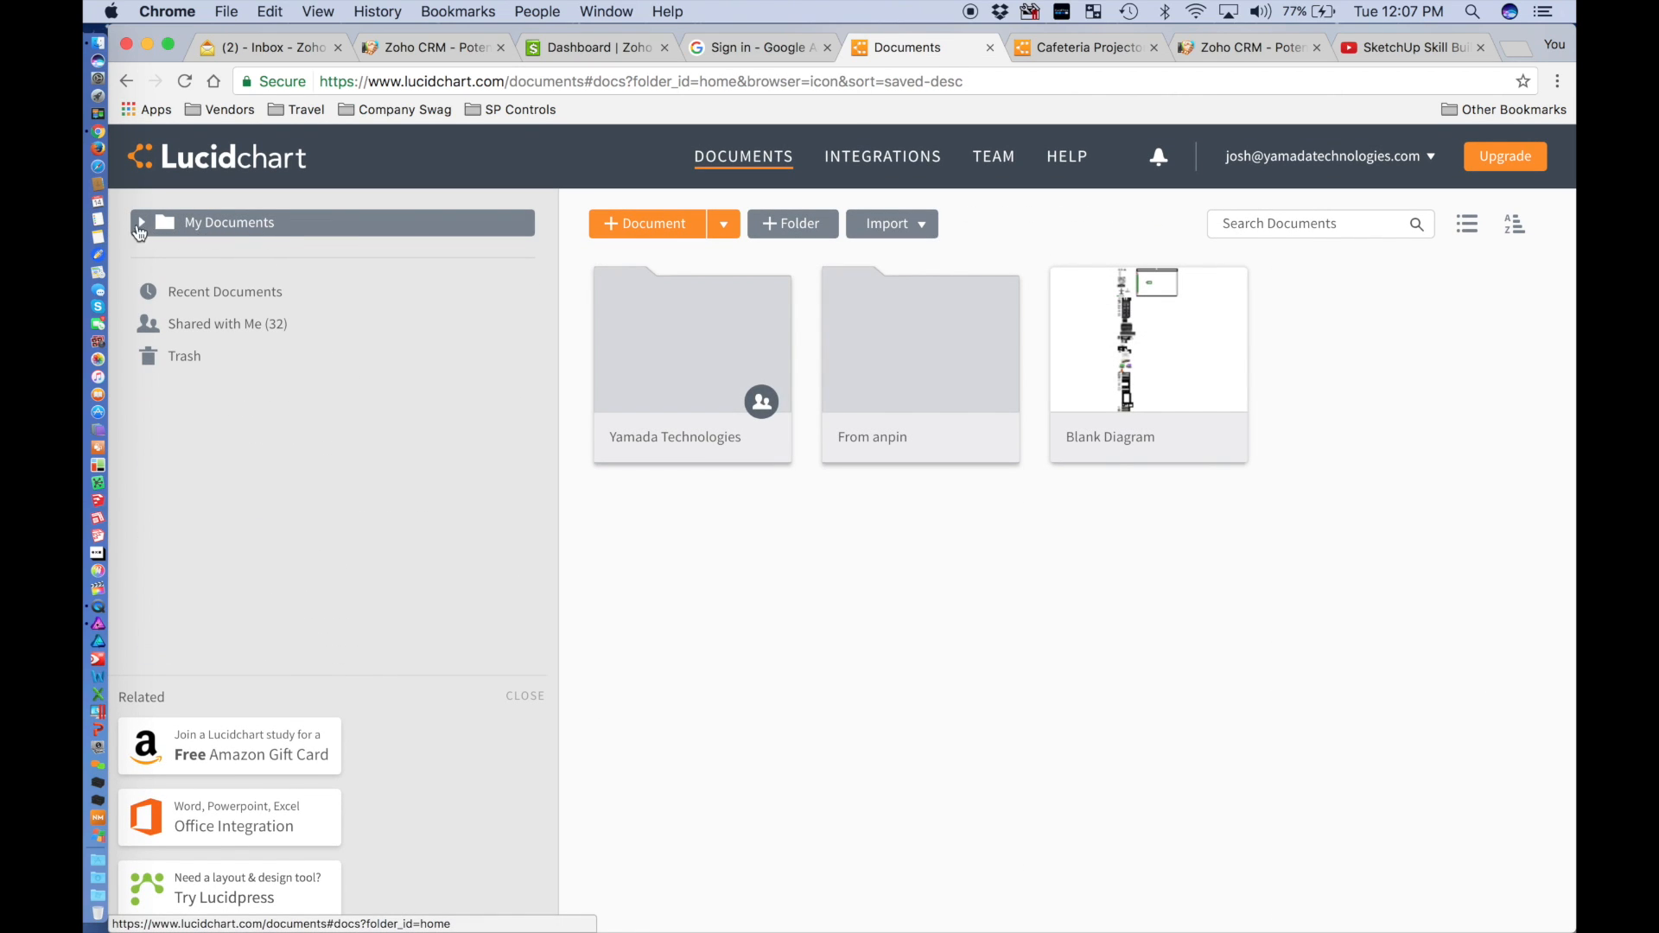
{"action": "left_click", "coordinate": [143, 227]}
{"action": "left_click", "coordinate": [165, 278]}
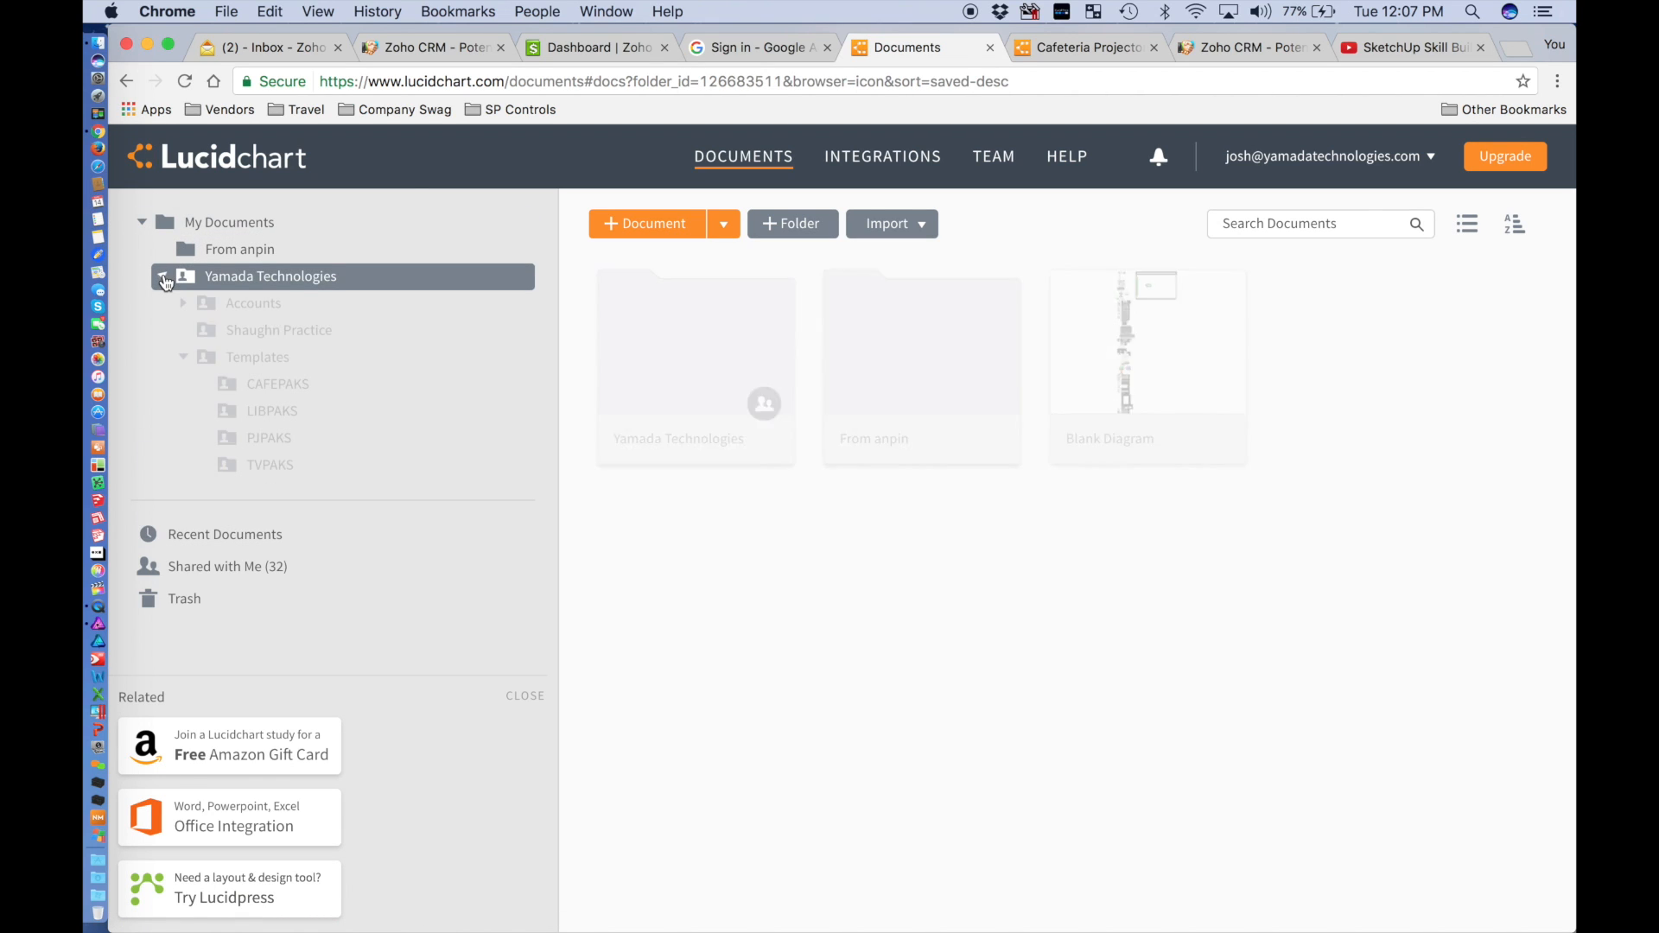
{"action": "left_click", "coordinate": [179, 361]}
{"action": "left_click", "coordinate": [182, 359]}
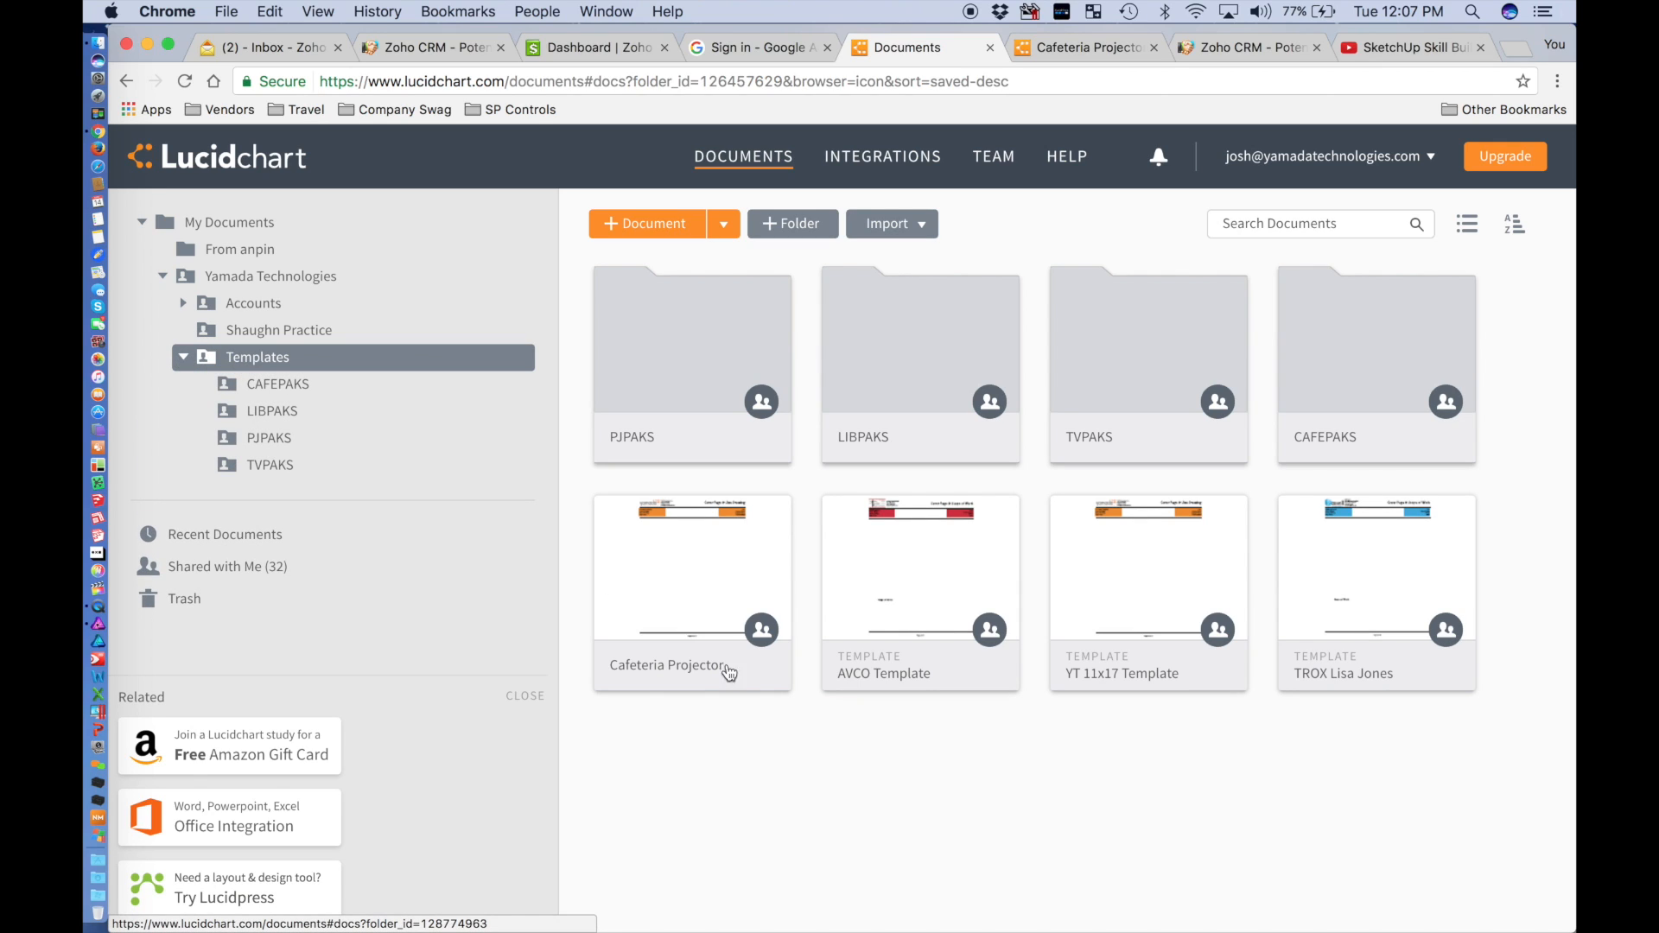
Review the Templates folder contents, then bring up the open Cafeteria Projector document.
{"action": "mouse_move", "coordinate": [740, 676]}
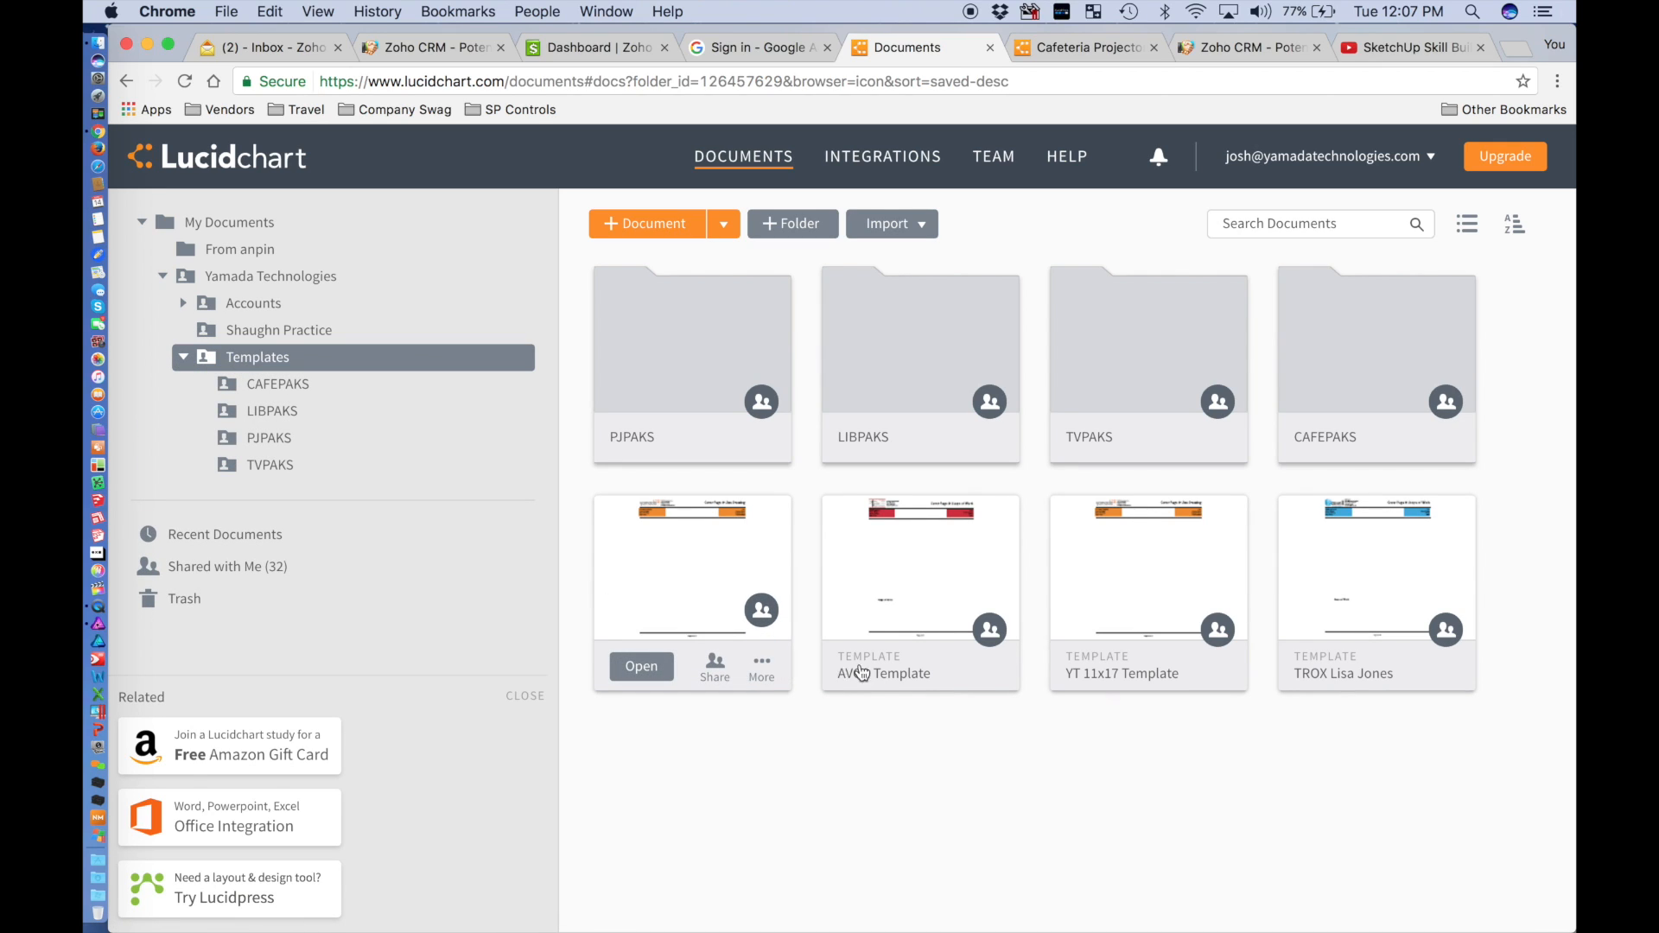
{"action": "mouse_move", "coordinate": [896, 679]}
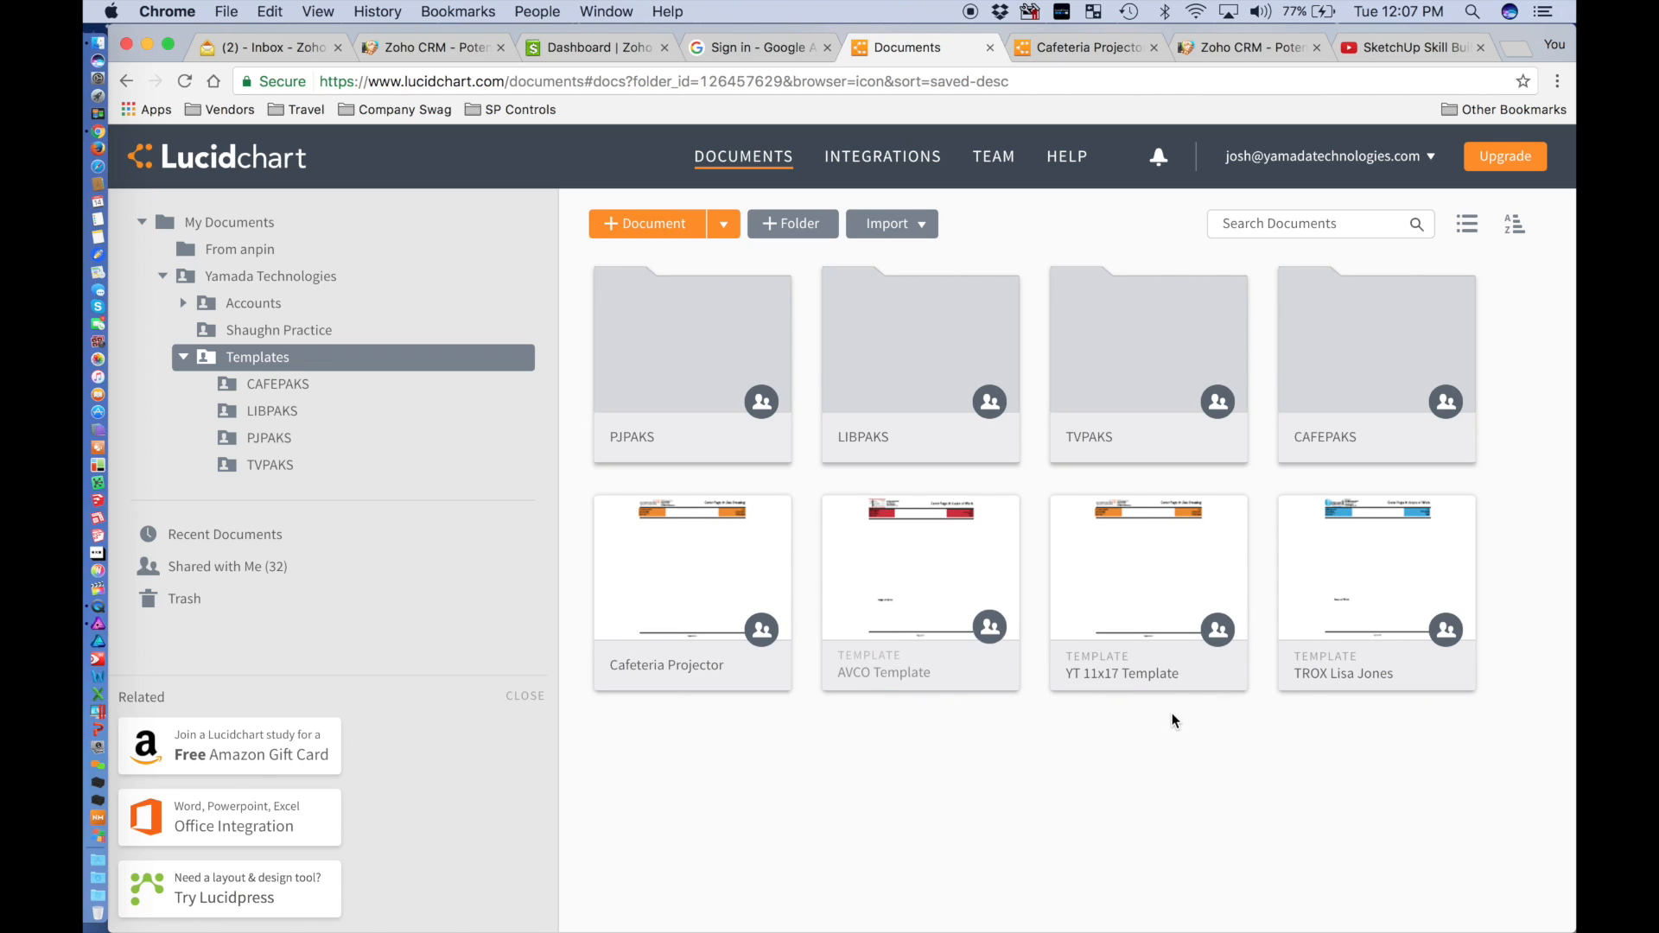
{"action": "mouse_move", "coordinate": [1170, 691]}
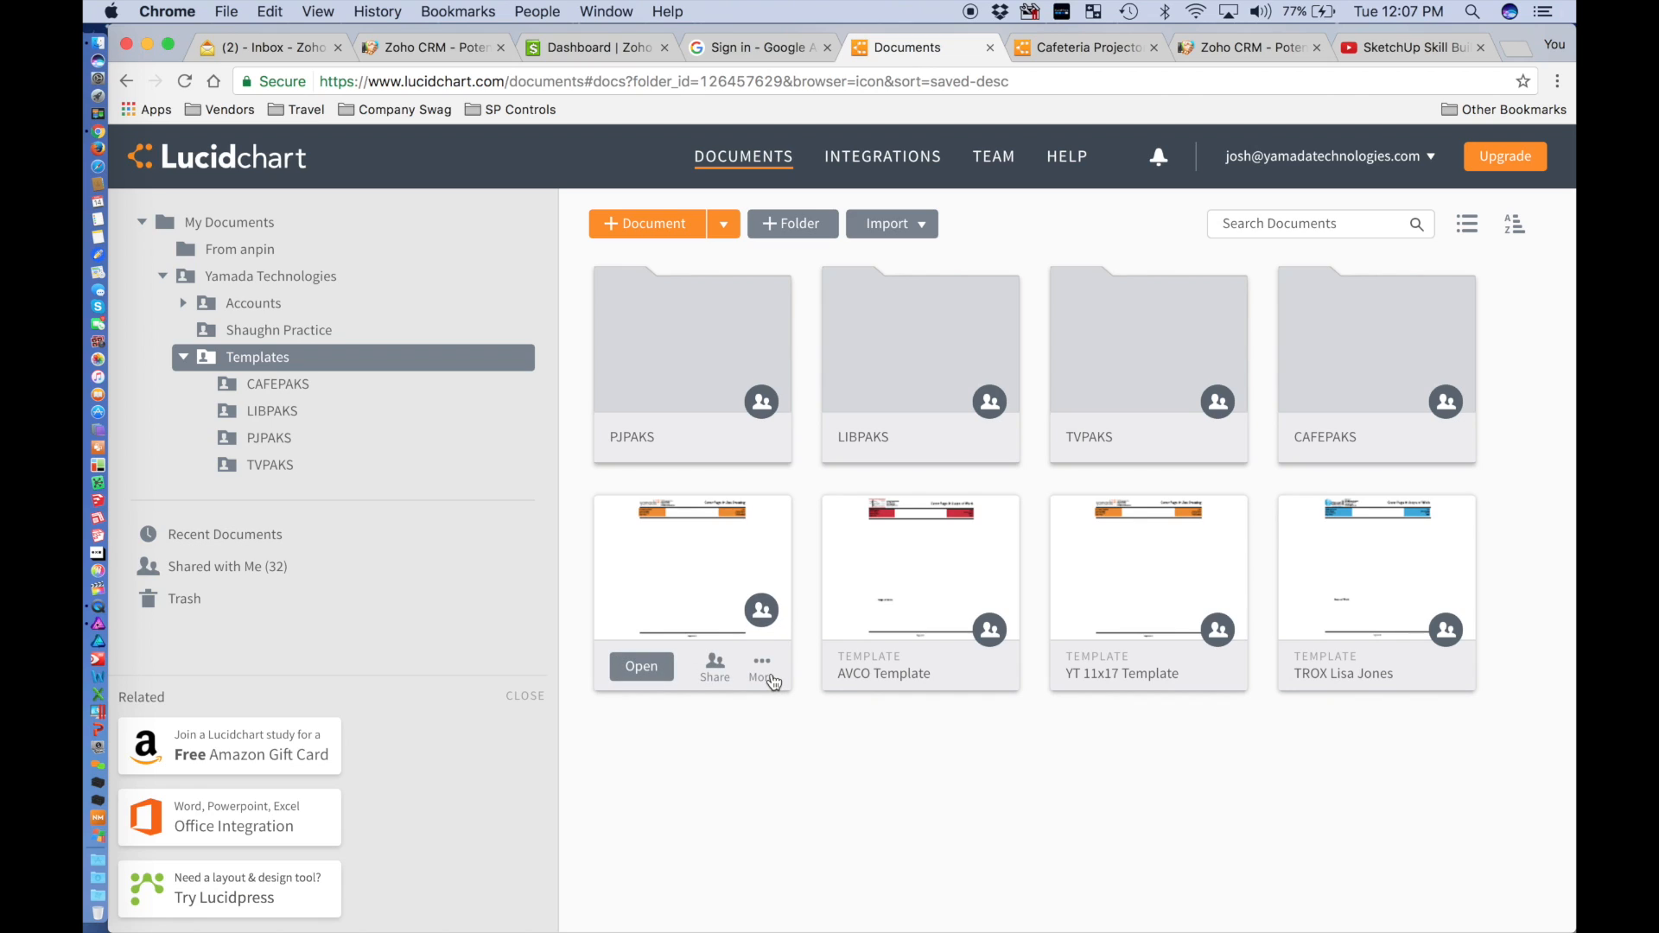
{"action": "mouse_move", "coordinate": [656, 631]}
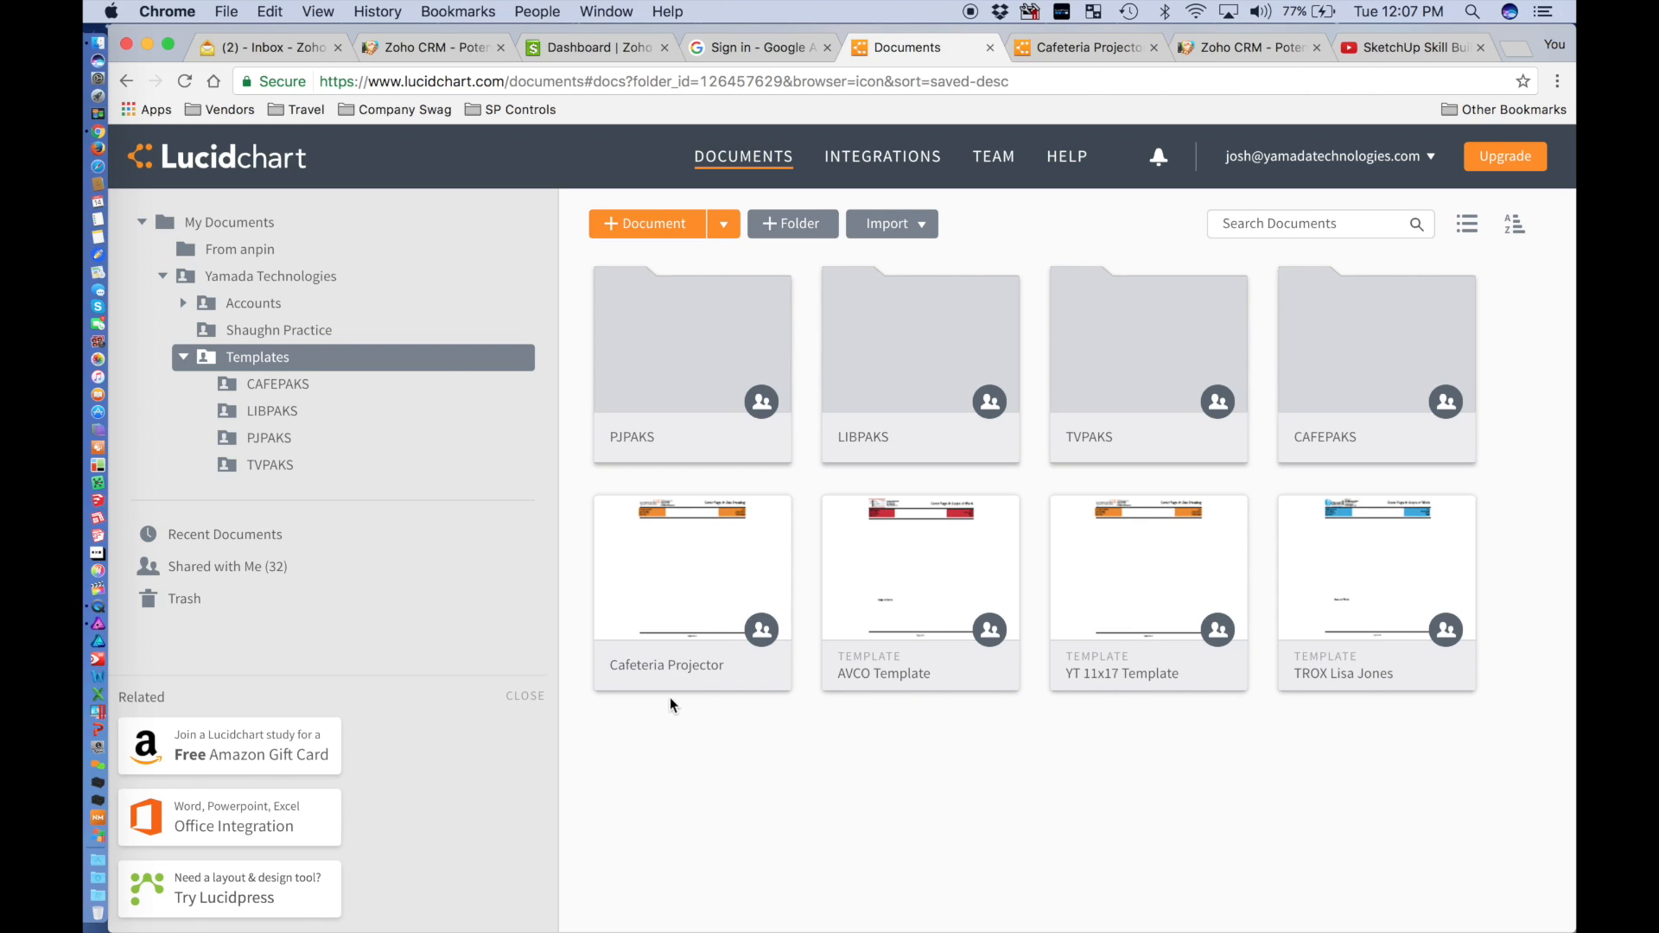
{"action": "left_click", "coordinate": [1037, 49]}
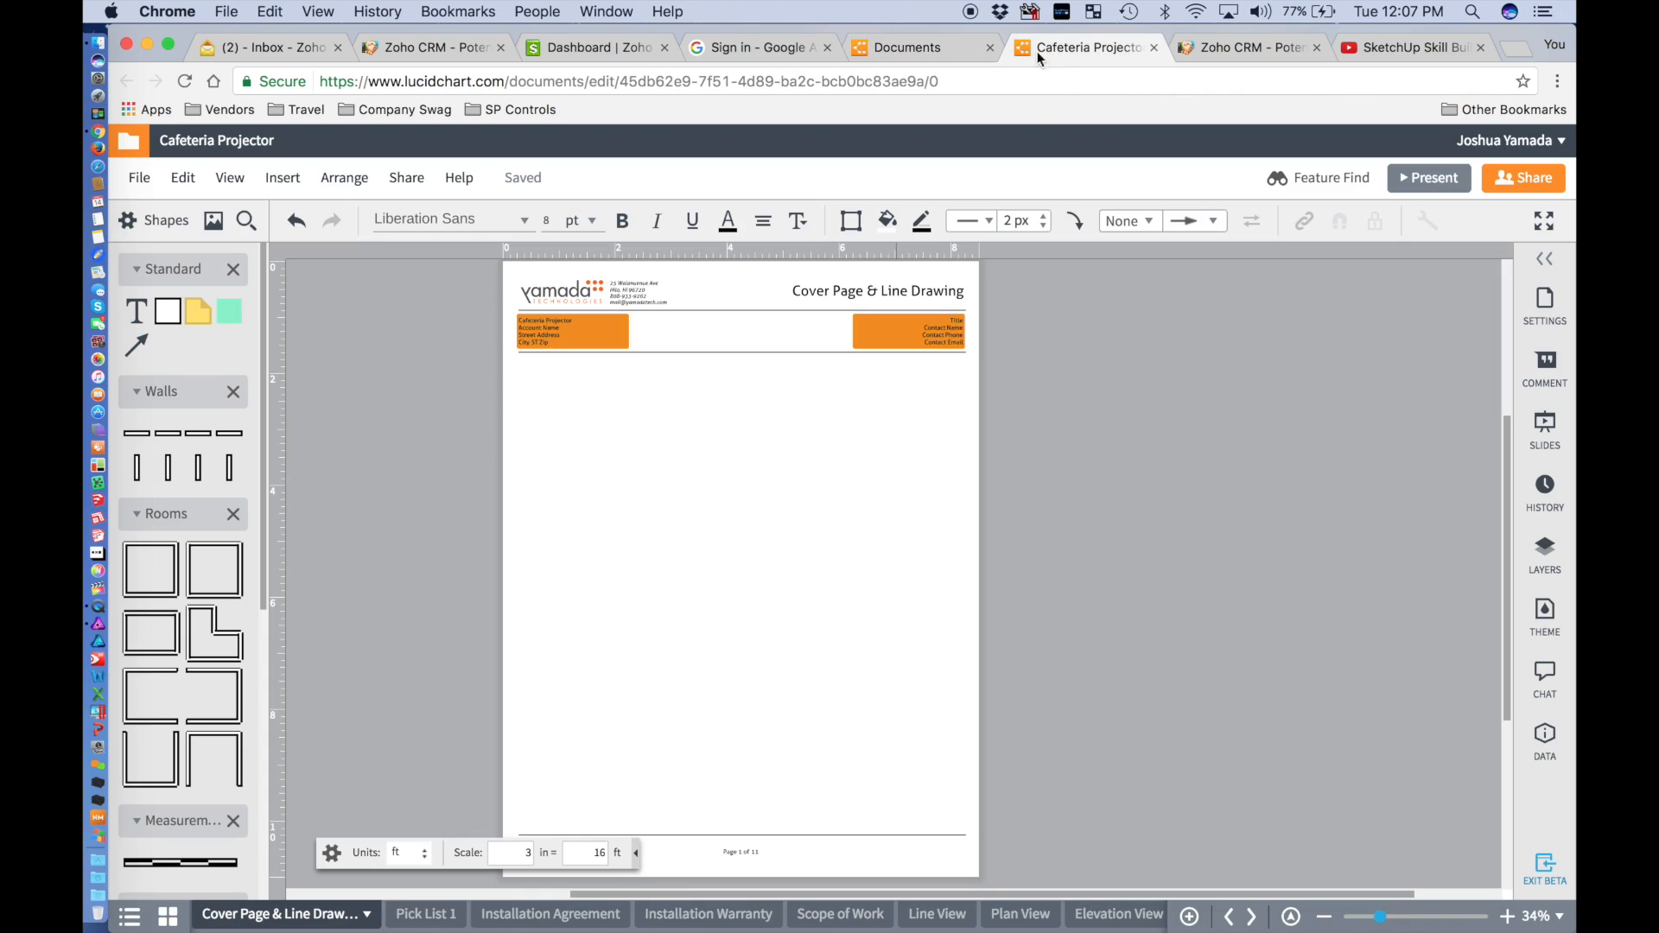
Start retitling the Cafeteria Projector document, entering 'Gov Connect'.
{"action": "left_click", "coordinate": [236, 141]}
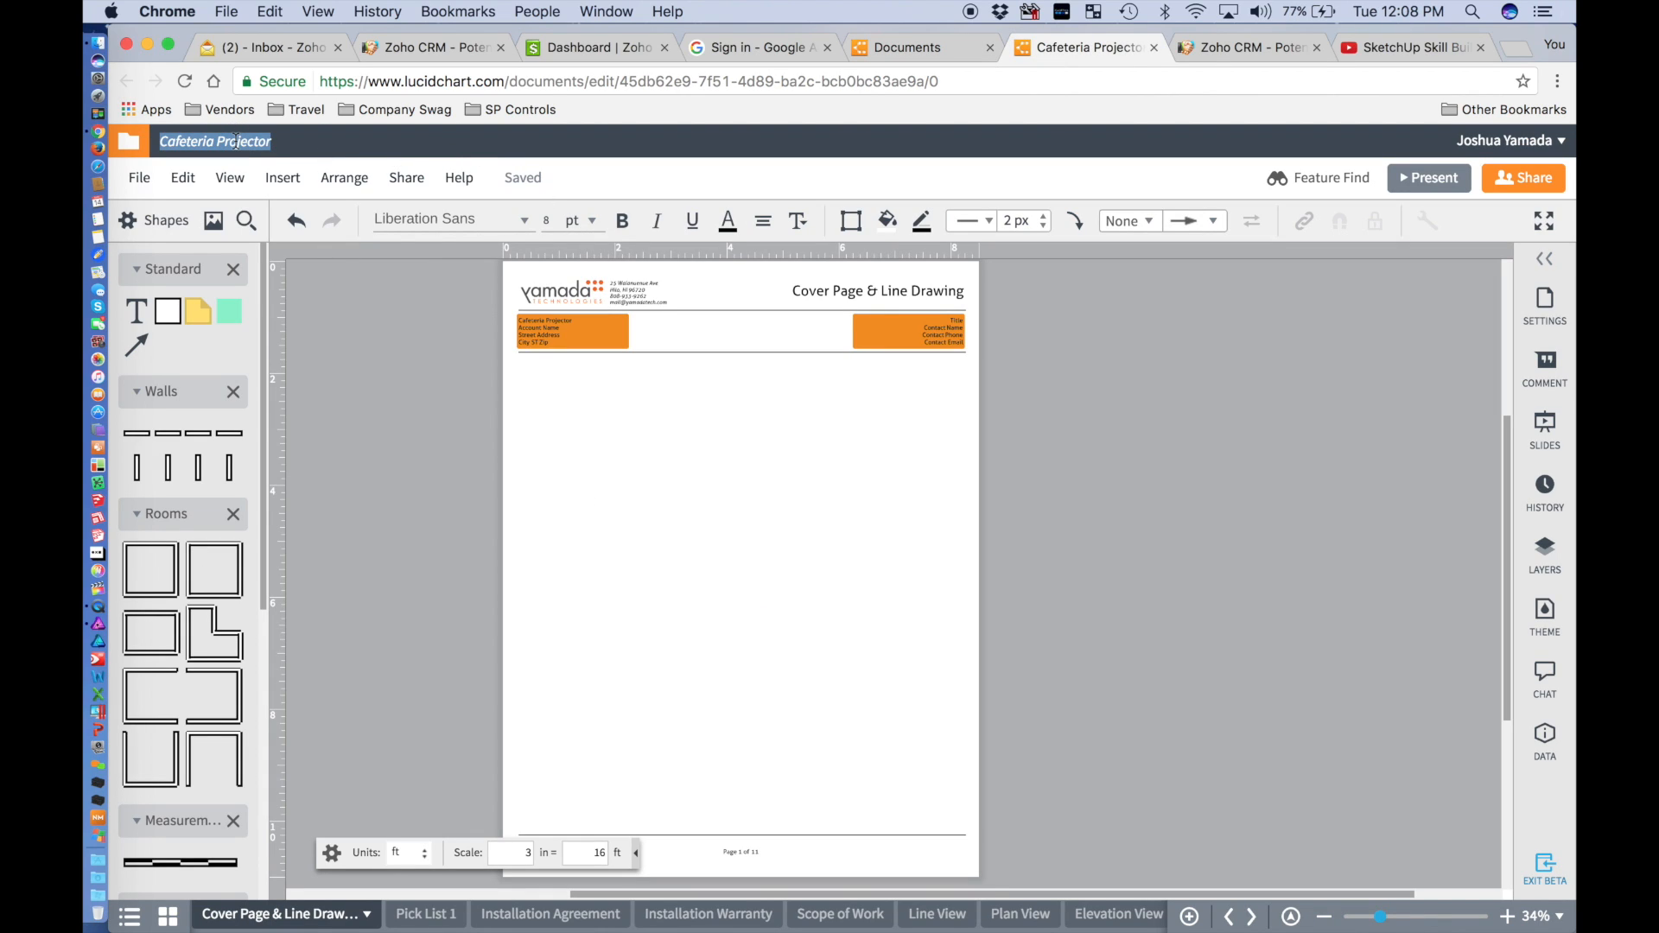
{"action": "left_click", "coordinate": [959, 47]}
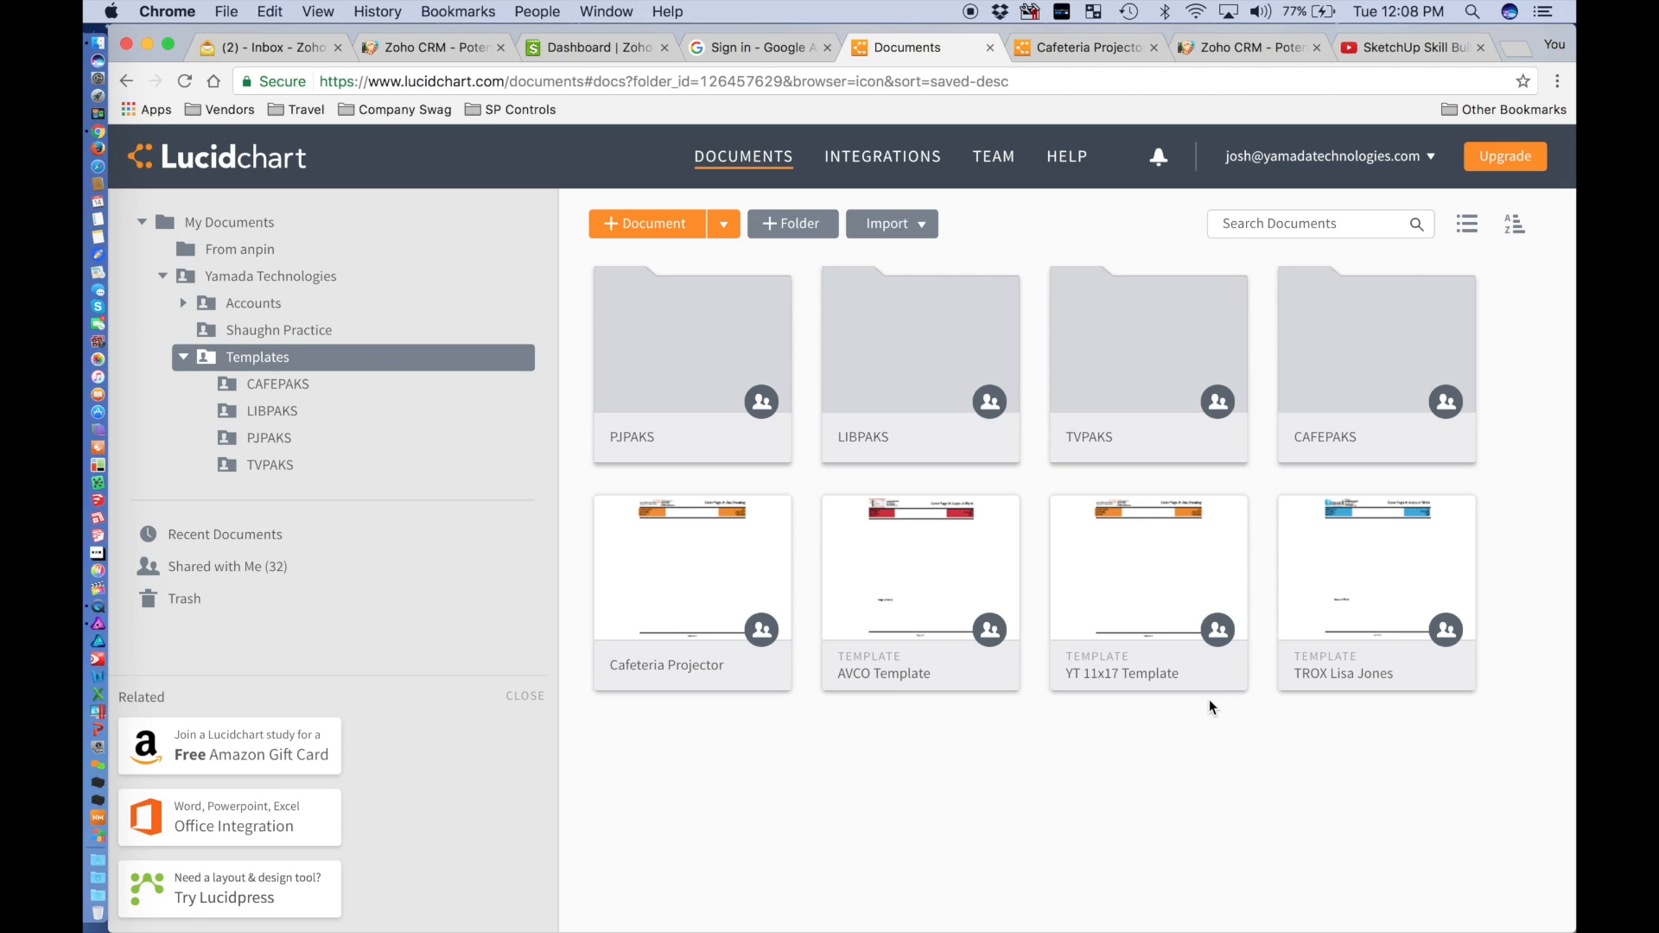
{"action": "left_click", "coordinate": [1040, 54]}
{"action": "left_click", "coordinate": [292, 149]}
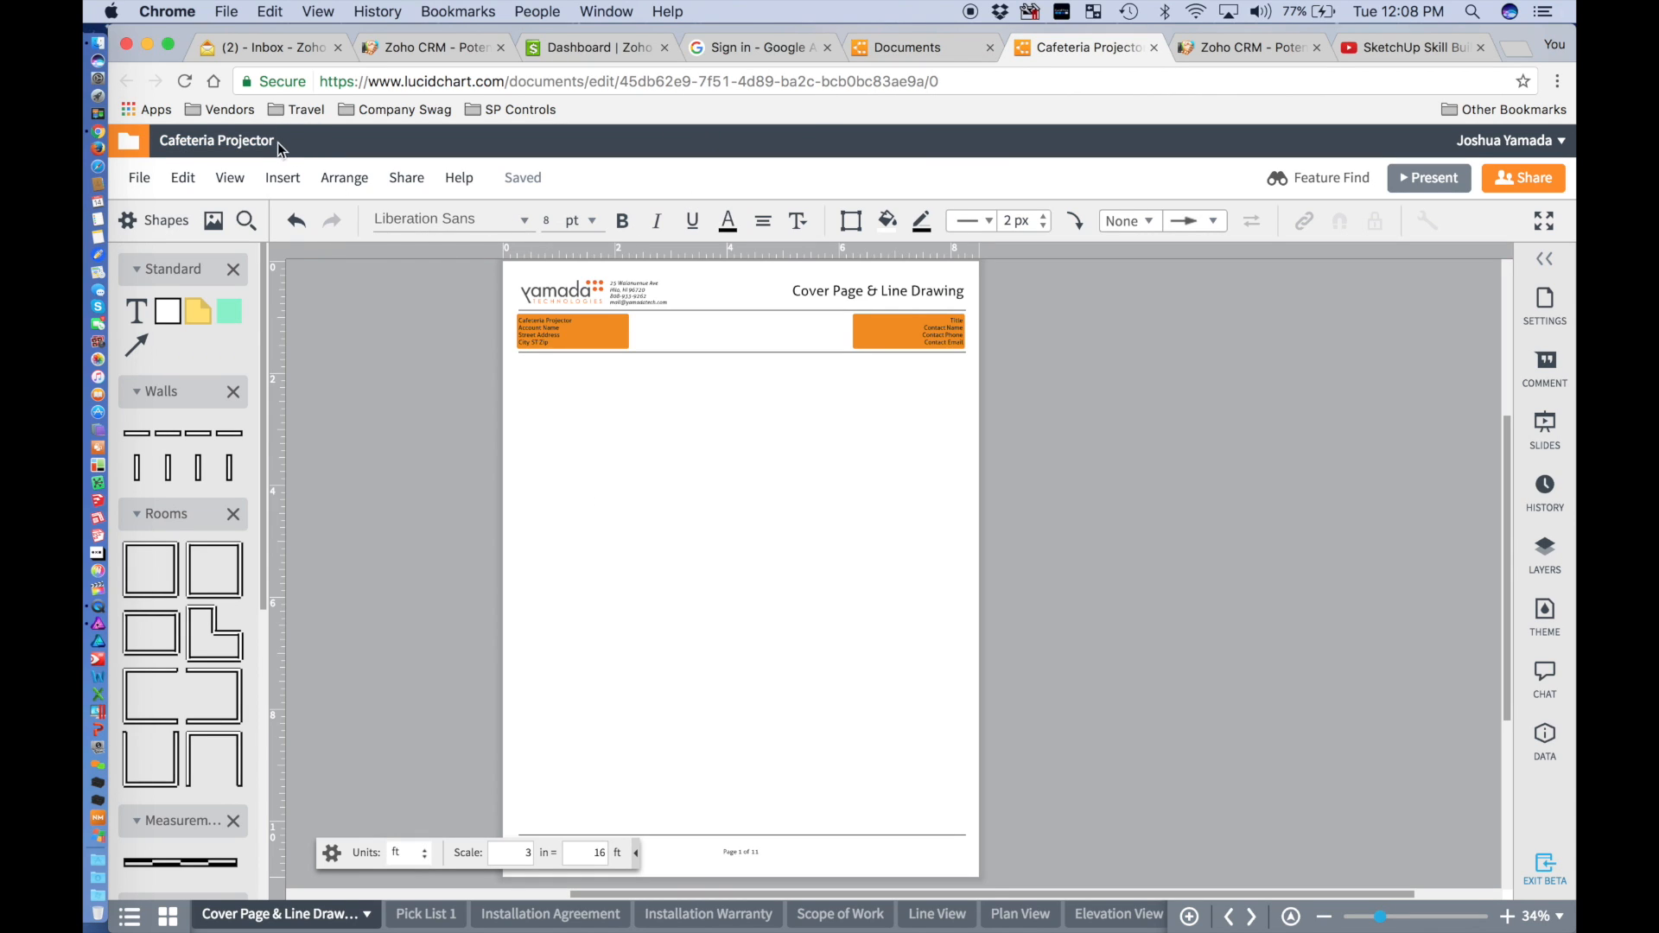
{"action": "left_click", "coordinate": [275, 142]}
{"action": "type", "text": "Gov Connect"}
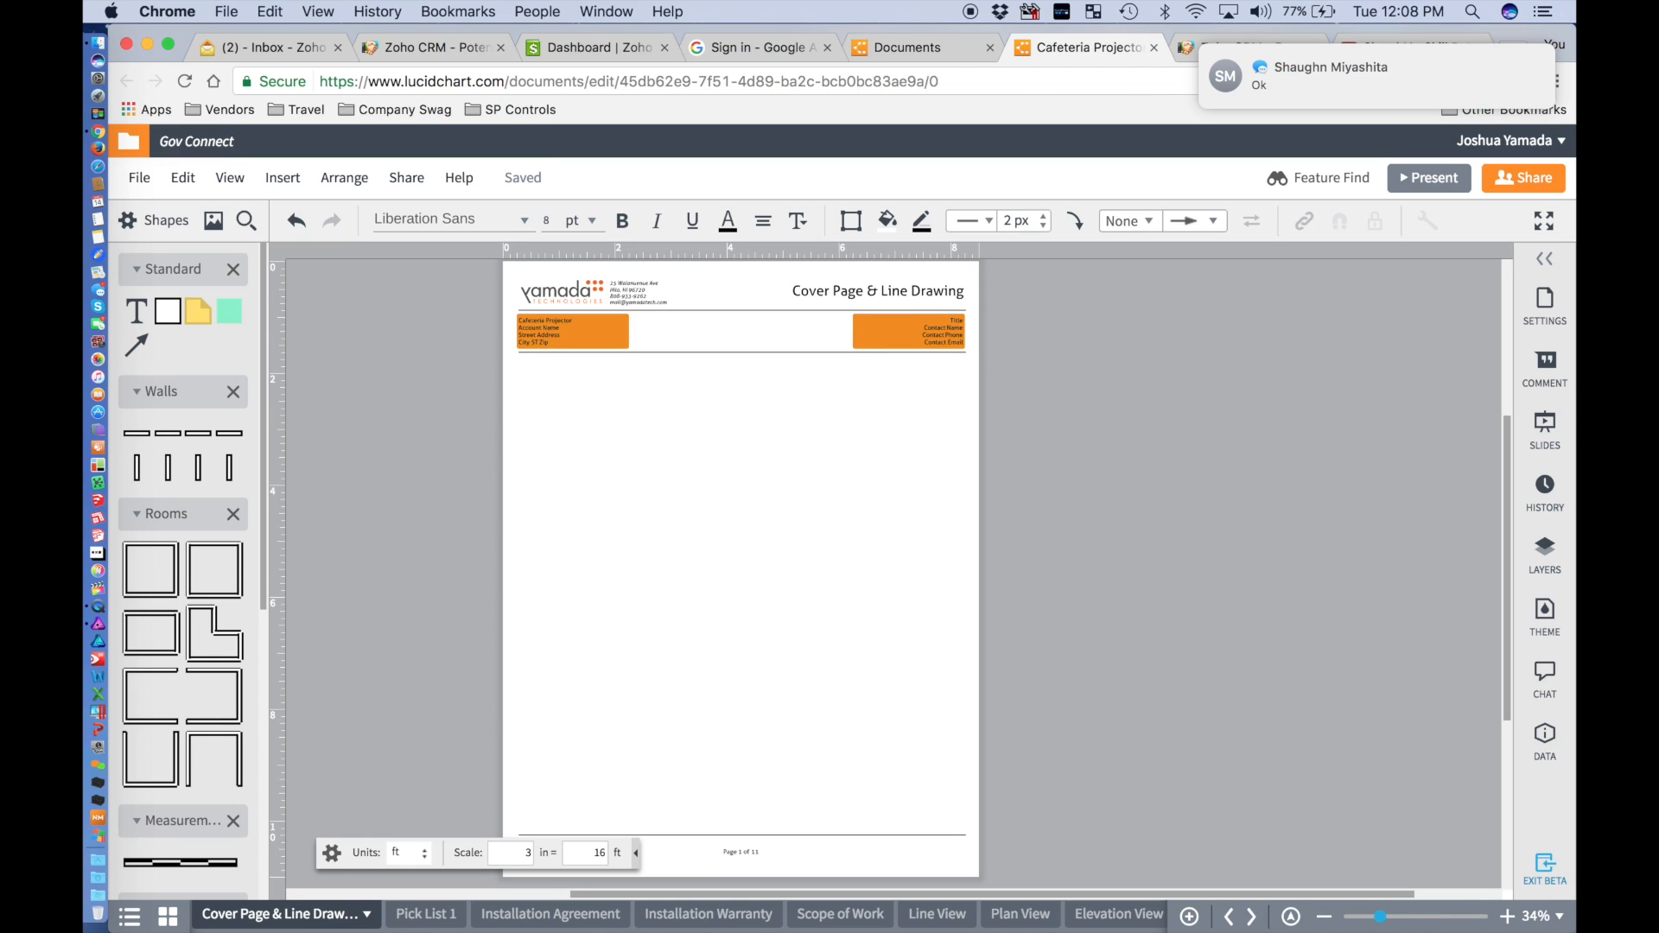
Turn on Do Not Disturb from the system notification panel.
{"action": "left_click", "coordinate": [1542, 12]}
{"action": "scroll", "coordinate": [1487, 154], "scroll_direction": "up", "scroll_amount": 3}
{"action": "left_click", "coordinate": [1527, 107]}
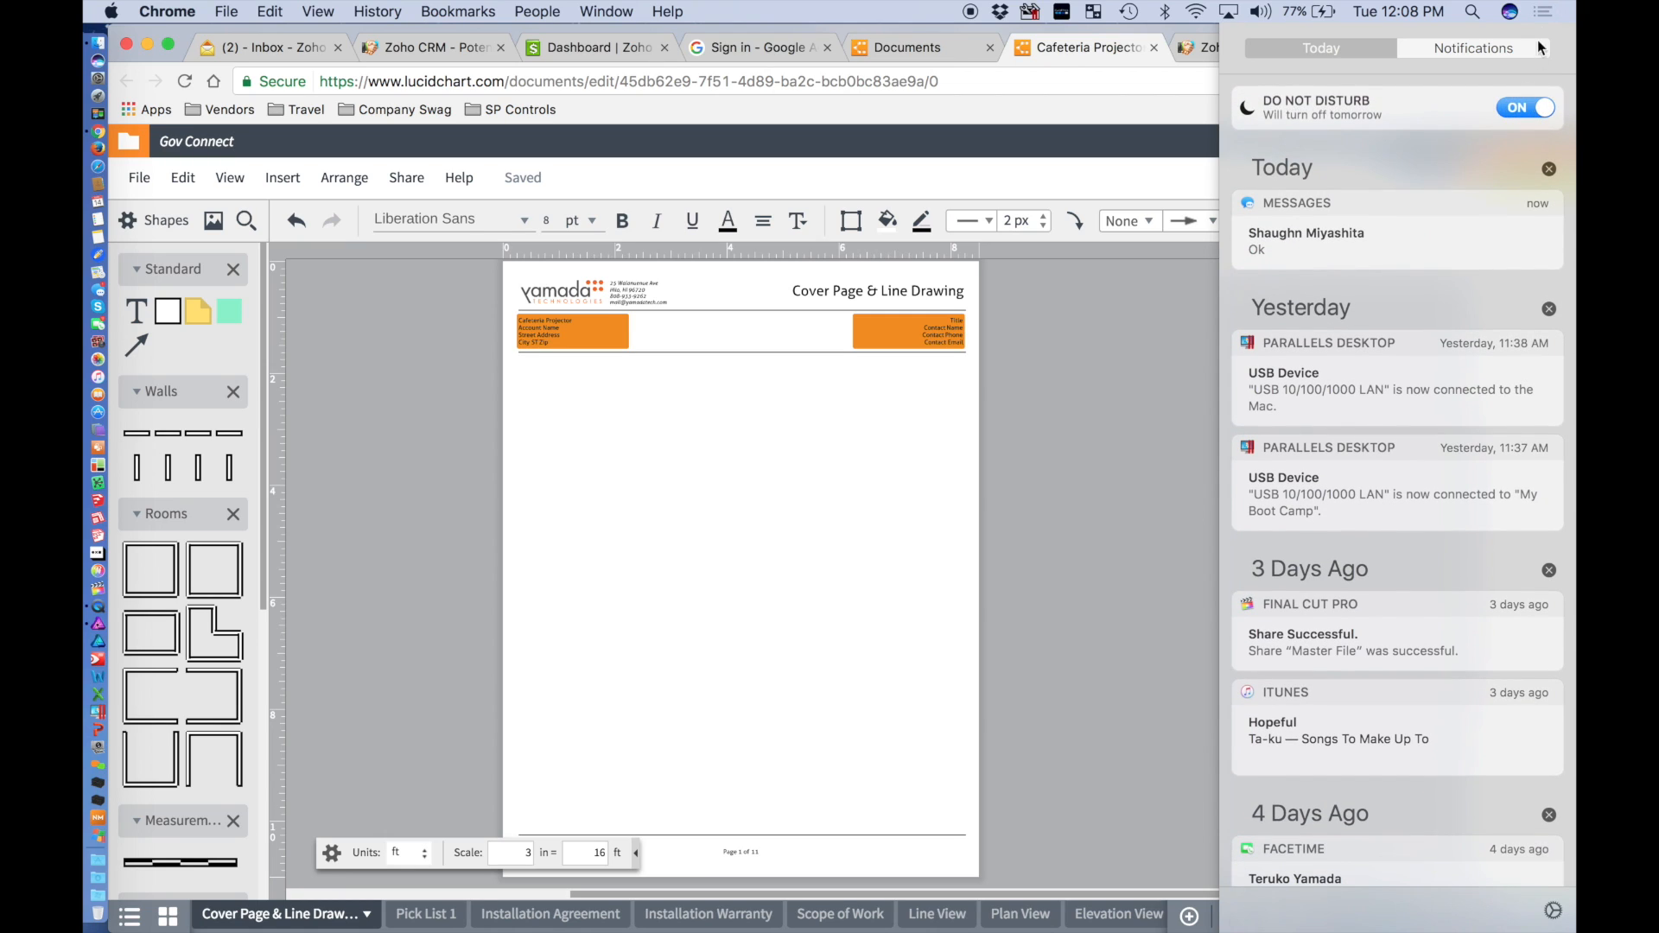
{"action": "left_click", "coordinate": [1543, 12]}
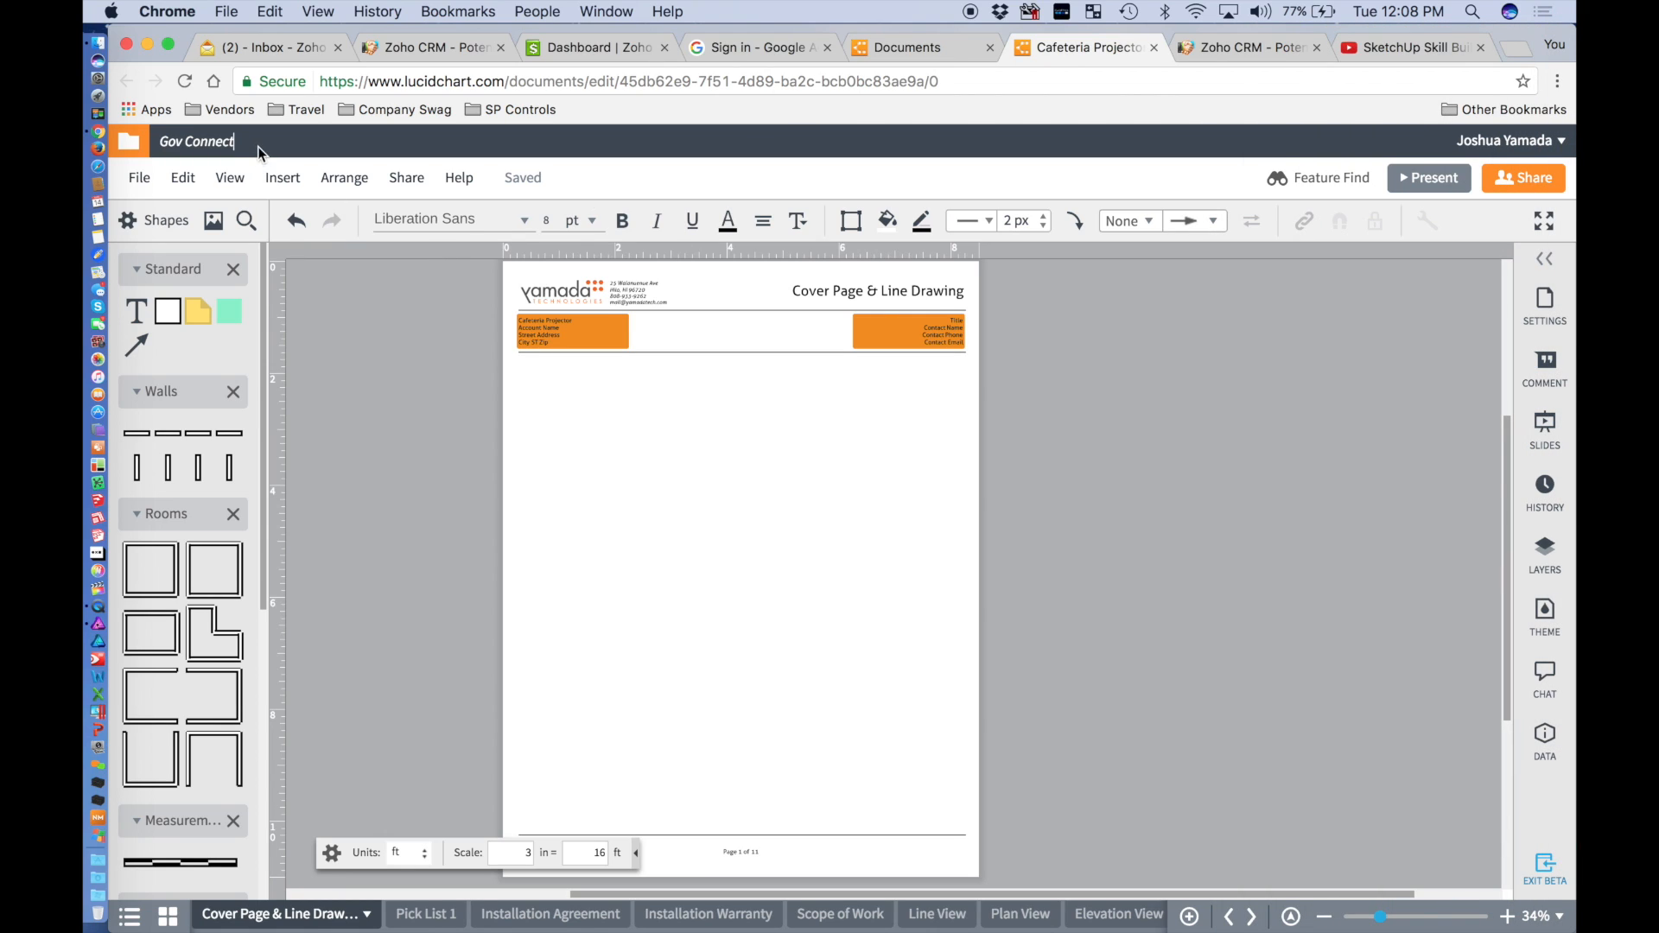
Finish the title as 'Gov Connect Template' and return to the Zoho CRM record.
{"action": "type", "text": "Template"}
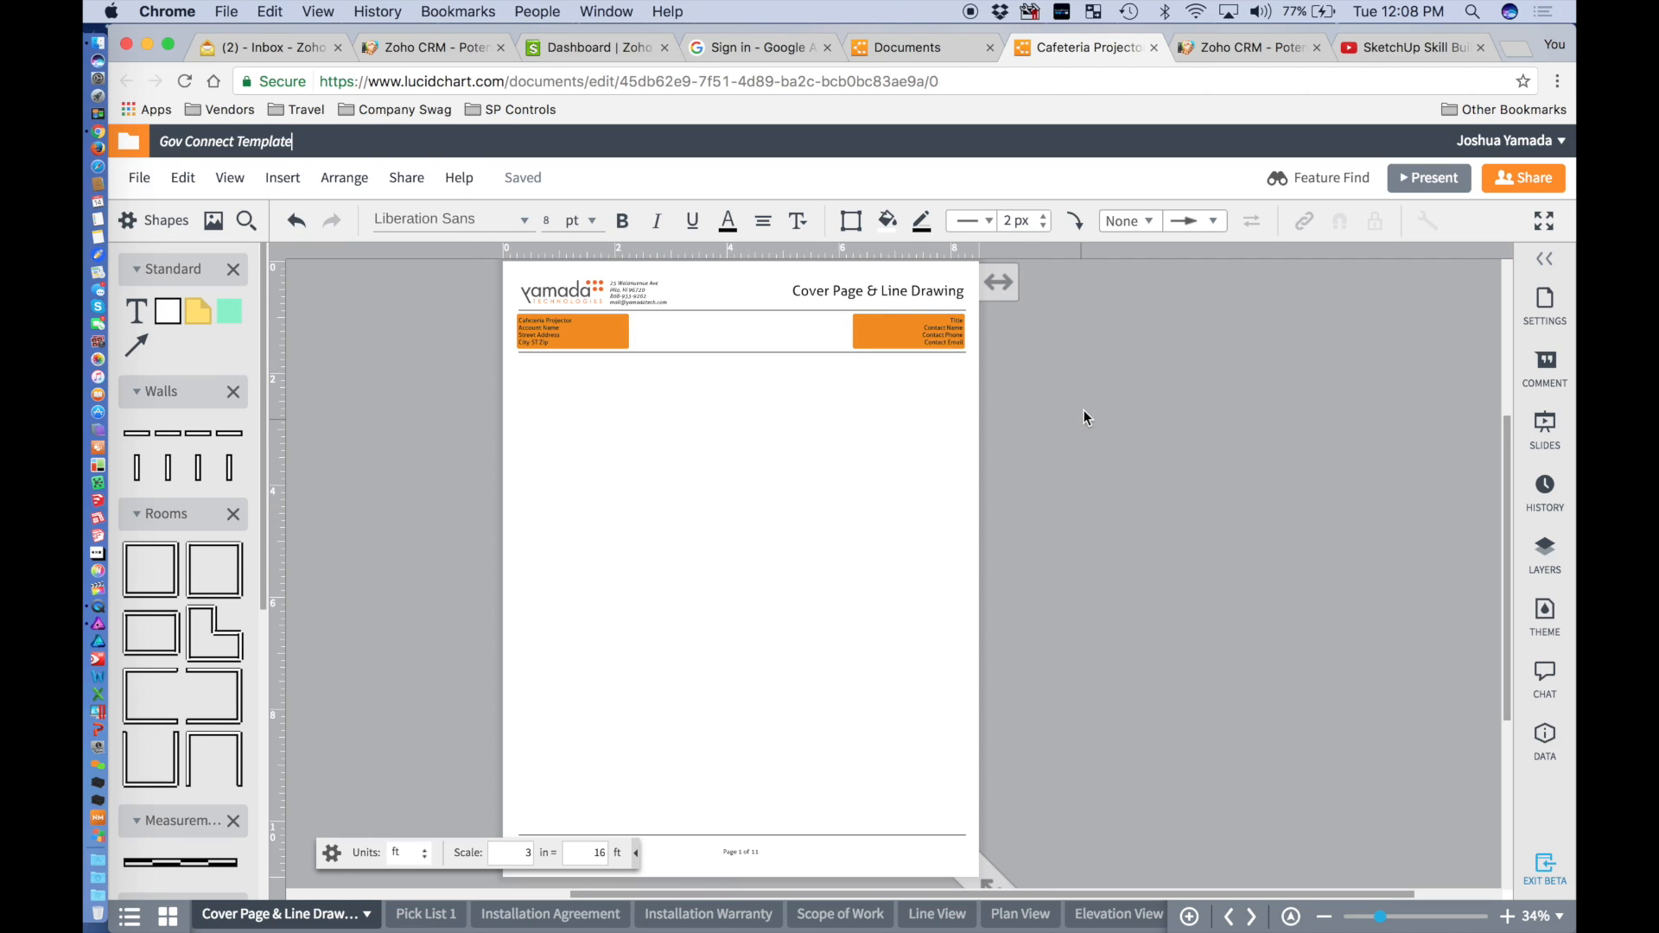
{"action": "left_click", "coordinate": [1095, 398]}
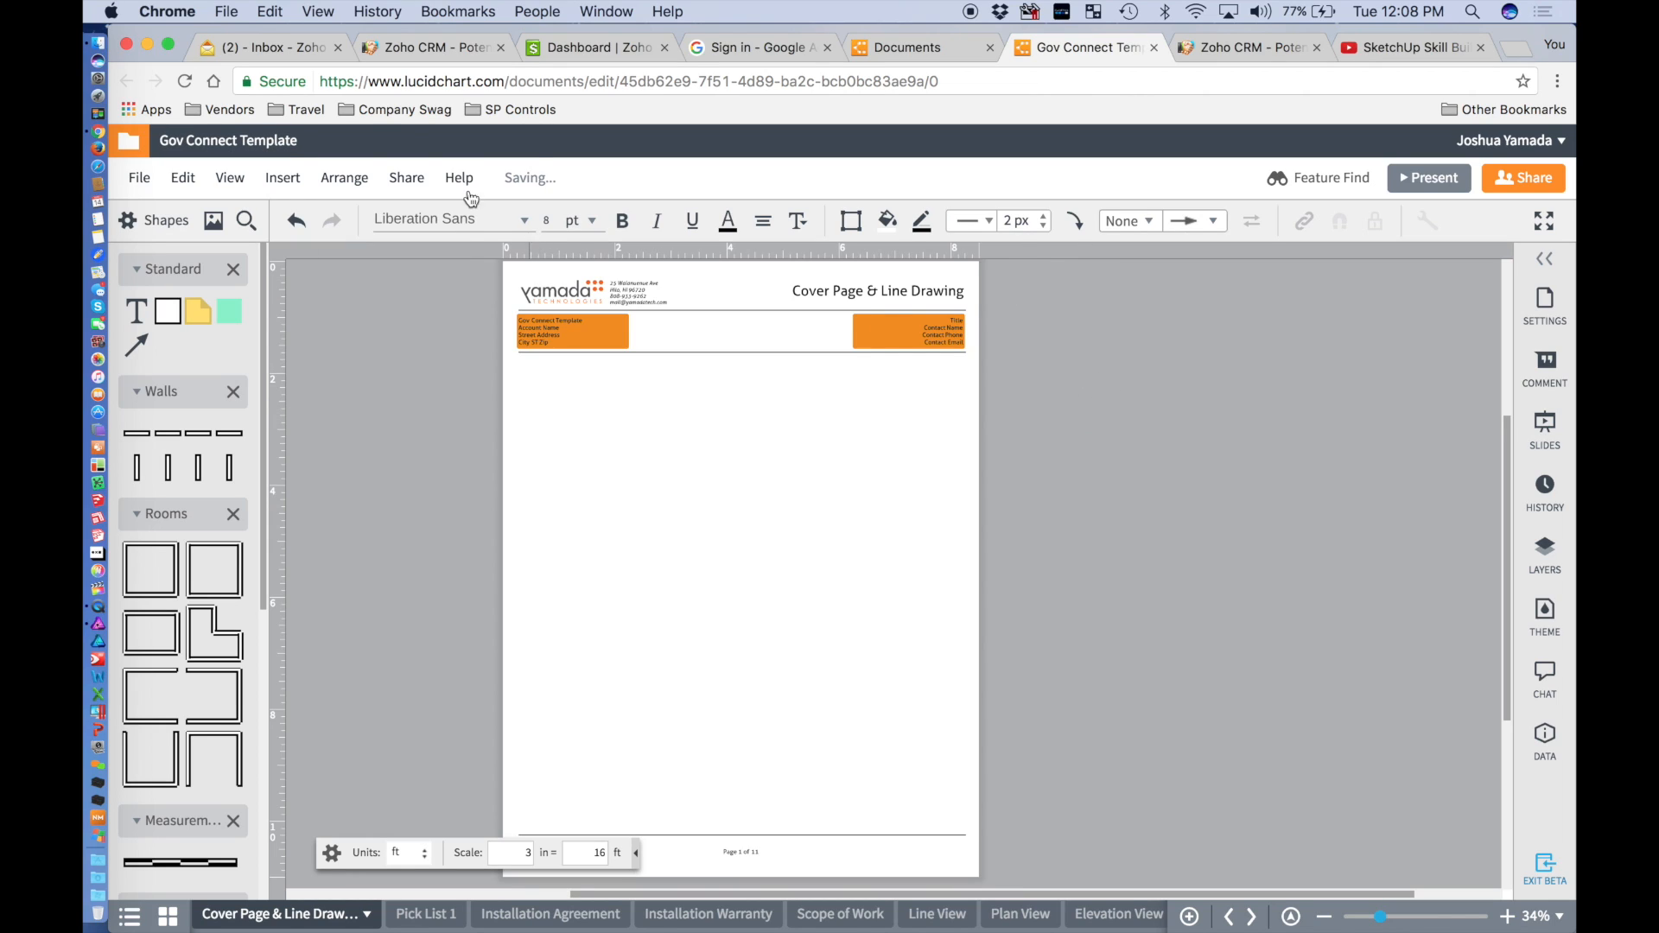
{"action": "left_click", "coordinate": [445, 45]}
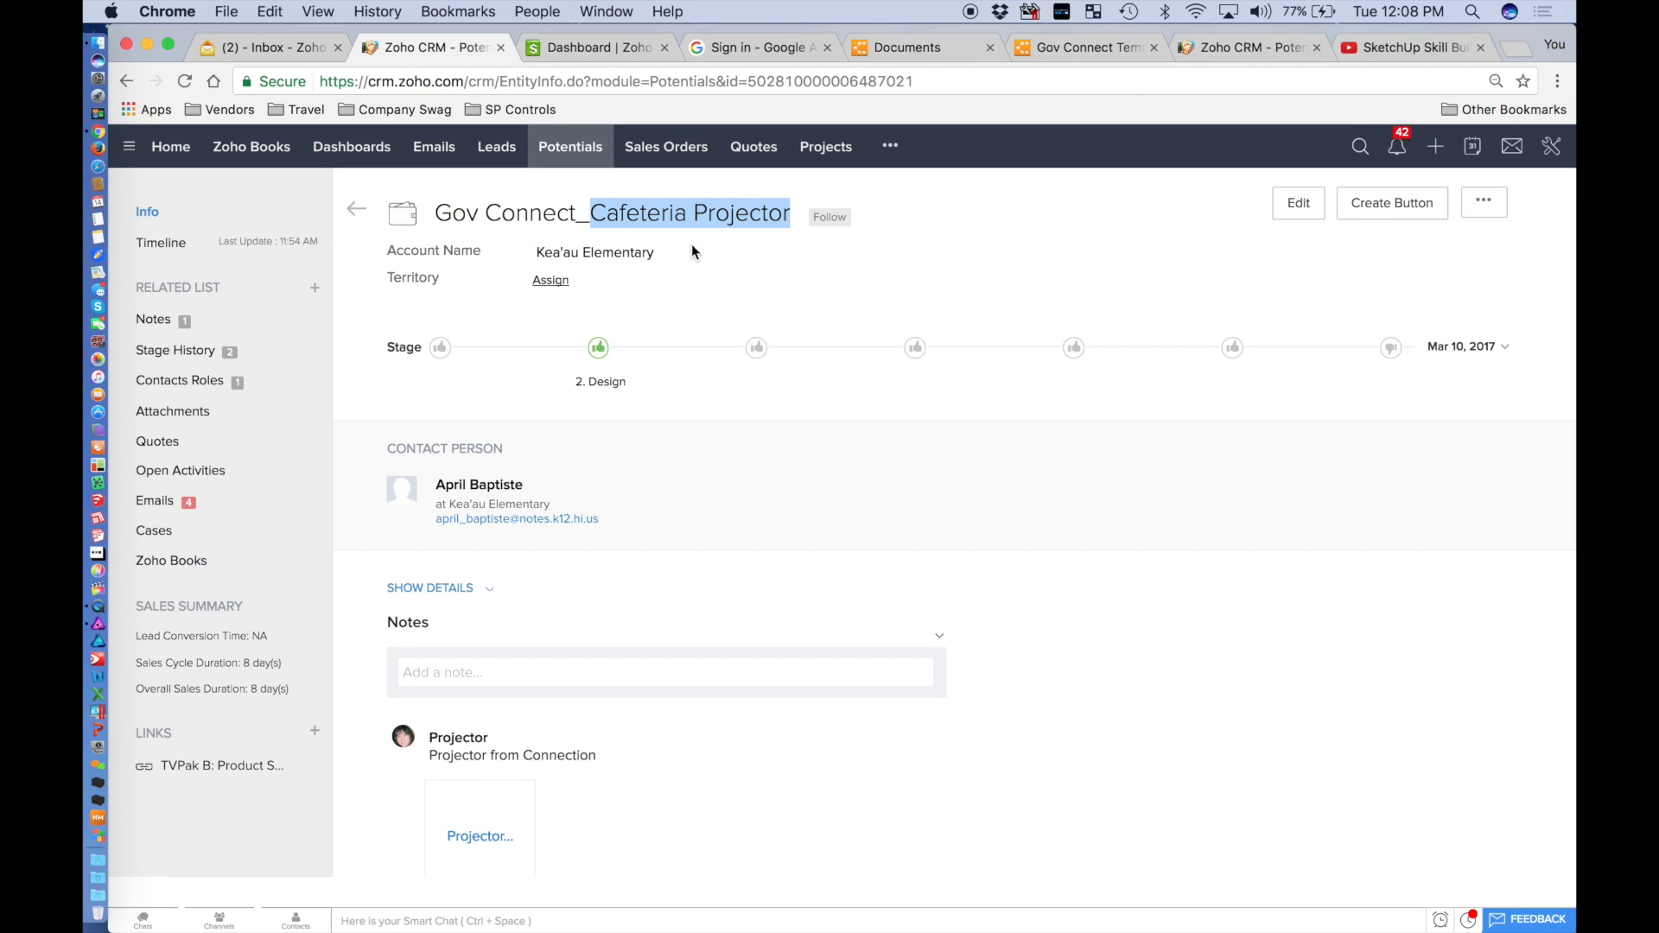
Search Zoho CRM for 'gov conn' and open the Gov Connection vendor from the results.
{"action": "left_click", "coordinate": [1361, 147]}
{"action": "type", "text": "g"}
{"action": "type", "text": "ave"}
{"action": "key", "text": "BackSpace"}
{"action": "key", "text": "BackSpace"}
{"action": "key", "text": "BackSpace"}
{"action": "type", "text": "ov co"}
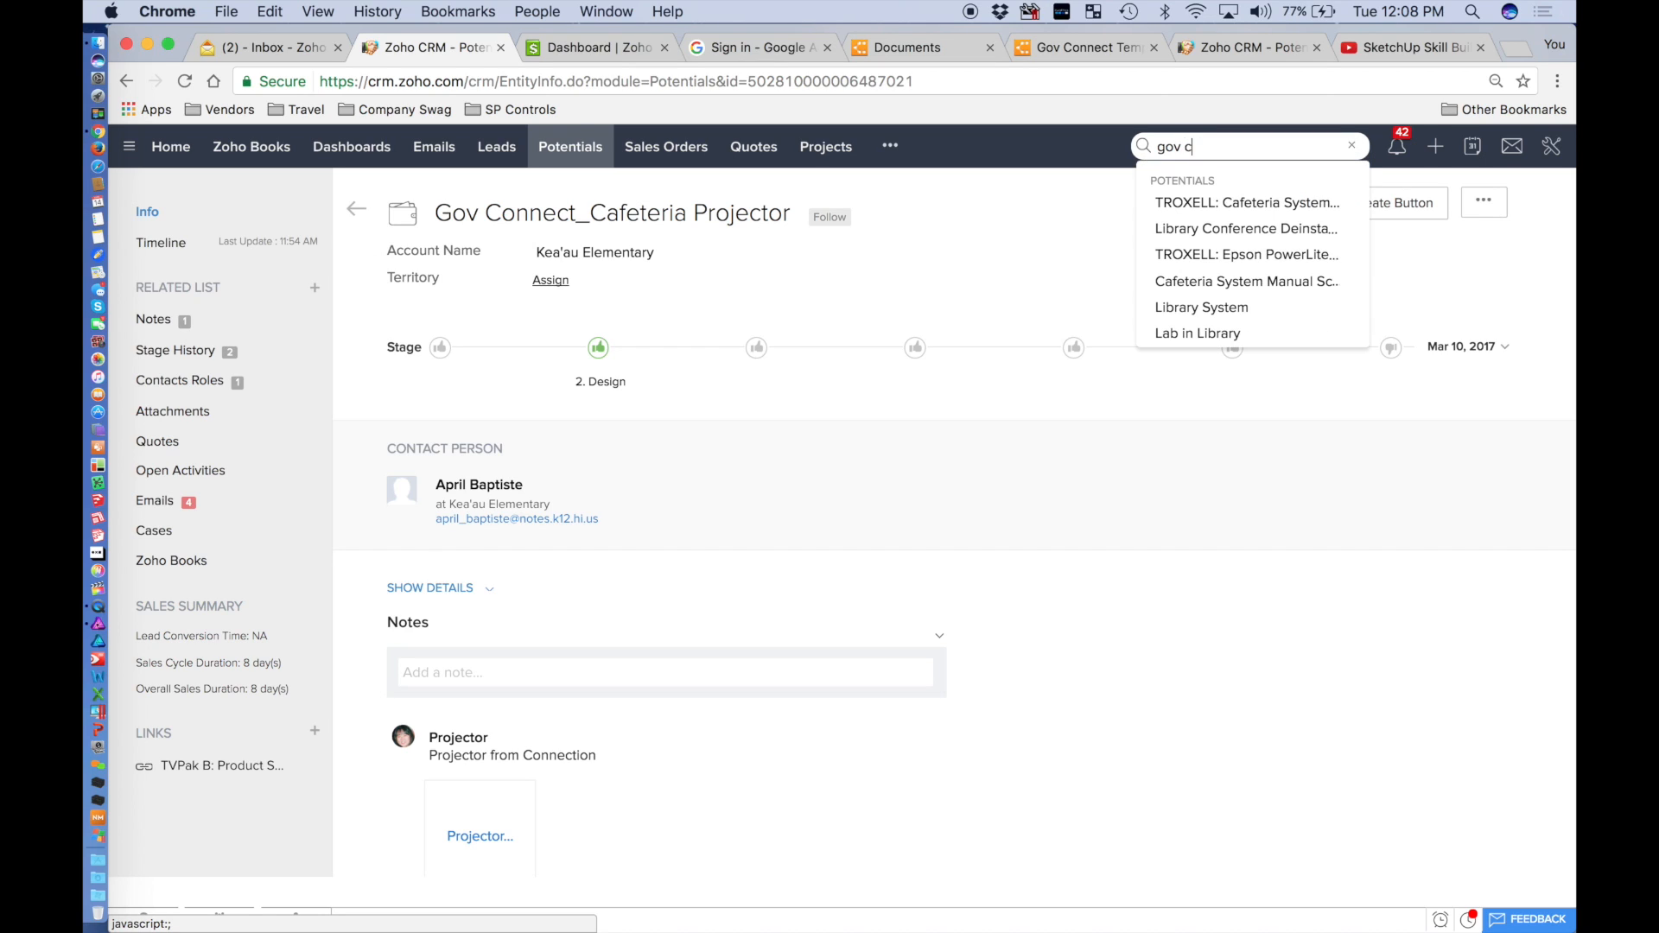
{"action": "key", "text": "BackSpace"}
{"action": "key", "text": "BackSpace"}
{"action": "key", "text": "BackSpace"}
{"action": "type", "text": "gov connect"}
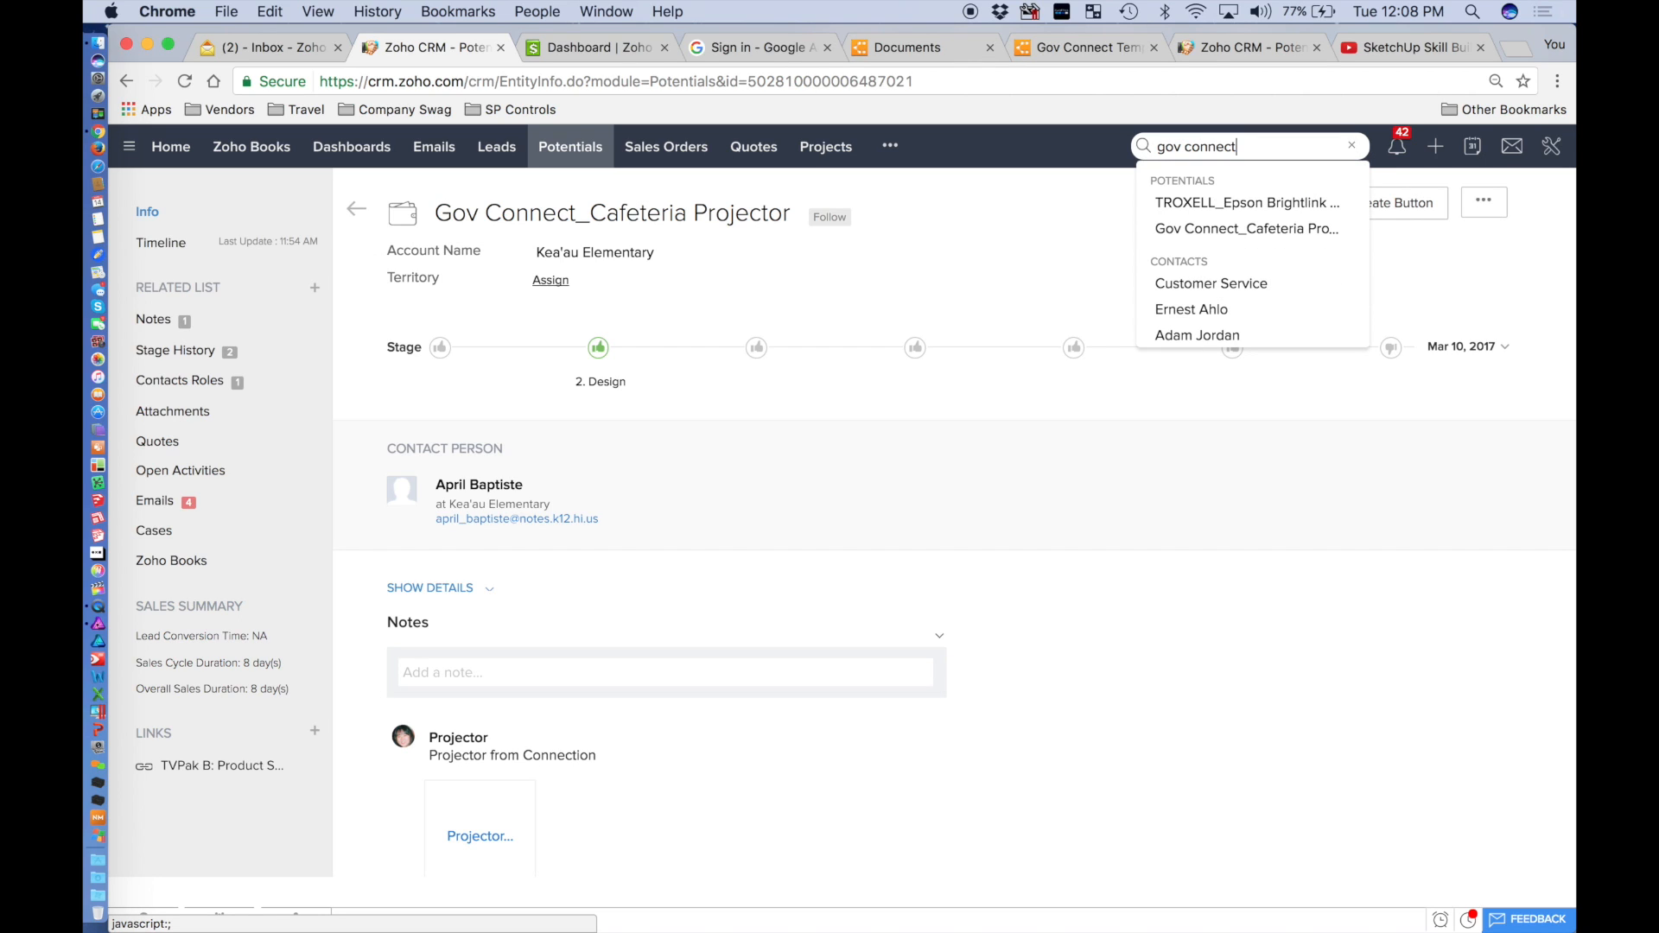
{"action": "key", "text": "Return"}
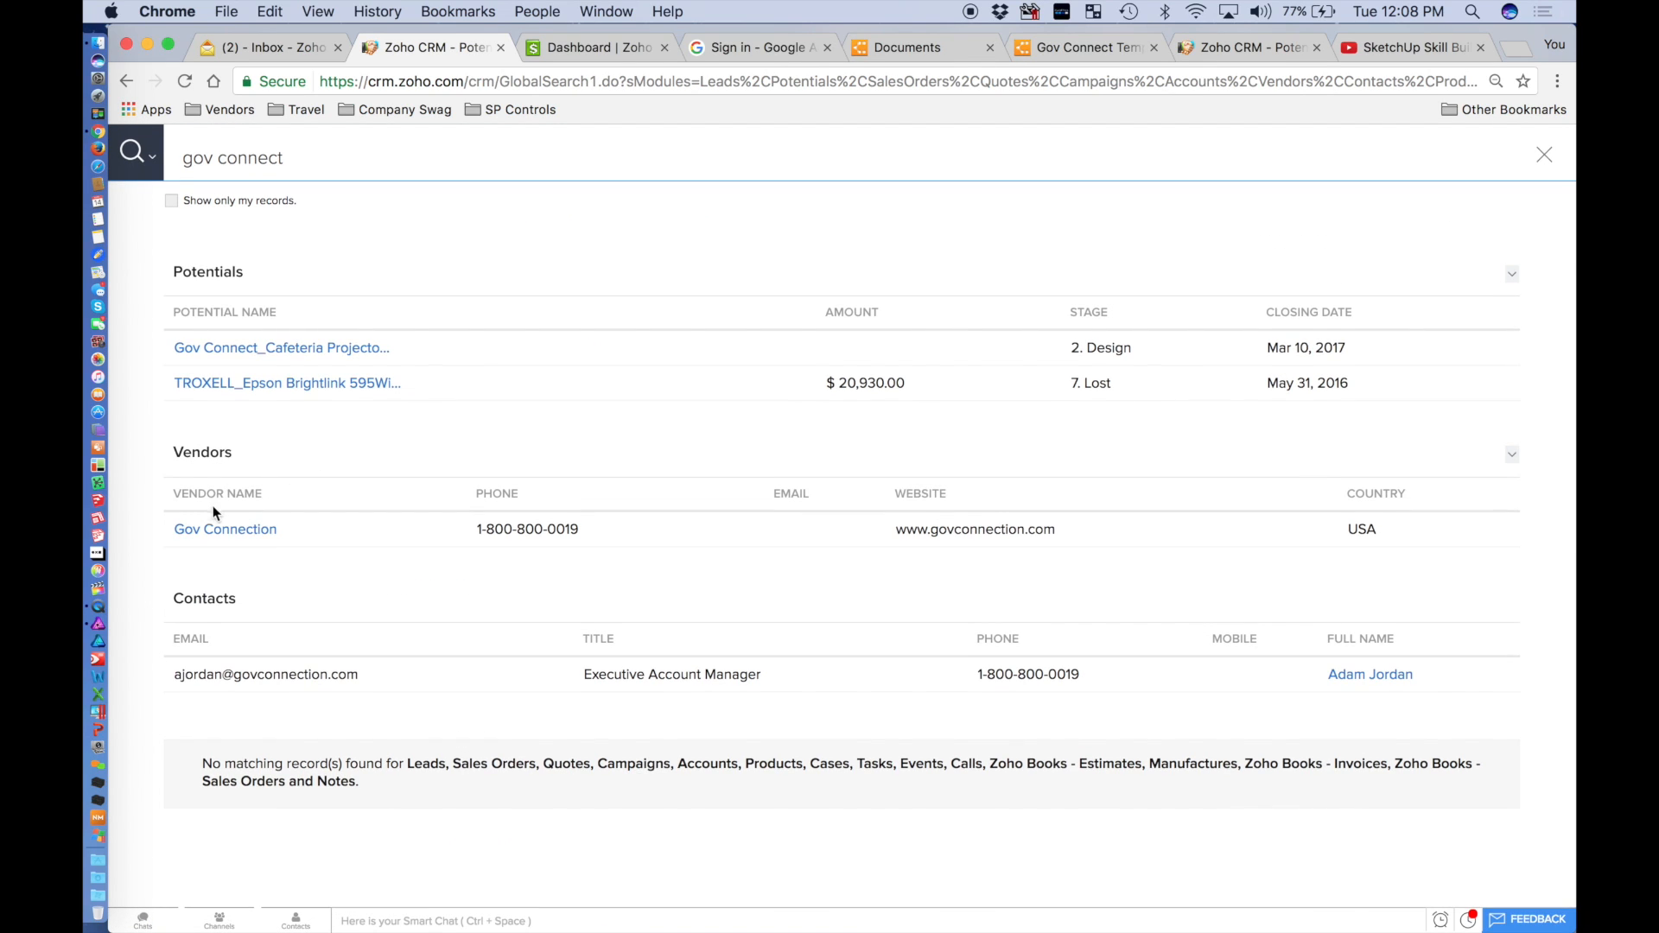
{"action": "left_click", "coordinate": [223, 529]}
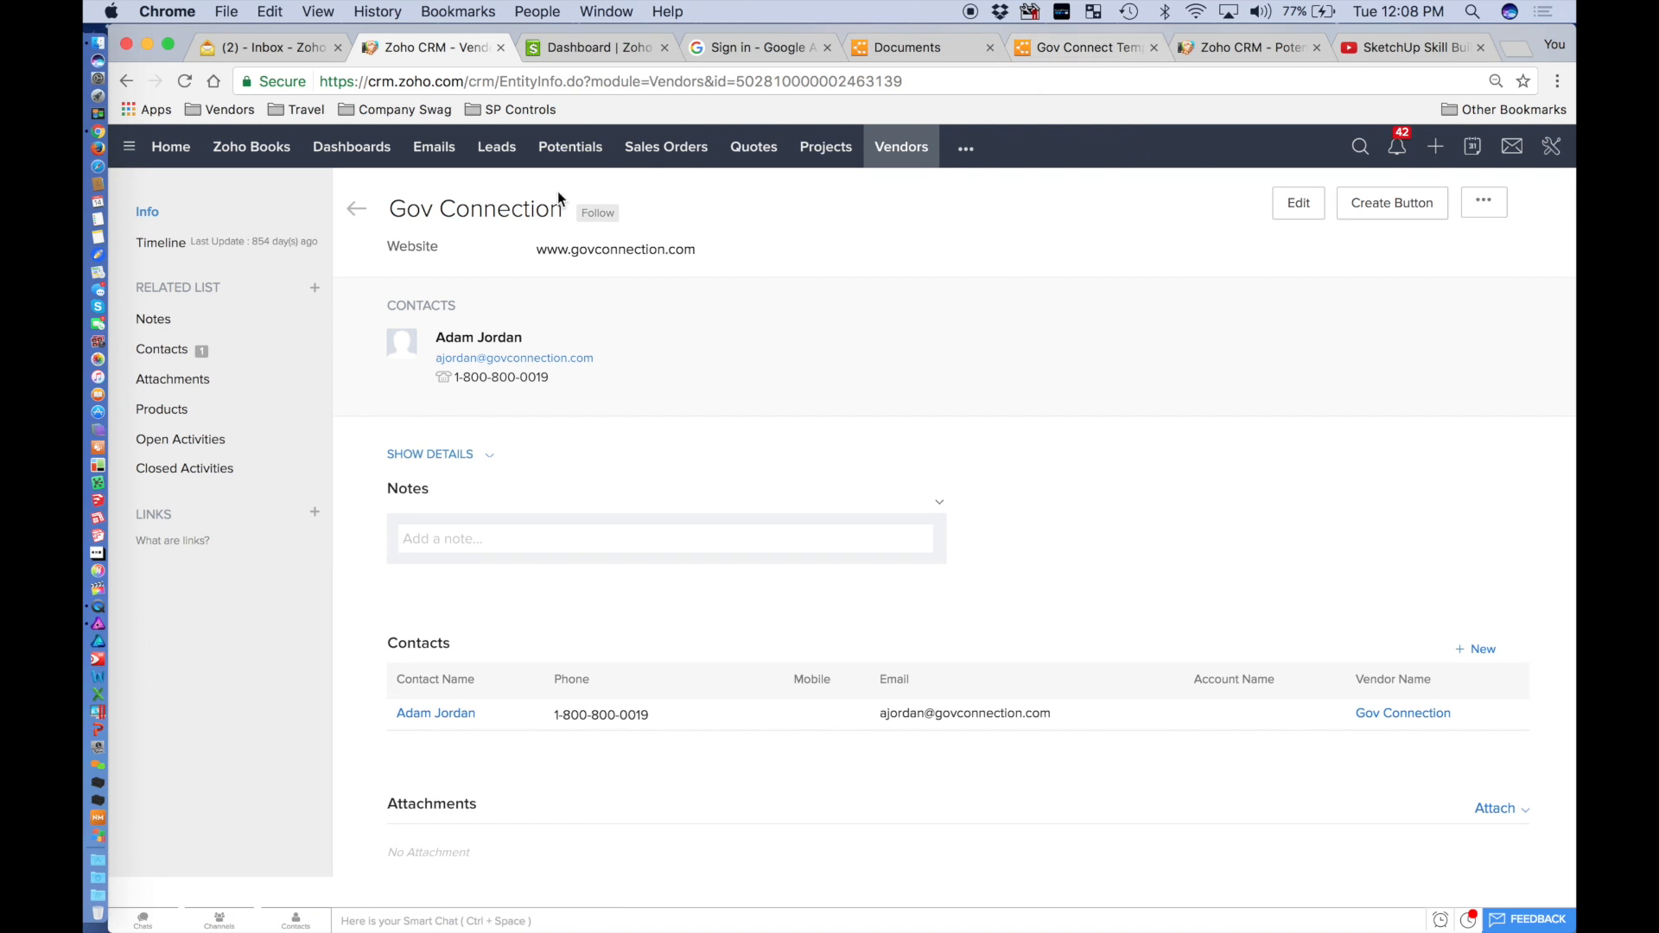
Add 'ion' so the Lucidchart title reads 'Gov Connection Template', then return to Zoho CRM.
{"action": "left_click", "coordinate": [1077, 54]}
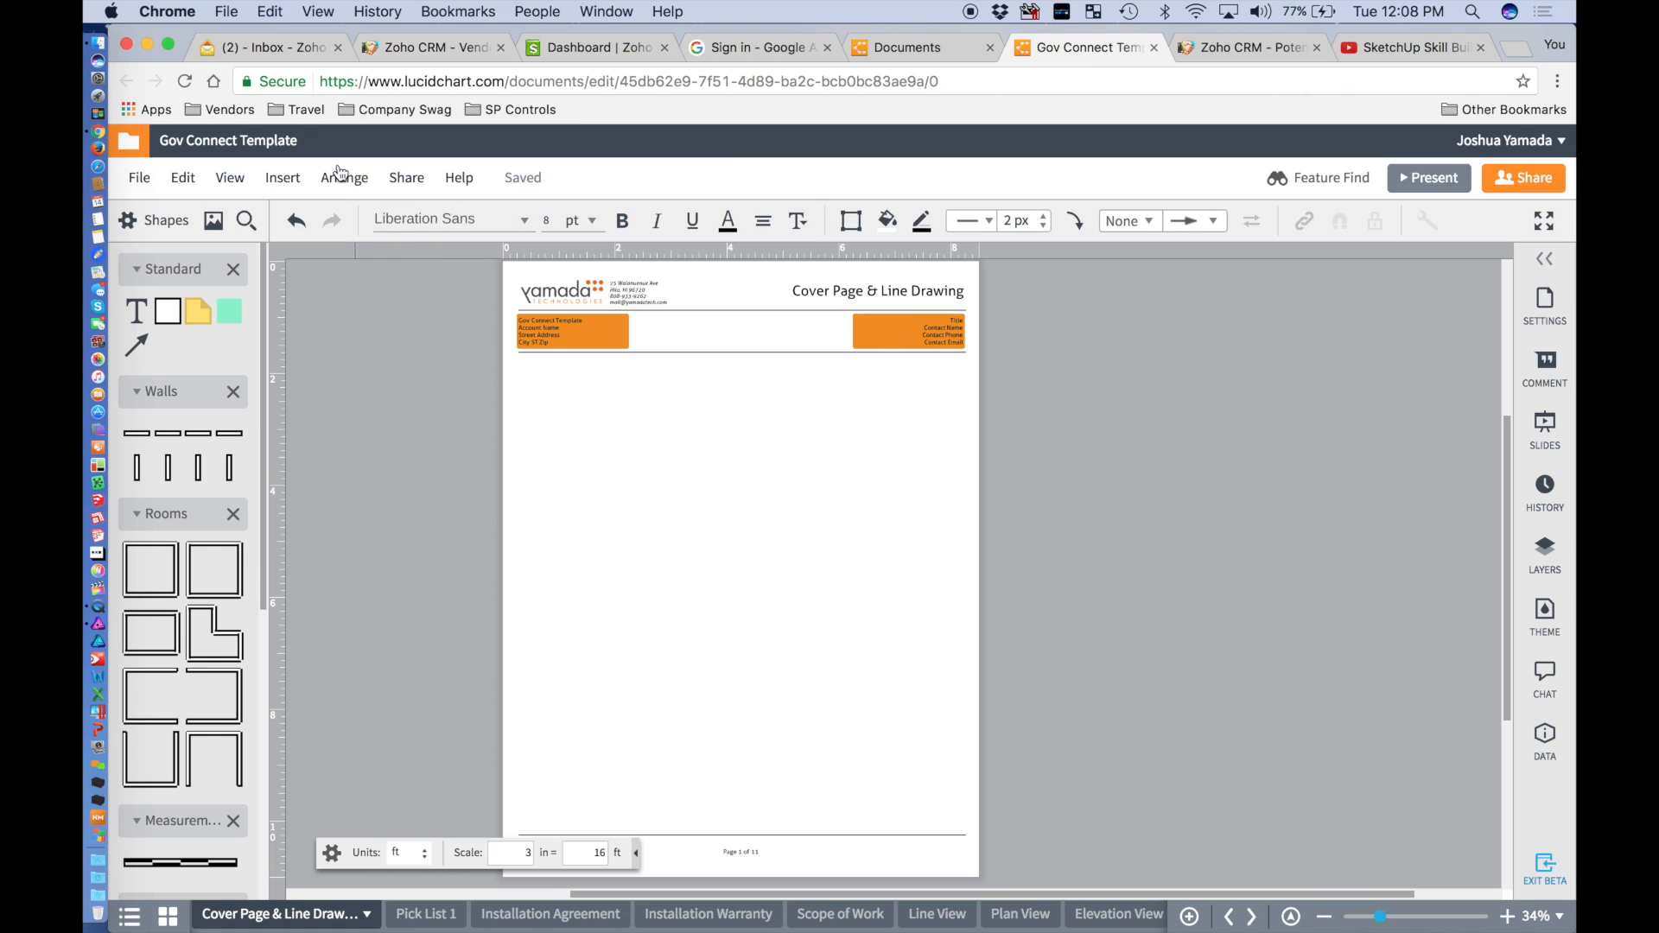
{"action": "left_click", "coordinate": [251, 142]}
{"action": "left_click", "coordinate": [229, 142]}
{"action": "type", "text": "ion"}
{"action": "left_click", "coordinate": [455, 439]}
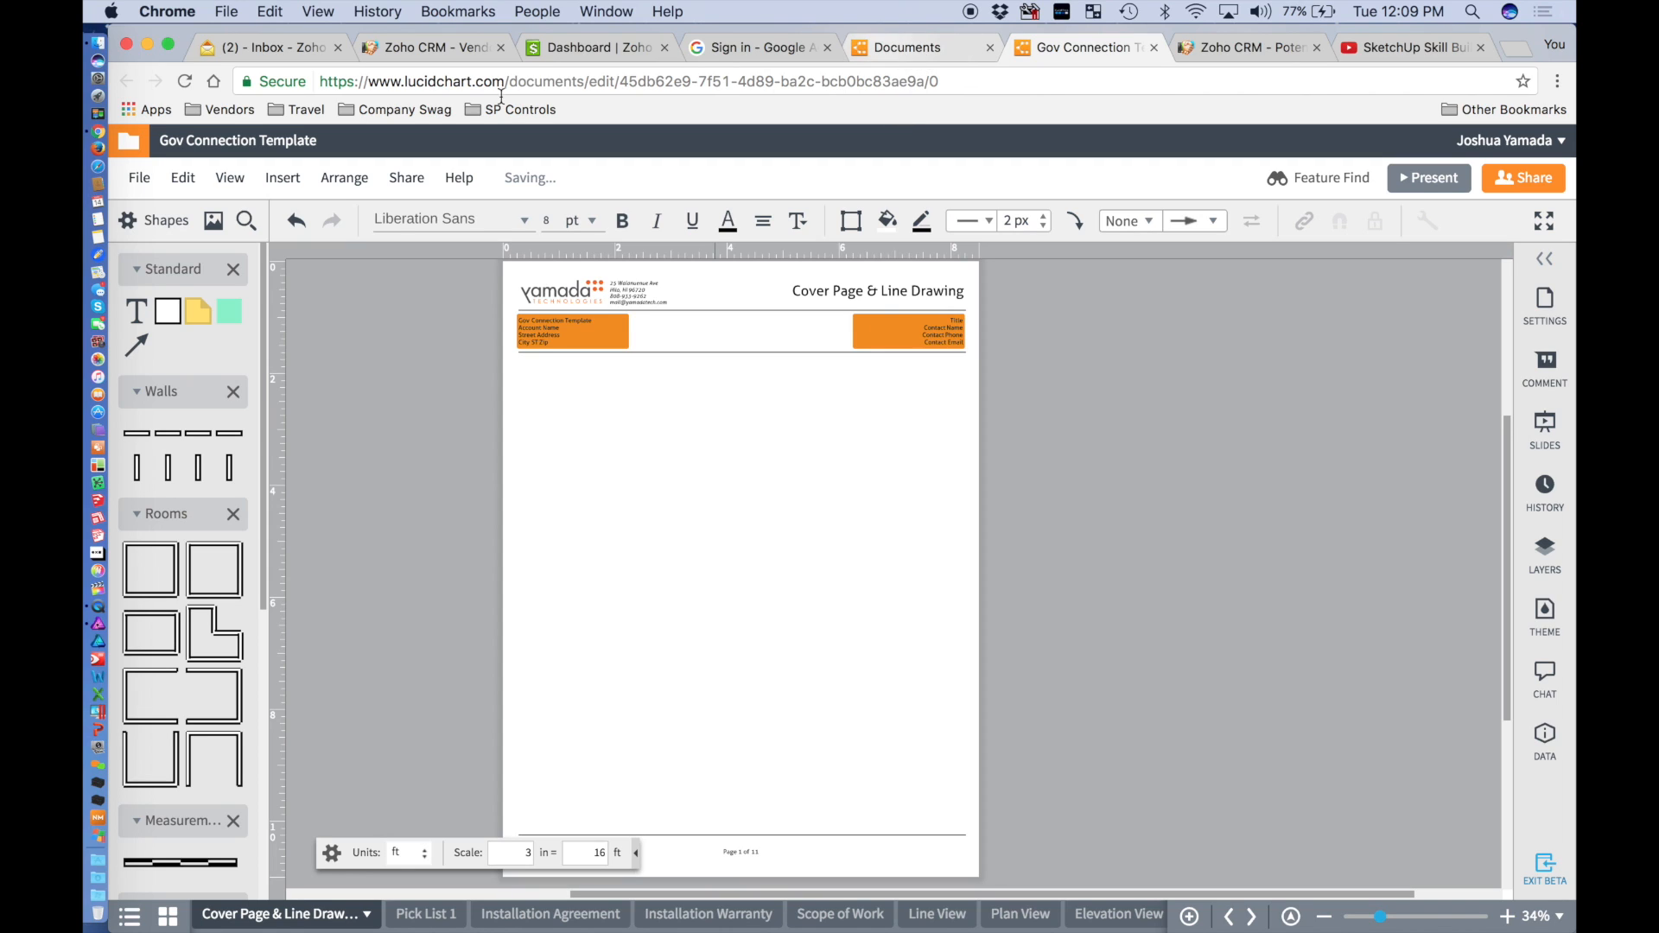
{"action": "left_click", "coordinate": [418, 50]}
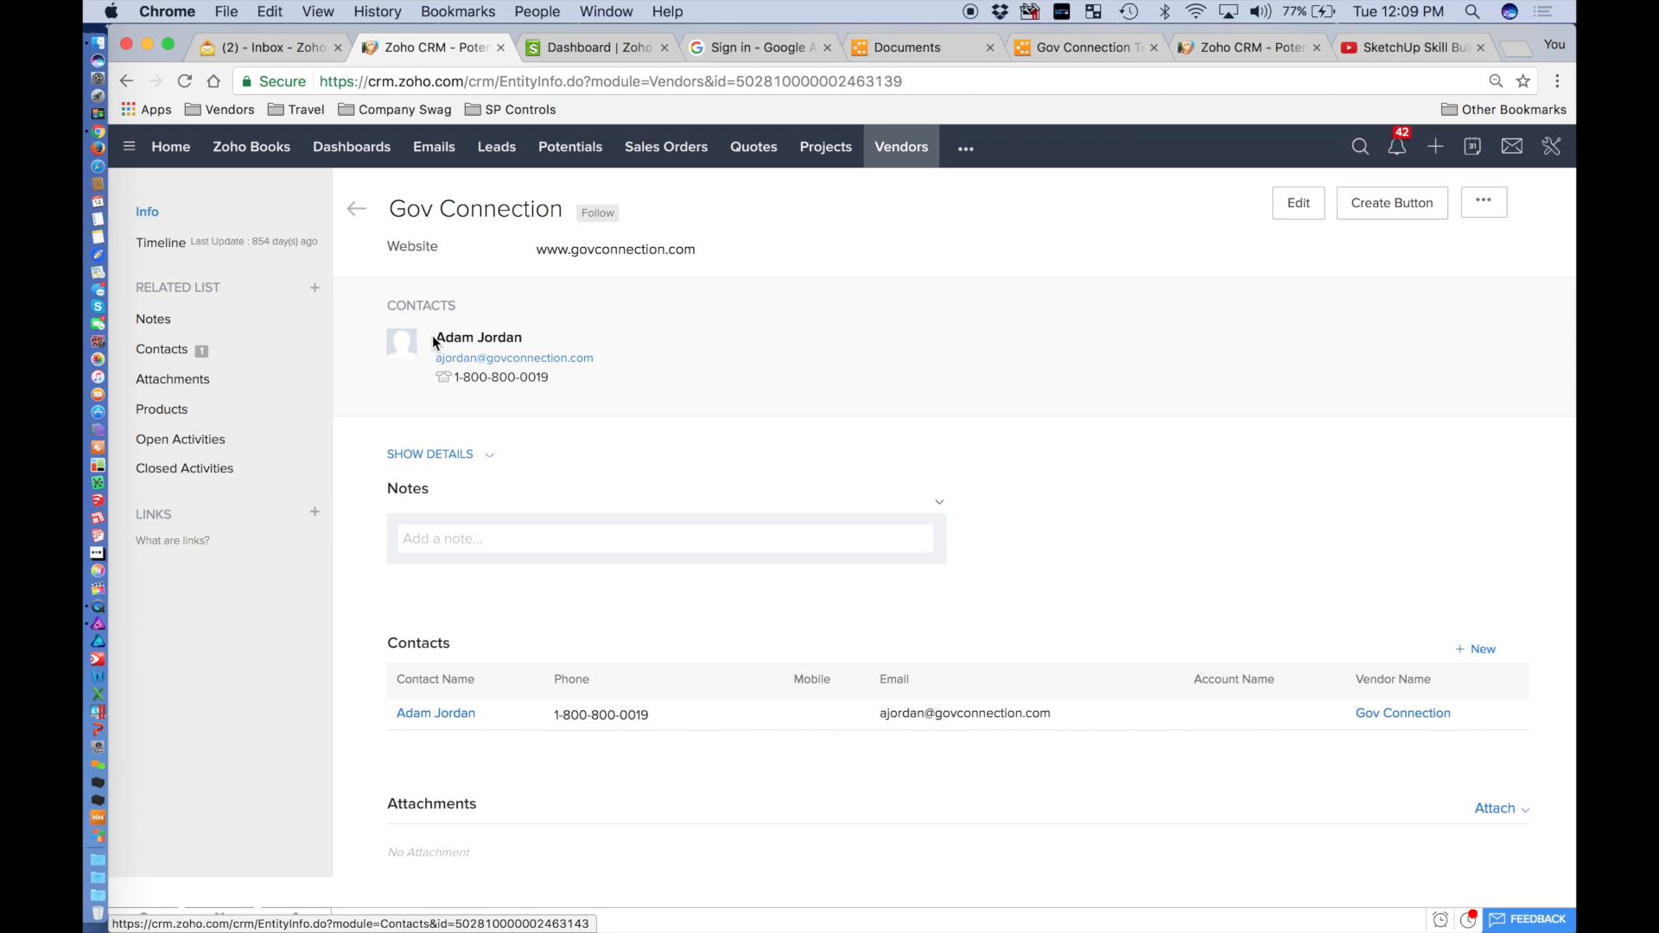
Open the Gov Connection vendor's contact record and expand its full contact details.
{"action": "left_click", "coordinate": [489, 338]}
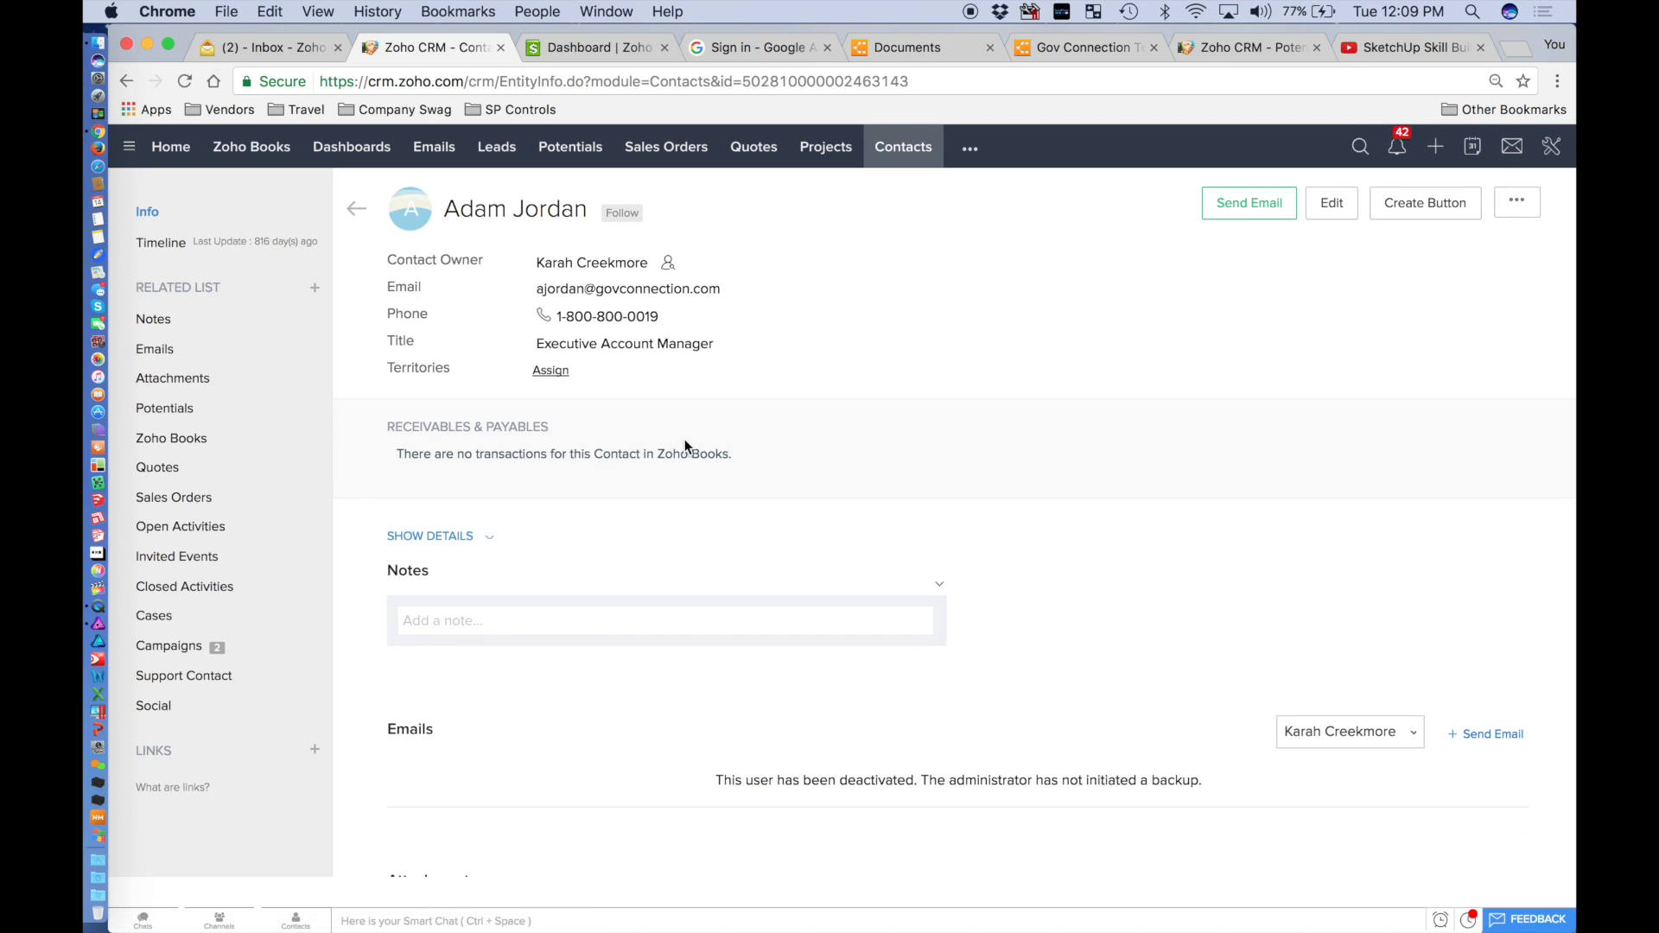
{"action": "left_click", "coordinate": [478, 540]}
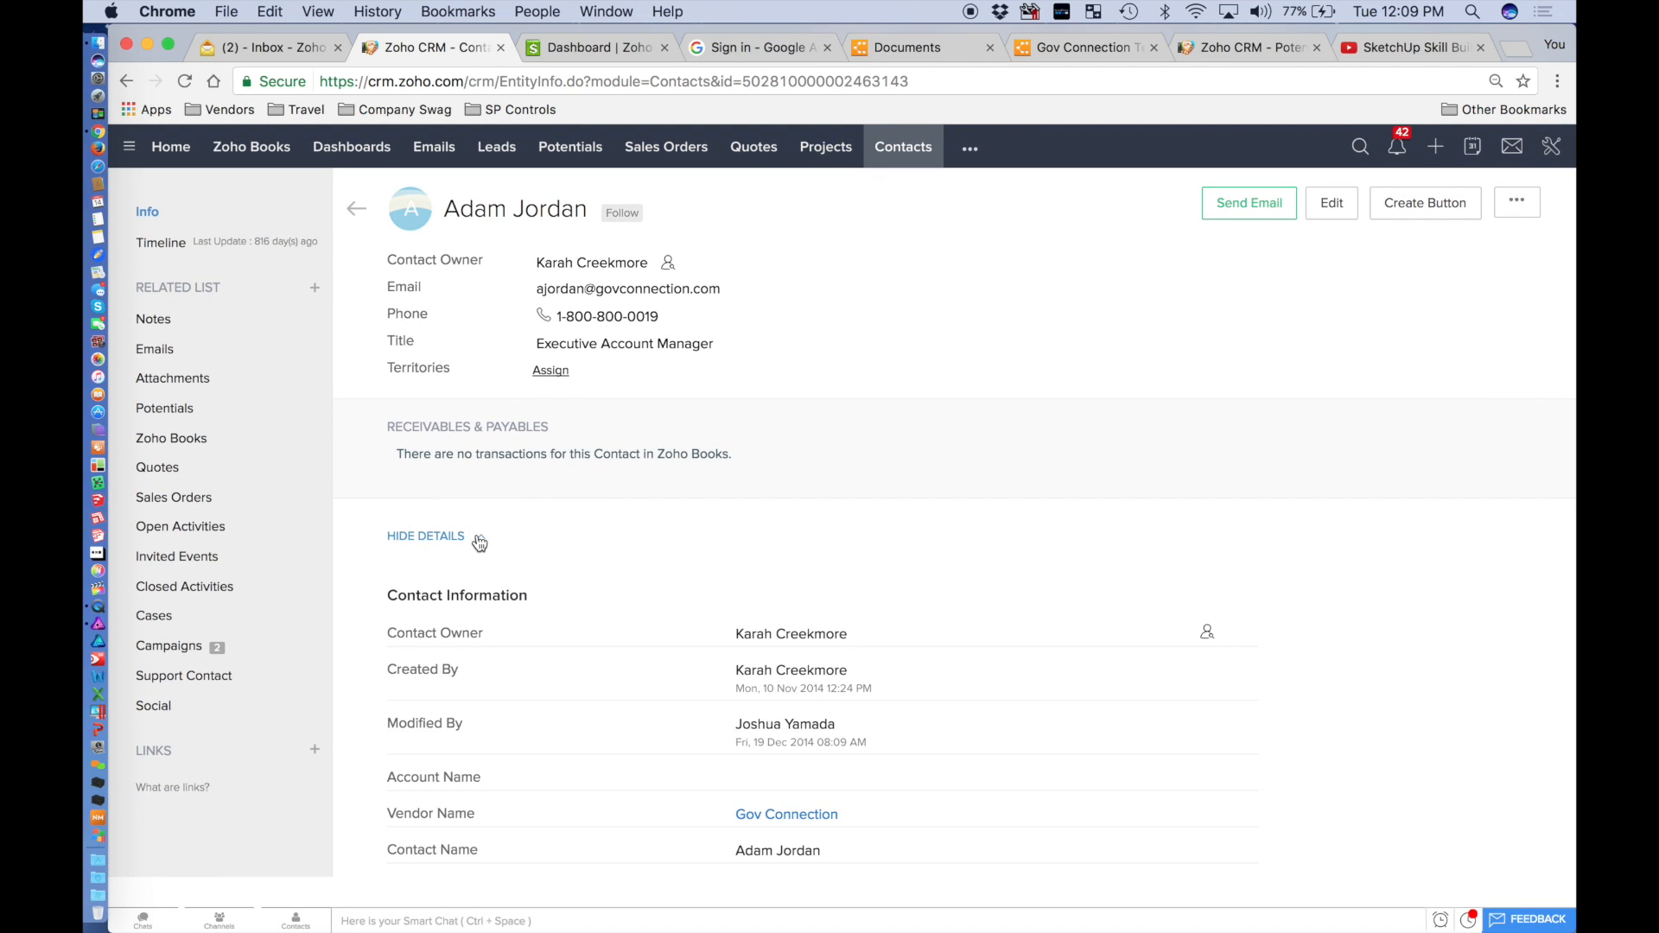
{"action": "scroll", "coordinate": [583, 575], "scroll_direction": "down", "scroll_amount": 3}
{"action": "scroll", "coordinate": [583, 575], "scroll_direction": "up", "scroll_amount": 3}
Review the YT Drawings, YT Report, Trox Drawings and Trox Report pages in Gov Connection Template.
{"action": "left_click", "coordinate": [1094, 56]}
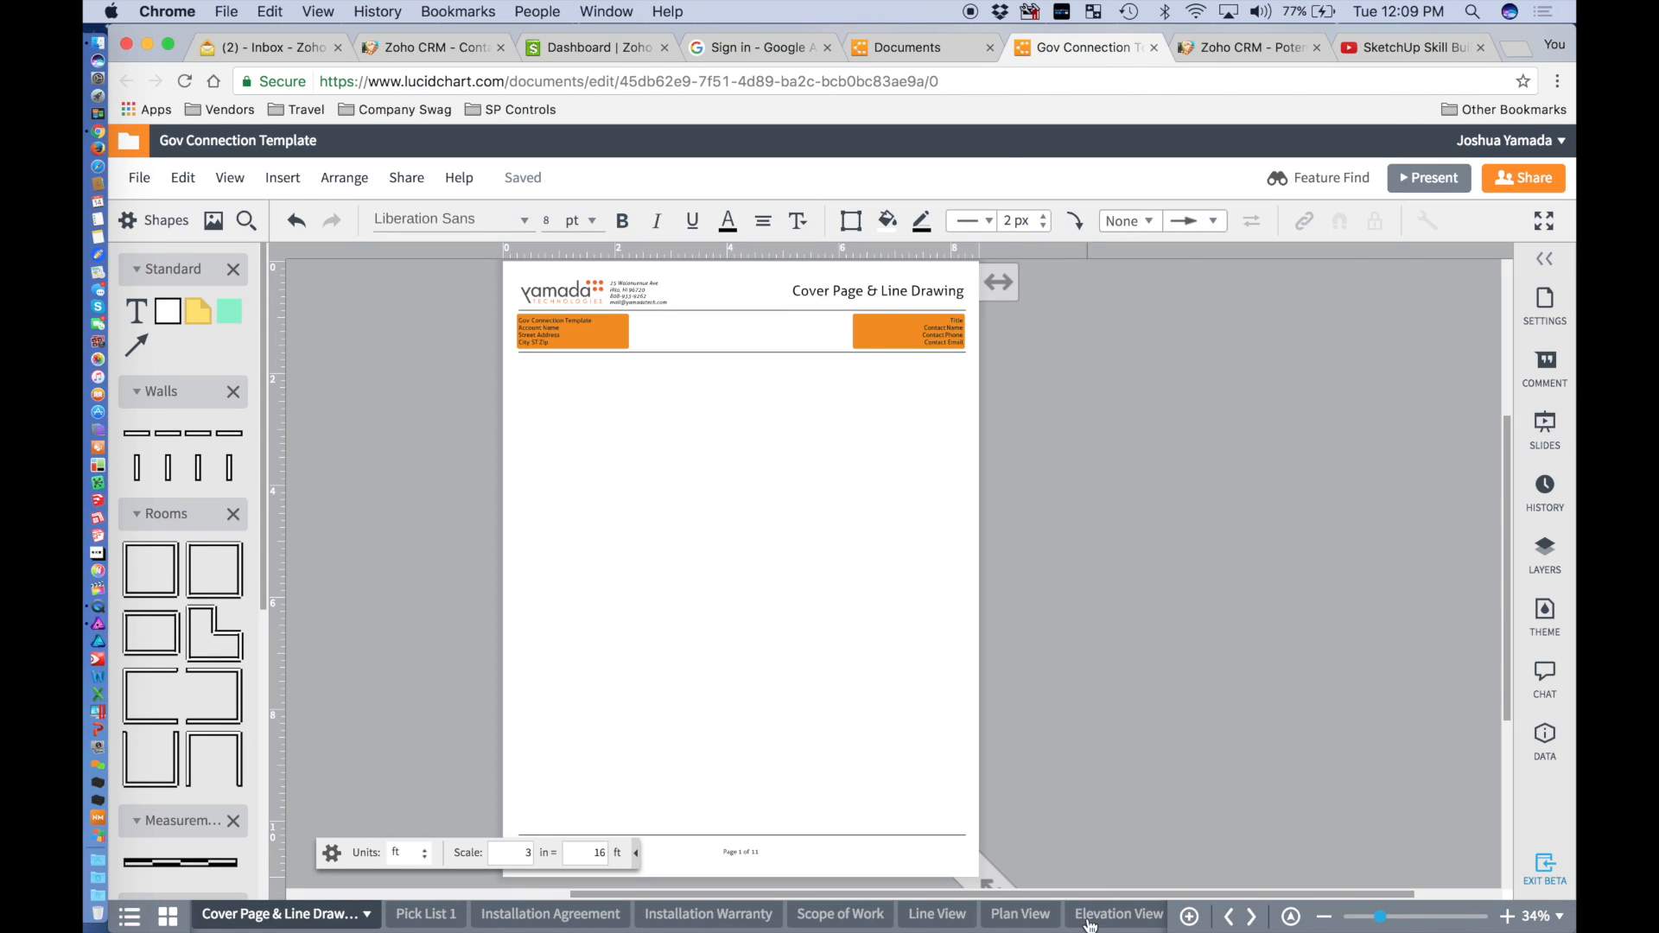
{"action": "scroll", "coordinate": [1026, 923], "scroll_direction": "right", "scroll_amount": 5}
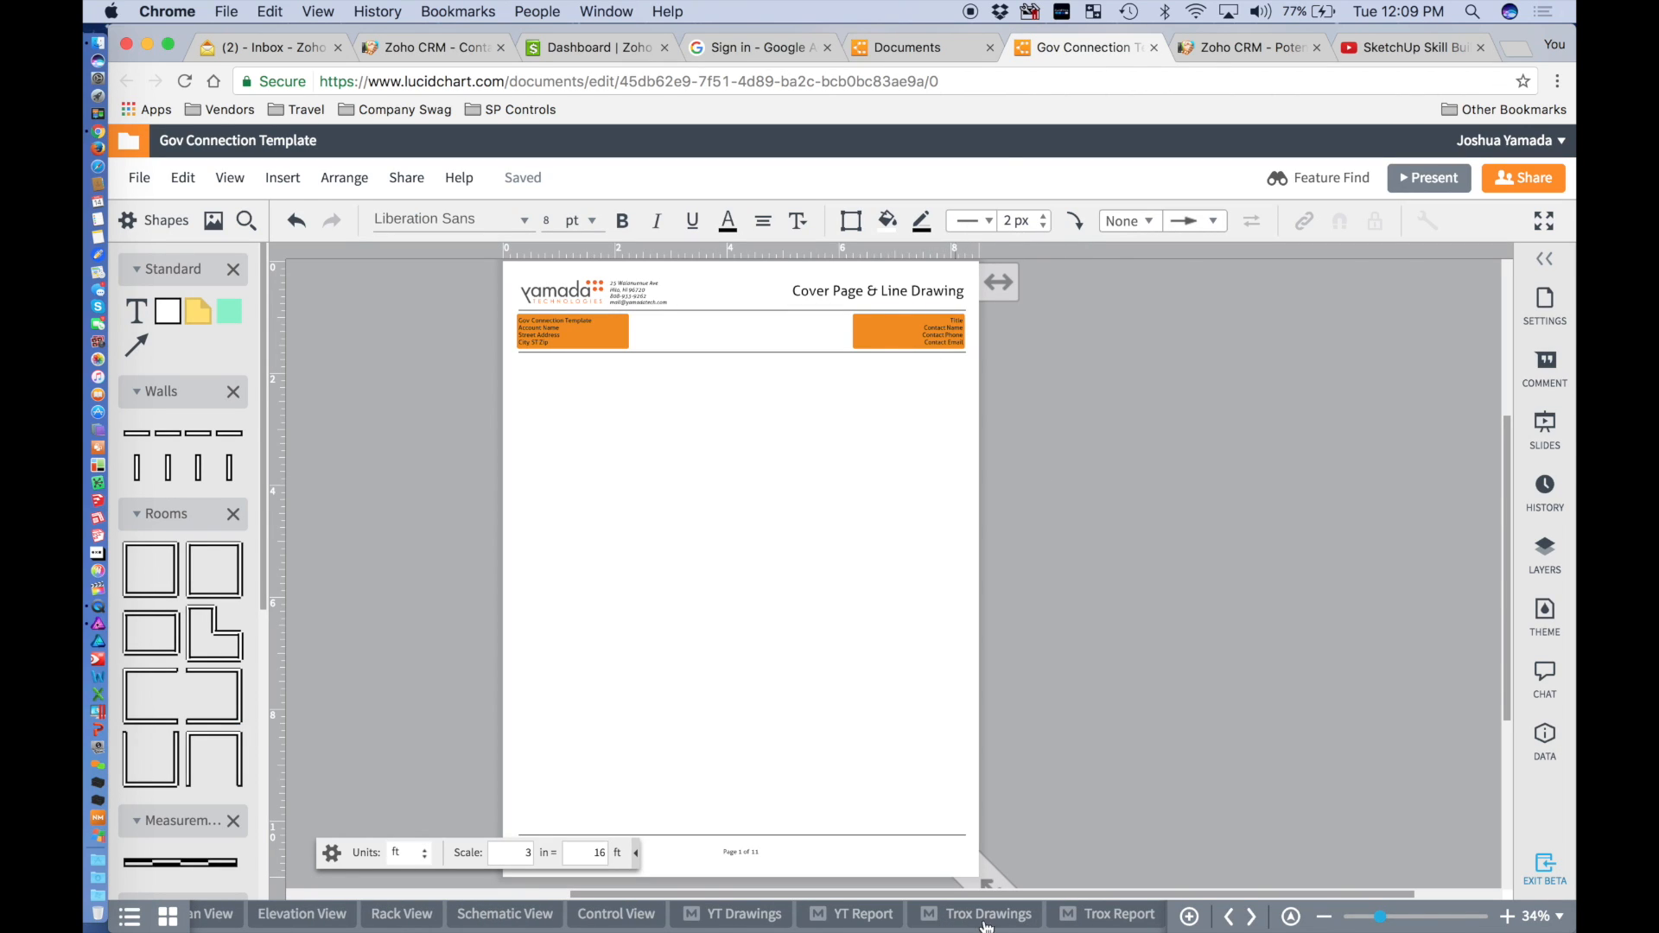
{"action": "left_click", "coordinate": [1076, 920]}
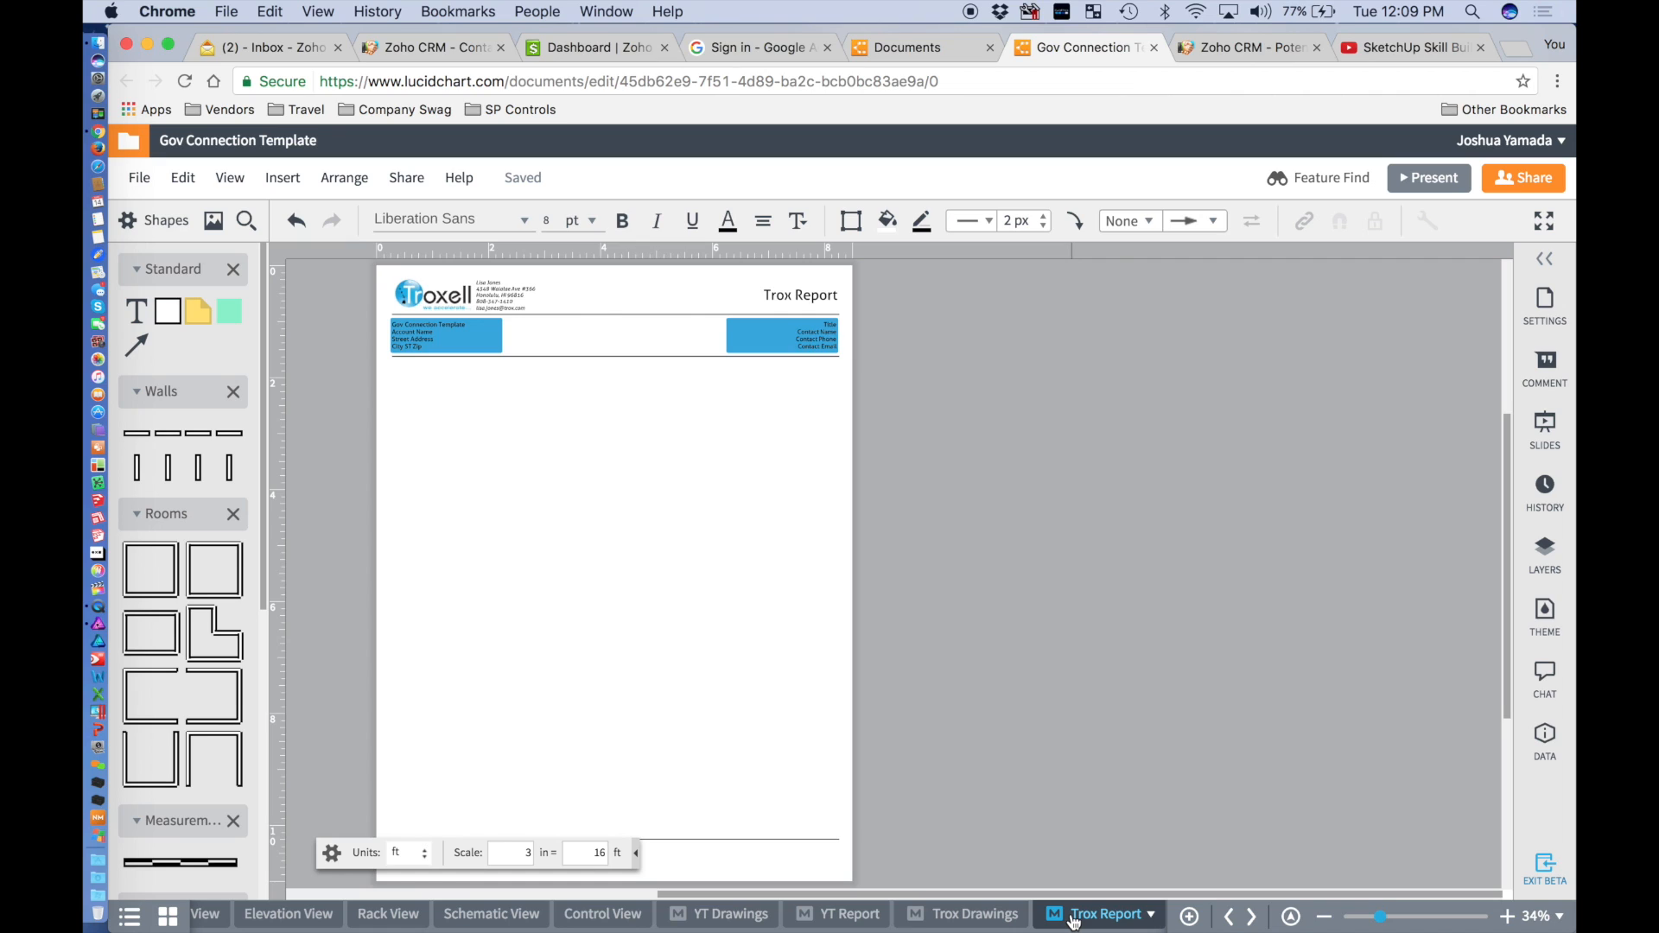
{"action": "left_click", "coordinate": [964, 914]}
{"action": "left_click", "coordinate": [847, 923]}
{"action": "left_click", "coordinate": [705, 921]}
{"action": "left_click", "coordinate": [994, 919]}
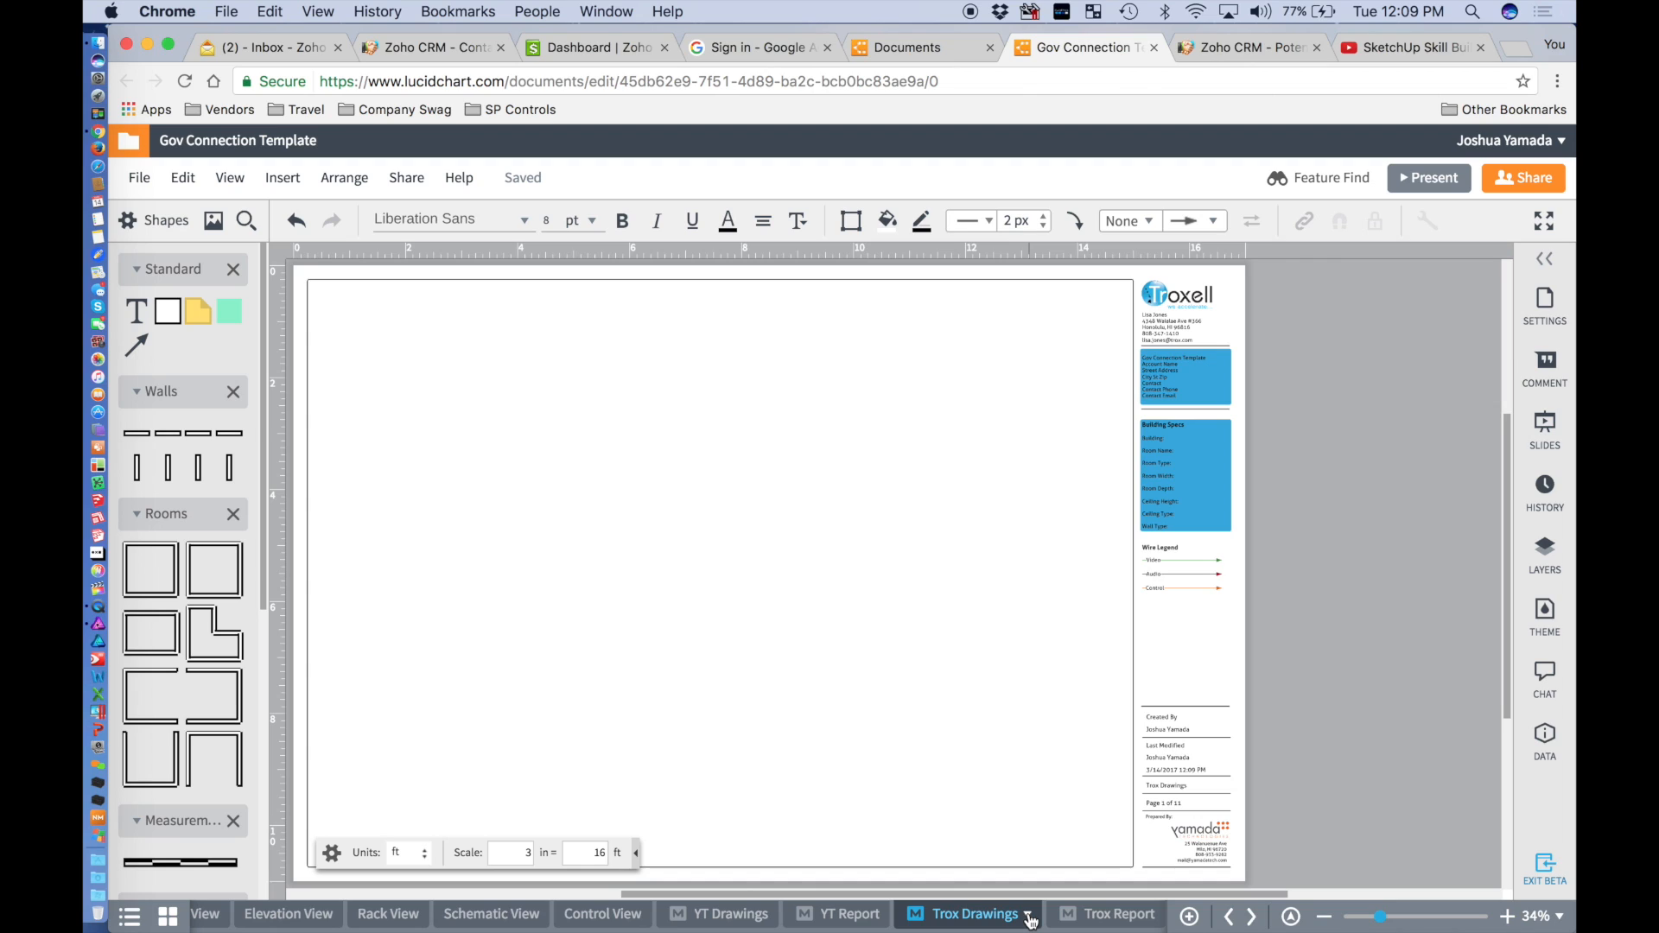
{"action": "left_click", "coordinate": [1098, 919]}
{"action": "left_click", "coordinate": [844, 923]}
{"action": "left_click", "coordinate": [966, 922]}
Delete the Trox Drawings and Trox Report pages, leaving YT Drawings in view.
{"action": "left_click", "coordinate": [1028, 921]}
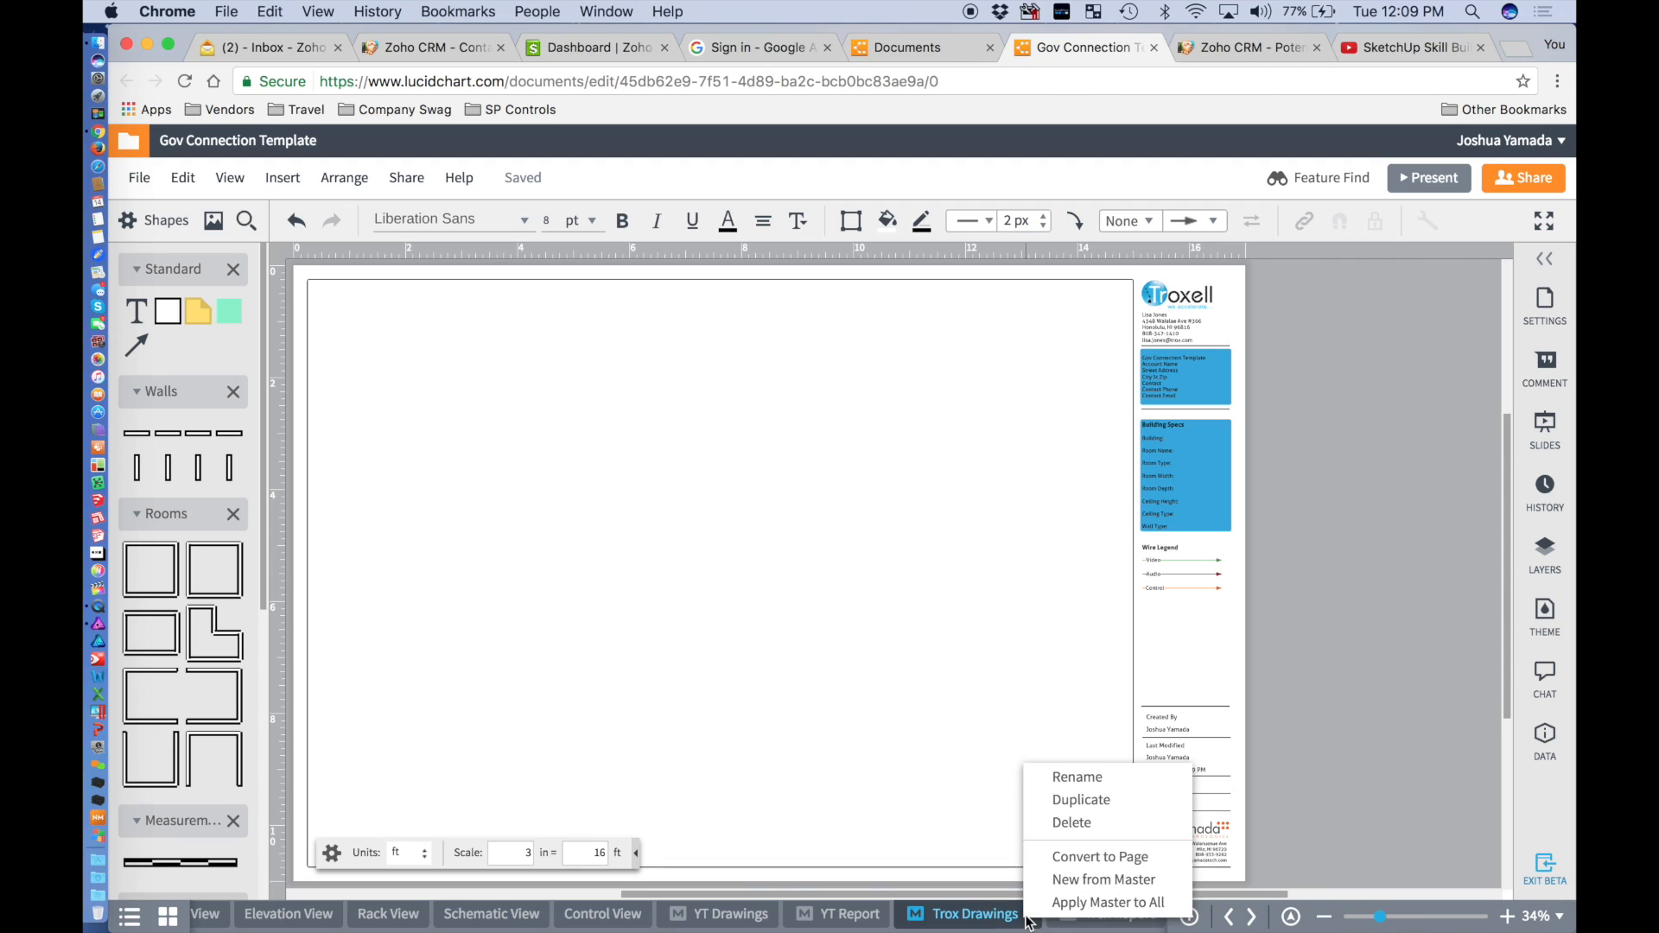
{"action": "left_click", "coordinate": [1122, 821]}
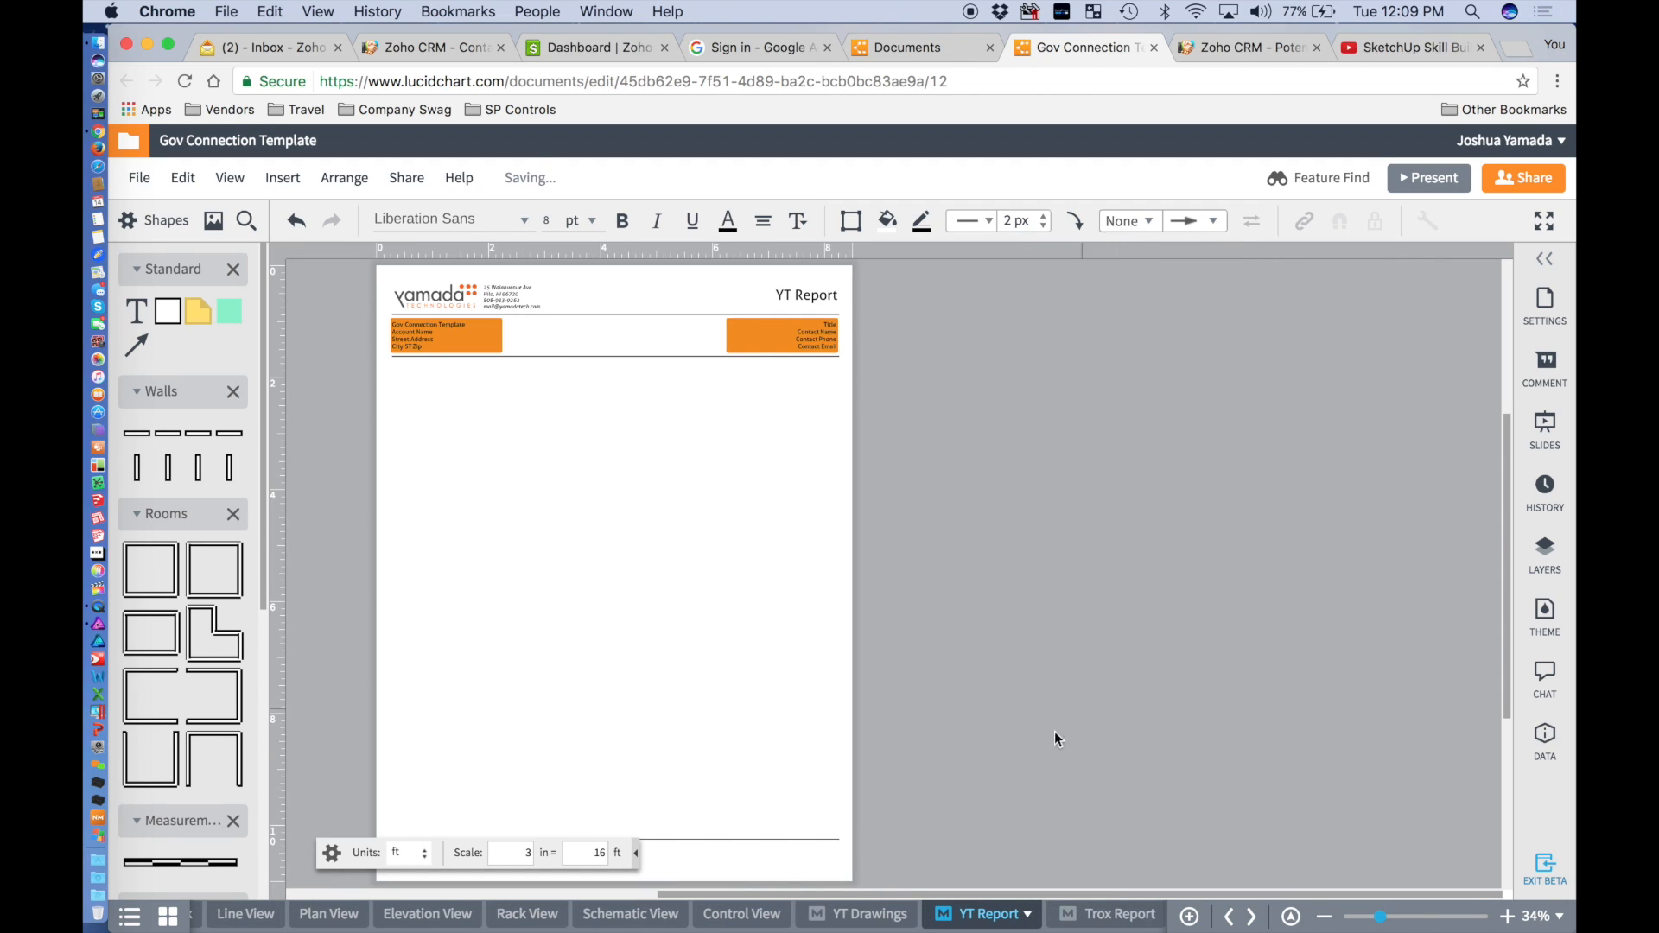
{"action": "left_click", "coordinate": [1111, 916]}
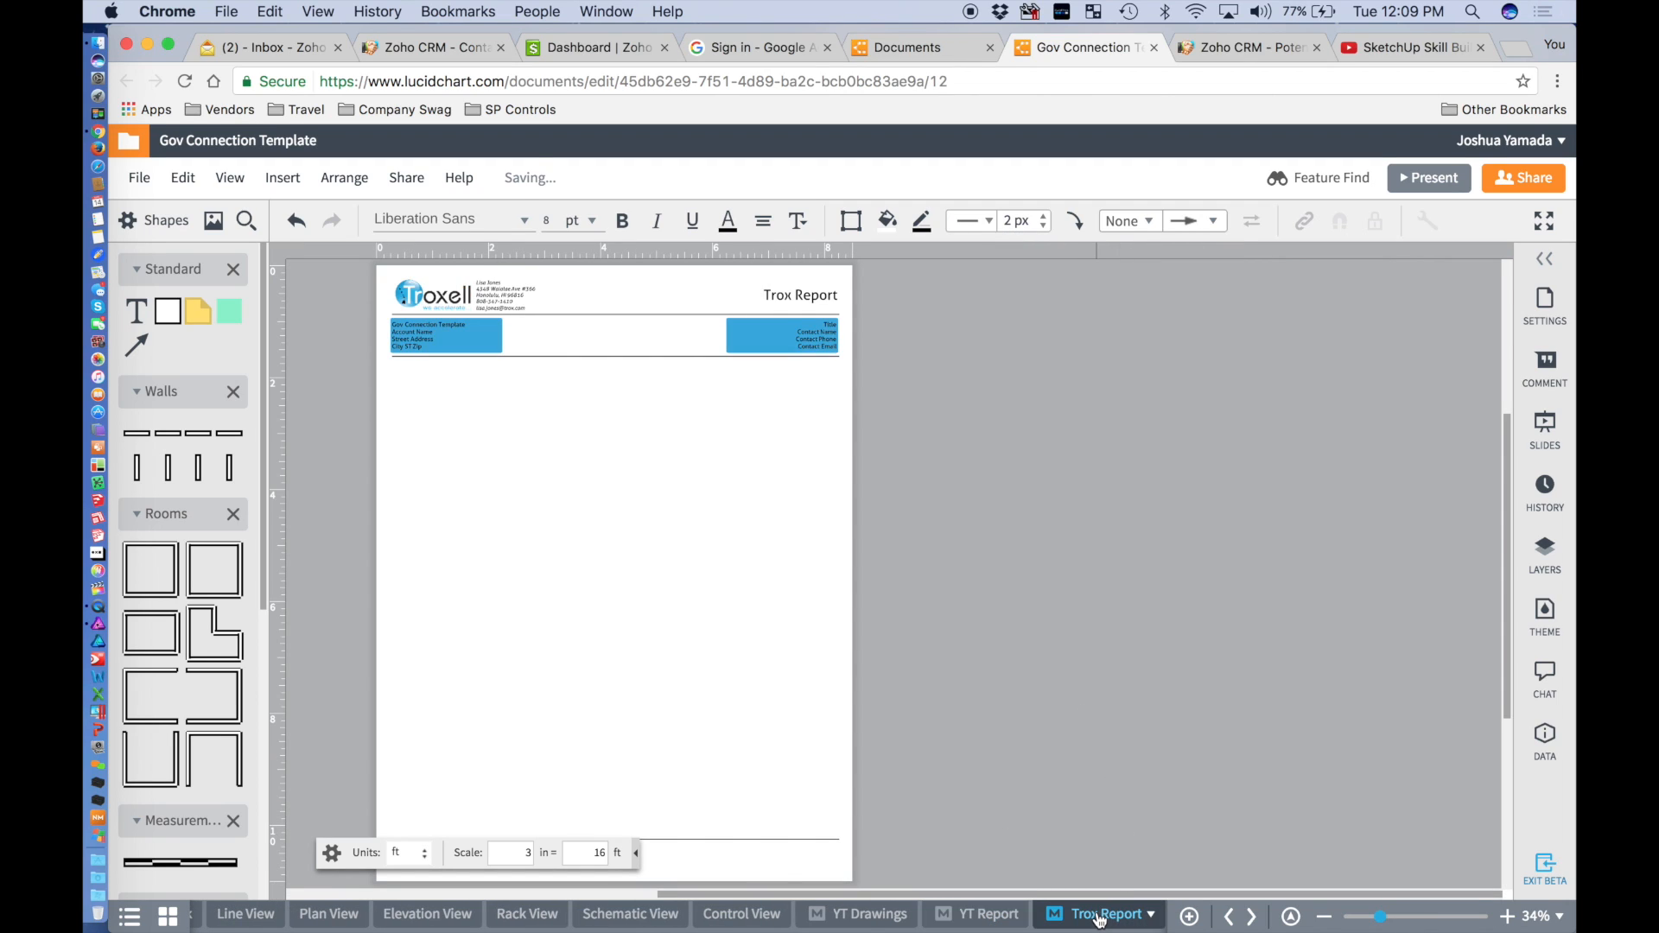
{"action": "left_click", "coordinate": [1148, 916]}
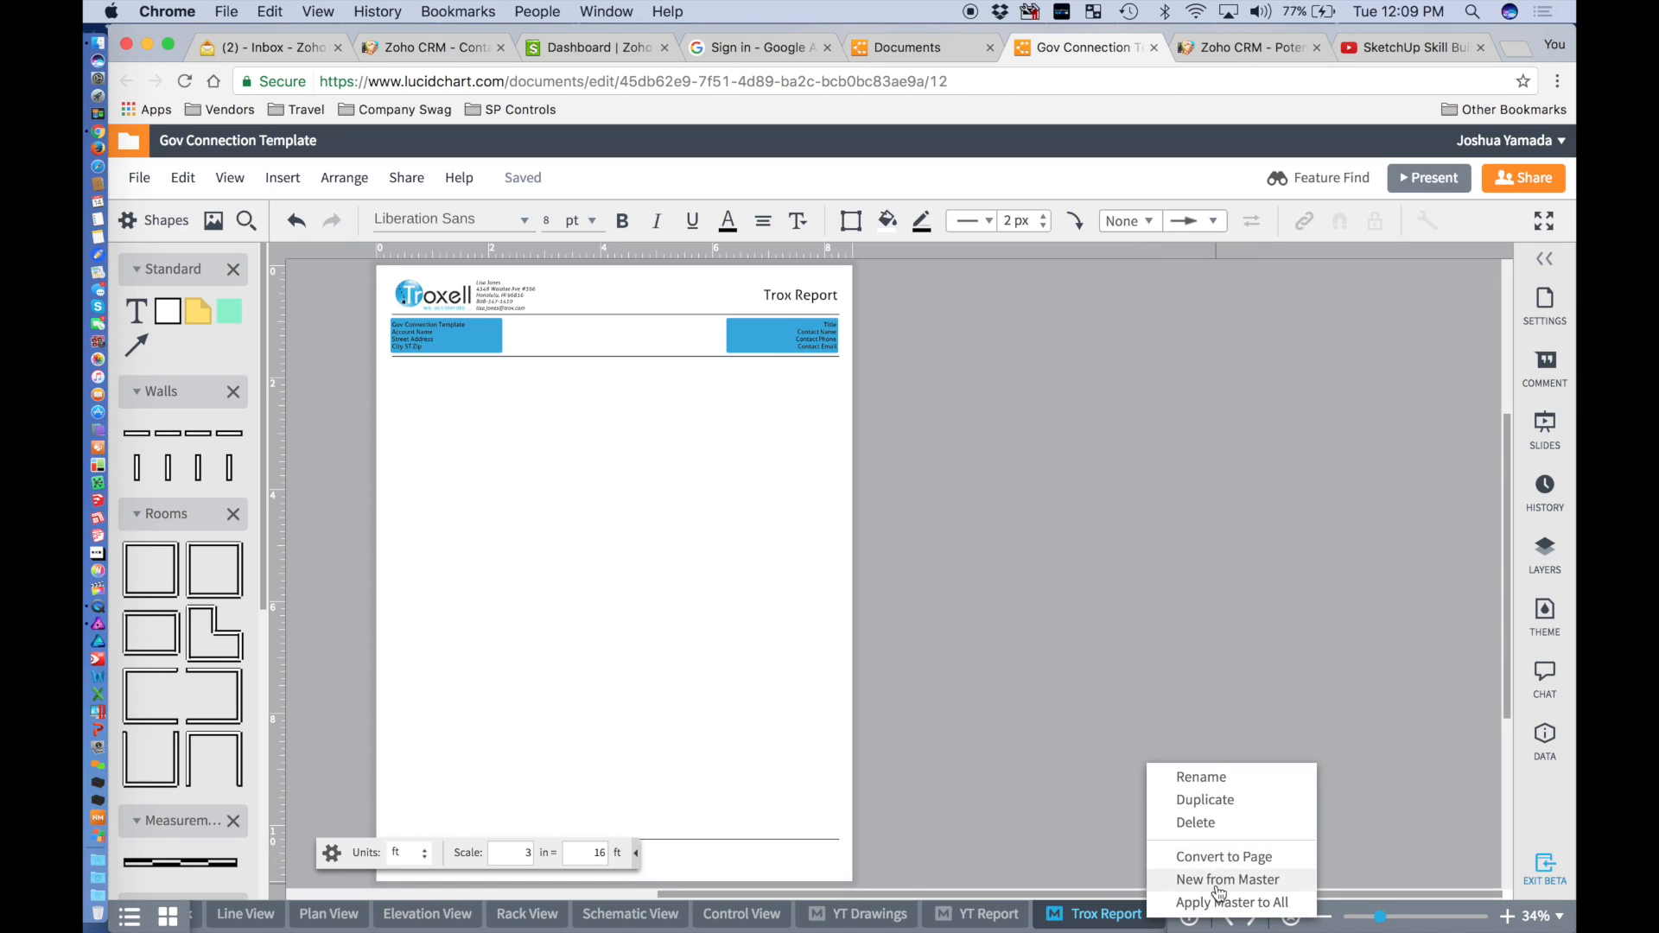
{"action": "left_click", "coordinate": [1218, 820]}
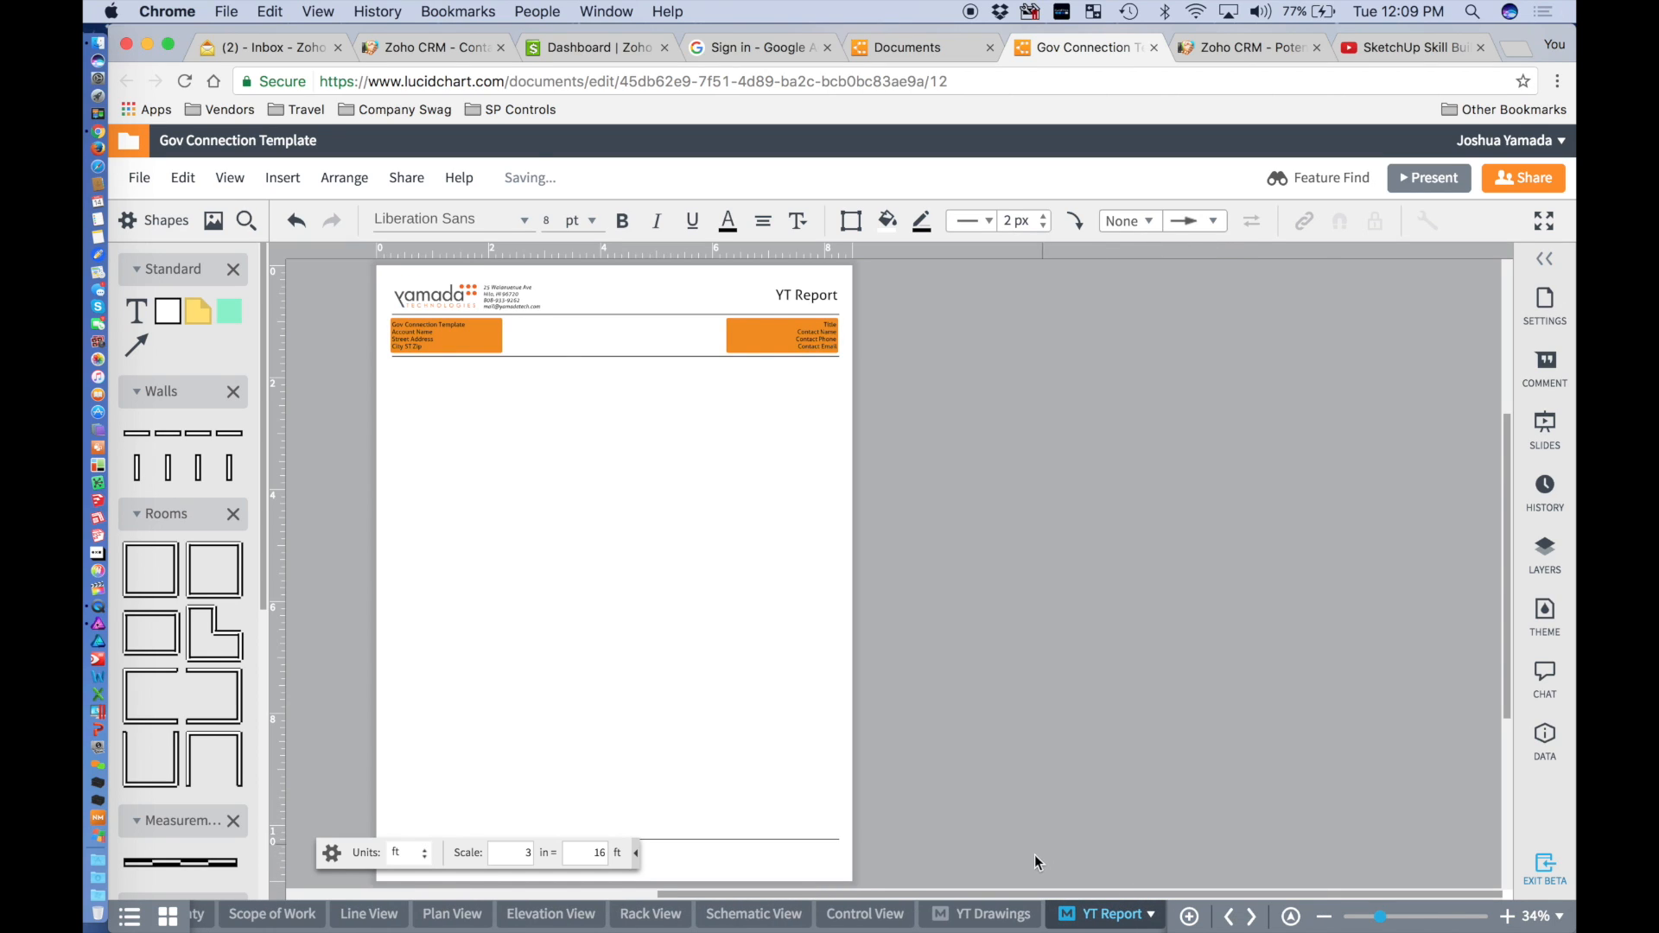
{"action": "left_click", "coordinate": [977, 916]}
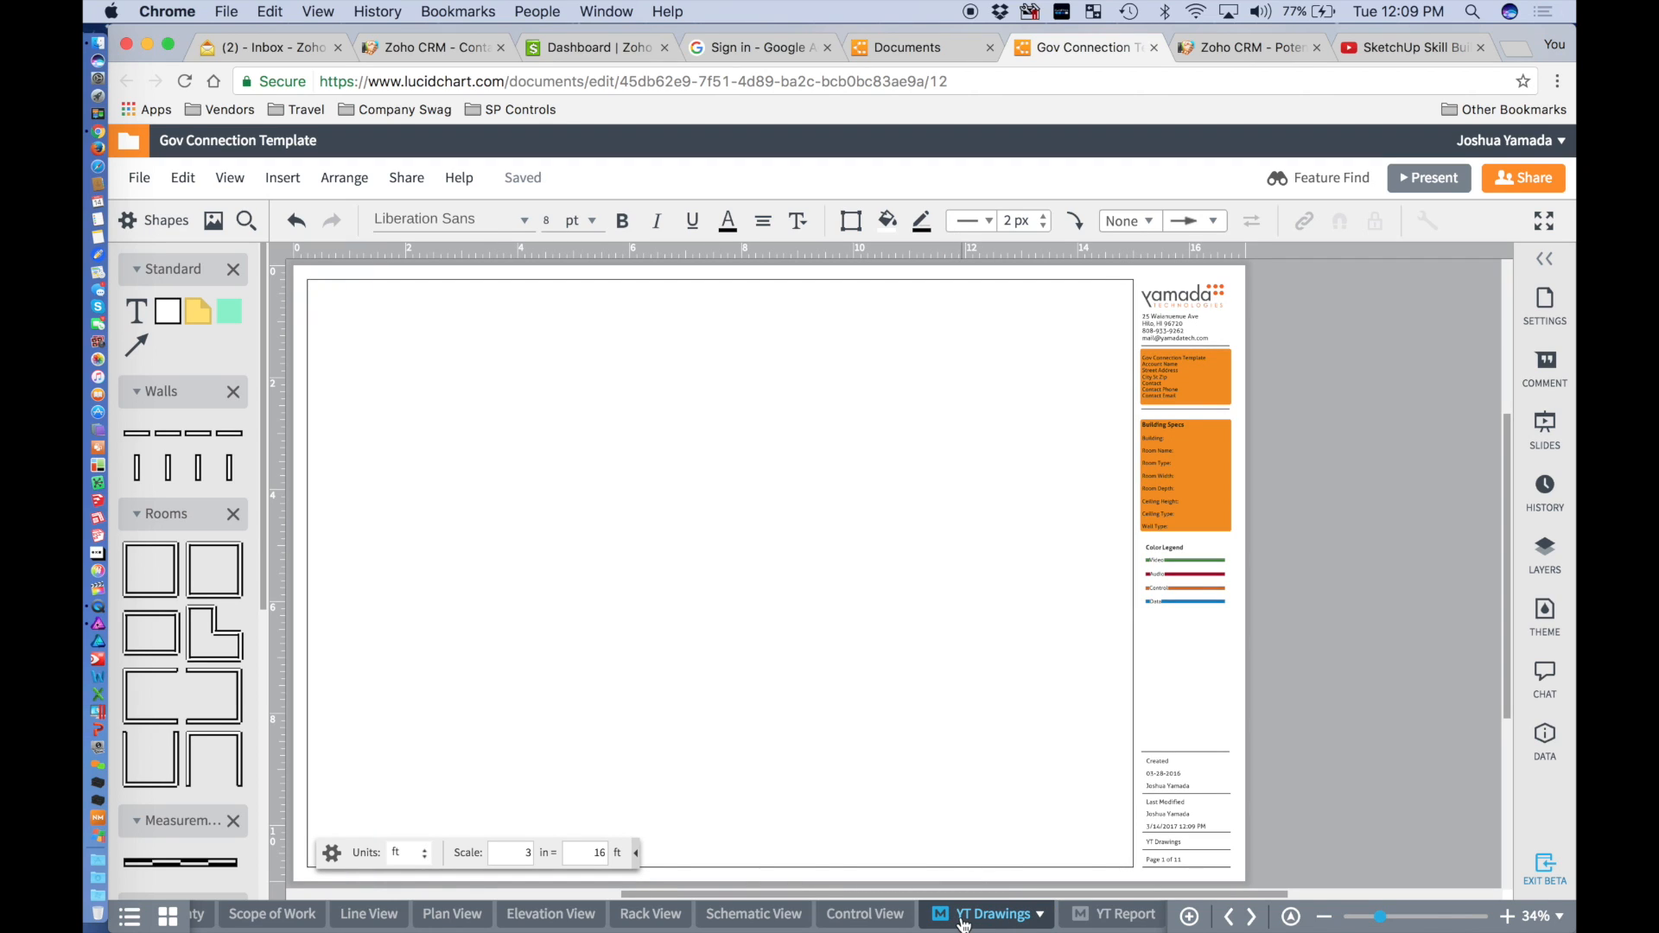
Drop the 'YT ' prefix so the two master pages are named Drawings and Report.
{"action": "double_click", "coordinate": [963, 916]}
{"action": "key", "text": "Return"}
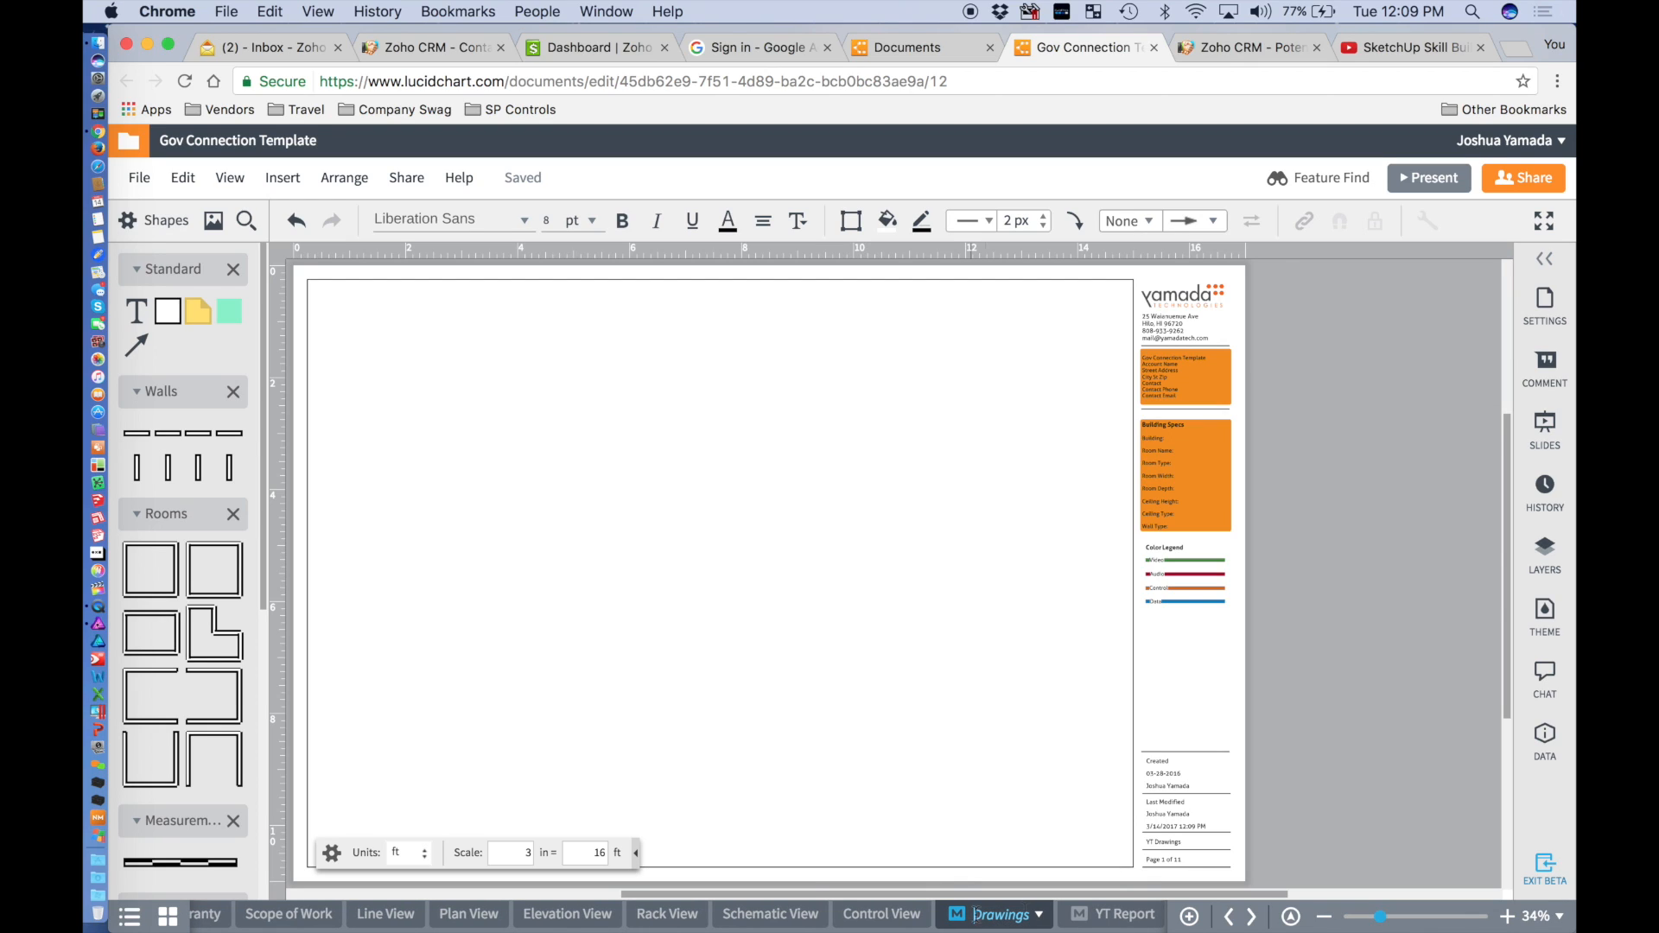
{"action": "double_click", "coordinate": [1098, 914]}
{"action": "left_click", "coordinate": [1095, 915]}
{"action": "key", "text": "BackSpace"}
{"action": "key", "text": "BackSpace"}
{"action": "key", "text": "BackSpace"}
{"action": "left_click", "coordinate": [1148, 634]}
{"action": "left_click", "coordinate": [976, 924]}
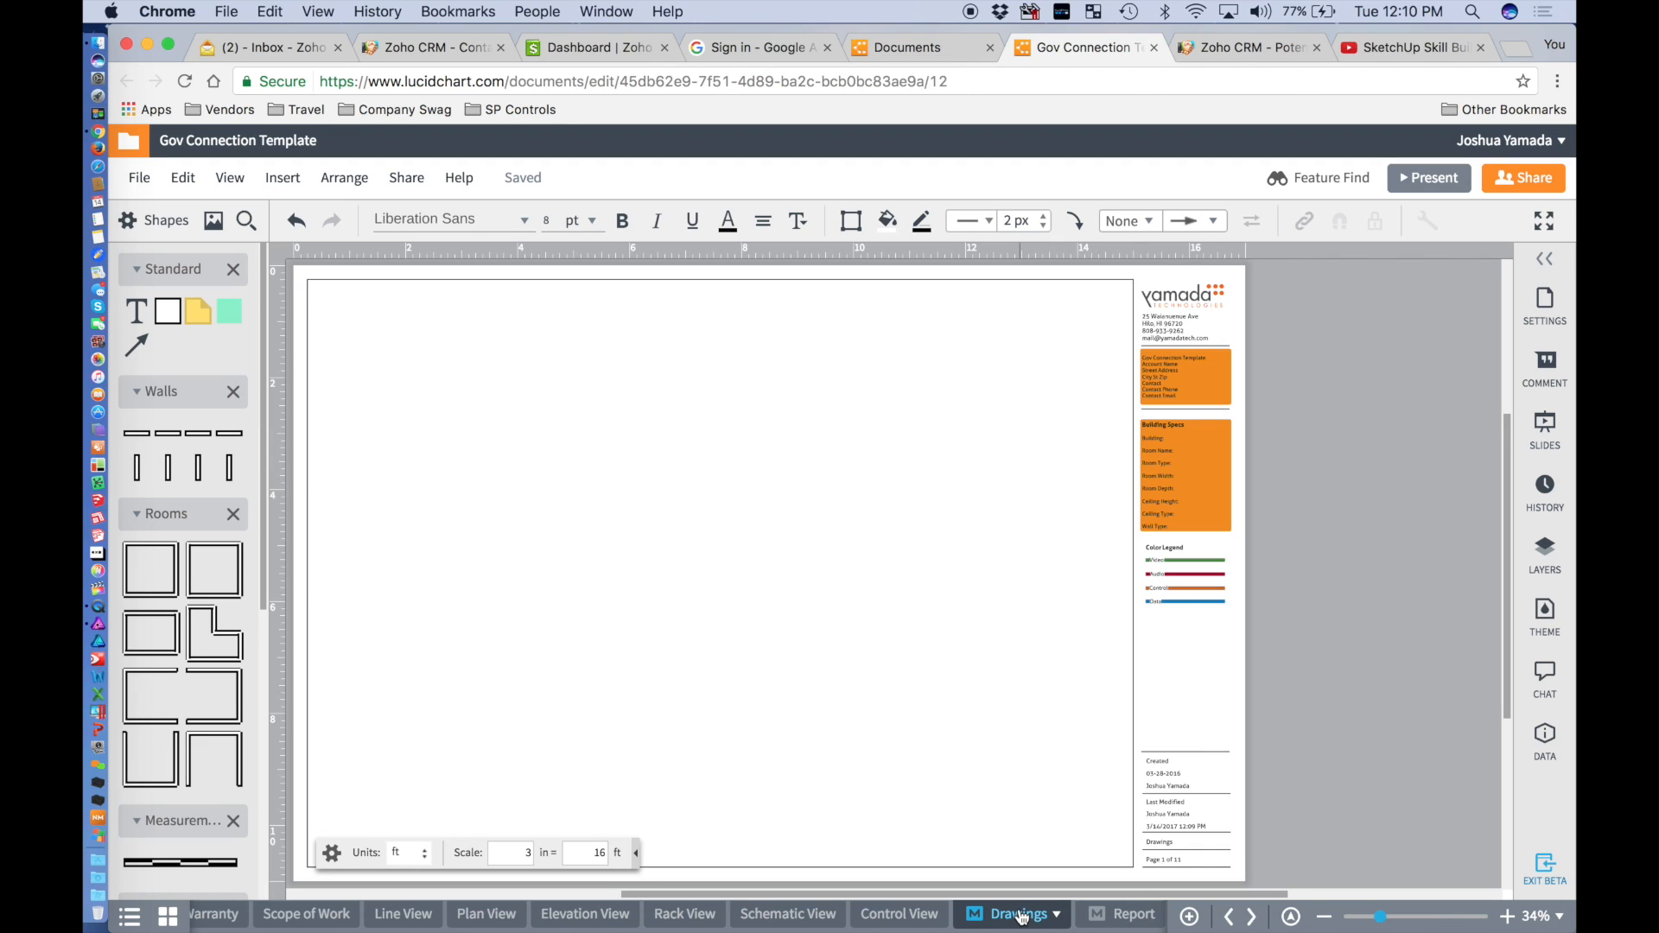
Open the Report page, zoom into its header, and check the account details text box.
{"action": "left_click", "coordinate": [1123, 914]}
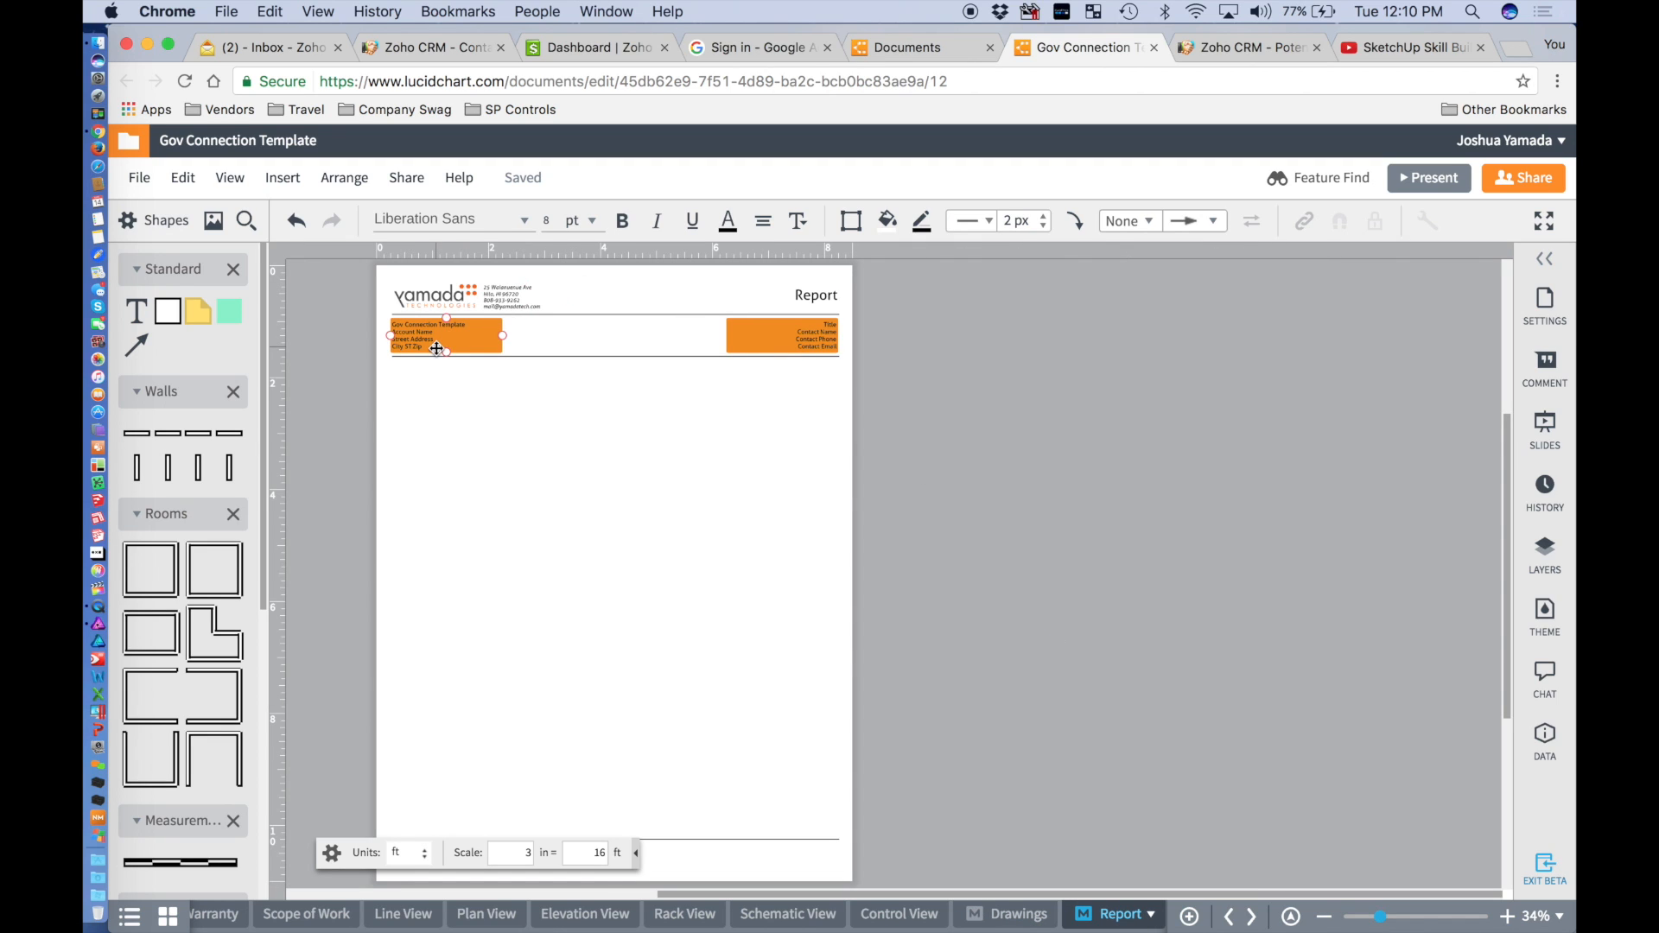
{"action": "scroll", "coordinate": [436, 348], "scroll_direction": "up", "scroll_amount": 7}
{"action": "scroll", "coordinate": [437, 348], "scroll_direction": "up", "scroll_amount": 2}
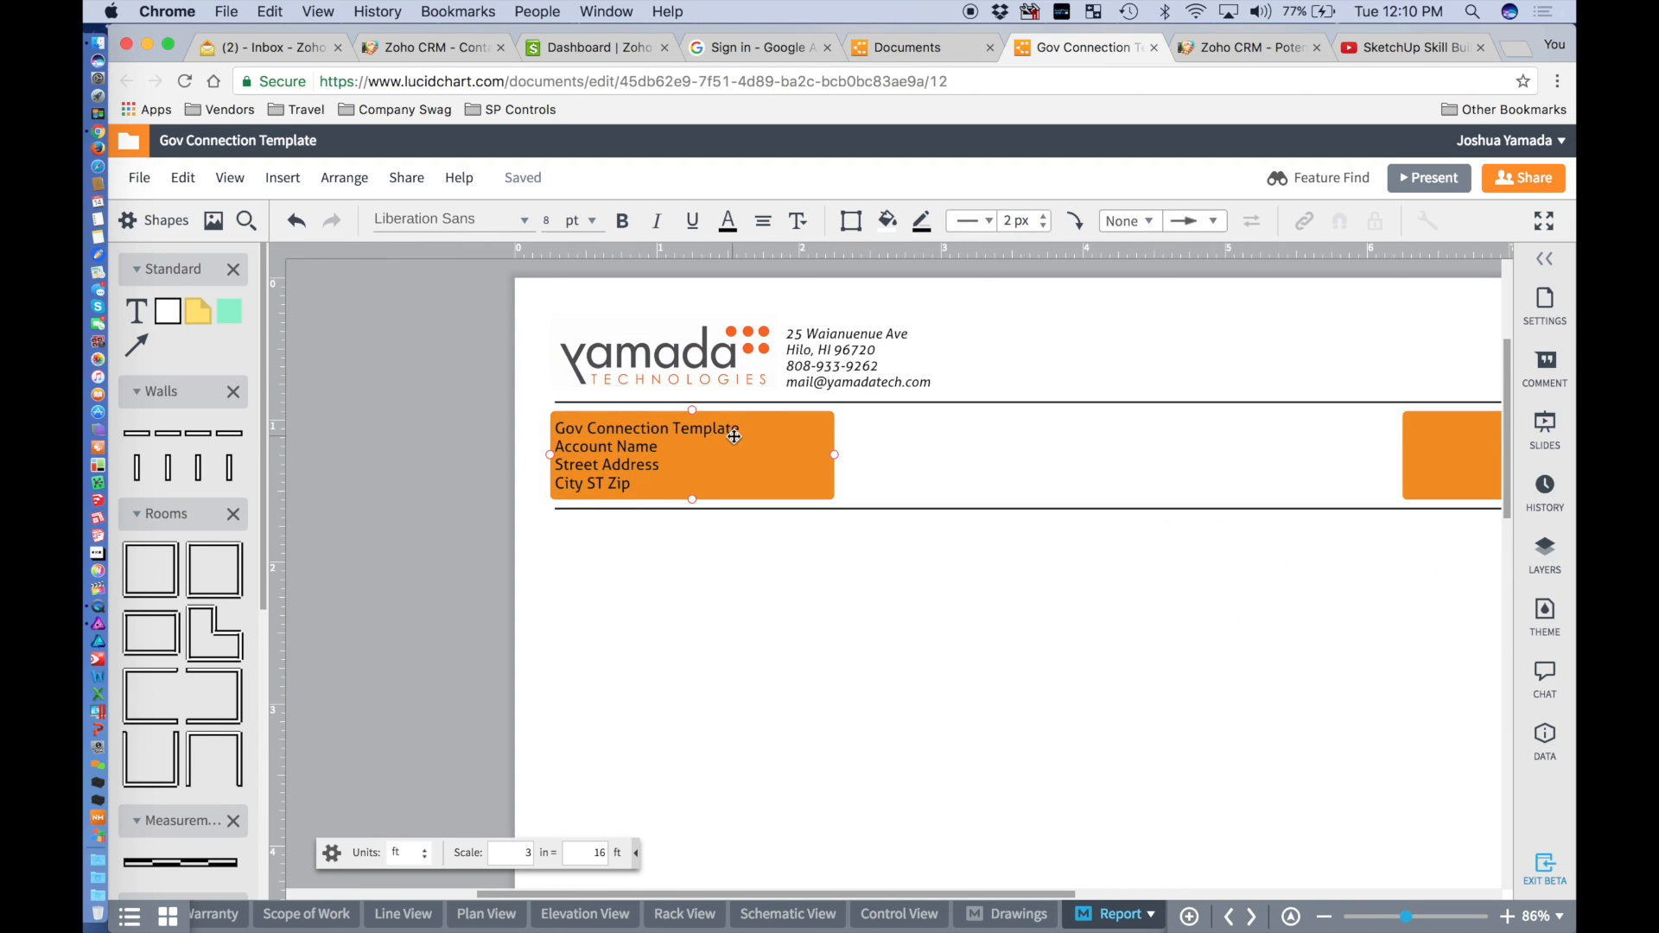
{"action": "double_click", "coordinate": [630, 449]}
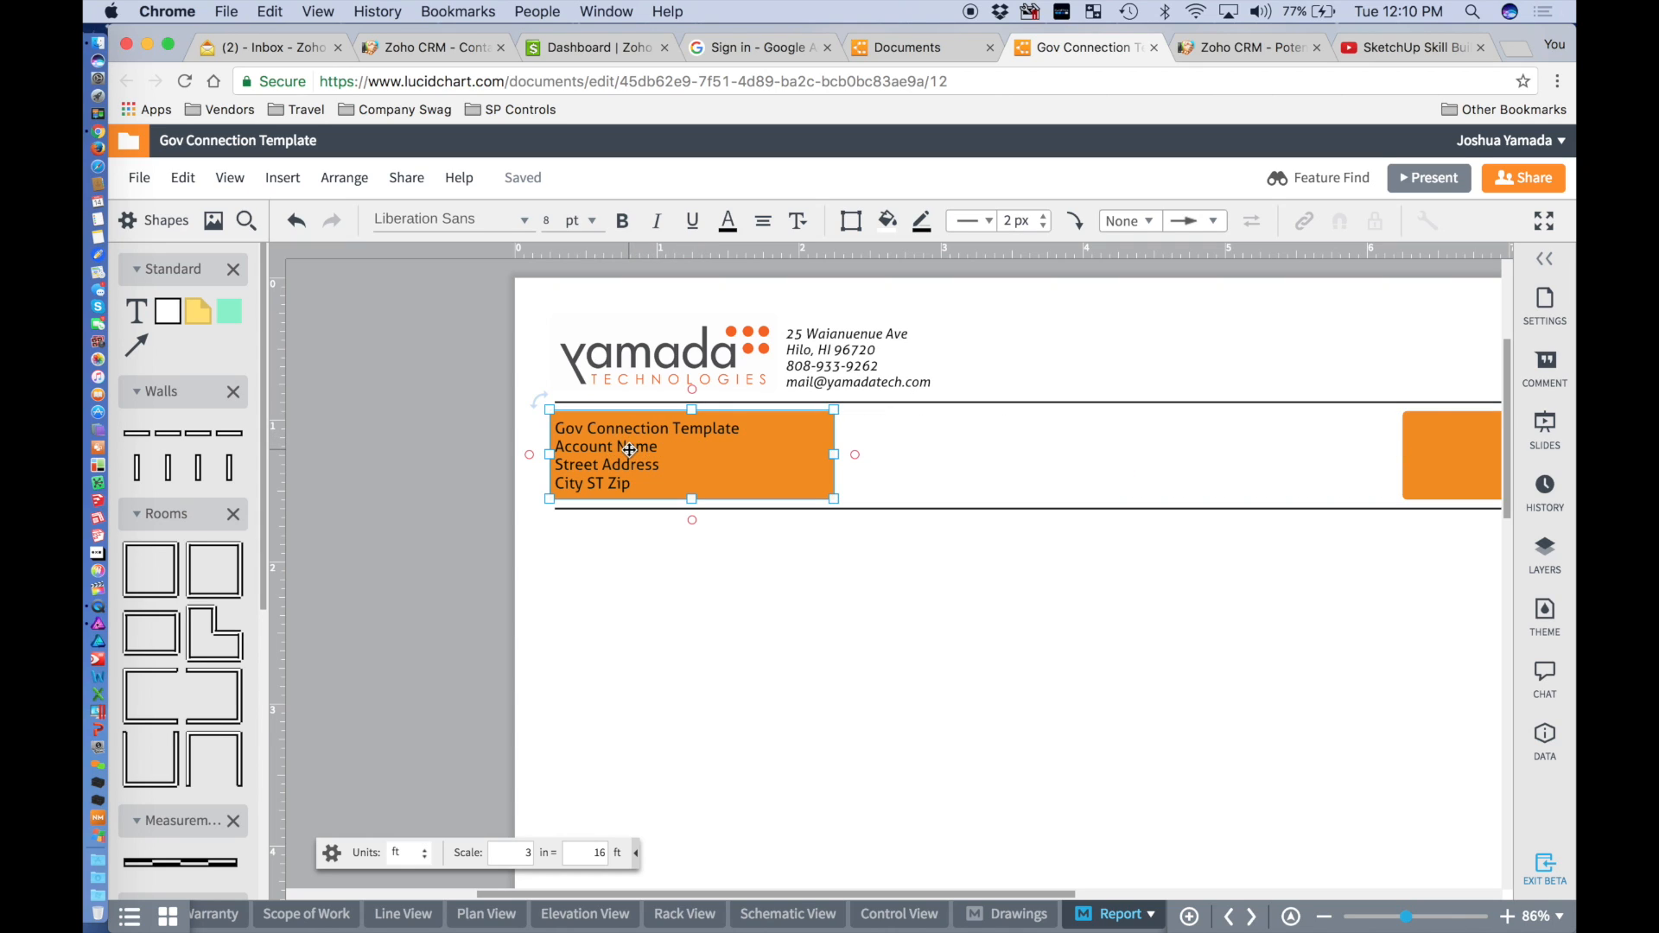
{"action": "left_click", "coordinate": [672, 448]}
Pan across the header and test-drag the Yamada logo toward the address.
{"action": "scroll", "coordinate": [739, 473], "scroll_direction": "right", "scroll_amount": 10}
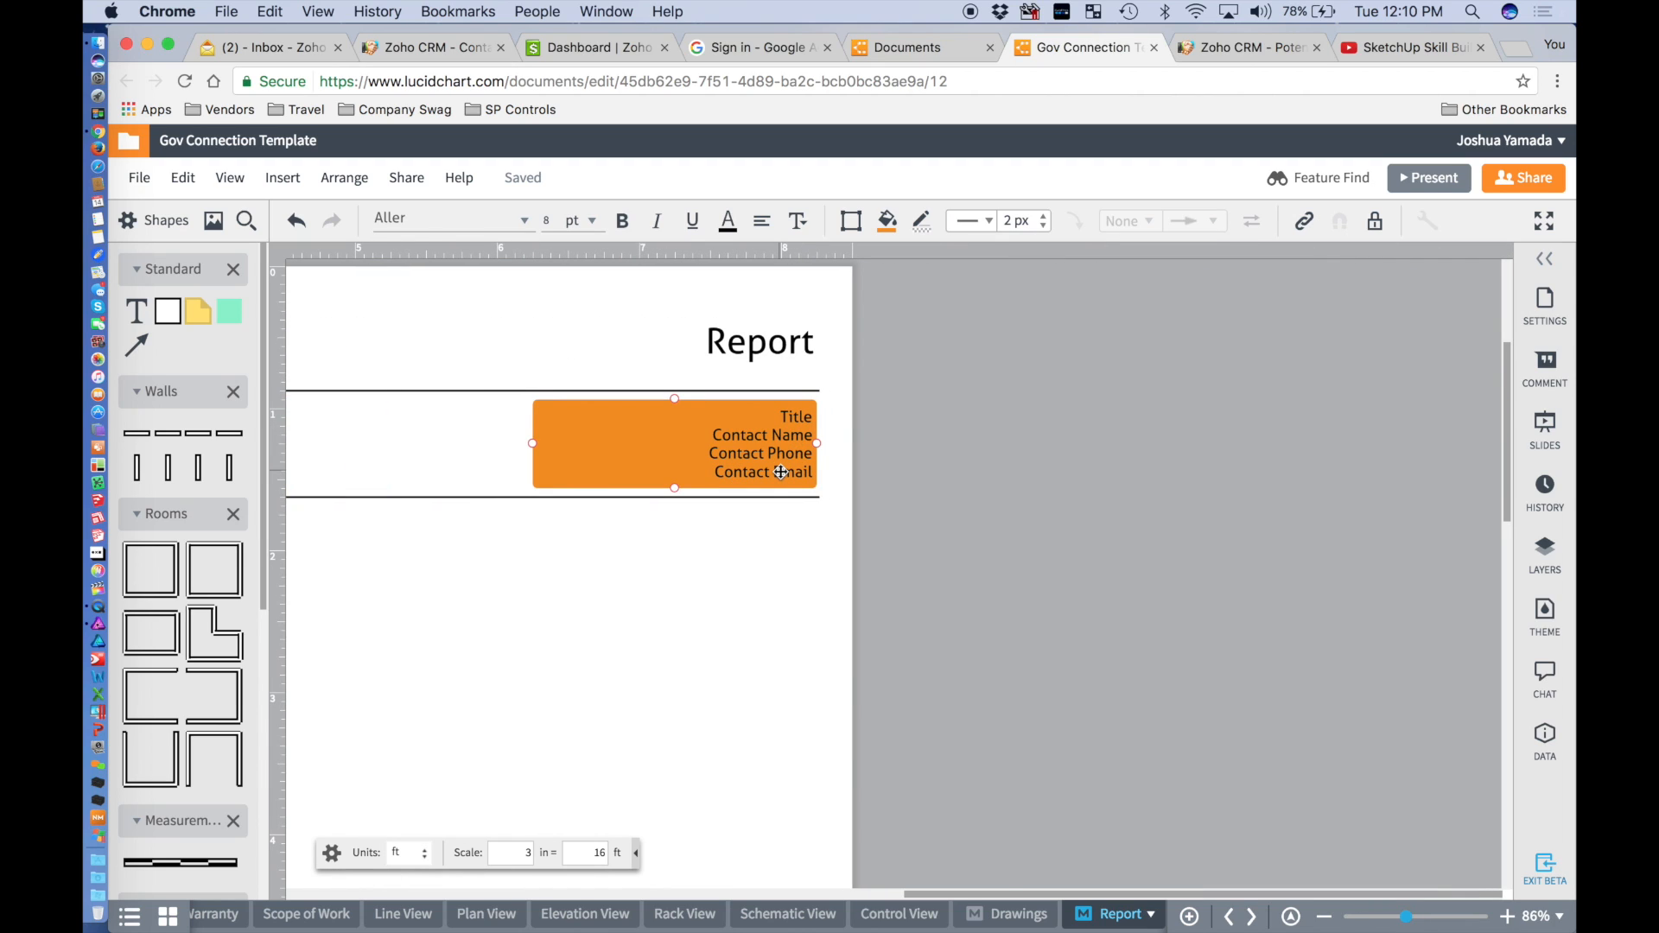
{"action": "scroll", "coordinate": [978, 568], "scroll_direction": "left", "scroll_amount": 5}
{"action": "scroll", "coordinate": [1038, 593], "scroll_direction": "left", "scroll_amount": 2}
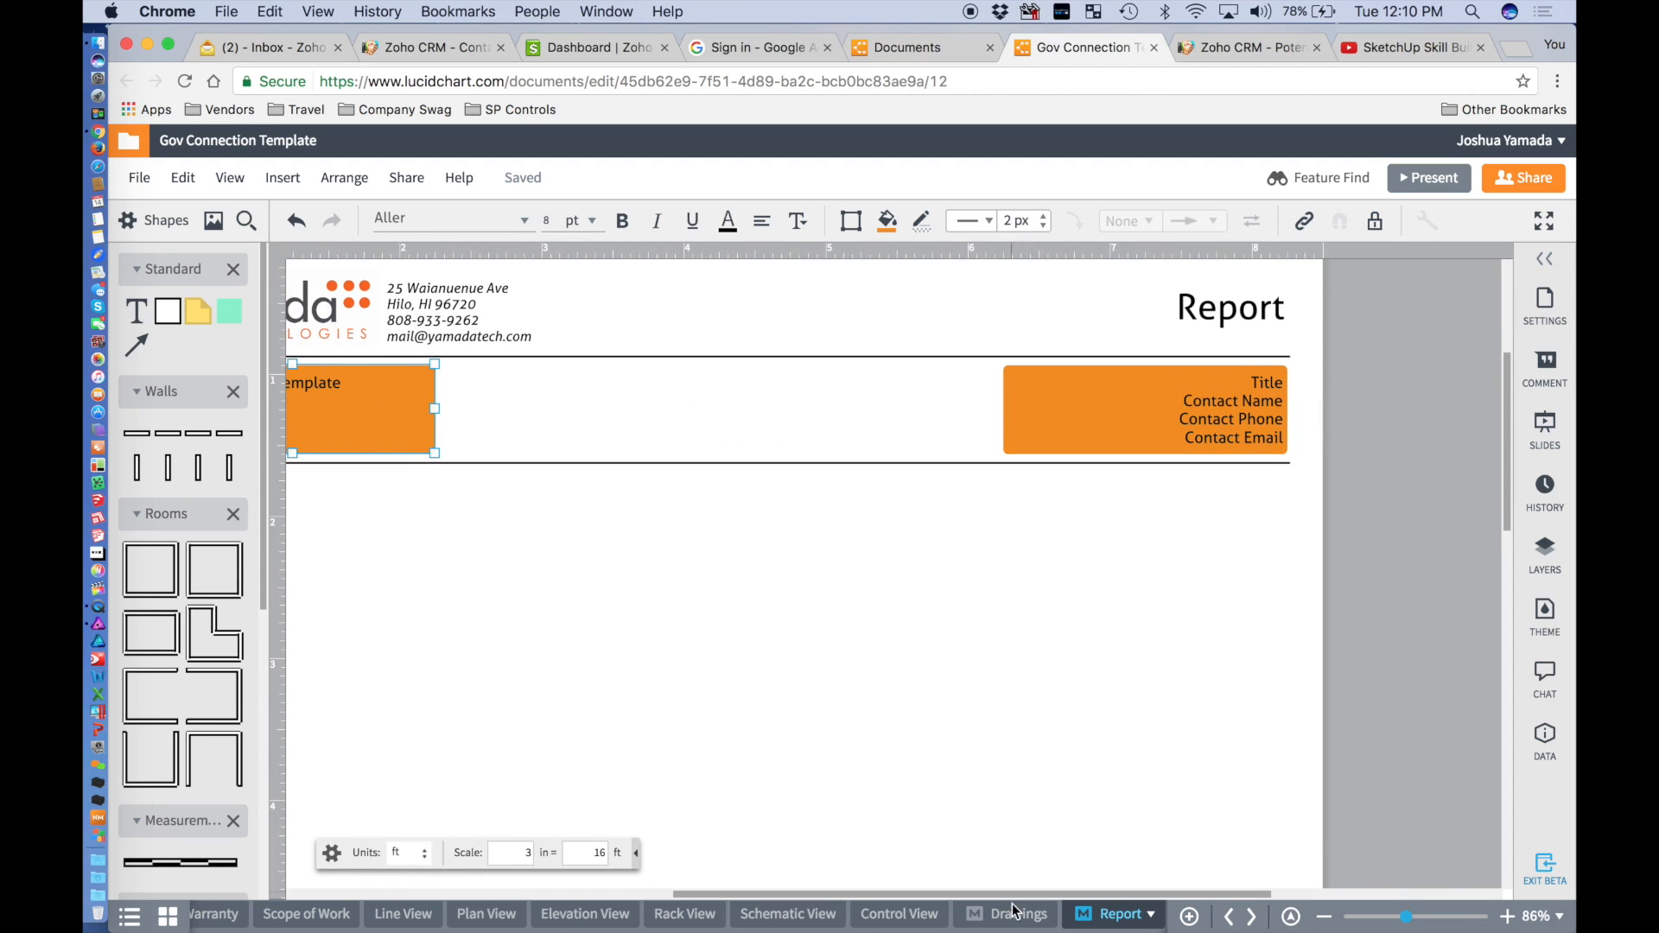
{"action": "scroll", "coordinate": [1100, 916], "scroll_direction": "left", "scroll_amount": 5}
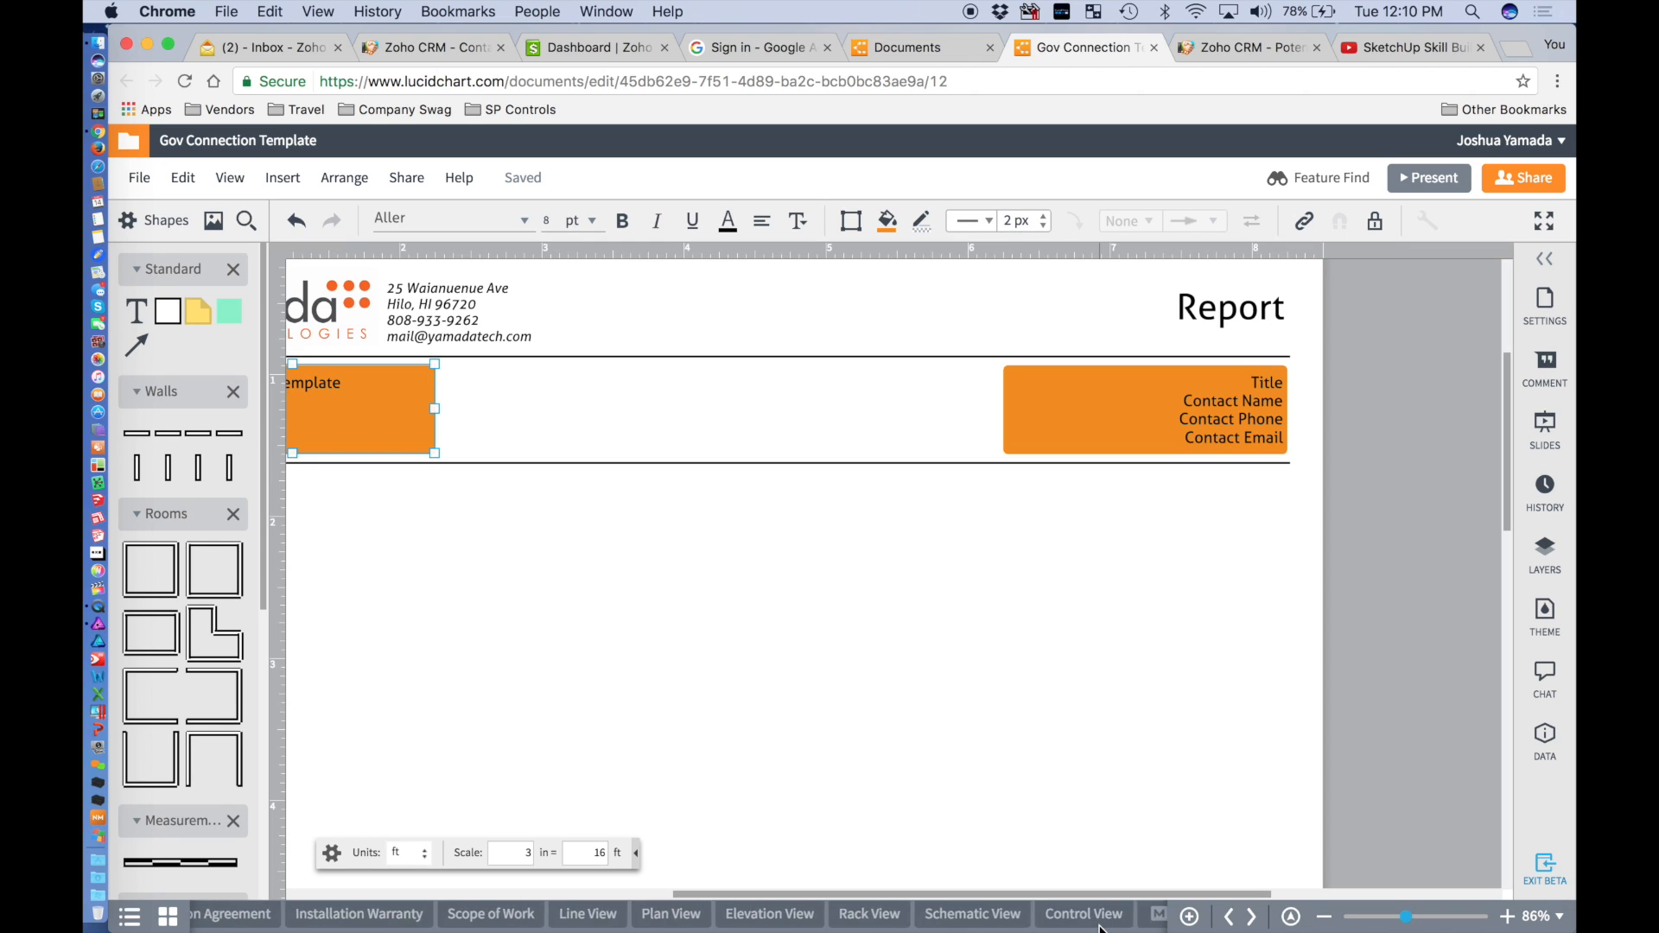
{"action": "scroll", "coordinate": [913, 709], "scroll_direction": "right", "scroll_amount": 5}
{"action": "scroll", "coordinate": [880, 914], "scroll_direction": "right", "scroll_amount": 5}
{"action": "scroll", "coordinate": [714, 666], "scroll_direction": "left", "scroll_amount": 10}
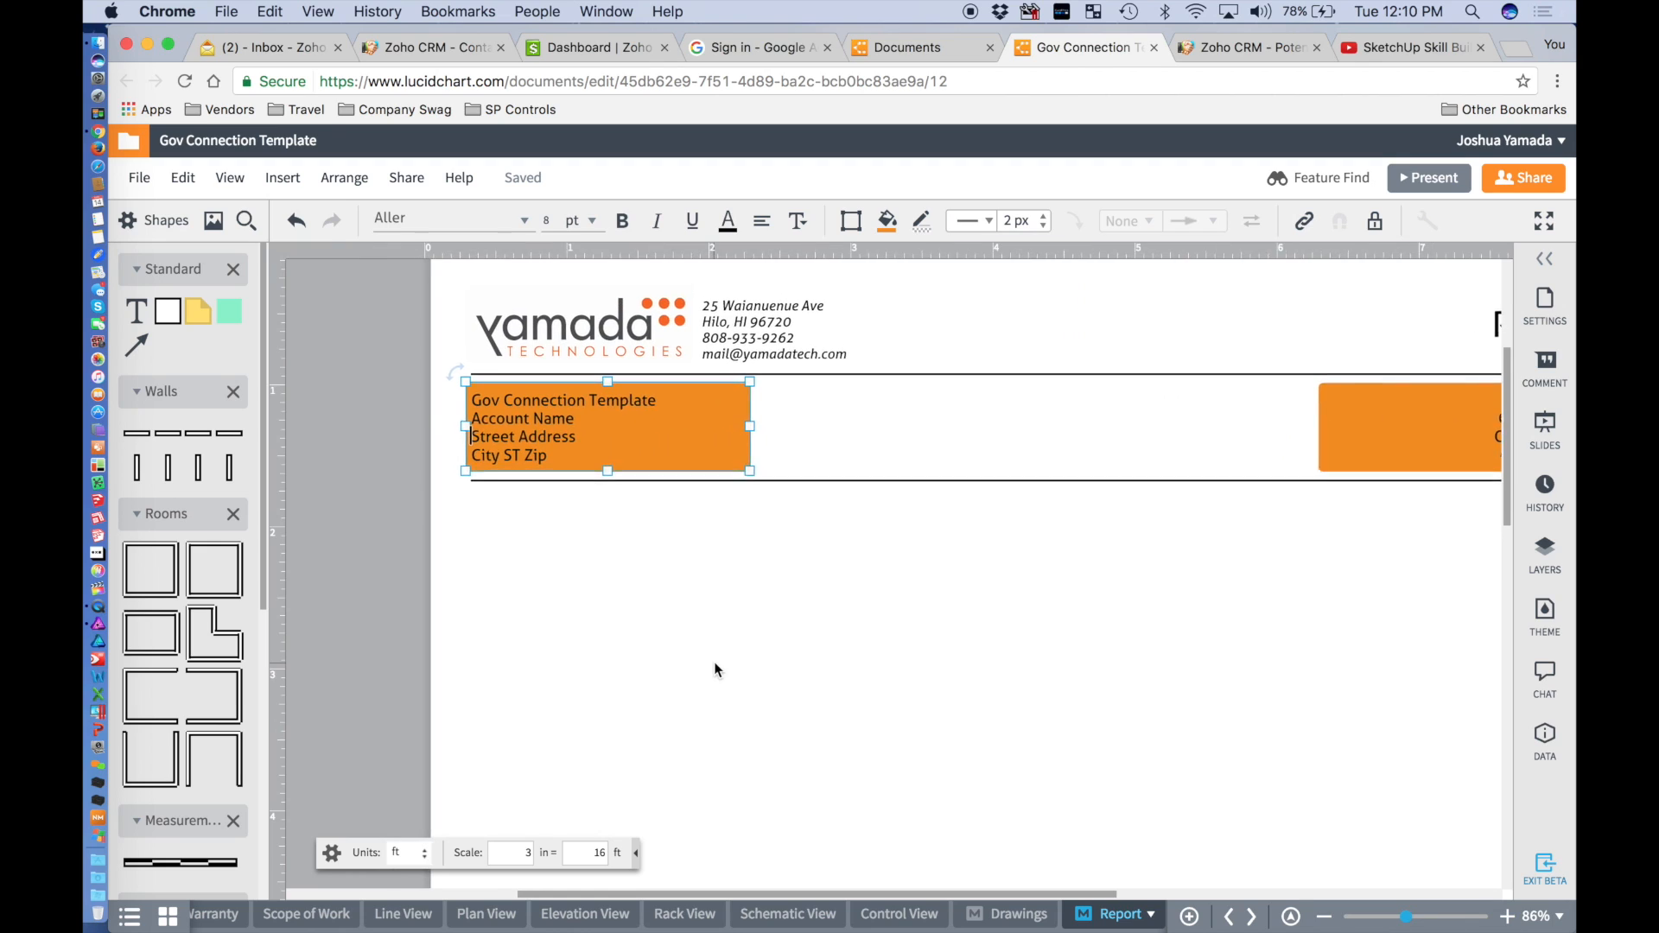
{"action": "scroll", "coordinate": [715, 667], "scroll_direction": "up", "scroll_amount": 3}
{"action": "mouse_move", "coordinate": [625, 366]}
{"action": "left_mouse_down"}
{"action": "mouse_move", "coordinate": [851, 376]}
{"action": "mouse_move", "coordinate": [615, 376]}
{"action": "left_mouse_up"}
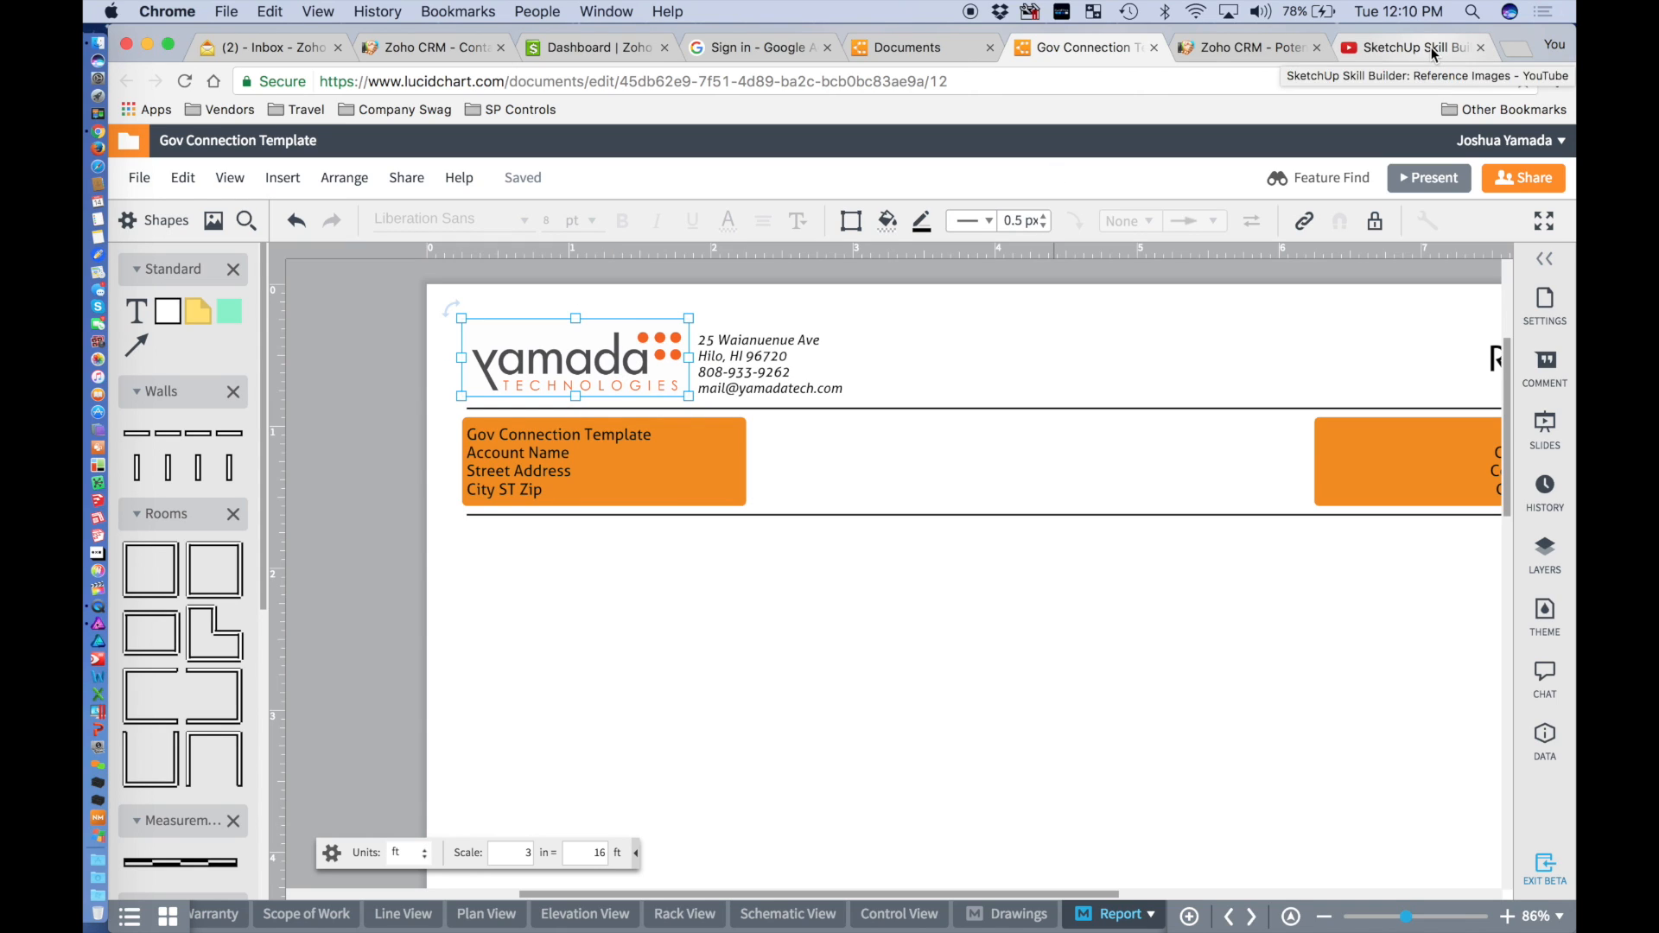
Search for govconnection in a new tab and open the GovConnection website.
{"action": "left_click", "coordinate": [1519, 48]}
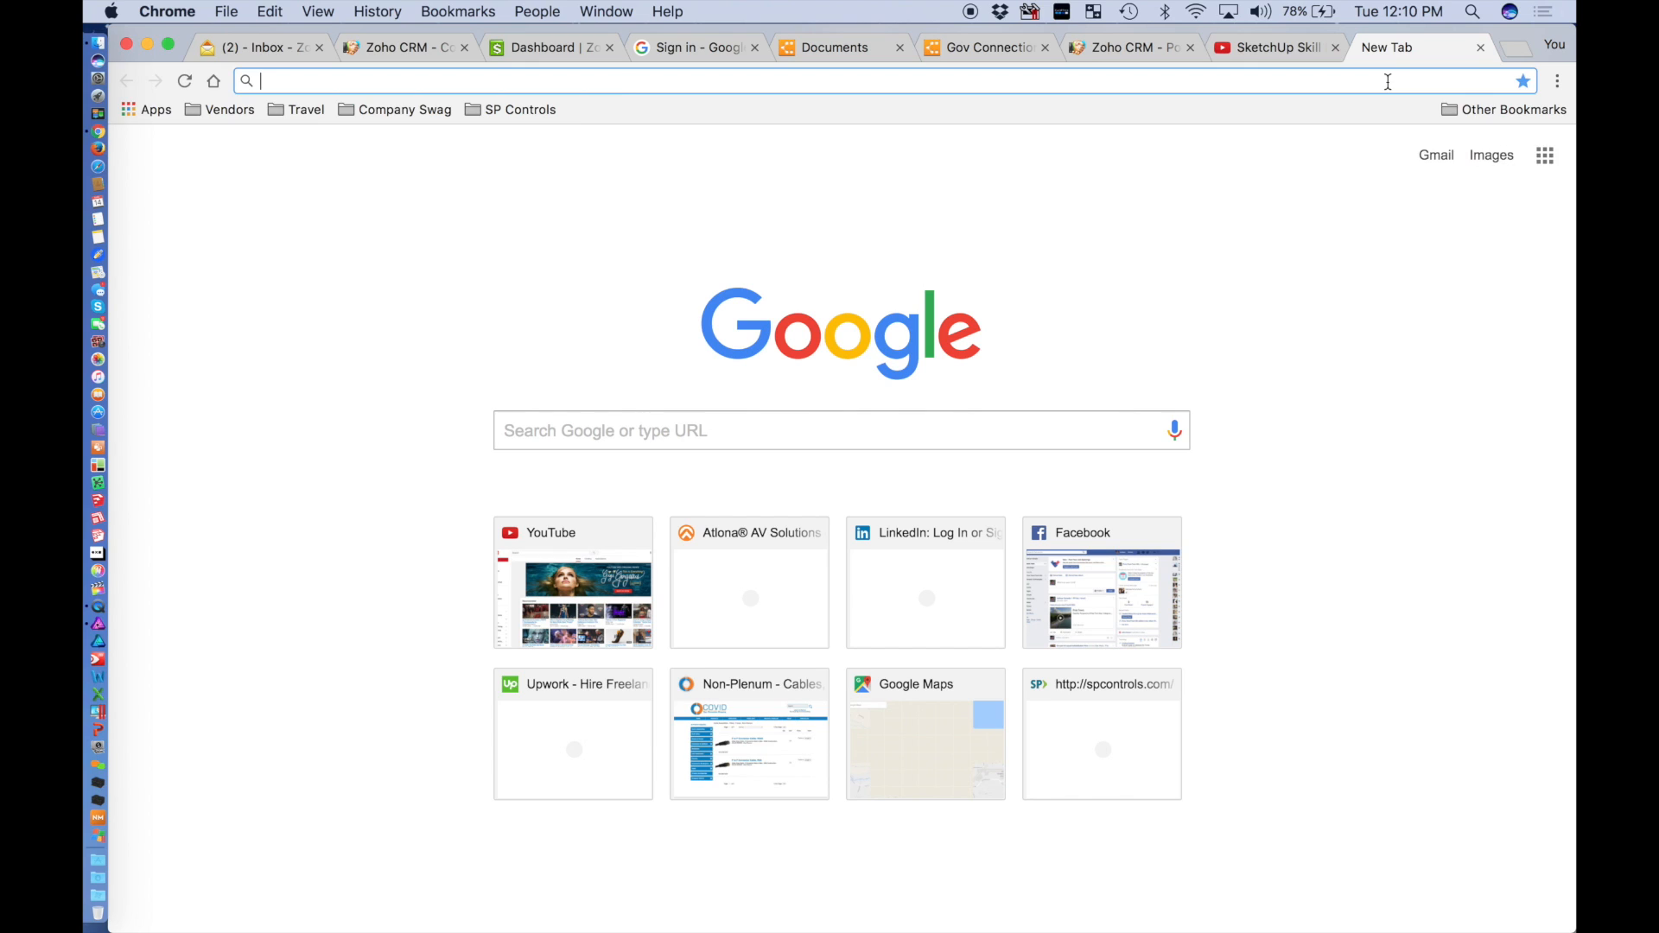
{"action": "type", "text": "gov s"}
{"action": "key", "text": "BackSpace"}
{"action": "type", "text": "connection"}
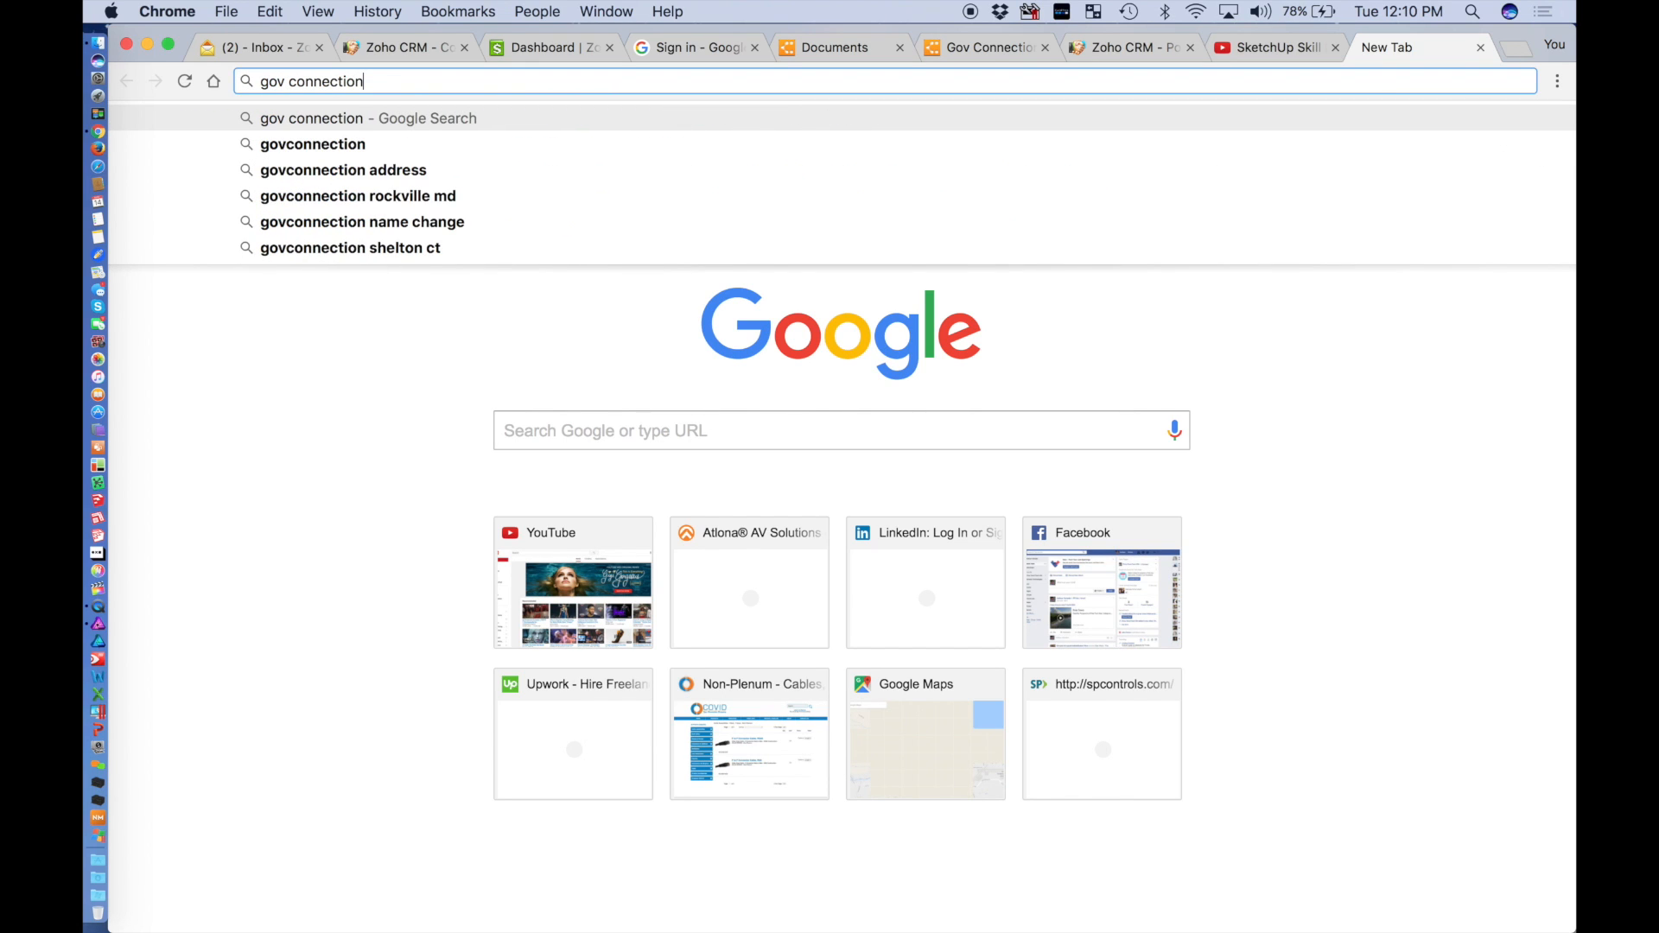
{"action": "key", "text": "Down"}
{"action": "key", "text": "Return"}
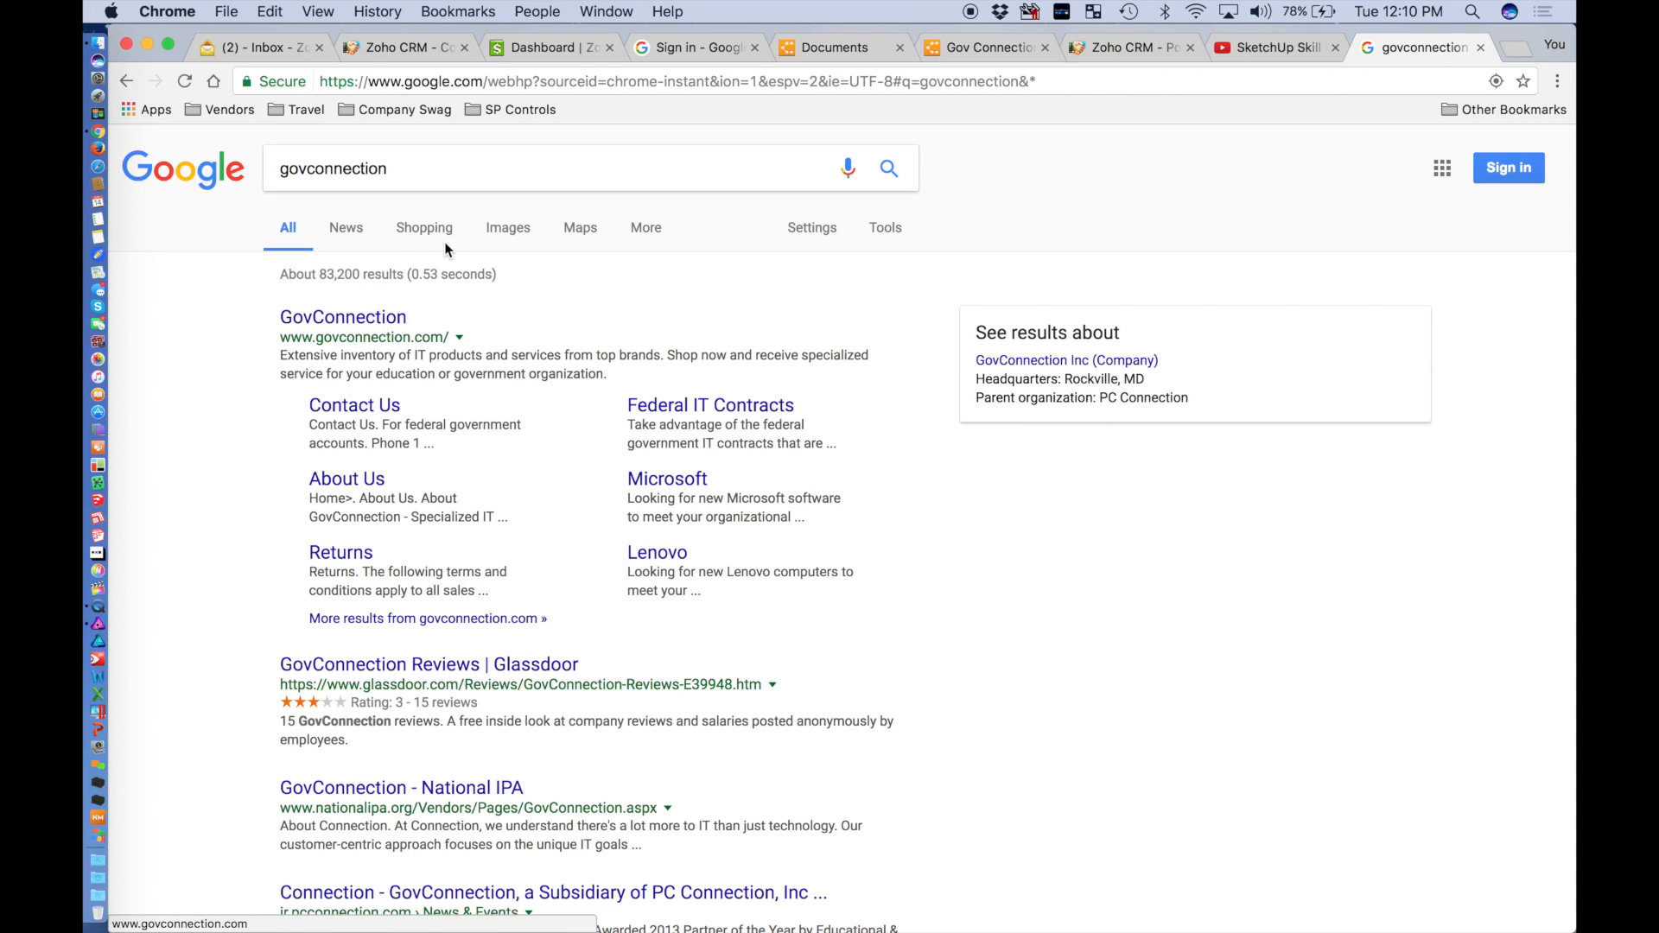
{"action": "left_click", "coordinate": [381, 323]}
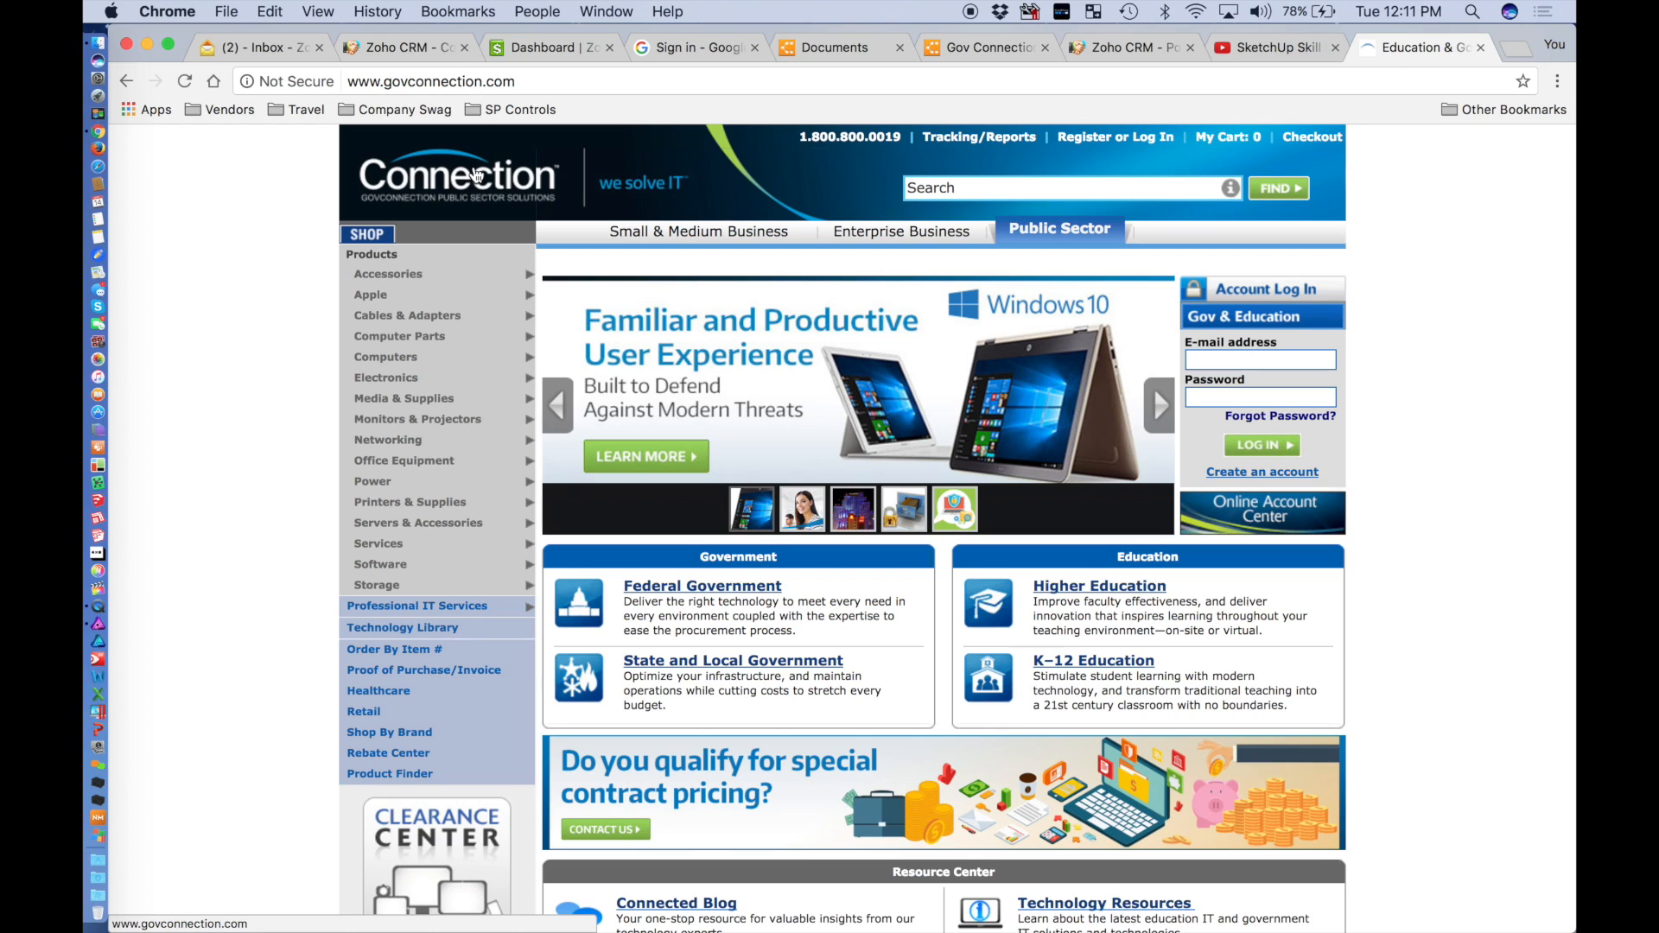
Copy the Connection logo image and return to the Lucidchart document.
{"action": "right_click", "coordinate": [473, 183]}
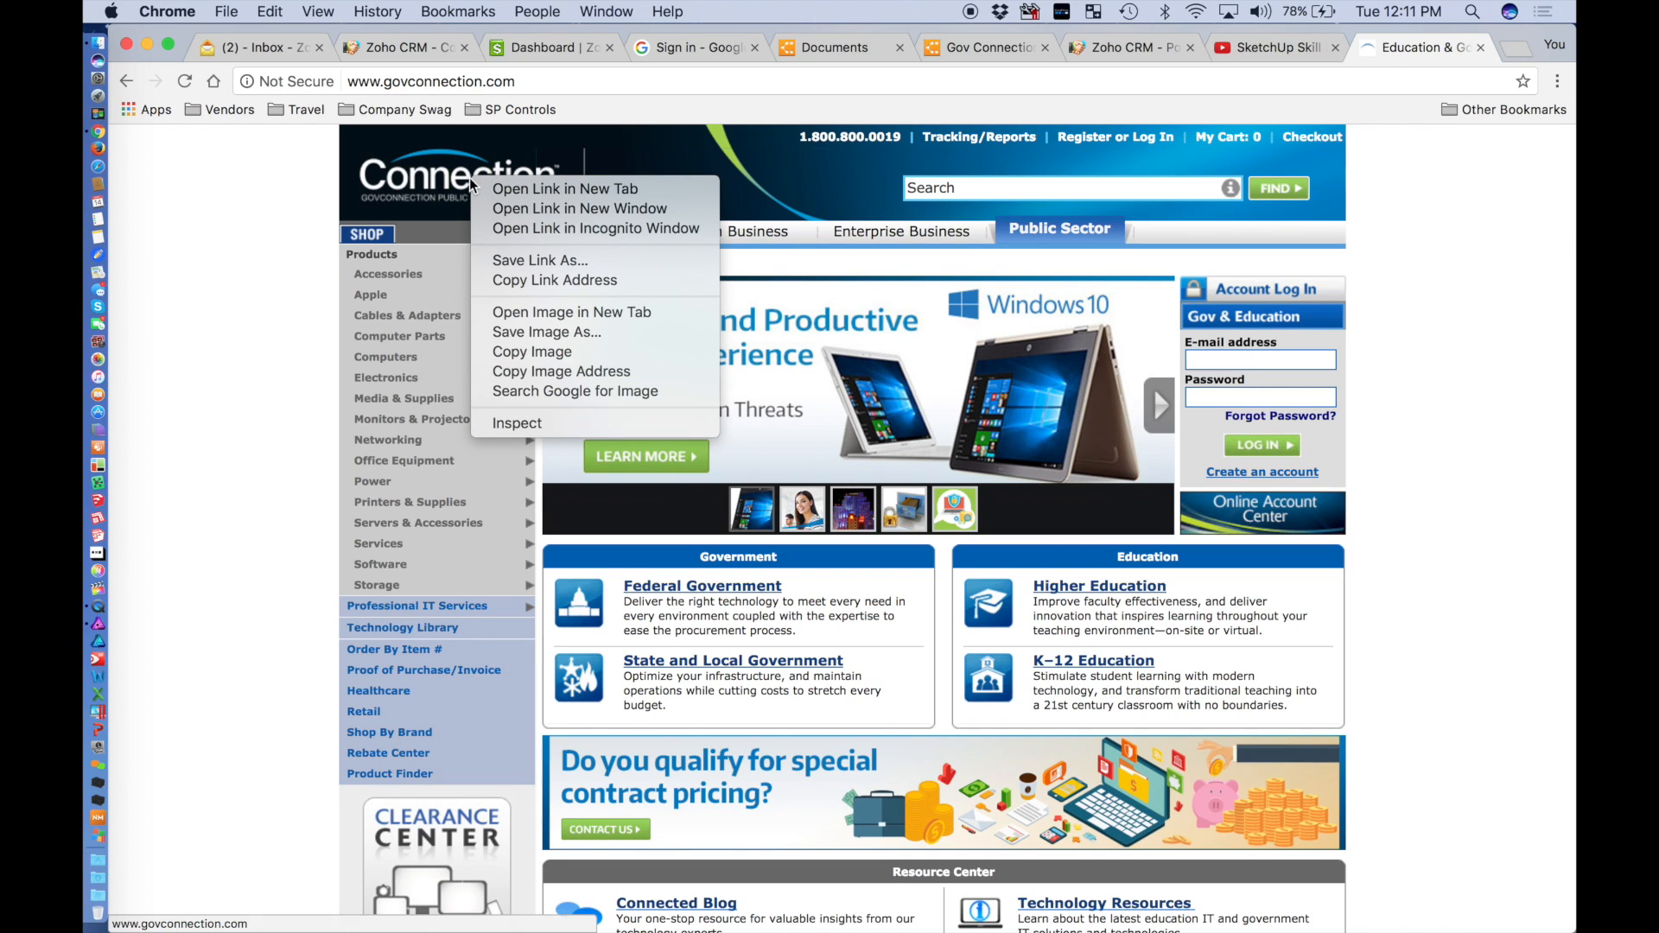
{"action": "left_click", "coordinate": [526, 336]}
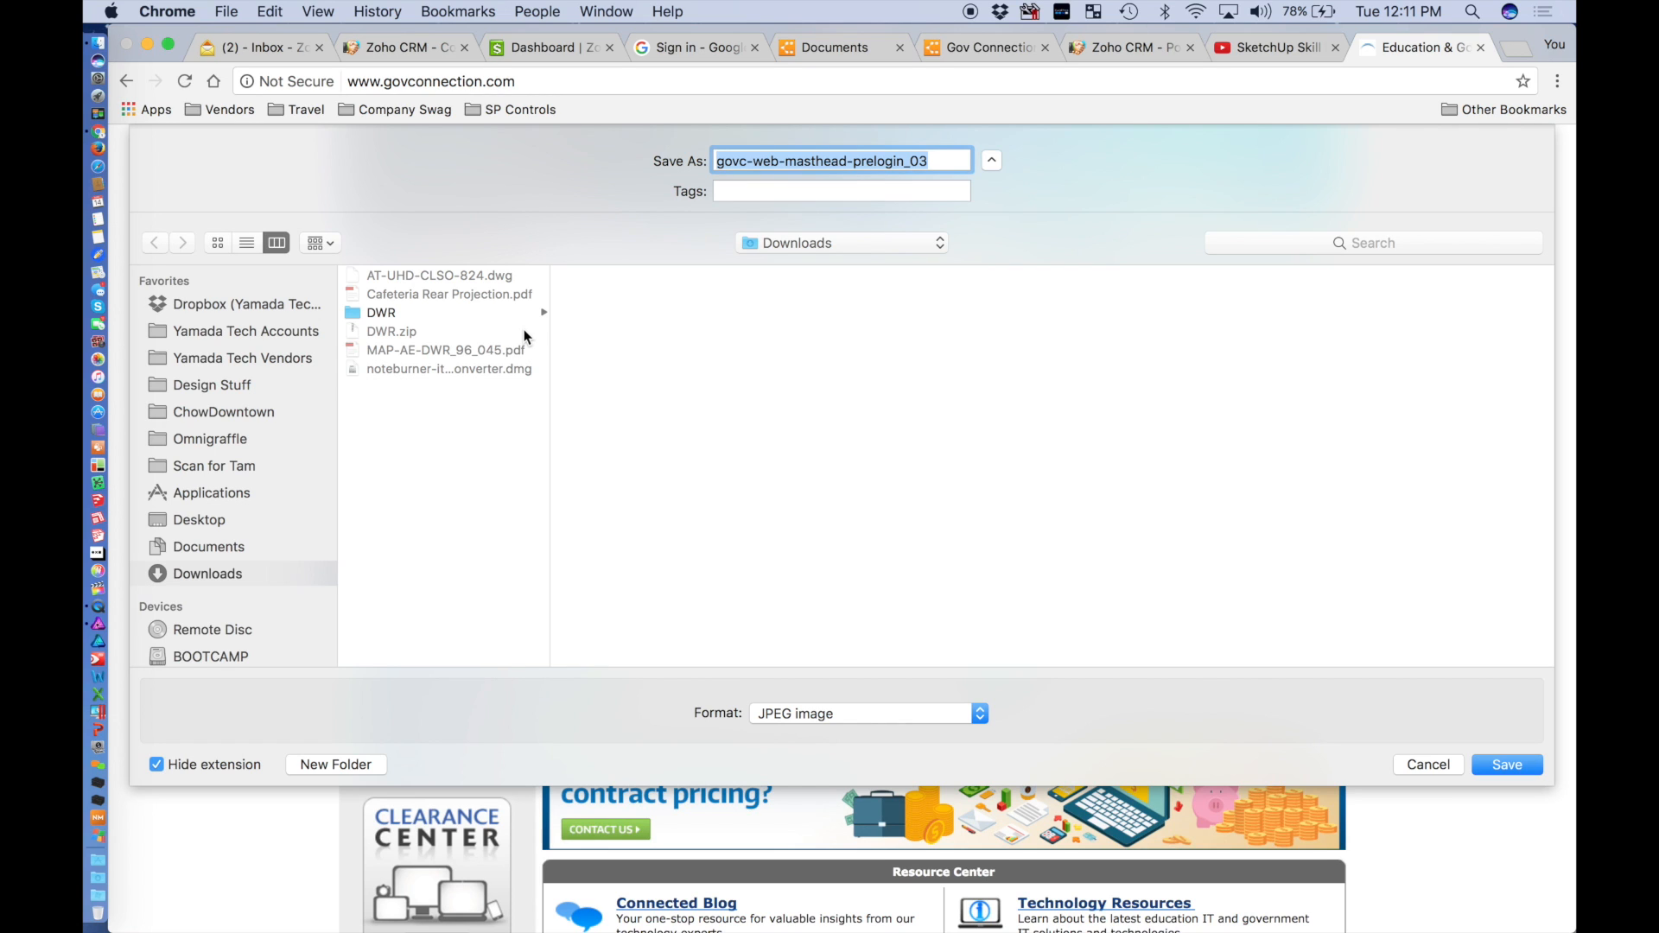
{"action": "left_click", "coordinate": [1422, 764]}
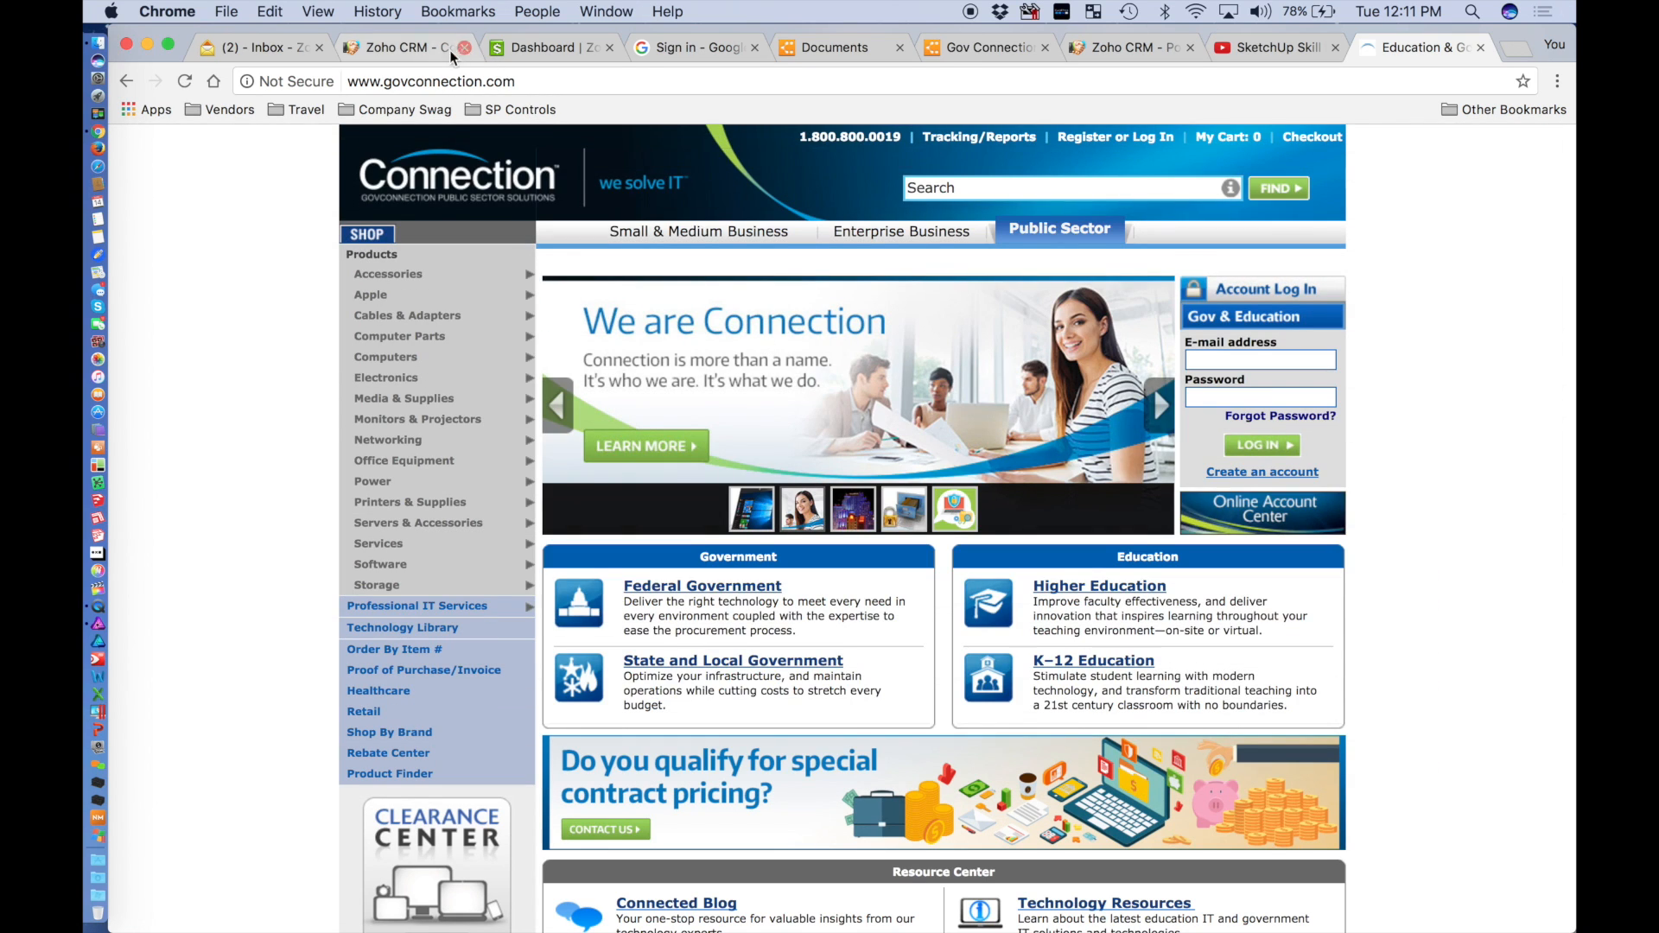
{"action": "right_click", "coordinate": [455, 163]}
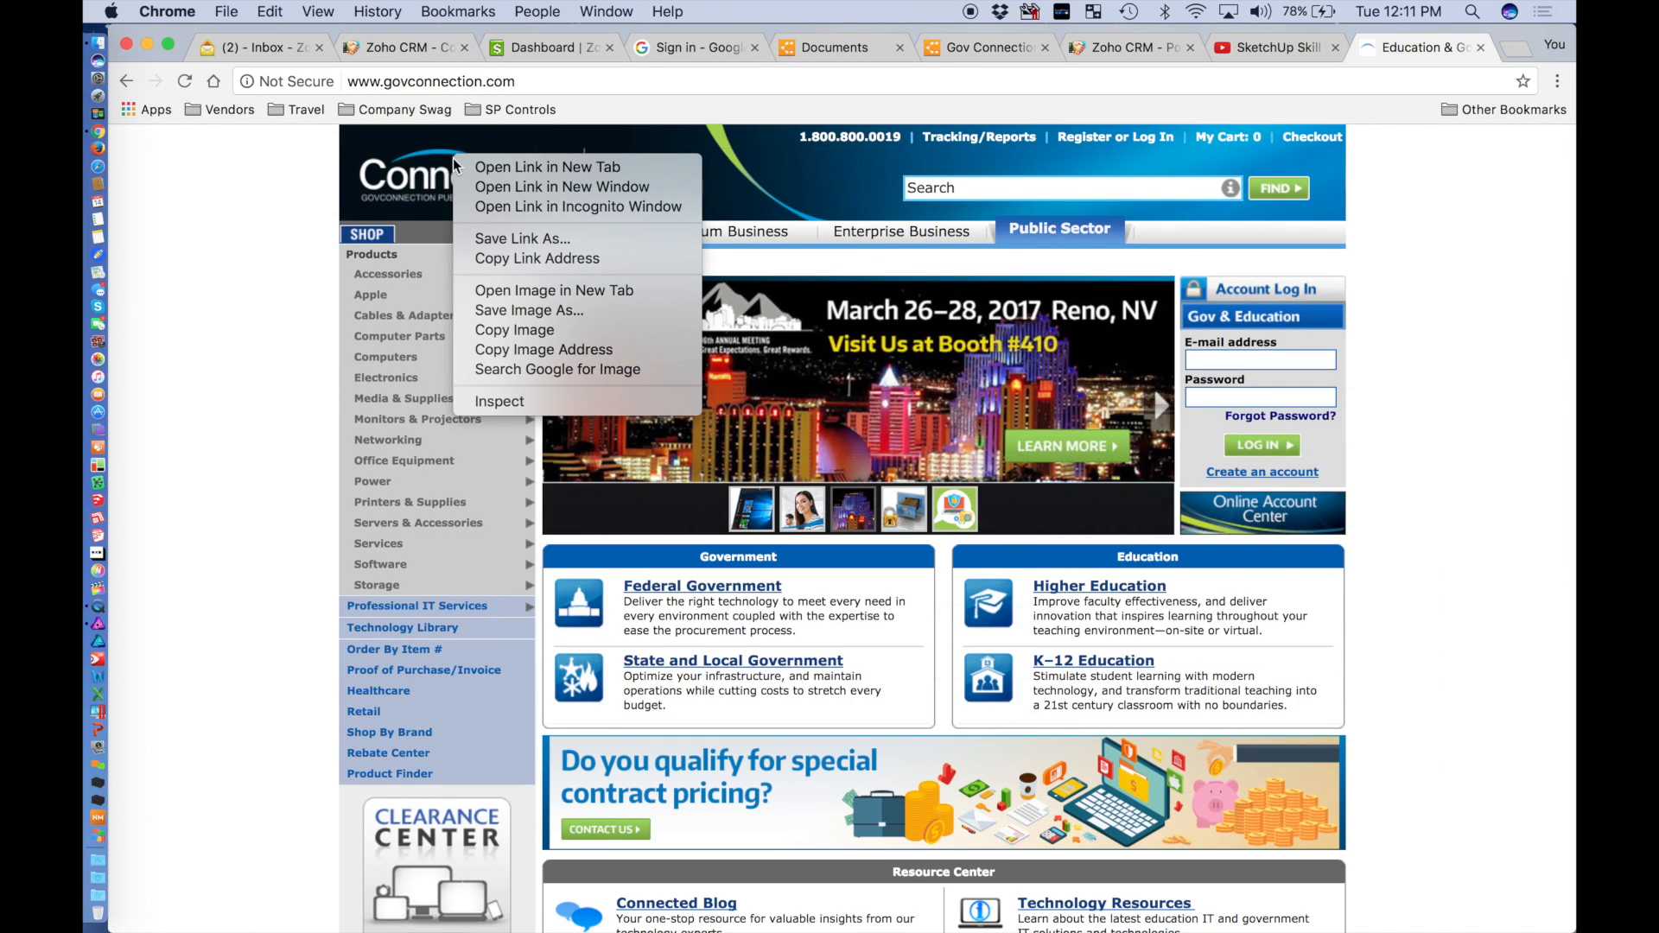
{"action": "left_click", "coordinate": [481, 330]}
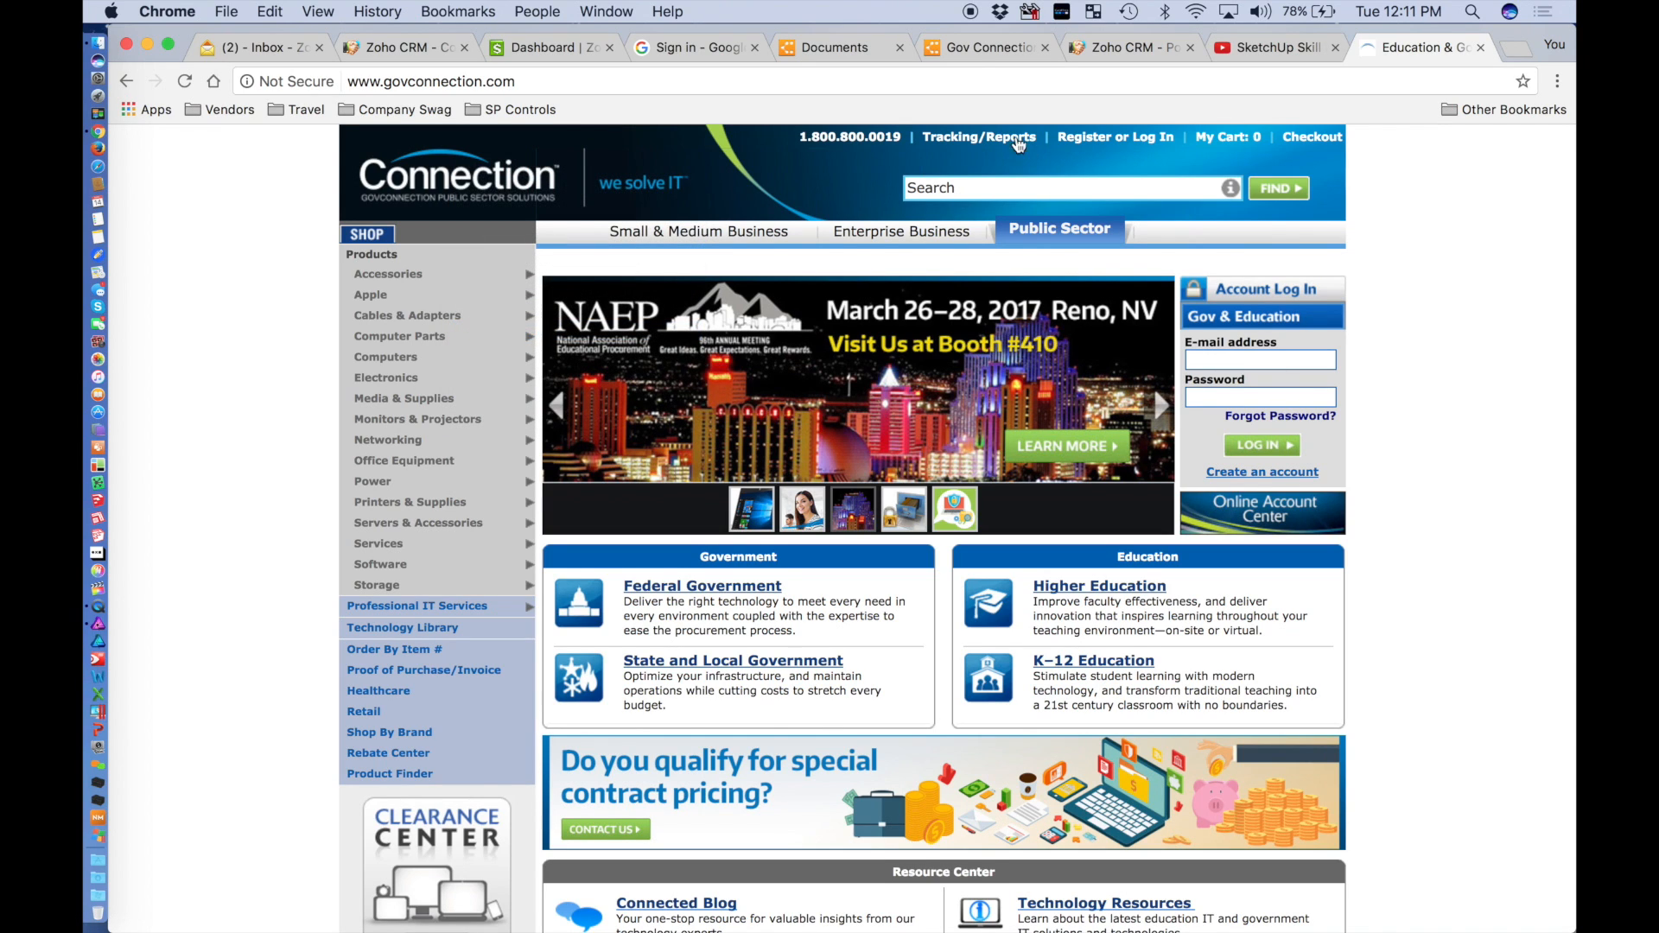
{"action": "left_click", "coordinate": [977, 54]}
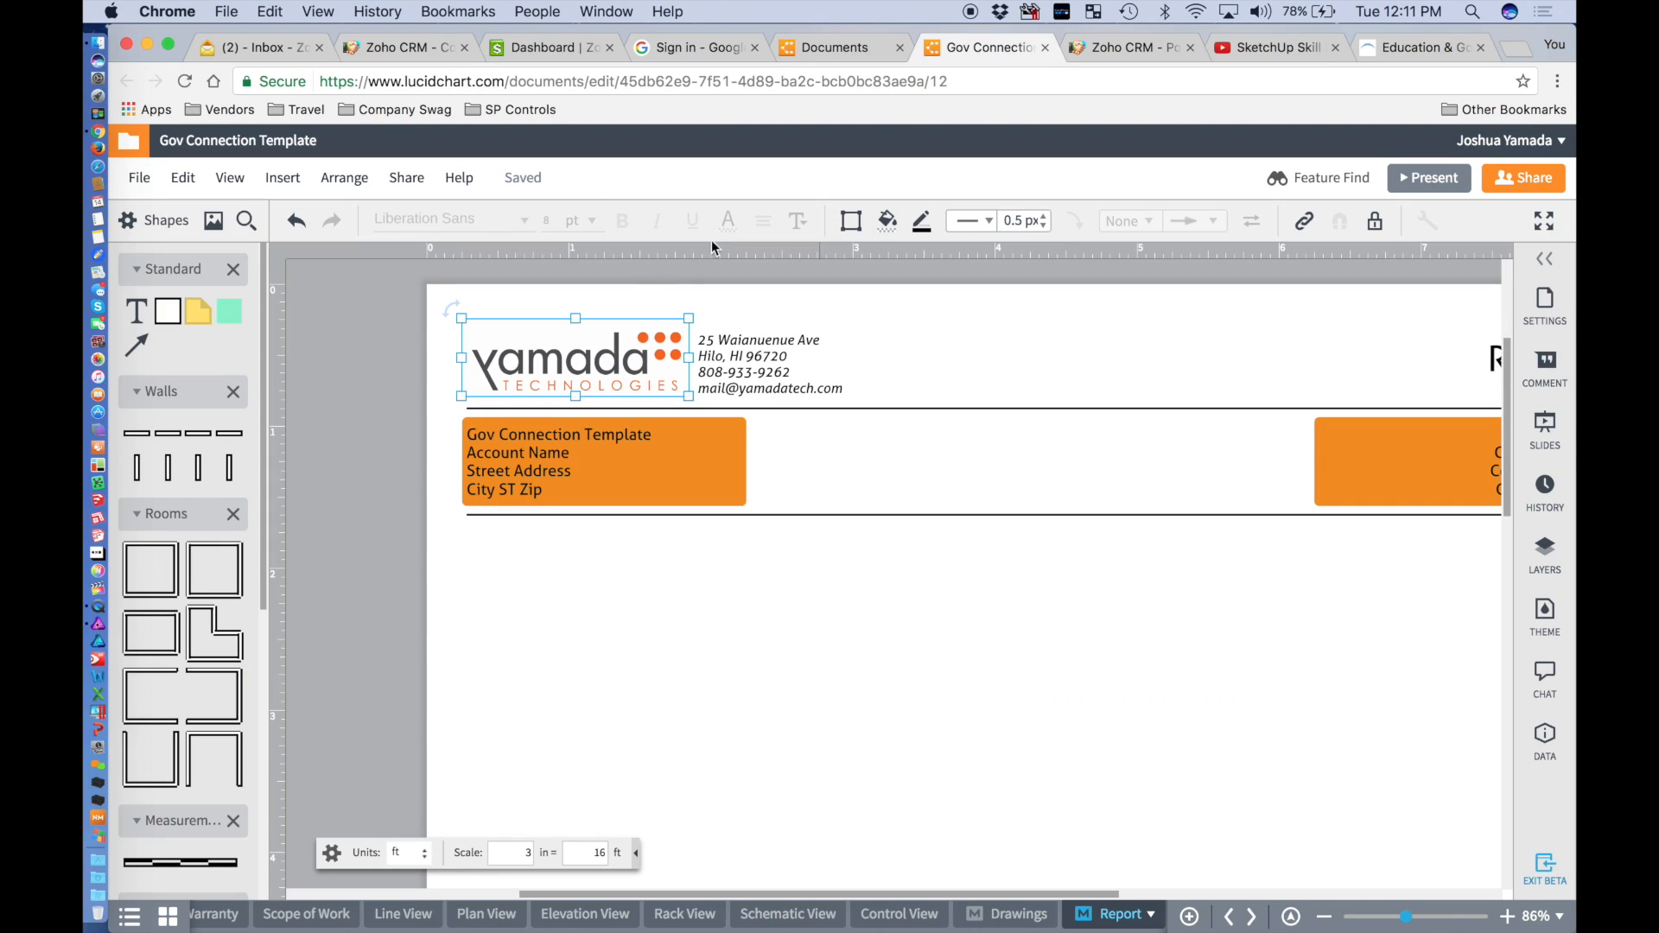
Paste and position the Connection logo on the Report page, delete it, and return to govconnection.com.
{"action": "left_click", "coordinate": [766, 659]}
{"action": "scroll", "coordinate": [766, 658], "scroll_direction": "down", "scroll_amount": 4}
{"action": "scroll", "coordinate": [765, 658], "scroll_direction": "down", "scroll_amount": 3}
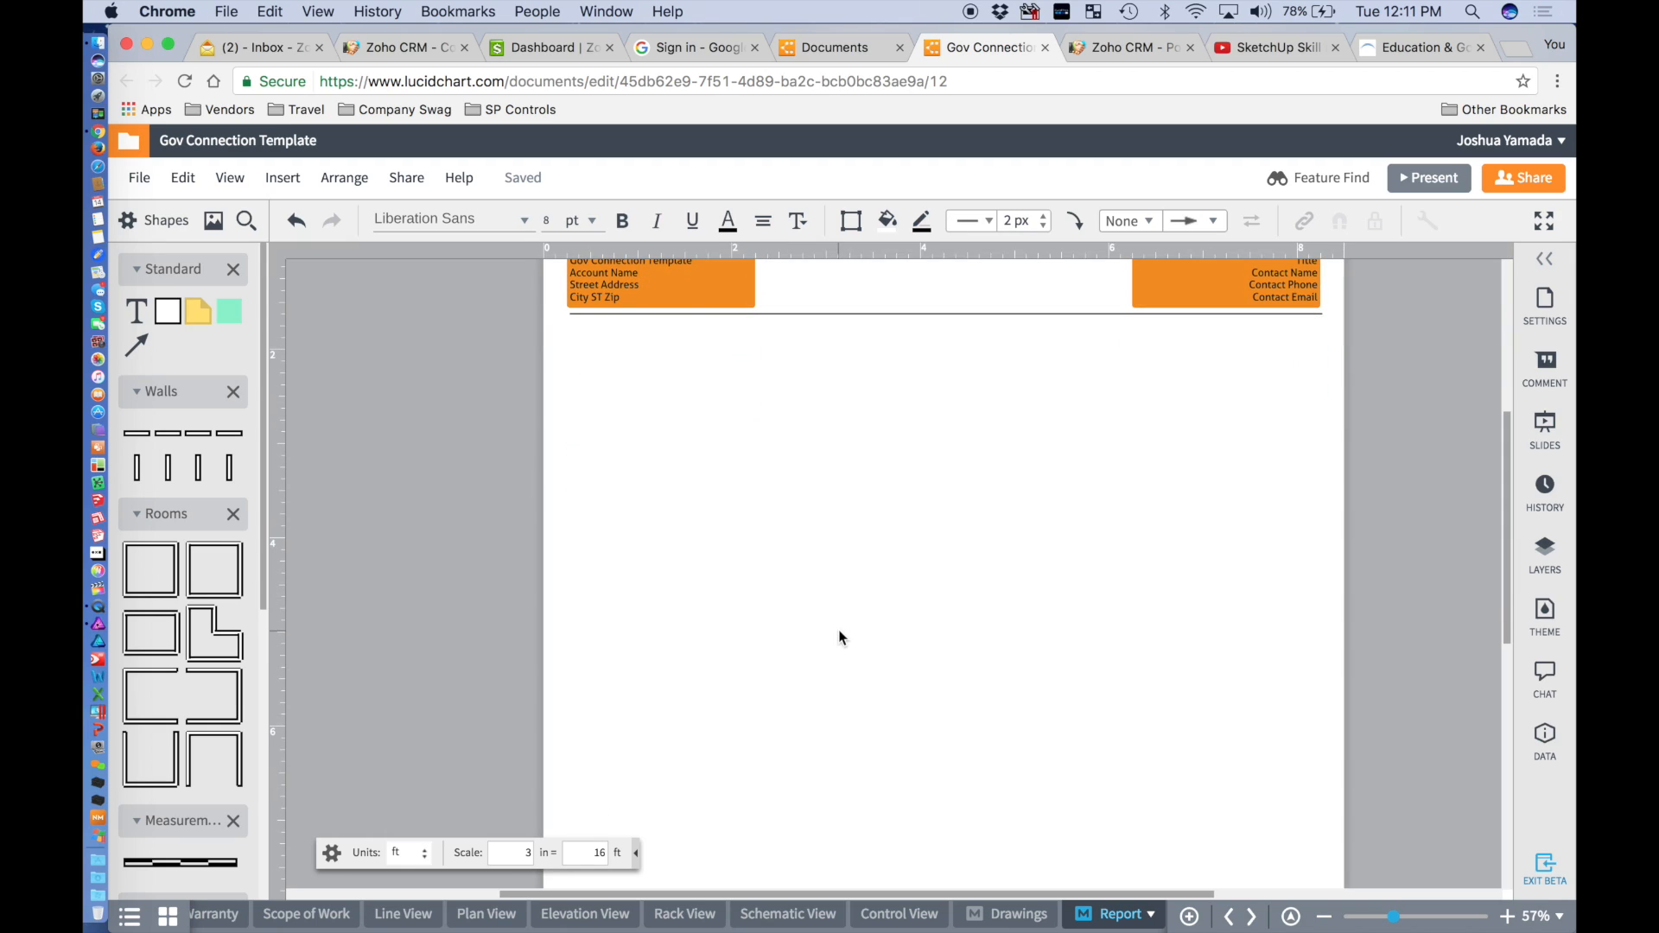
{"action": "key", "text": "super+v"}
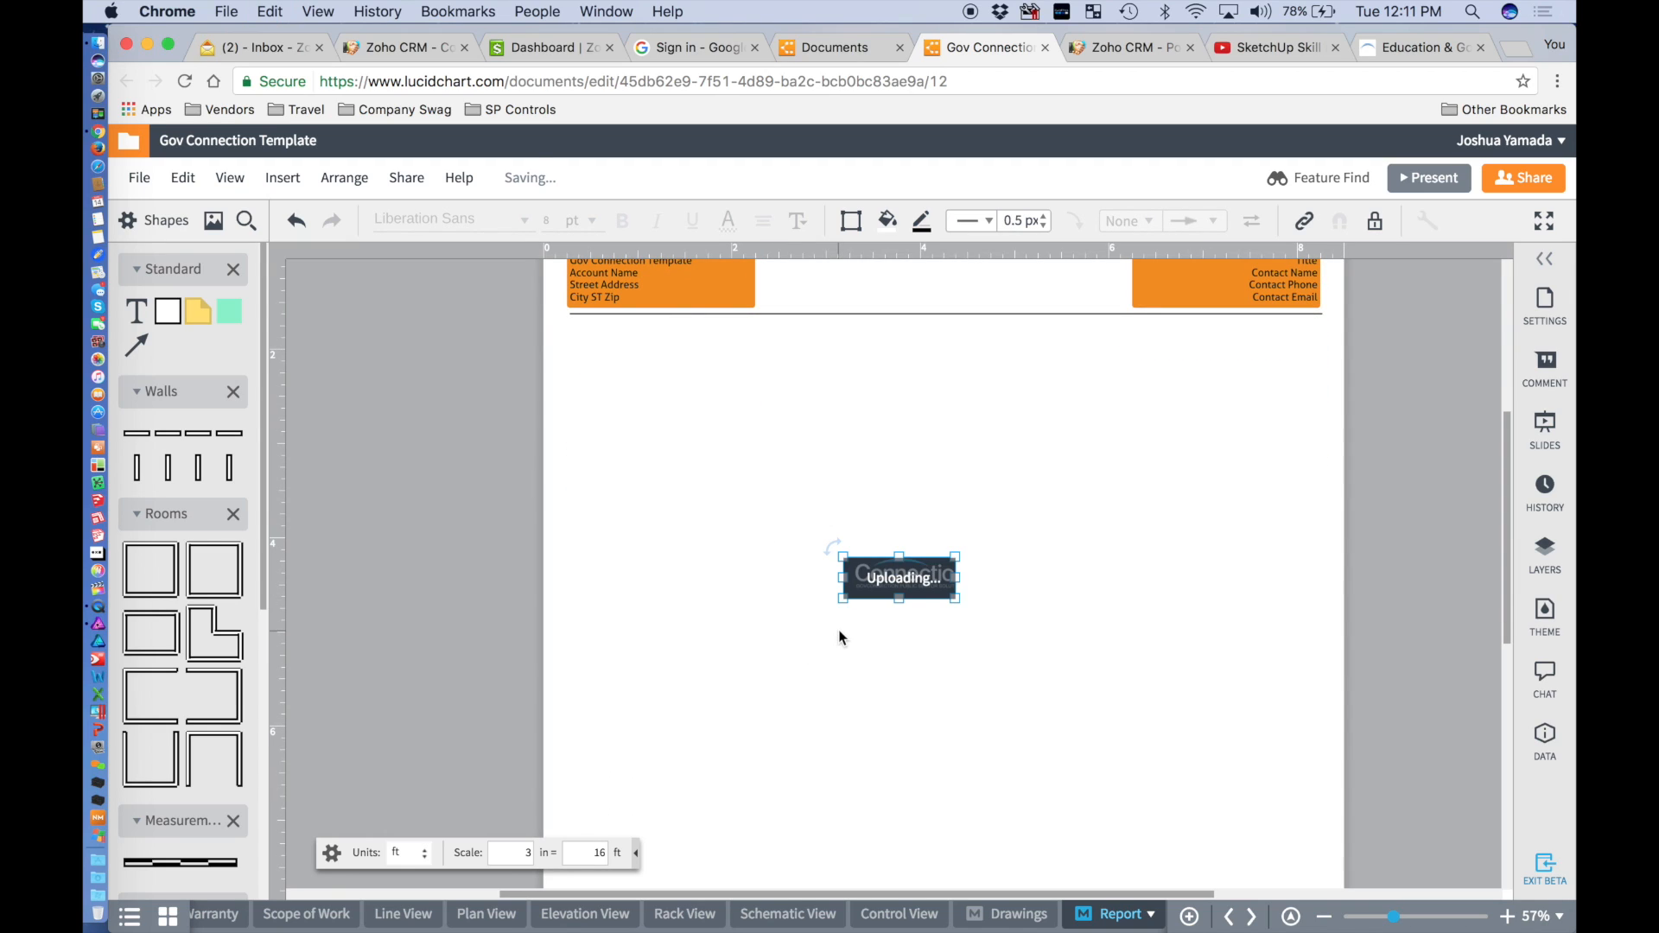
{"action": "left_click_drag", "start_coordinate": [912, 583], "coordinate": [731, 502]}
{"action": "scroll", "coordinate": [731, 501], "scroll_direction": "up", "scroll_amount": 2}
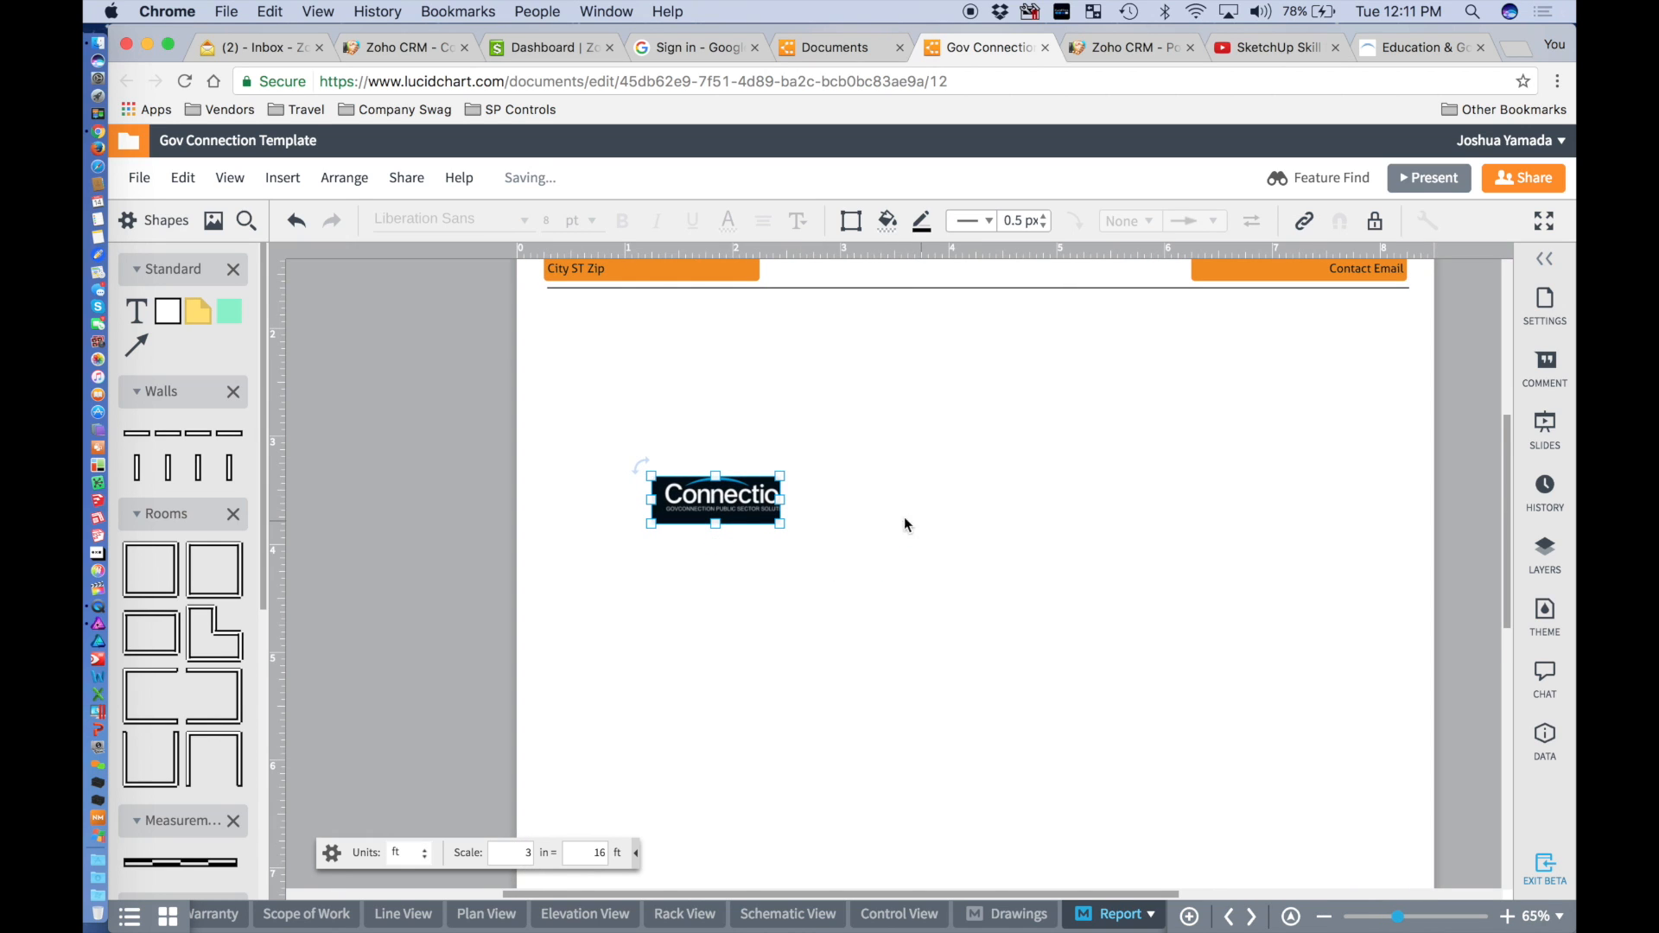
{"action": "key", "text": "BackSpace"}
{"action": "left_click", "coordinate": [1395, 43]}
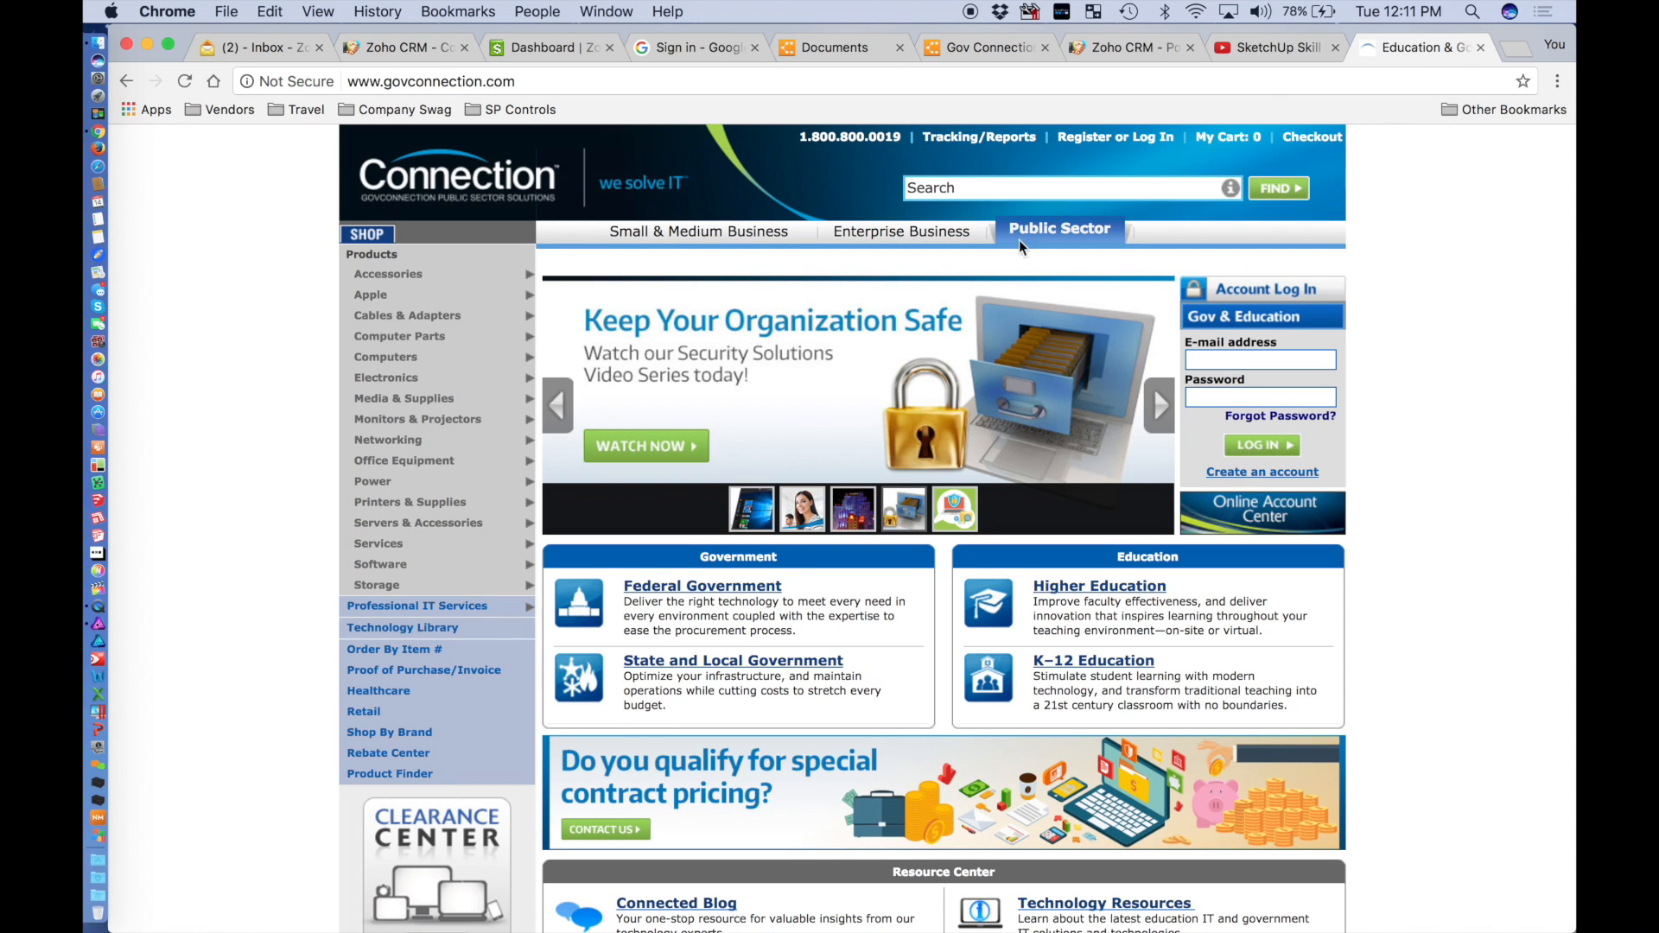
Search Google for 'govconnection logo' and show the image results.
{"action": "left_click", "coordinate": [127, 82]}
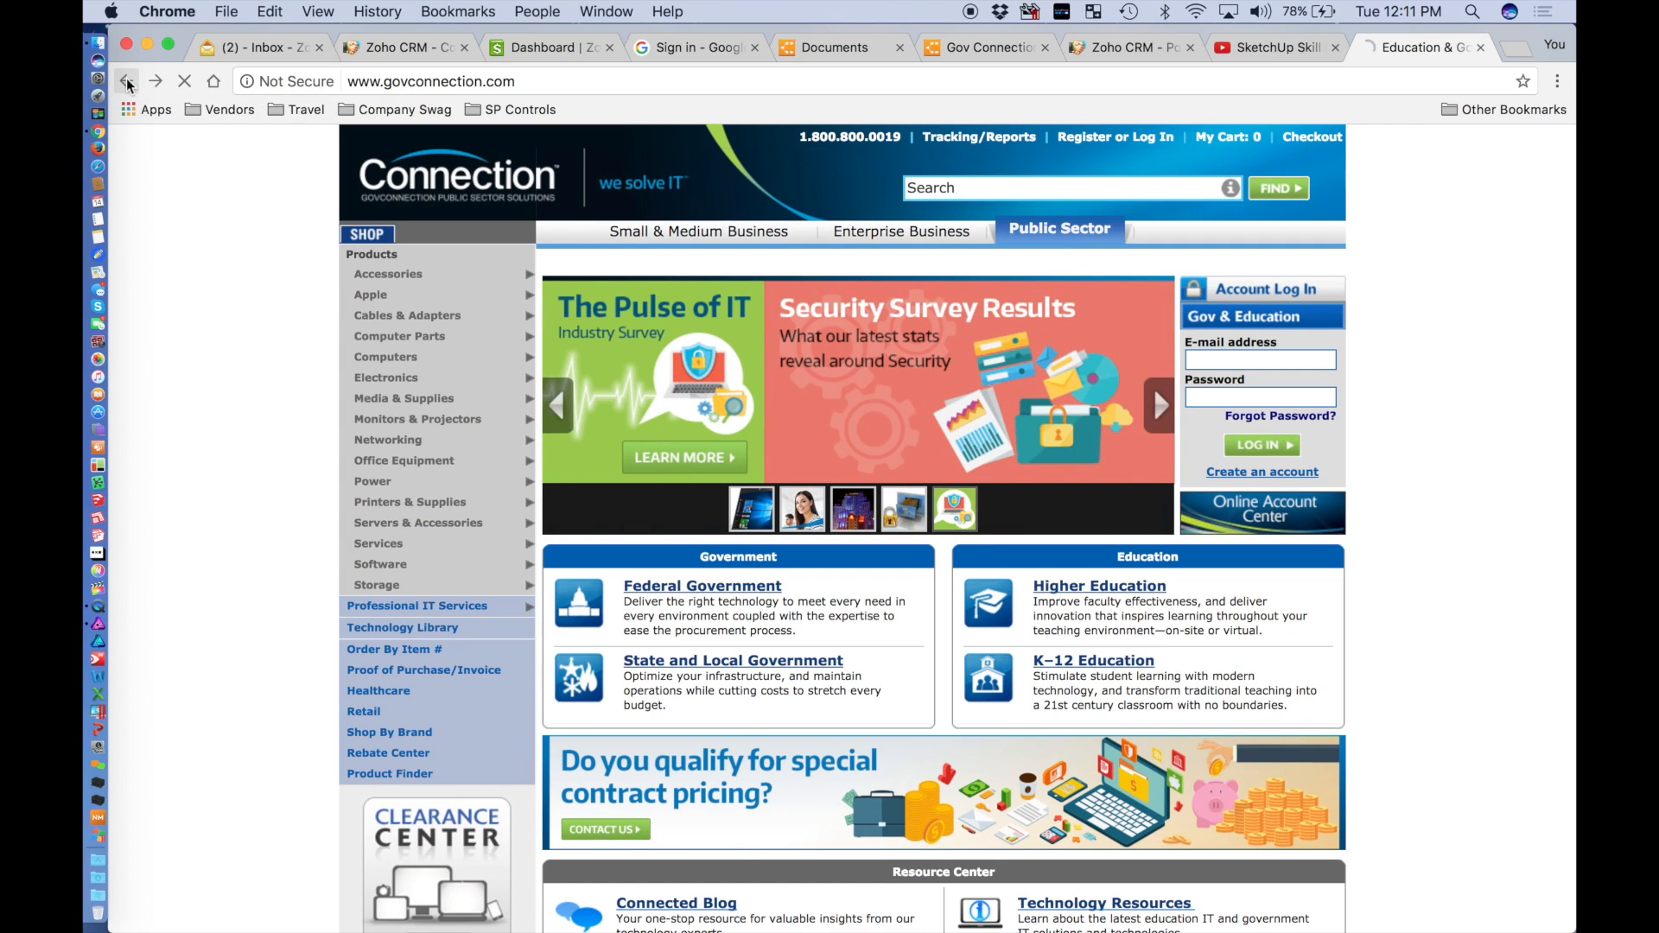
{"action": "left_click", "coordinate": [452, 170]}
{"action": "type", "text": "logo"}
{"action": "key", "text": "Return"}
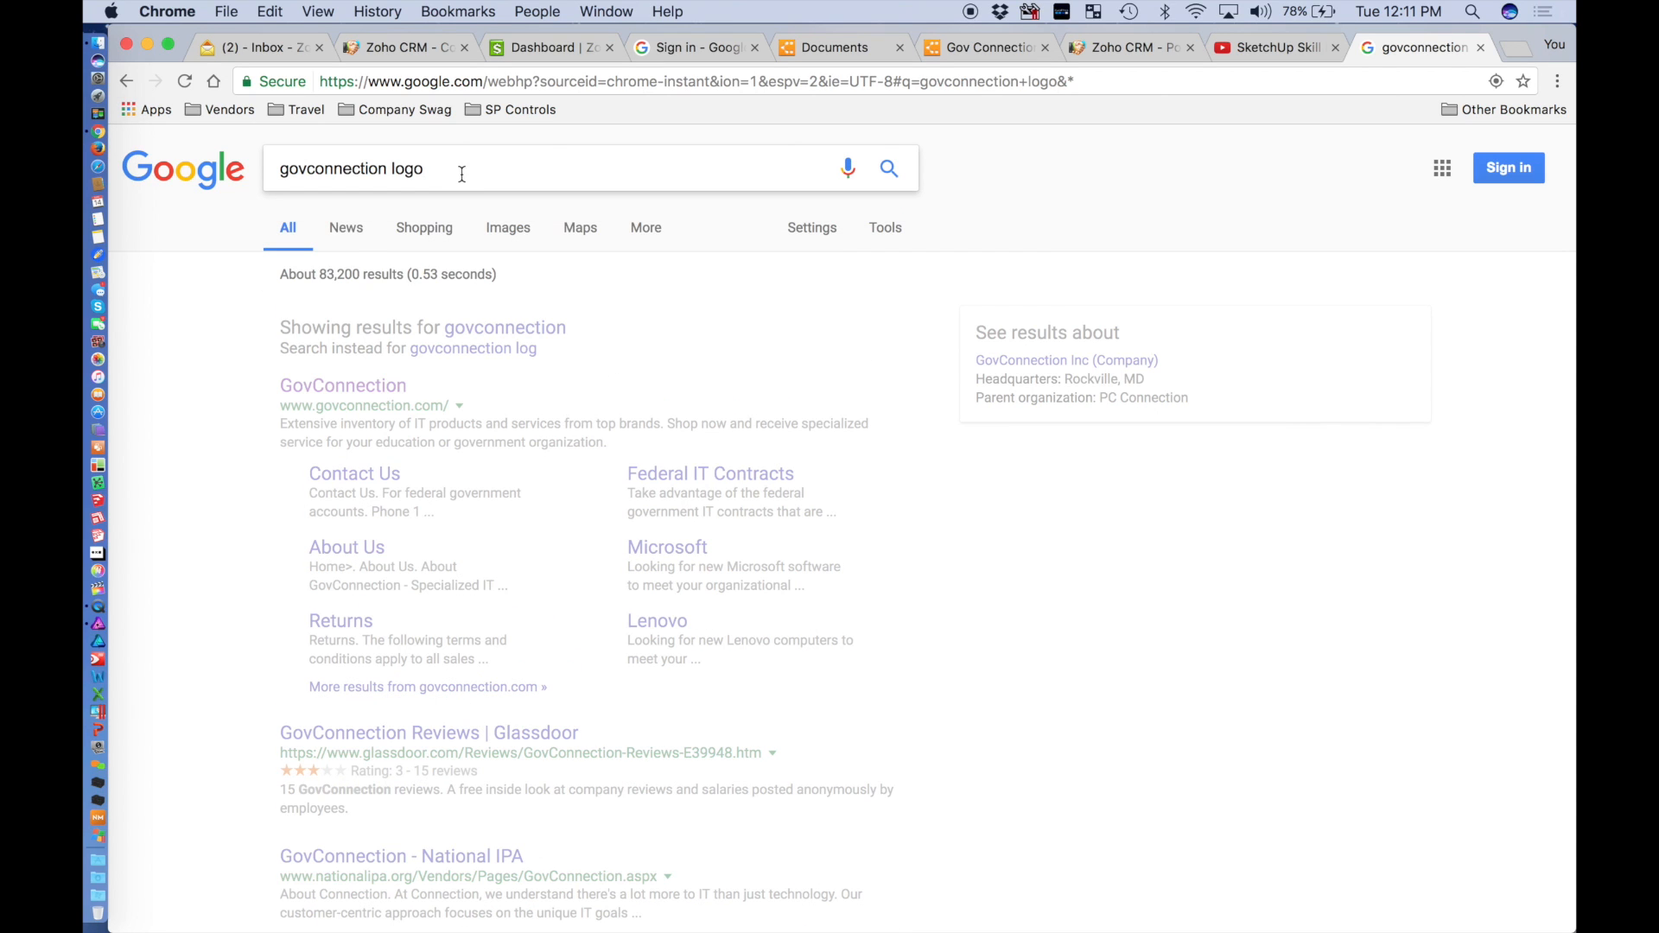
{"action": "left_click", "coordinate": [517, 230]}
{"action": "left_click", "coordinate": [350, 228]}
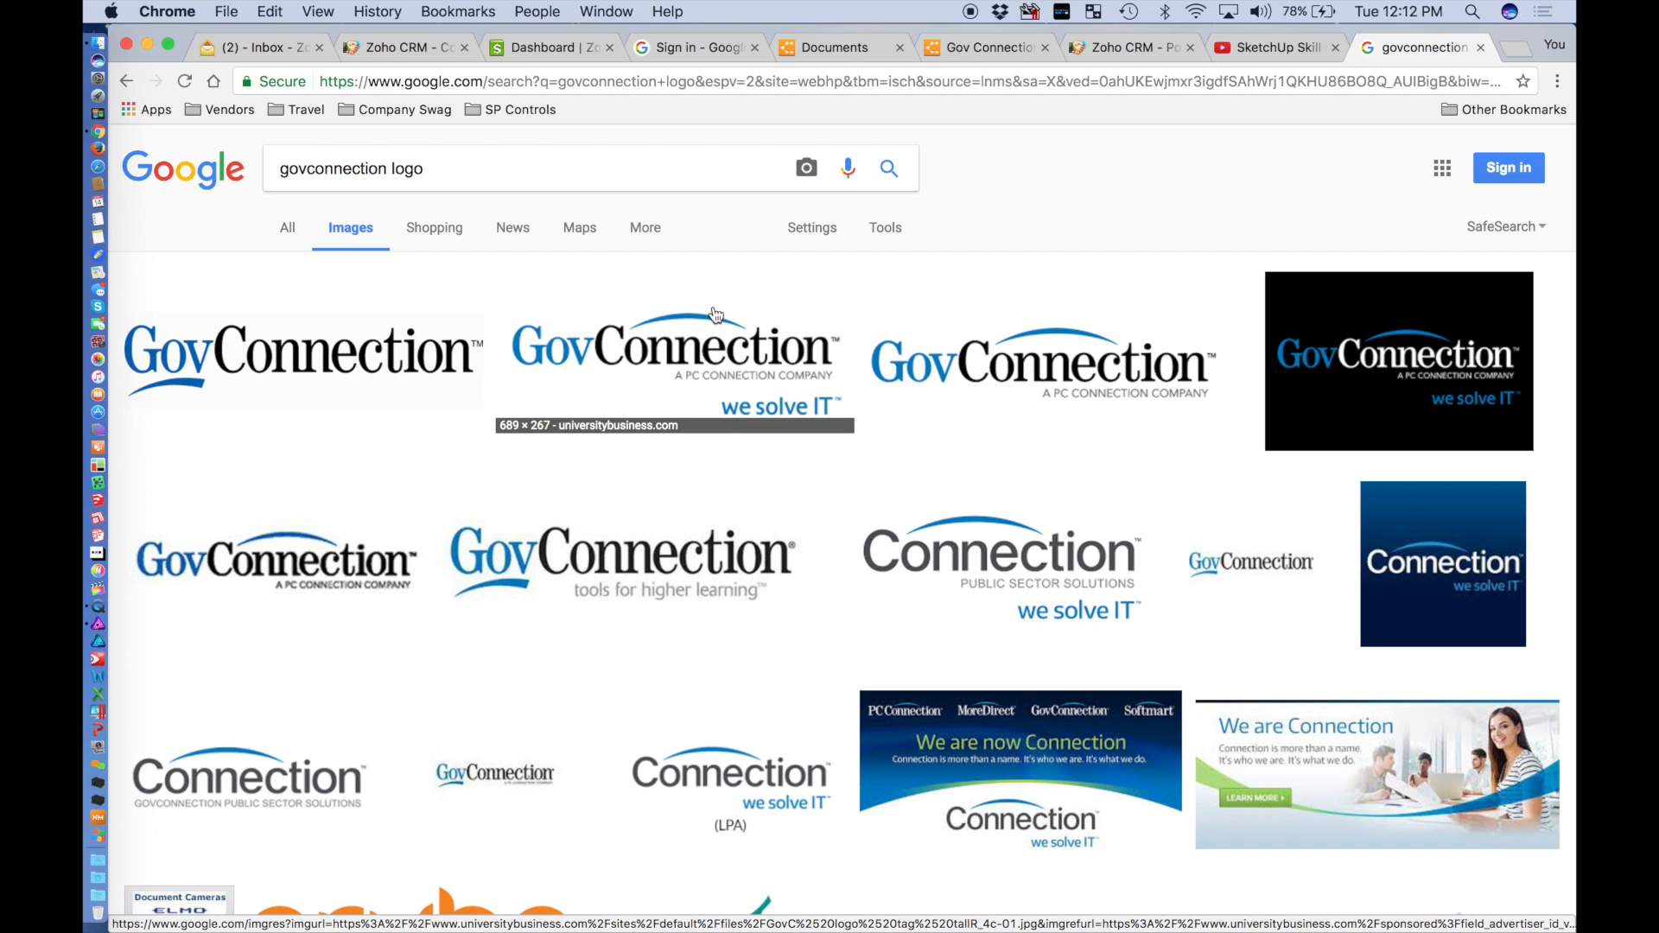
Copy the first logo thumbnail and try pasting it into the template, dismissing the paste error.
{"action": "scroll", "coordinate": [352, 347], "scroll_direction": "down", "scroll_amount": 2}
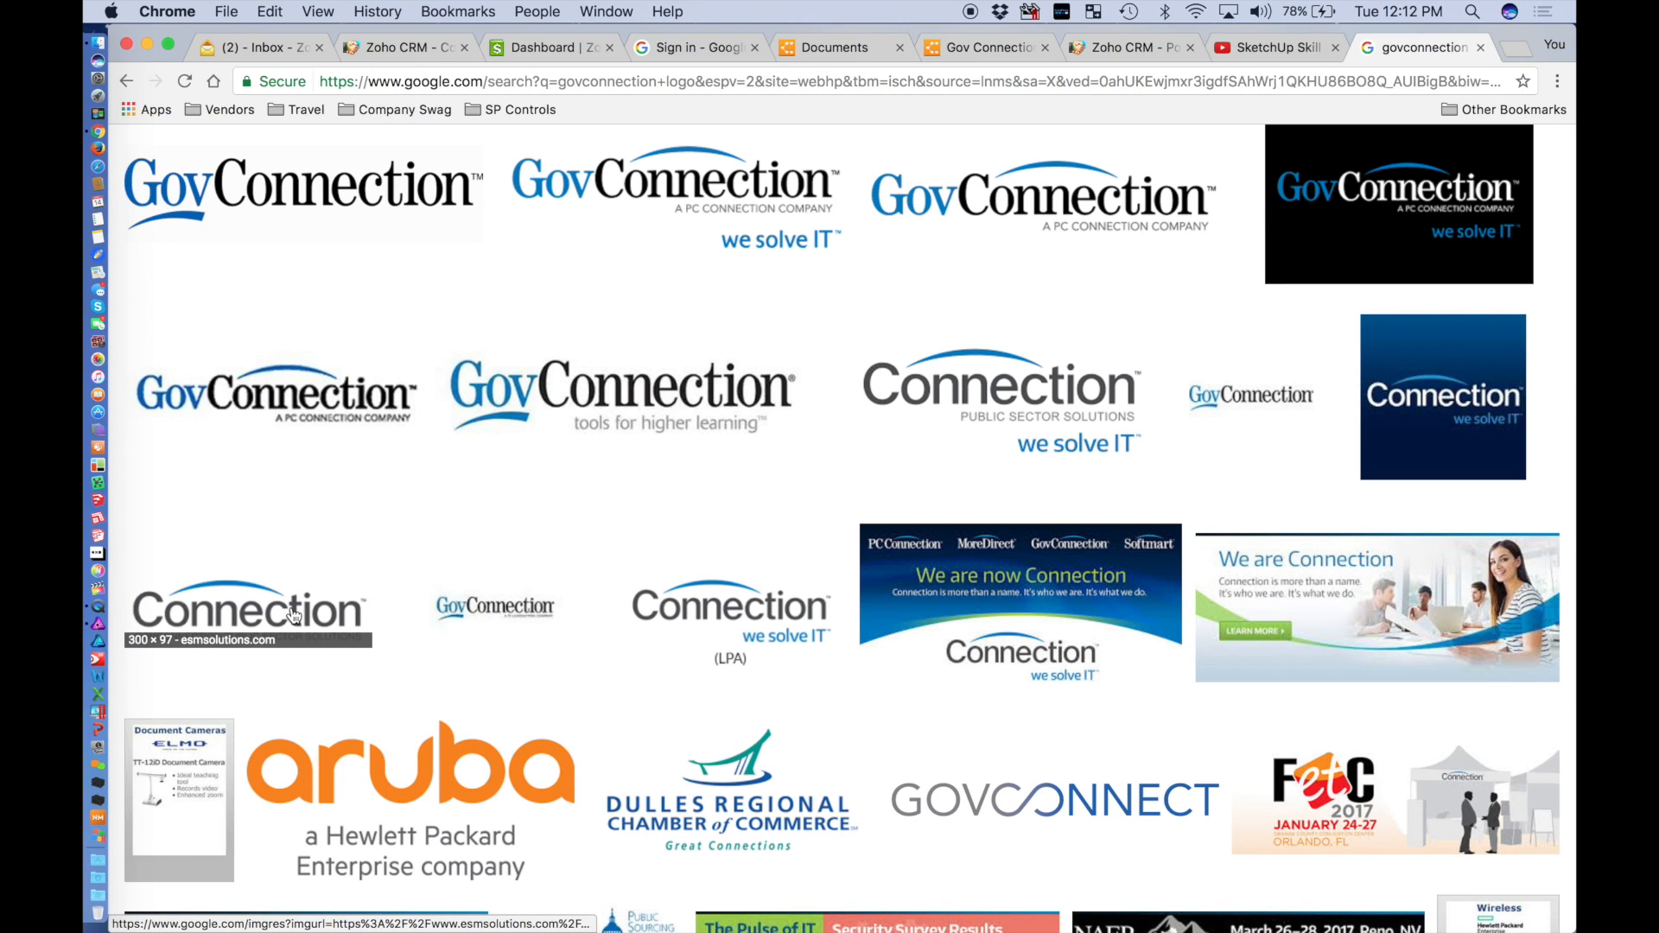
{"action": "scroll", "coordinate": [294, 615], "scroll_direction": "down", "scroll_amount": 4}
{"action": "scroll", "coordinate": [294, 615], "scroll_direction": "up", "scroll_amount": 5}
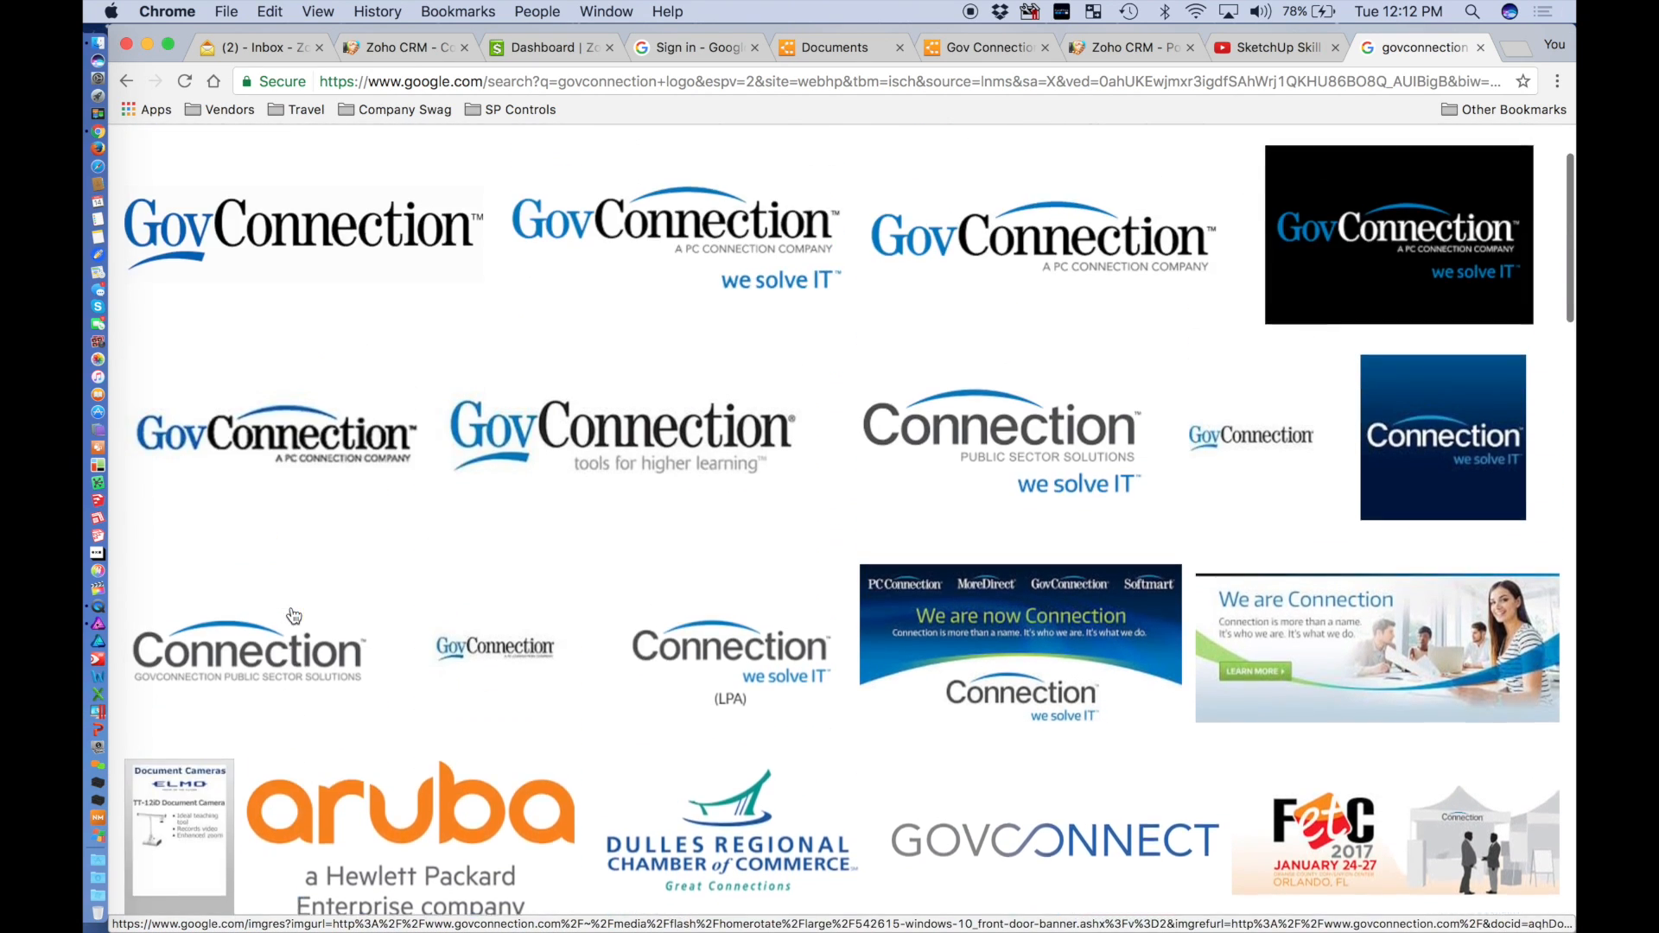
{"action": "scroll", "coordinate": [294, 615], "scroll_direction": "up", "scroll_amount": 3}
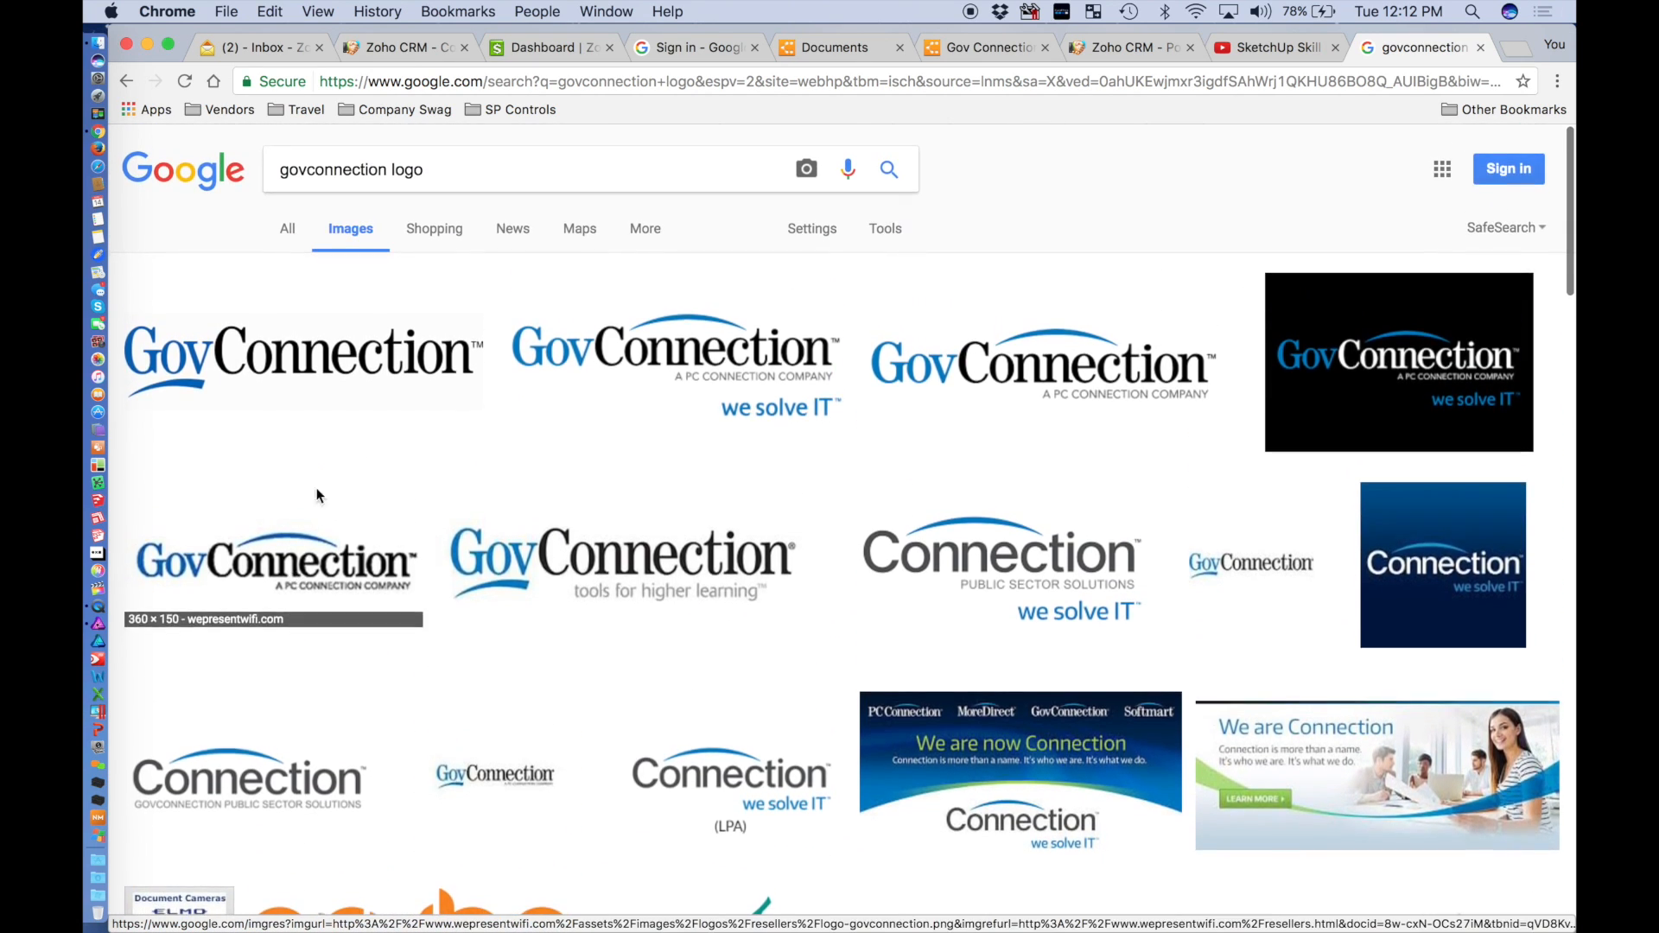
{"action": "right_click", "coordinate": [357, 355]}
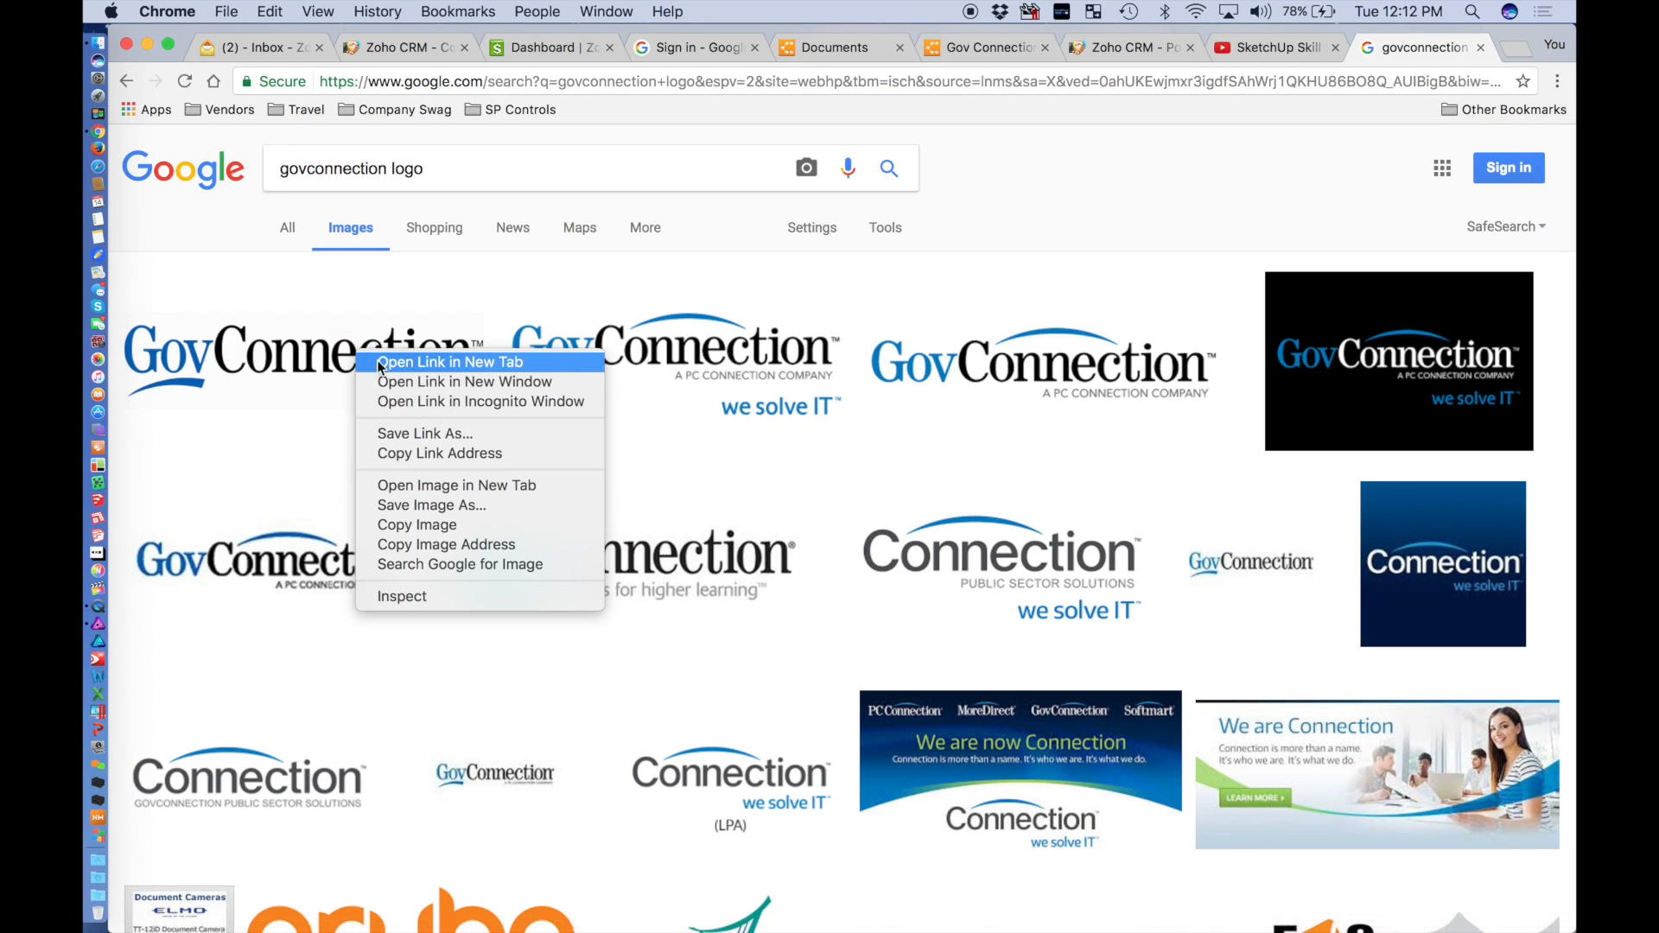
{"action": "left_click", "coordinate": [419, 525]}
{"action": "left_click", "coordinate": [985, 48]}
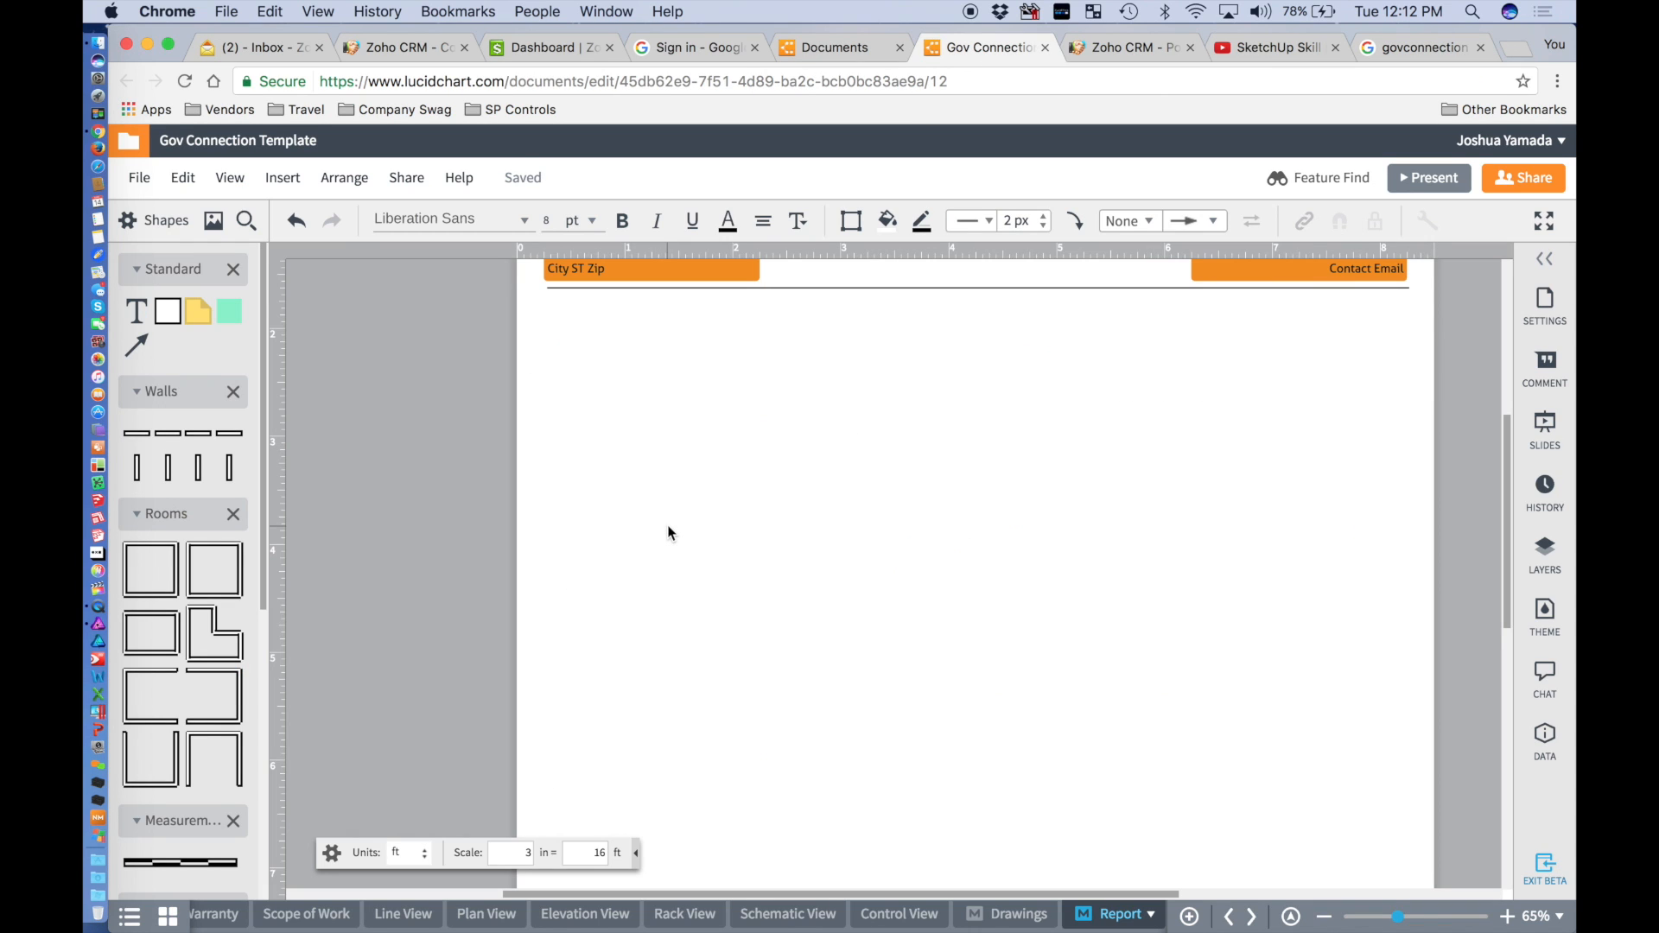
{"action": "key", "text": "super+v"}
{"action": "left_click", "coordinate": [1022, 446]}
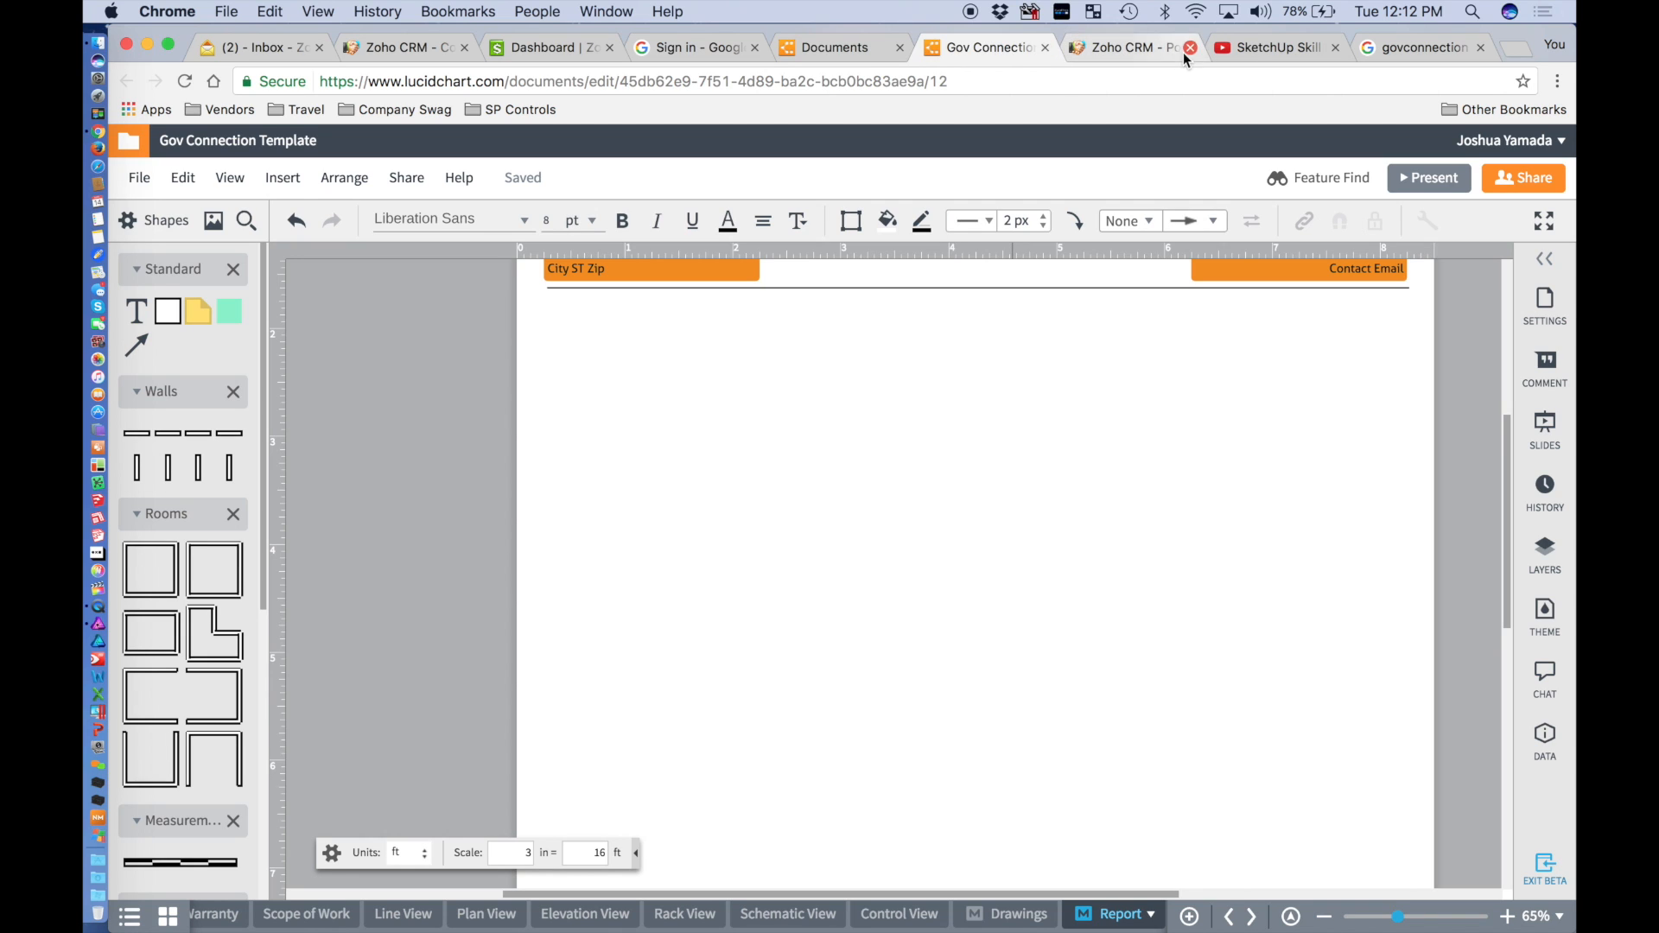
Copy the larger preview of the first GovConnection logo and return to the Gov Connection Template.
{"action": "left_click", "coordinate": [1422, 47]}
{"action": "left_click", "coordinate": [319, 309]}
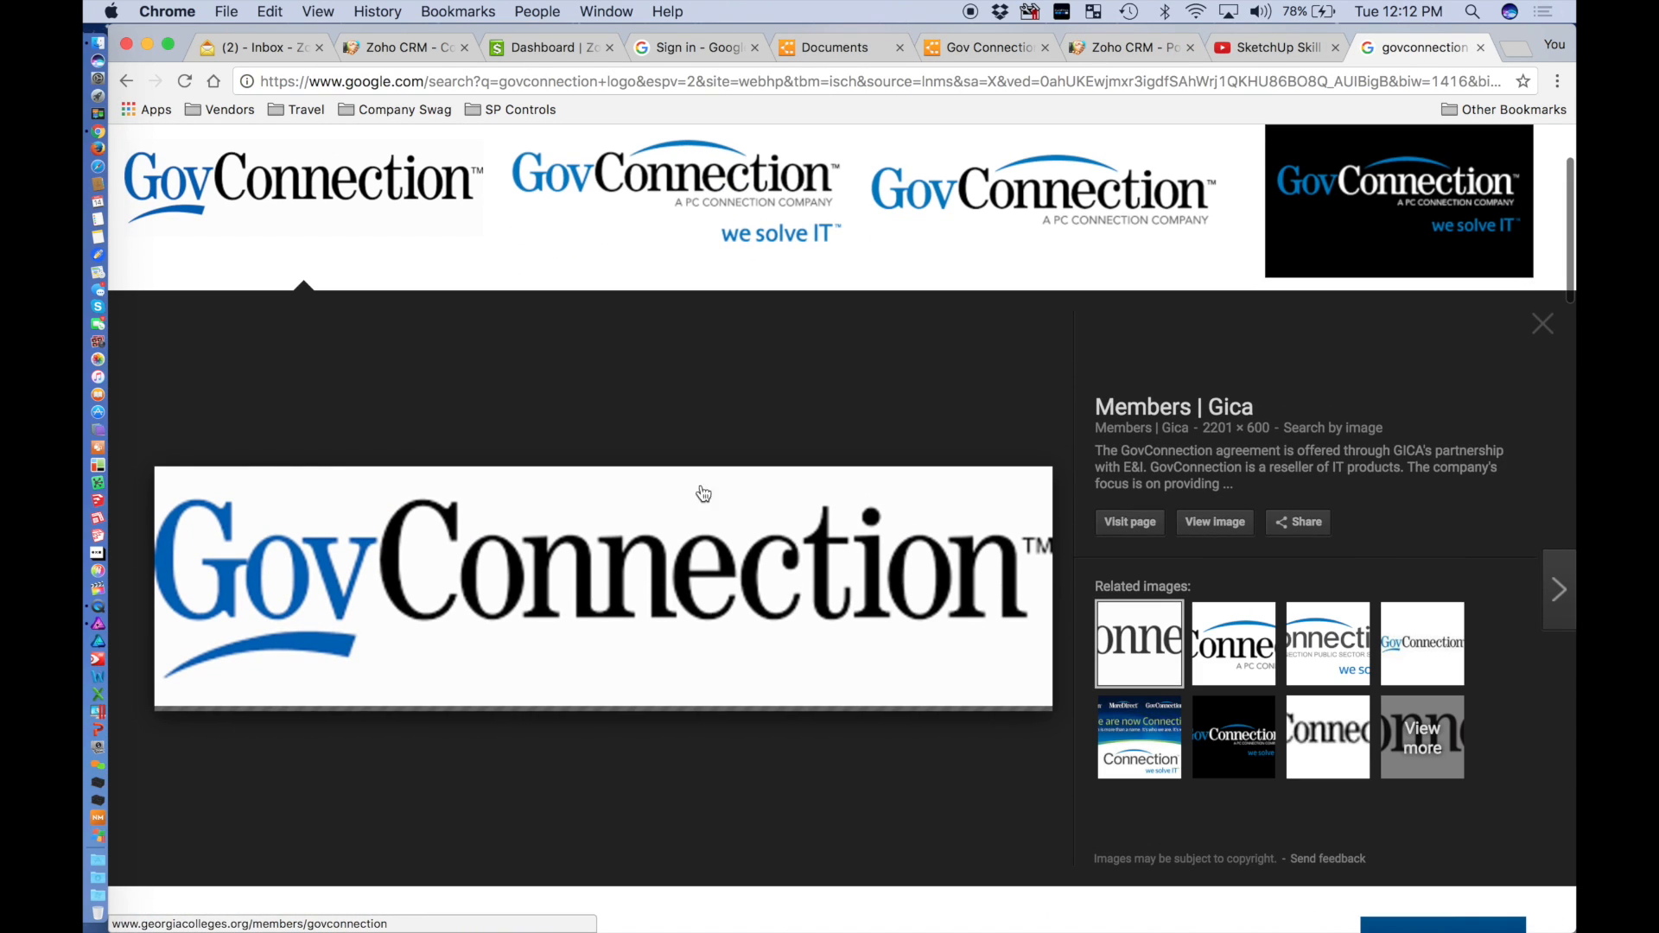
{"action": "right_click", "coordinate": [600, 551]}
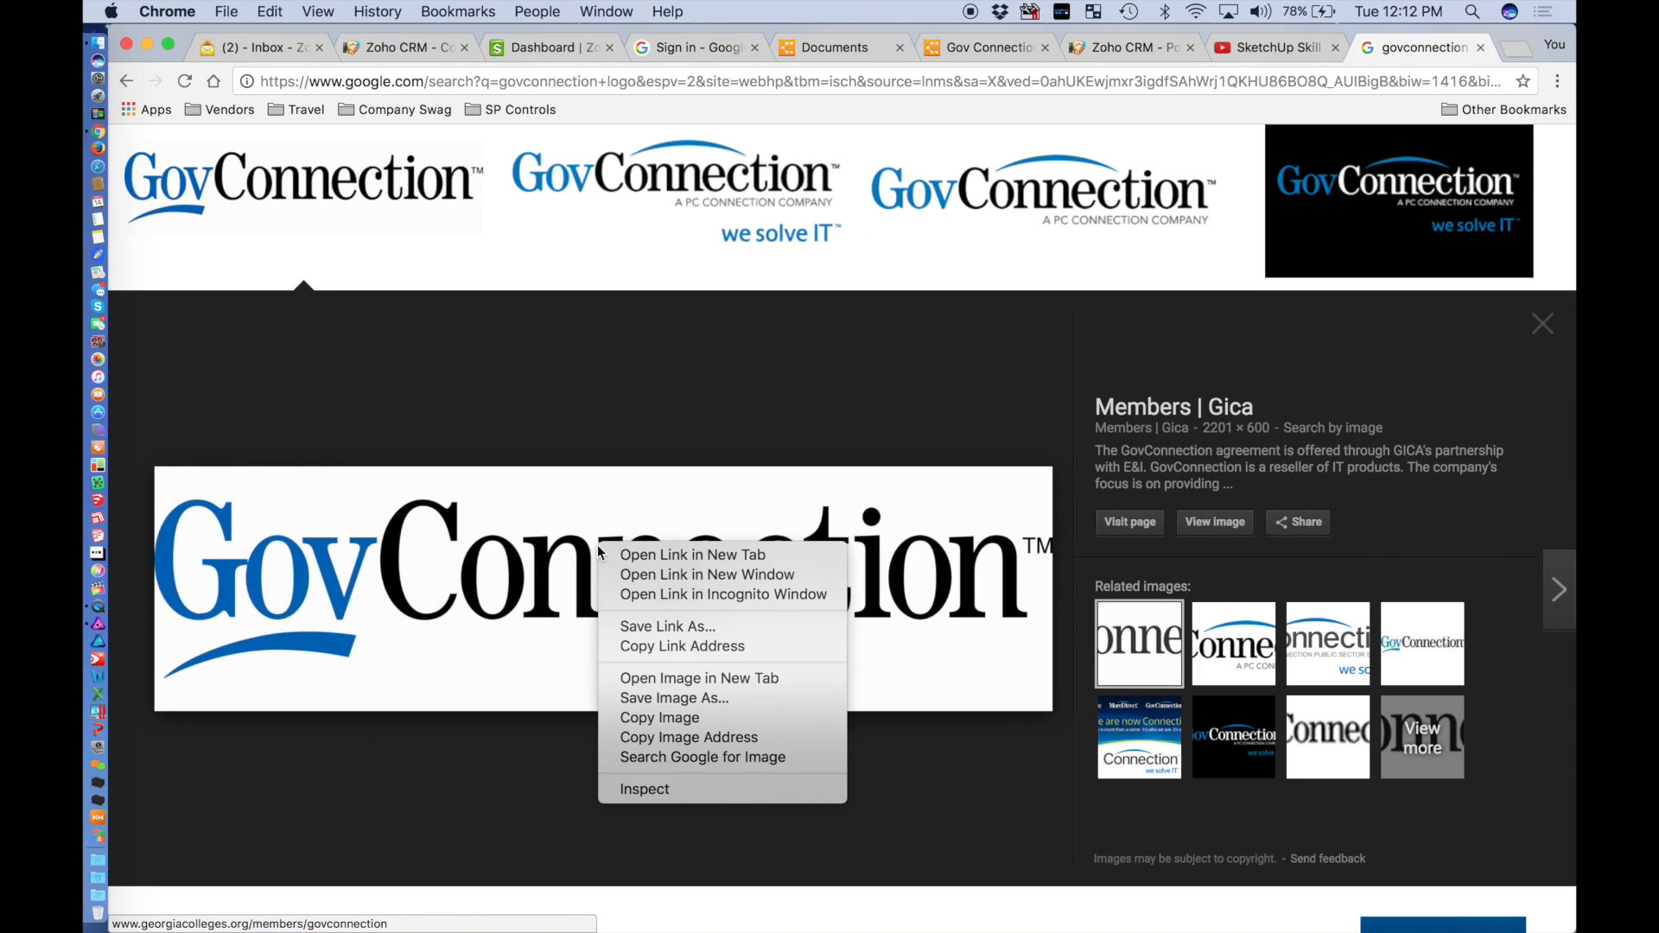
{"action": "left_click", "coordinate": [661, 719]}
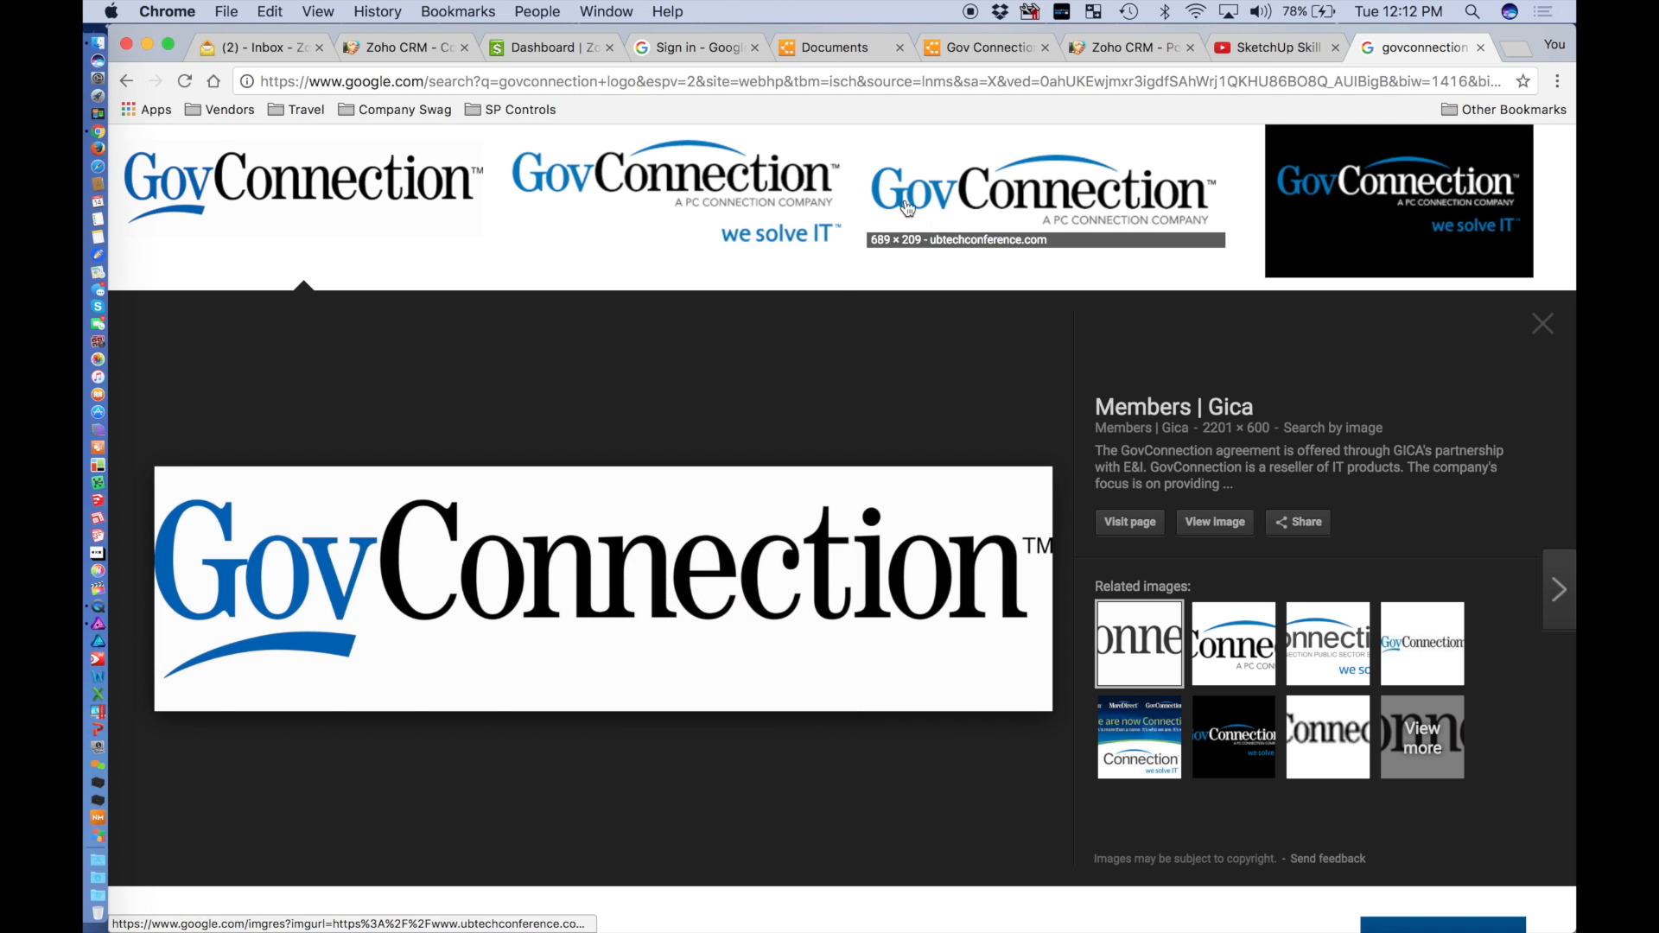
{"action": "left_click", "coordinate": [969, 48]}
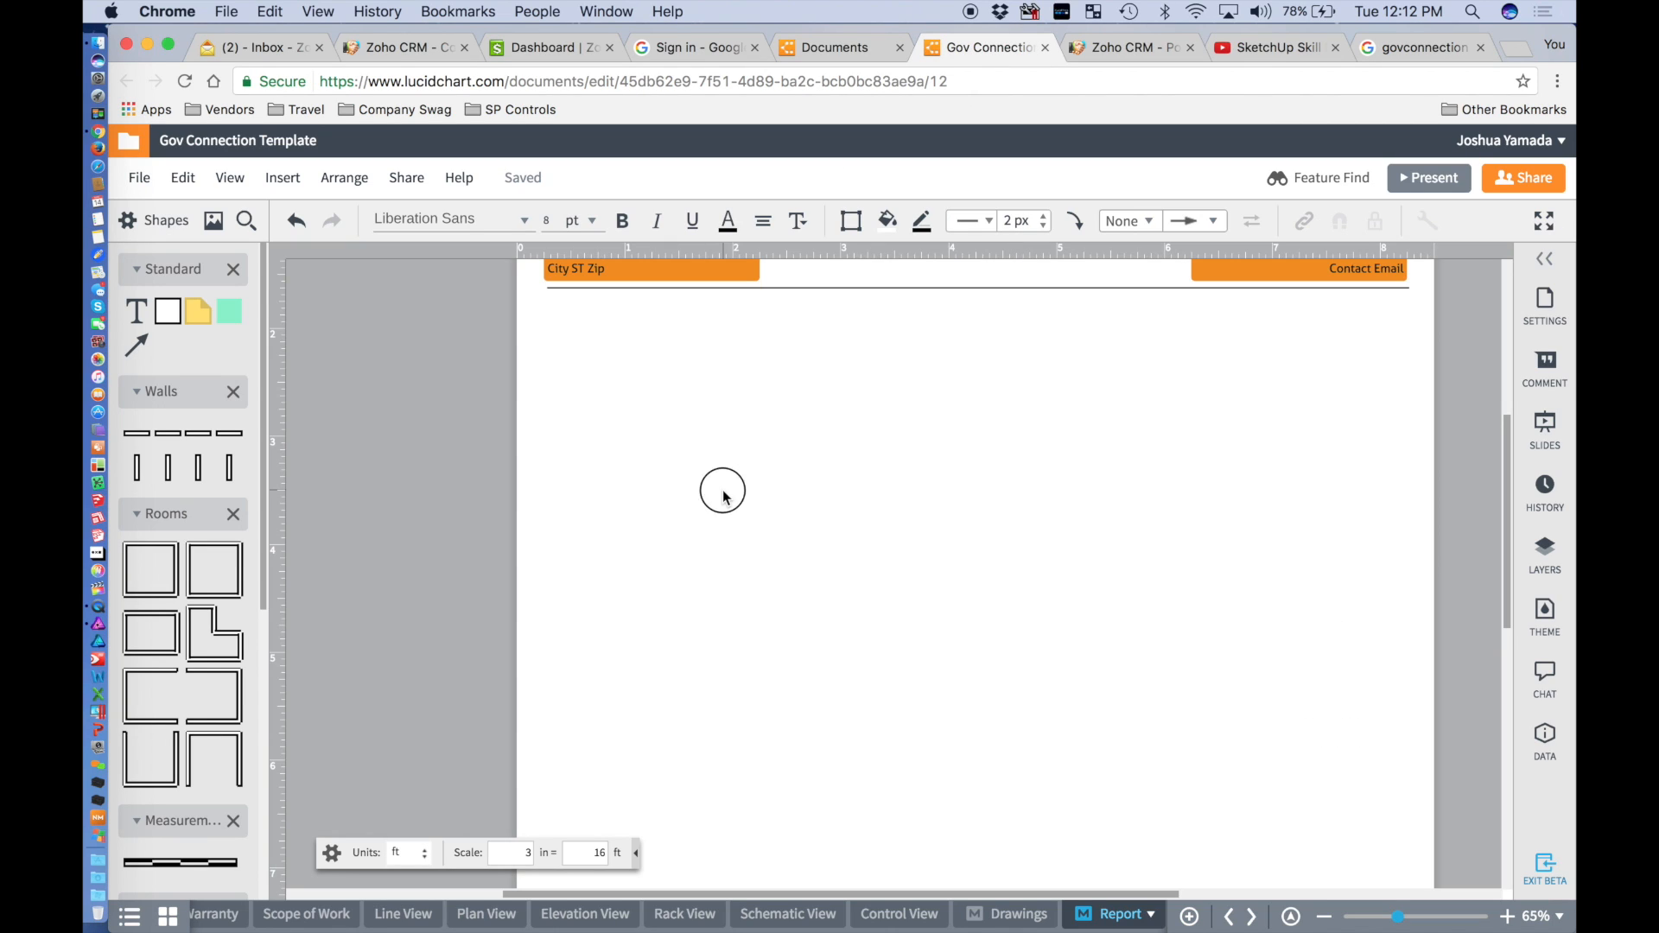
Paste the GovConnection logo onto the Report page and shrink it to header size.
{"action": "key", "text": "super+v"}
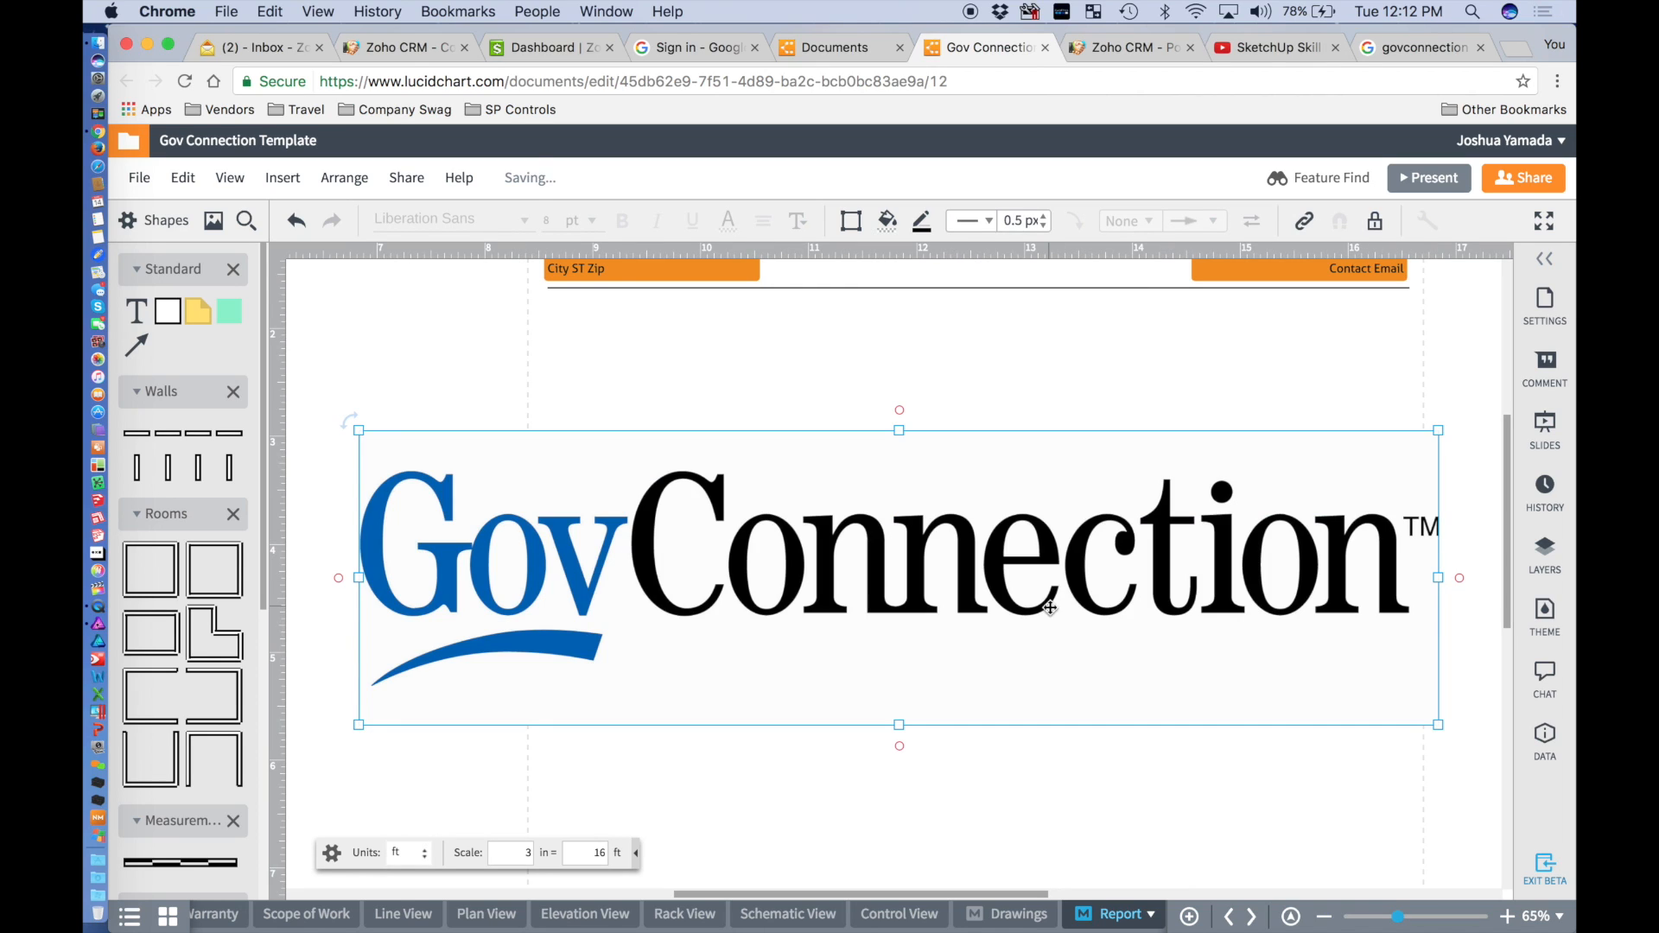
{"action": "left_click_drag", "start_coordinate": [1438, 726], "coordinate": [585, 492]}
{"action": "left_click_drag", "start_coordinate": [484, 471], "coordinate": [840, 412]}
{"action": "scroll", "coordinate": [835, 413], "scroll_direction": "up", "scroll_amount": 5}
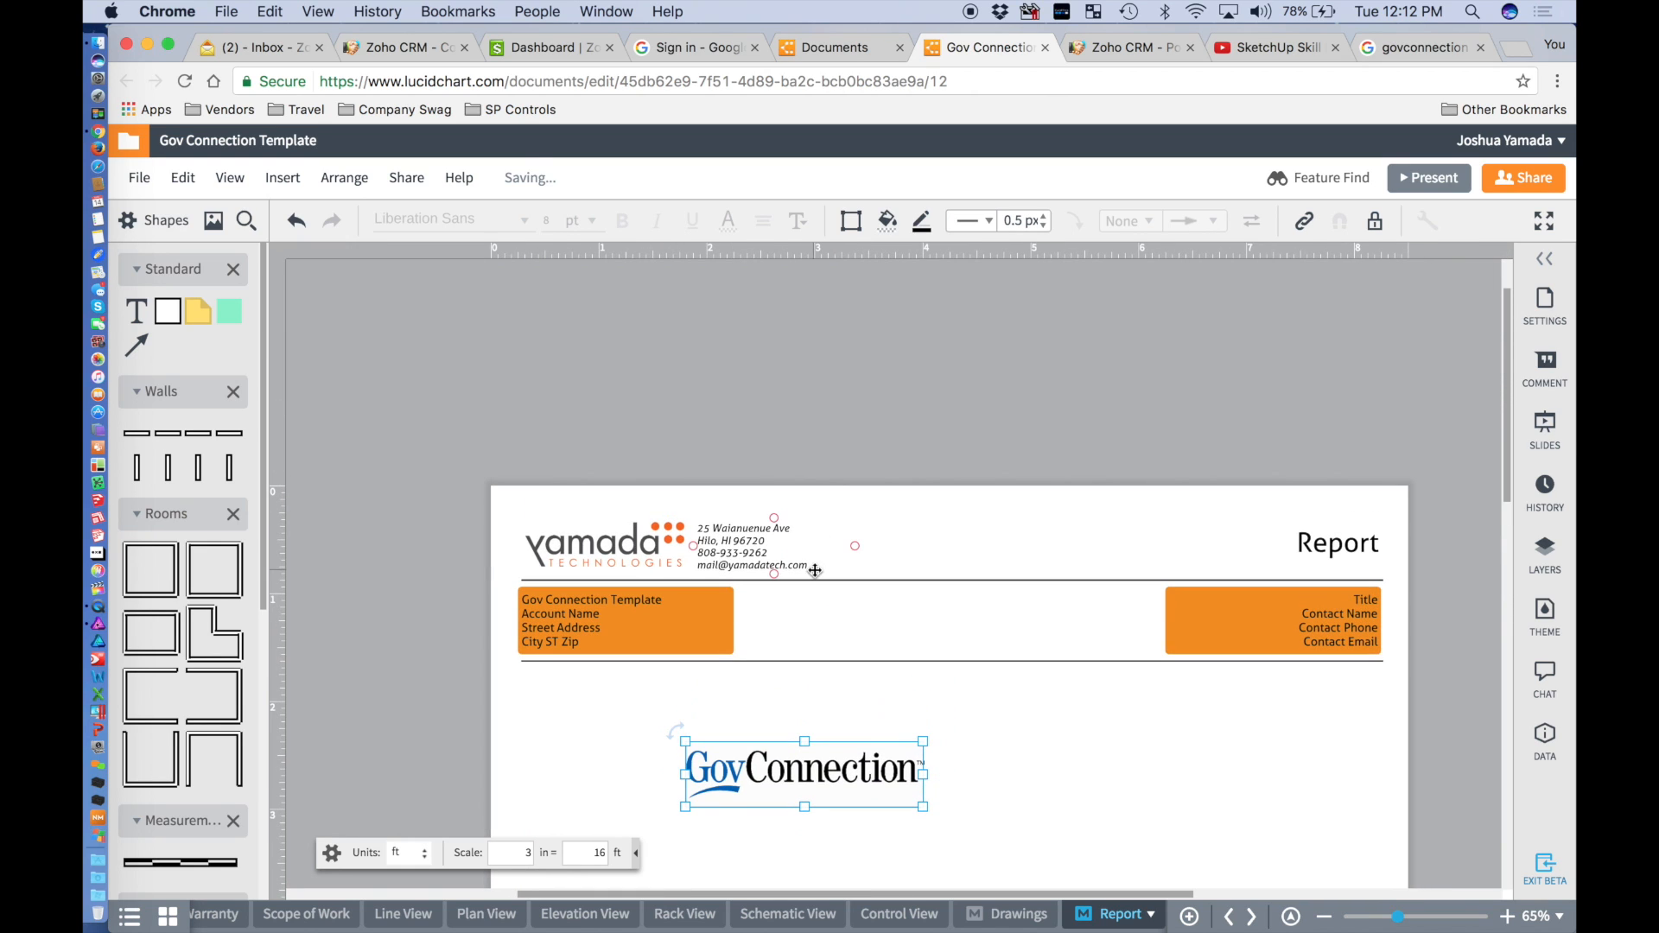
{"action": "left_click_drag", "start_coordinate": [808, 761], "coordinate": [664, 471]}
{"action": "left_click_drag", "start_coordinate": [762, 447], "coordinate": [691, 480]}
Move the Yamada logo up, place the GovConnection logo beside the address, nudging the address right.
{"action": "left_click", "coordinate": [591, 556]}
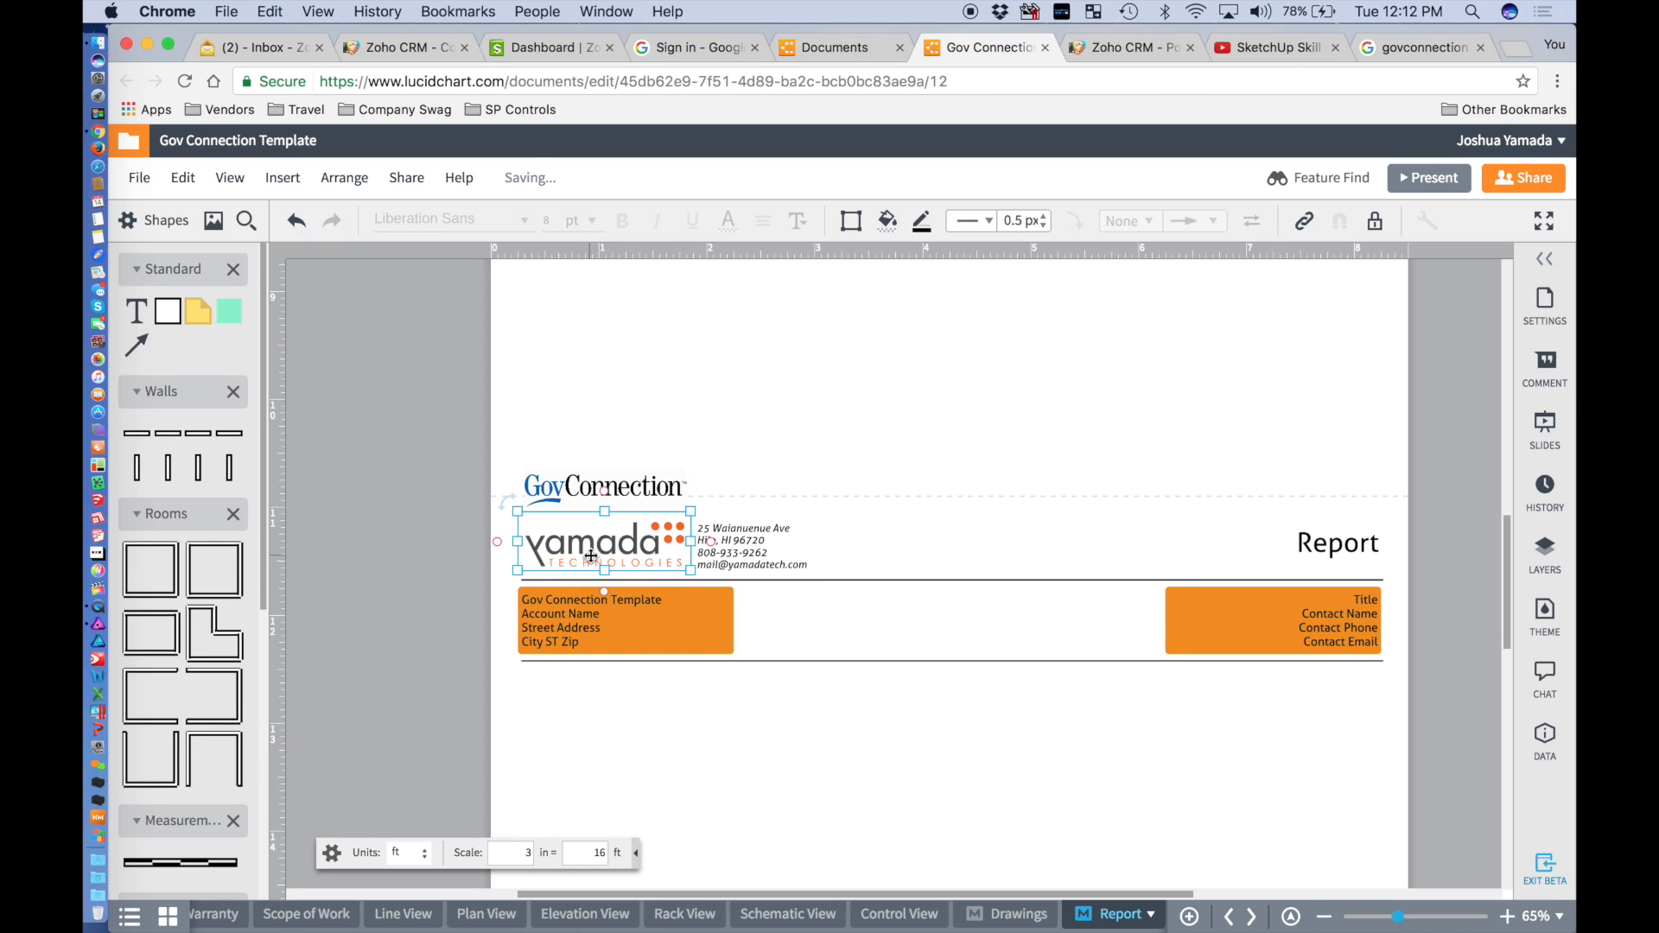
{"action": "left_click_drag", "start_coordinate": [591, 556], "coordinate": [588, 408]}
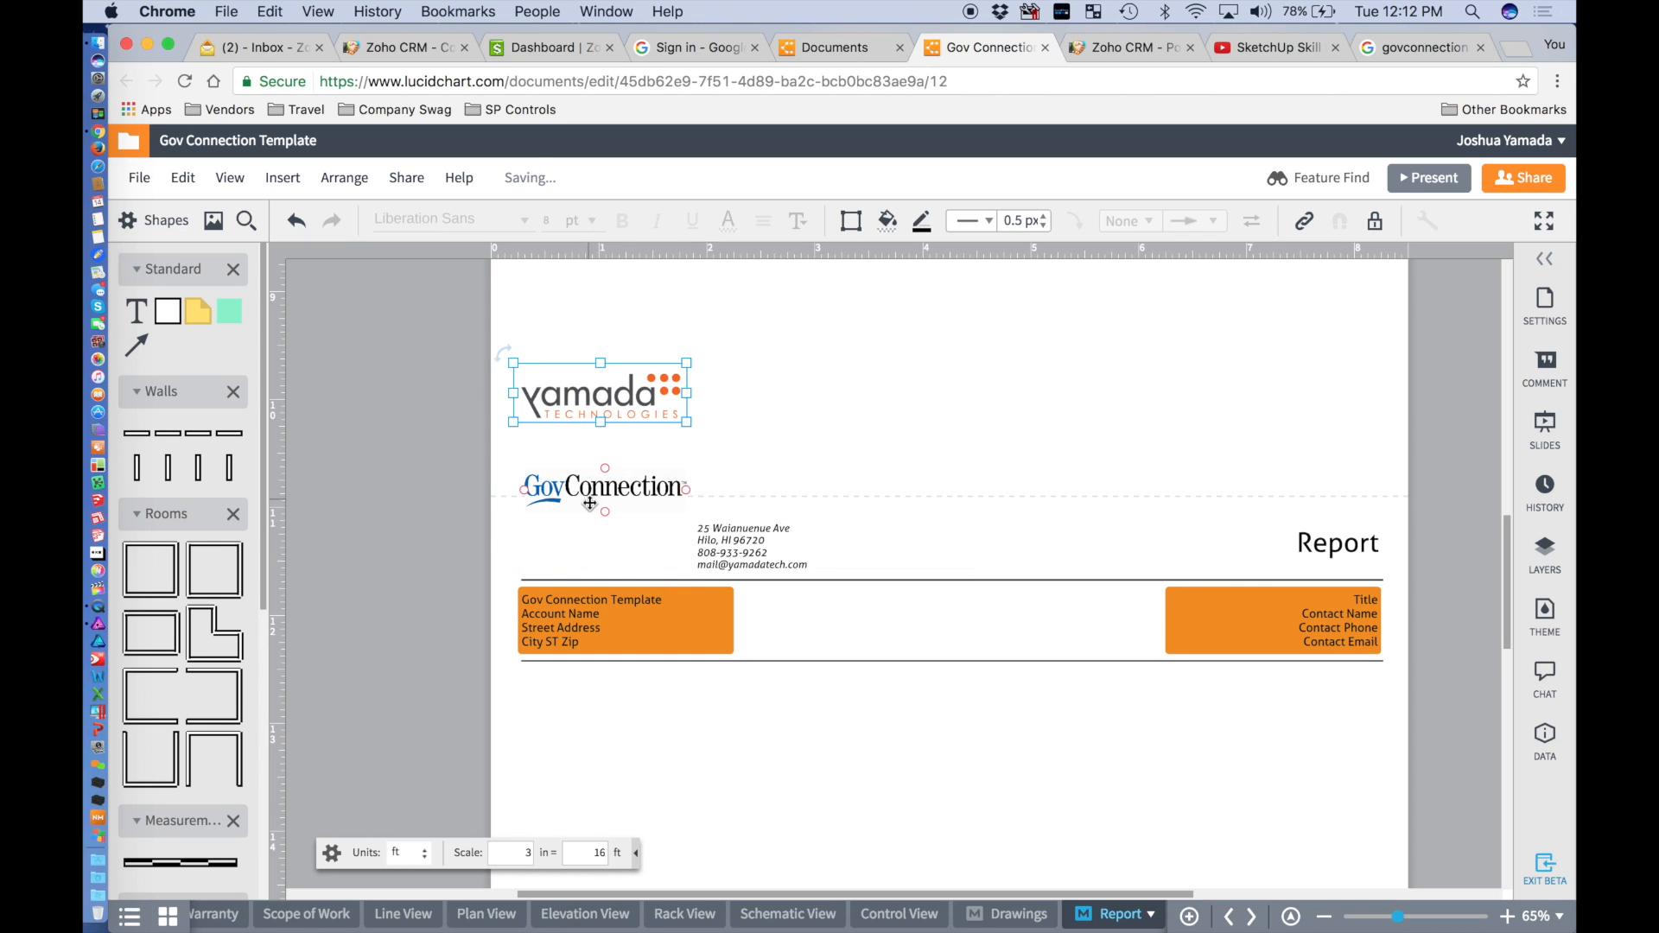
{"action": "left_click_drag", "start_coordinate": [595, 490], "coordinate": [597, 545]}
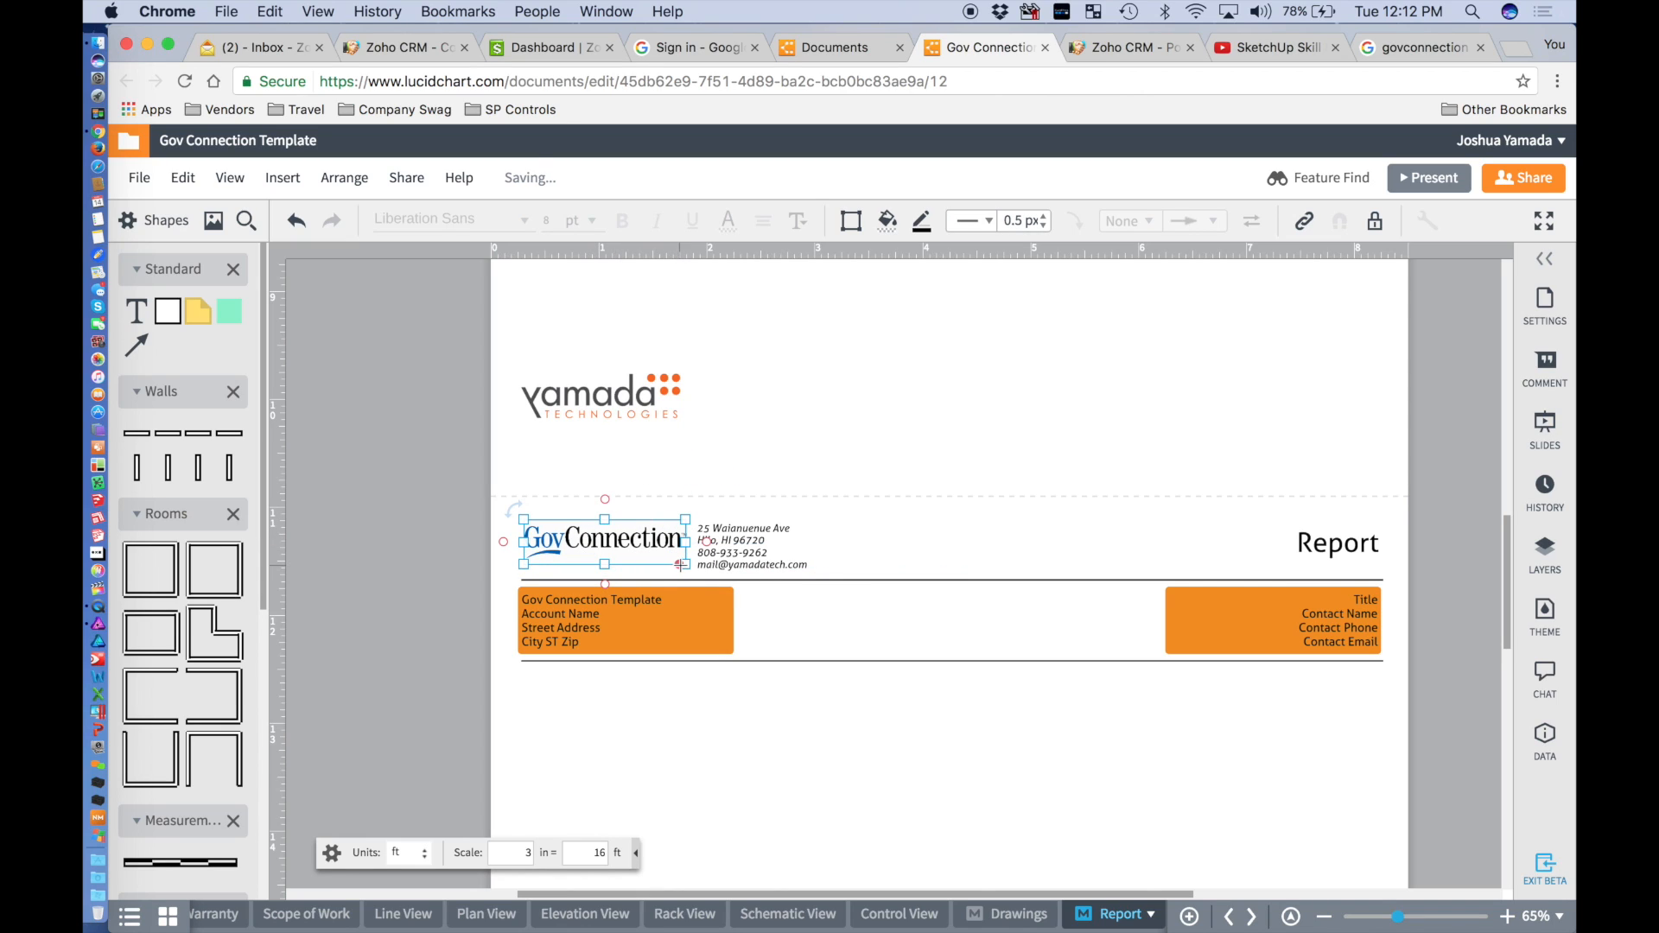
{"action": "left_click_drag", "start_coordinate": [685, 566], "coordinate": [689, 569]}
{"action": "left_click", "coordinate": [464, 702]}
{"action": "left_click", "coordinate": [753, 548]}
{"action": "left_click_drag", "start_coordinate": [753, 548], "coordinate": [759, 548]}
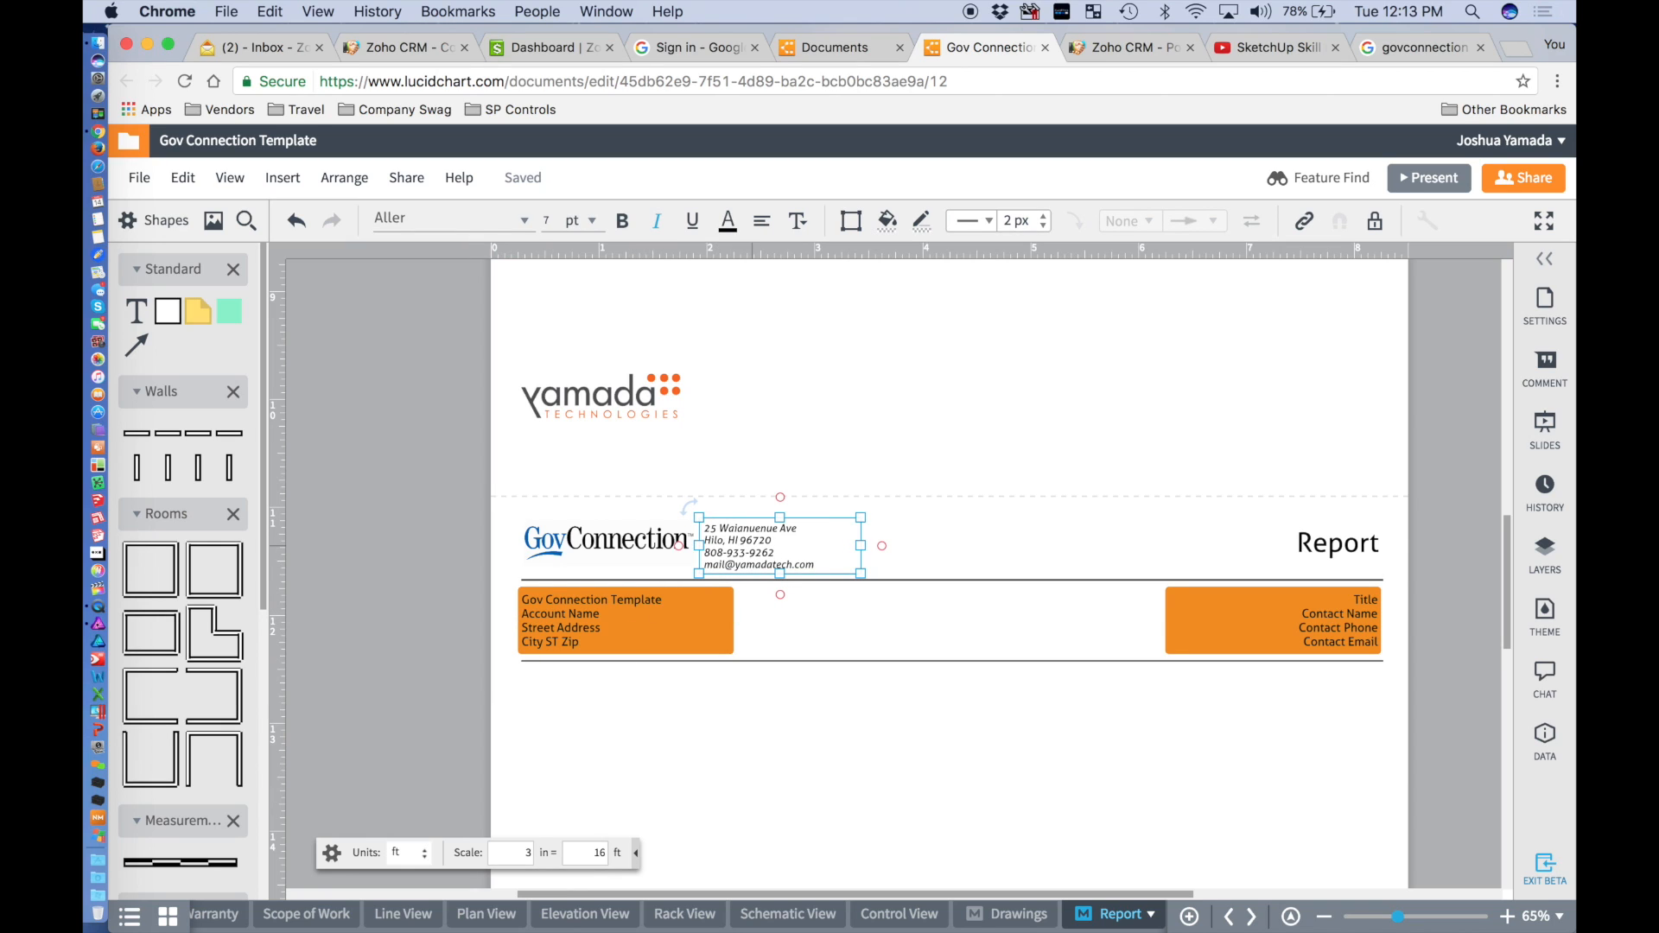
{"action": "left_click", "coordinate": [826, 760]}
{"action": "left_click_drag", "start_coordinate": [637, 542], "coordinate": [636, 546]}
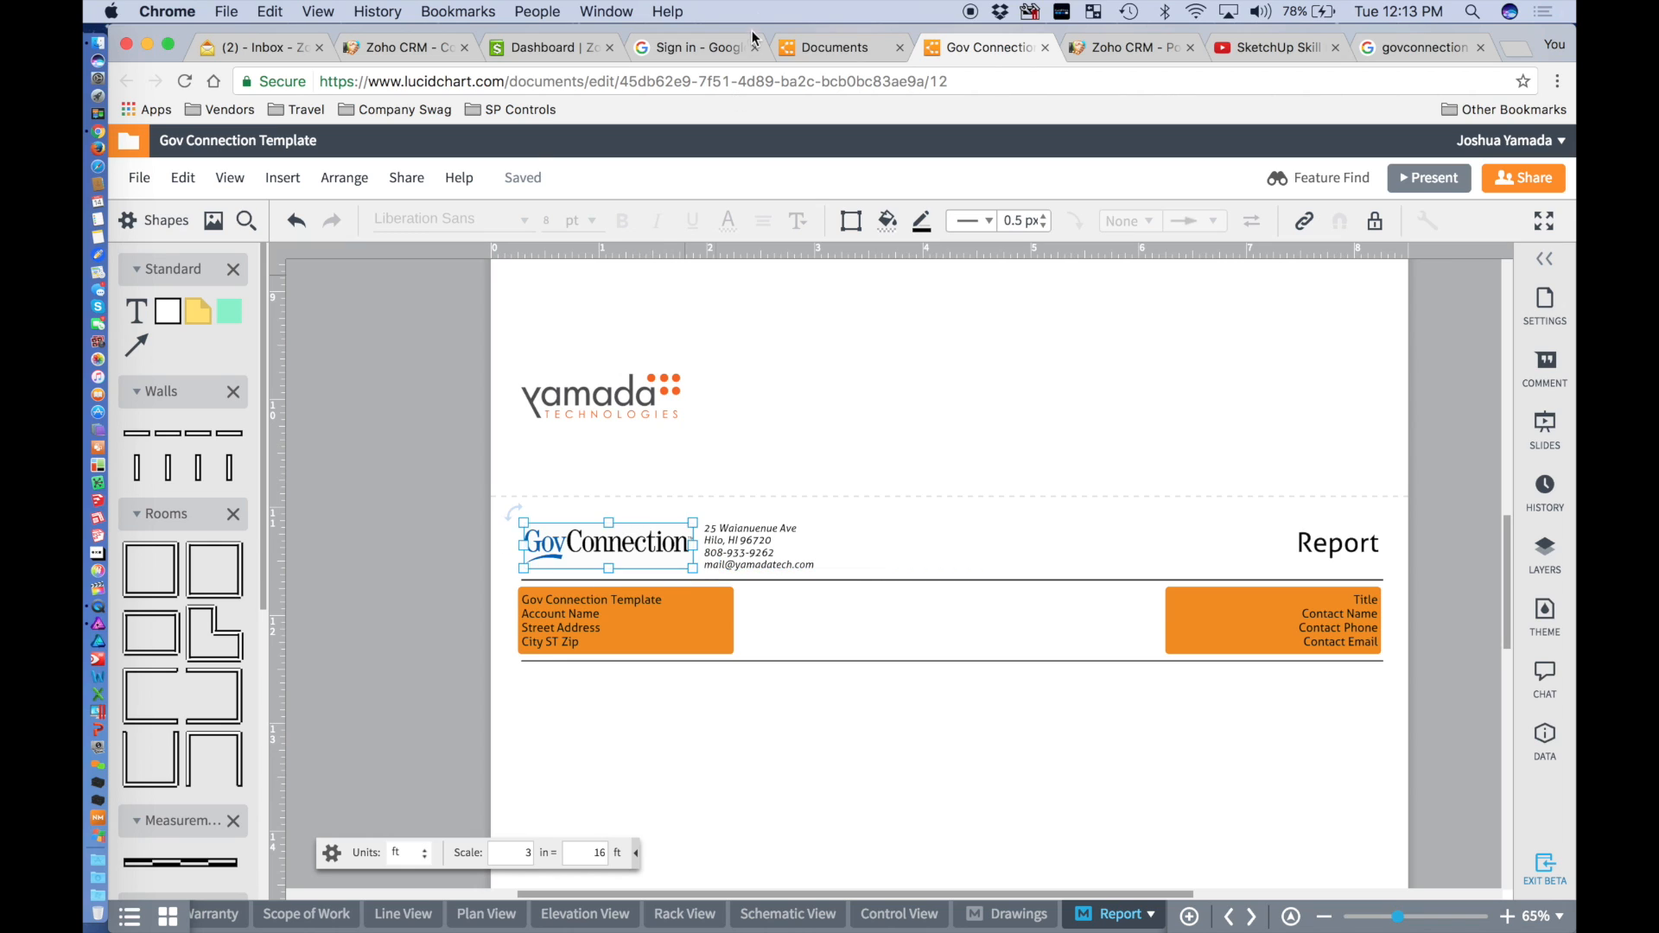
Select the contact's mailing street in Zoho CRM and snap the Lucidchart template to the right half.
{"action": "left_click", "coordinate": [405, 48]}
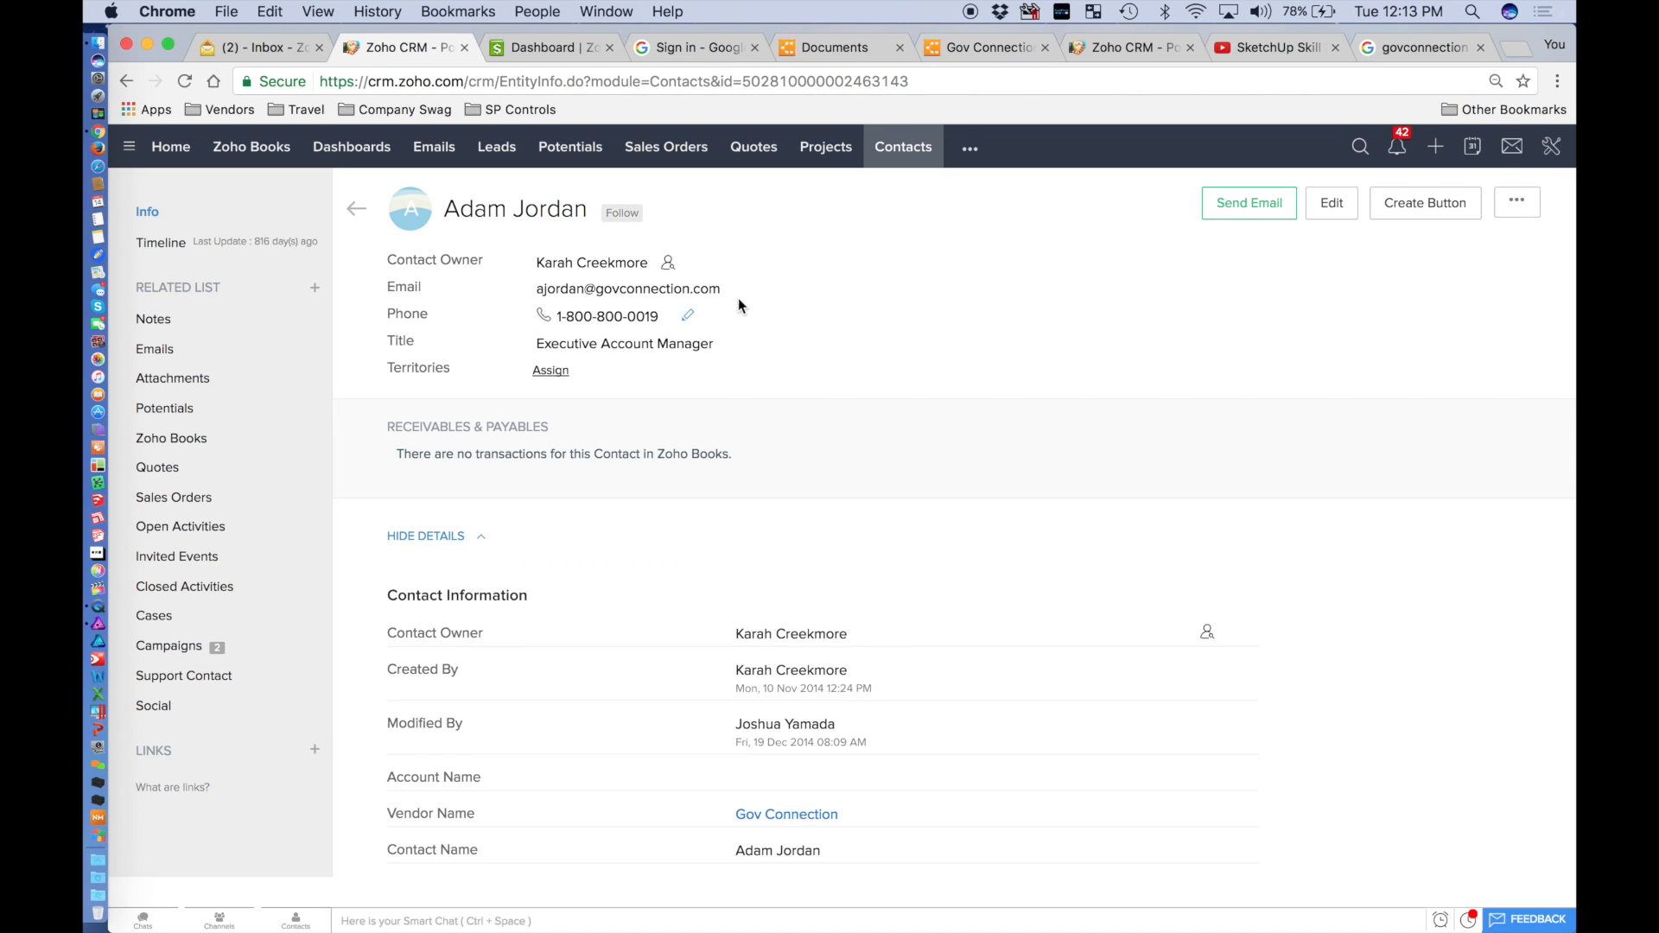
{"action": "scroll", "coordinate": [593, 494], "scroll_direction": "down", "scroll_amount": 10}
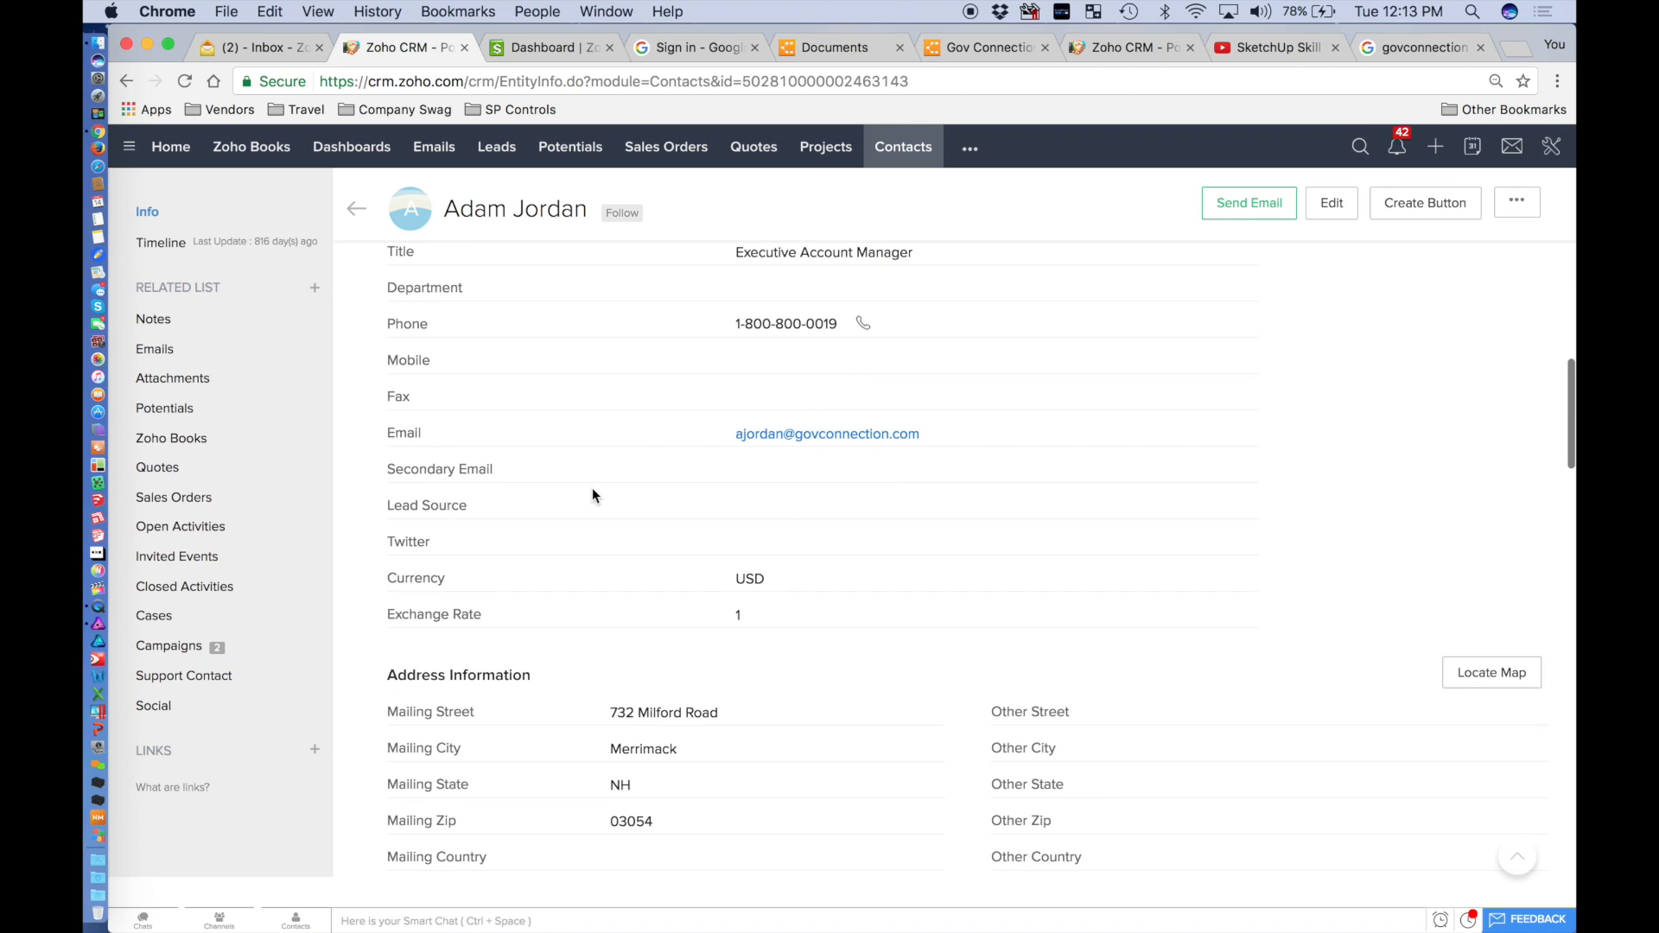
{"action": "scroll", "coordinate": [593, 494], "scroll_direction": "down", "scroll_amount": 5}
{"action": "scroll", "coordinate": [593, 494], "scroll_direction": "up", "scroll_amount": 1}
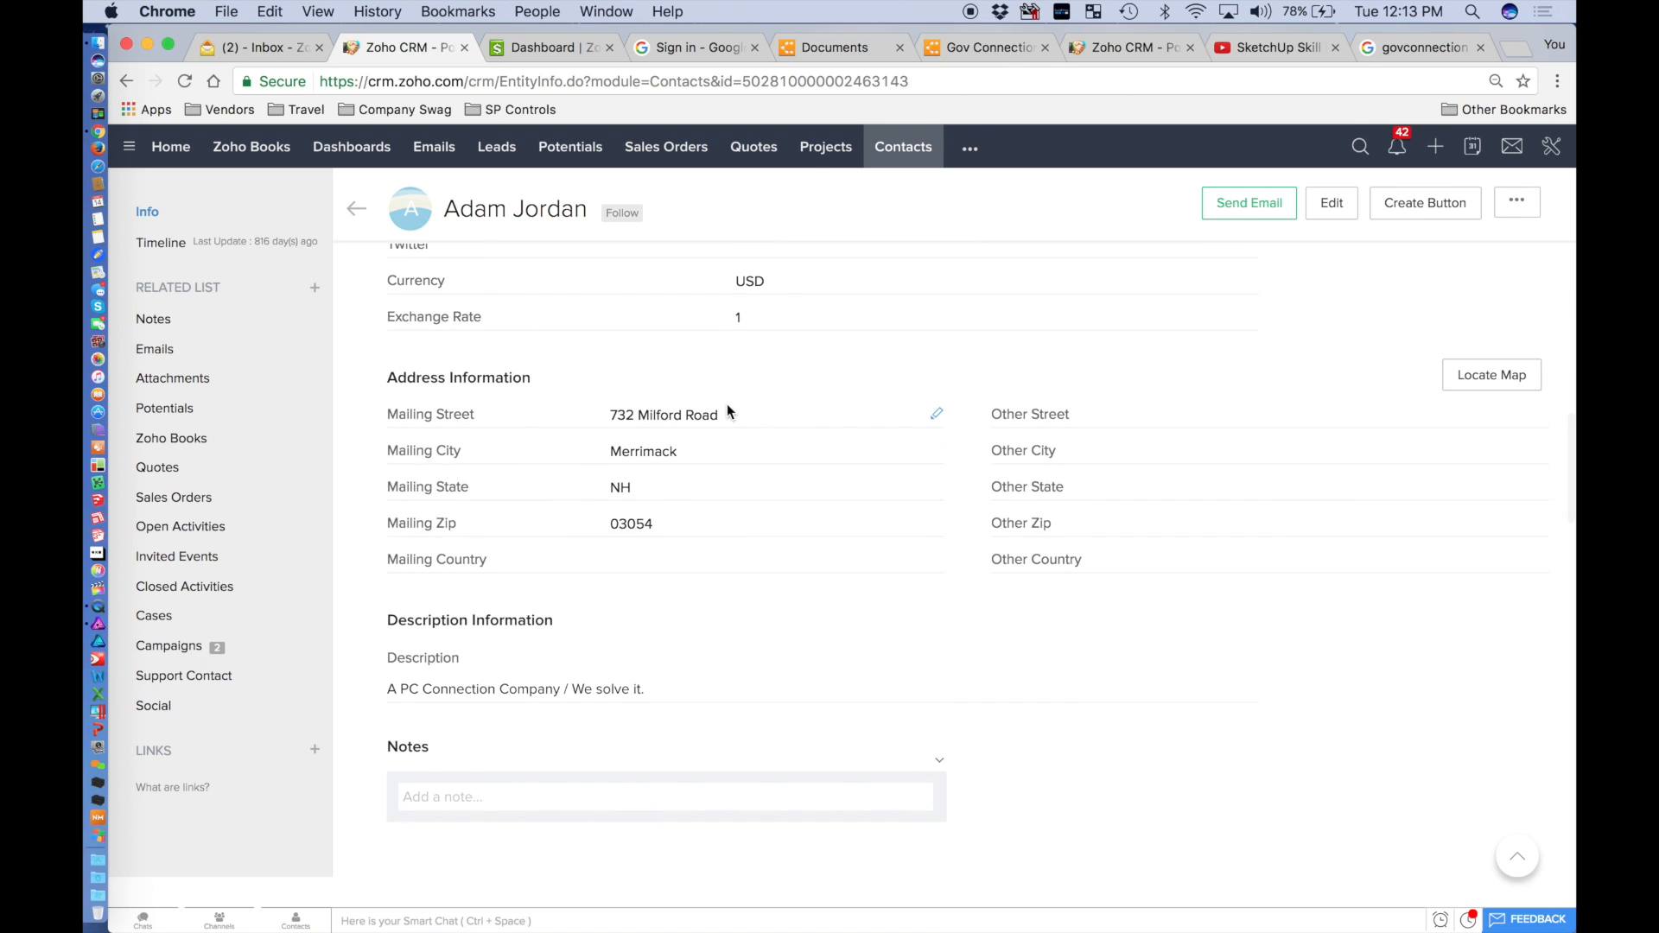
{"action": "left_click_drag", "start_coordinate": [723, 411], "coordinate": [607, 413]}
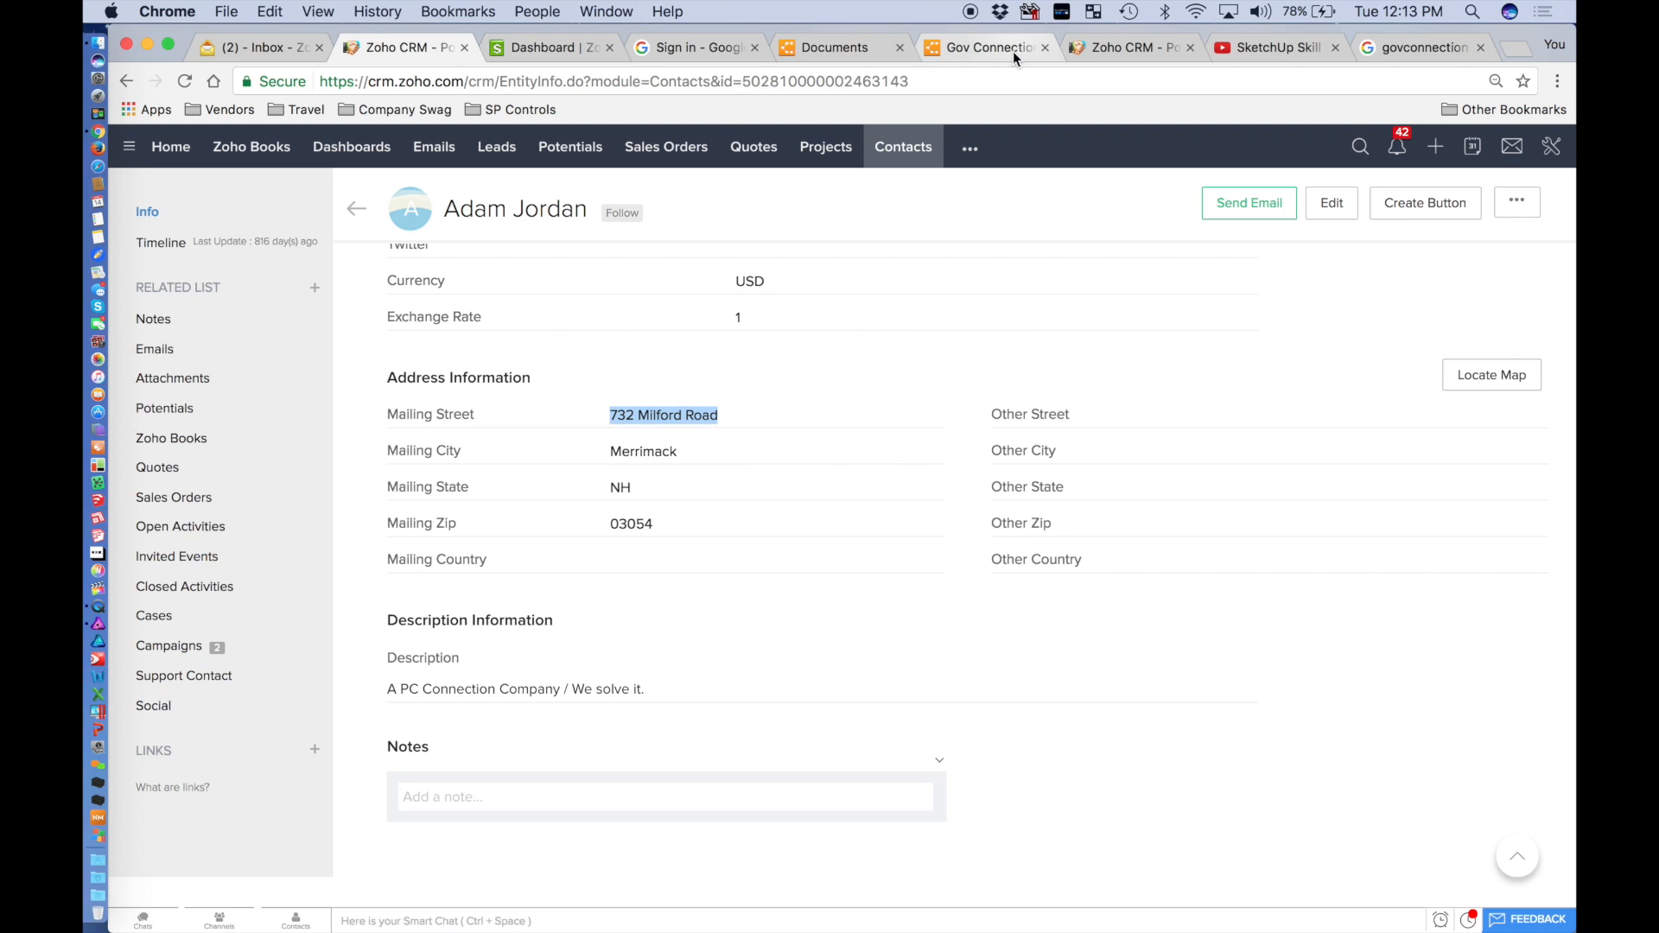
{"action": "left_click_drag", "start_coordinate": [976, 45], "coordinate": [1122, 282]}
{"action": "left_click_drag", "start_coordinate": [876, 276], "coordinate": [1574, 305]}
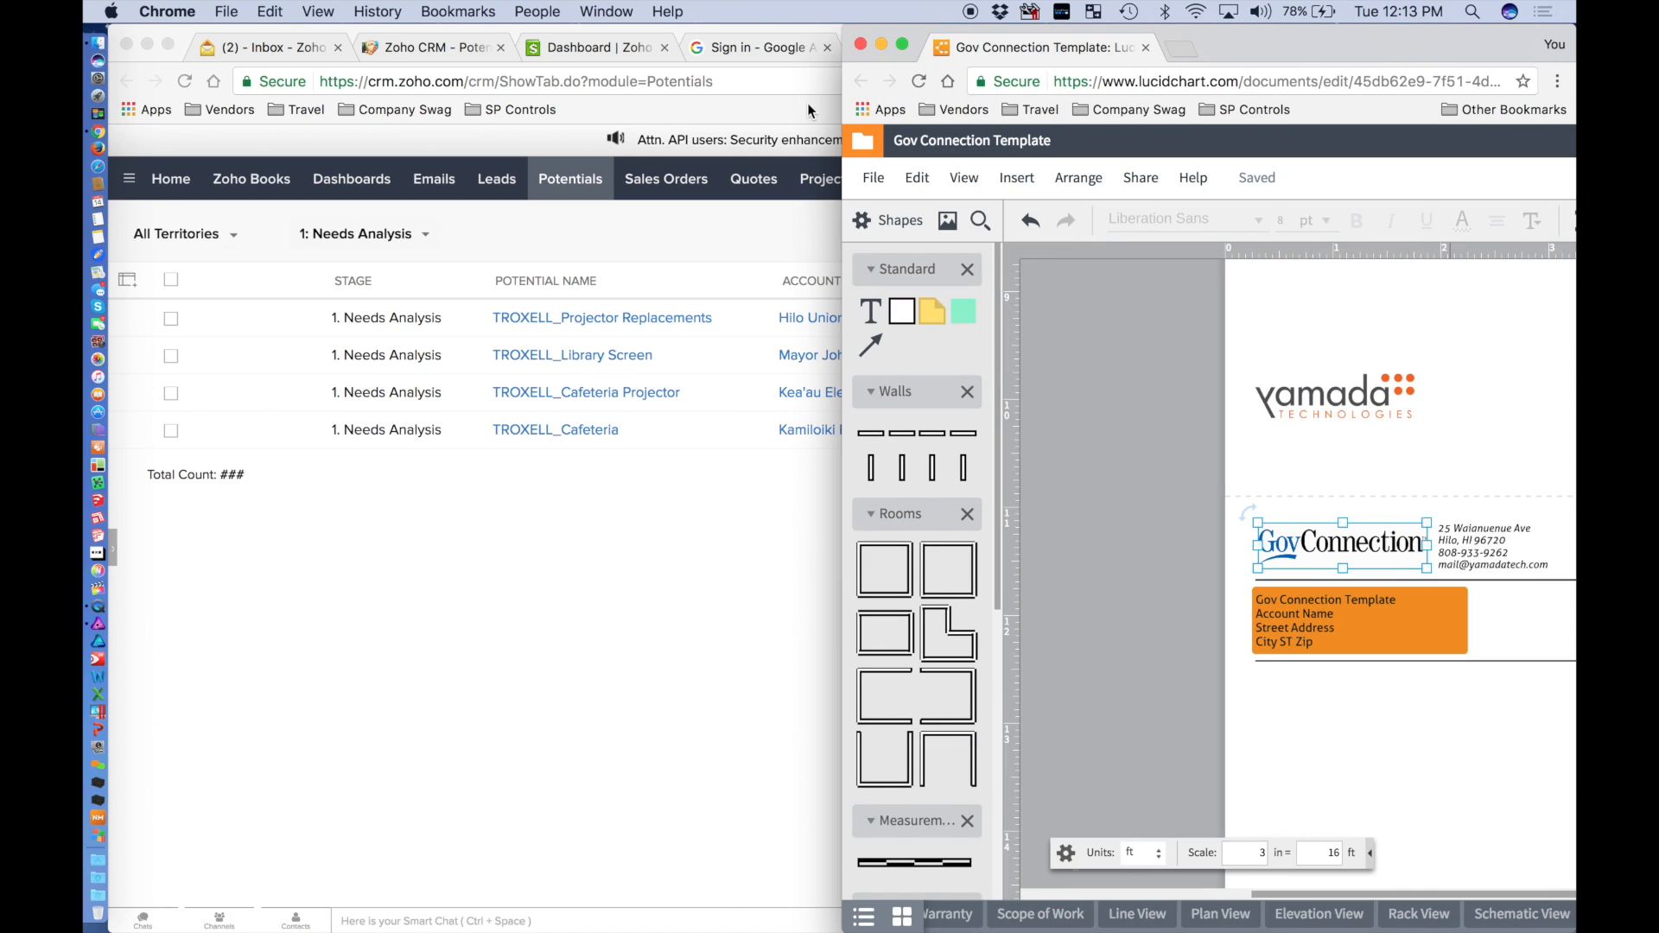
Split the Zoho contact page into its own window, minimize it, and focus Lucidchart.
{"action": "left_click", "coordinate": [432, 48]}
{"action": "left_click_drag", "start_coordinate": [456, 61], "coordinate": [87, 337]}
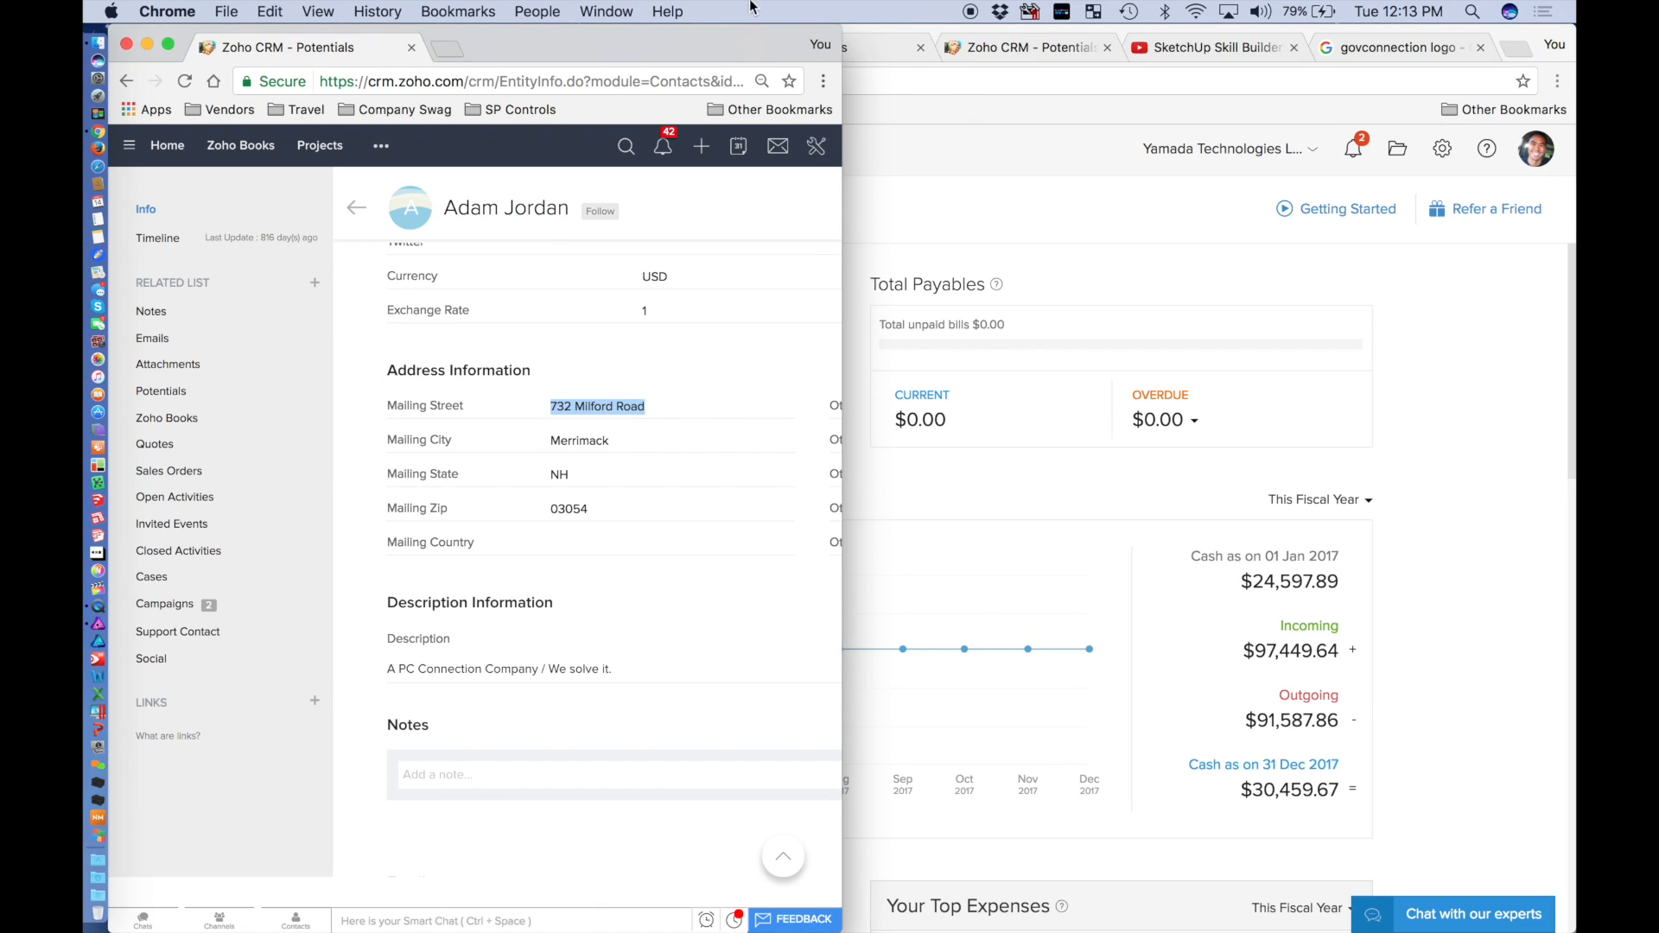
{"action": "left_click", "coordinate": [594, 11]}
{"action": "left_click", "coordinate": [605, 32]}
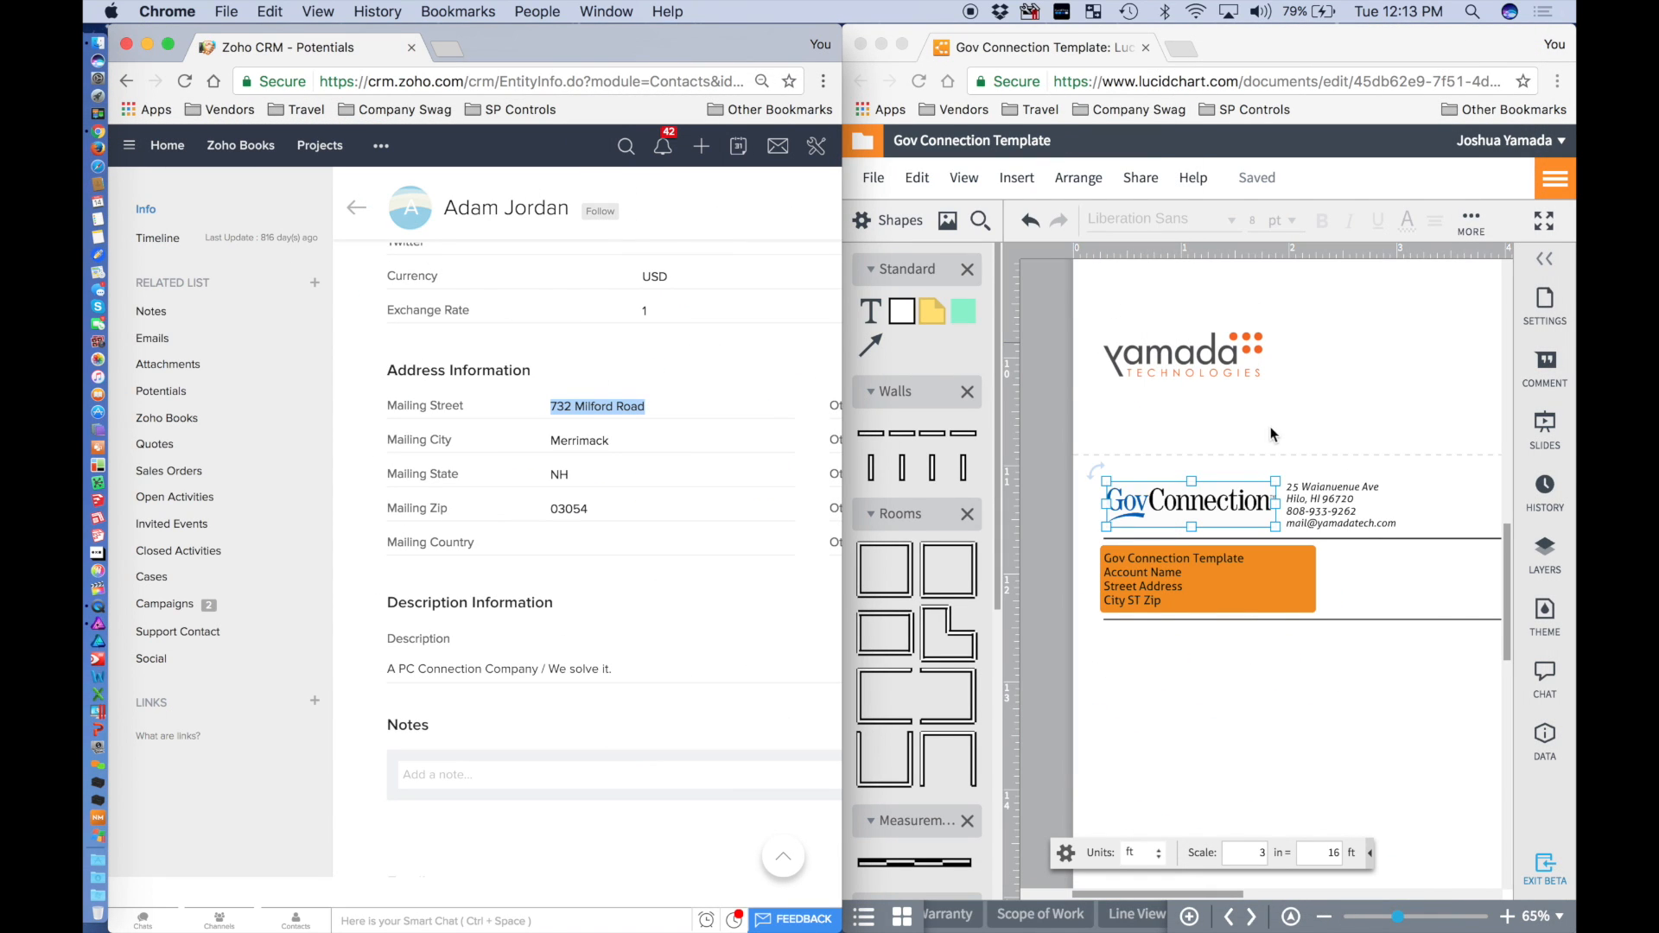
{"action": "left_click", "coordinate": [1353, 495]}
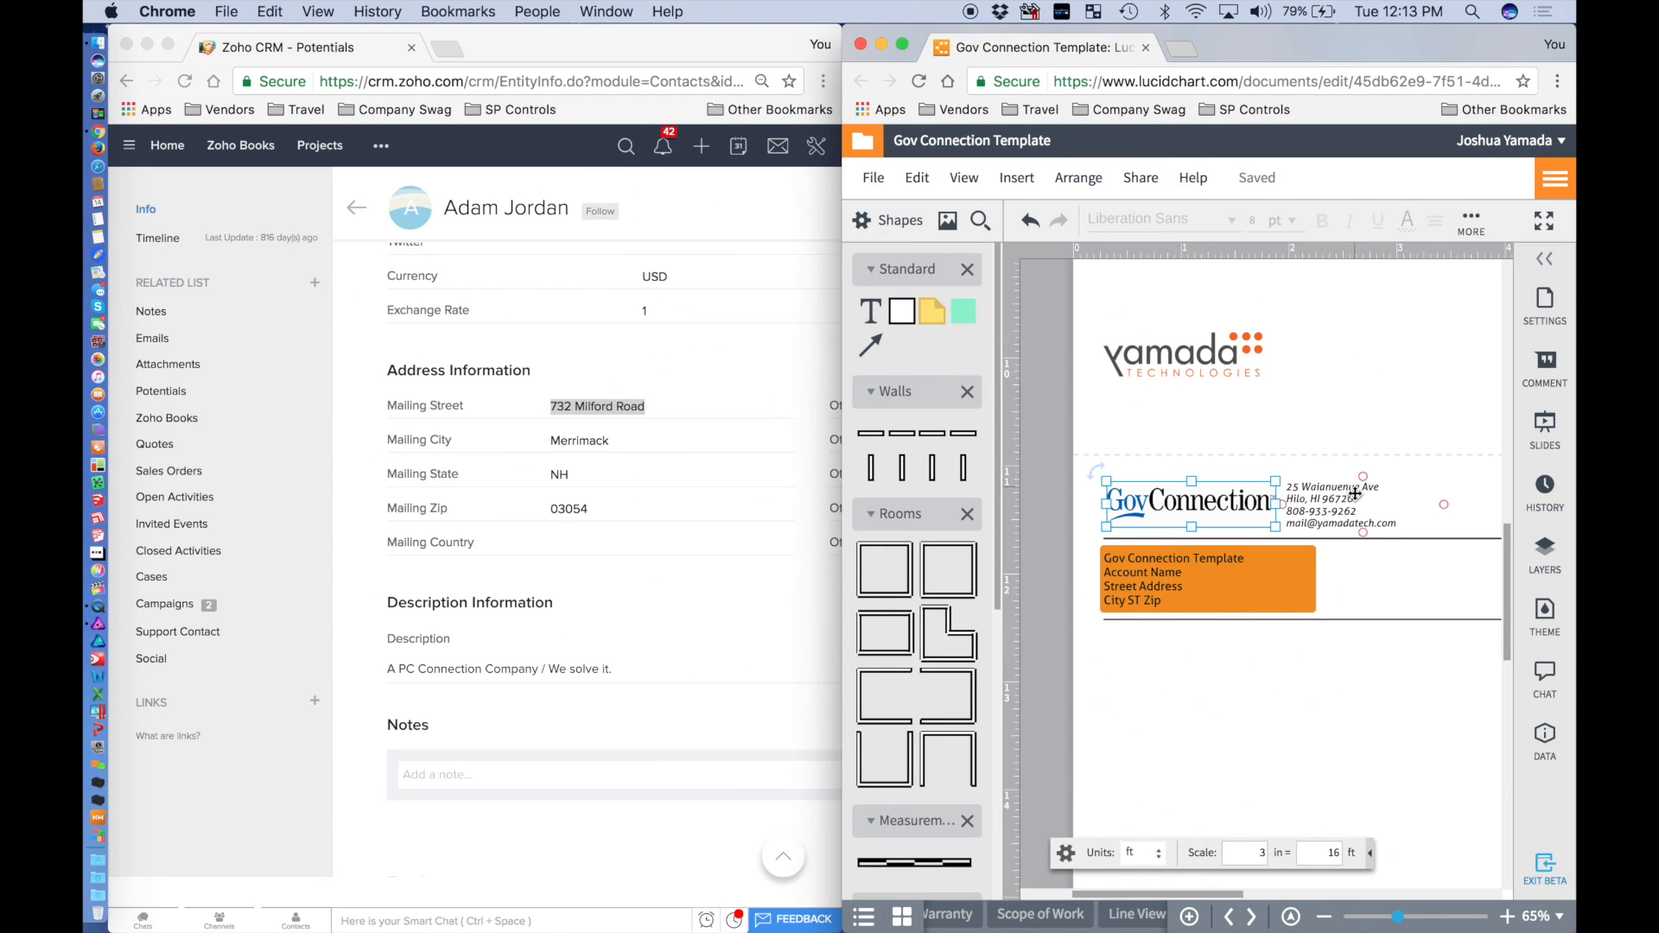
Replace the address lines with the contact's street address and left-align the text.
{"action": "scroll", "coordinate": [1354, 494], "scroll_direction": "up", "scroll_amount": 5}
{"action": "scroll", "coordinate": [1354, 494], "scroll_direction": "up", "scroll_amount": 4}
{"action": "double_click", "coordinate": [1341, 492]}
{"action": "left_click", "coordinate": [1383, 510]}
{"action": "left_click_drag", "start_coordinate": [1397, 522], "coordinate": [1151, 439]}
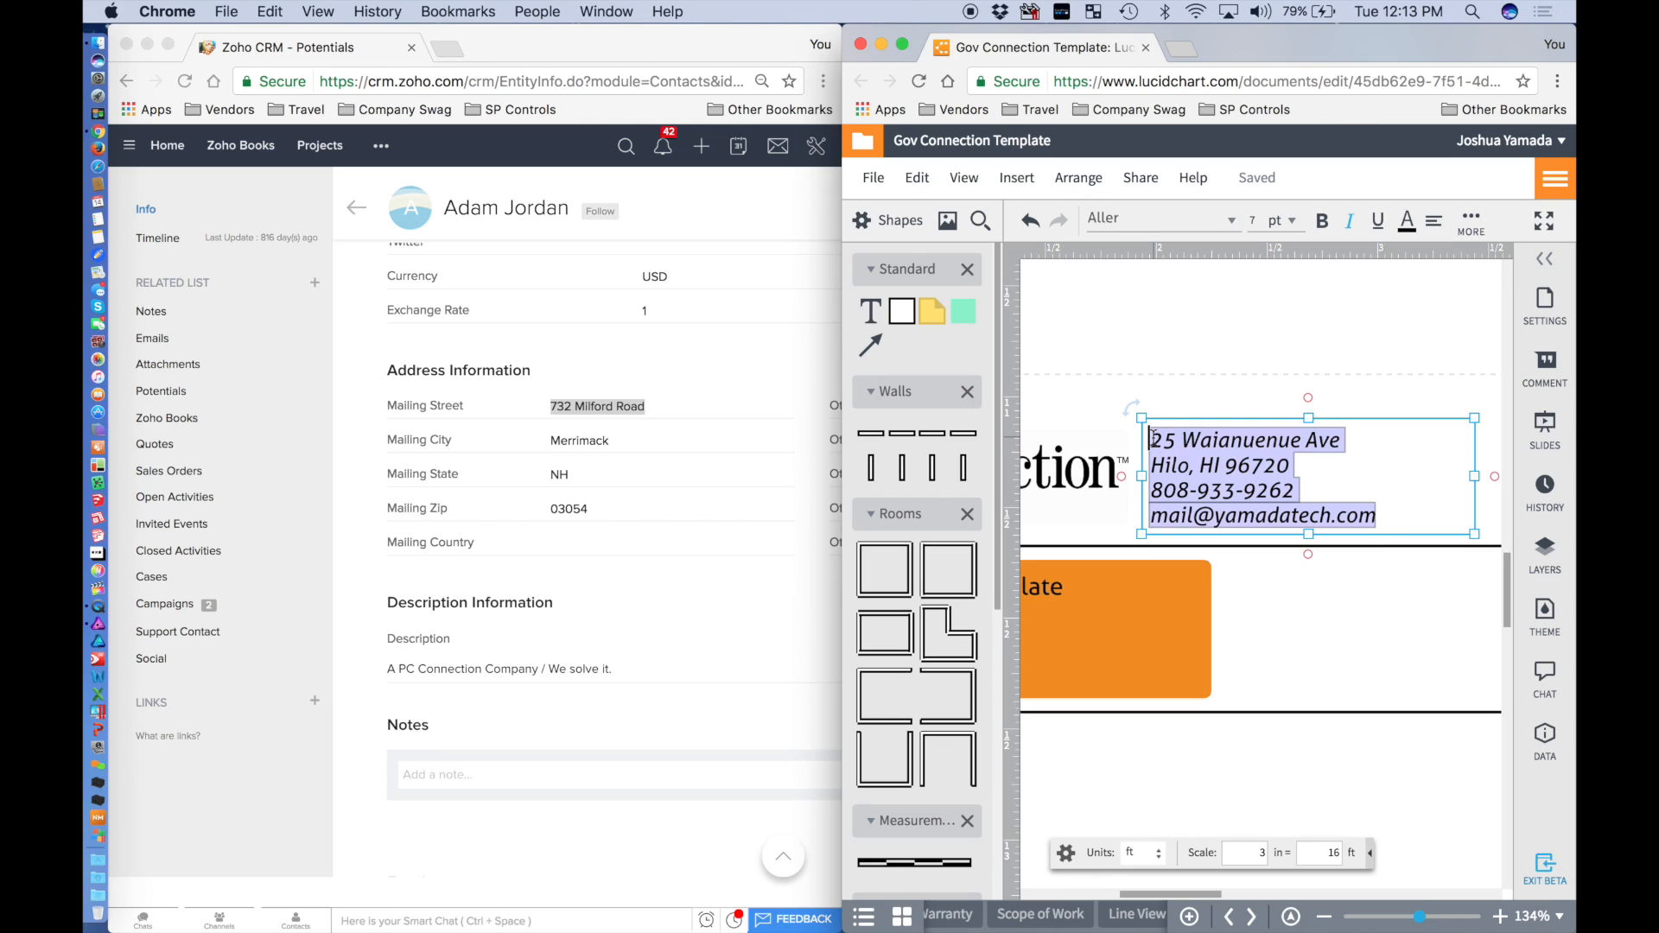
{"action": "type", "text": "7"}
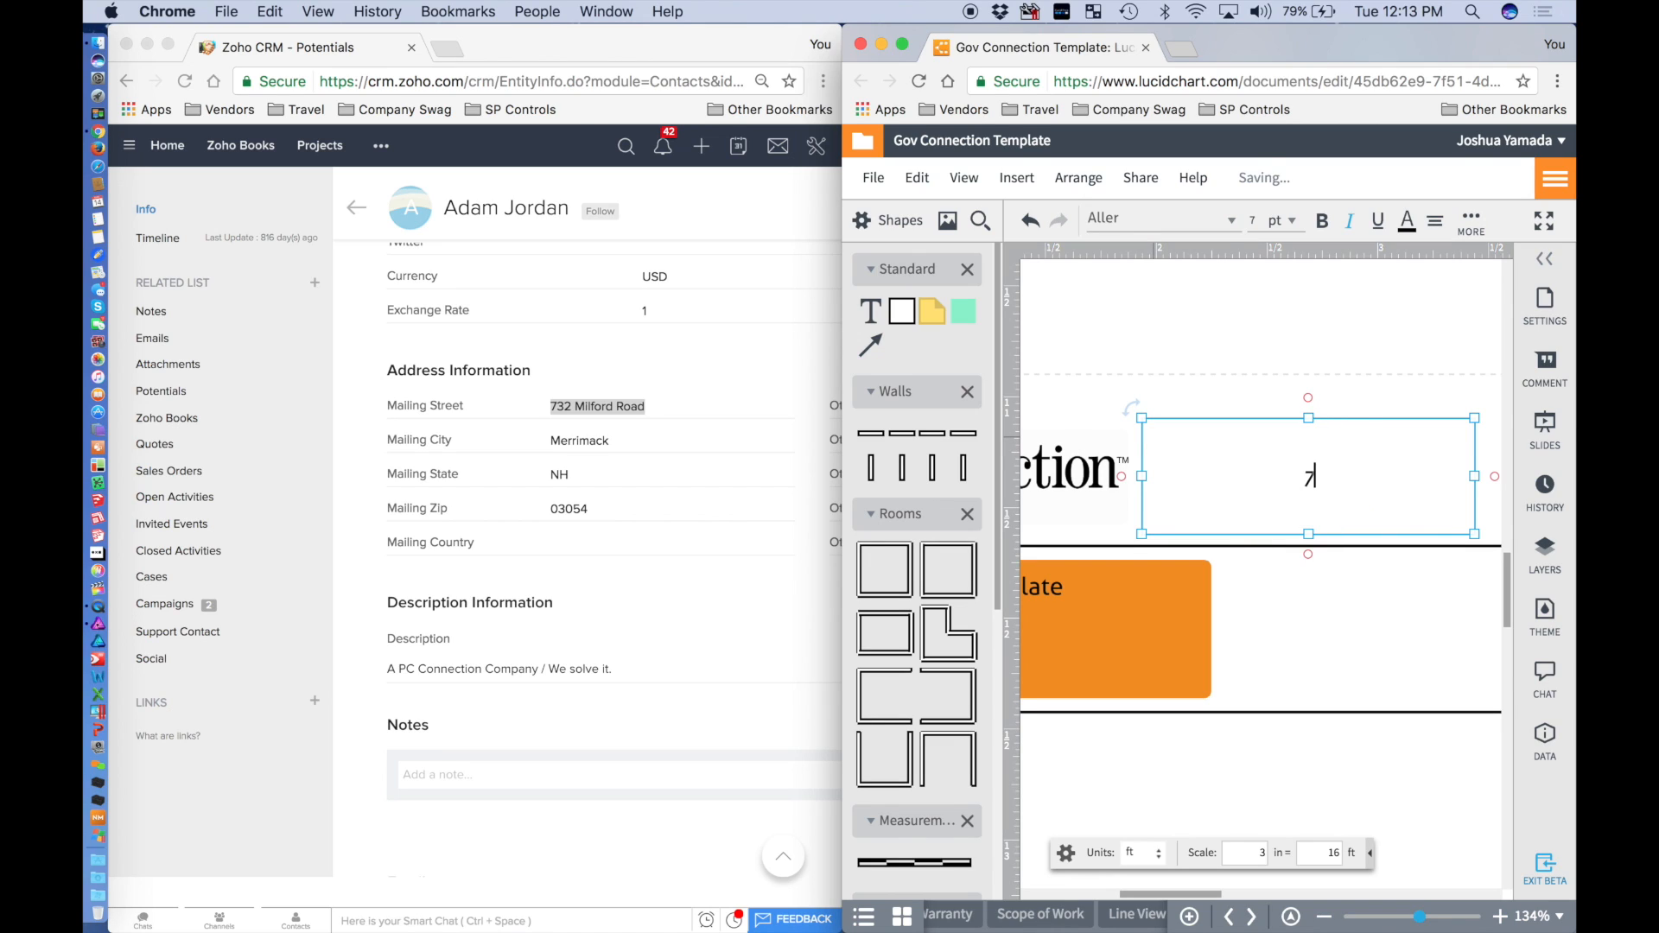
{"action": "type", "text": "32 Milford Road"}
{"action": "key", "text": "ctrl+a"}
{"action": "left_click", "coordinate": [1435, 221]}
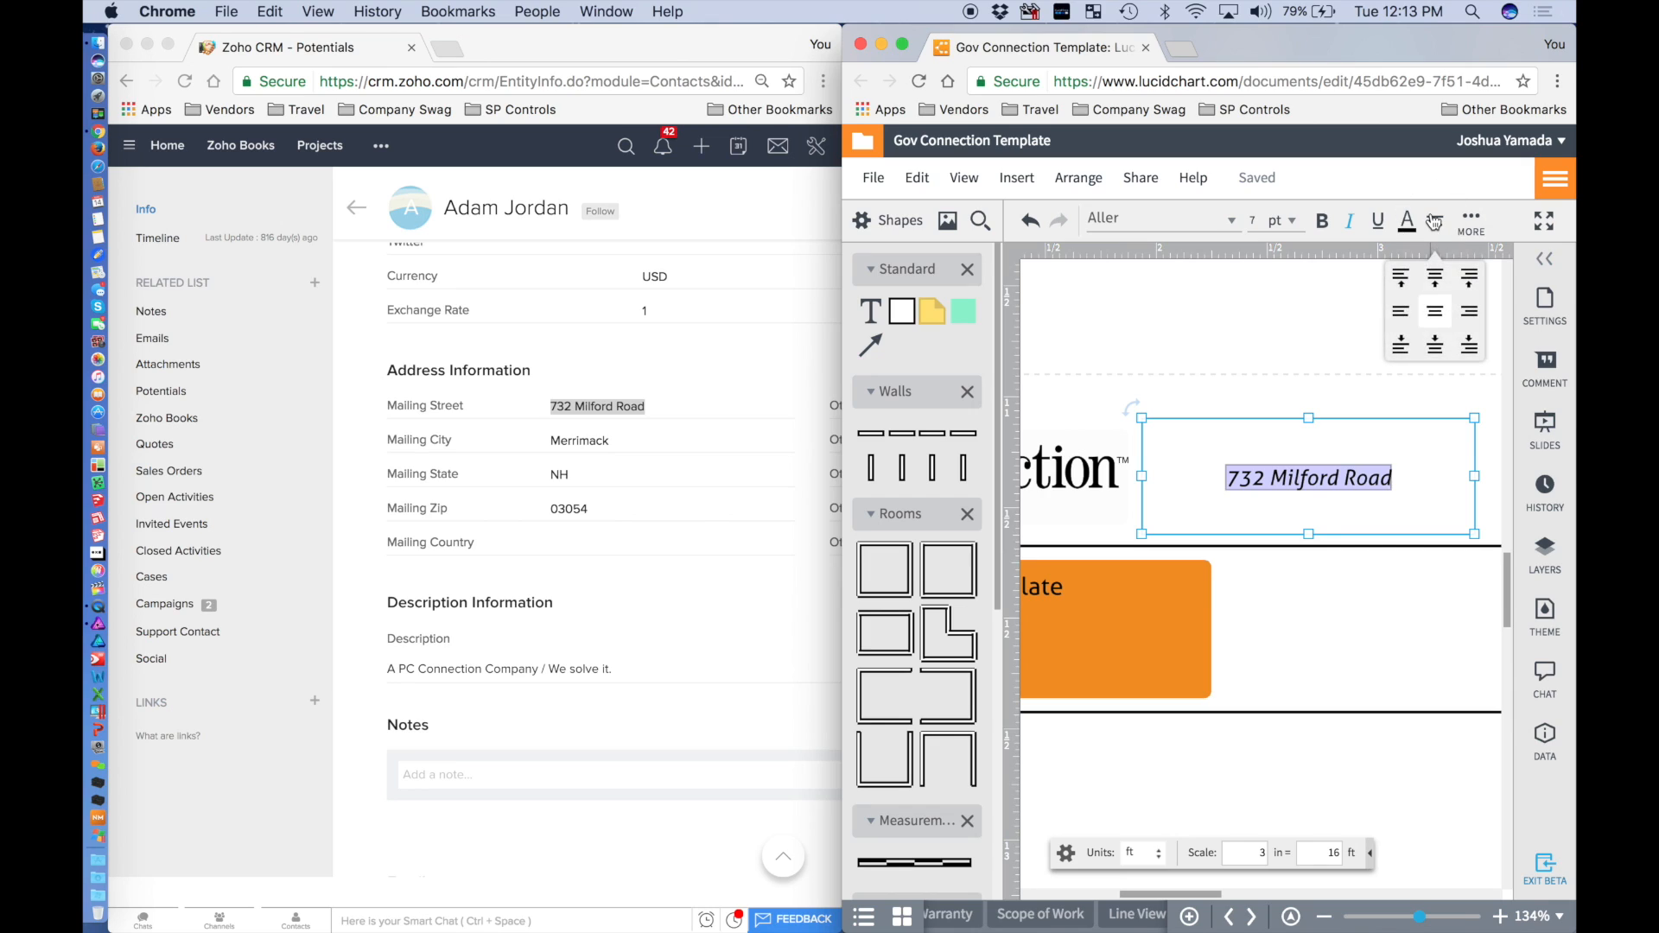
{"action": "left_click", "coordinate": [1401, 311]}
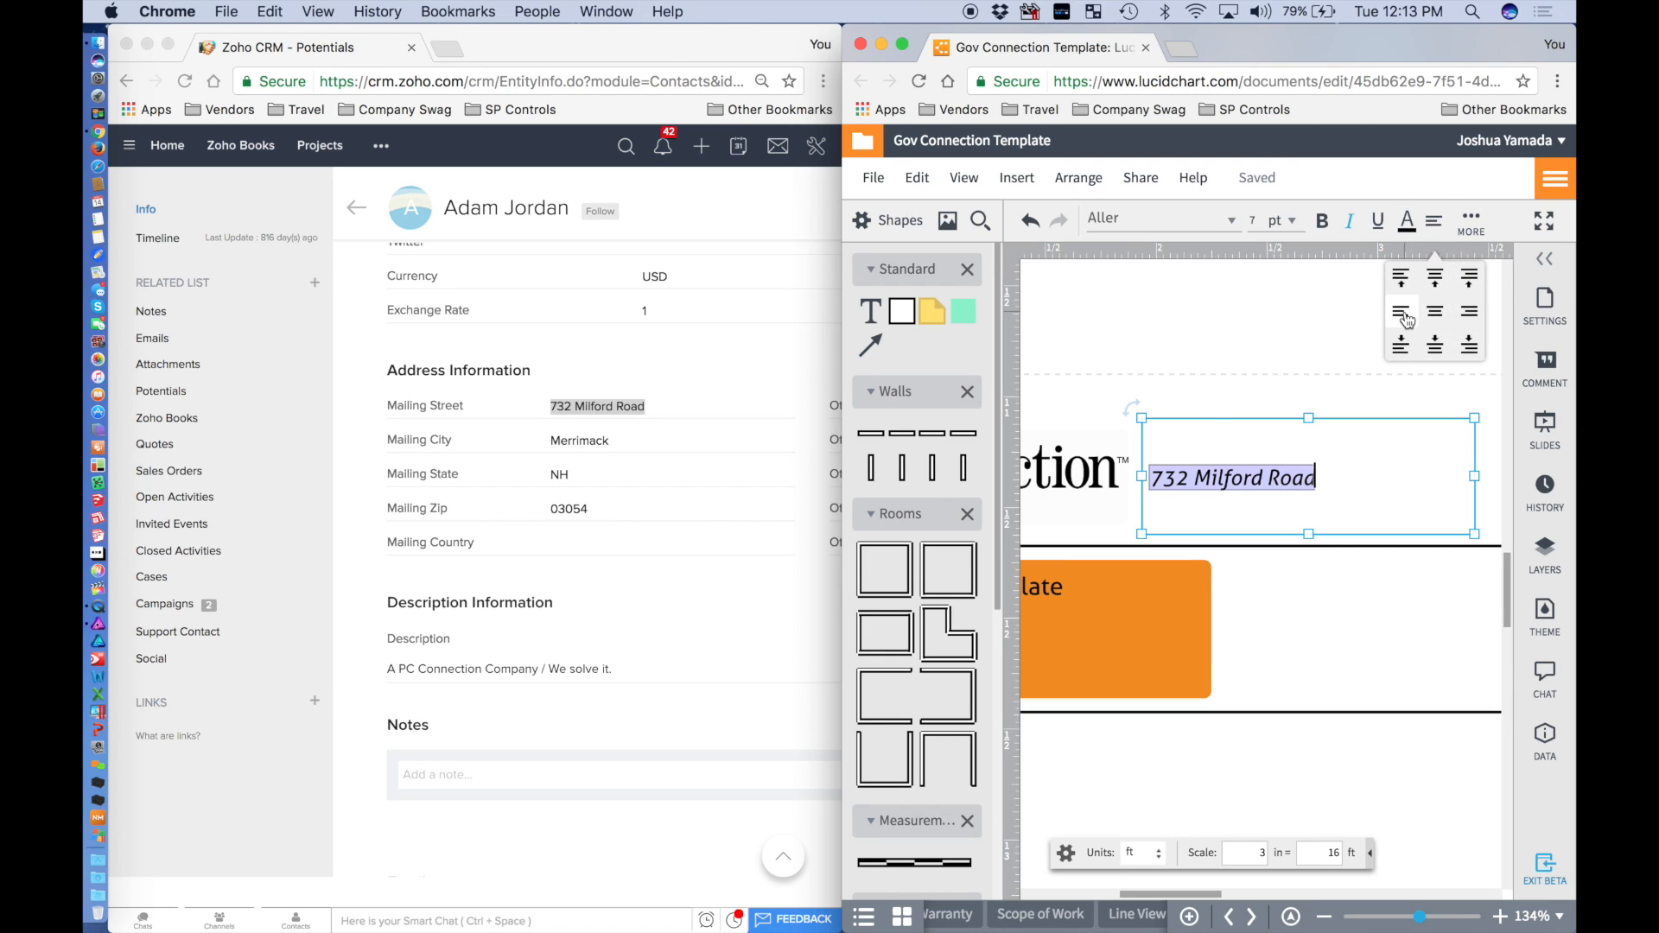
{"action": "left_click", "coordinate": [1331, 475]}
Start a city line, then undo back to the original address block.
{"action": "key", "text": "Return"}
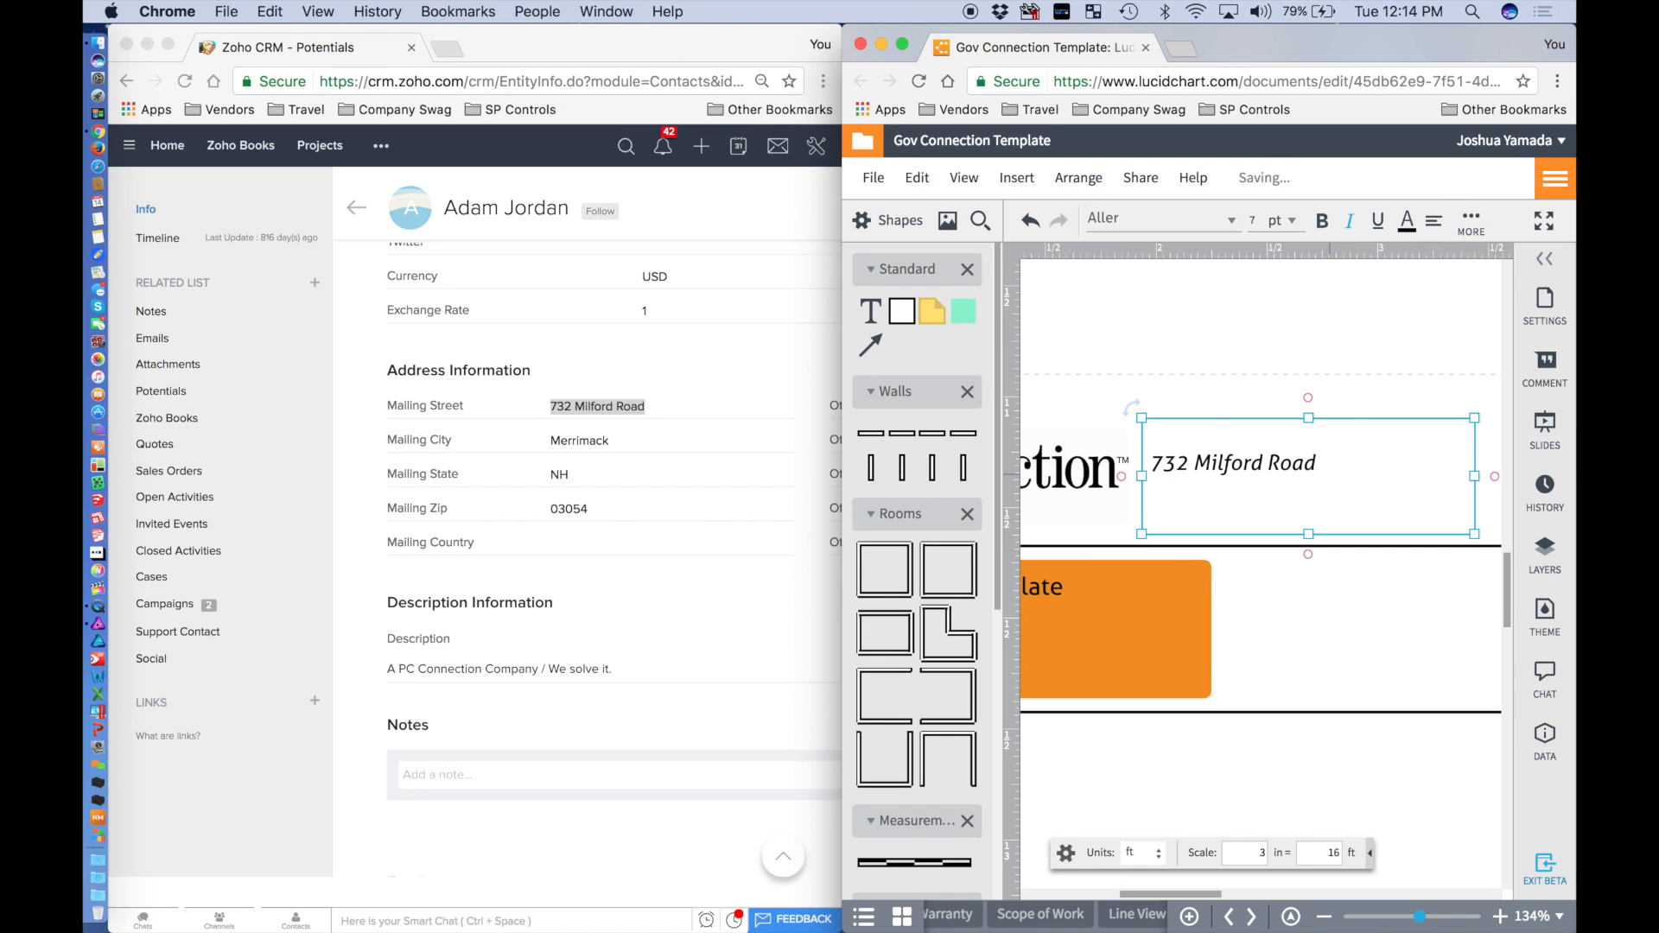
{"action": "type", "text": "Merrimack, NH"}
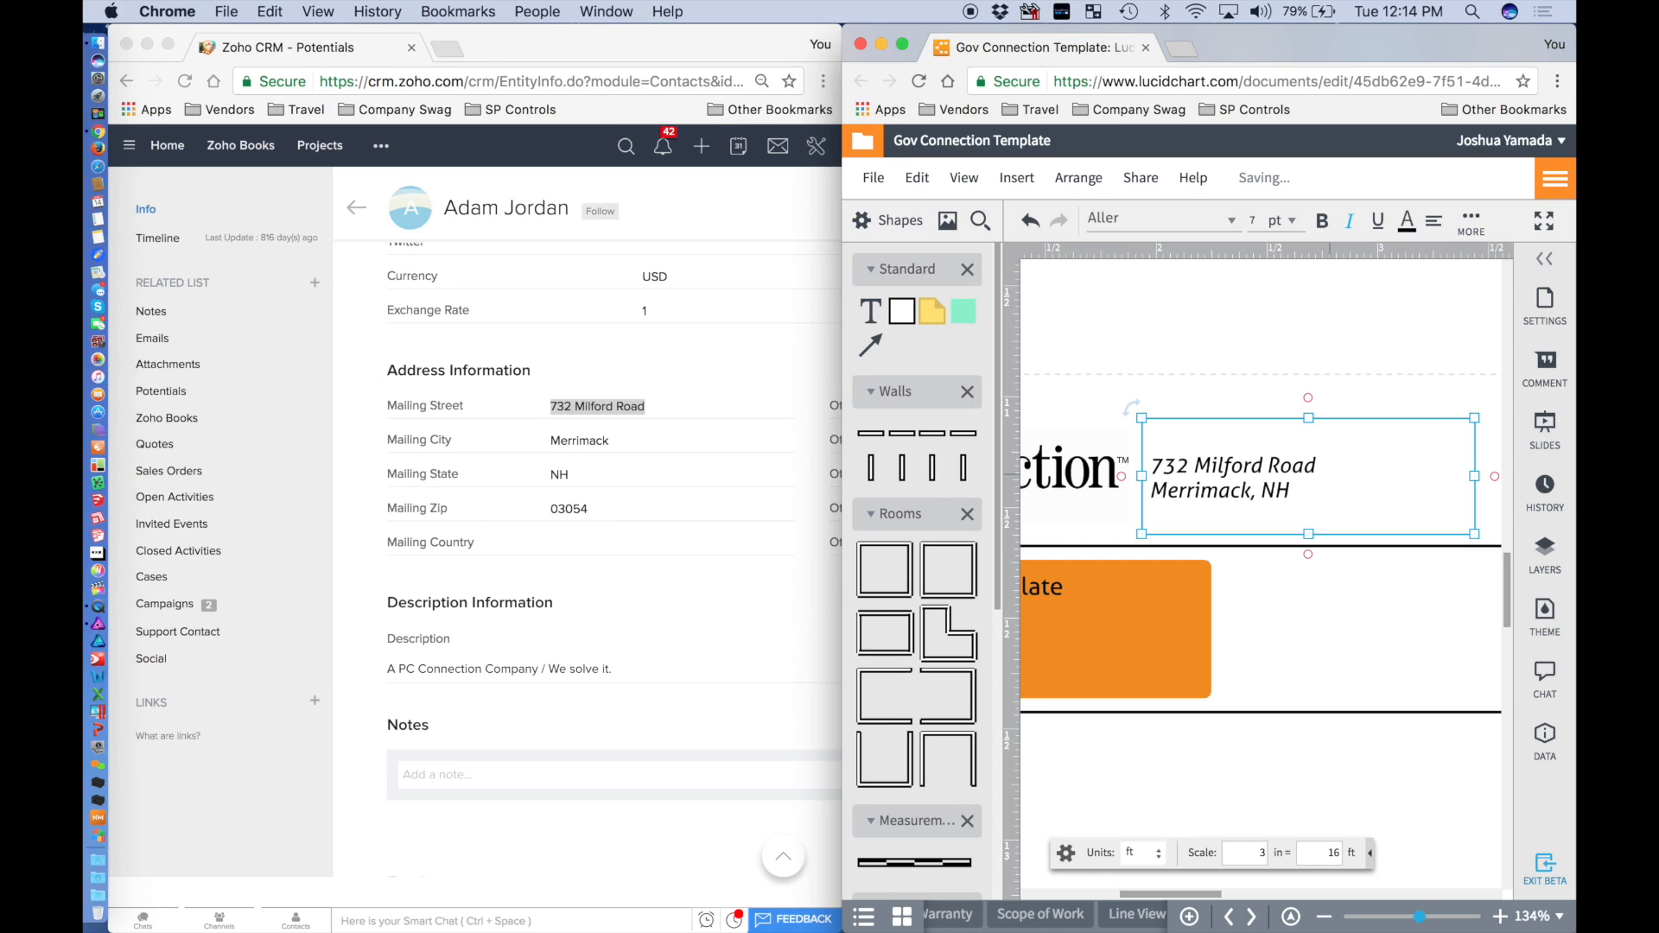
{"action": "key", "text": "BackSpace"}
{"action": "key", "text": "BackSpace"}
{"action": "key", "text": "BackSpace"}
{"action": "key", "text": "BackSpace"}
{"action": "key", "text": "BackSpace"}
{"action": "key", "text": "BackSpace"}
{"action": "key", "text": "BackSpace"}
{"action": "key", "text": "BackSpace"}
{"action": "key", "text": "BackSpace"}
{"action": "key", "text": "BackSpace"}
{"action": "key", "text": "BackSpace"}
{"action": "key", "text": "BackSpace"}
{"action": "key", "text": "BackSpace"}
{"action": "key", "text": "BackSpace"}
{"action": "key", "text": "BackSpace"}
{"action": "key", "text": "BackSpace"}
{"action": "key", "text": "BackSpace"}
{"action": "key", "text": "BackSpace"}
{"action": "key", "text": "BackSpace"}
{"action": "key", "text": "BackSpace"}
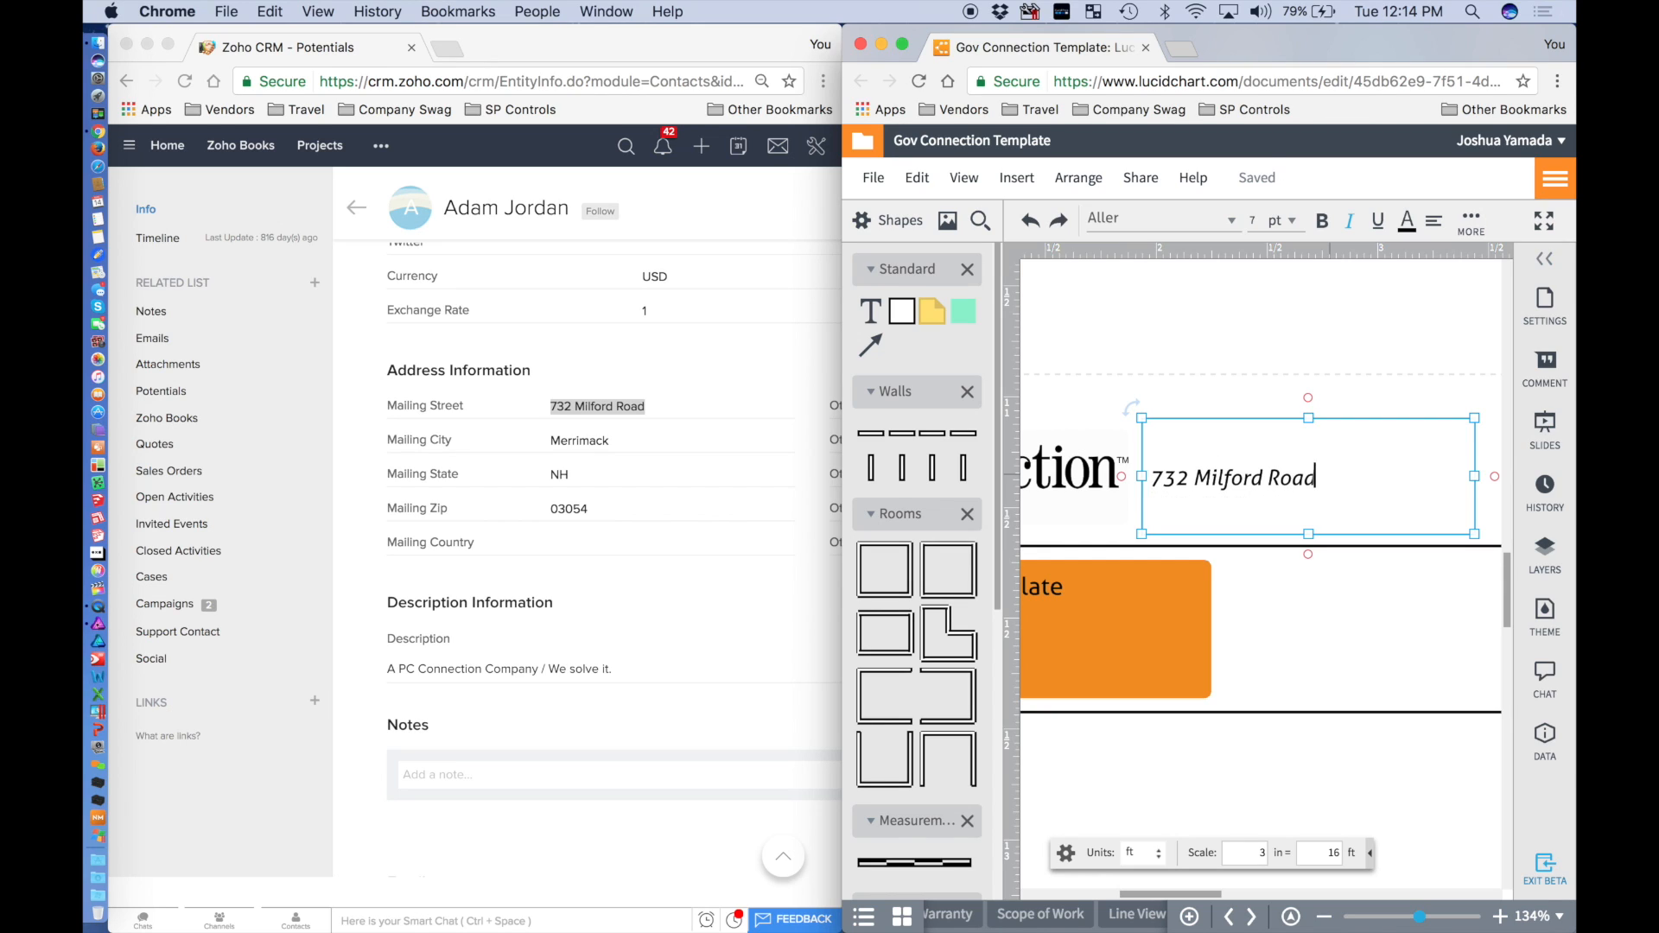
{"action": "key", "text": "super+v"}
{"action": "key", "text": "super+a"}
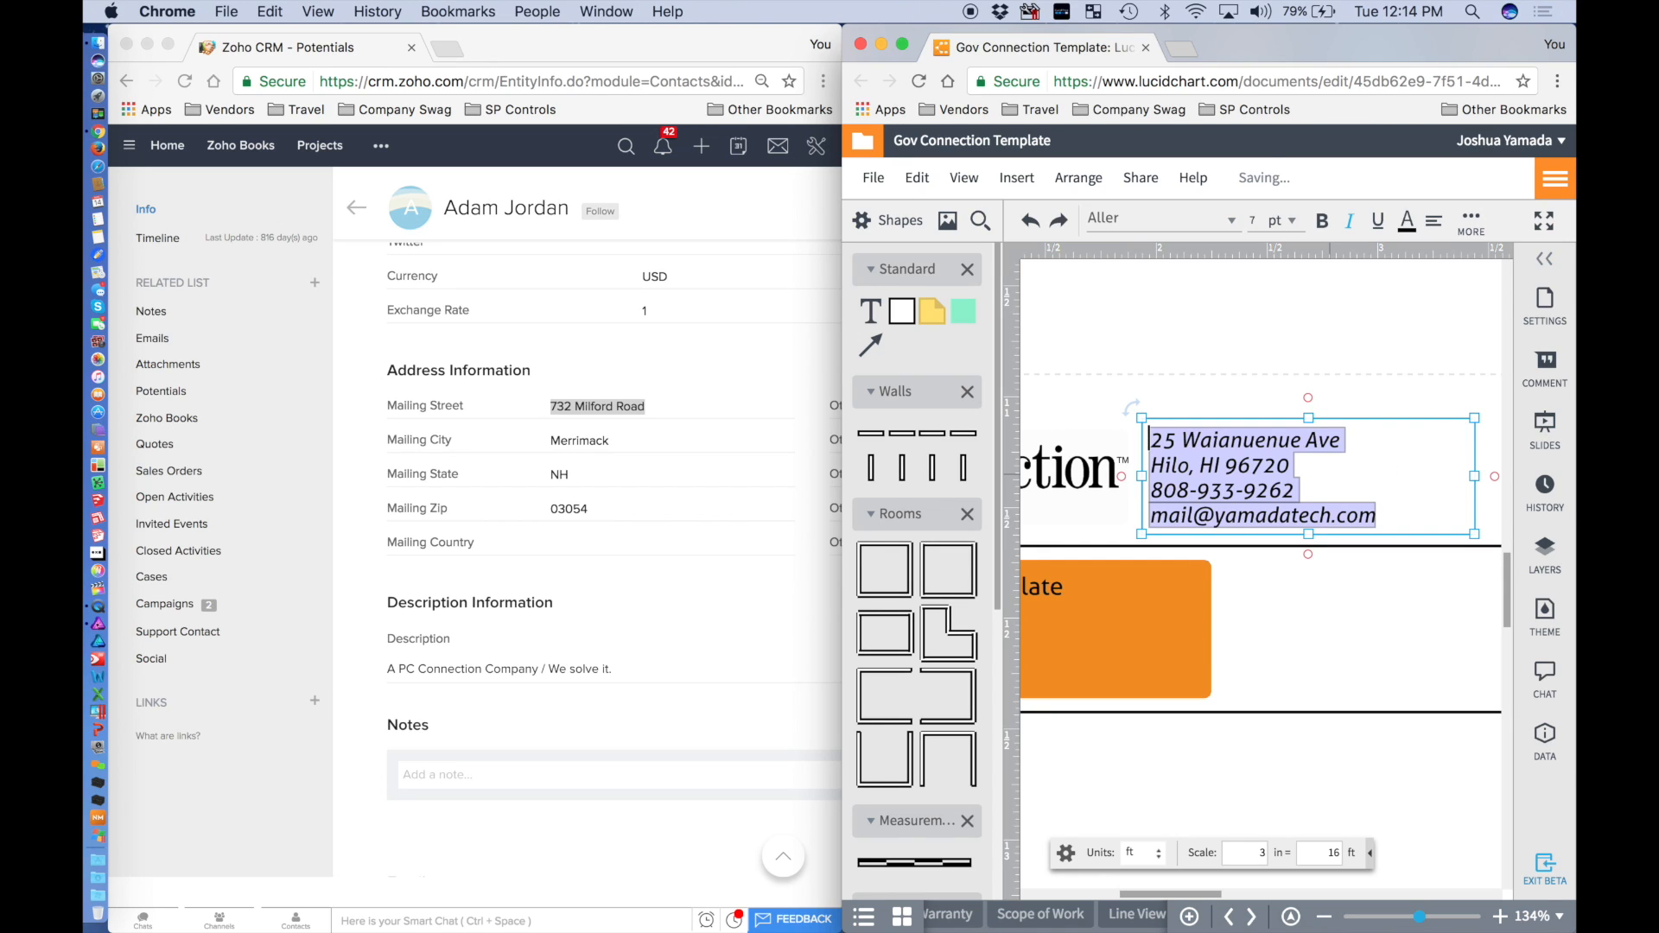
{"action": "left_click", "coordinate": [1338, 475]}
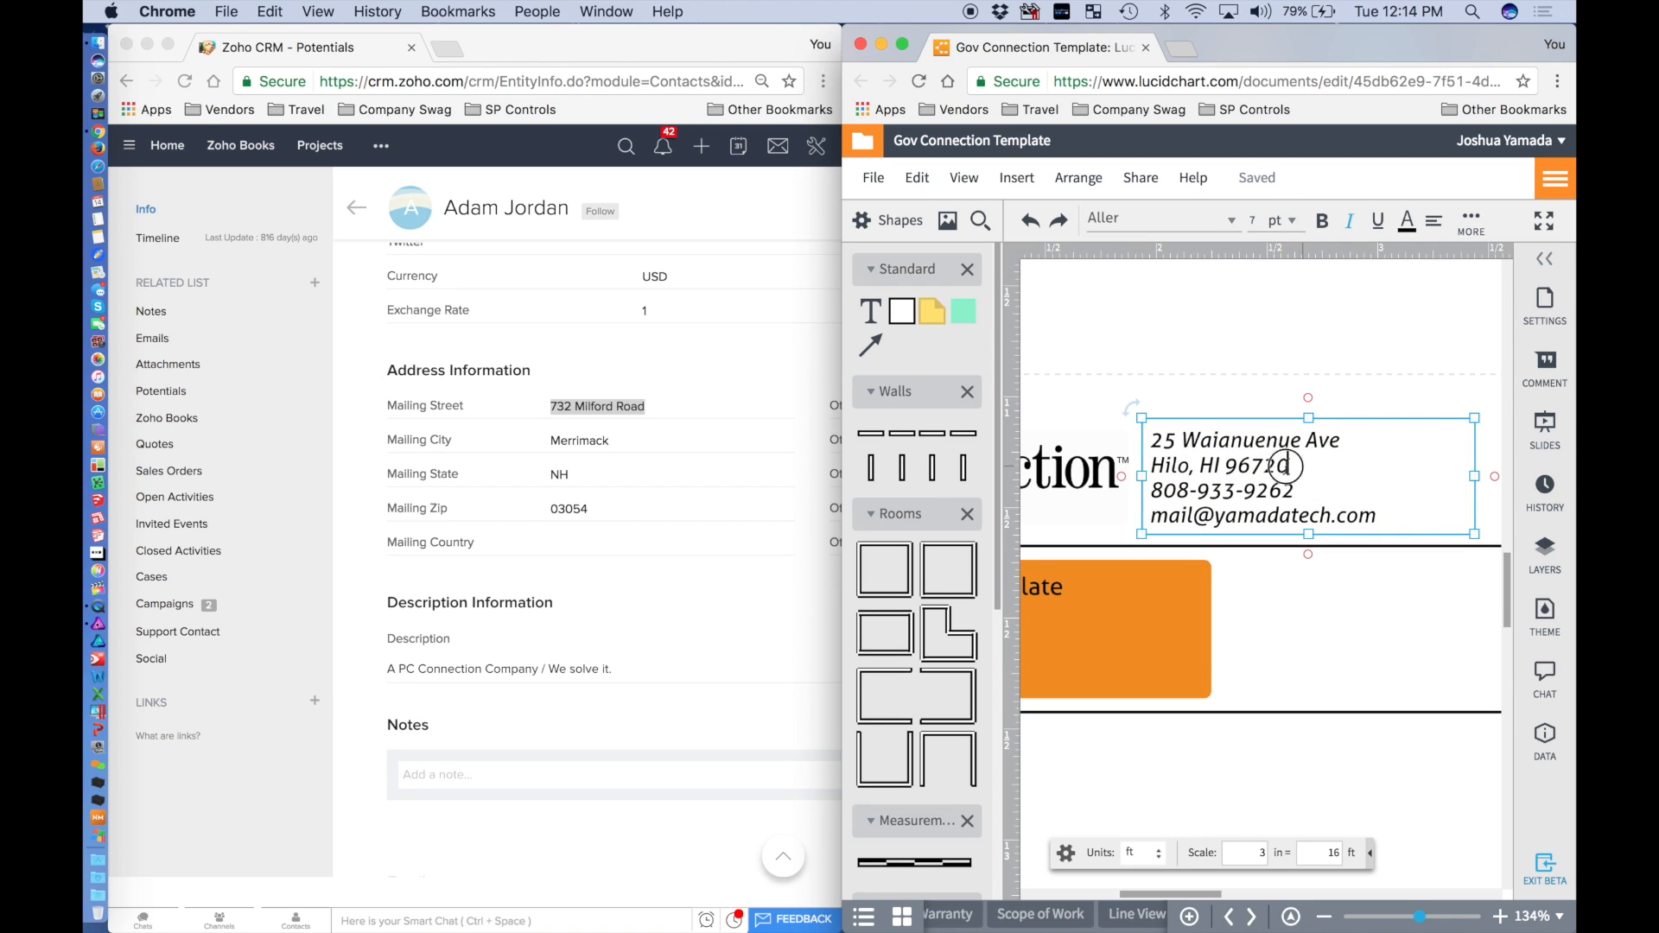
Replace the first two address lines with the contact's street and city, state and ZIP.
{"action": "left_click_drag", "start_coordinate": [1296, 467], "coordinate": [1121, 437]}
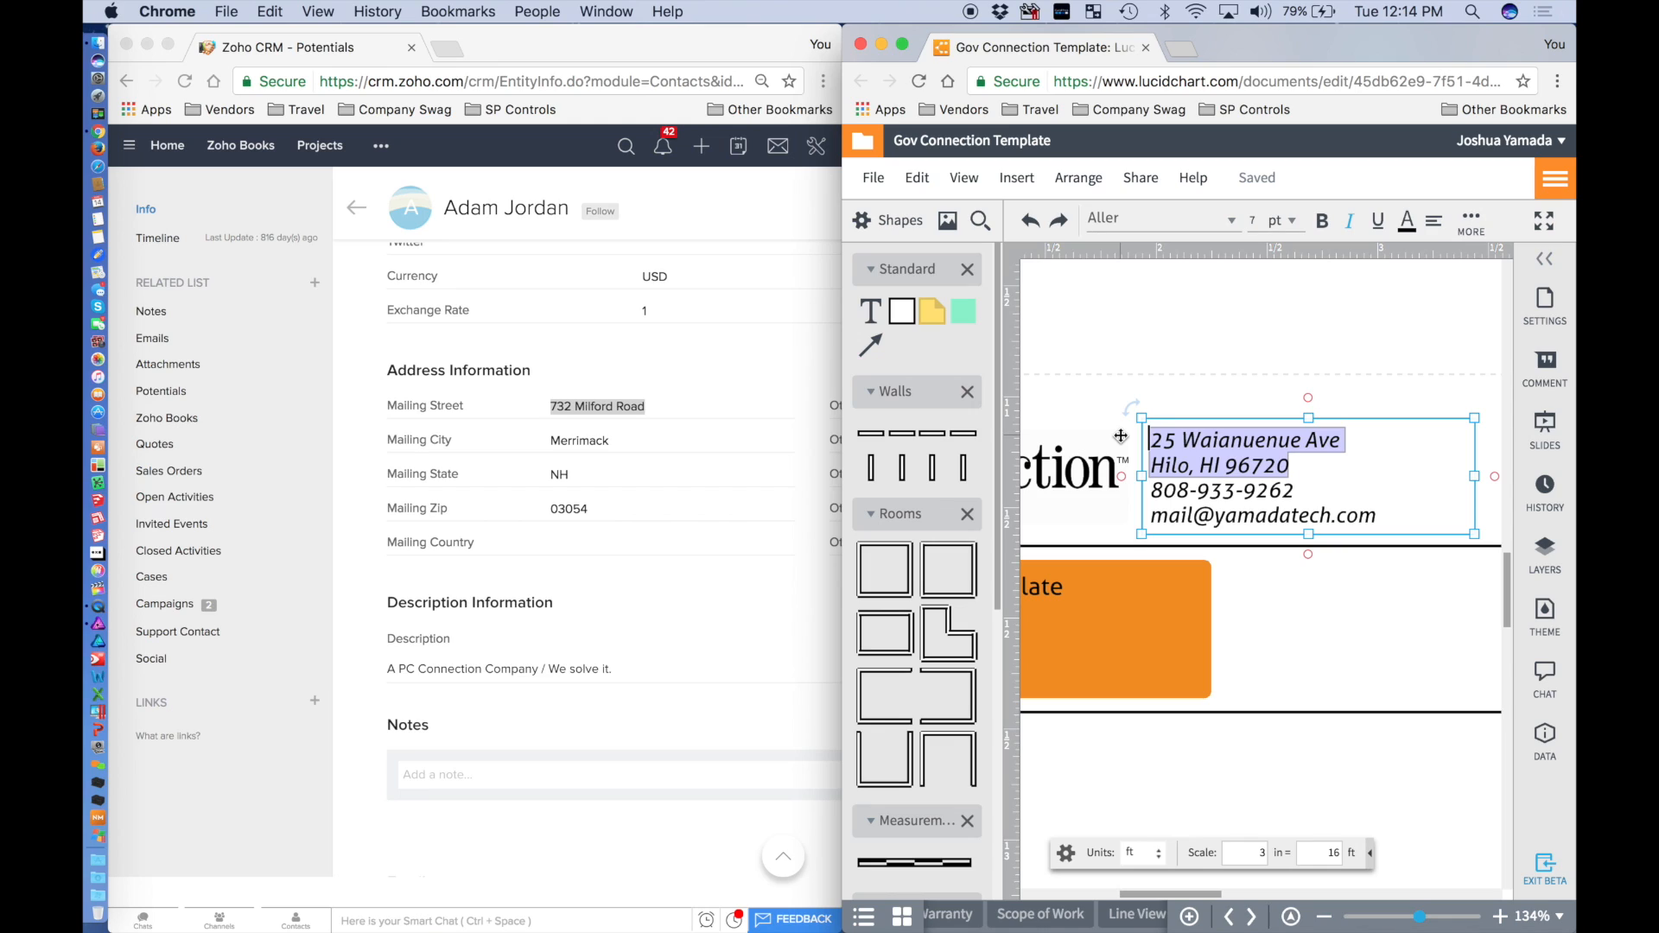
{"action": "type", "text": "732 Milford Road"}
{"action": "key", "text": "Return"}
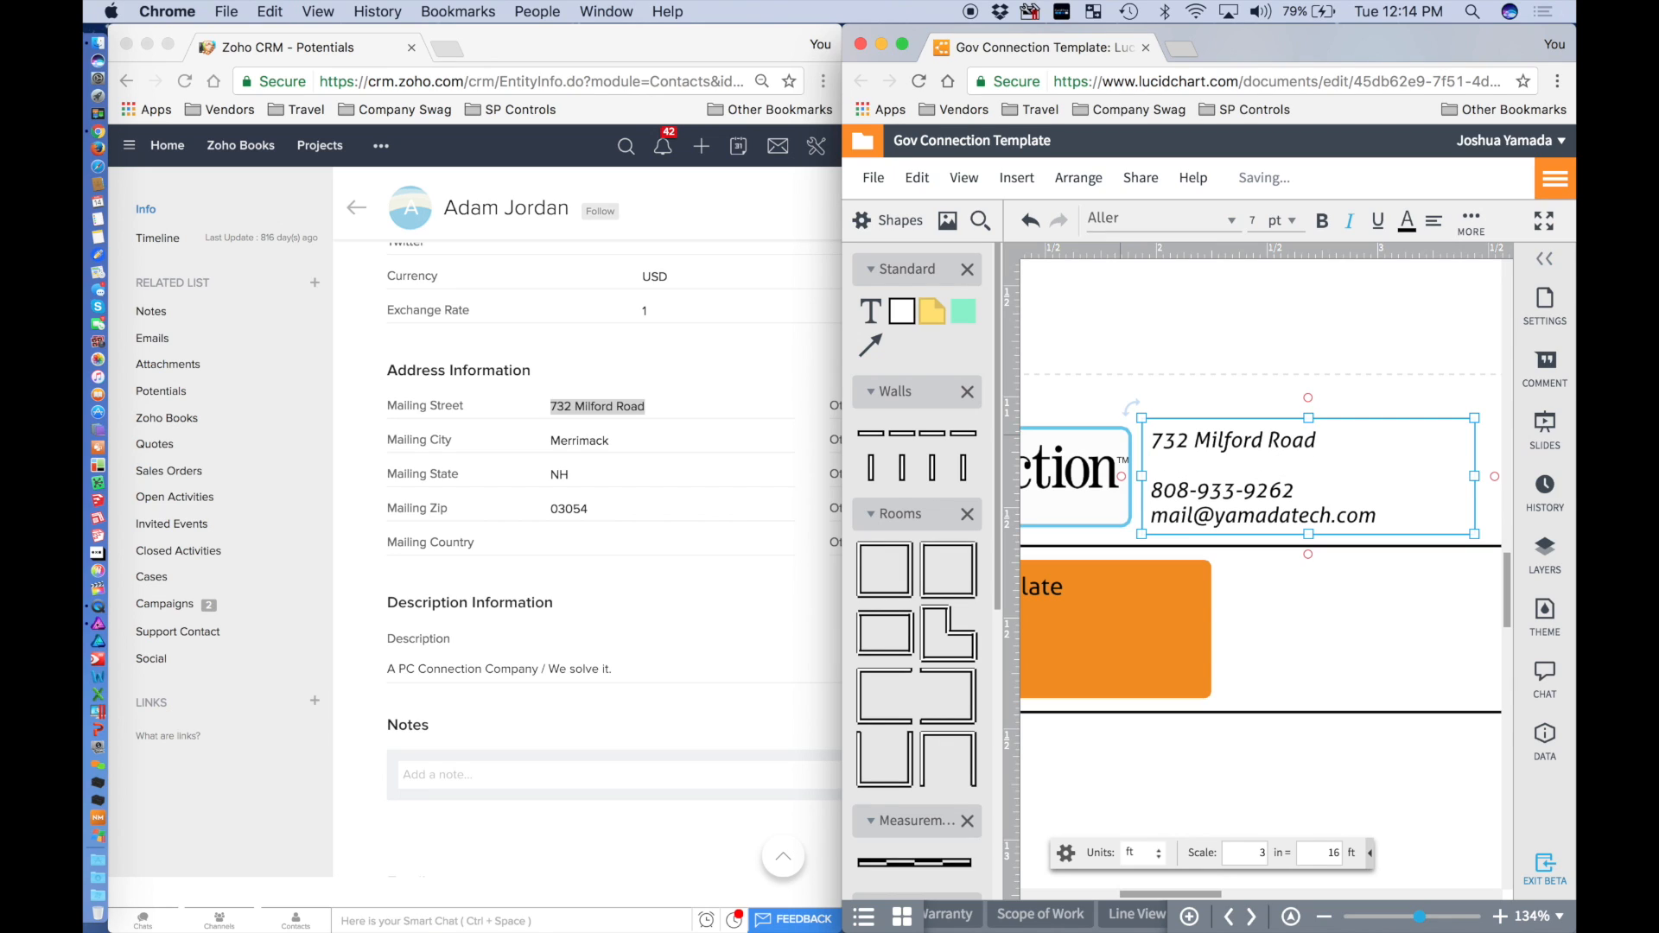
{"action": "type", "text": "Milfo"}
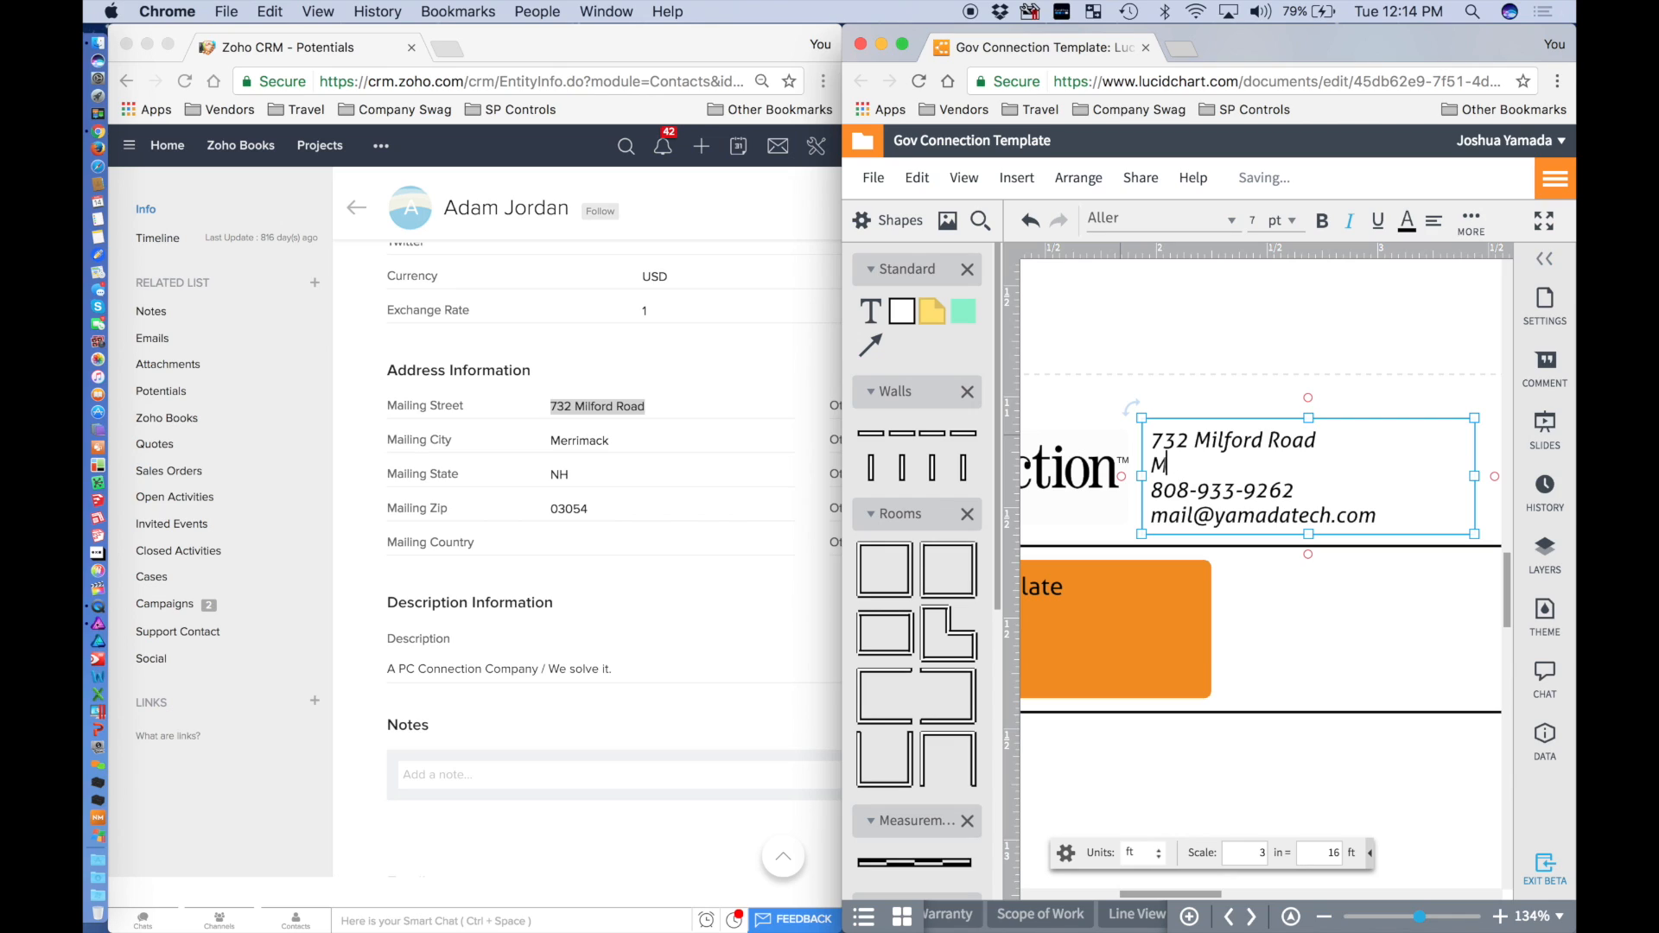
{"action": "type", "text": "rd Road Merrimac"}
{"action": "type", "text": "k,"}
{"action": "type", "text": " NH"}
{"action": "type", "text": " 0"}
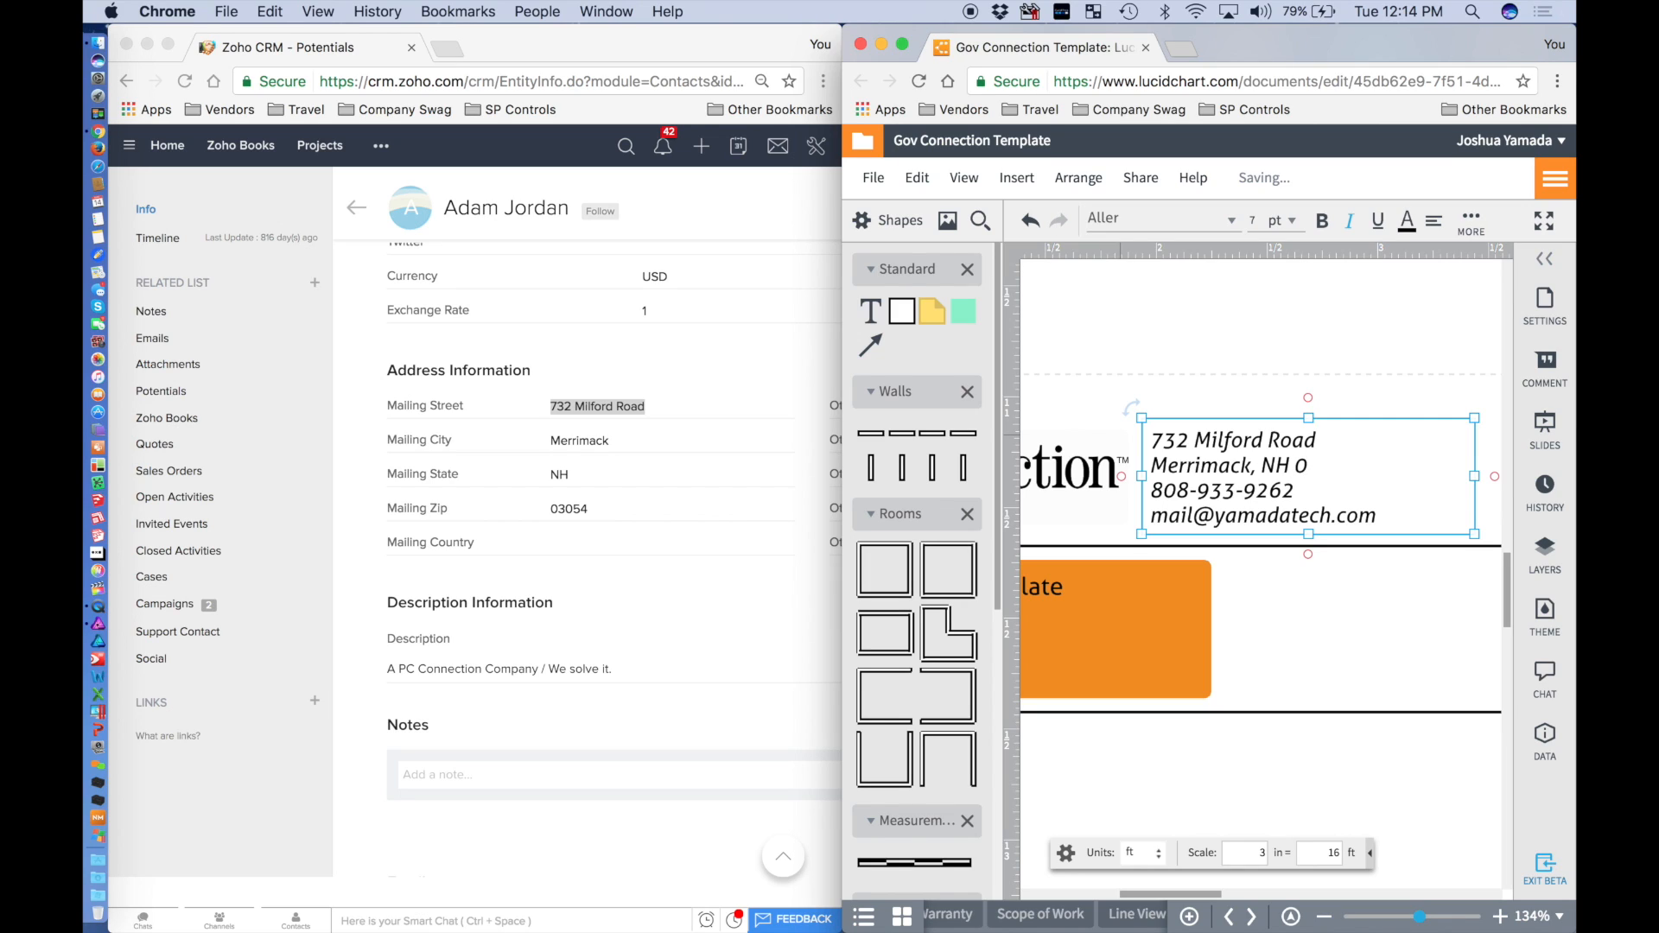
{"action": "type", "text": "305"}
Check the Zoho record and replace the old phone line with the contact's phone number.
{"action": "left_click", "coordinate": [660, 601]}
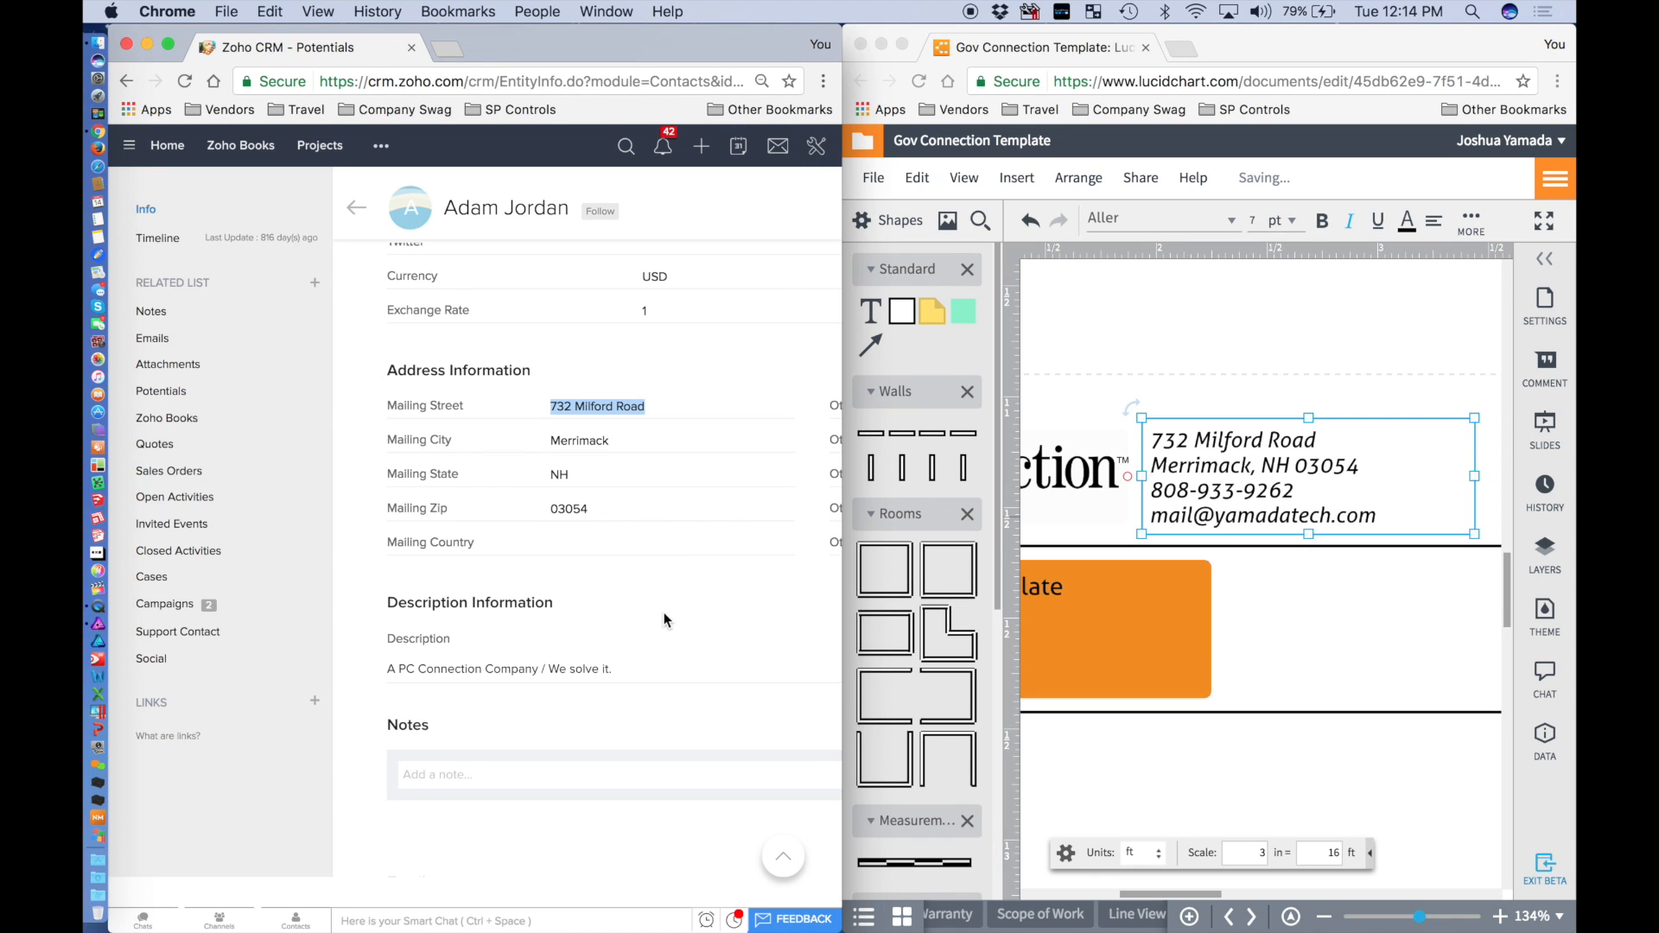
{"action": "scroll", "coordinate": [663, 610], "scroll_direction": "up", "scroll_amount": 5}
{"action": "scroll", "coordinate": [663, 614], "scroll_direction": "up", "scroll_amount": 2}
{"action": "scroll", "coordinate": [663, 615], "scroll_direction": "left", "scroll_amount": 5}
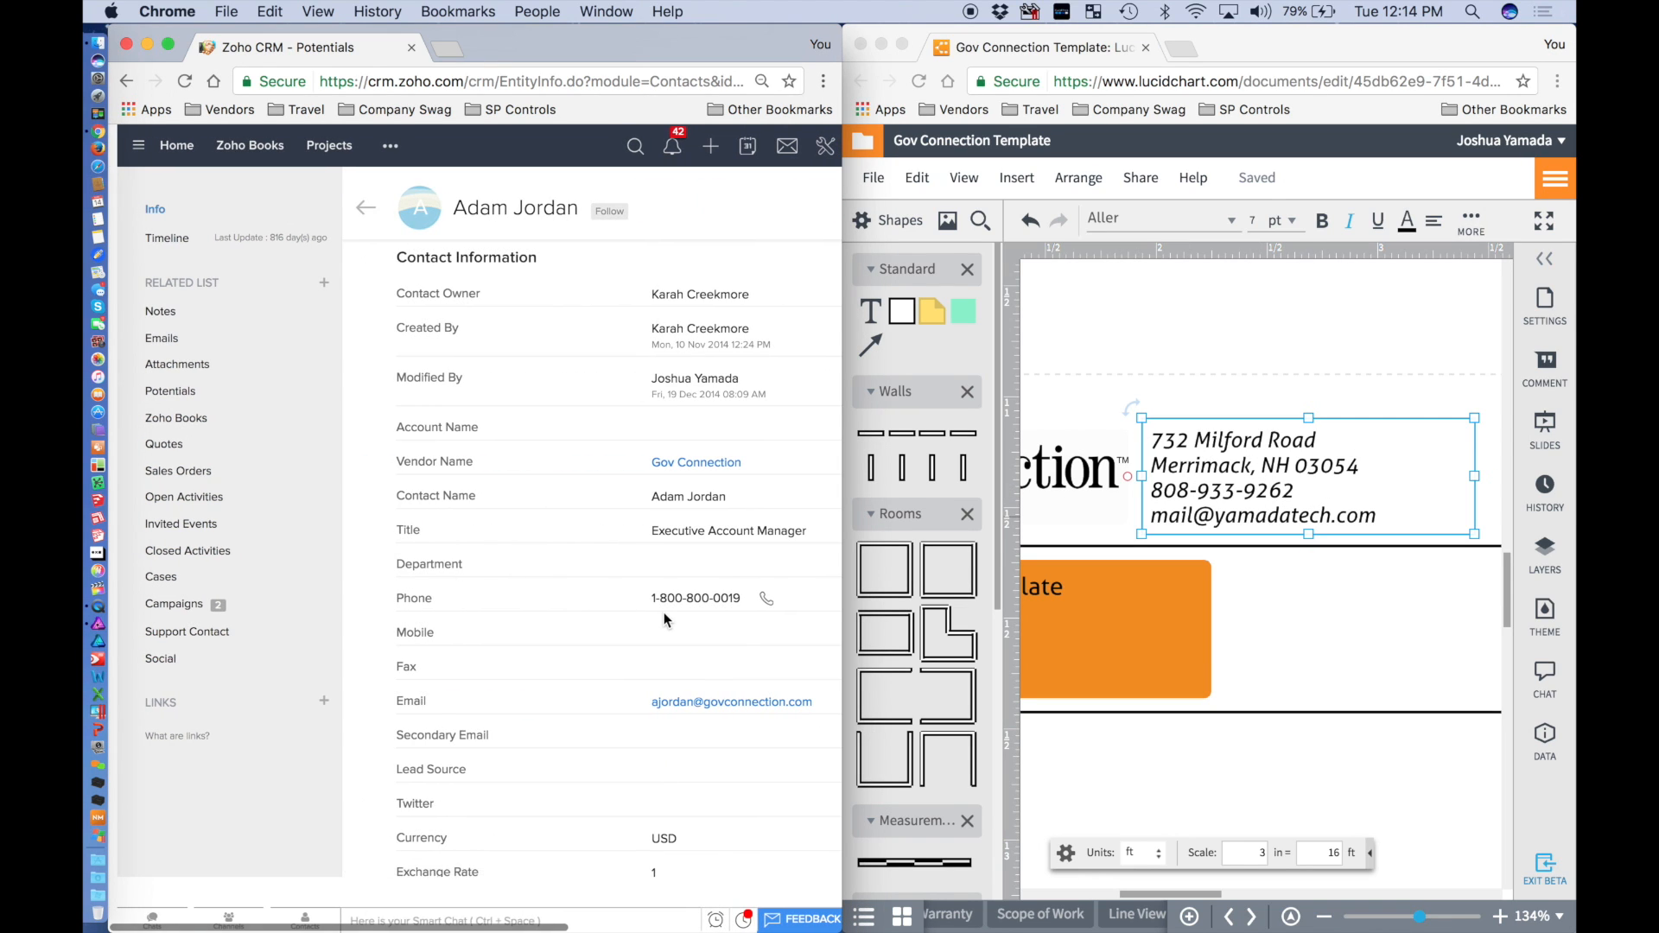
{"action": "scroll", "coordinate": [664, 615], "scroll_direction": "right", "scroll_amount": 1}
{"action": "left_click", "coordinate": [1306, 491]}
{"action": "left_click_drag", "start_coordinate": [1307, 491], "coordinate": [1121, 499]}
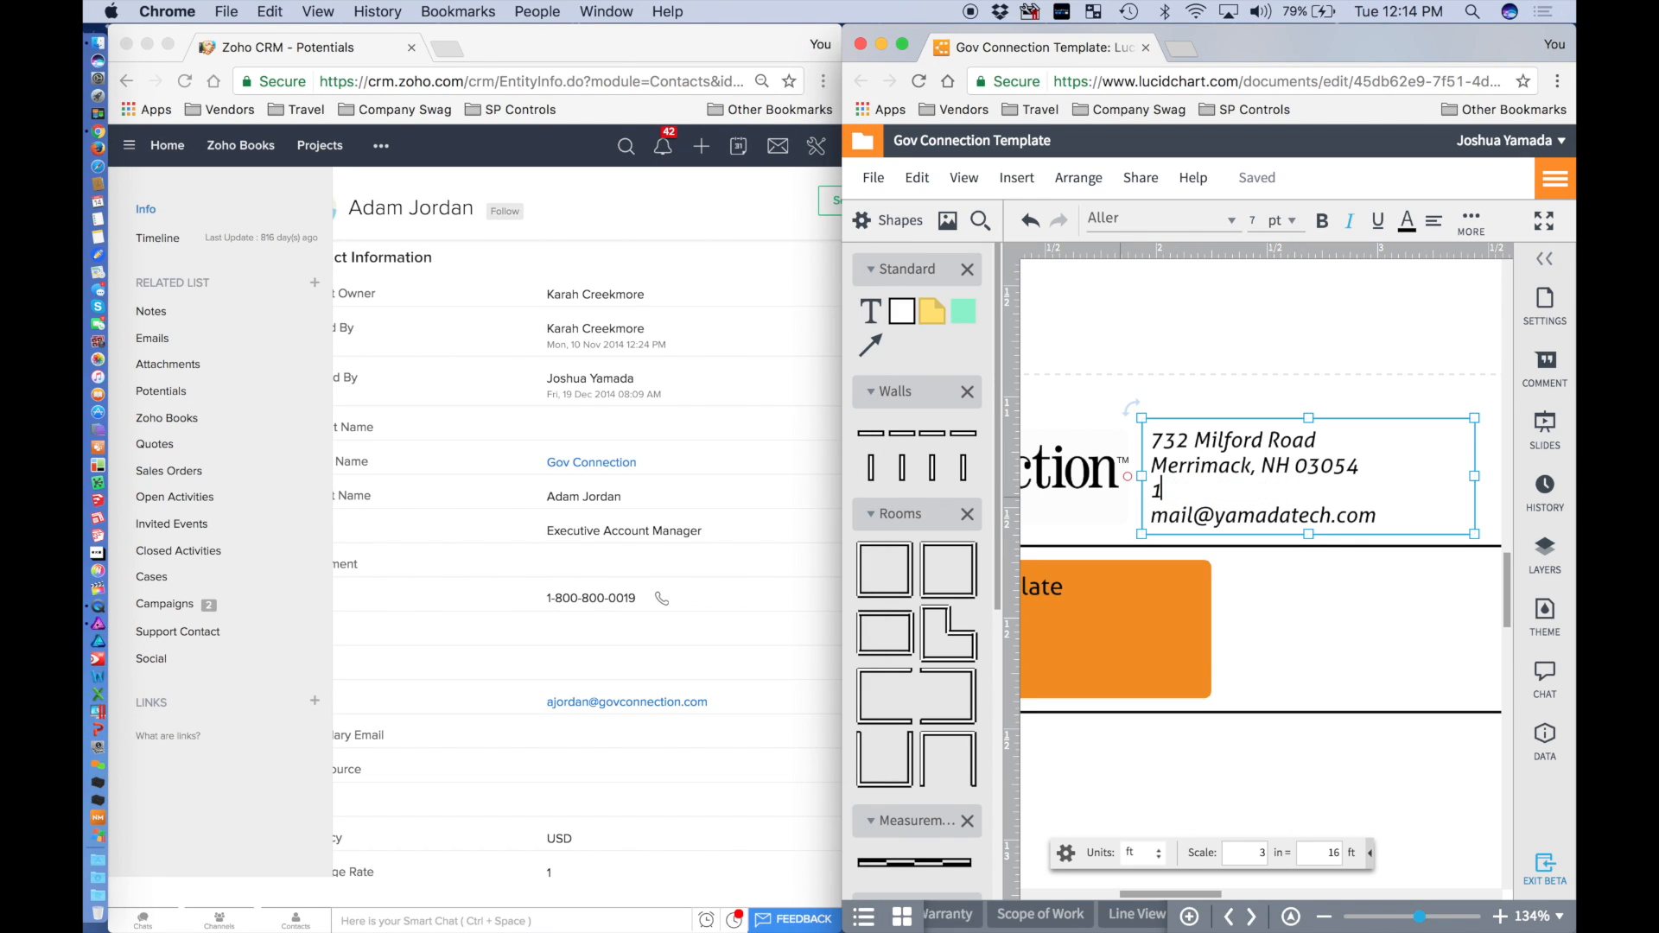
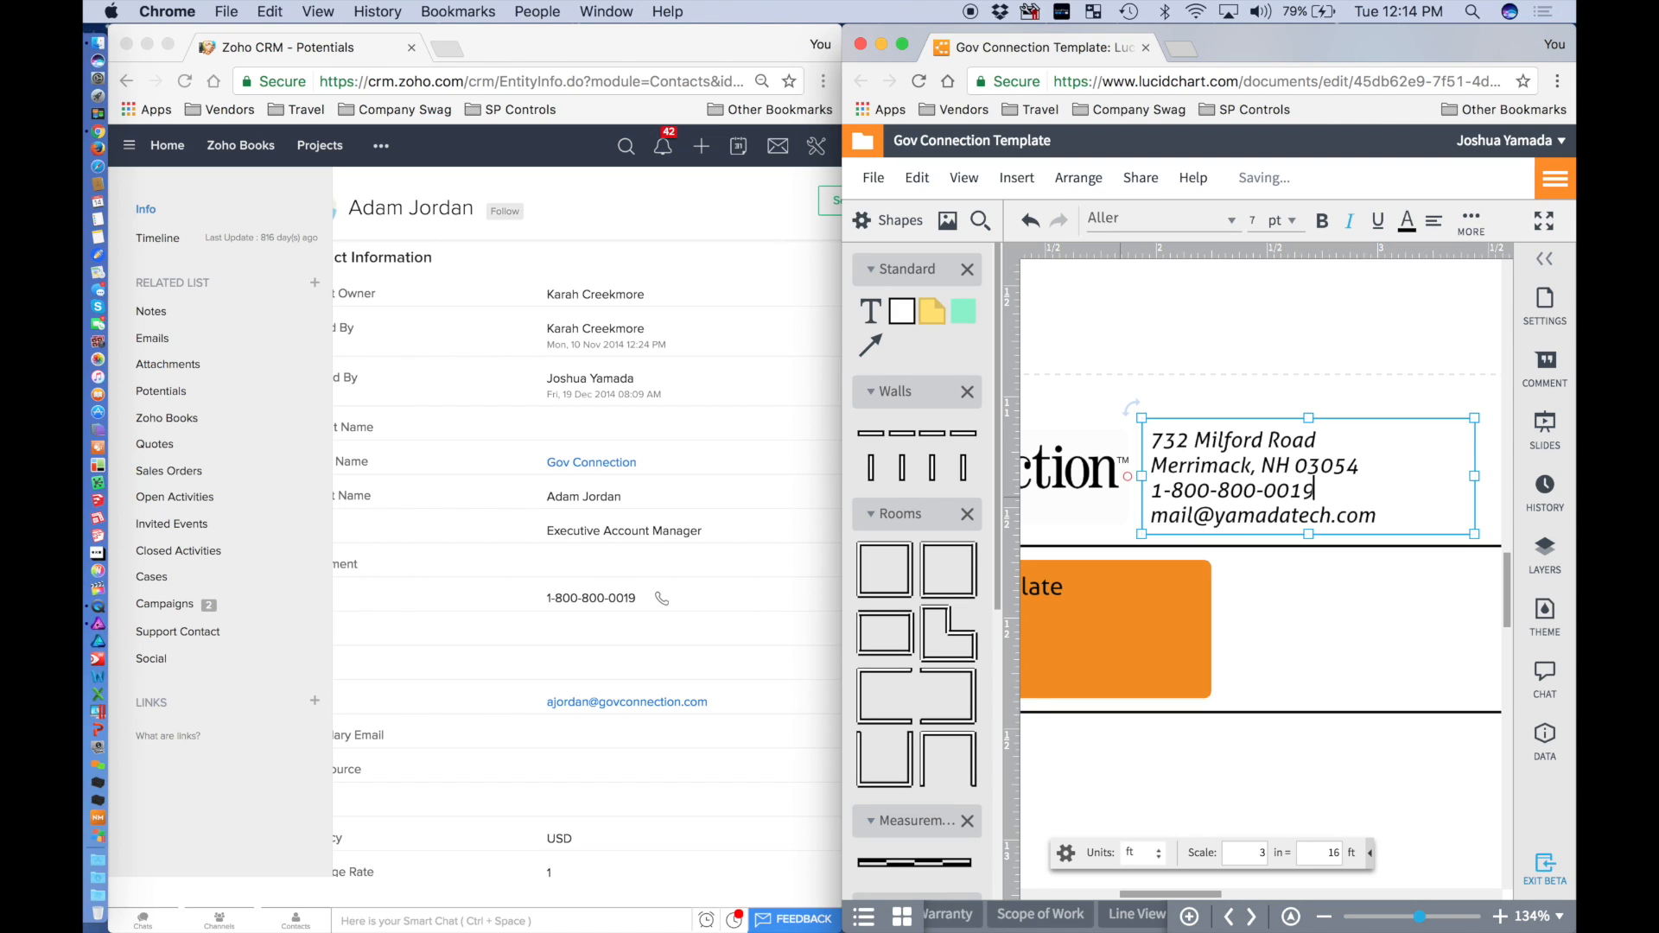
Replace the old e-mail line with the contact's e-mail address and finish editing.
{"action": "left_click_drag", "start_coordinate": [1392, 516], "coordinate": [1148, 519]}
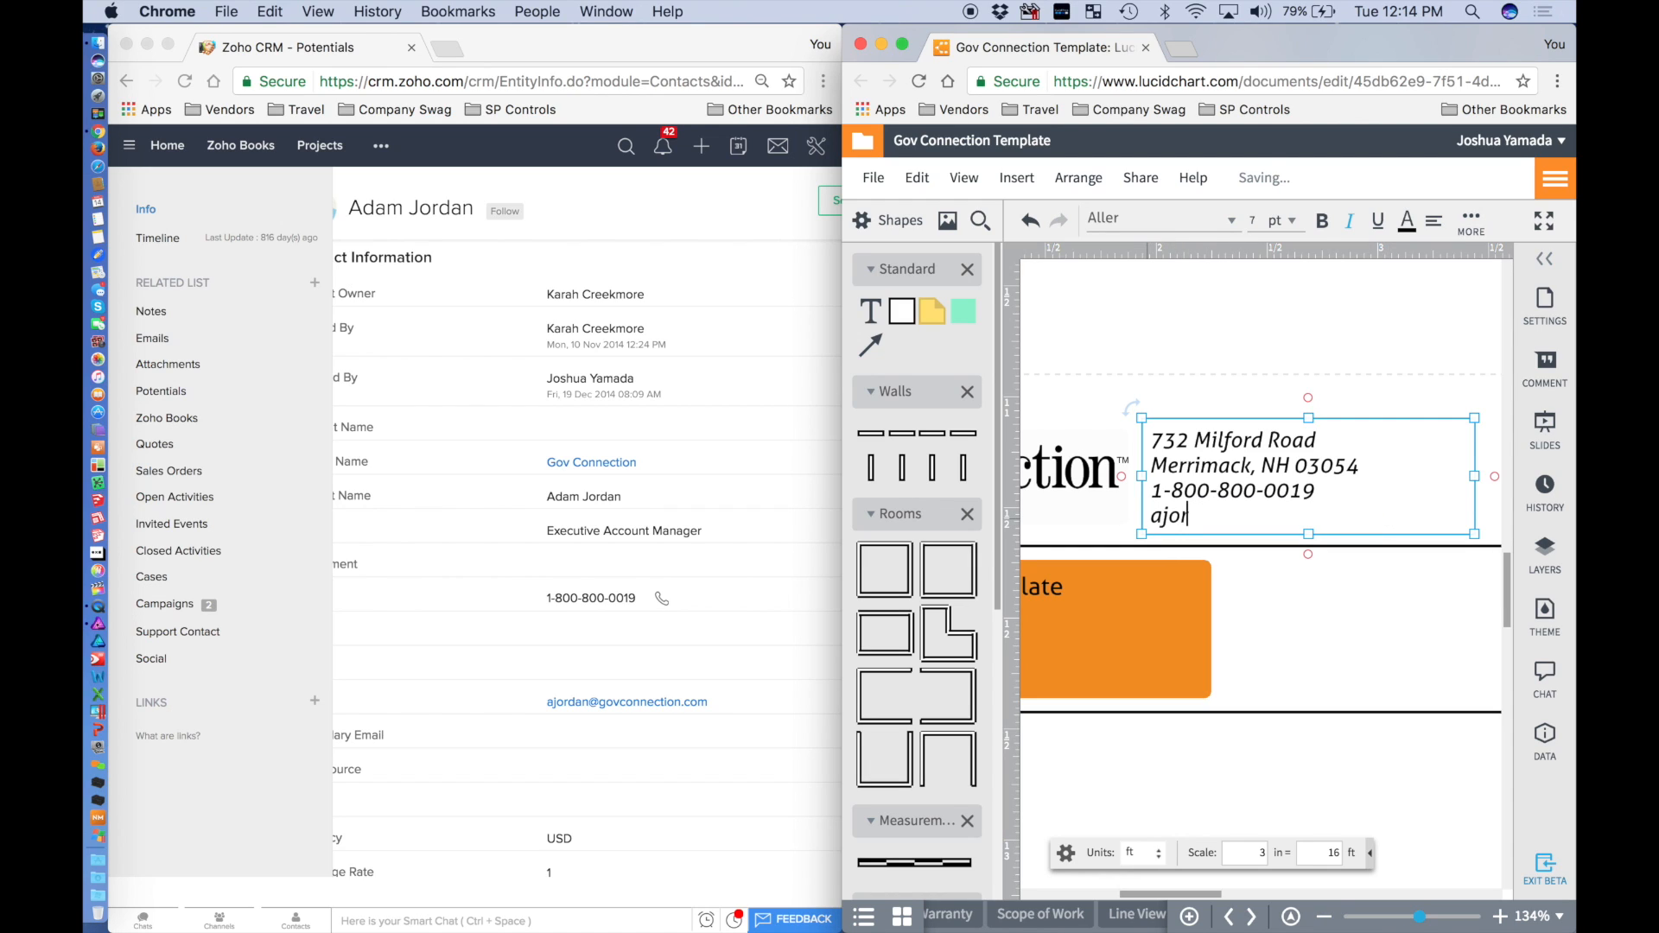
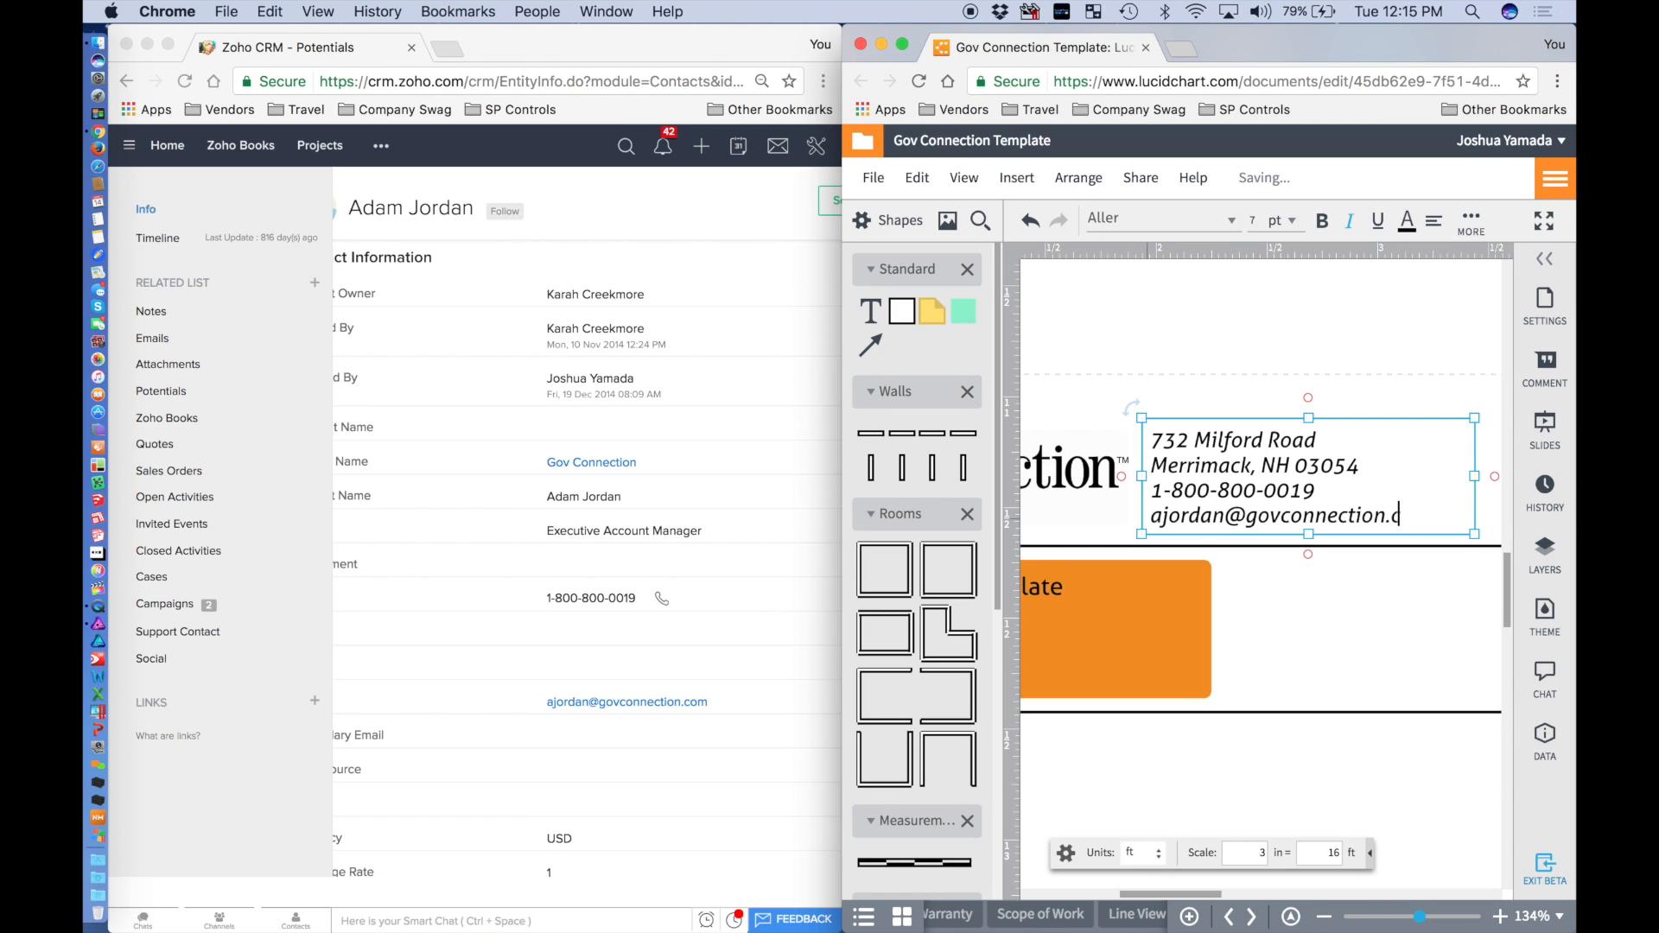
{"action": "left_click", "coordinate": [1354, 400]}
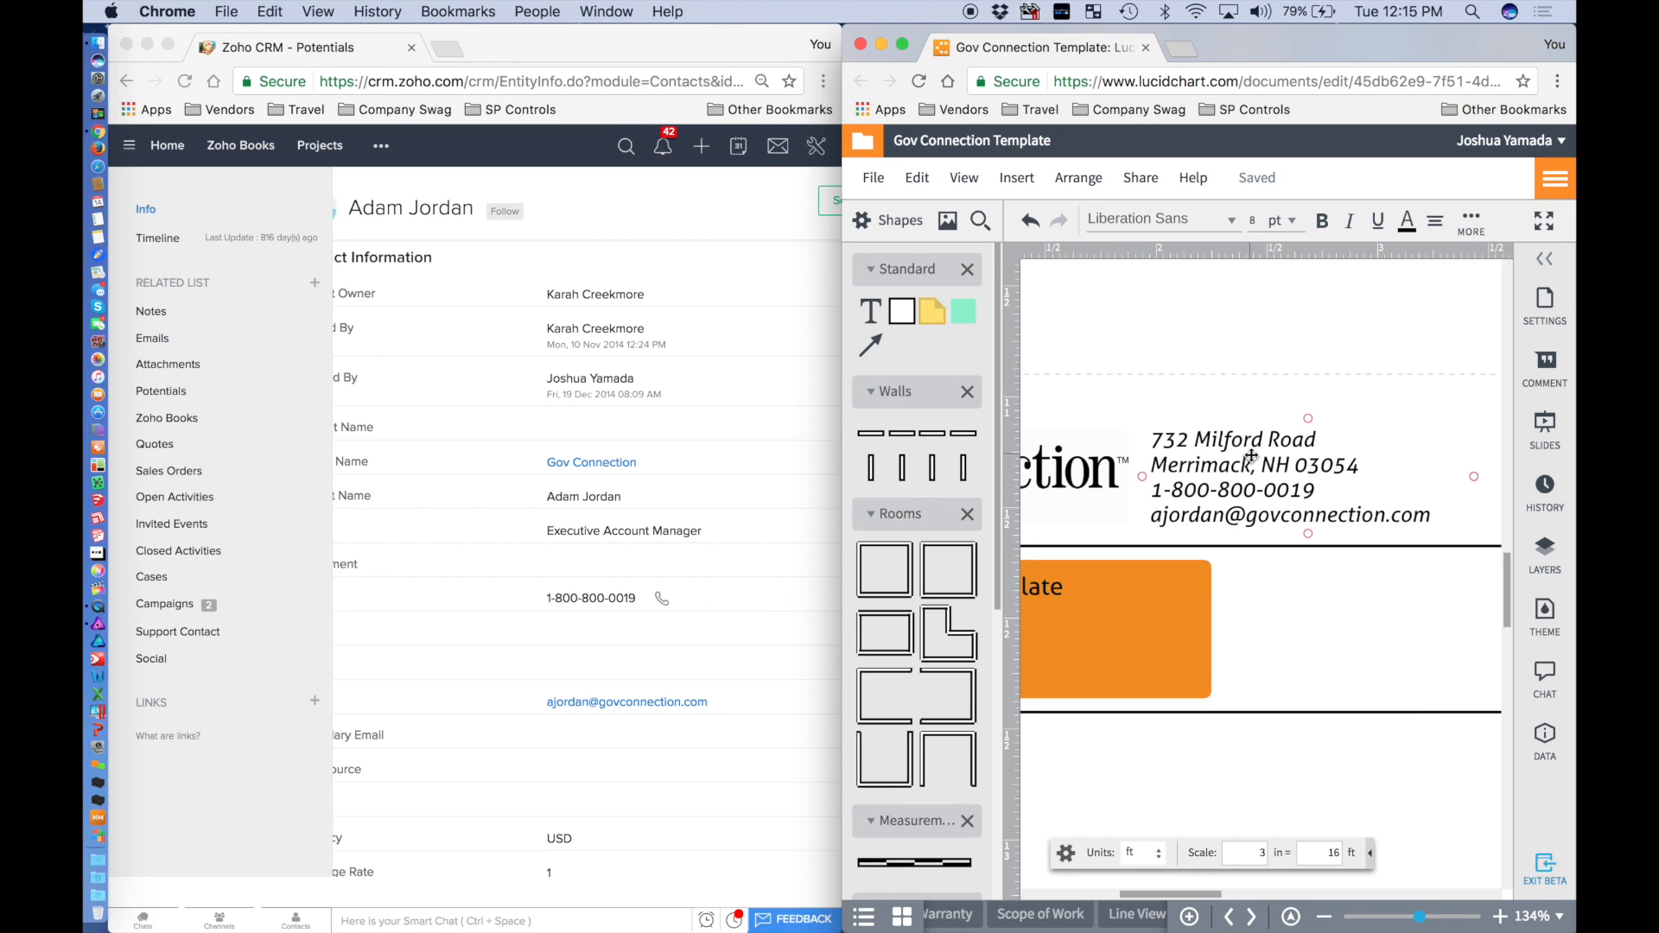
Delete the Yamada Technologies logo above the cover page header.
{"action": "scroll", "coordinate": [1253, 462], "scroll_direction": "down", "scroll_amount": 5}
{"action": "scroll", "coordinate": [1251, 456], "scroll_direction": "right", "scroll_amount": 10}
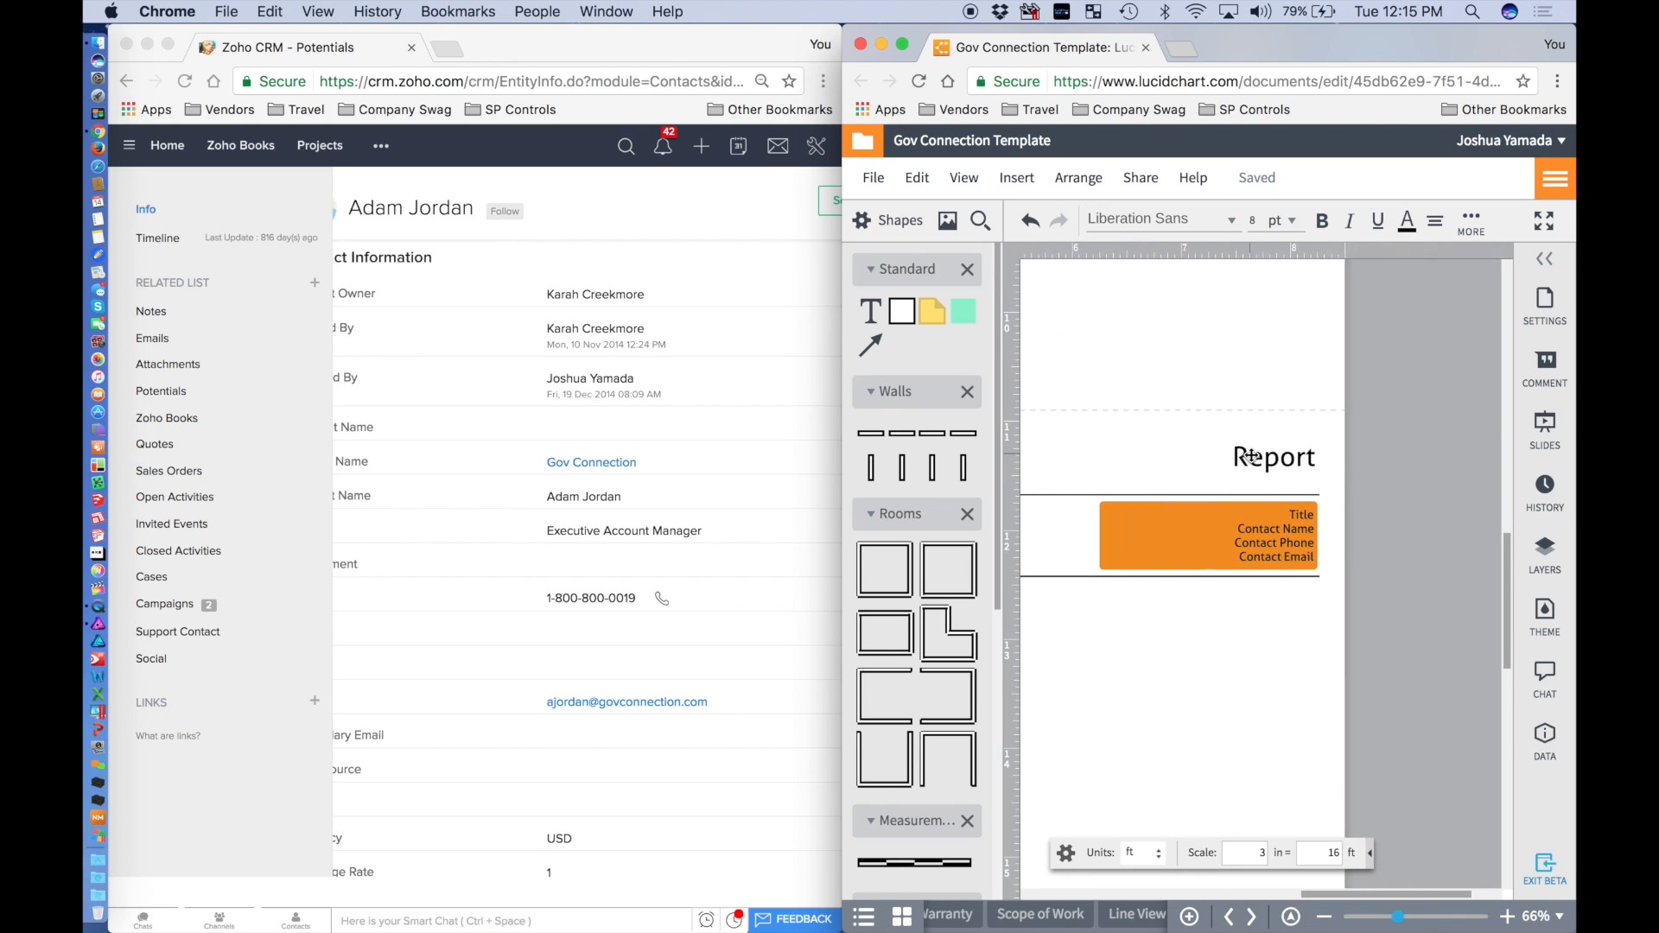
{"action": "scroll", "coordinate": [1251, 456], "scroll_direction": "left", "scroll_amount": 10}
{"action": "left_click", "coordinate": [1339, 306]}
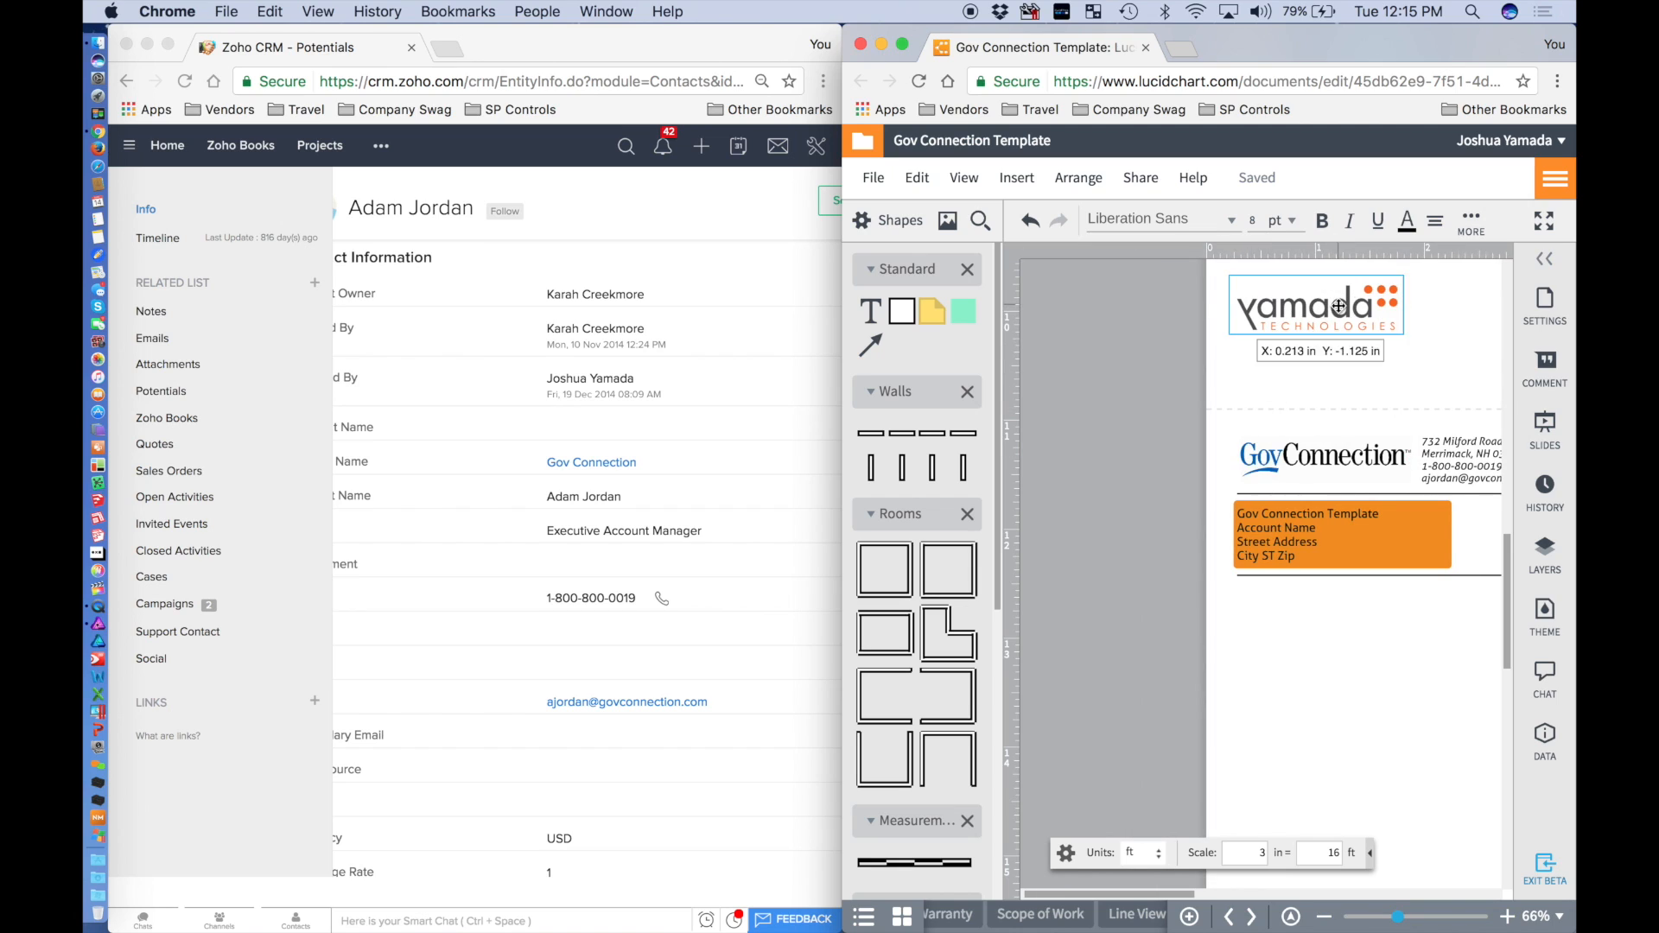
{"action": "key", "text": "Delete"}
Select both orange header boxes, the contact box and the address box.
{"action": "scroll", "coordinate": [1301, 533], "scroll_direction": "right", "scroll_amount": 8}
{"action": "scroll", "coordinate": [1058, 537], "scroll_direction": "left", "scroll_amount": 7}
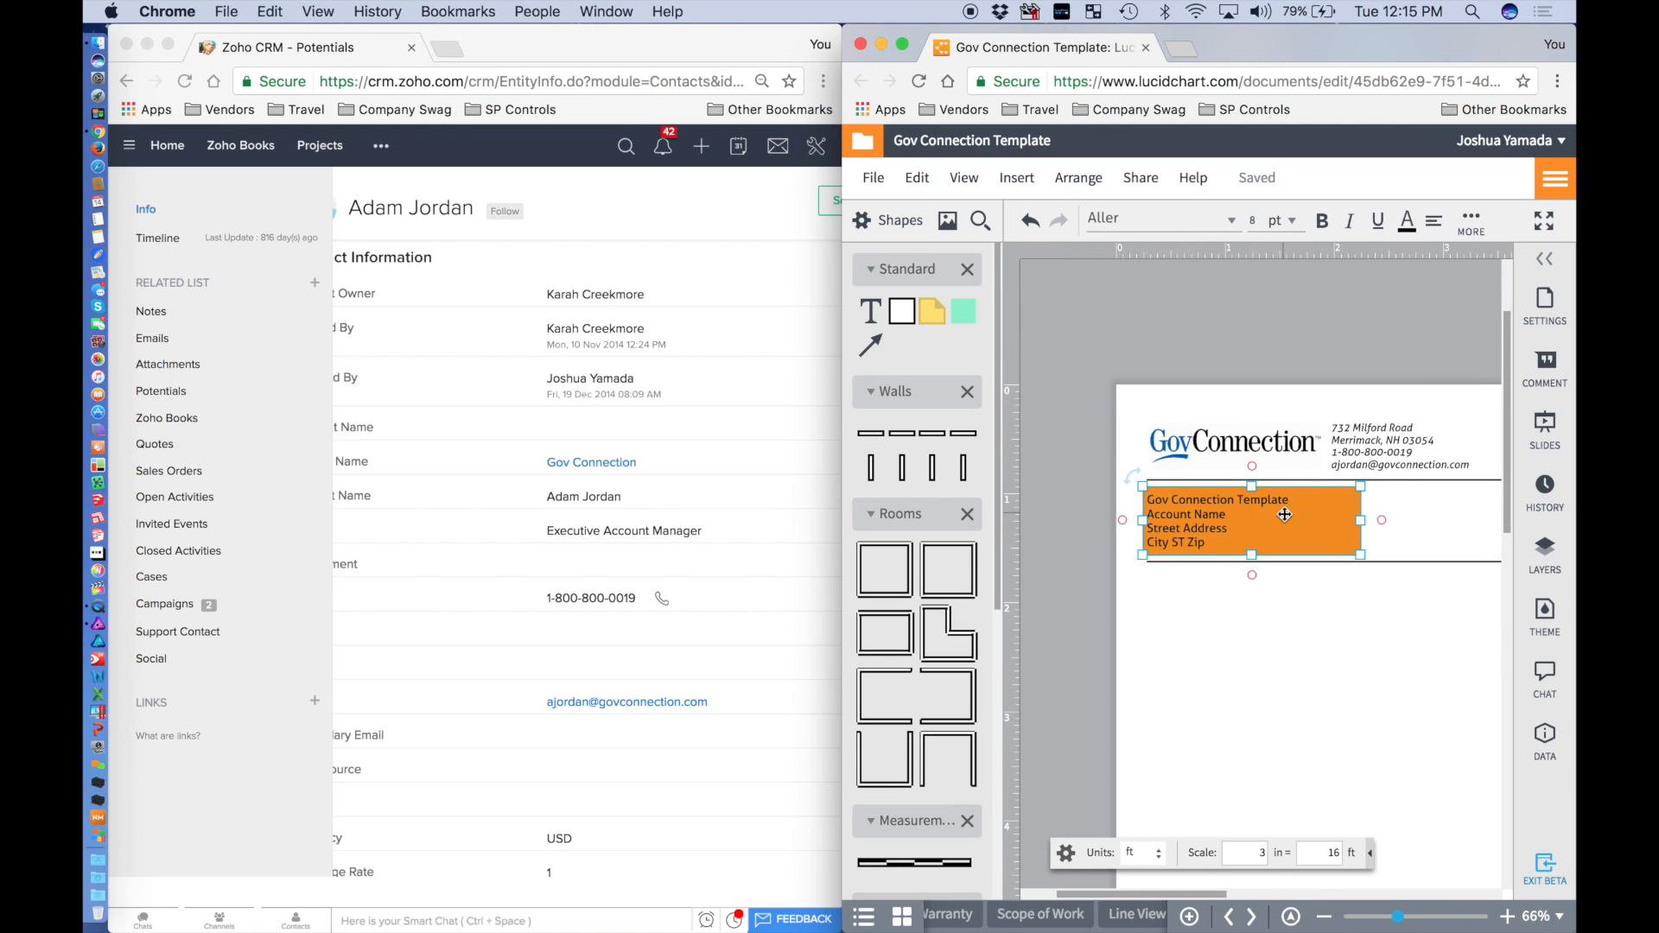
{"action": "scroll", "coordinate": [1210, 518], "scroll_direction": "right", "scroll_amount": 8}
{"action": "left_click", "coordinate": [1158, 524]}
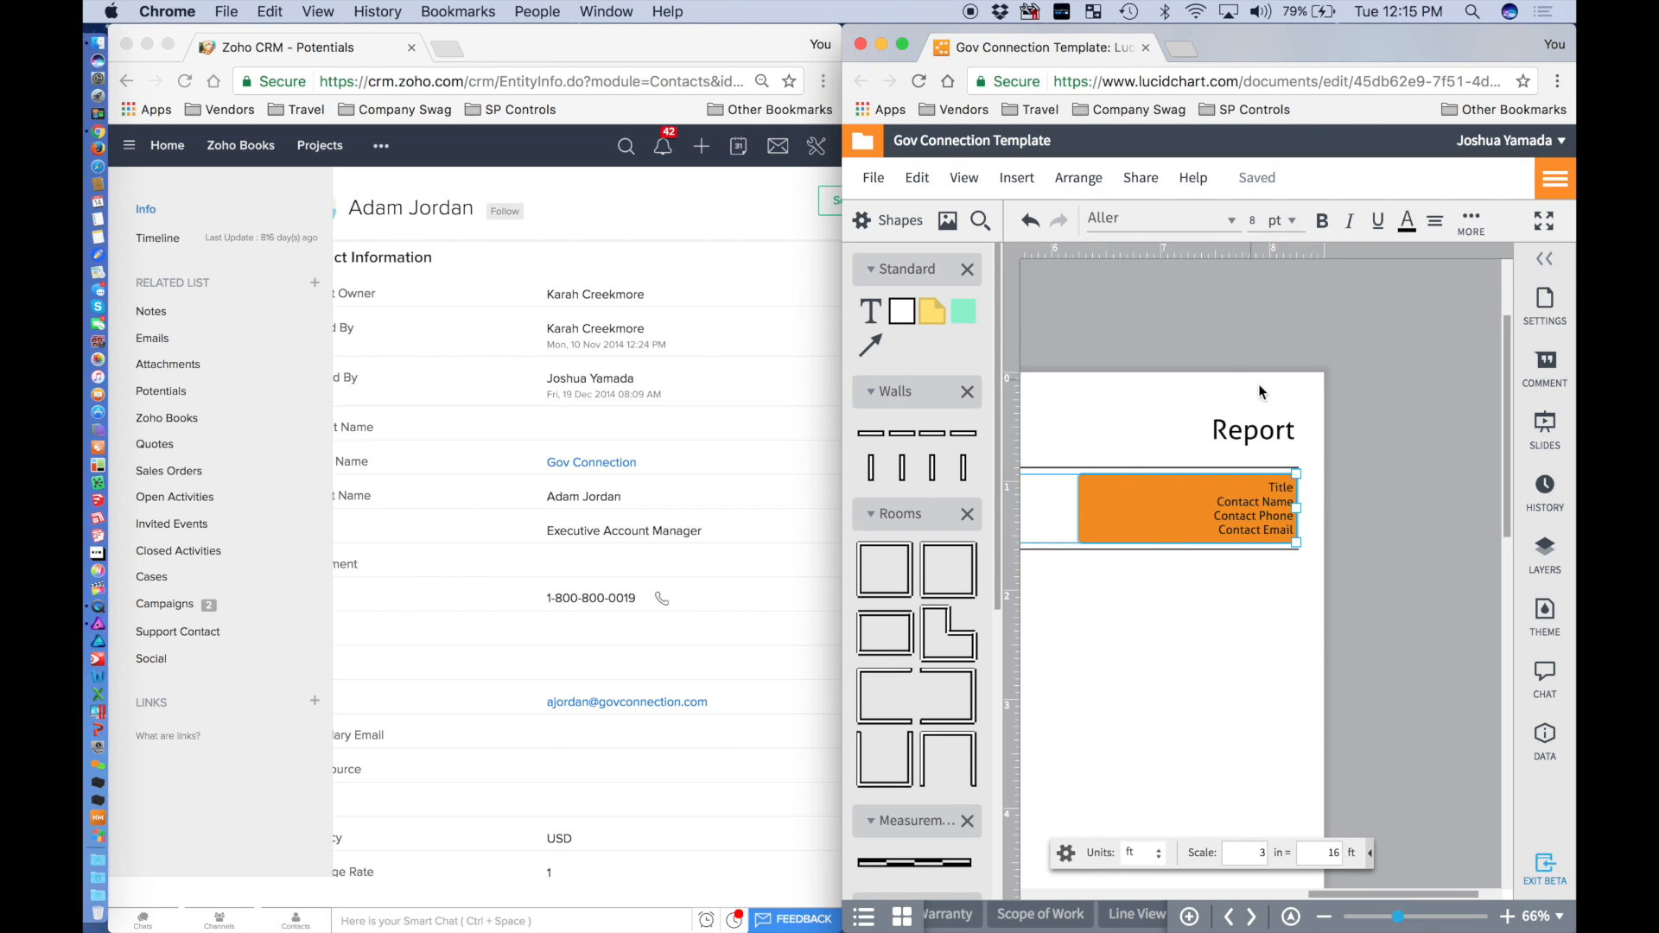
{"action": "scroll", "coordinate": [1251, 562], "scroll_direction": "down", "scroll_amount": 3}
{"action": "scroll", "coordinate": [1251, 562], "scroll_direction": "left", "scroll_amount": 5}
{"action": "scroll", "coordinate": [1251, 562], "scroll_direction": "left", "scroll_amount": 3}
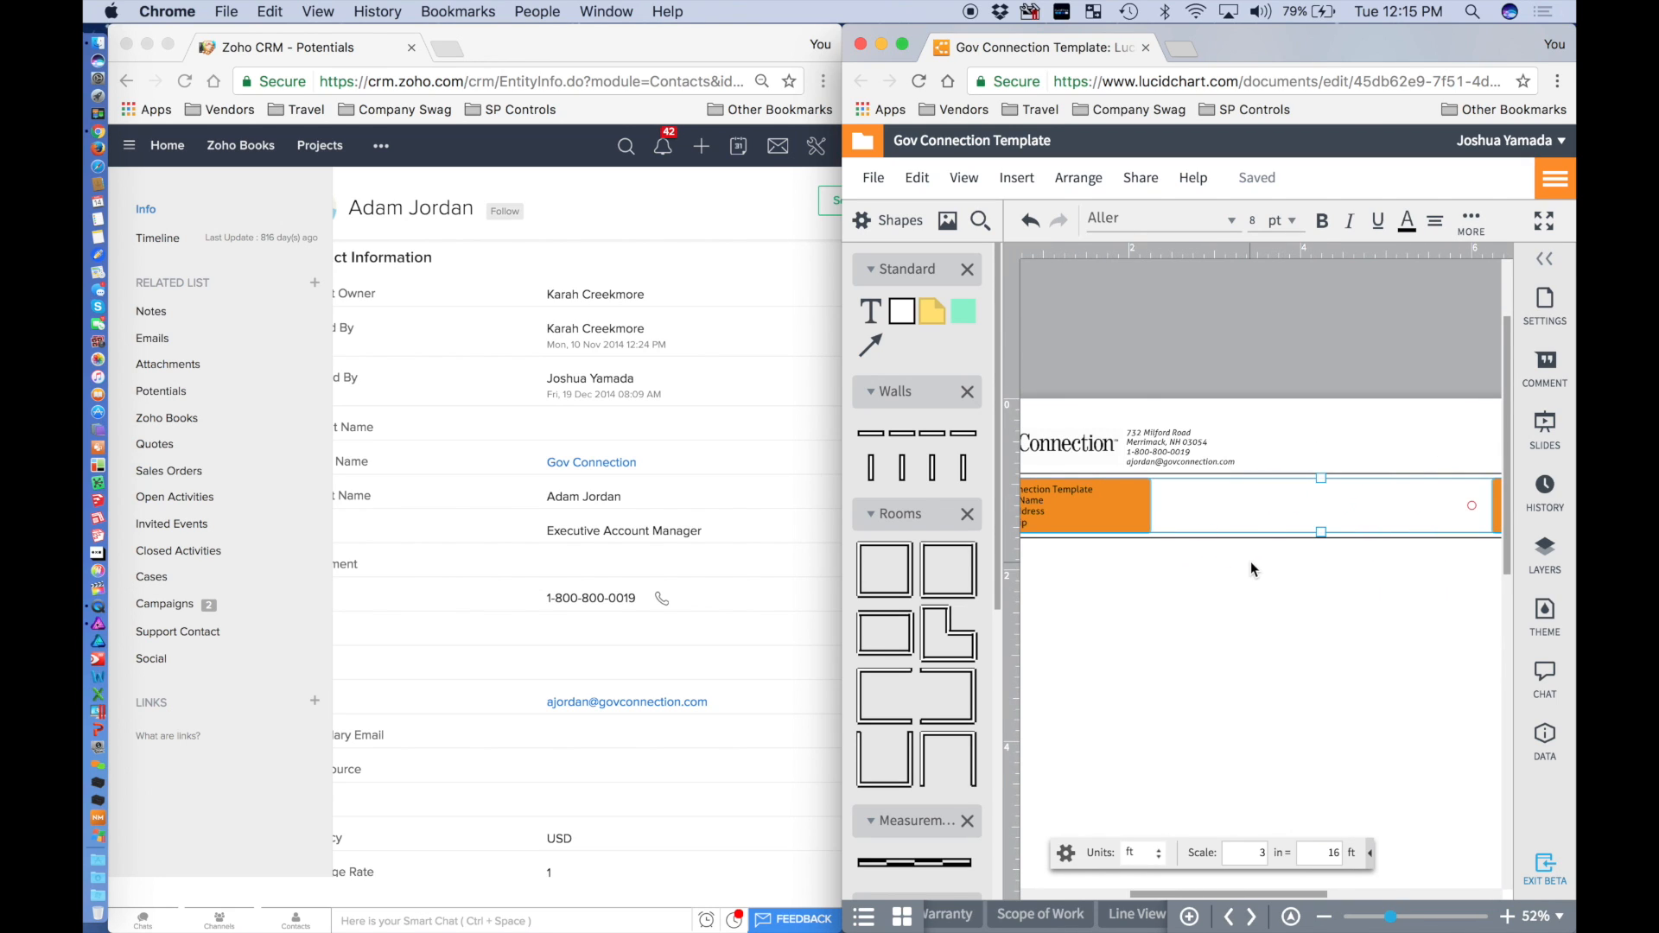
{"action": "scroll", "coordinate": [1251, 562], "scroll_direction": "down", "scroll_amount": 2}
{"action": "left_click", "coordinate": [1141, 518]}
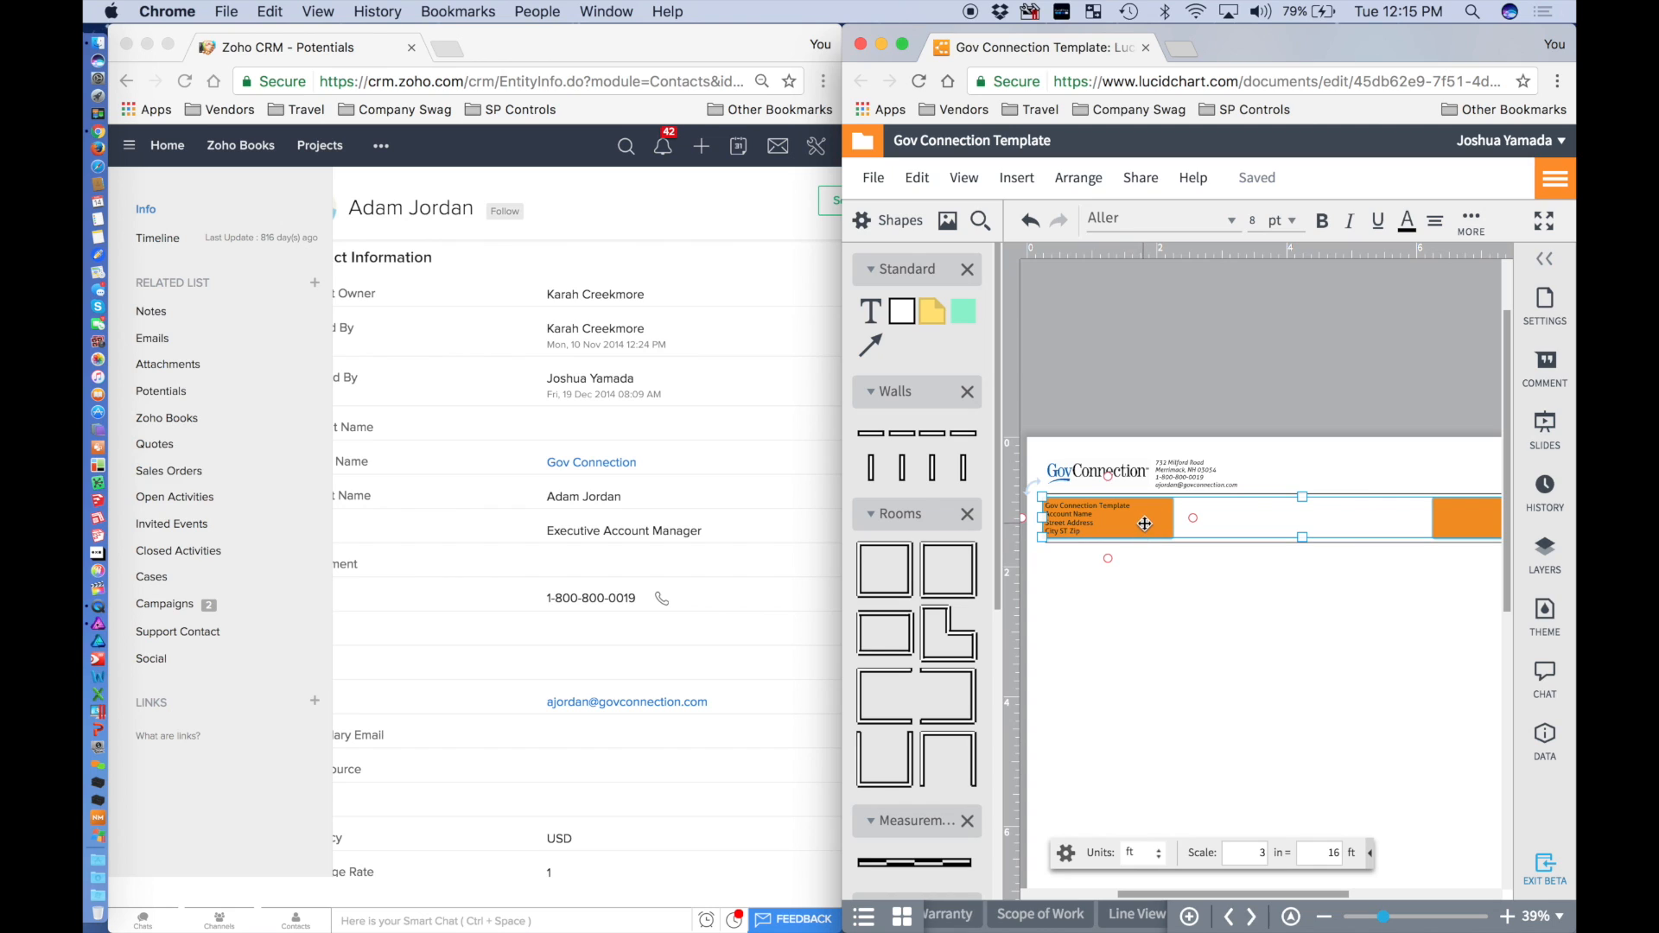
{"action": "scroll", "coordinate": [1165, 540], "scroll_direction": "down", "scroll_amount": 1}
{"action": "scroll", "coordinate": [1165, 542], "scroll_direction": "down", "scroll_amount": 2}
{"action": "scroll", "coordinate": [1166, 542], "scroll_direction": "right", "scroll_amount": 1}
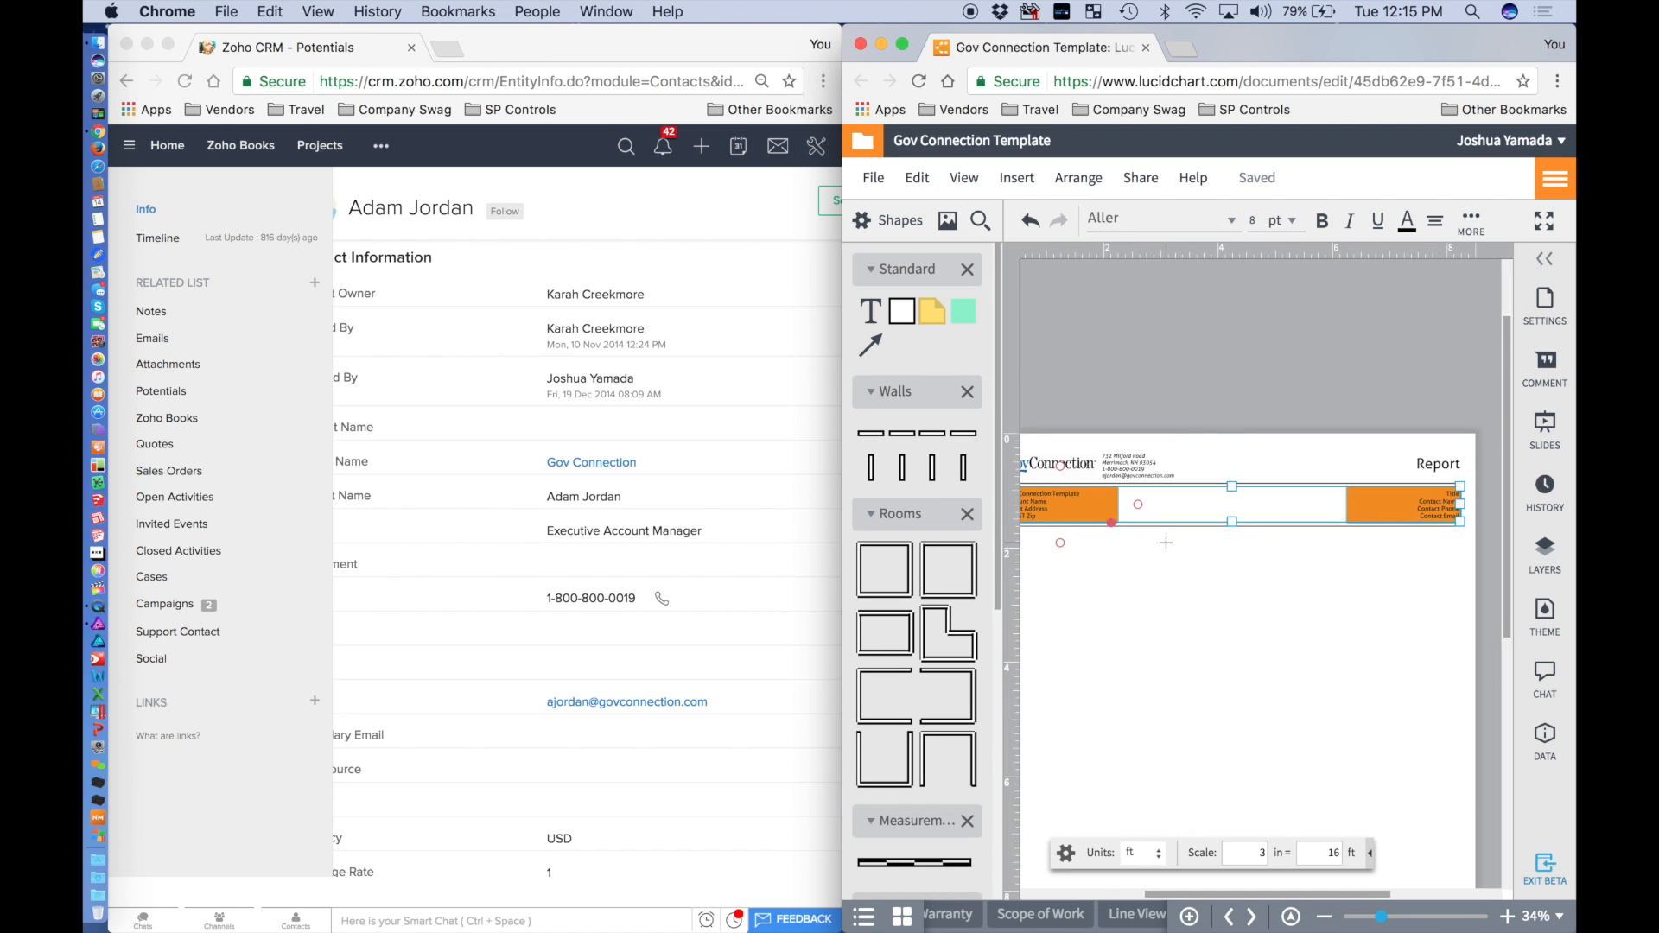
{"action": "scroll", "coordinate": [1165, 542], "scroll_direction": "right", "scroll_amount": 1}
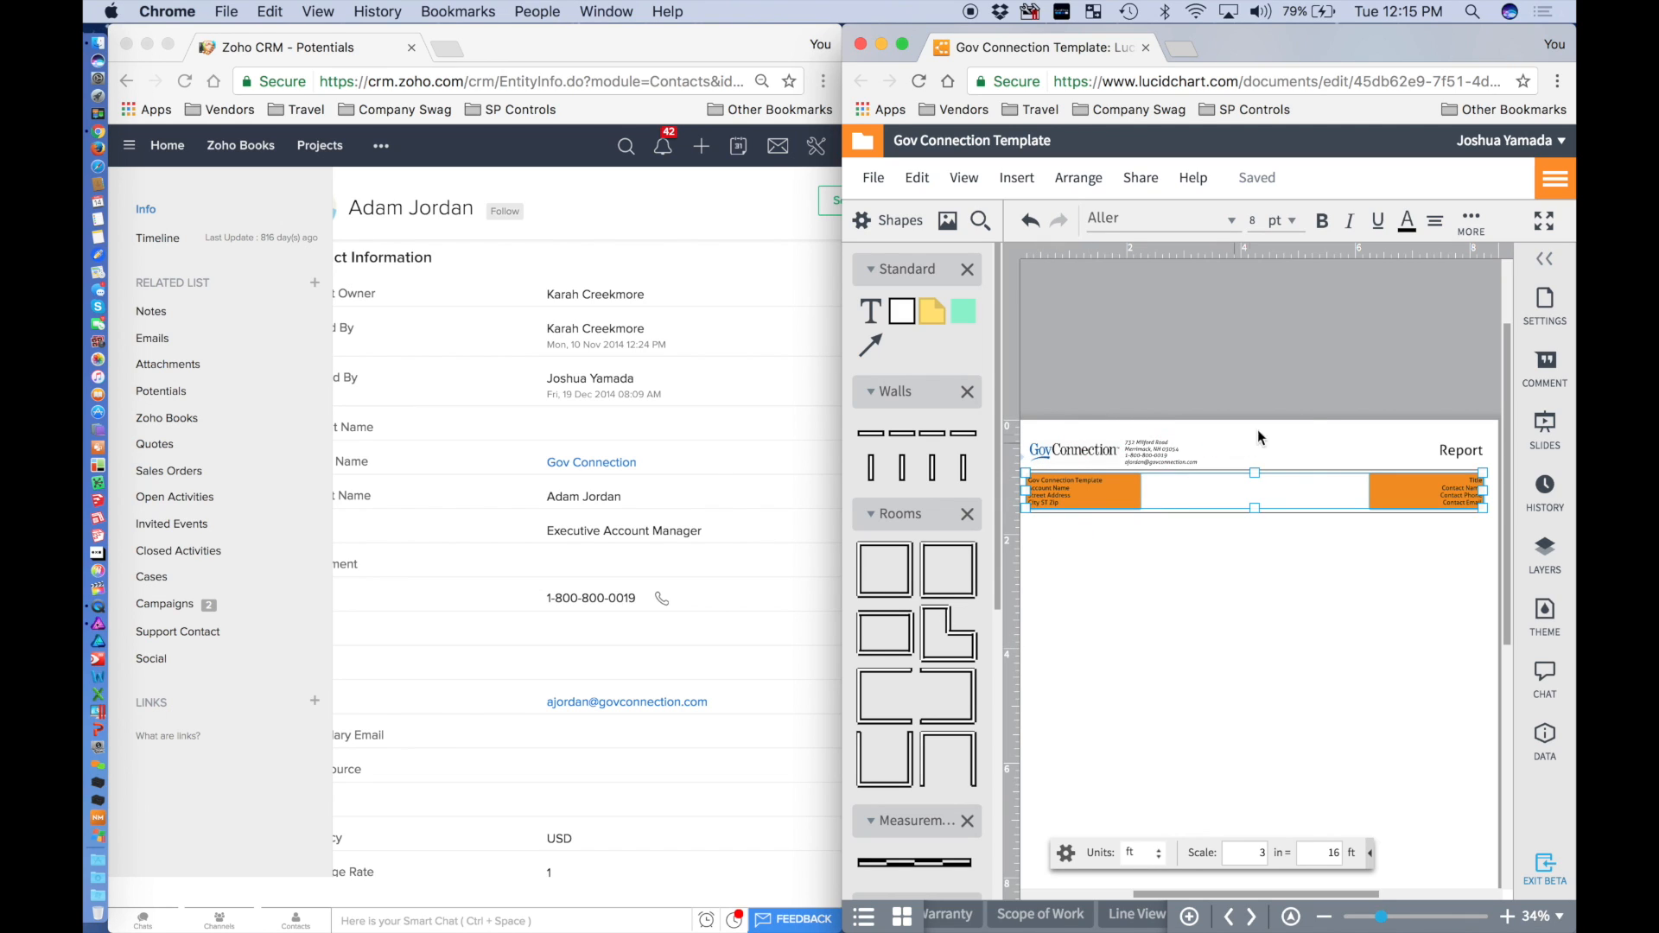
{"action": "scroll", "coordinate": [1320, 408], "scroll_direction": "right", "scroll_amount": 2}
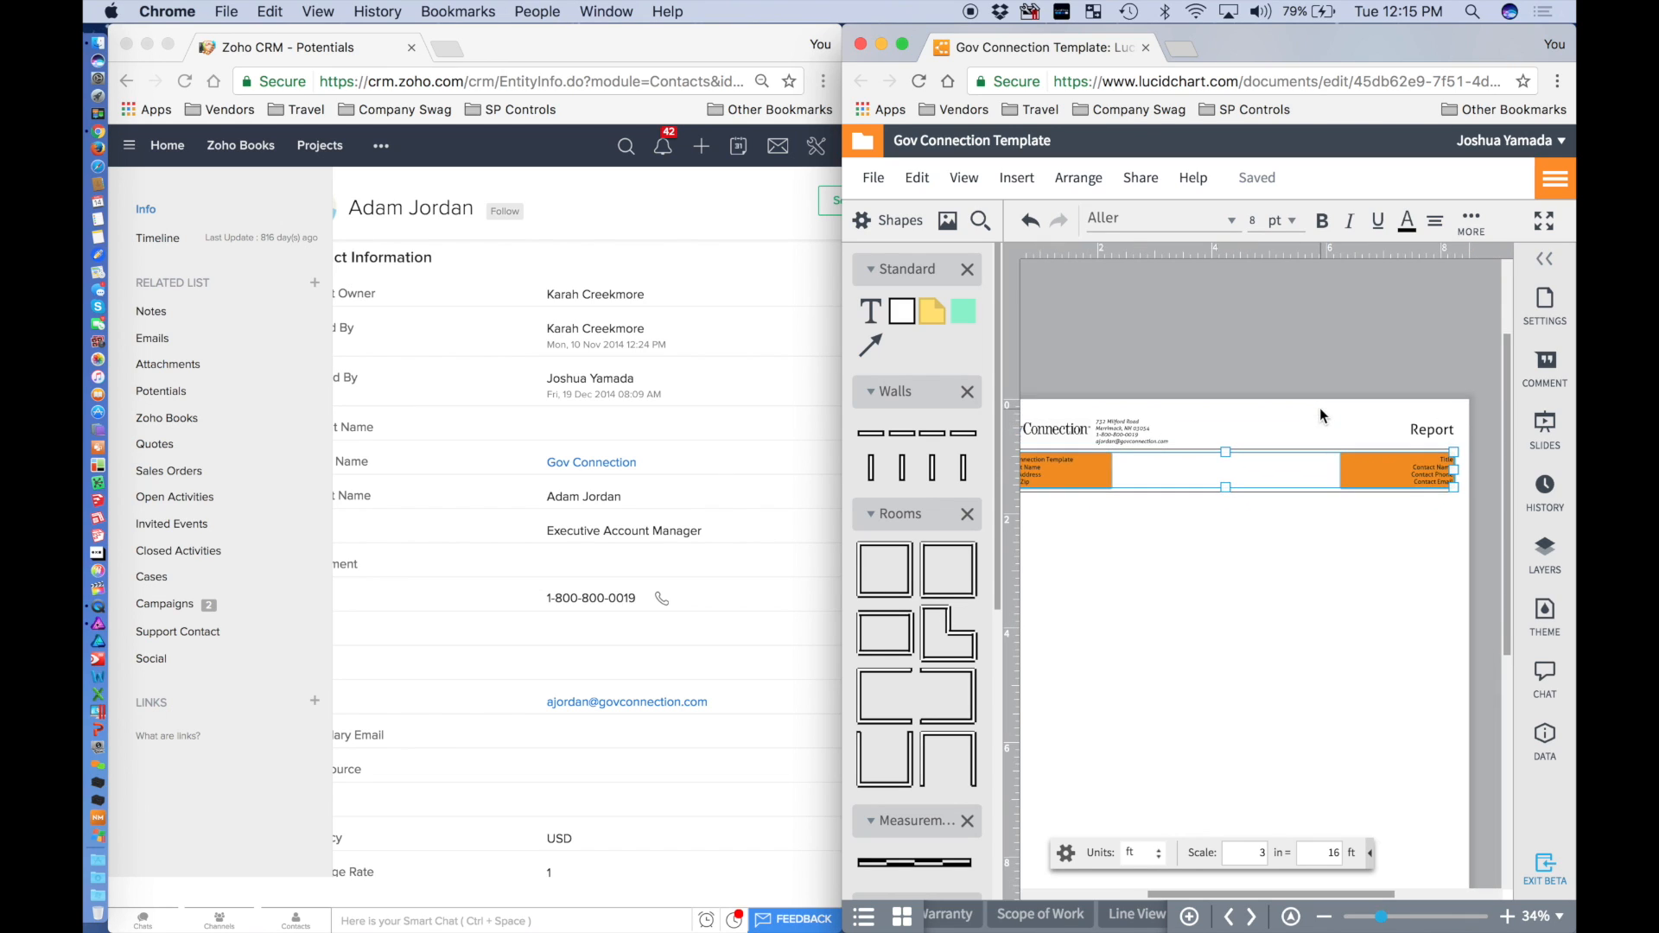
Fill the two orange header boxes with dark blue.
{"action": "left_click", "coordinate": [1480, 226]}
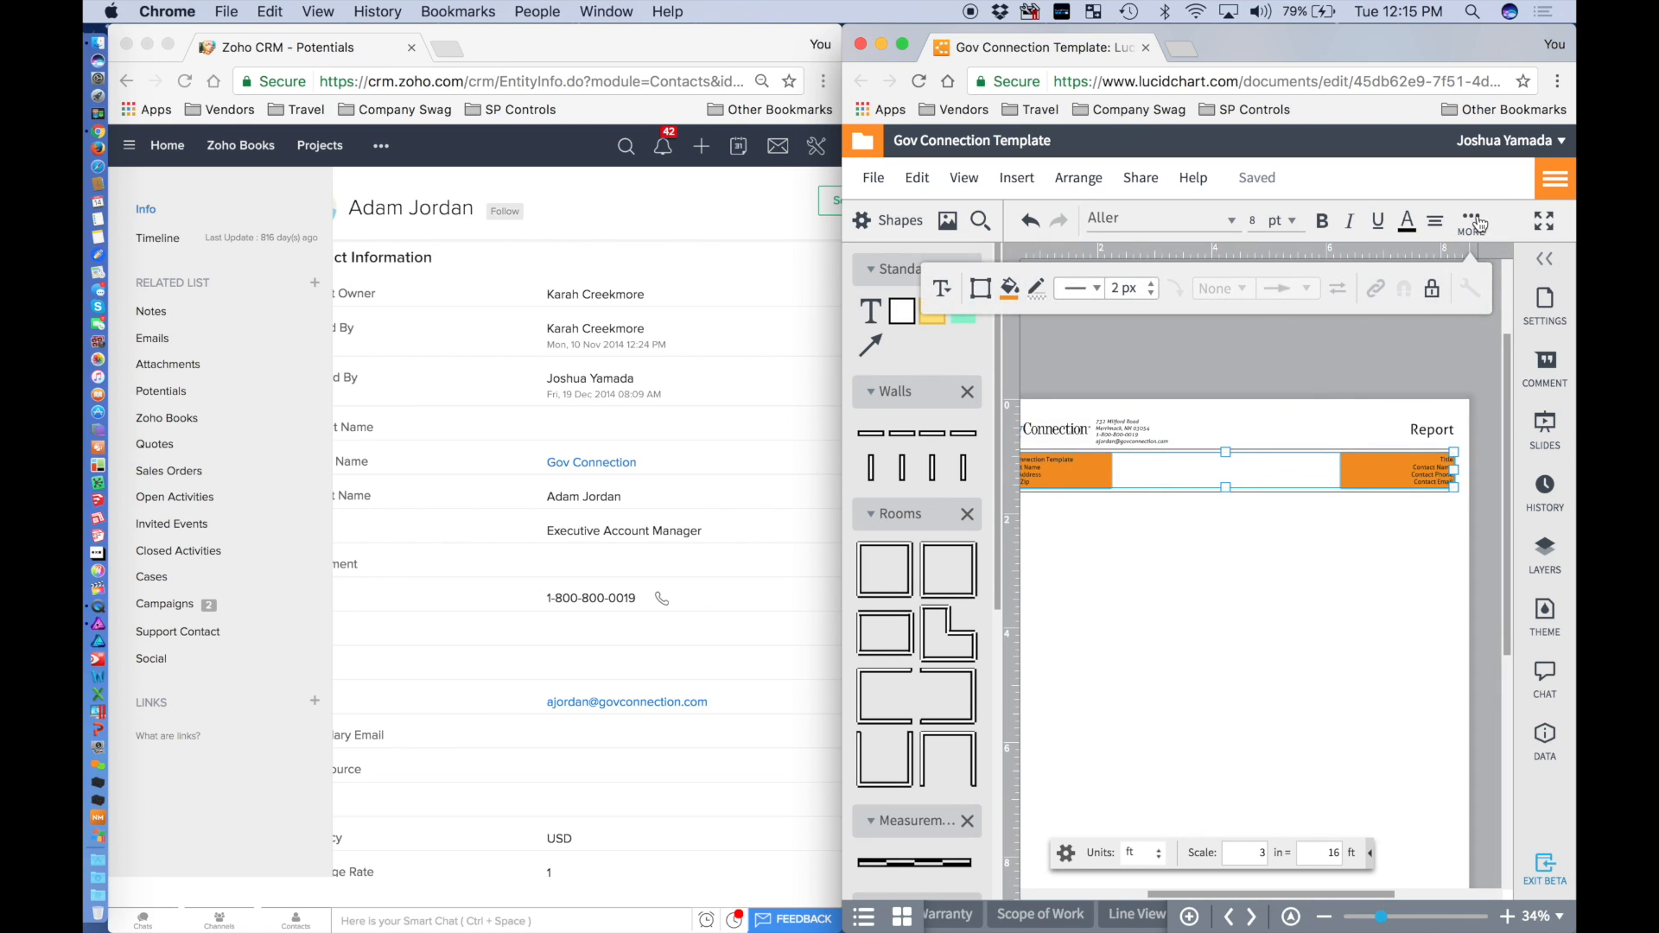
{"action": "left_click", "coordinate": [1010, 290]}
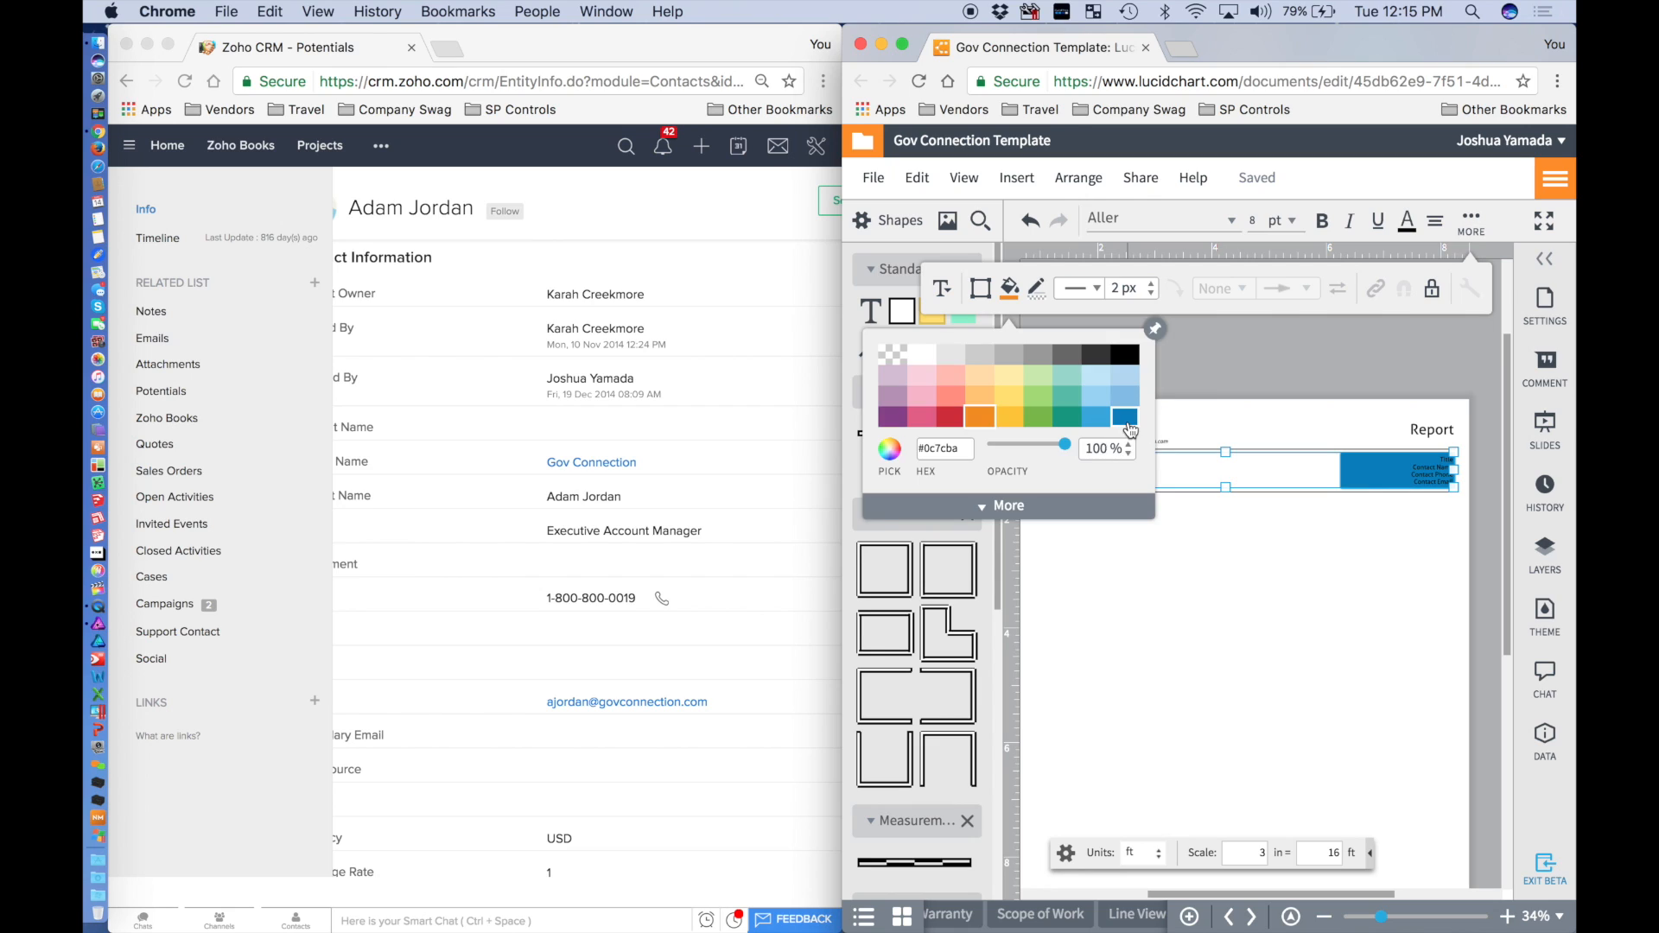
{"action": "left_click", "coordinate": [1125, 419]}
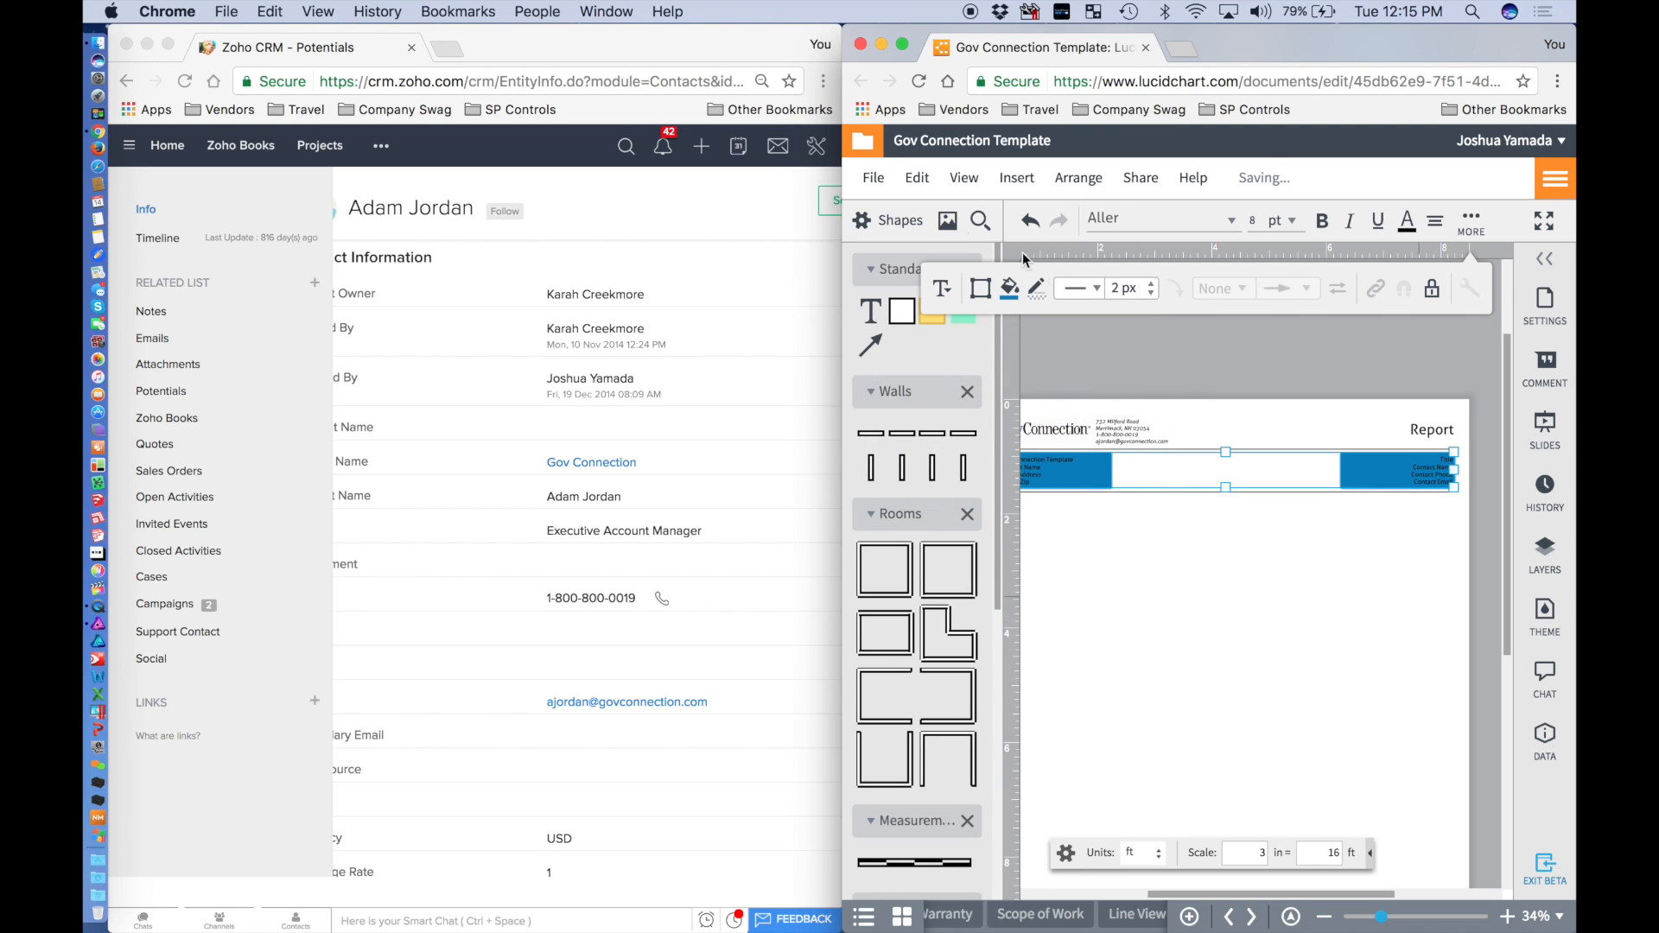
{"action": "left_click", "coordinate": [1010, 291]}
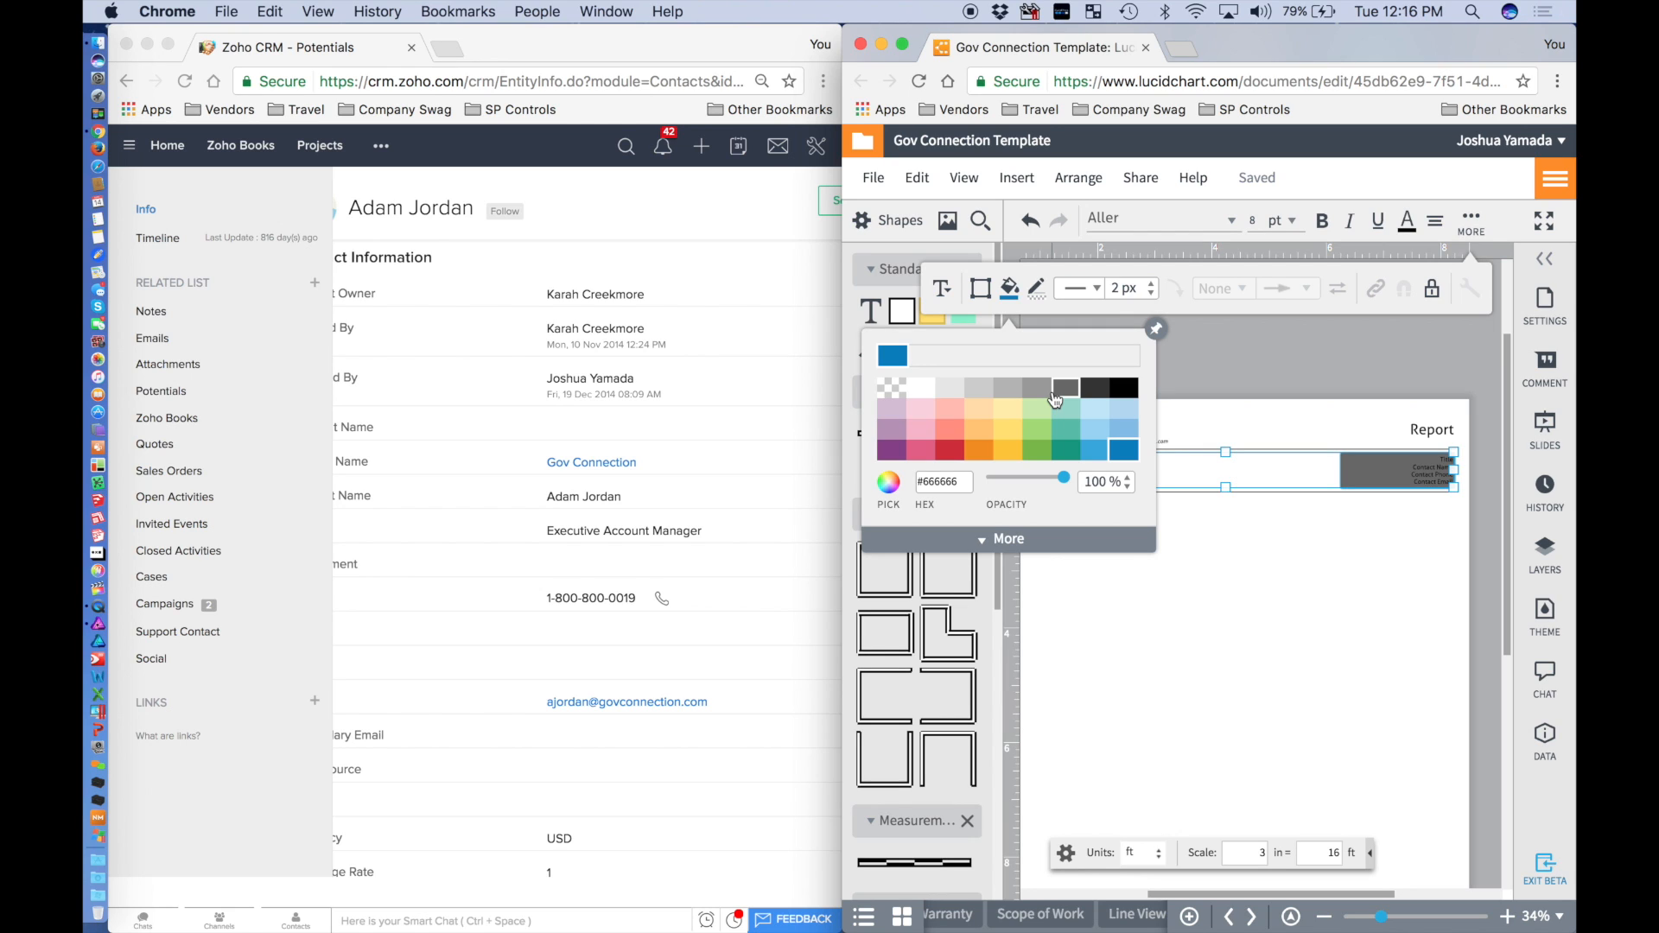
{"action": "left_click", "coordinate": [1329, 548]}
{"action": "scroll", "coordinate": [1329, 548], "scroll_direction": "left", "scroll_amount": 5}
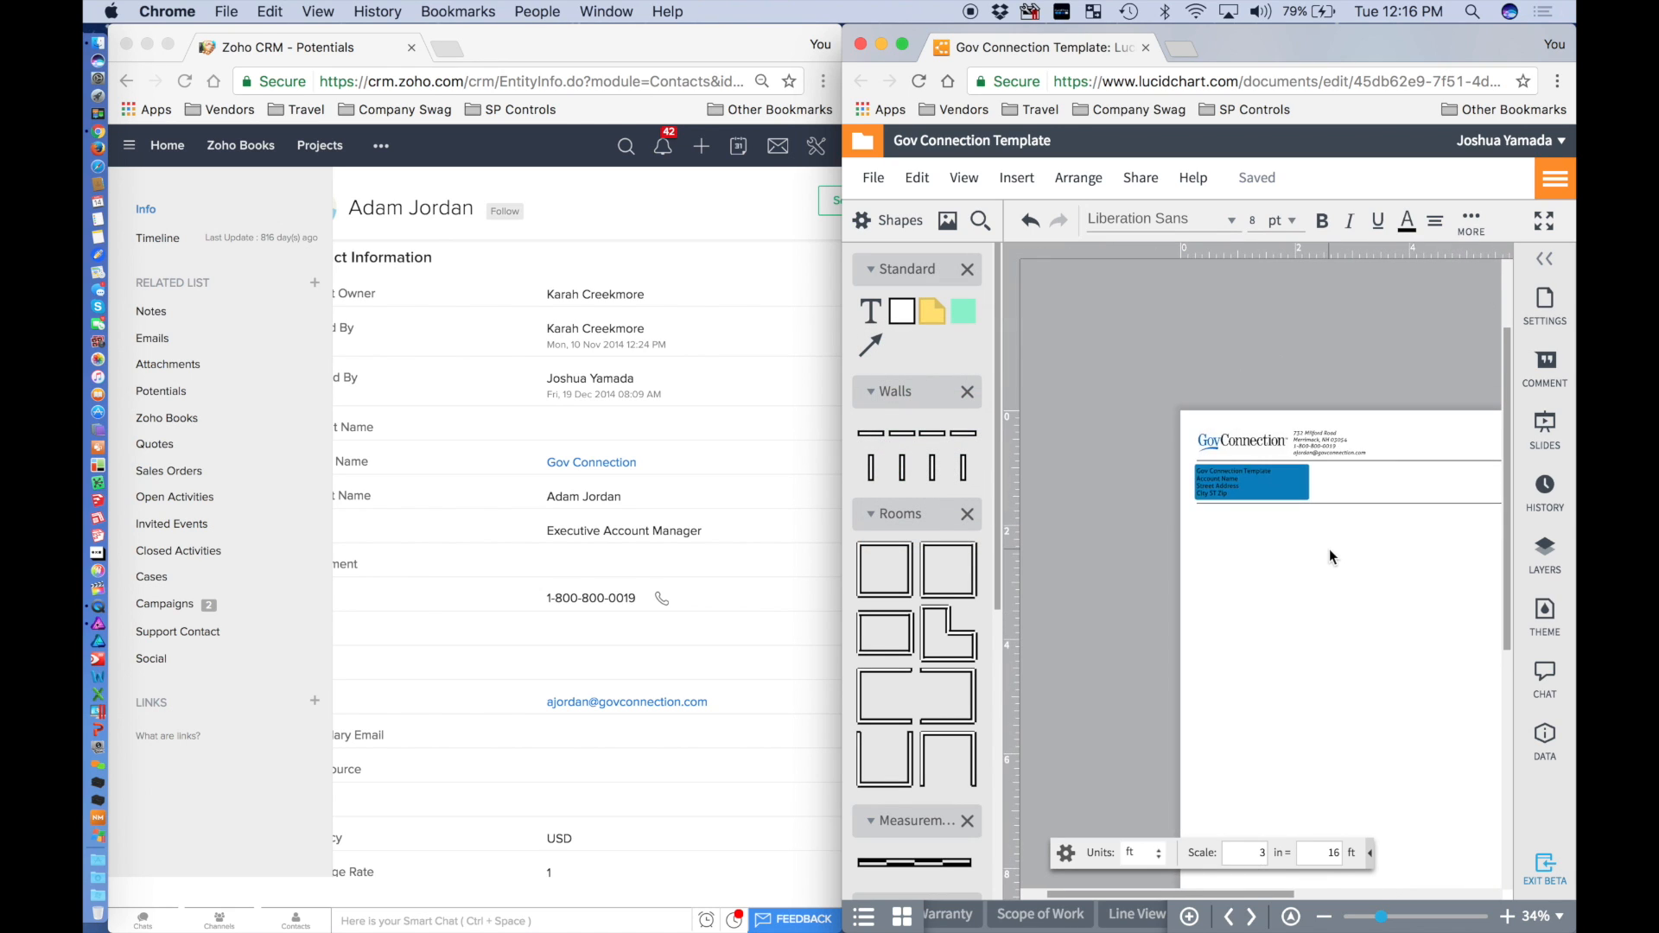
{"action": "scroll", "coordinate": [1327, 543], "scroll_direction": "right", "scroll_amount": 2}
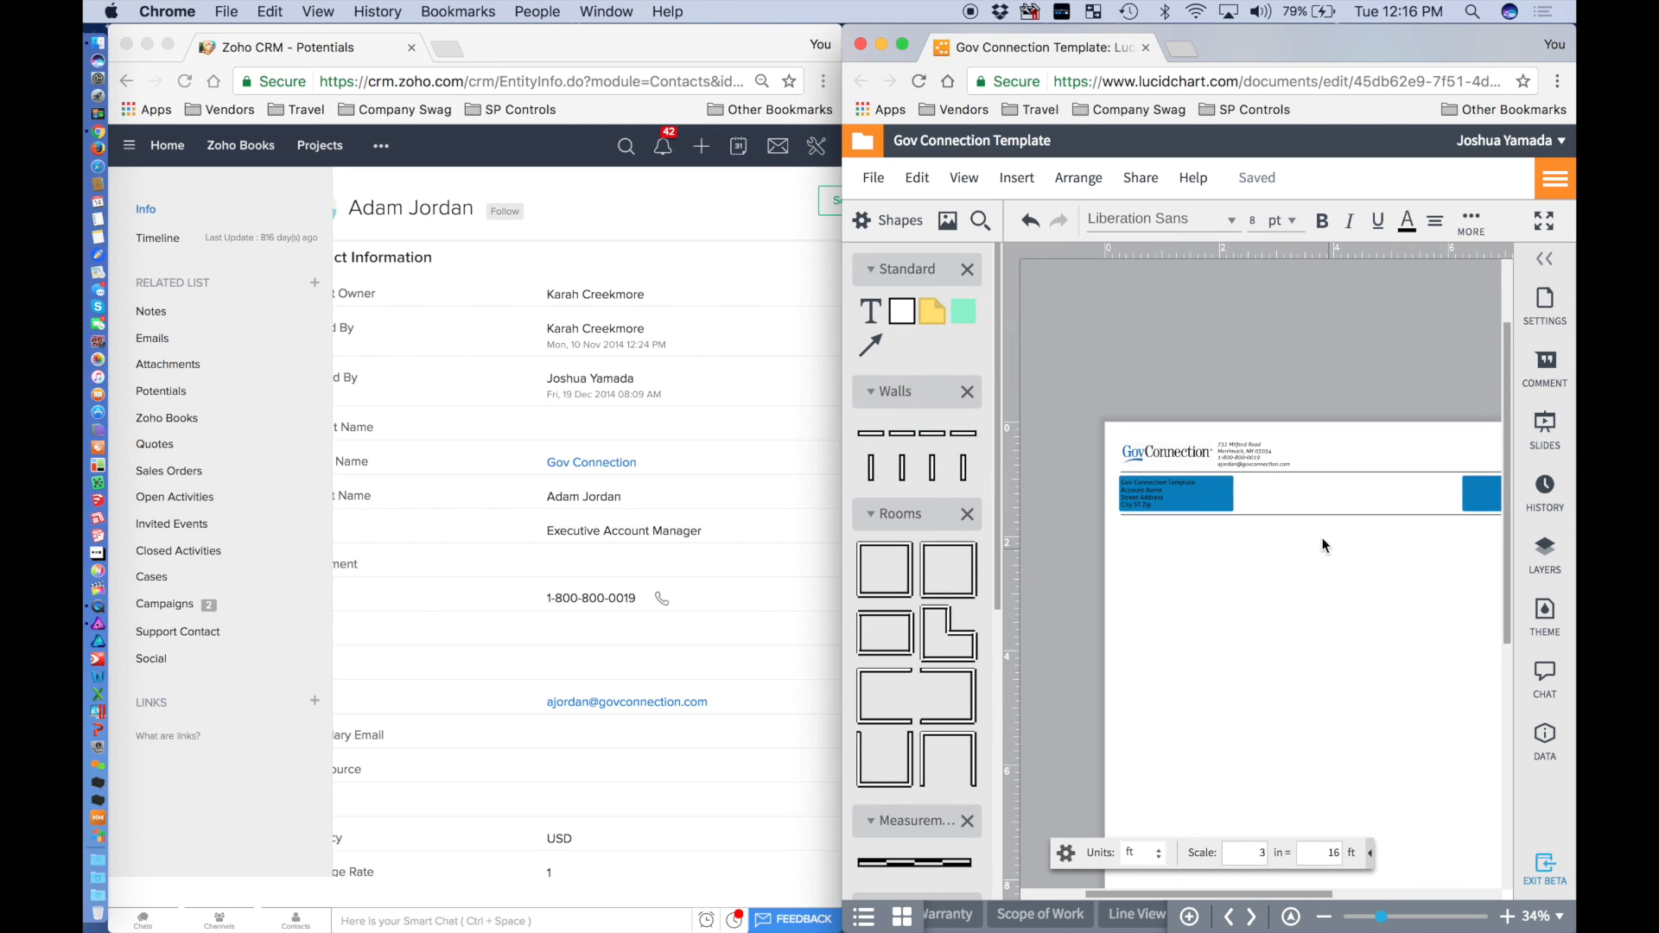
Select both blue header boxes and fill them with the dark grey swatch.
{"action": "left_click", "coordinate": [1474, 225]}
{"action": "left_click", "coordinate": [1009, 287]}
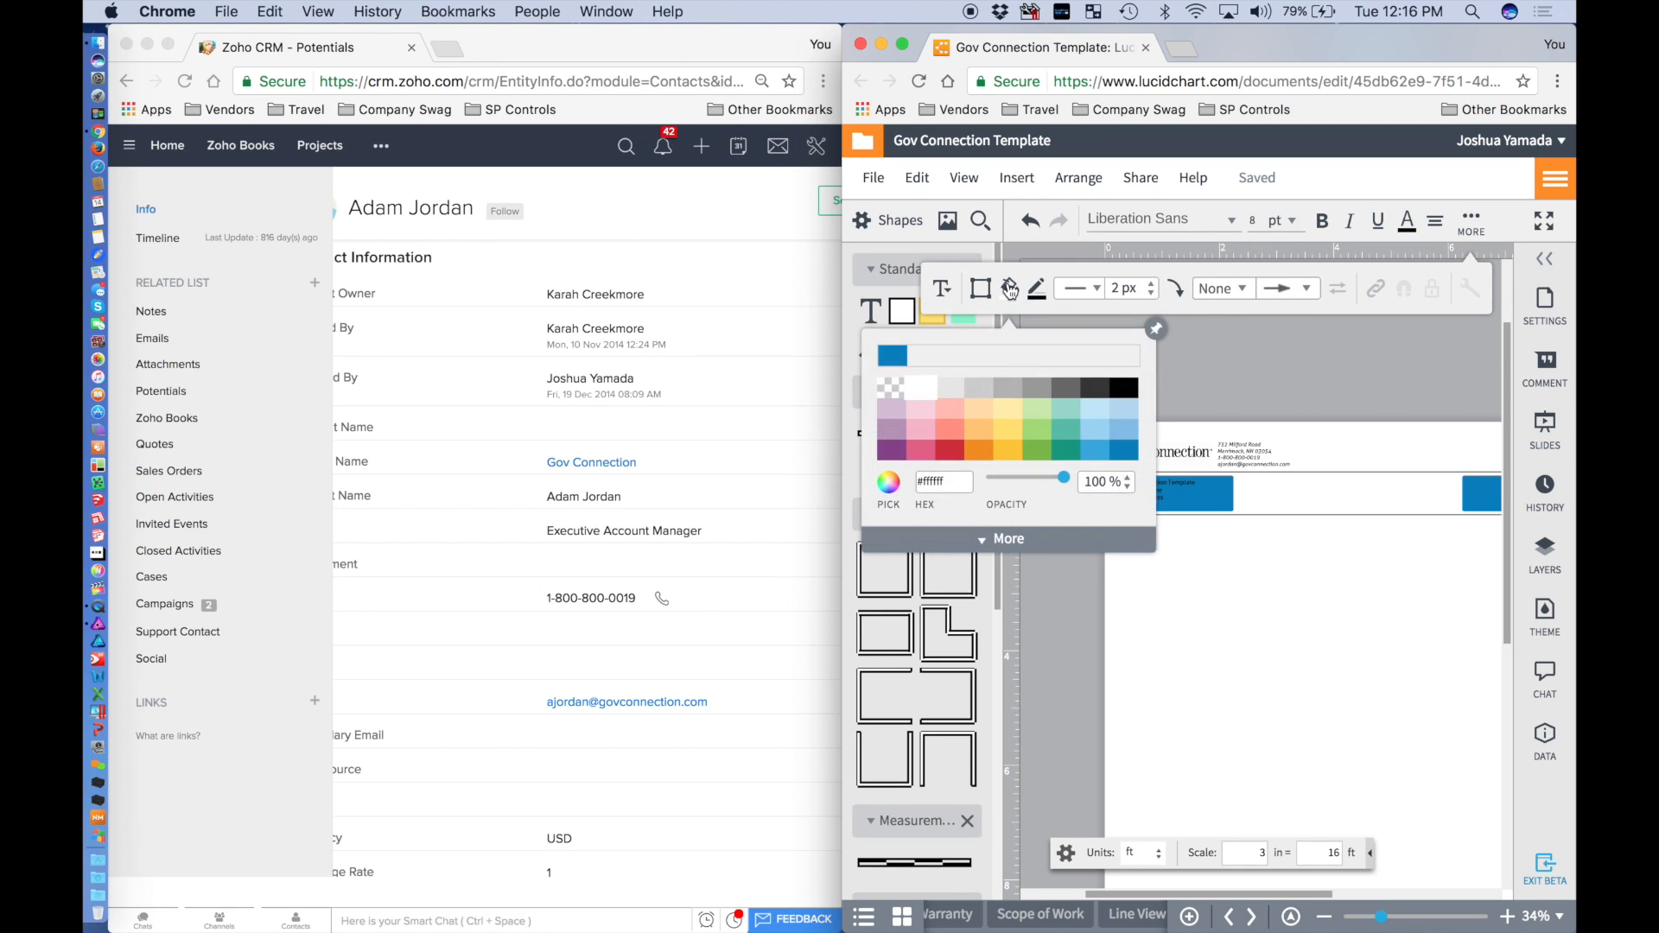
{"action": "left_click", "coordinate": [1180, 497]}
{"action": "left_click", "coordinate": [1468, 504], "text": "shift"}
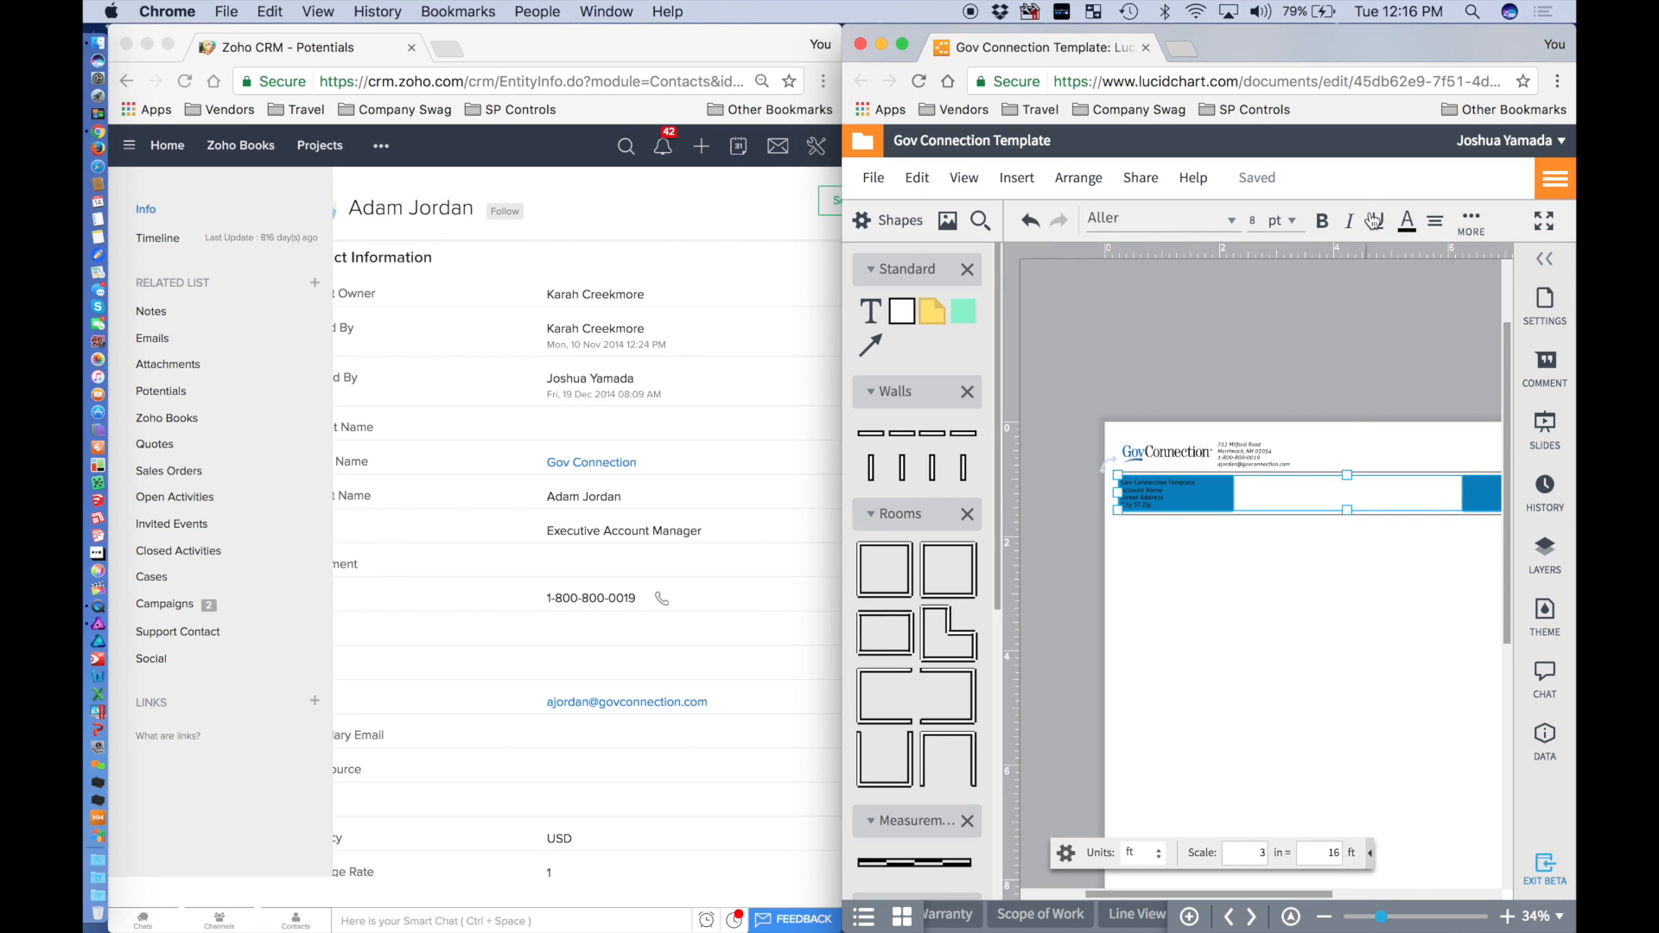
{"action": "left_click", "coordinate": [1468, 222]}
{"action": "left_click", "coordinate": [1009, 289]}
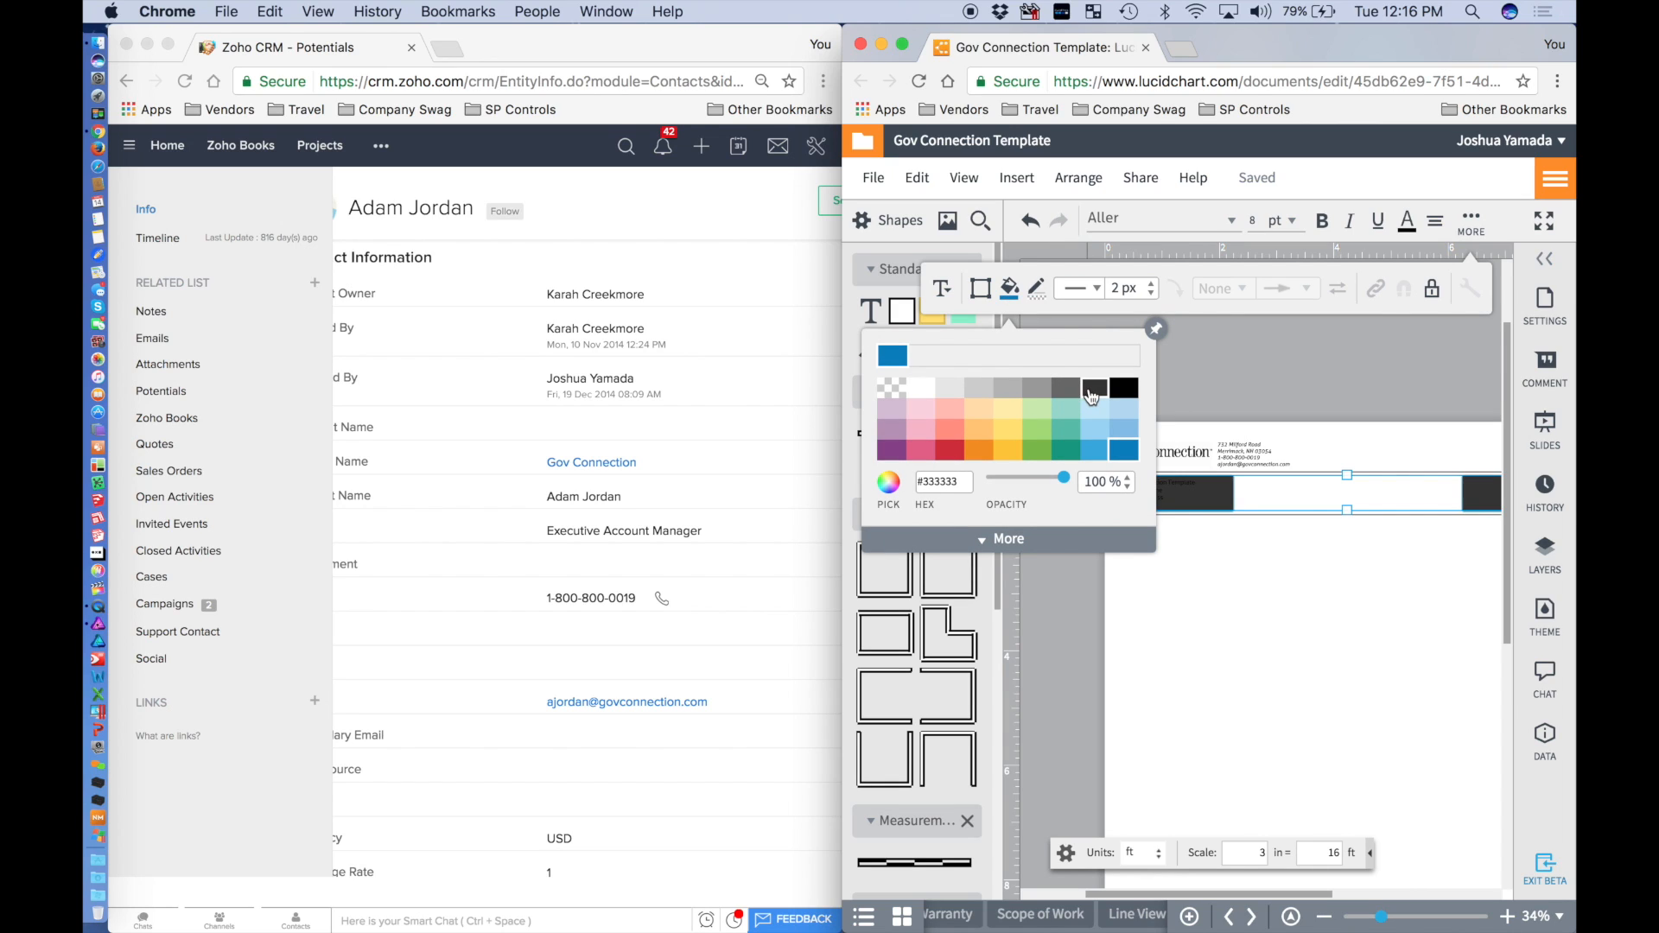
{"action": "left_click", "coordinate": [1050, 405]}
{"action": "left_click", "coordinate": [1246, 649]}
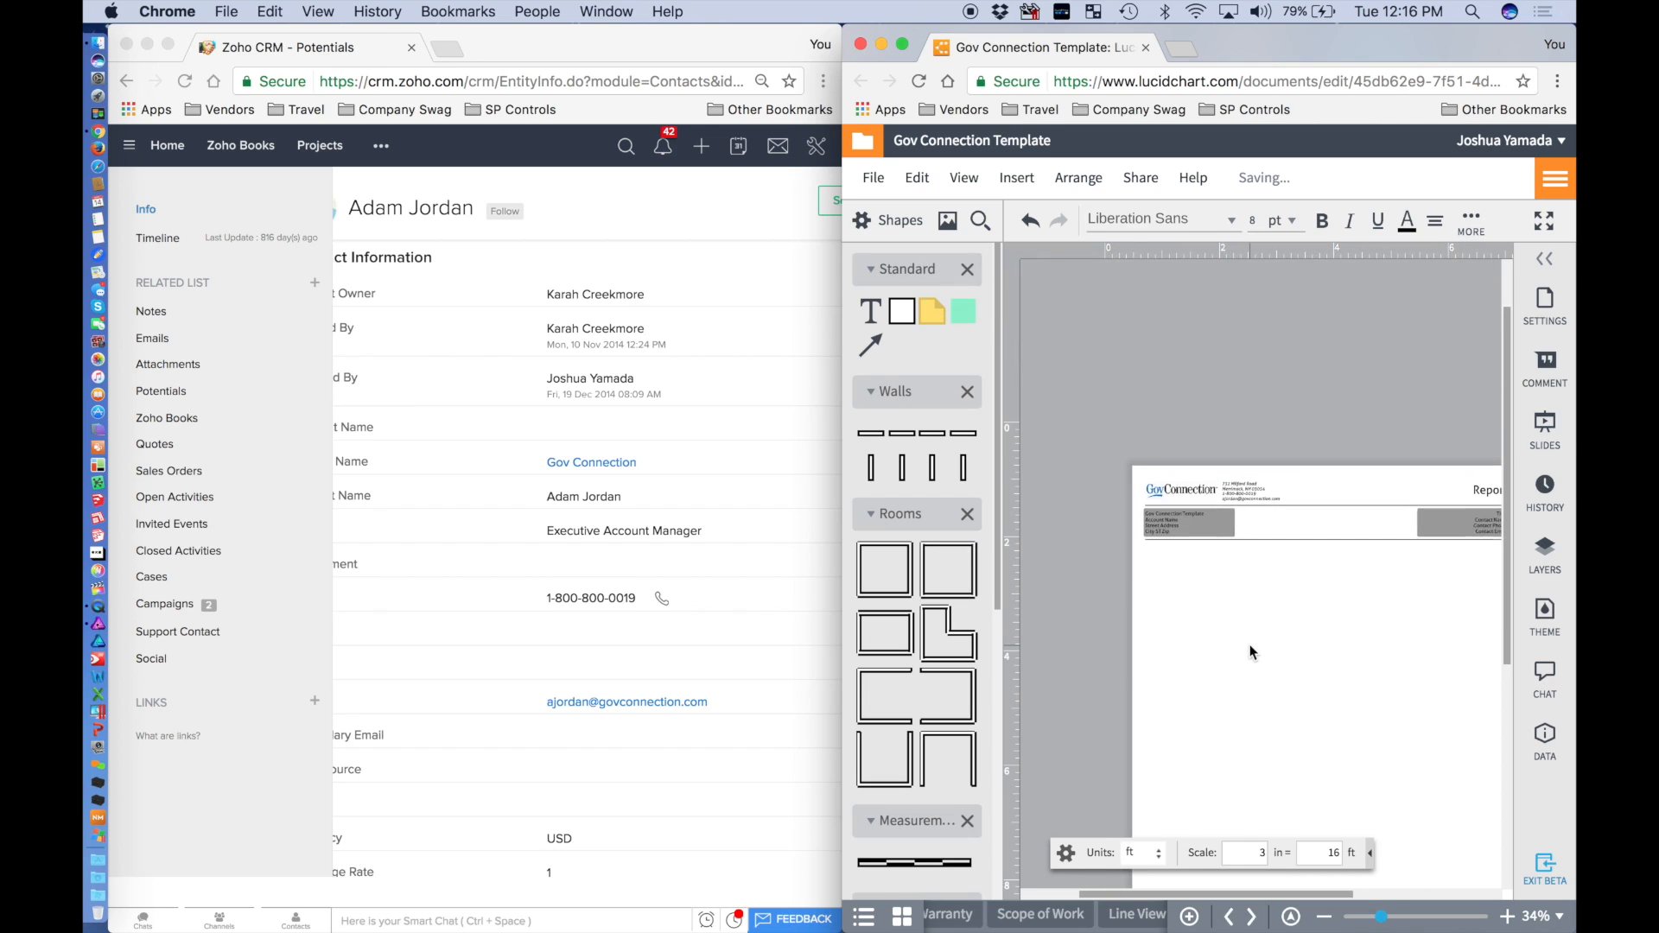
{"action": "scroll", "coordinate": [1253, 653], "scroll_direction": "down", "scroll_amount": 2}
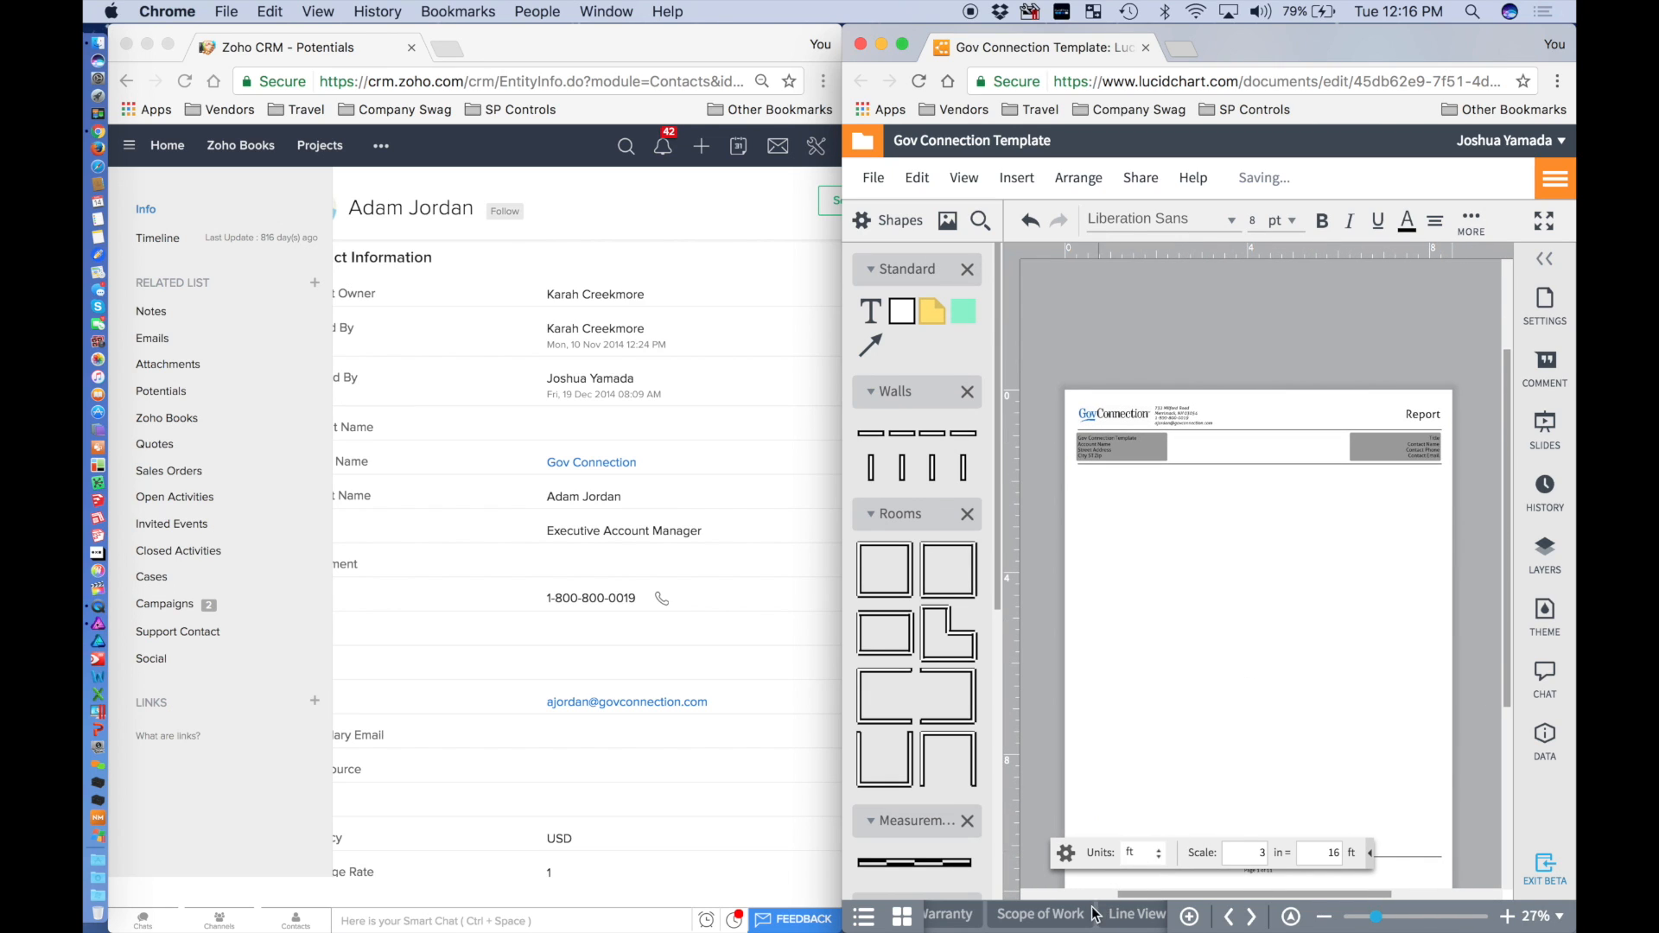
Take the GovConnection logo from the Report page and paste it onto the Drawings page.
{"action": "scroll", "coordinate": [1096, 911], "scroll_direction": "right", "scroll_amount": 3}
{"action": "left_click", "coordinate": [1015, 918]}
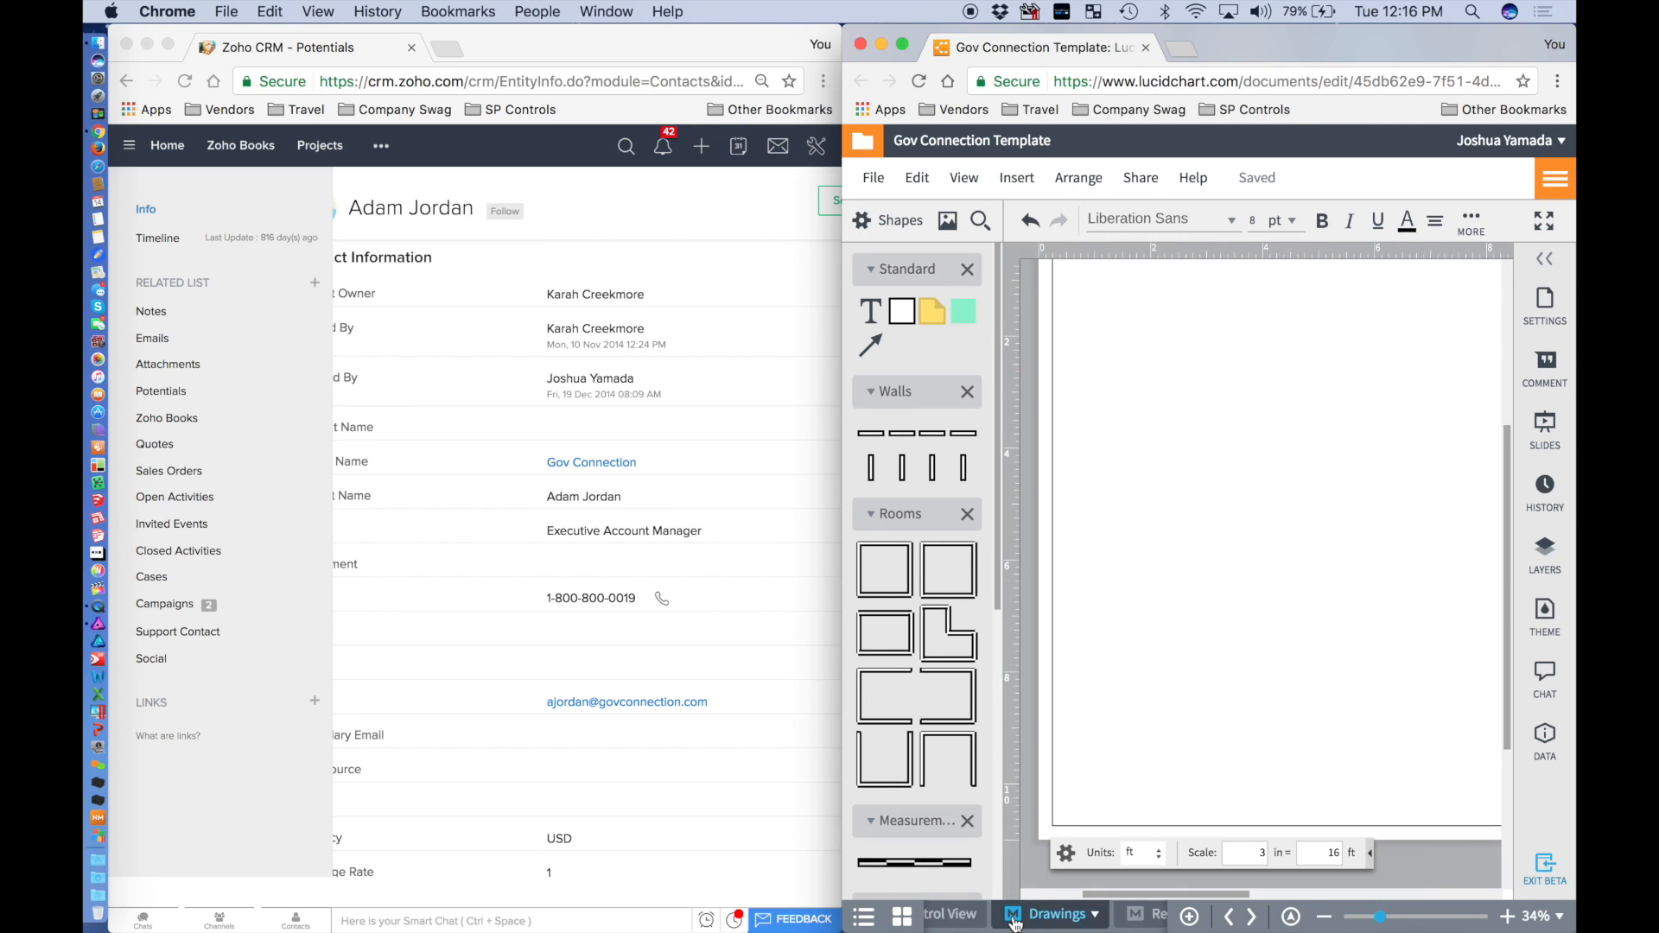
{"action": "scroll", "coordinate": [1133, 486], "scroll_direction": "up", "scroll_amount": 5}
{"action": "scroll", "coordinate": [1133, 486], "scroll_direction": "right", "scroll_amount": 8}
{"action": "scroll", "coordinate": [1133, 486], "scroll_direction": "down", "scroll_amount": 1}
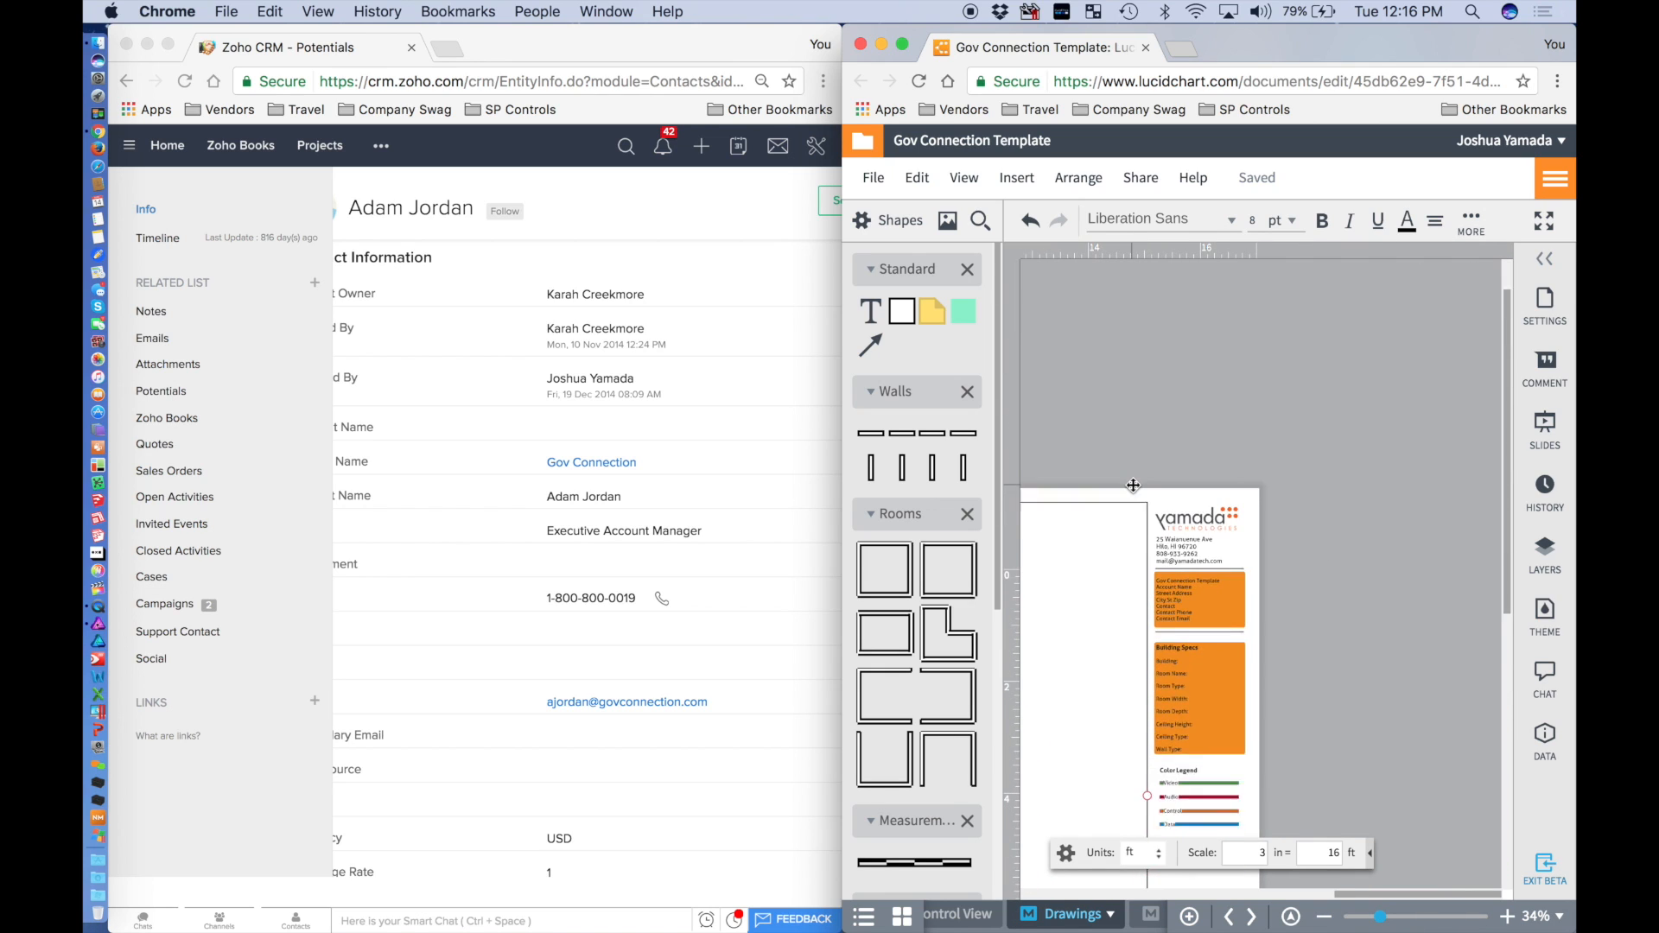
{"action": "scroll", "coordinate": [1133, 486], "scroll_direction": "up", "scroll_amount": 5}
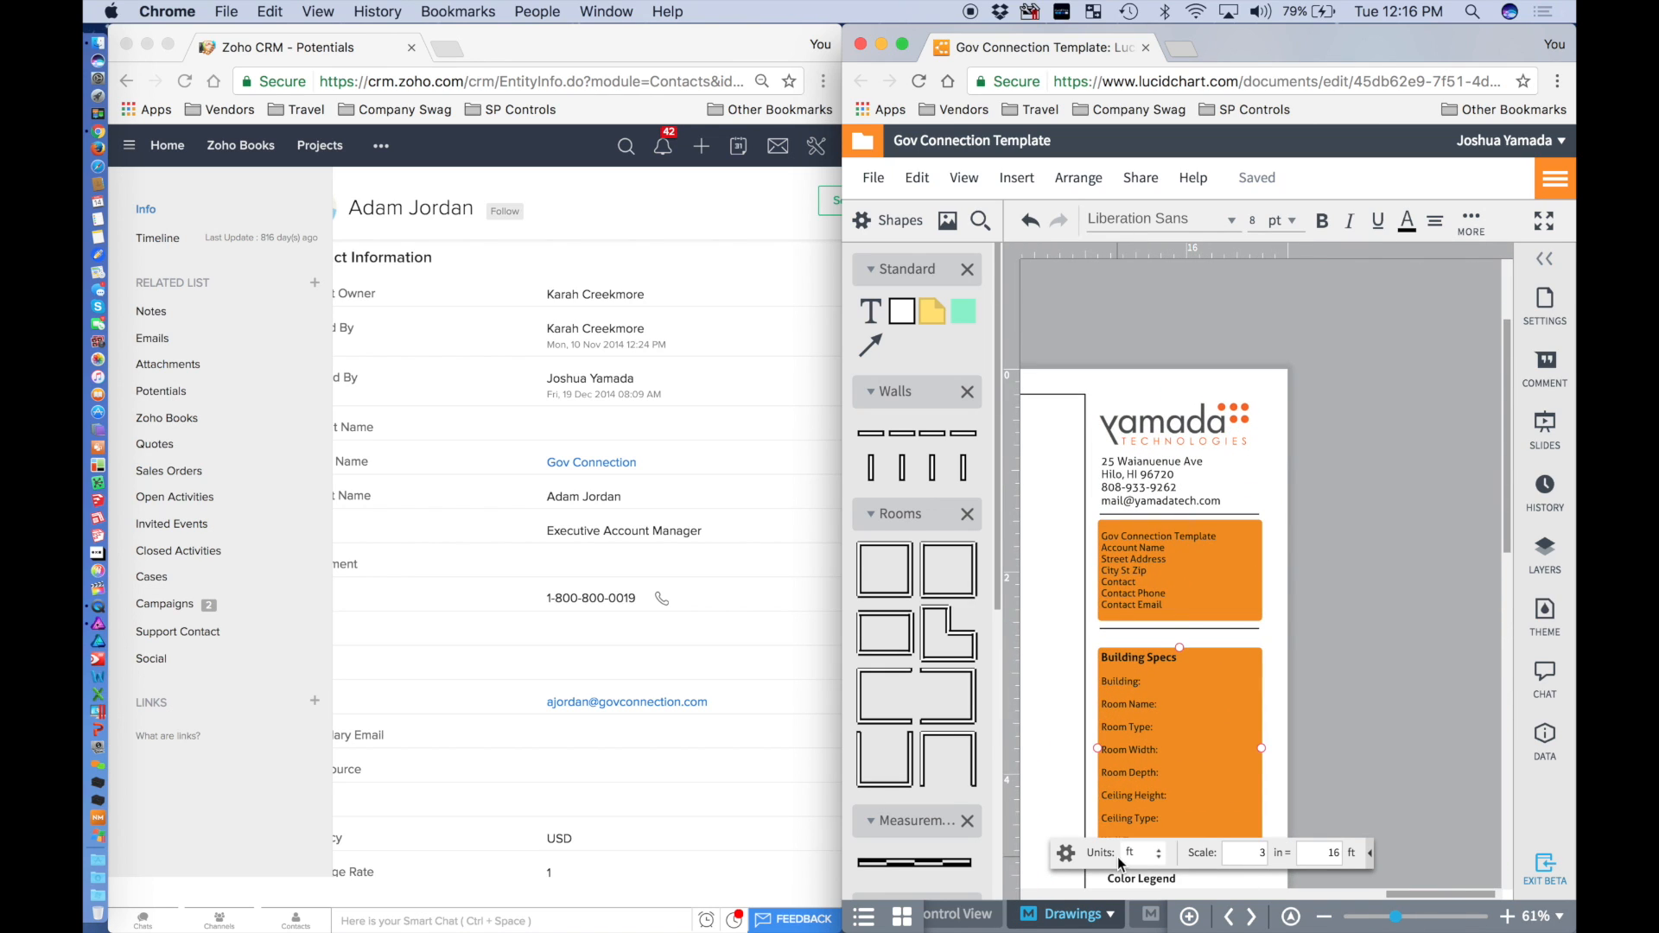
{"action": "left_click", "coordinate": [1151, 919]}
{"action": "left_click", "coordinate": [1101, 416]}
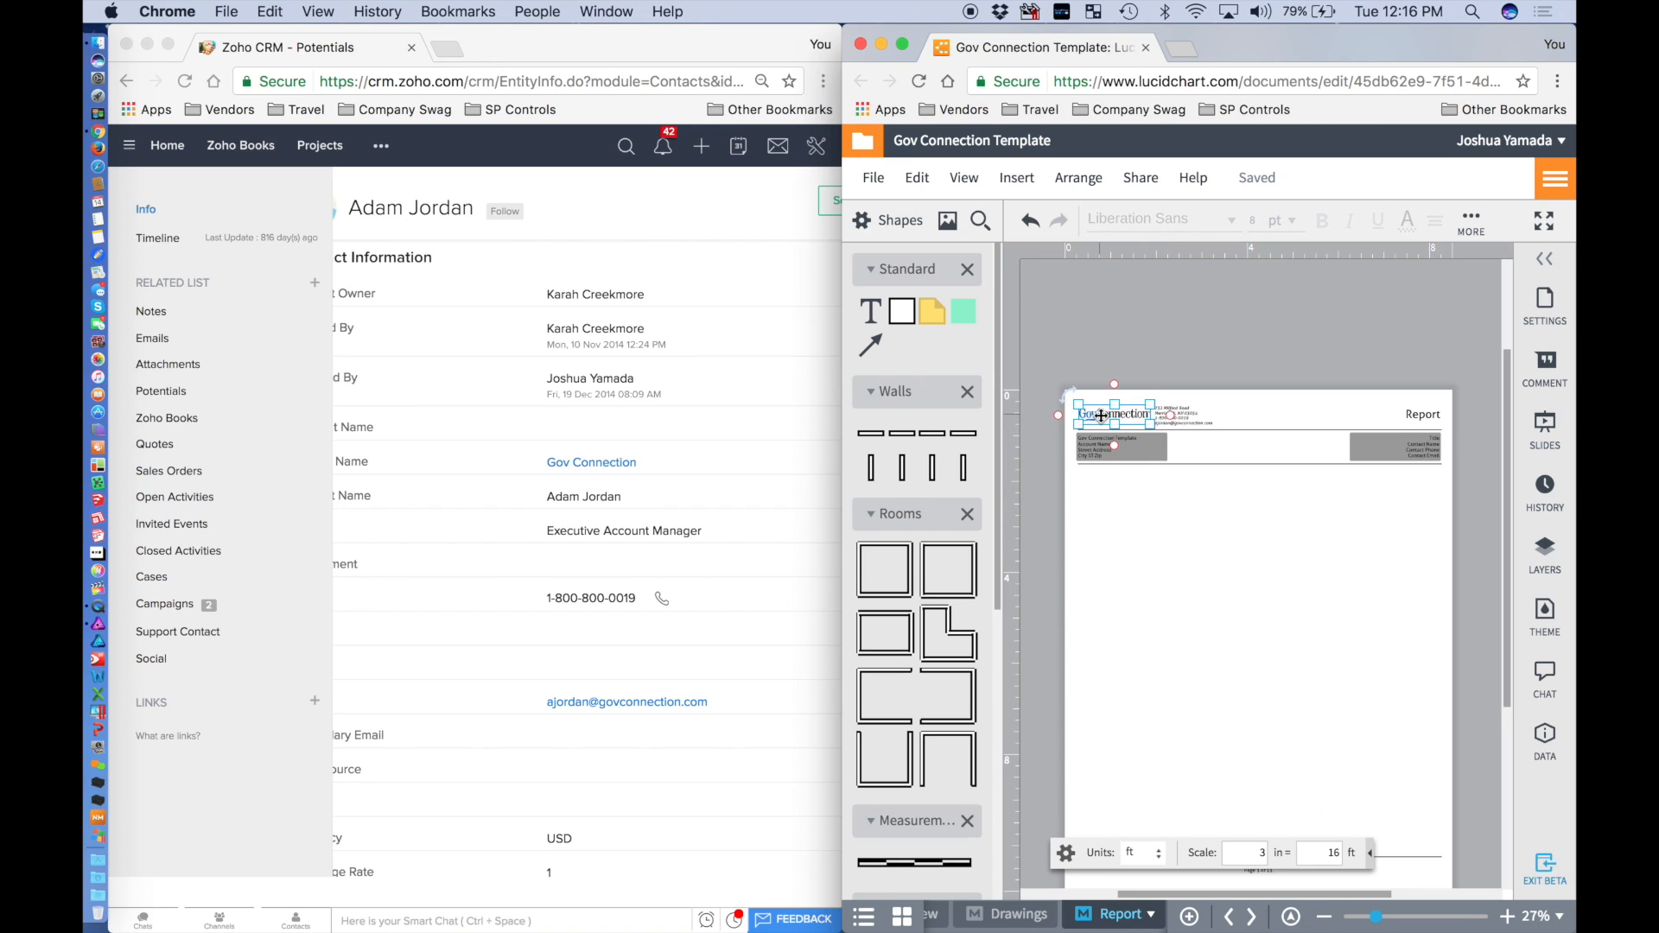
{"action": "left_click", "coordinate": [1029, 921]}
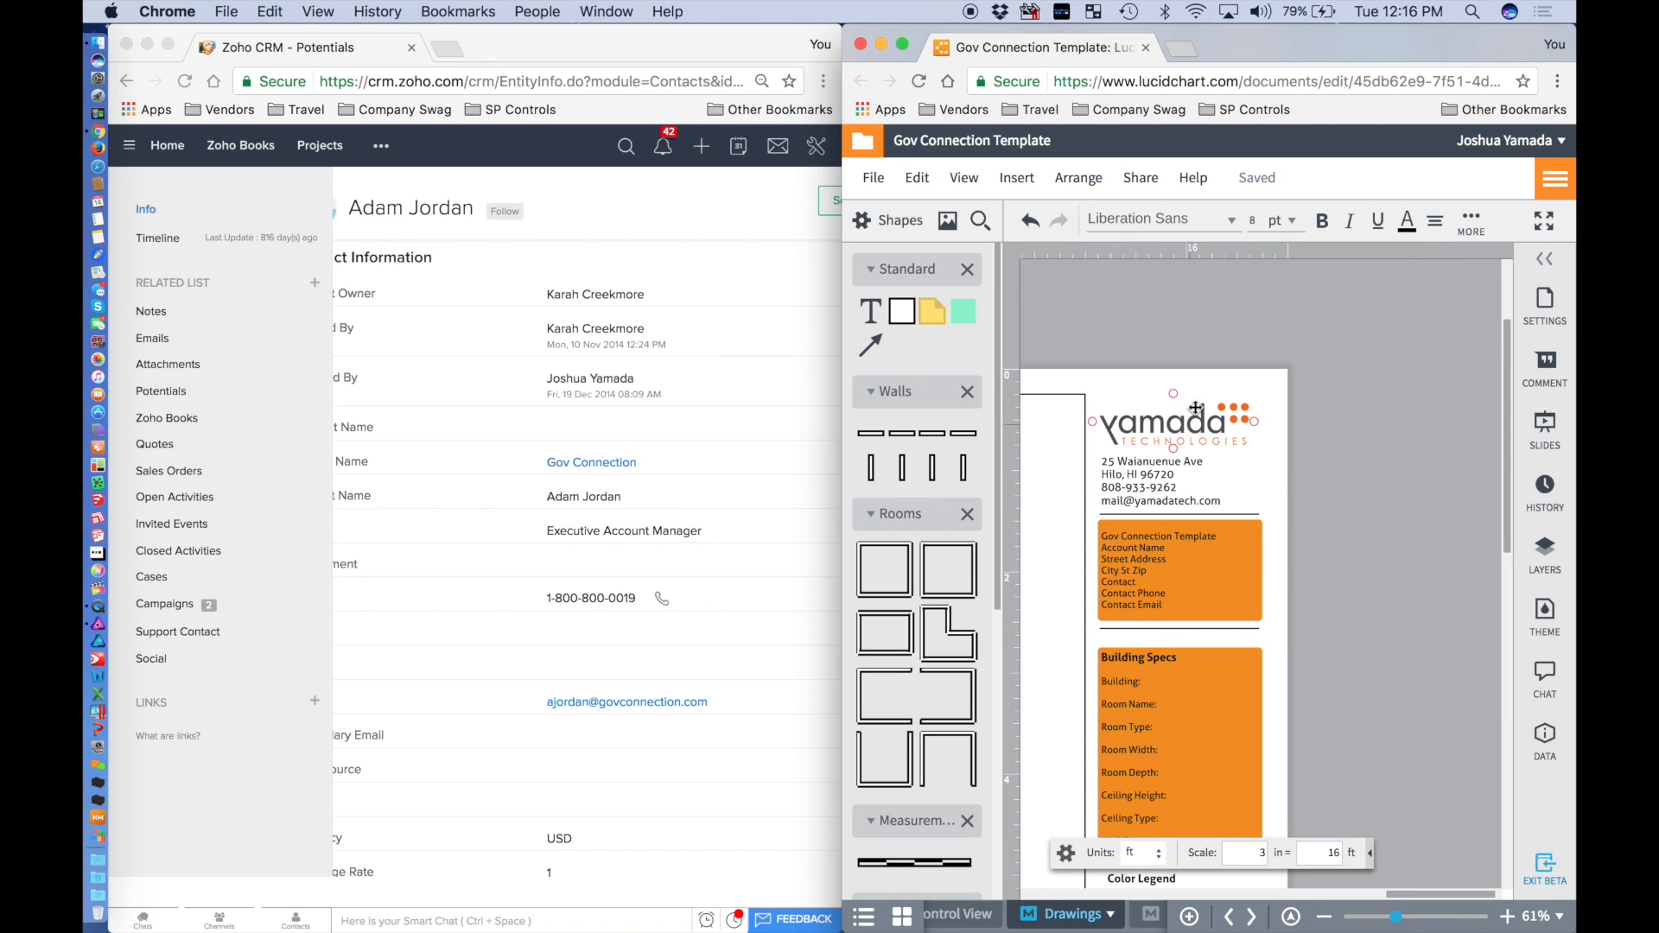
{"action": "key", "text": "super+v"}
Delete the Yamada Technologies logo and move the GovConnection logo into its place.
{"action": "left_click_drag", "start_coordinate": [1236, 582], "coordinate": [1125, 533]}
{"action": "scroll", "coordinate": [1406, 591], "scroll_direction": "right", "scroll_amount": 10}
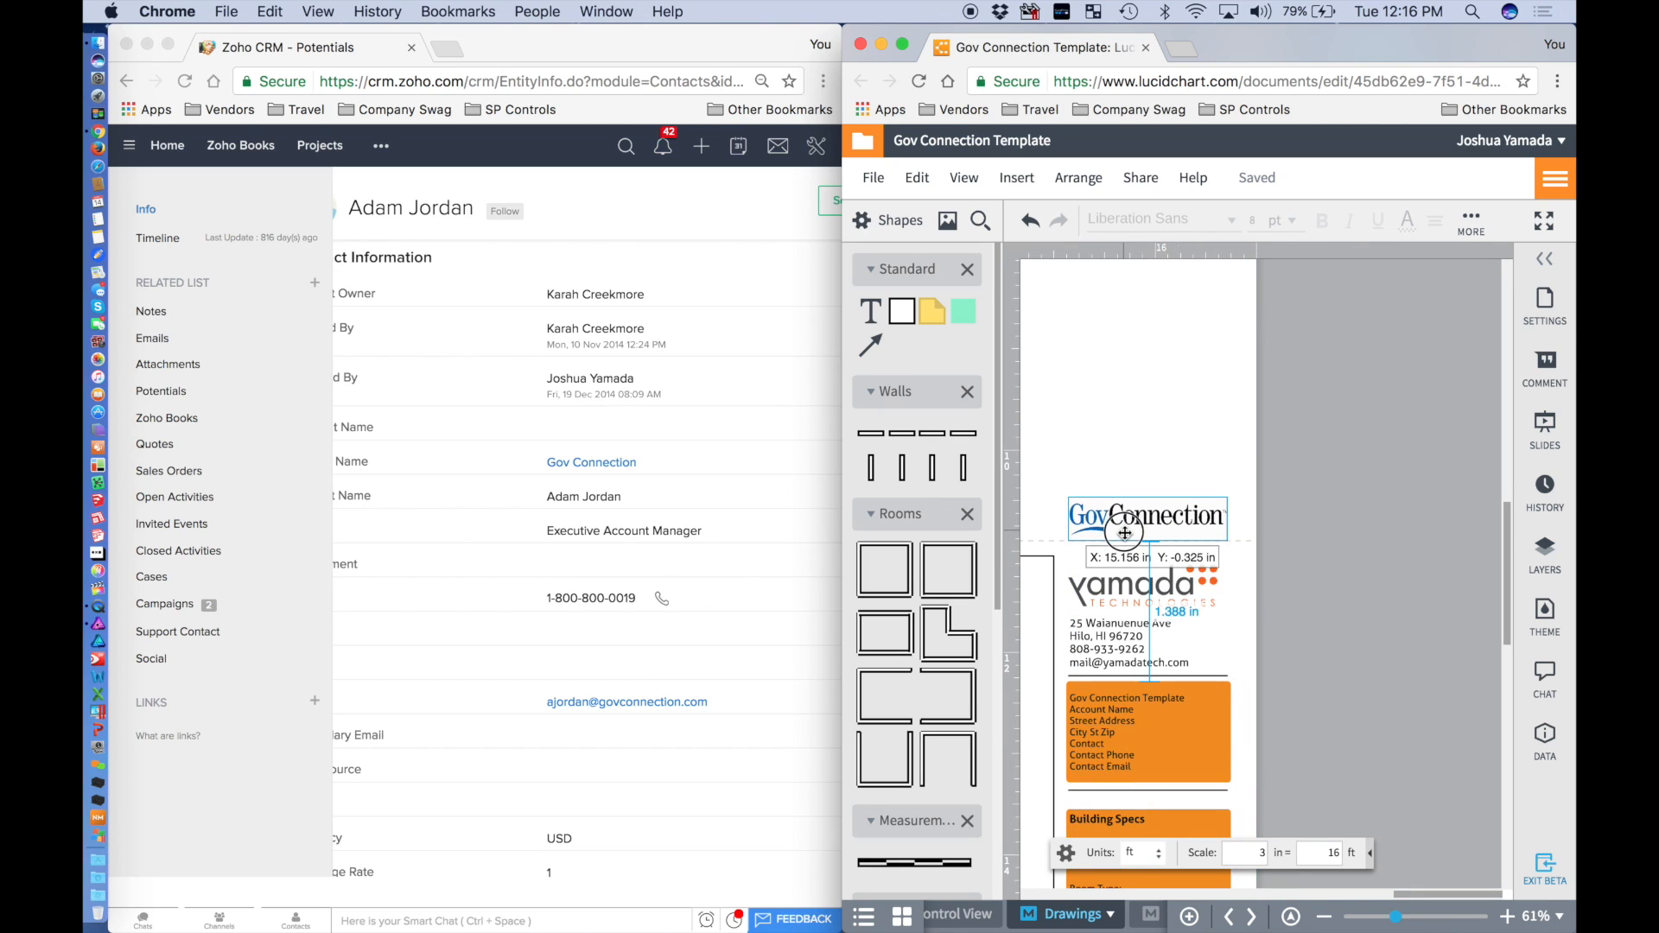
{"action": "left_click", "coordinate": [1142, 598]}
{"action": "key", "text": "BackSpace"}
{"action": "left_click_drag", "start_coordinate": [1158, 529], "coordinate": [1154, 595]}
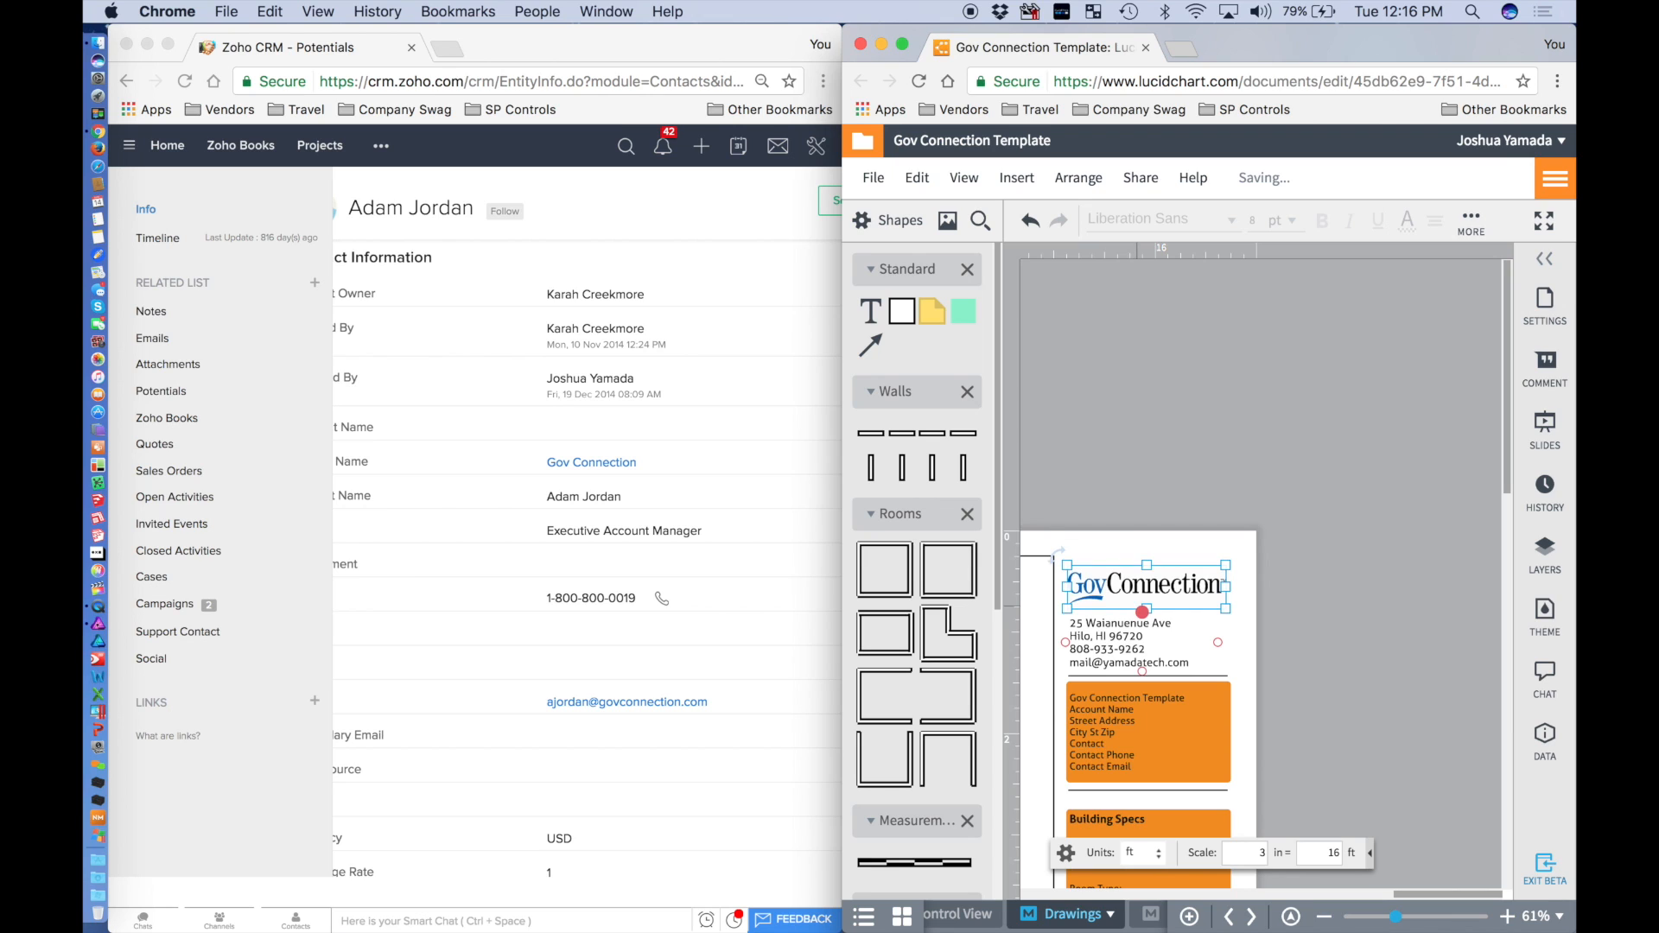
{"action": "left_click", "coordinate": [1382, 564]}
{"action": "scroll", "coordinate": [1202, 630], "scroll_direction": "up", "scroll_amount": 3}
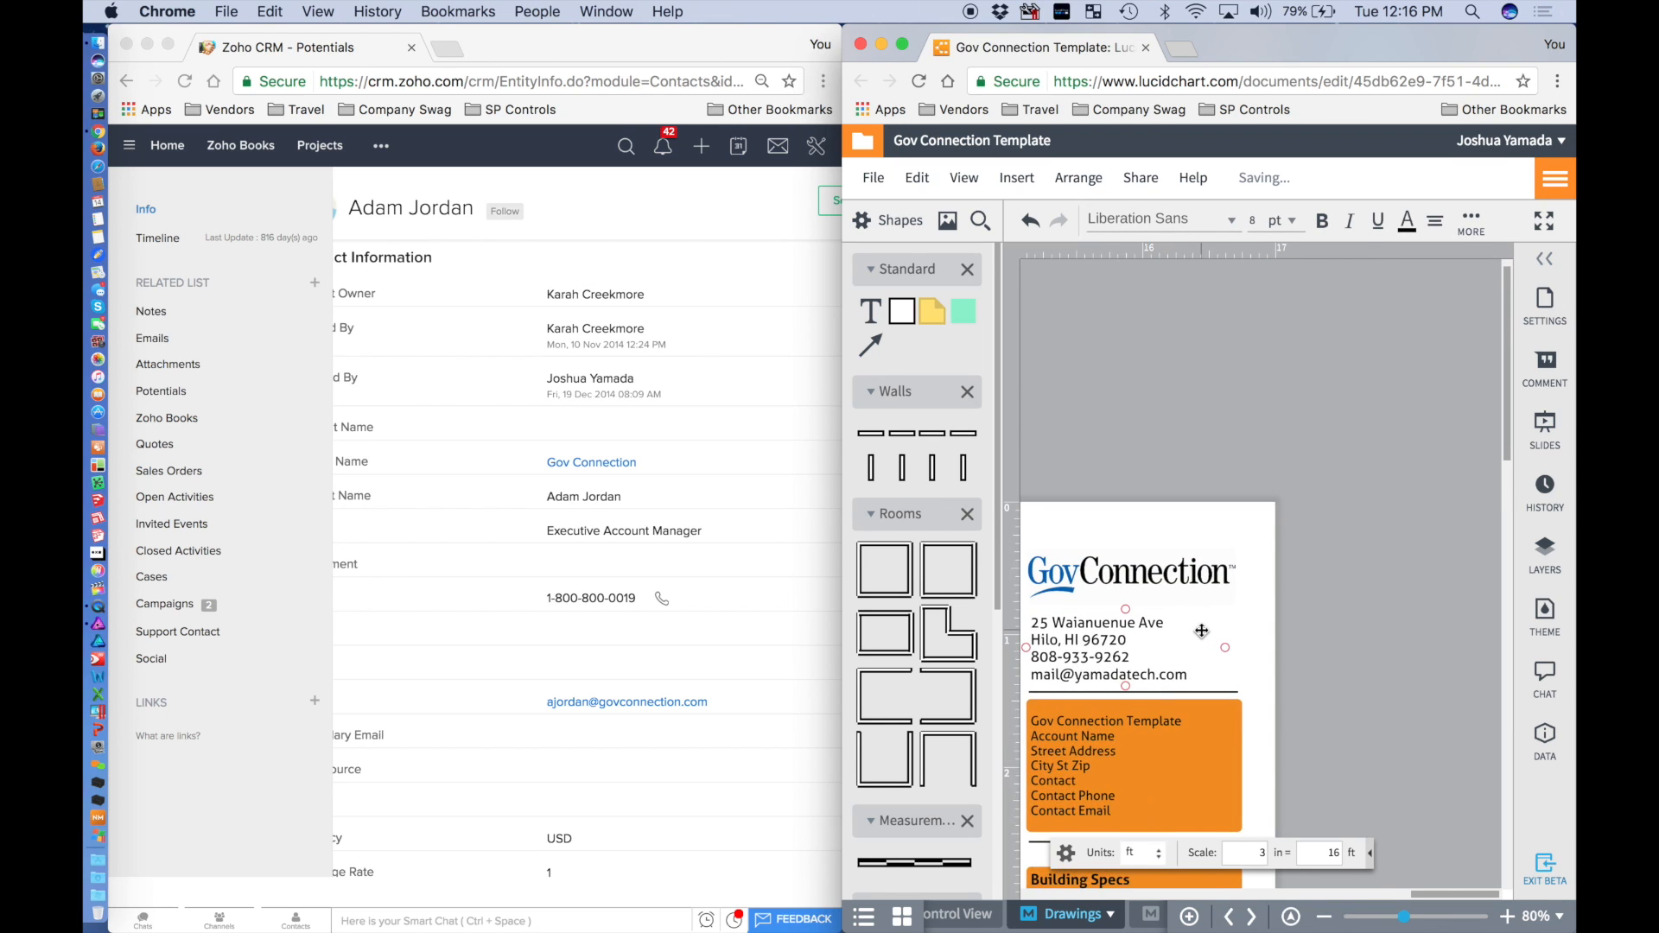
{"action": "scroll", "coordinate": [1201, 631], "scroll_direction": "up", "scroll_amount": 2}
Replace the first two sample address lines with the contact's street address from the CRM.
{"action": "double_click", "coordinate": [1193, 546]}
{"action": "left_click", "coordinate": [1216, 537]}
{"action": "left_click_drag", "start_coordinate": [1213, 539], "coordinate": [1093, 508]}
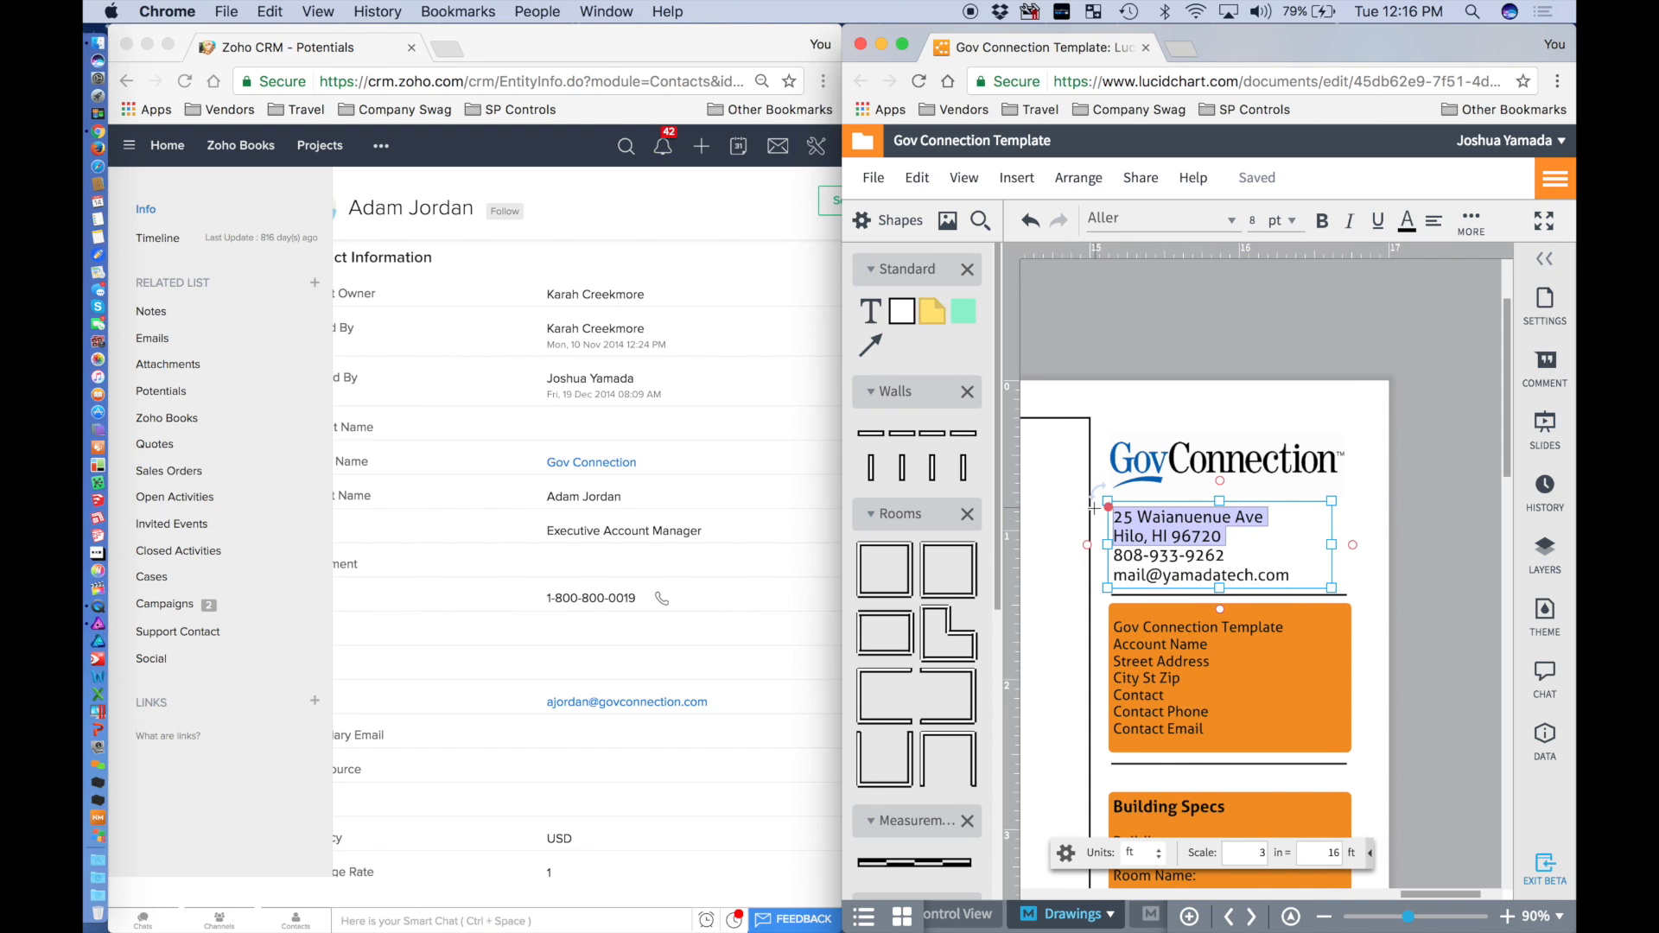
{"action": "left_click", "coordinate": [722, 631]}
{"action": "scroll", "coordinate": [722, 635], "scroll_direction": "down", "scroll_amount": 10}
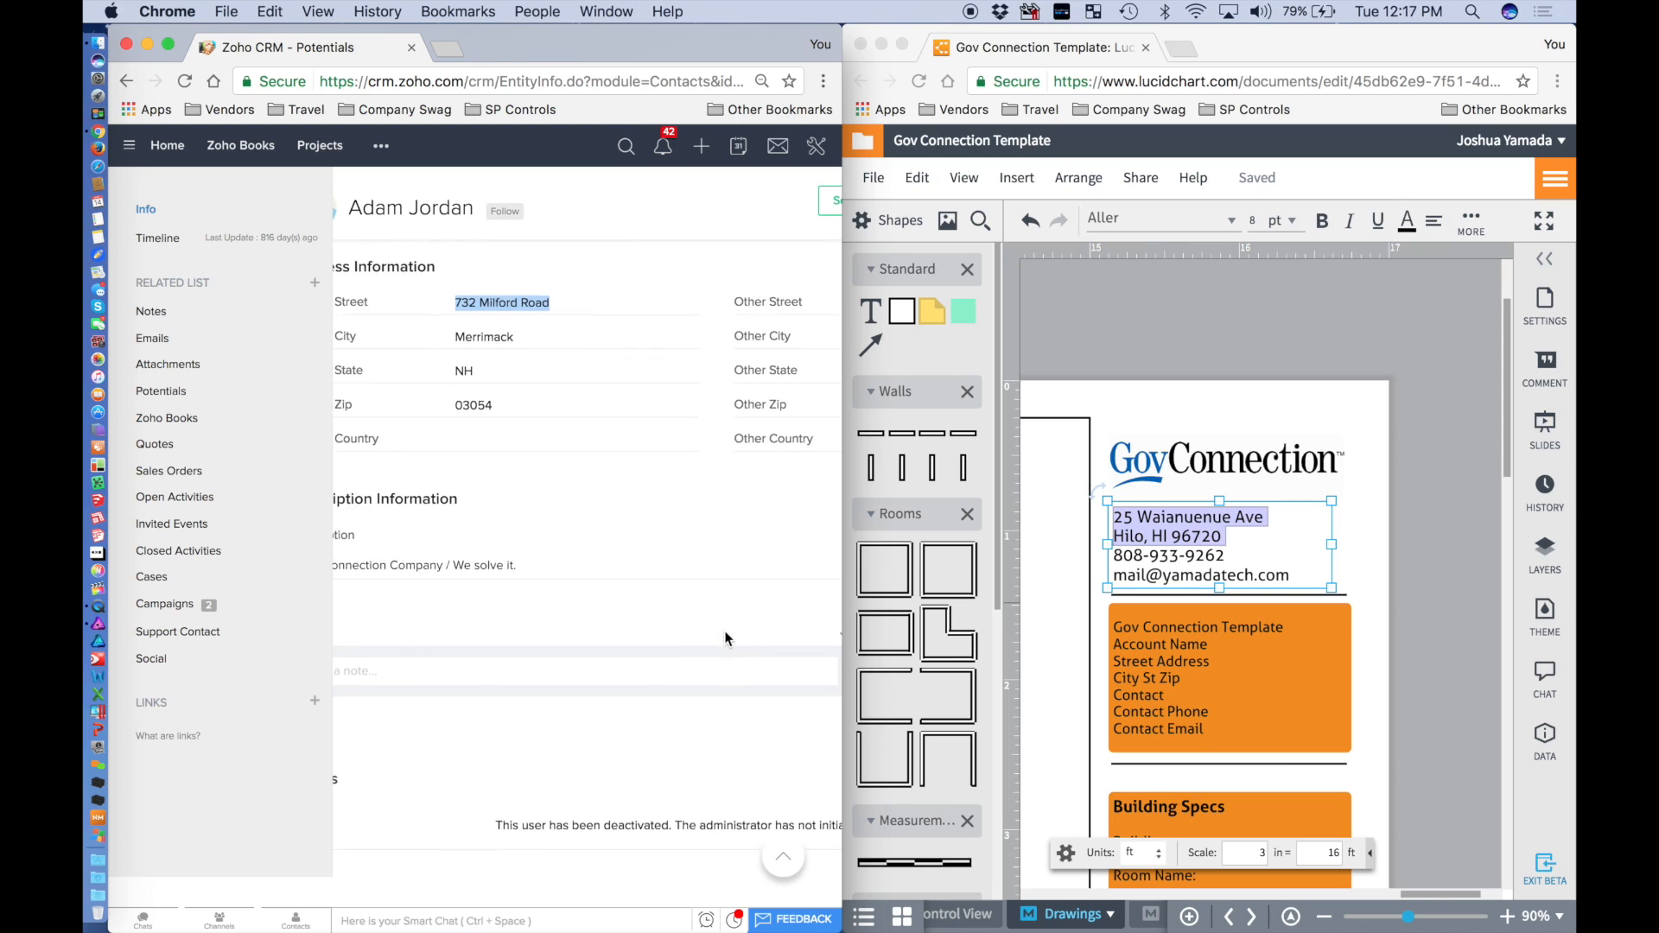
{"action": "left_click_drag", "start_coordinate": [1227, 538], "coordinate": [1096, 512]}
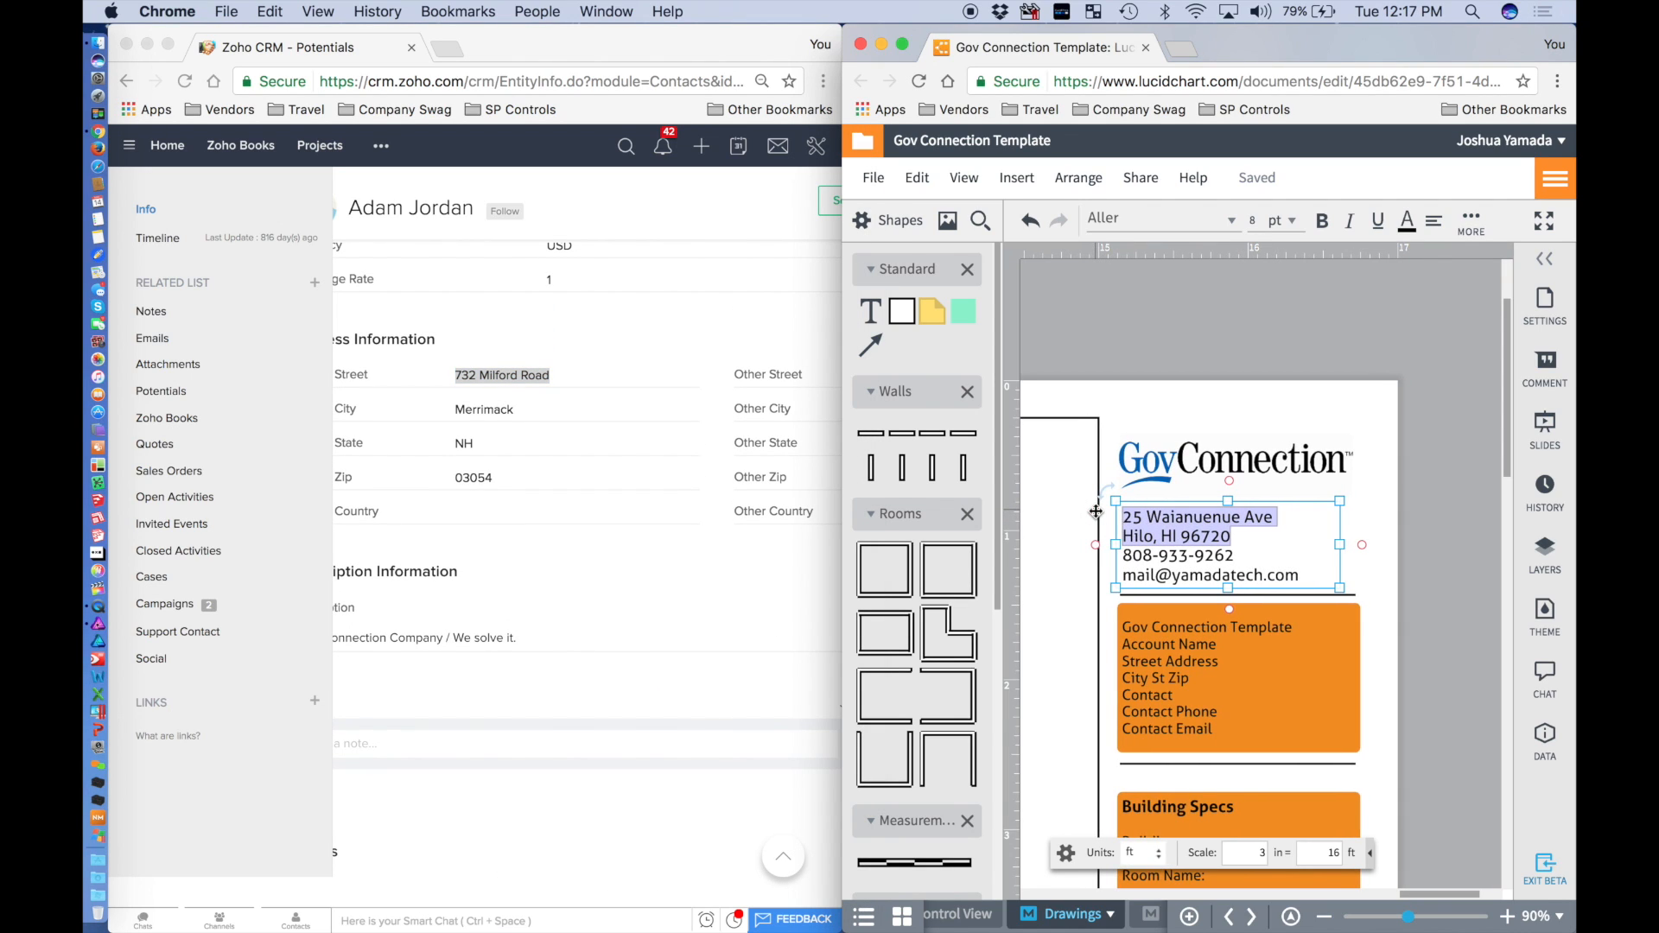
{"action": "type", "text": "732 Mi"}
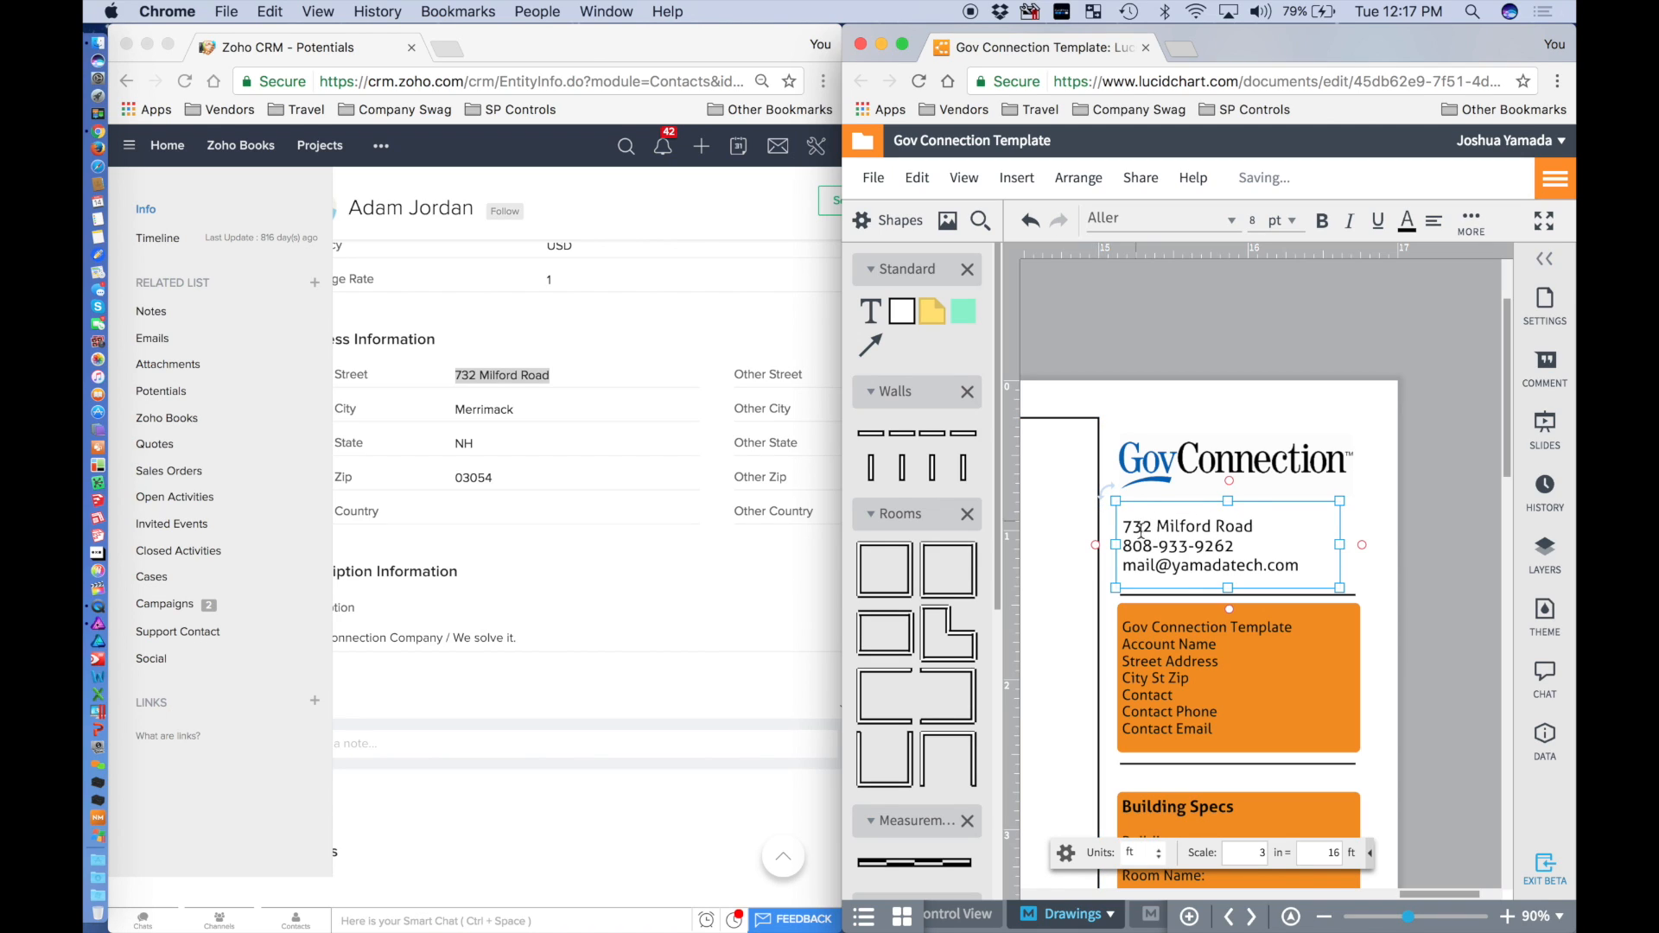
{"action": "type", "text": "lford Road"}
{"action": "key", "text": "Return"}
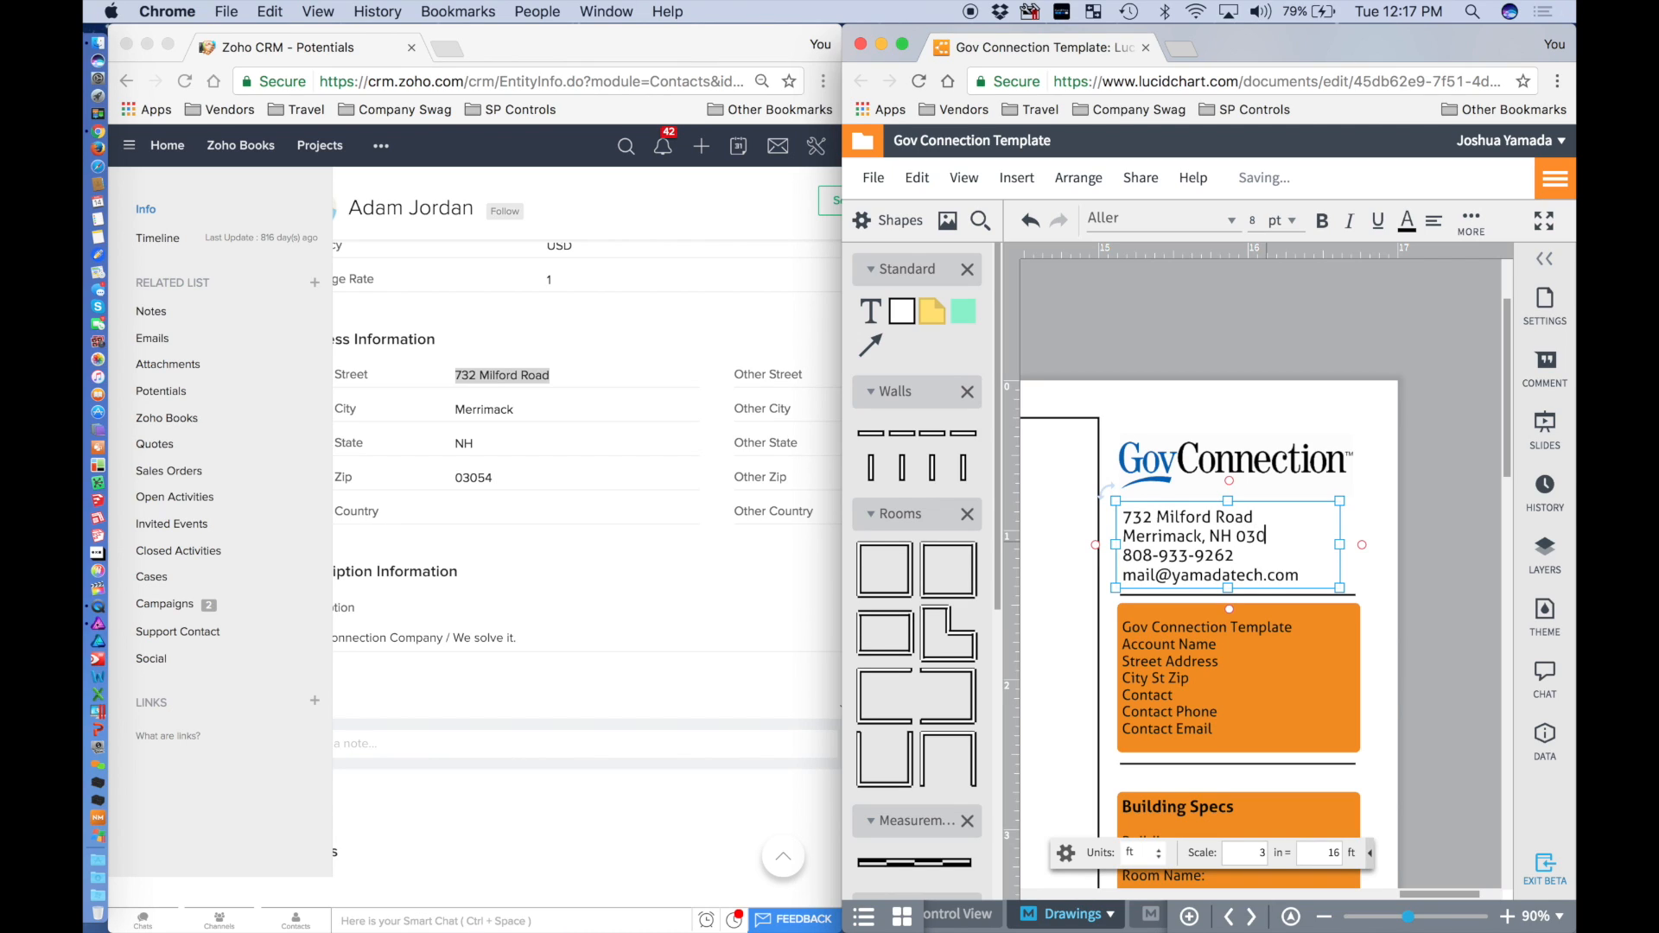
Add a new line with the contact's name above the old phone line.
{"action": "left_click_drag", "start_coordinate": [1259, 554], "coordinate": [1091, 555]}
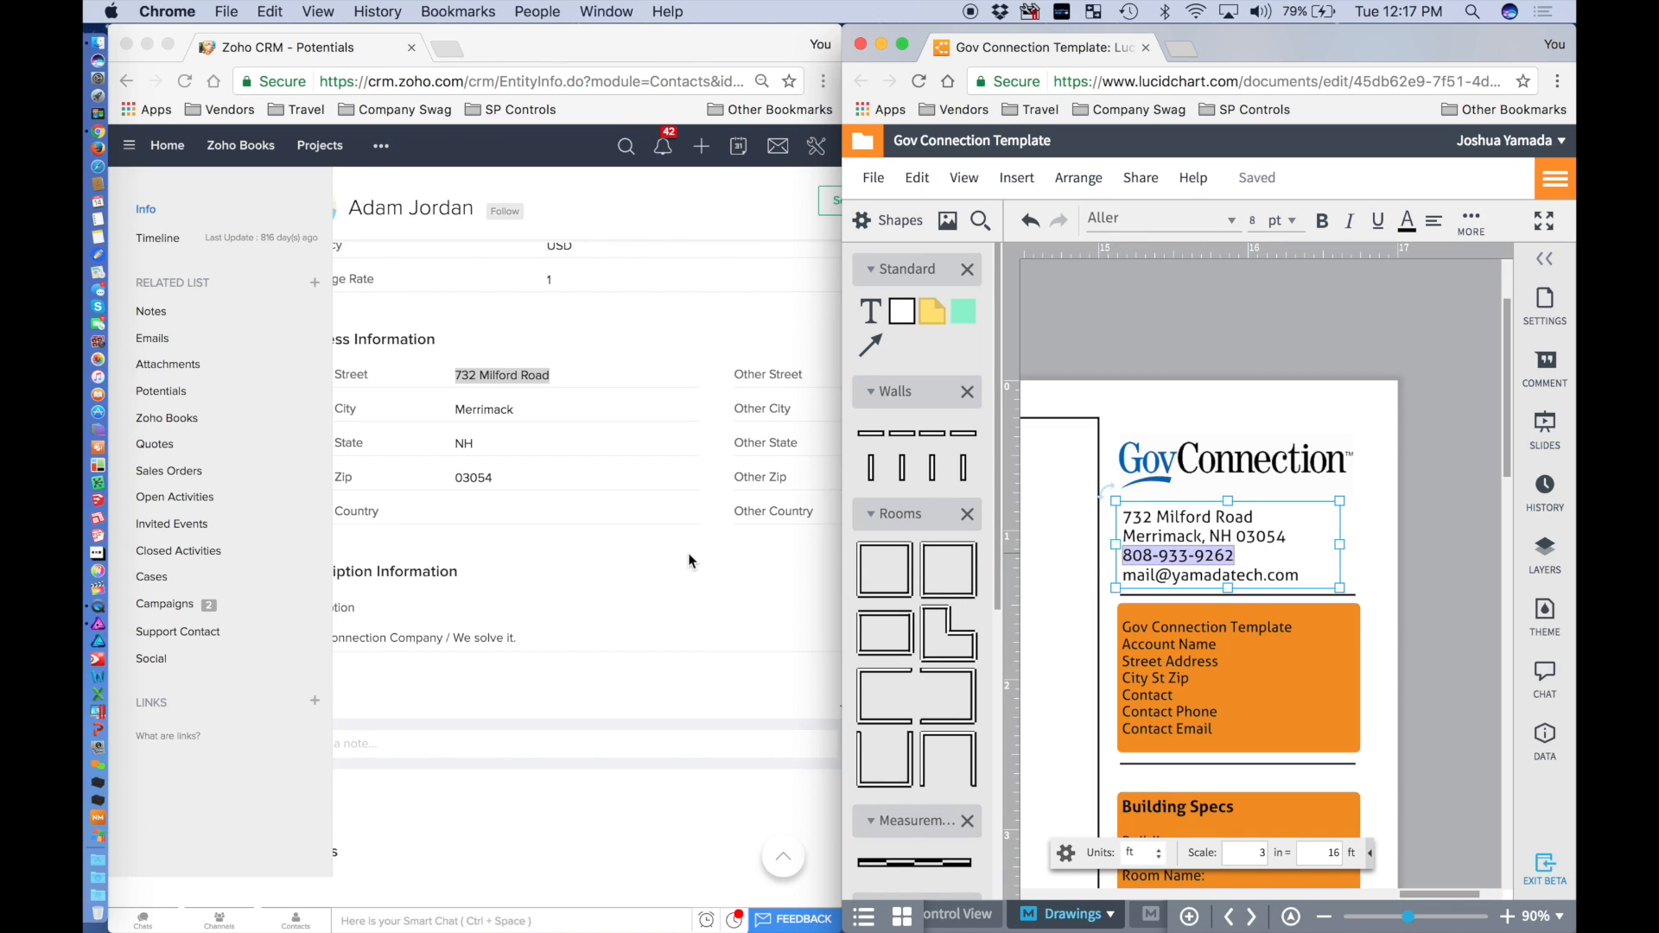
{"action": "left_click", "coordinate": [1306, 534]}
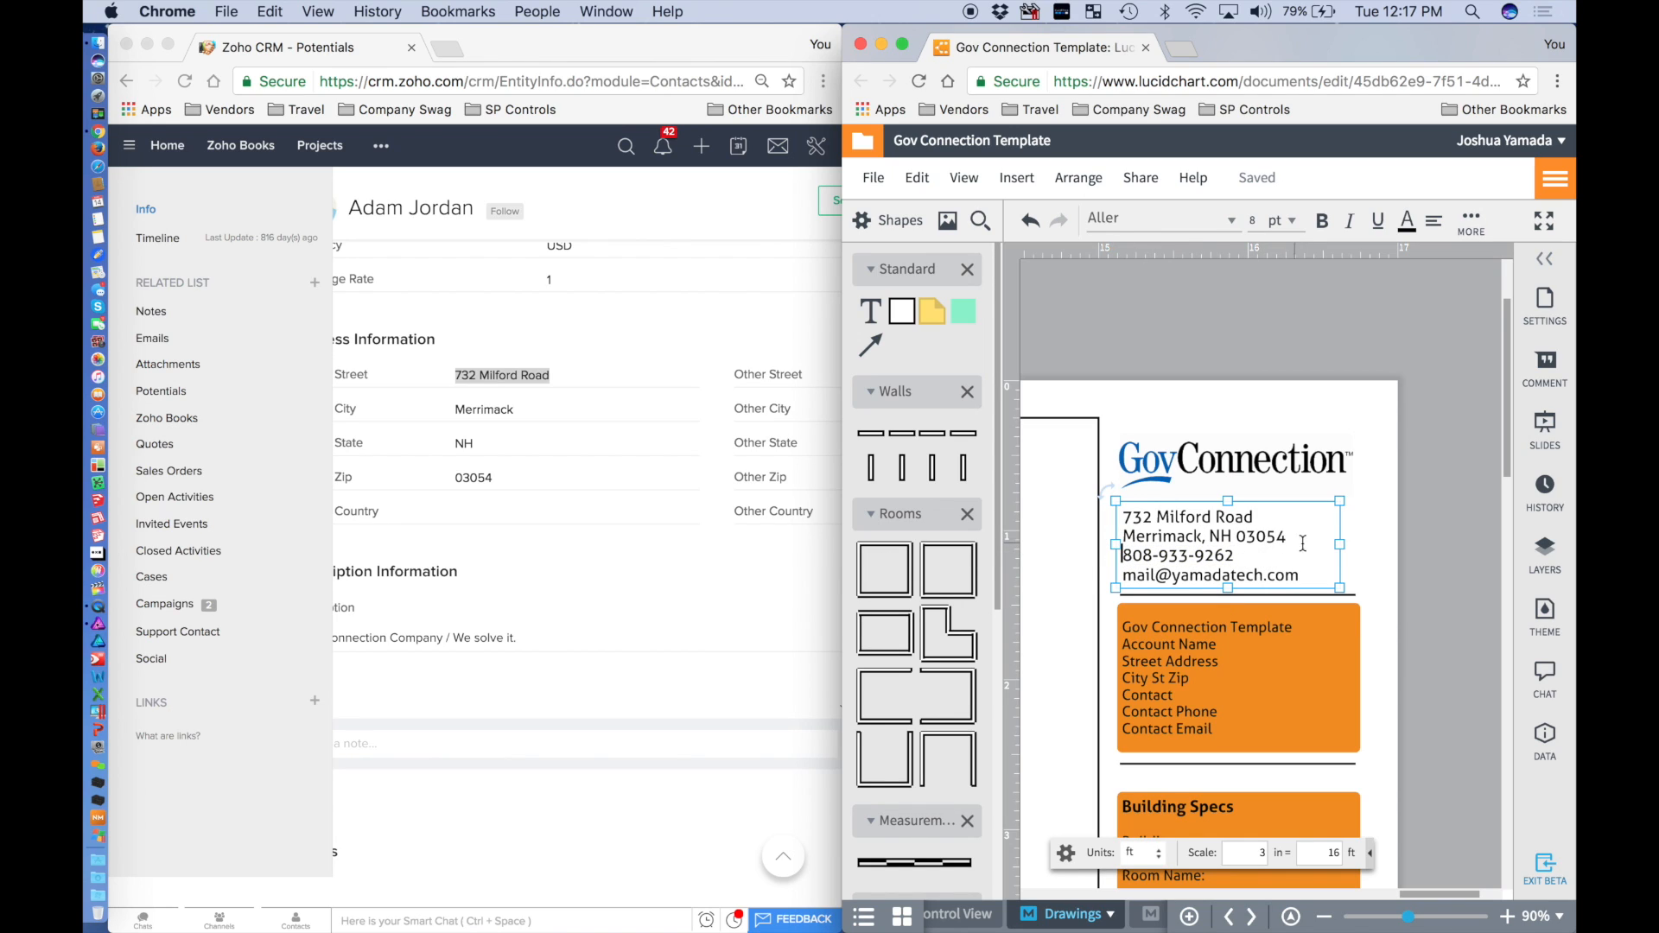
{"action": "key", "text": "Return"}
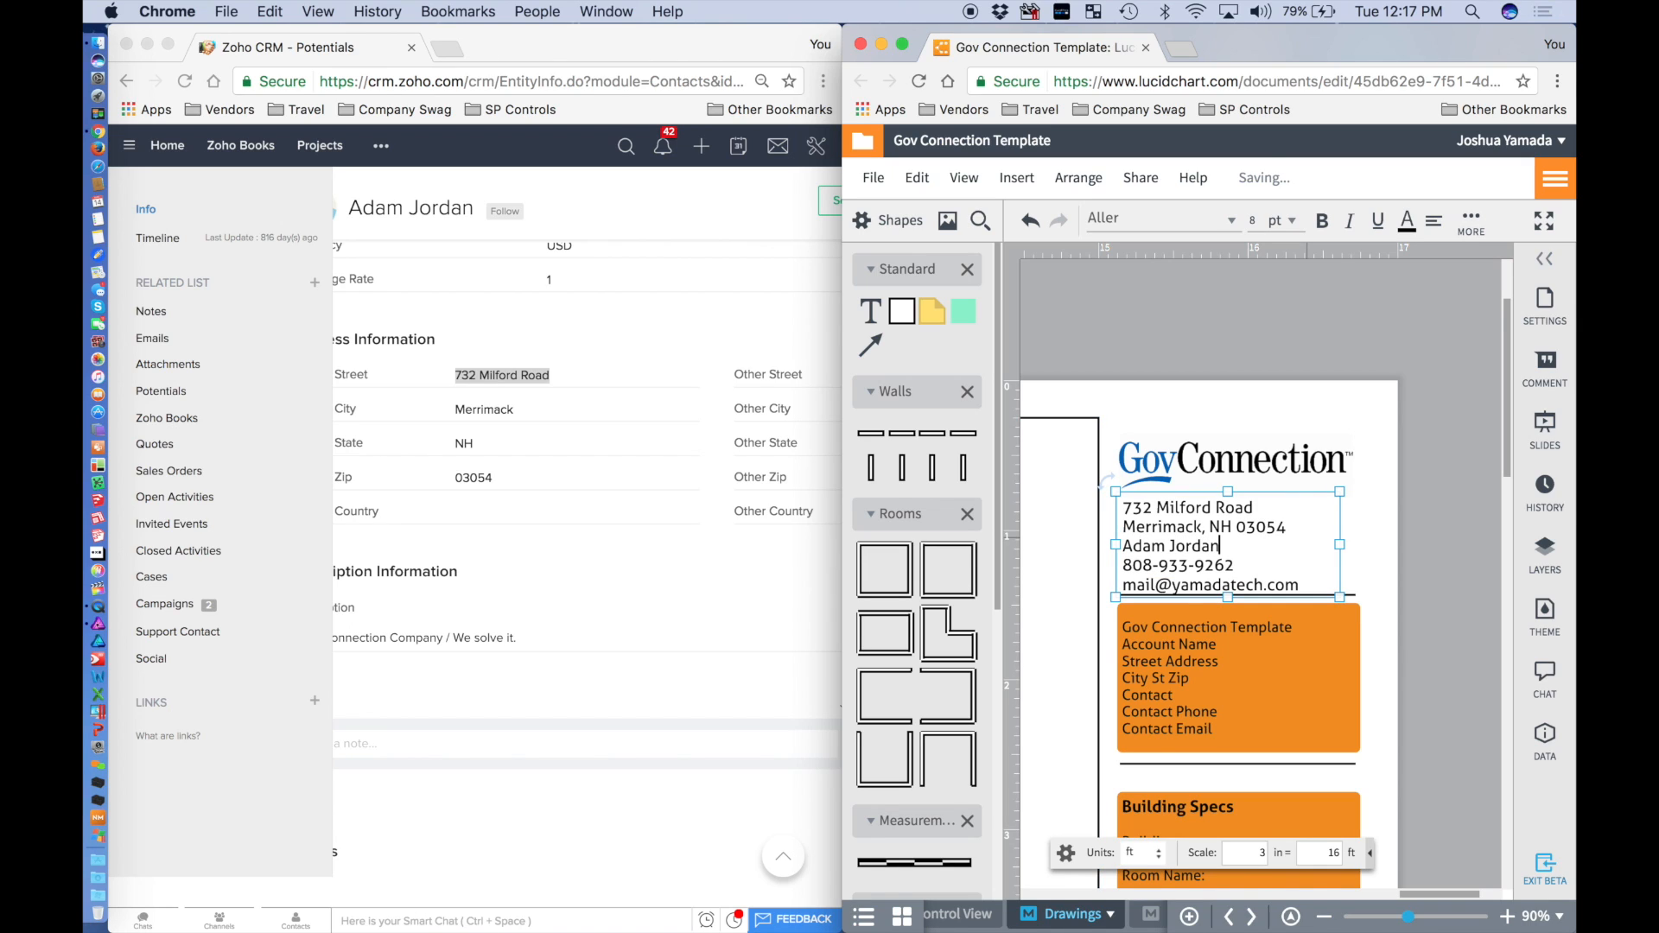
Nudge the GovConnection logo up and move the address block beneath it.
{"action": "scroll", "coordinate": [1283, 546], "scroll_direction": "down", "scroll_amount": 1}
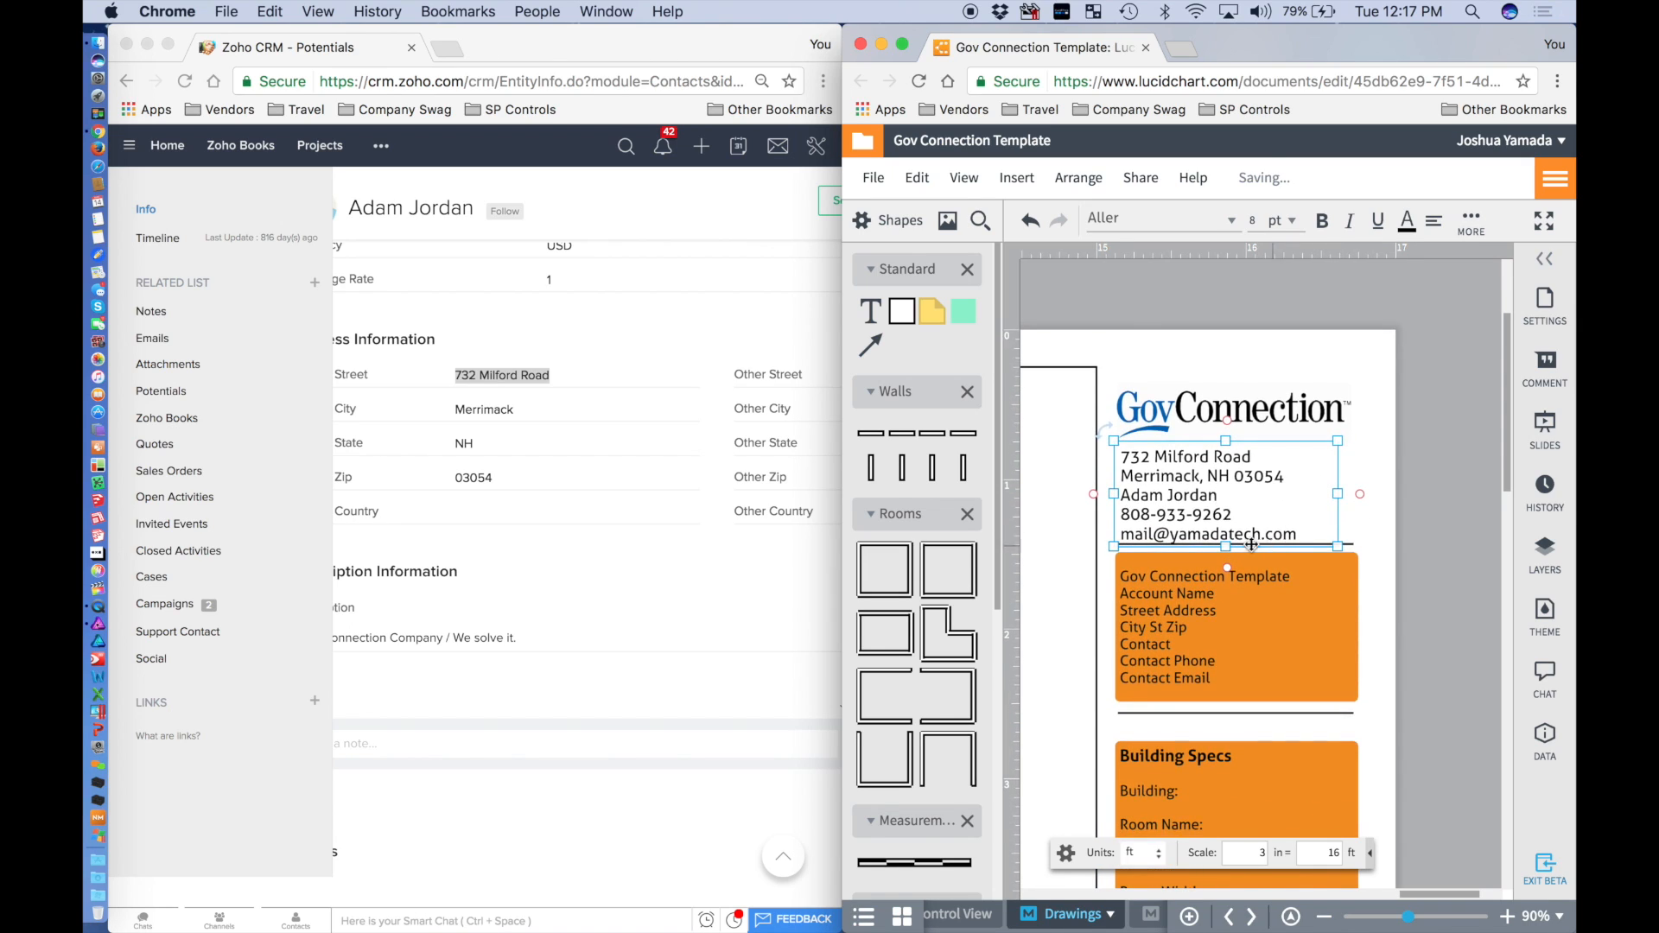
{"action": "left_click", "coordinate": [1238, 430]}
{"action": "left_click_drag", "start_coordinate": [1195, 407], "coordinate": [1197, 395]}
{"action": "left_click_drag", "start_coordinate": [1194, 486], "coordinate": [1115, 503]}
Replace the old phone number and e-mail with the contact's phone and e-mail address.
{"action": "double_click", "coordinate": [1203, 484]}
{"action": "left_click", "coordinate": [1240, 498]}
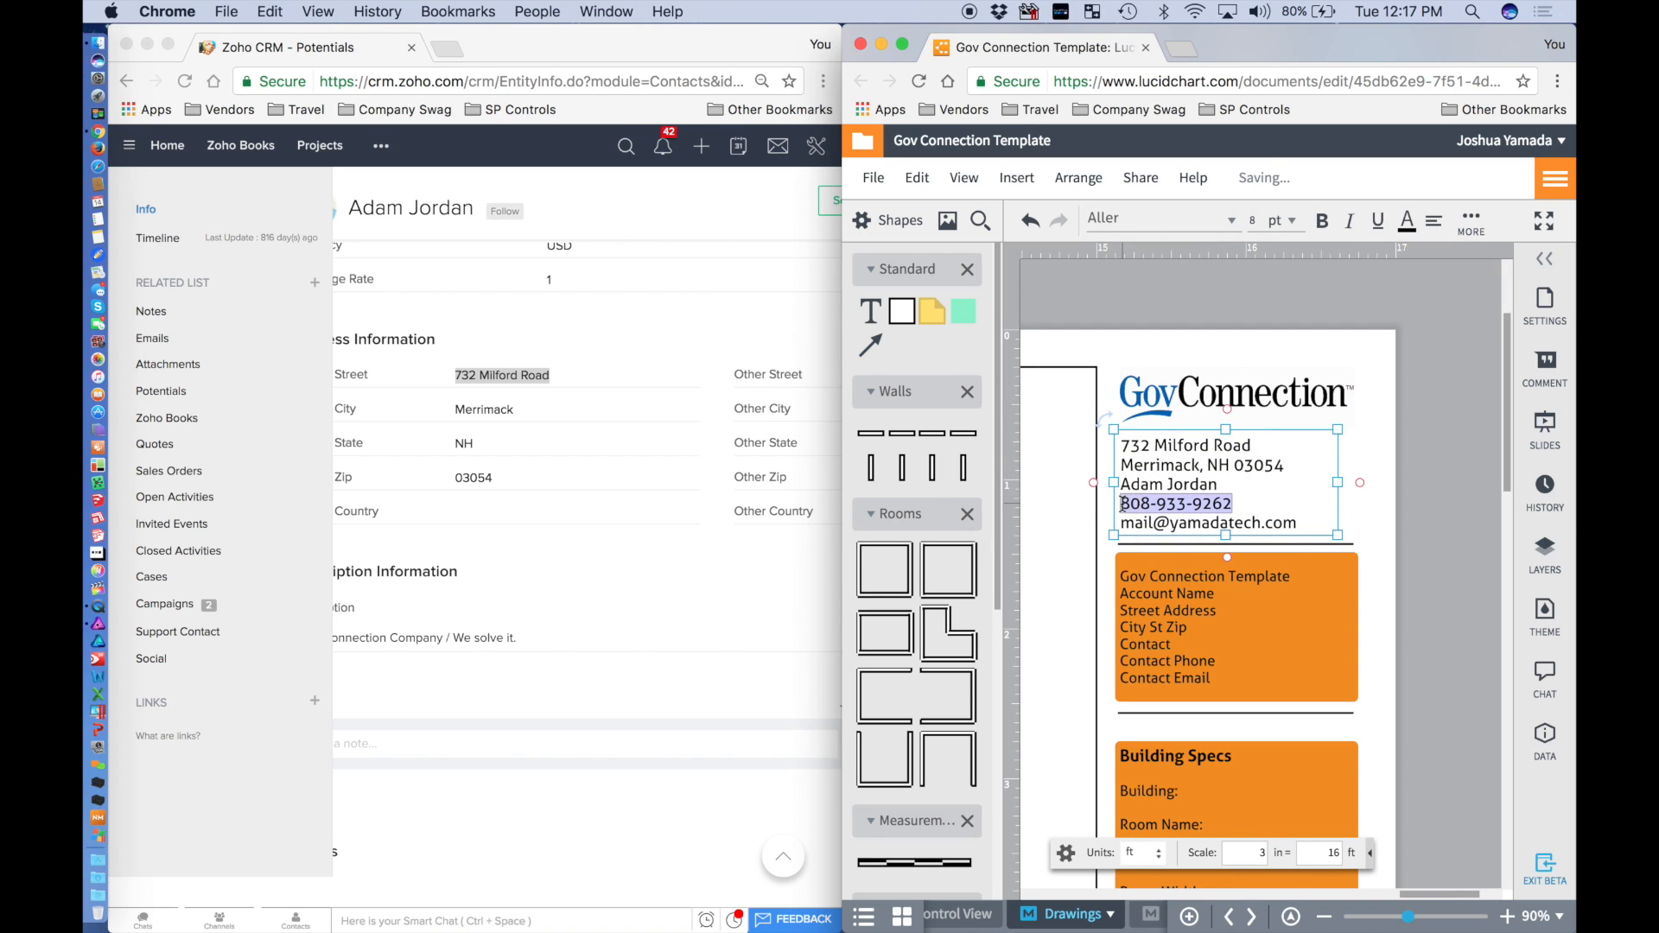
{"action": "left_click", "coordinate": [691, 633]}
{"action": "scroll", "coordinate": [691, 632], "scroll_direction": "down", "scroll_amount": 7}
{"action": "scroll", "coordinate": [690, 631], "scroll_direction": "up", "scroll_amount": 5}
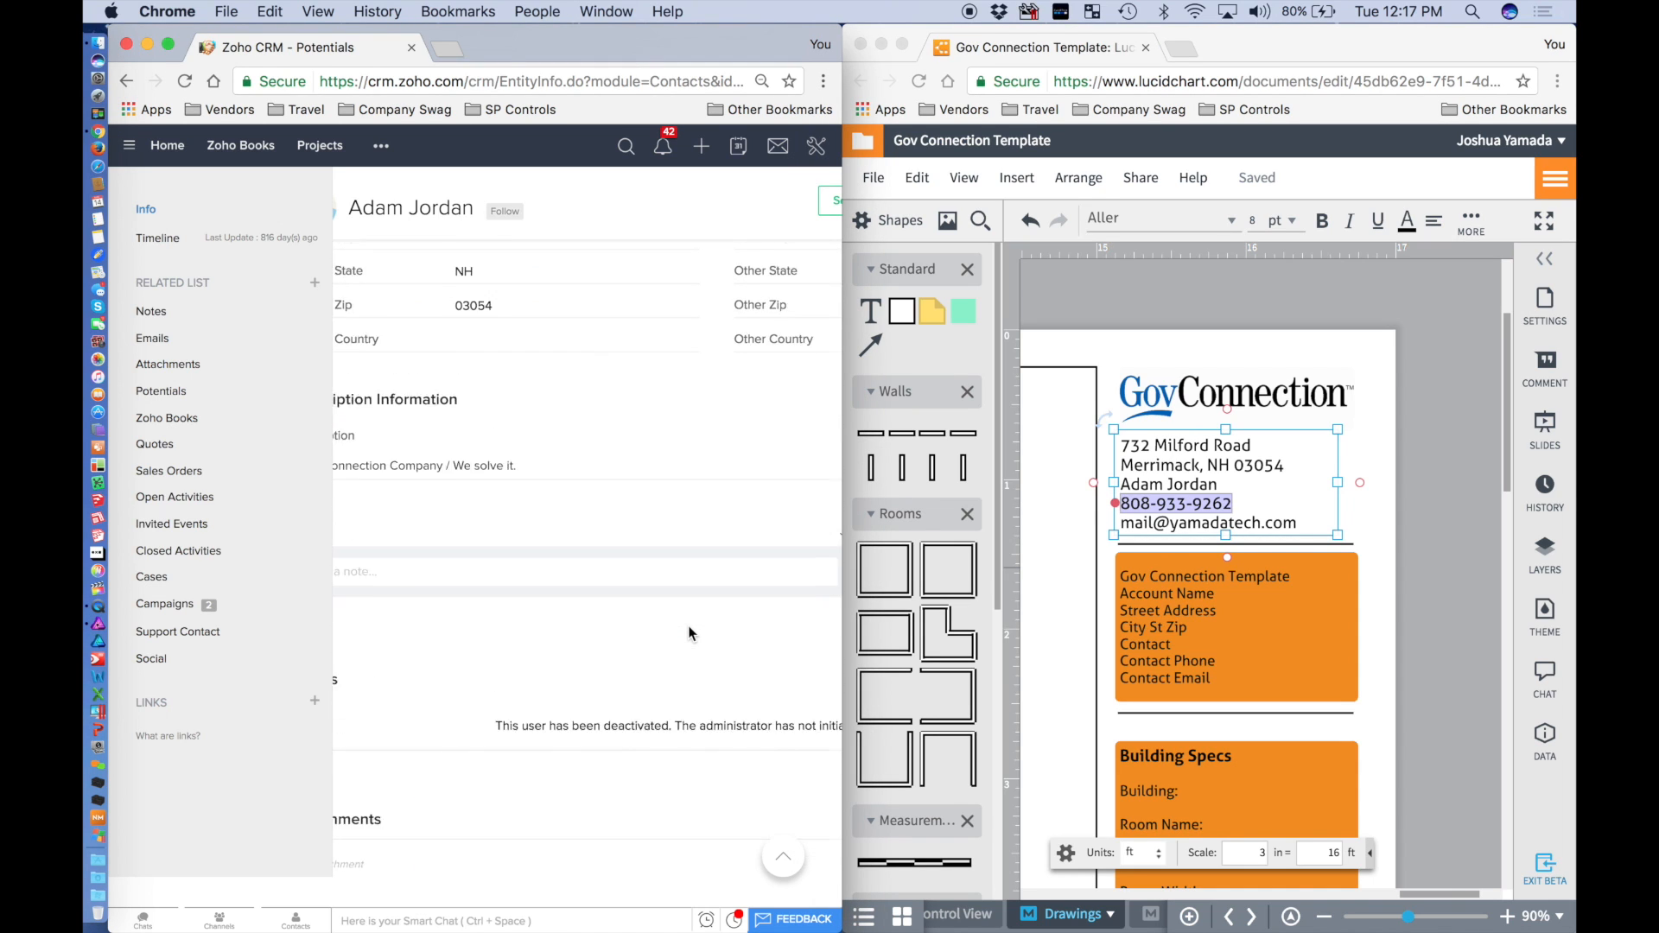
{"action": "scroll", "coordinate": [690, 628], "scroll_direction": "left", "scroll_amount": 1}
{"action": "scroll", "coordinate": [689, 626], "scroll_direction": "up", "scroll_amount": 5}
{"action": "scroll", "coordinate": [689, 625], "scroll_direction": "up", "scroll_amount": 5}
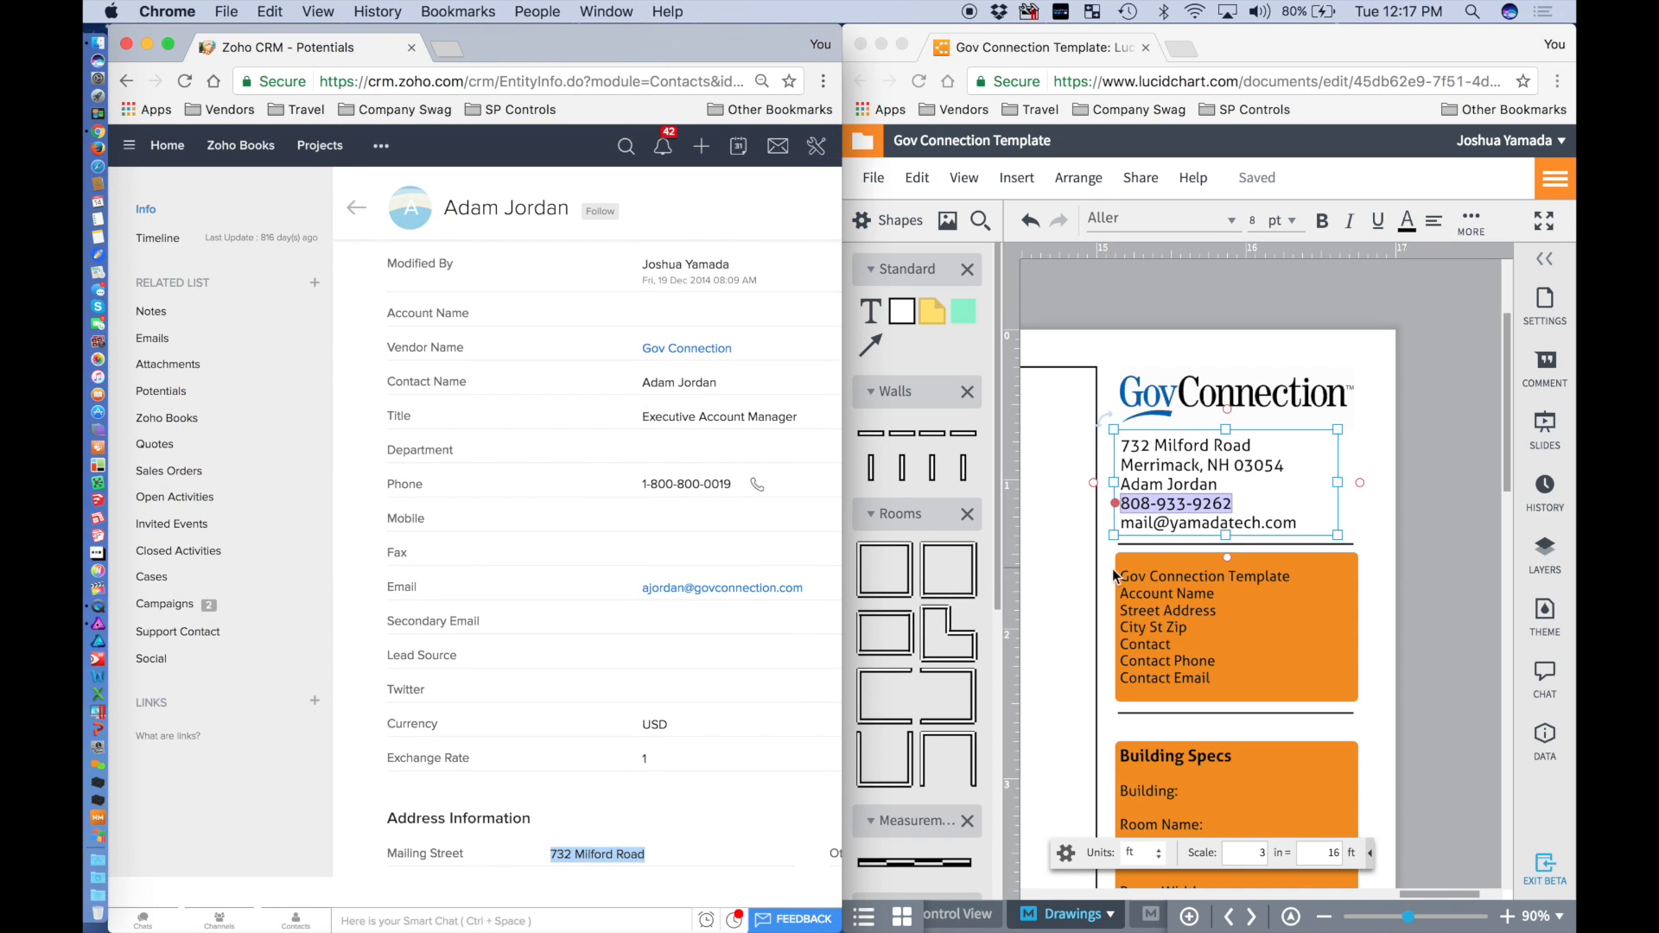
{"action": "left_click", "coordinate": [1233, 489]}
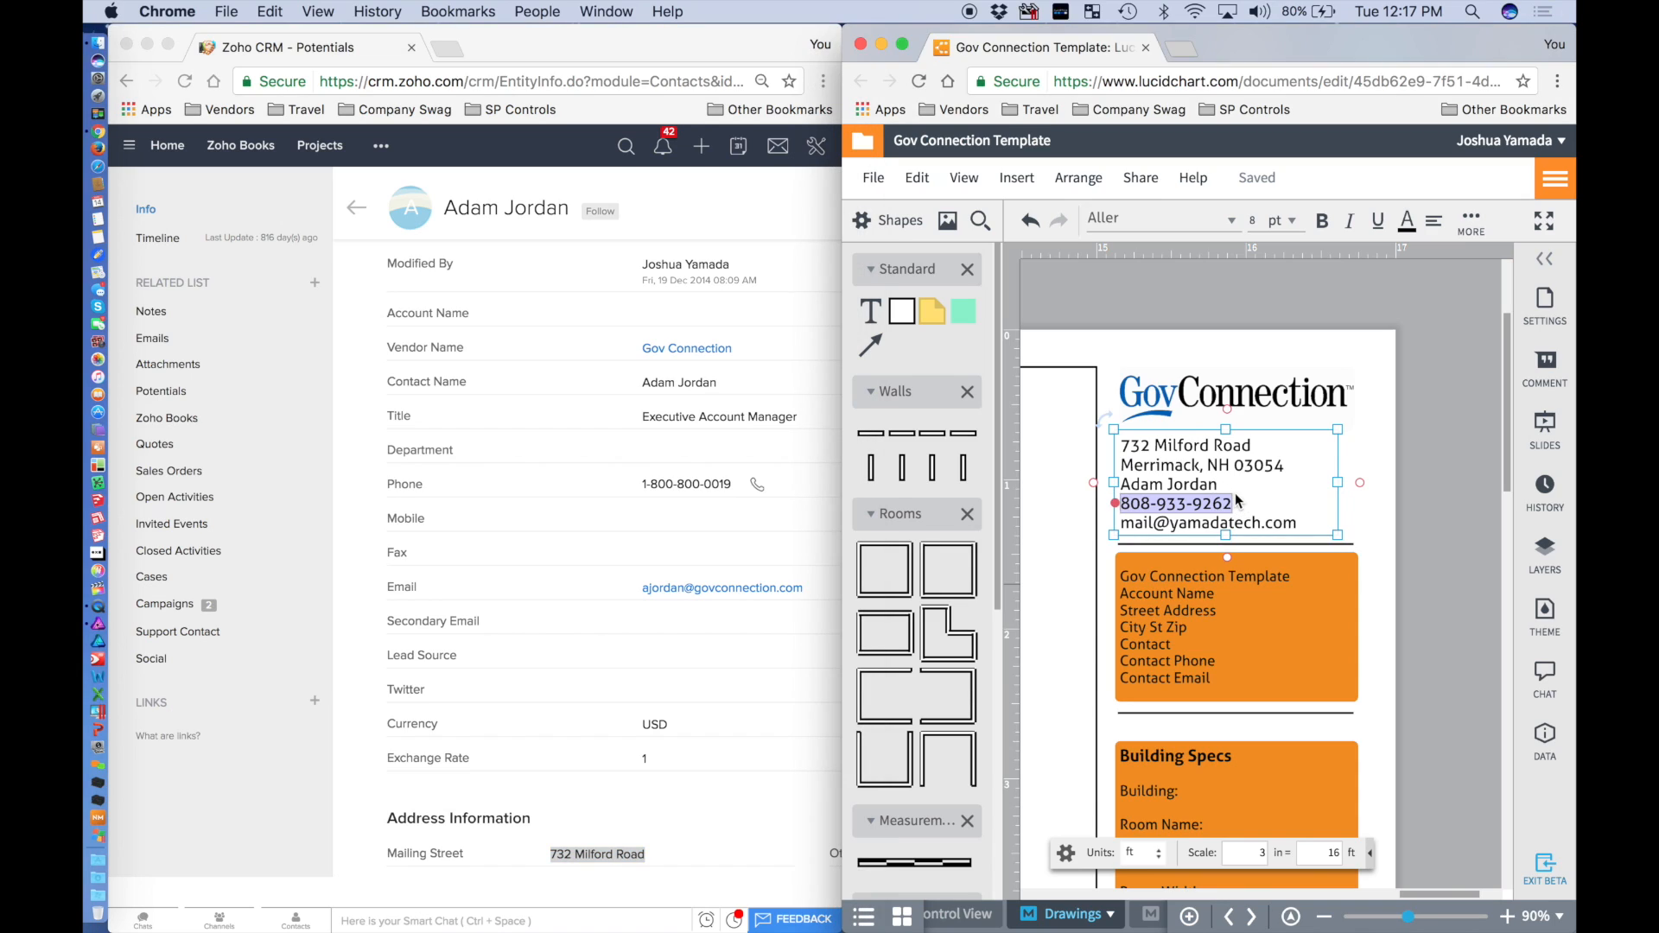
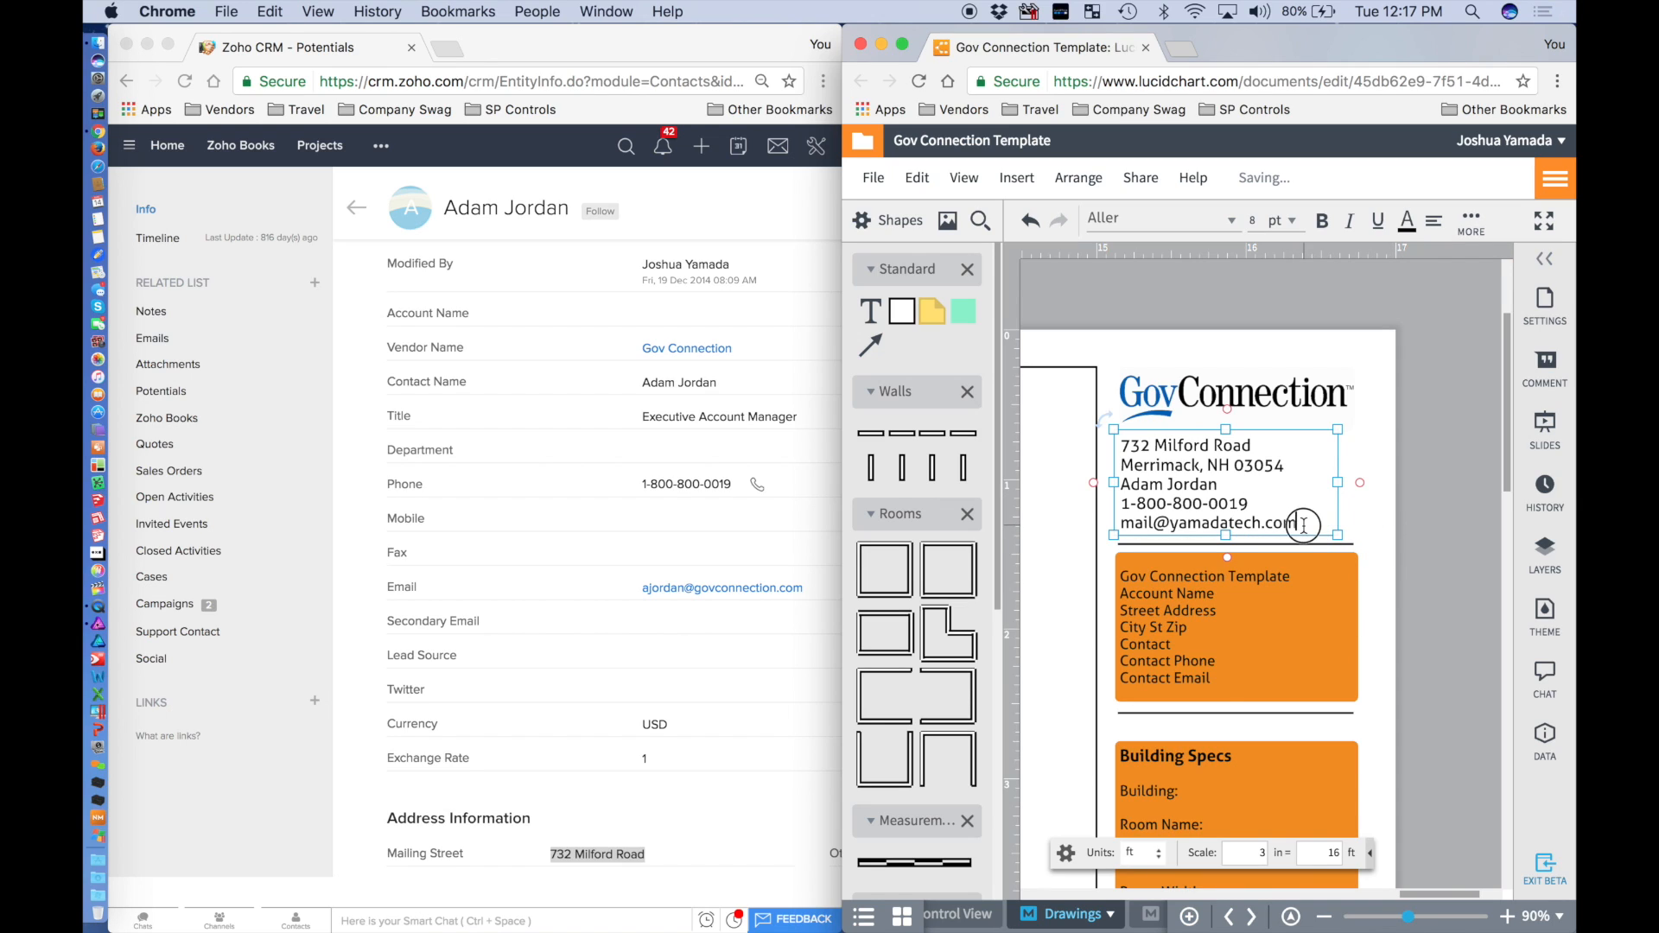
{"action": "left_click_drag", "start_coordinate": [1298, 523], "coordinate": [1119, 525]}
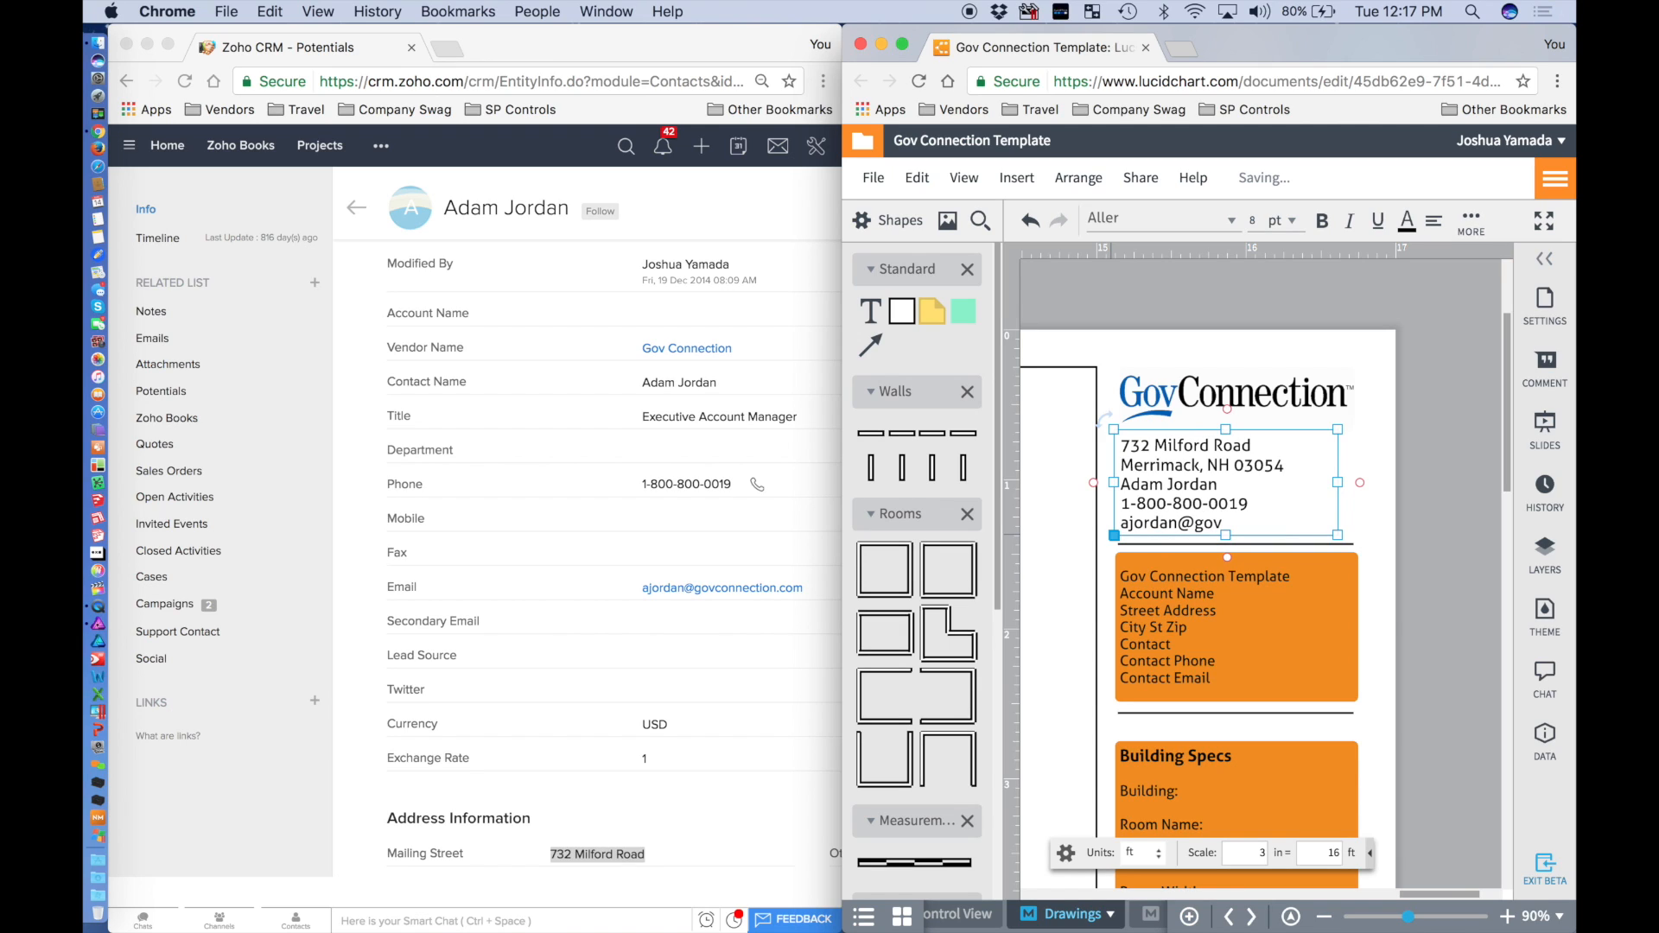
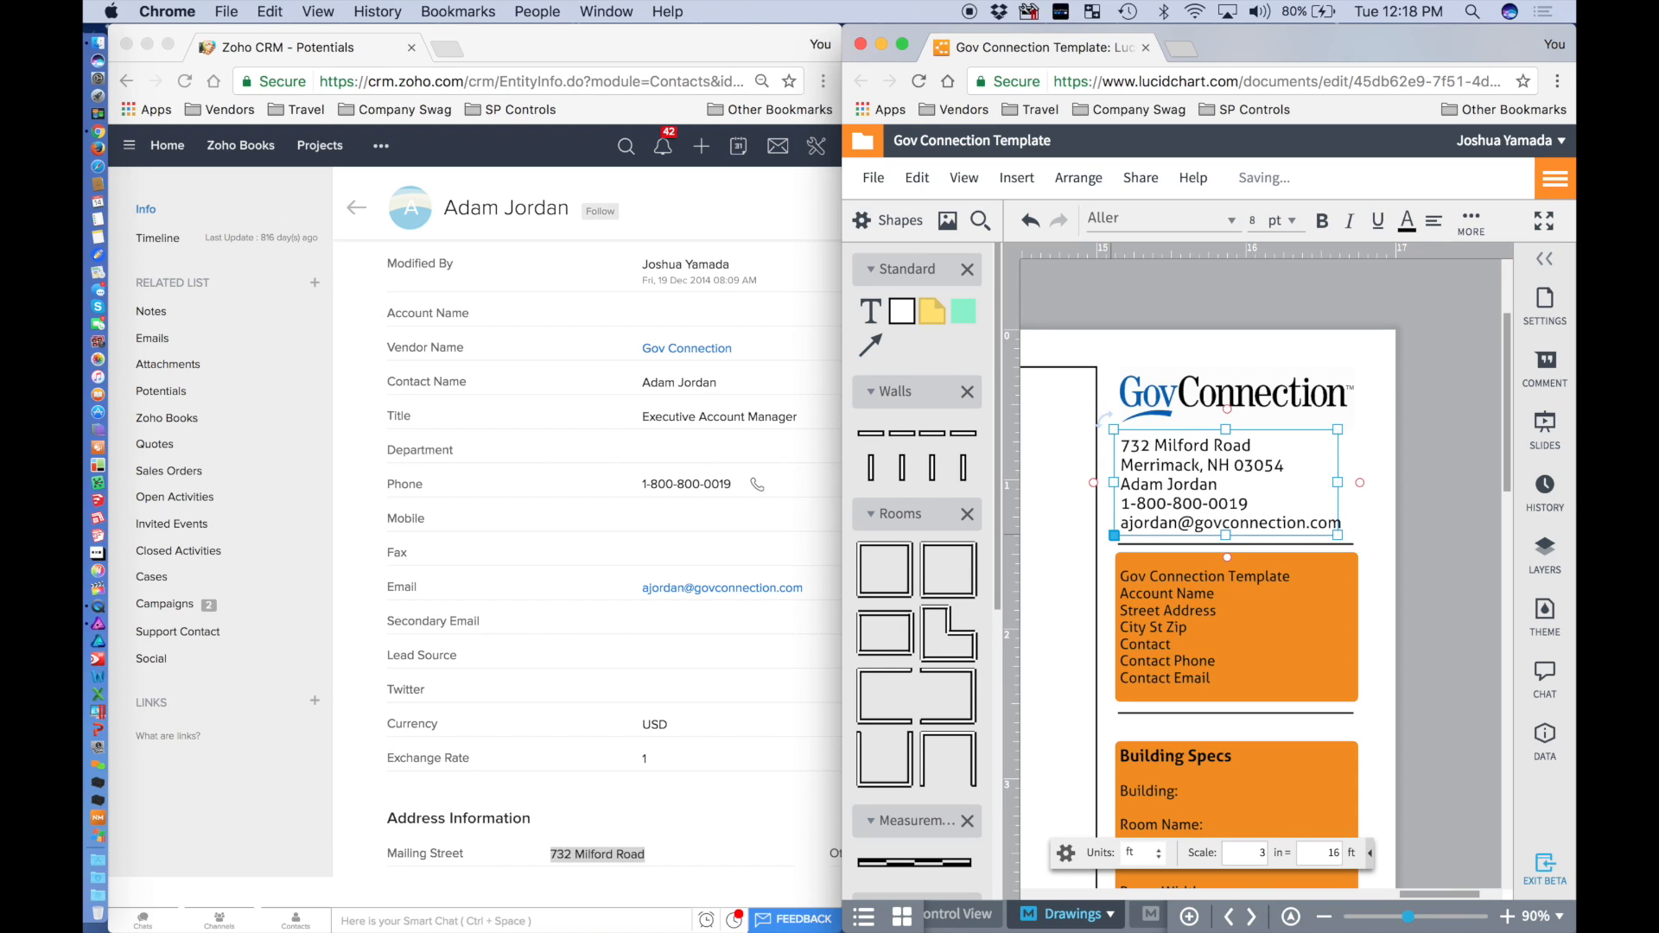
Finish the address edit and check the address block, logo and orange template box.
{"action": "left_click", "coordinate": [1428, 479]}
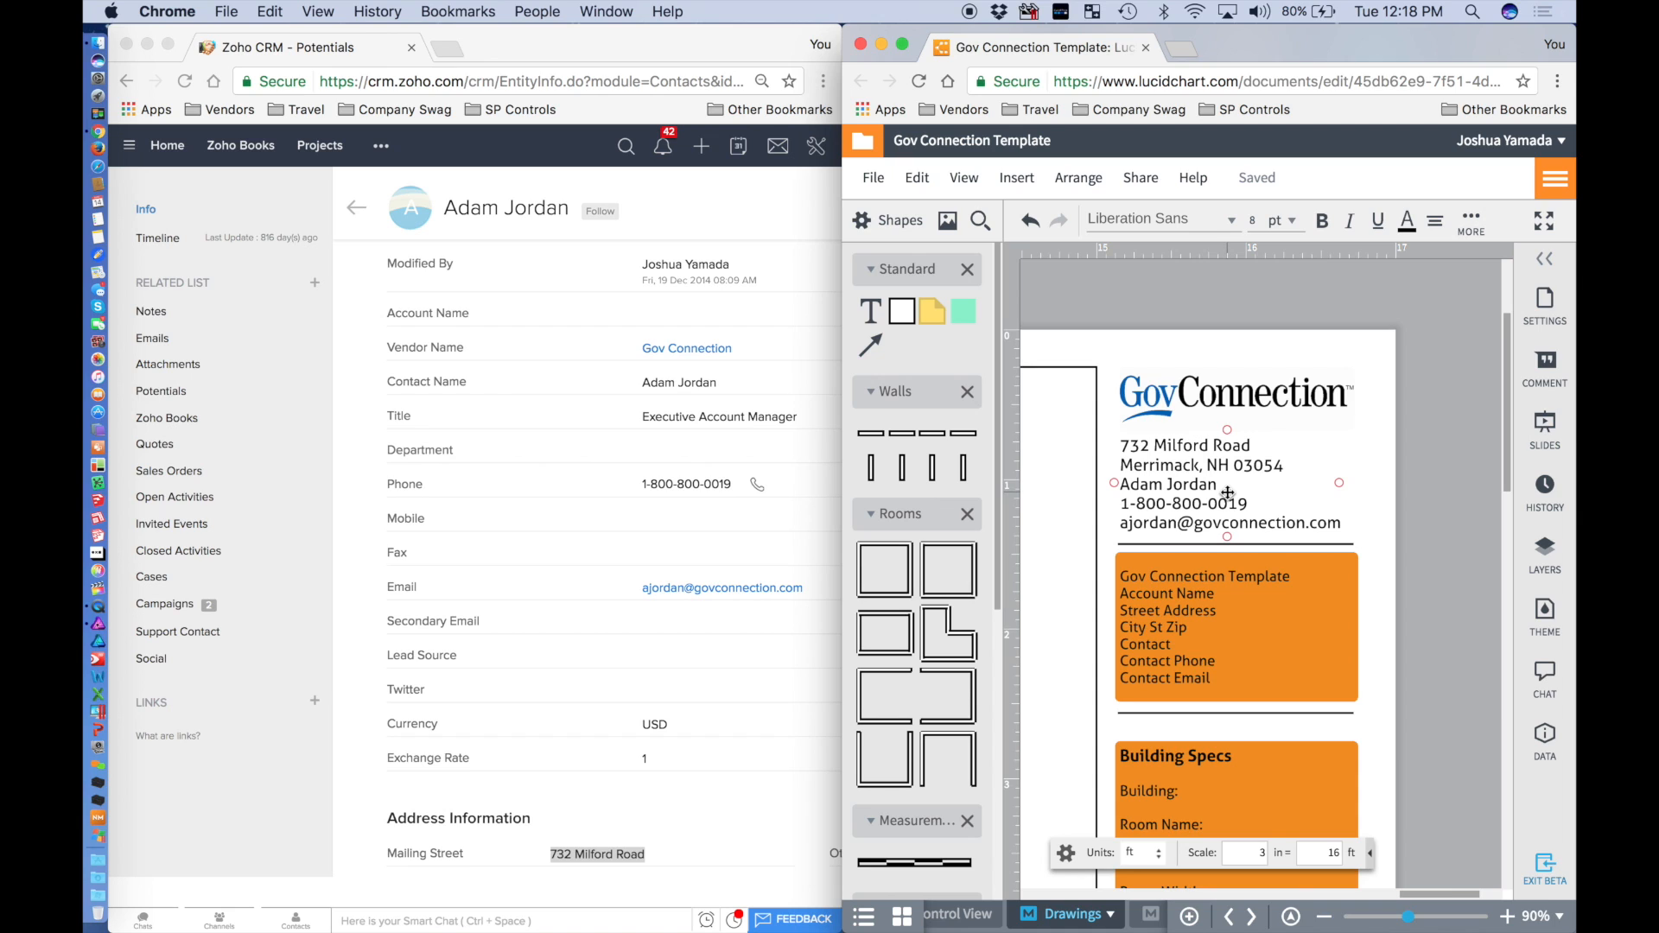
{"action": "scroll", "coordinate": [1228, 493], "scroll_direction": "down", "scroll_amount": 5}
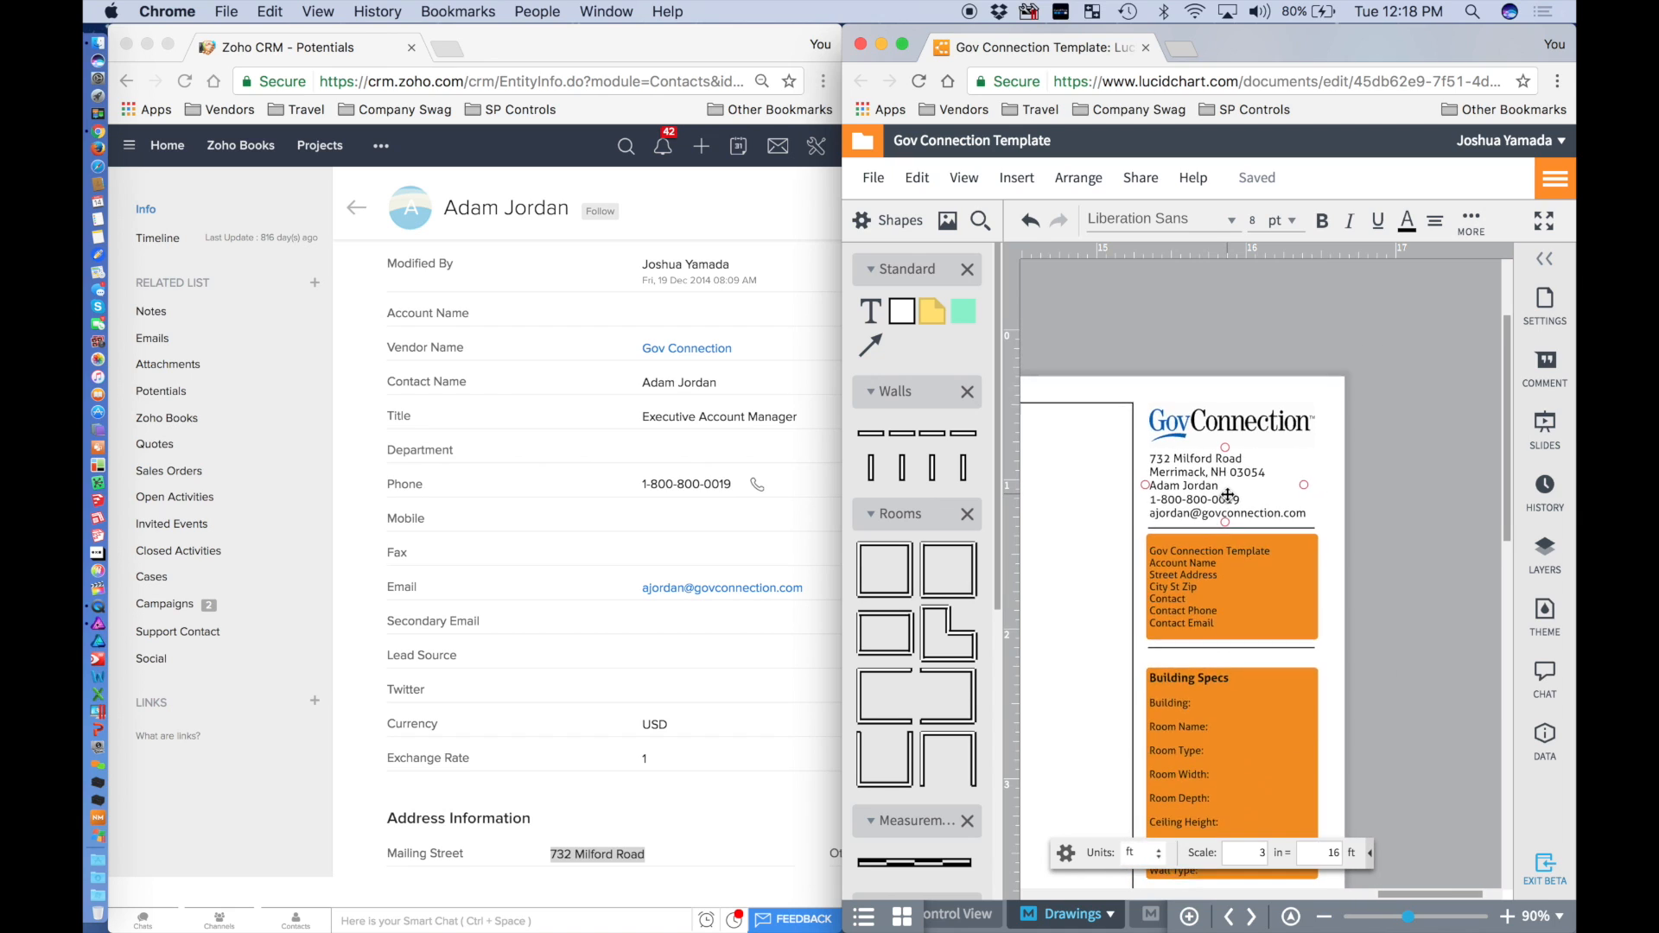
{"action": "left_click", "coordinate": [1217, 448]}
{"action": "scroll", "coordinate": [1217, 446], "scroll_direction": "up", "scroll_amount": 2}
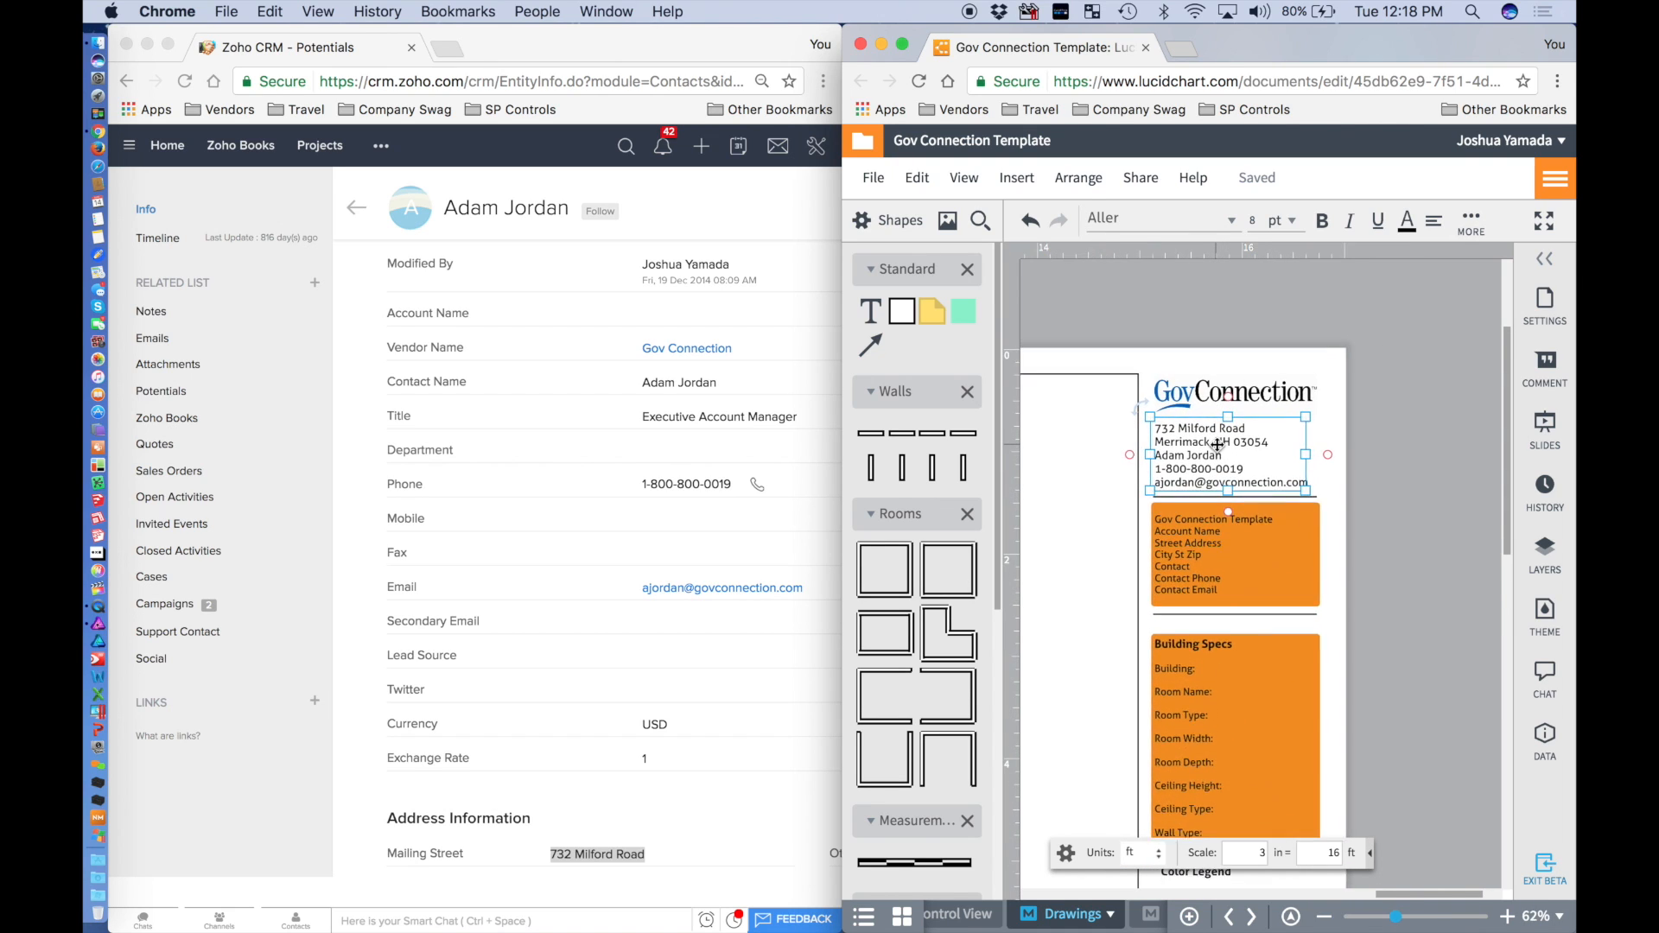
{"action": "scroll", "coordinate": [1217, 446], "scroll_direction": "up", "scroll_amount": 2}
{"action": "left_click", "coordinate": [1186, 391]}
{"action": "left_click", "coordinate": [1397, 397]}
{"action": "left_click", "coordinate": [1210, 531]}
{"action": "scroll", "coordinate": [1204, 533], "scroll_direction": "down", "scroll_amount": 5}
{"action": "scroll", "coordinate": [1204, 533], "scroll_direction": "up", "scroll_amount": 4}
Nudge the GovConnection logo slightly up and realign the address block under it.
{"action": "left_click", "coordinate": [1200, 393]}
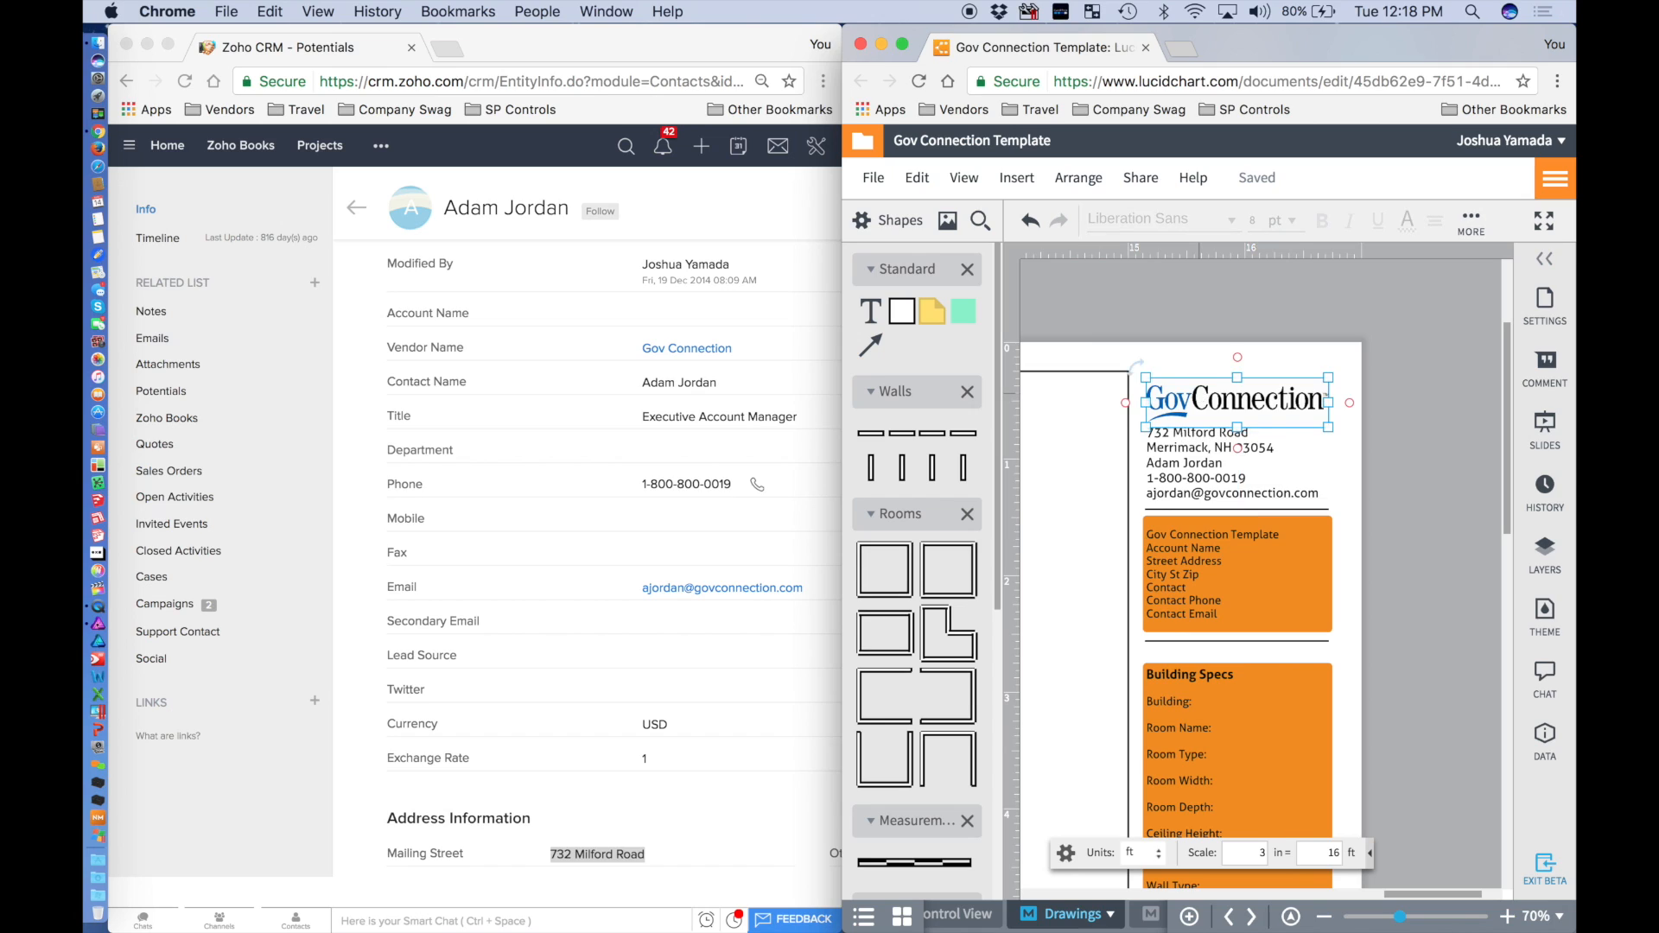
{"action": "left_click_drag", "start_coordinate": [1200, 393], "coordinate": [1201, 387]}
{"action": "left_click", "coordinate": [1479, 443]}
{"action": "left_click_drag", "start_coordinate": [1209, 465], "coordinate": [1209, 464]}
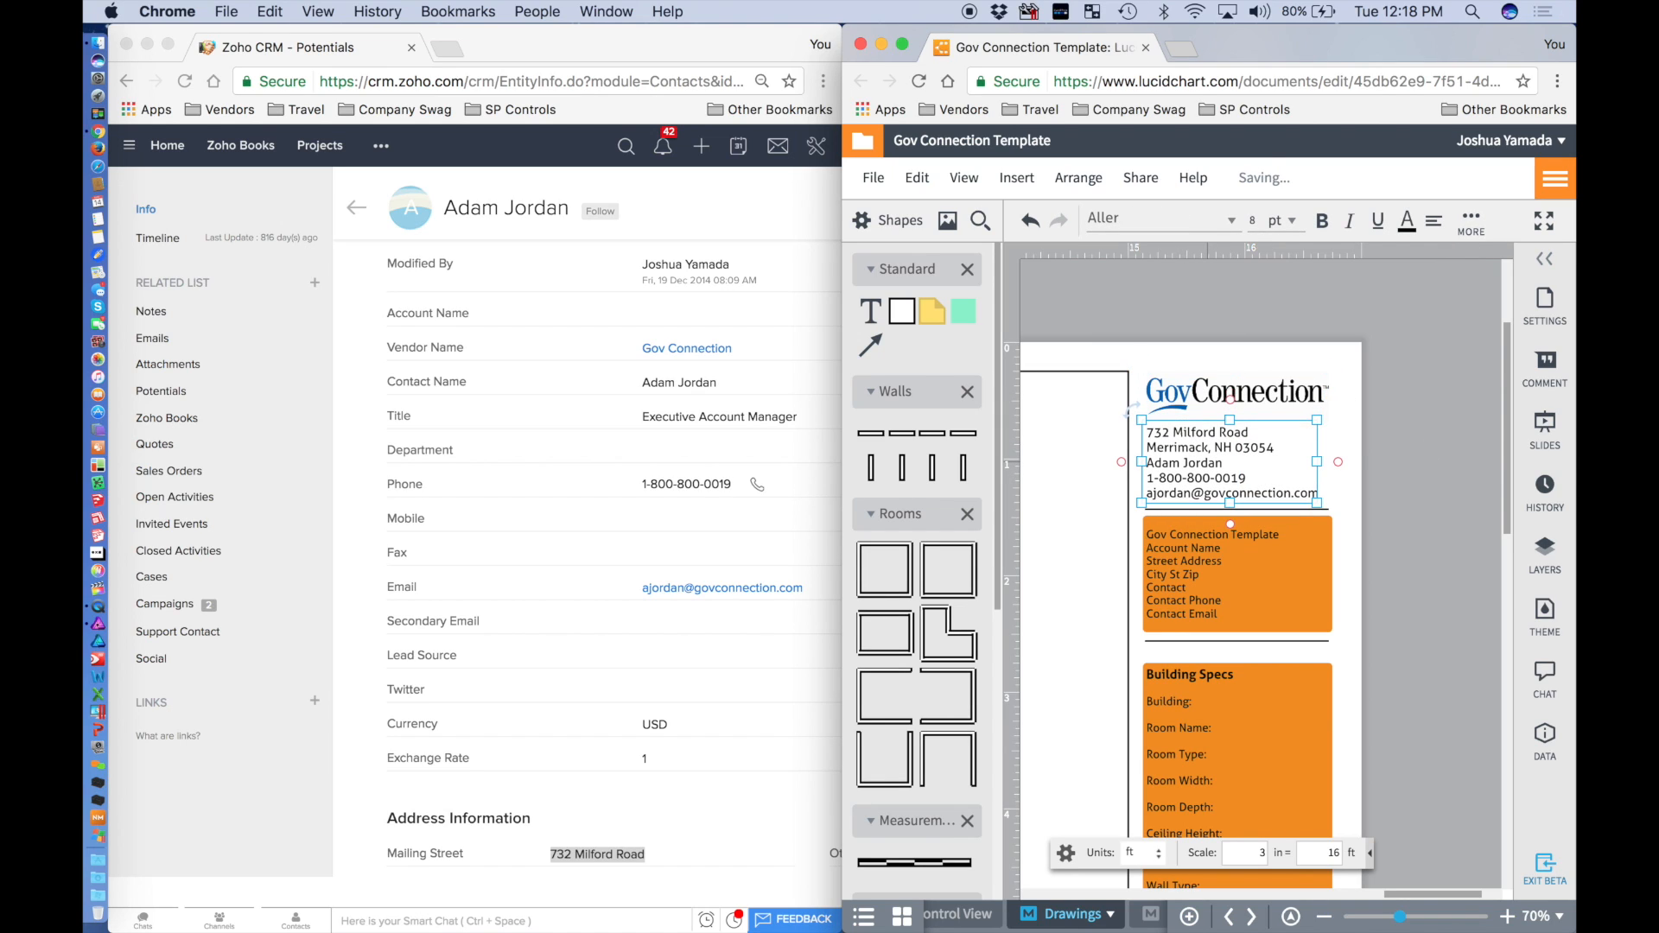
{"action": "left_click", "coordinate": [1407, 464]}
{"action": "scroll", "coordinate": [1407, 464], "scroll_direction": "down", "scroll_amount": 3}
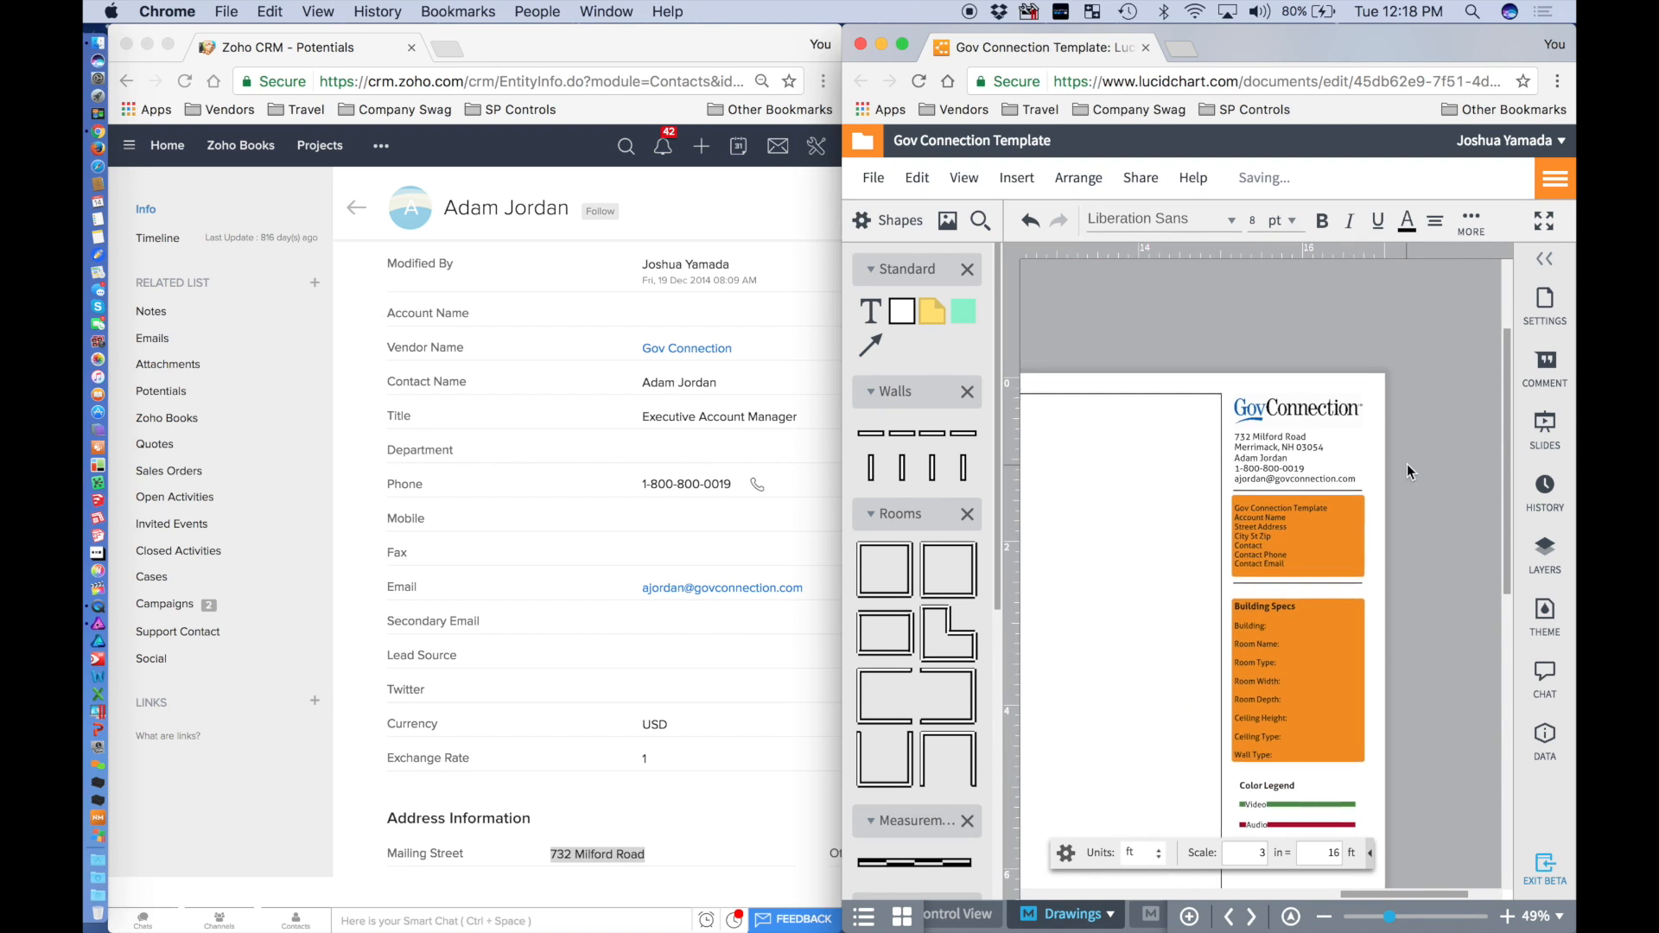
{"action": "scroll", "coordinate": [1407, 464], "scroll_direction": "down", "scroll_amount": 2}
Fill the upper orange info block and the Building Specs block with grey.
{"action": "left_click", "coordinate": [1373, 394]}
{"action": "left_click", "coordinate": [1355, 540], "text": "shift"}
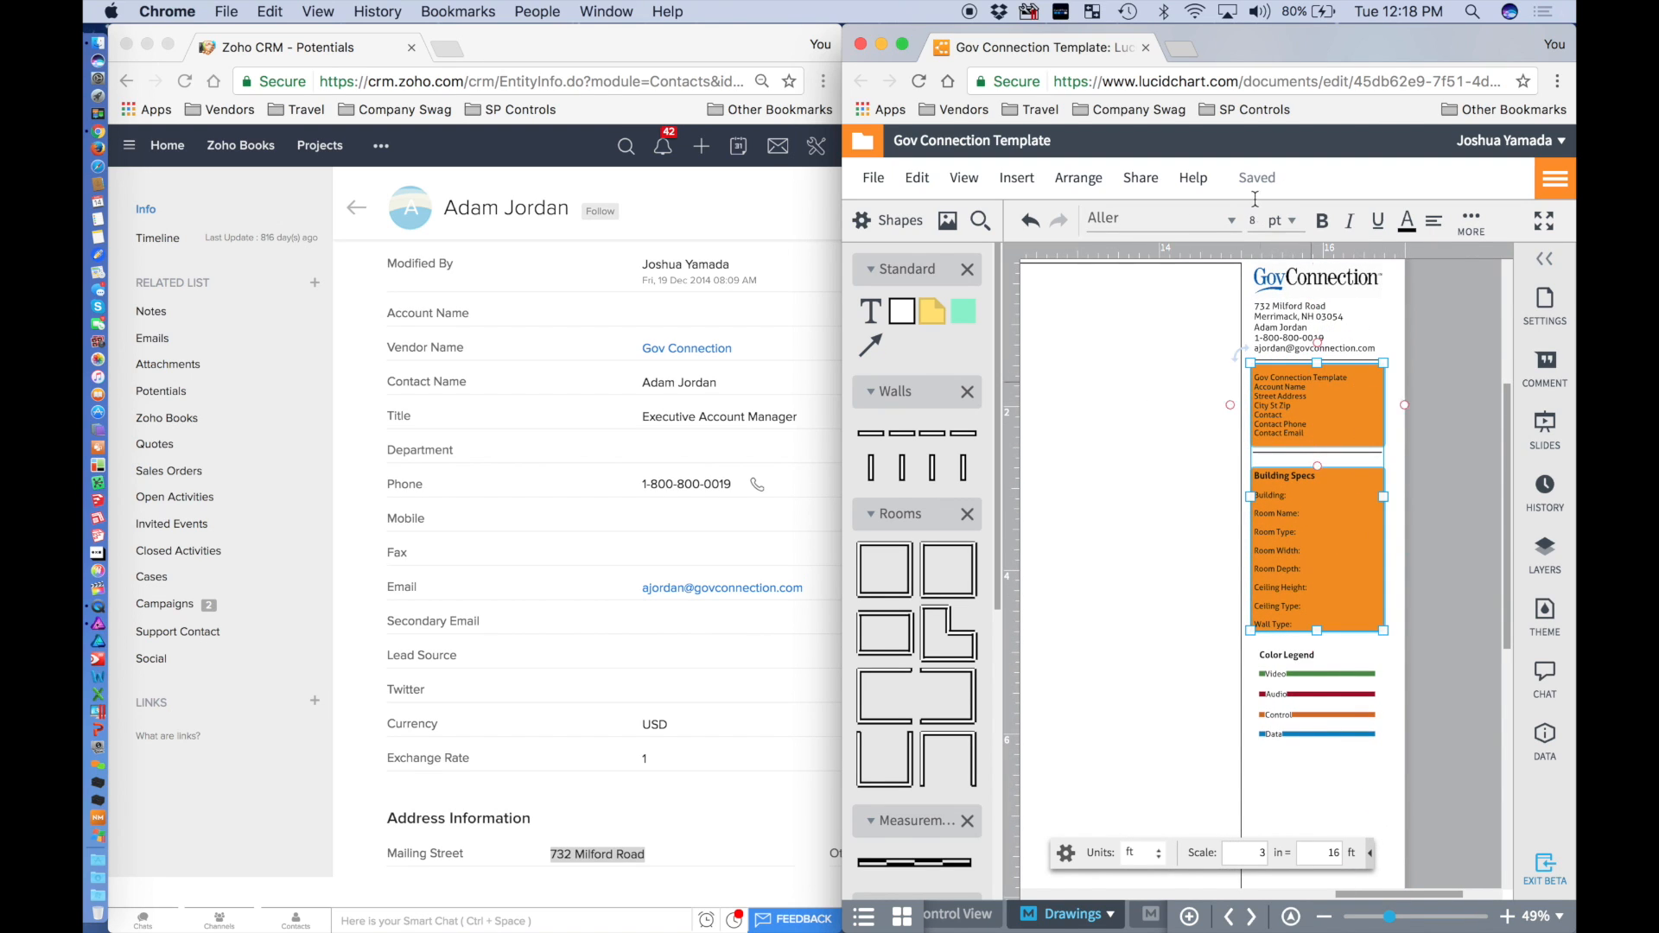
{"action": "left_click", "coordinate": [1476, 223]}
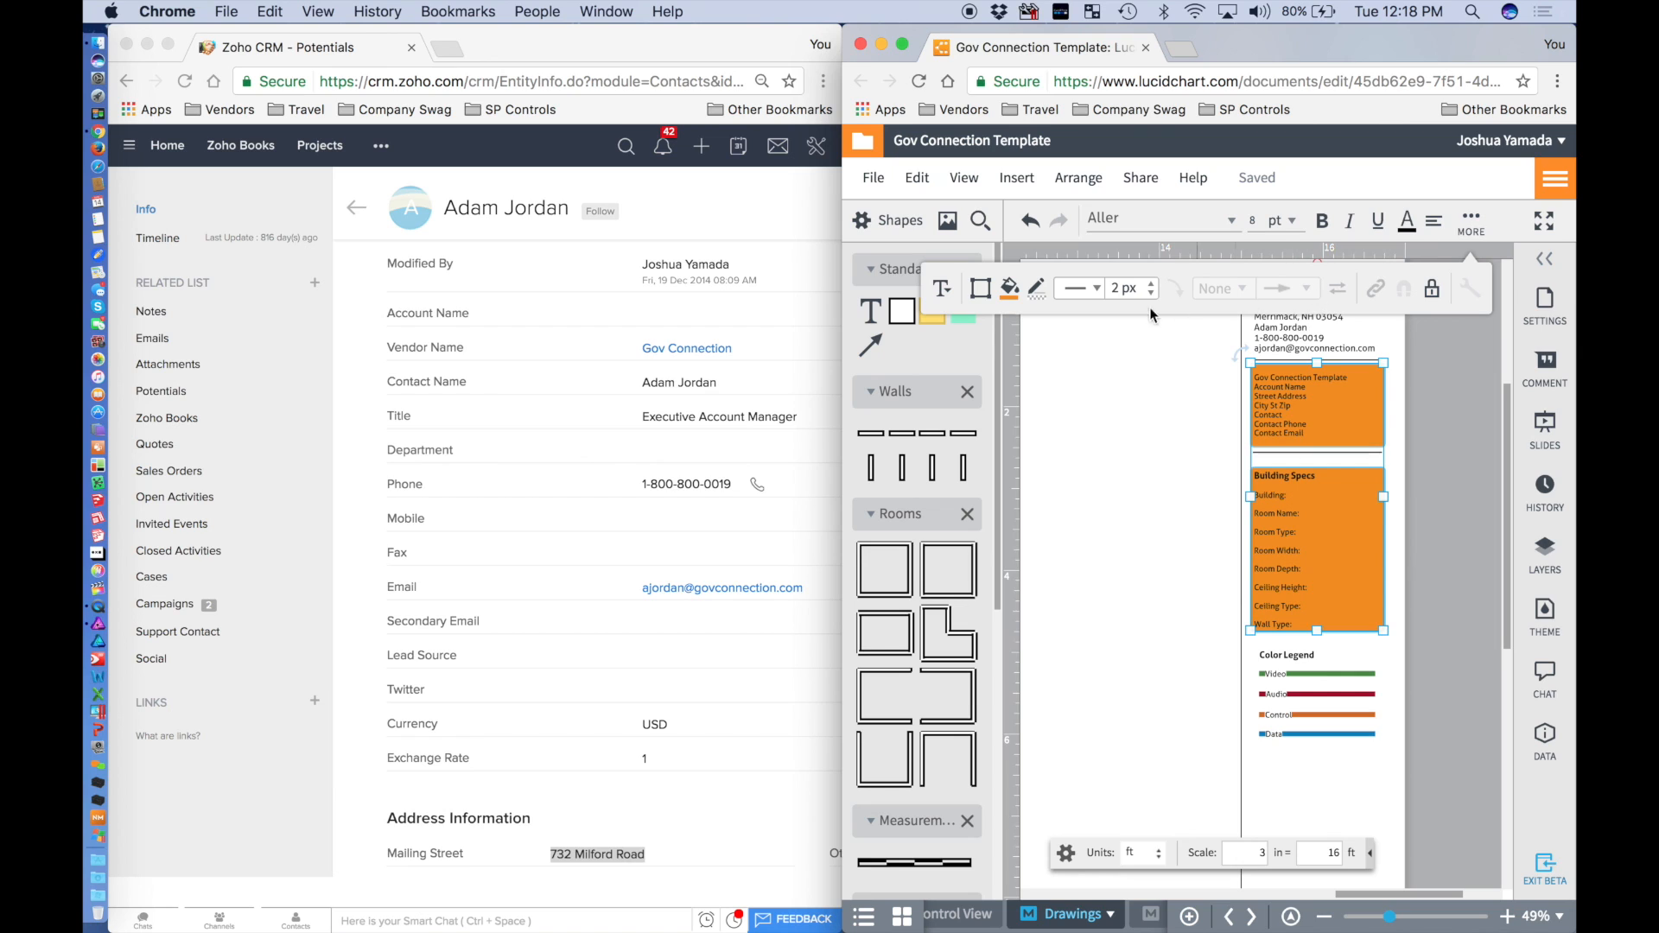
{"action": "left_click", "coordinate": [1023, 293]}
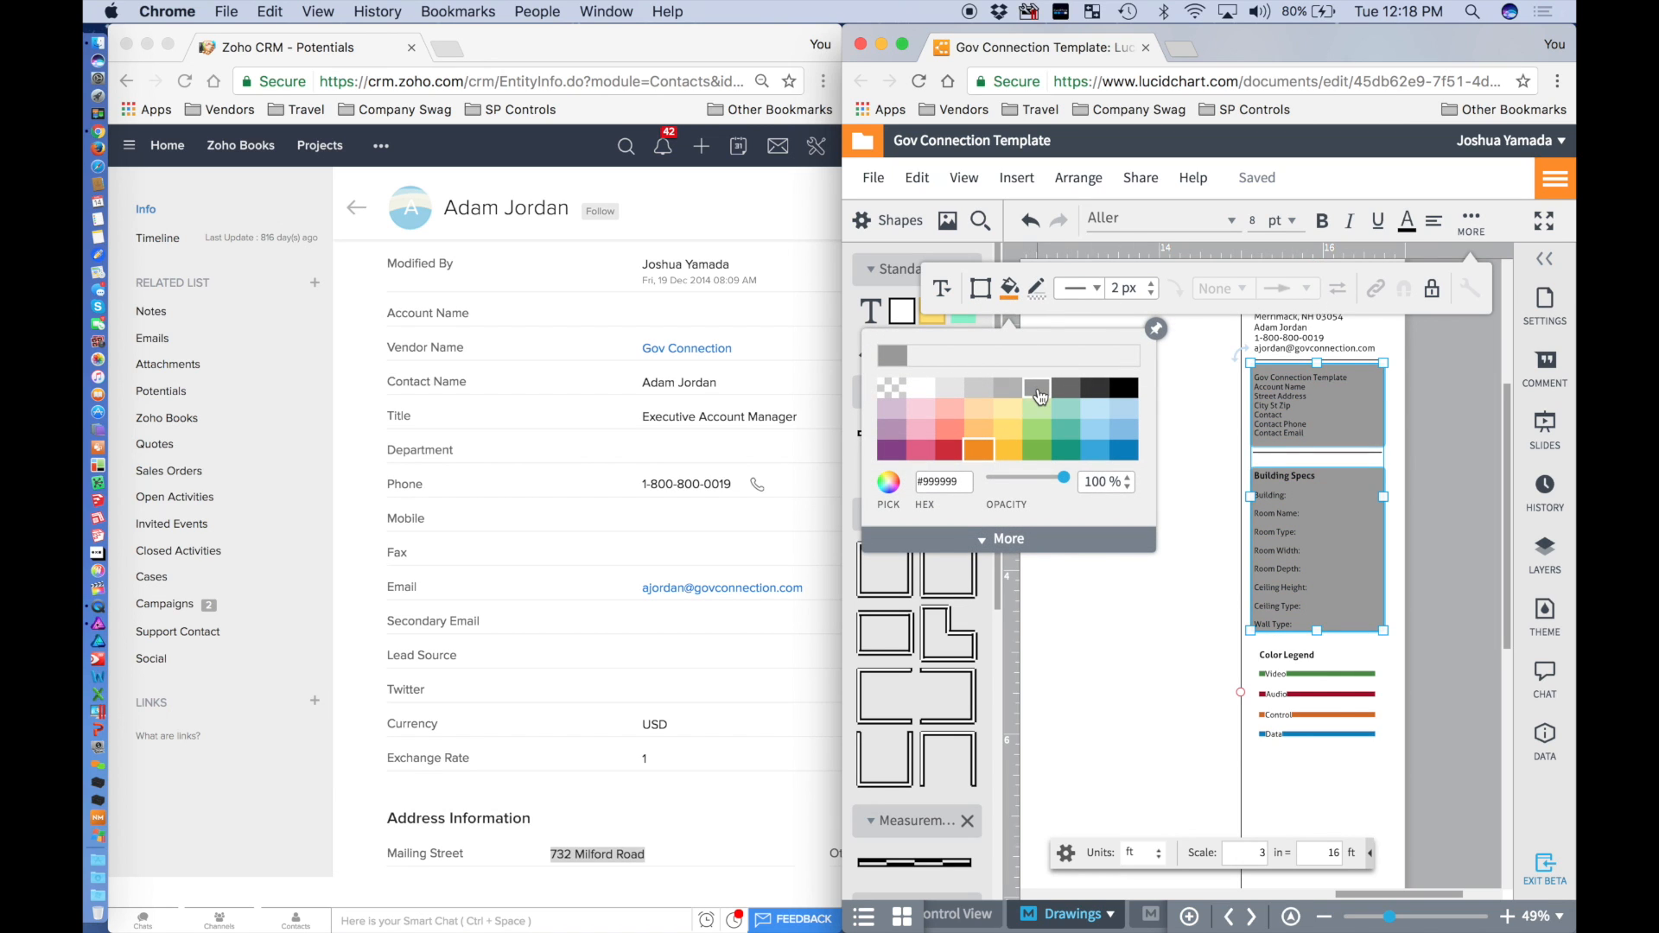
{"action": "left_click", "coordinate": [1035, 384]}
{"action": "left_click", "coordinate": [1461, 484]}
{"action": "scroll", "coordinate": [1455, 481], "scroll_direction": "down", "scroll_amount": 5}
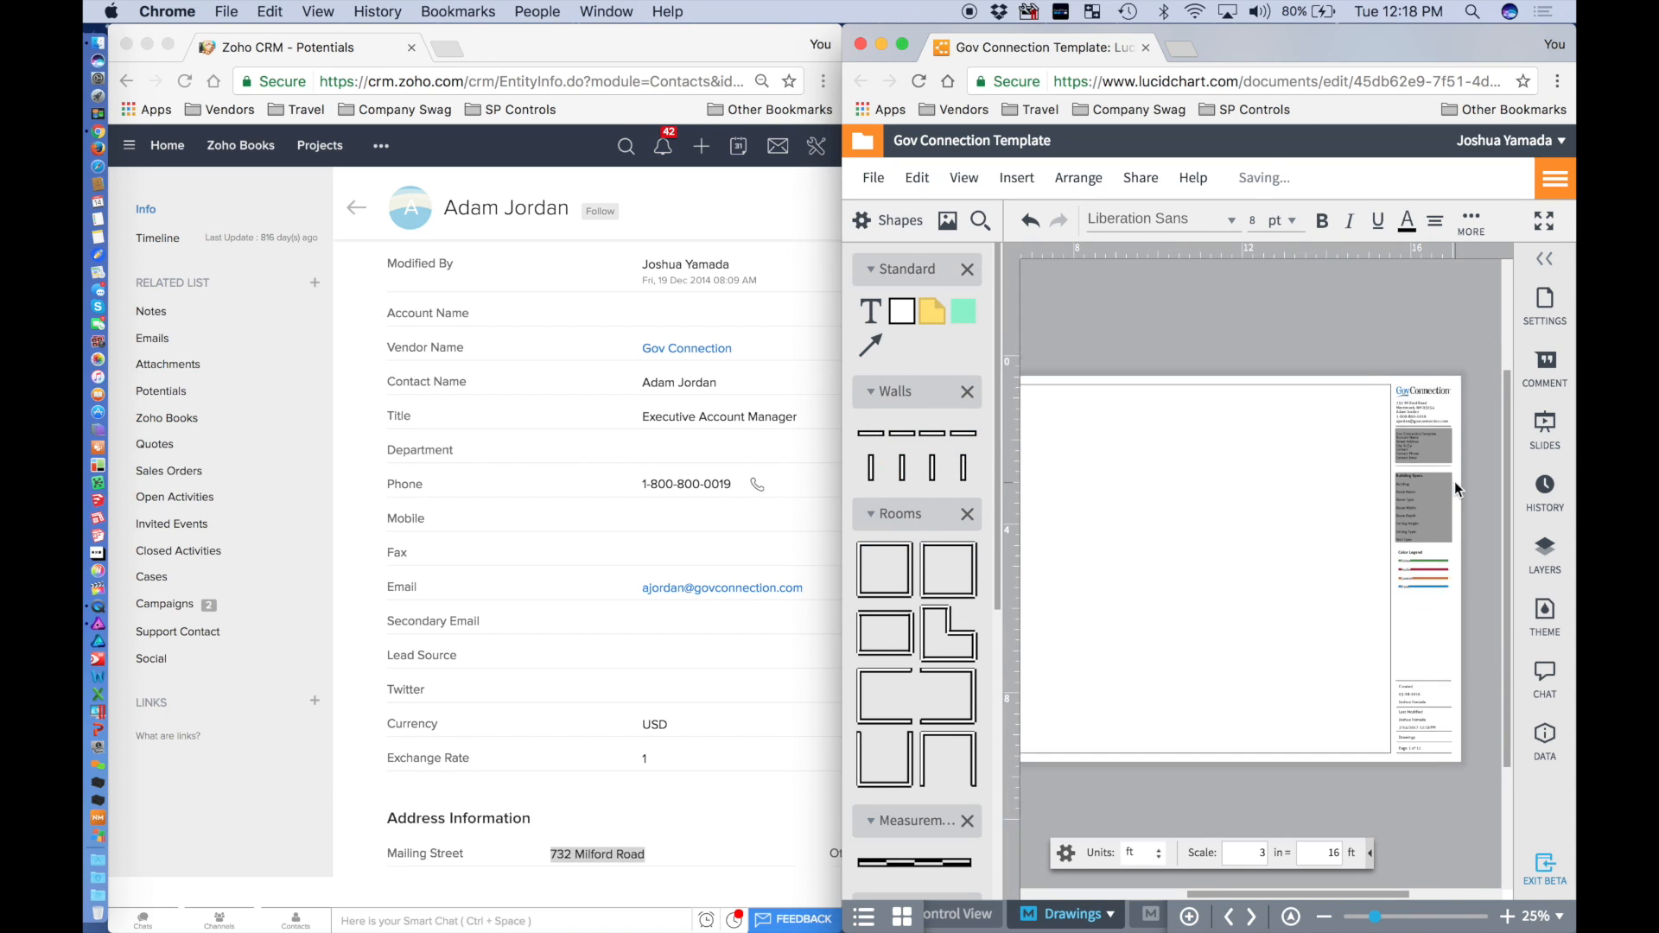
{"action": "scroll", "coordinate": [1455, 486], "scroll_direction": "down", "scroll_amount": 1}
{"action": "scroll", "coordinate": [1302, 492], "scroll_direction": "down", "scroll_amount": 2}
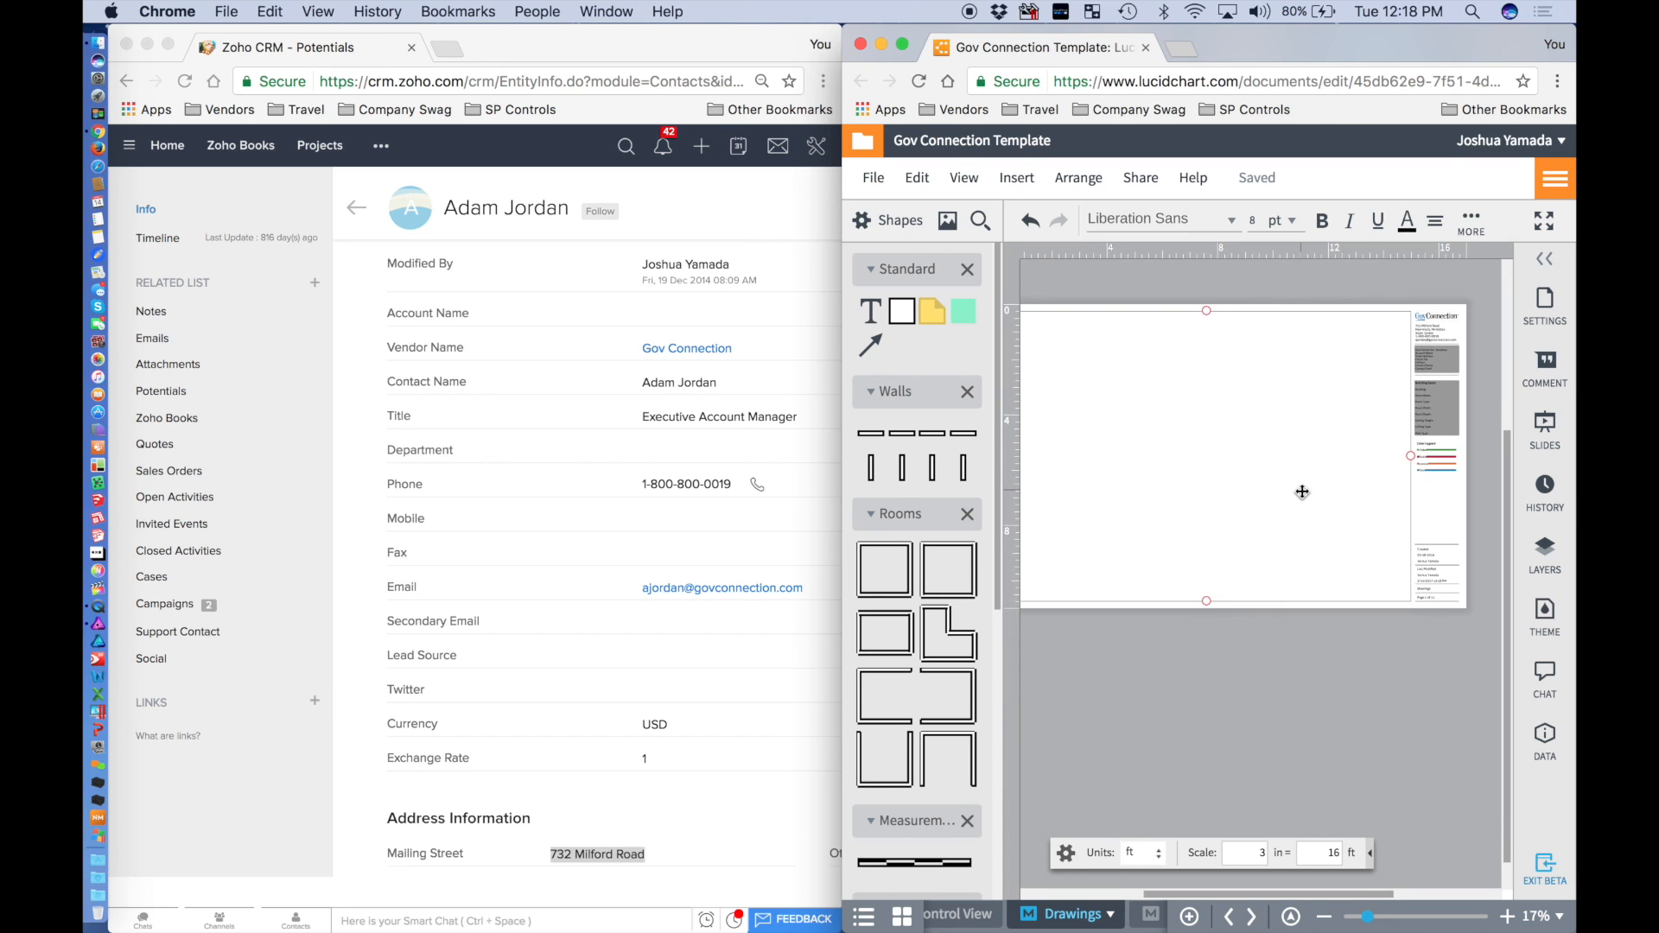
{"action": "scroll", "coordinate": [1303, 492], "scroll_direction": "left", "scroll_amount": 1}
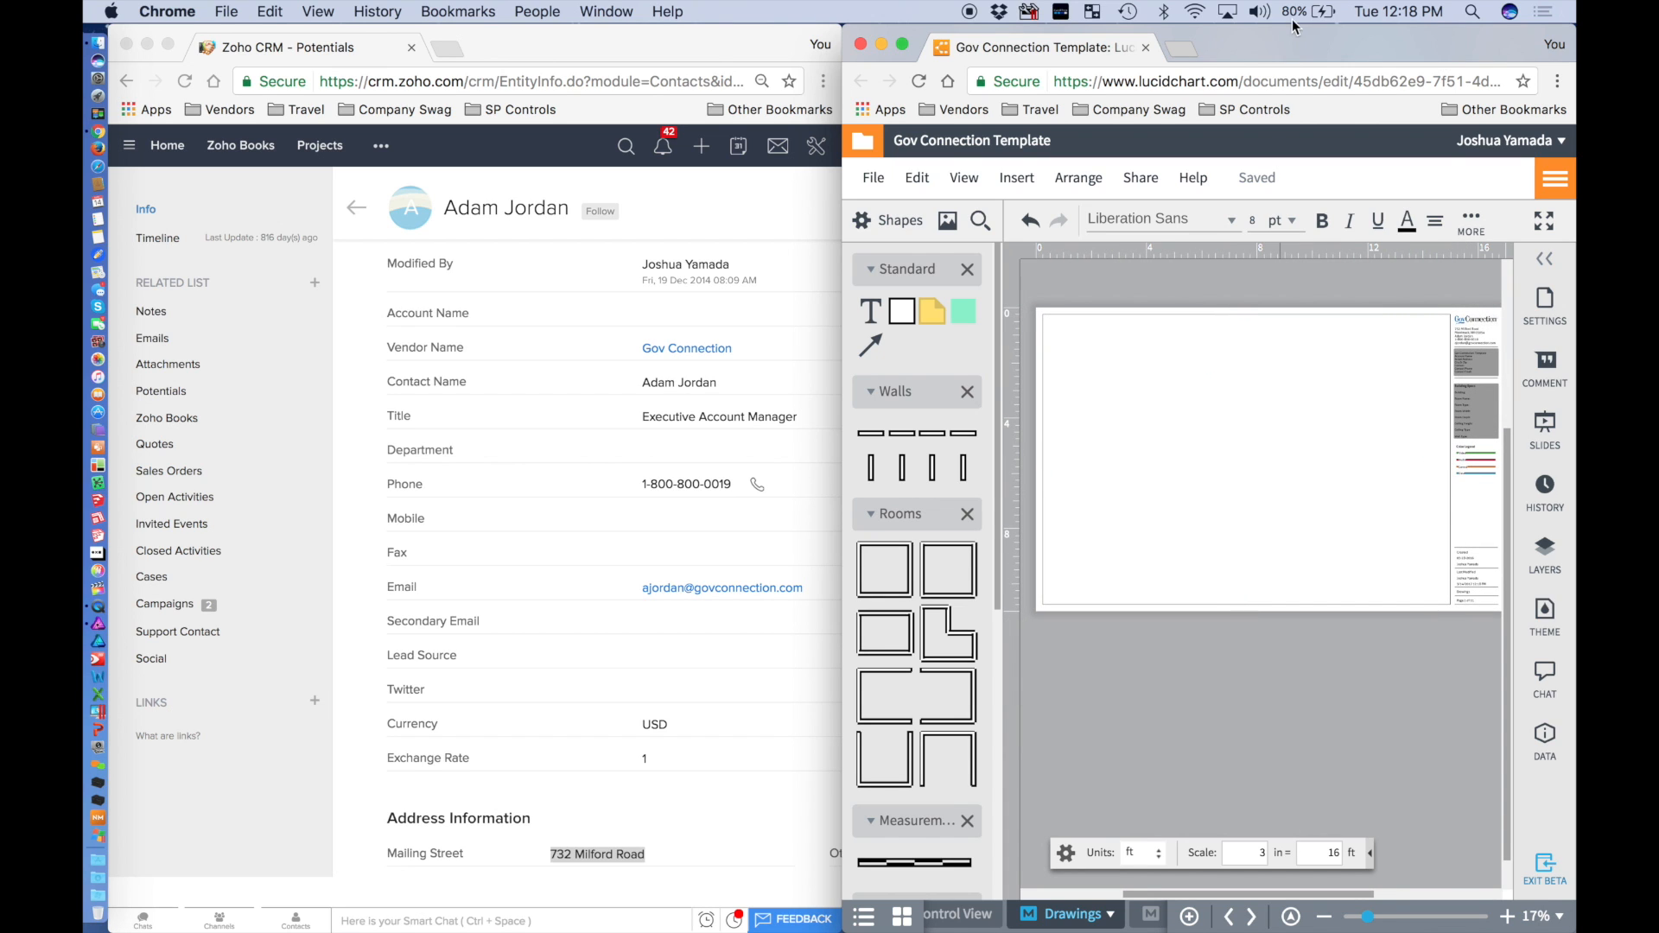
Maximize the Lucidchart window, fit the page in view, and zoom onto the title block.
{"action": "double_click", "coordinate": [1280, 44]}
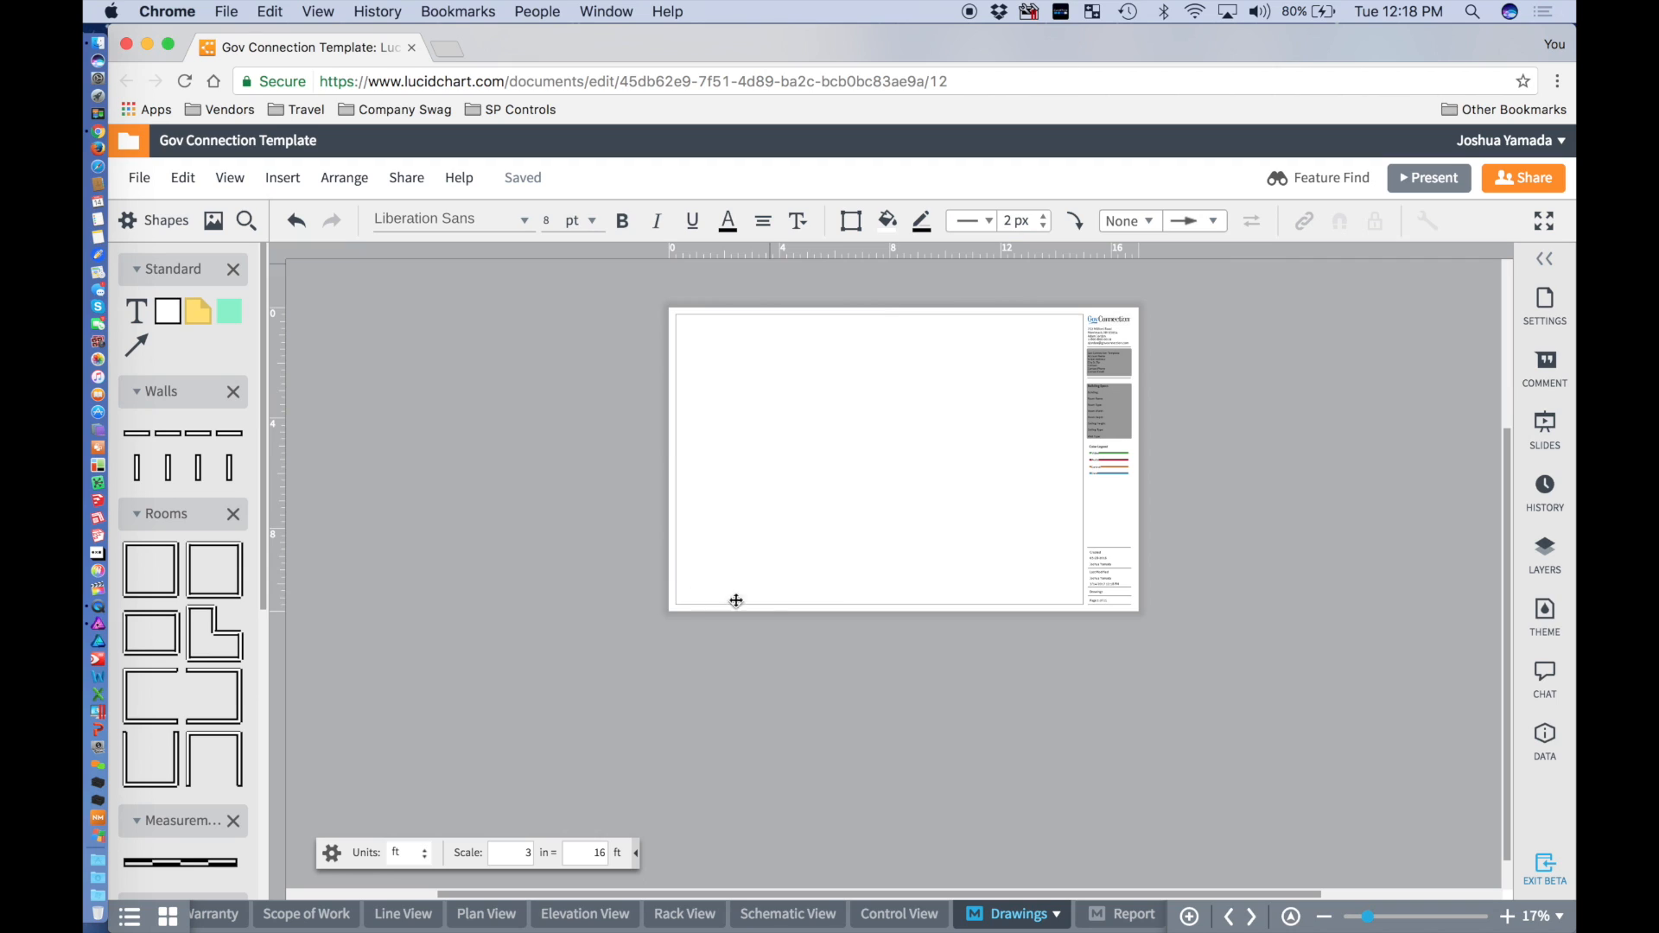
{"action": "key", "text": "super+0"}
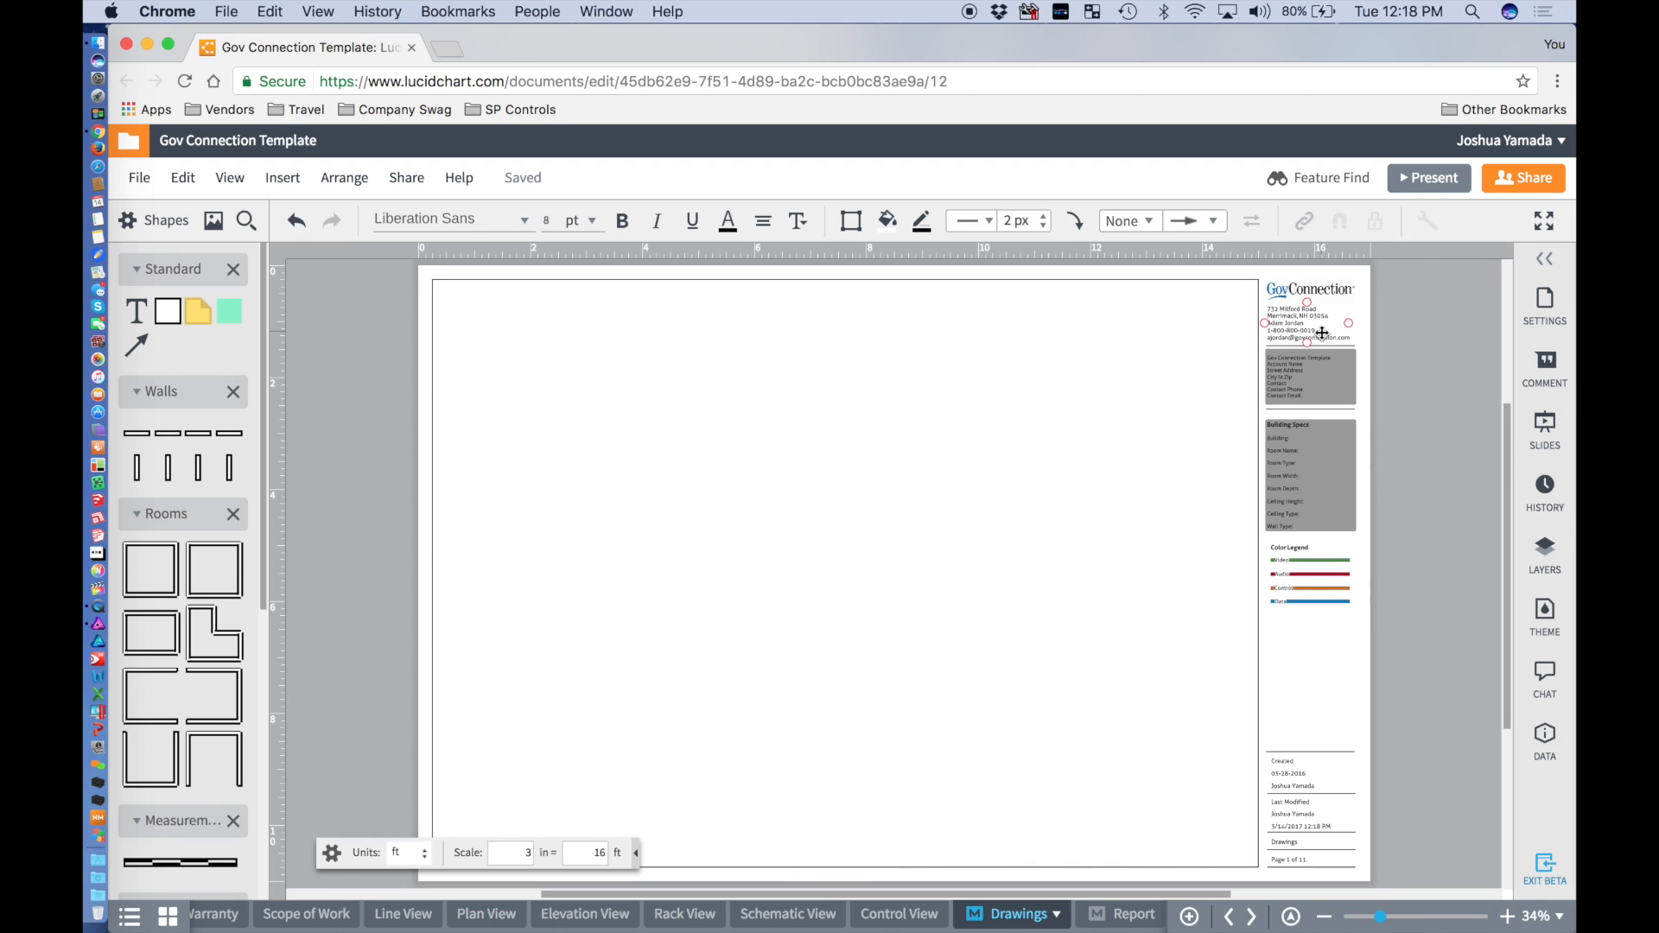
{"action": "scroll", "coordinate": [1307, 335], "scroll_direction": "up", "scroll_amount": 3}
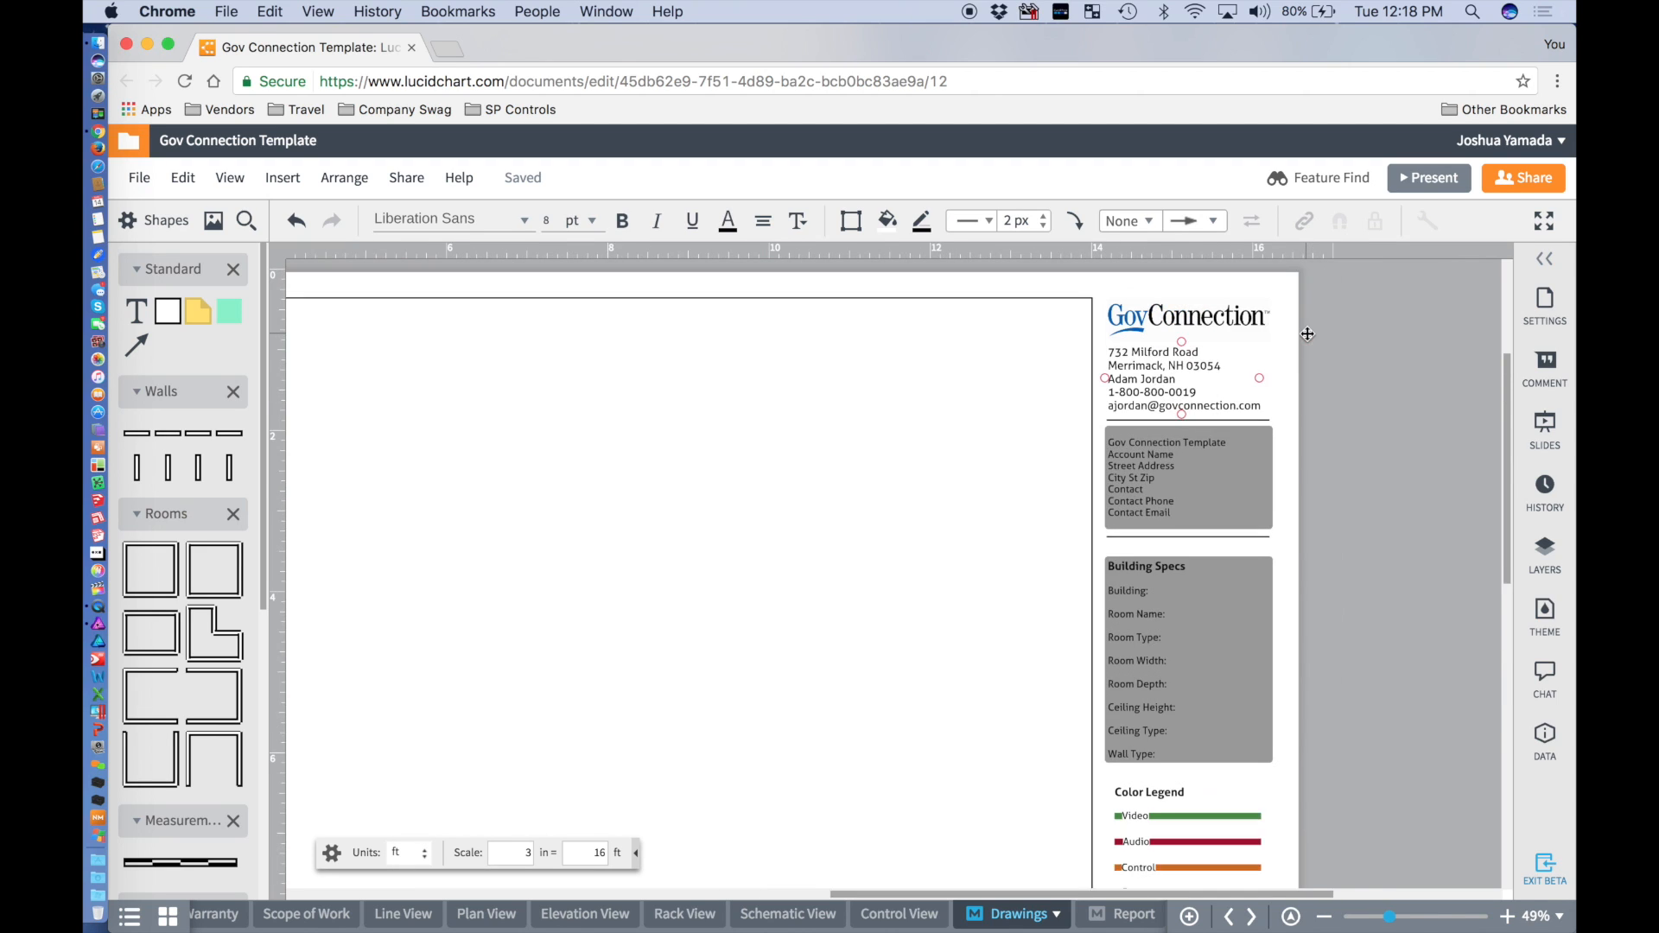
{"action": "scroll", "coordinate": [1126, 374], "scroll_direction": "up", "scroll_amount": 2}
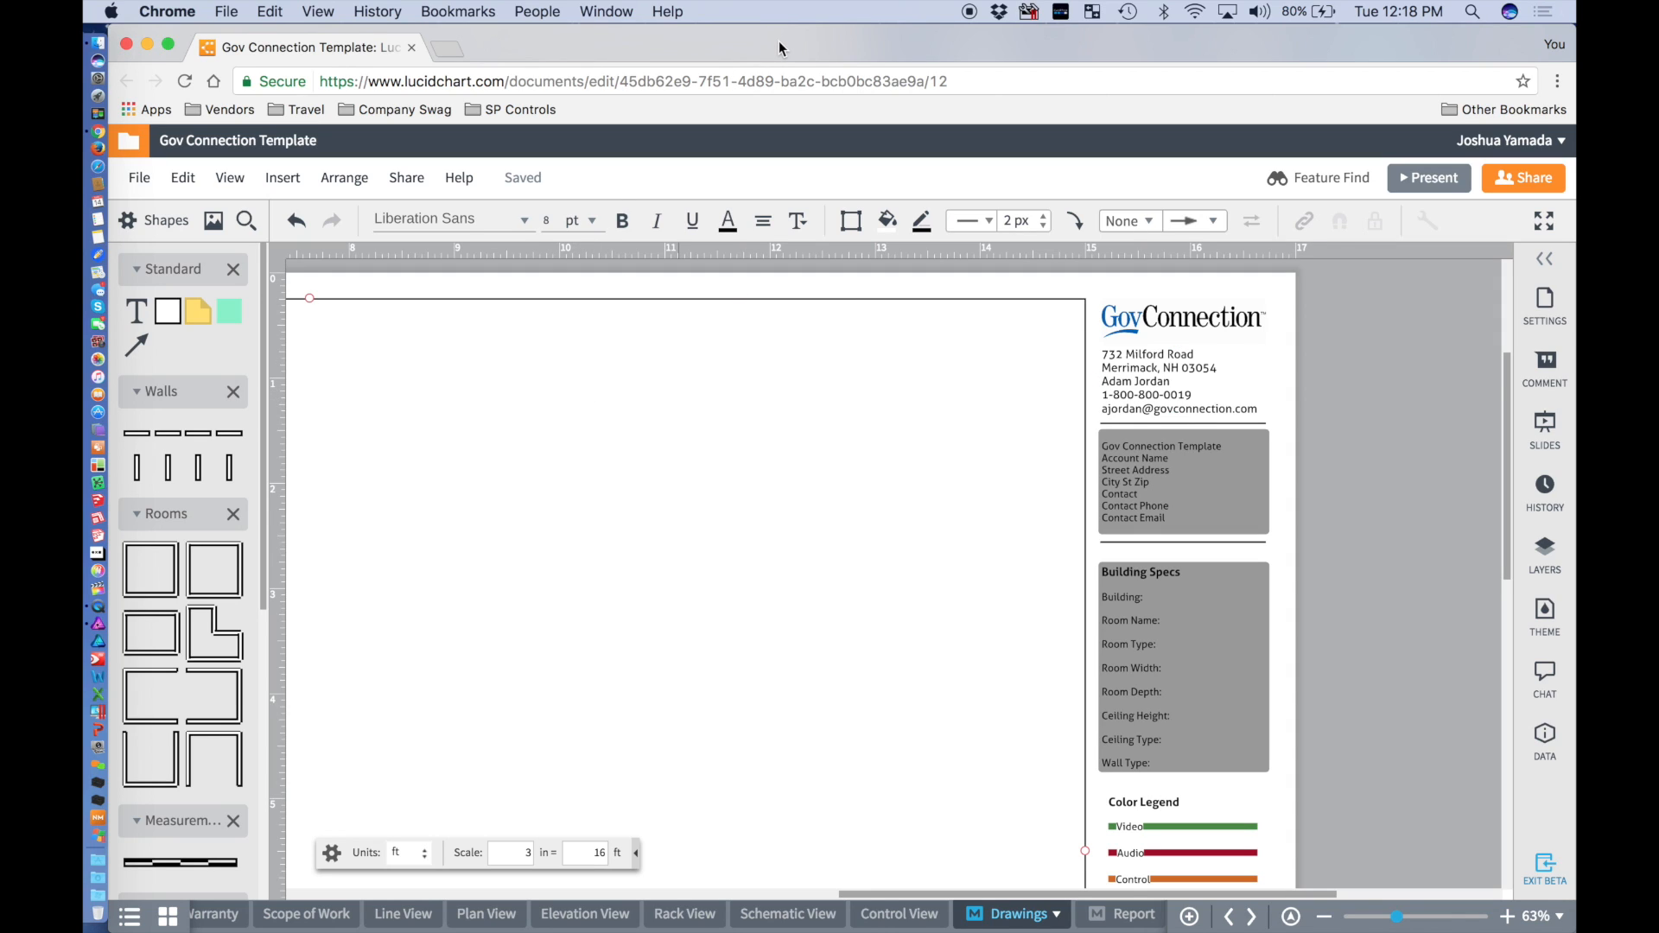
Bring the Zoho CRM contact window forward and merge its tab into the main browser window.
{"action": "left_click", "coordinate": [606, 11]}
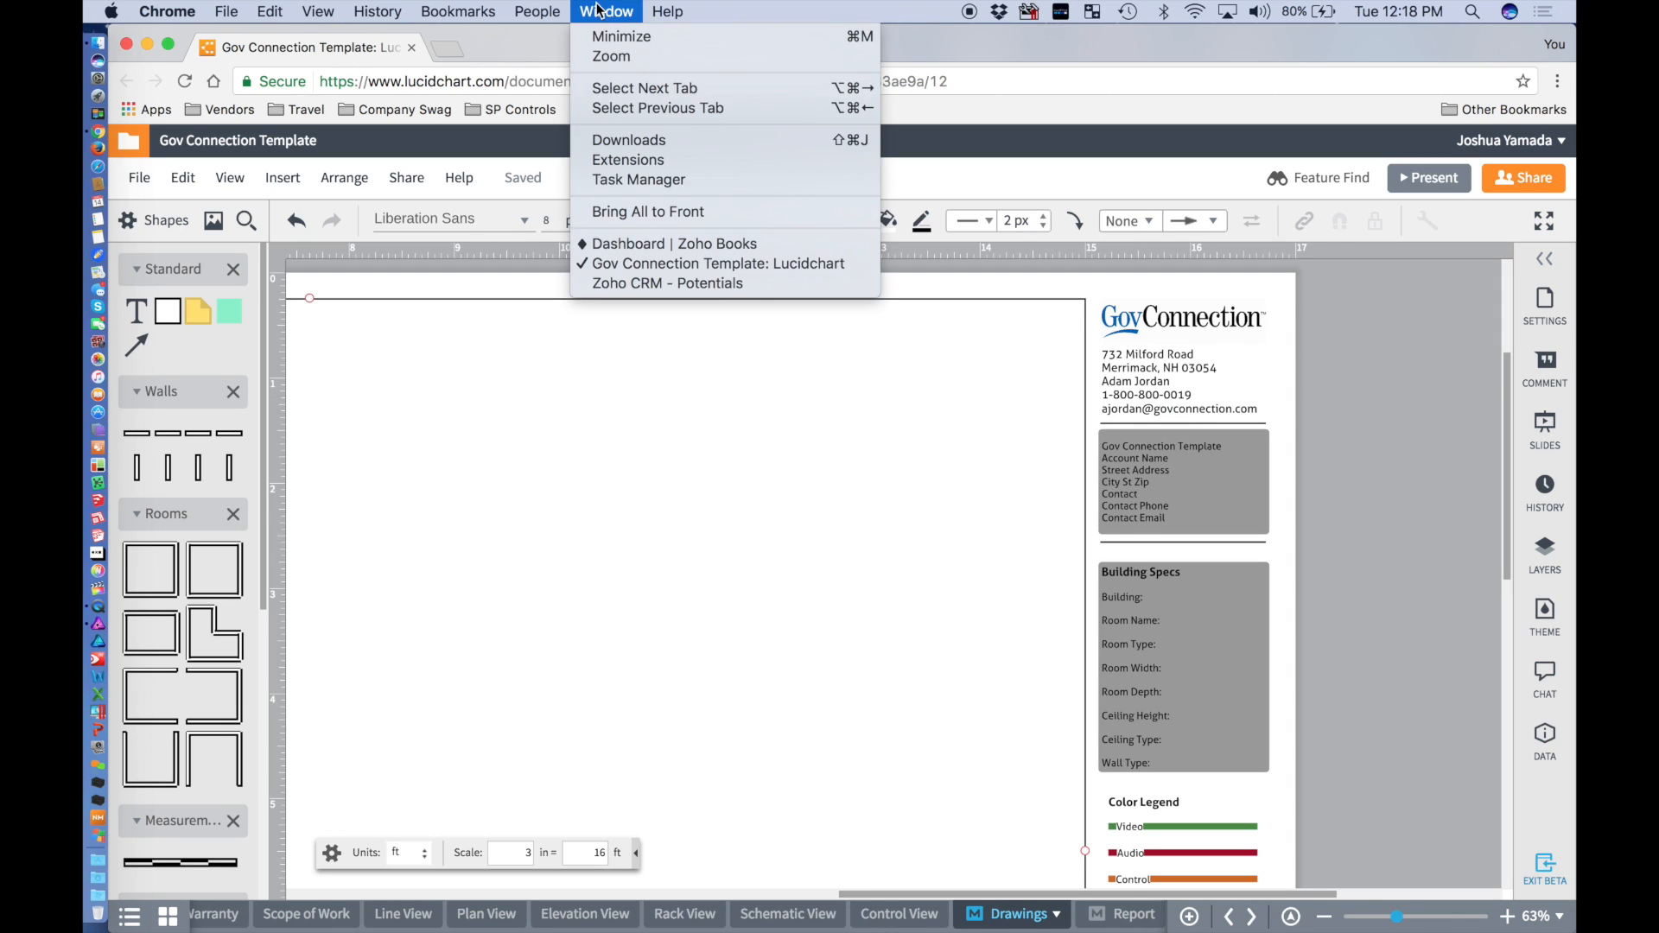
{"action": "left_click", "coordinate": [625, 282]}
{"action": "left_click_drag", "start_coordinate": [608, 45], "coordinate": [666, 76]}
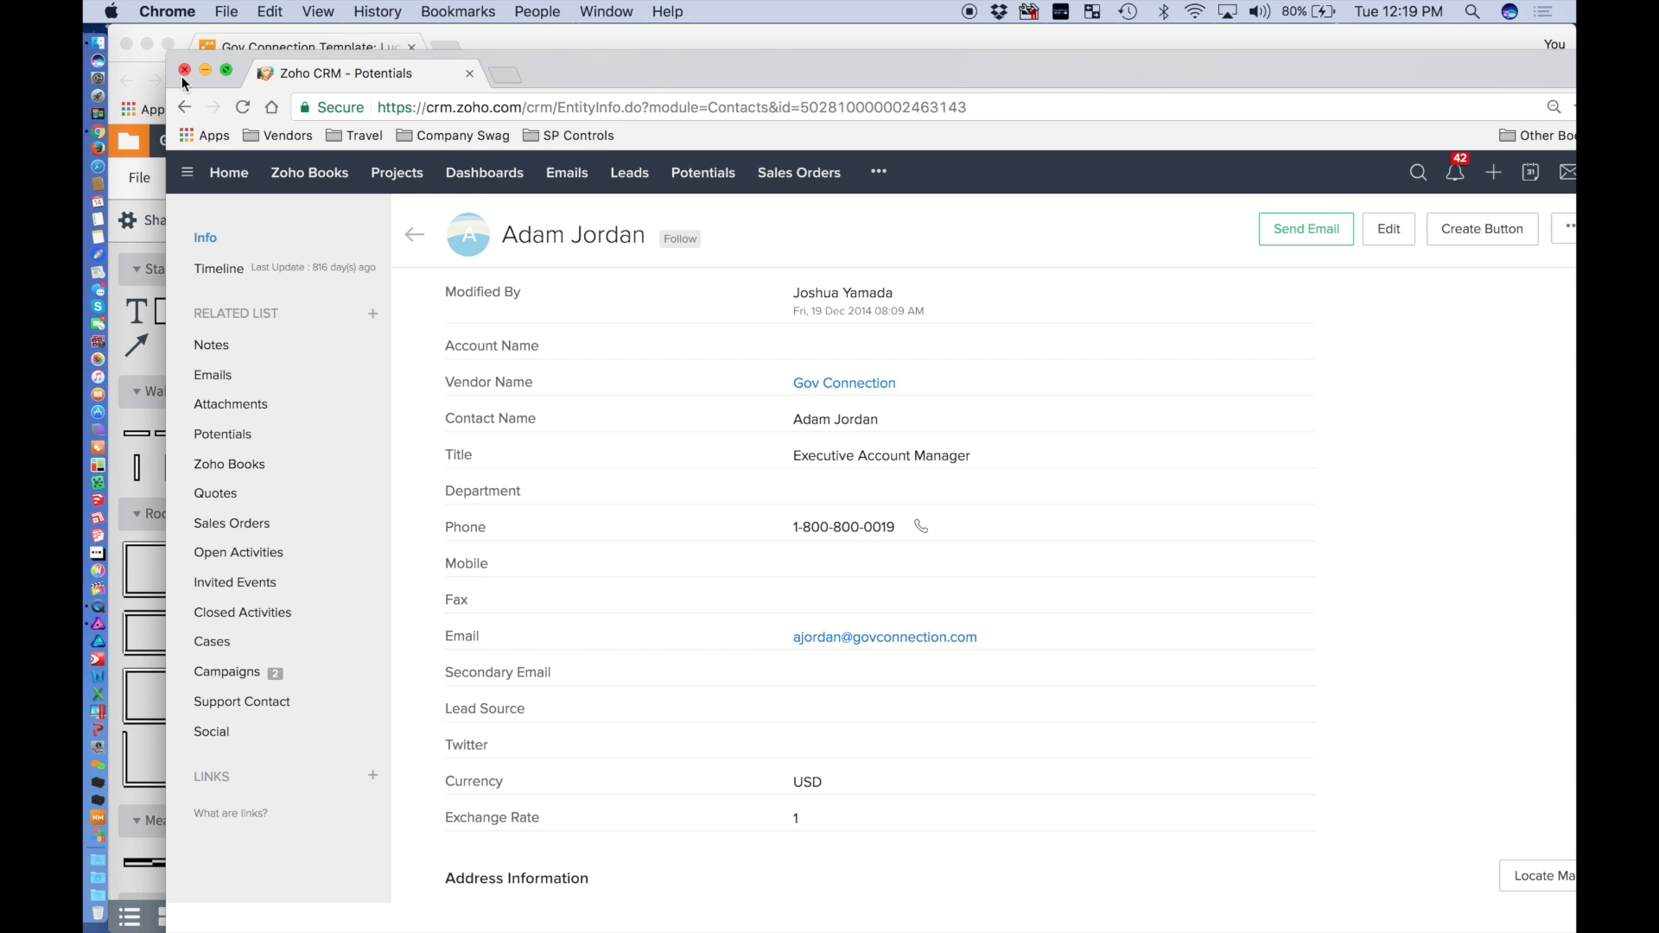
{"action": "left_click", "coordinate": [592, 12]}
{"action": "left_click", "coordinate": [646, 242]}
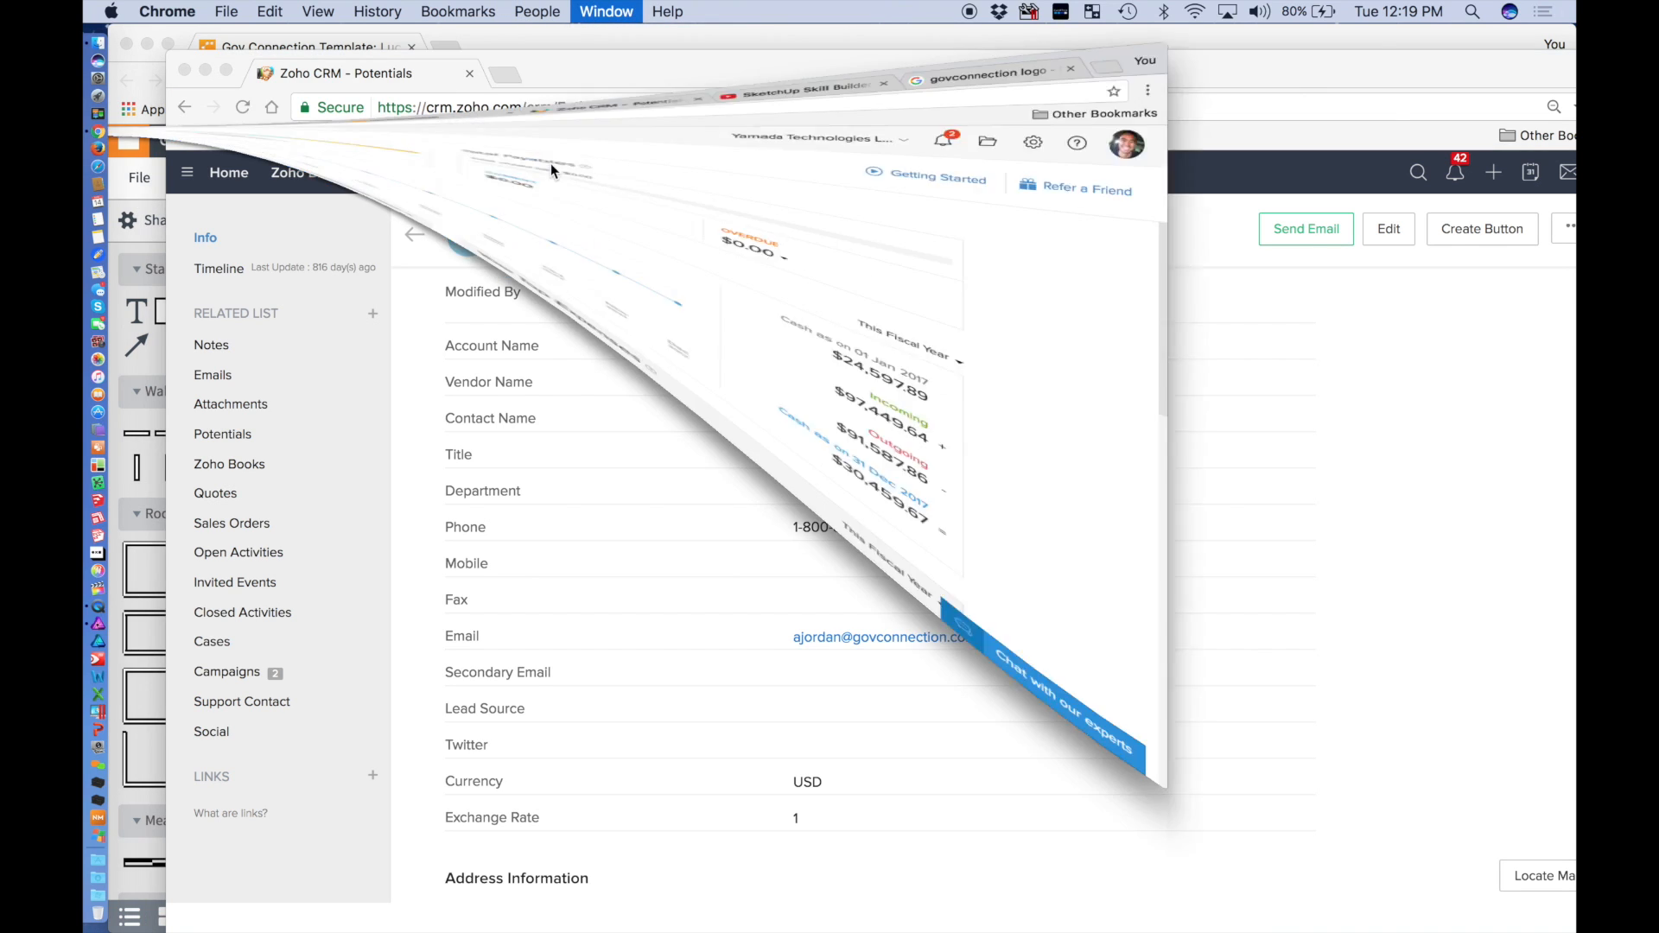
{"action": "left_click", "coordinate": [614, 11]}
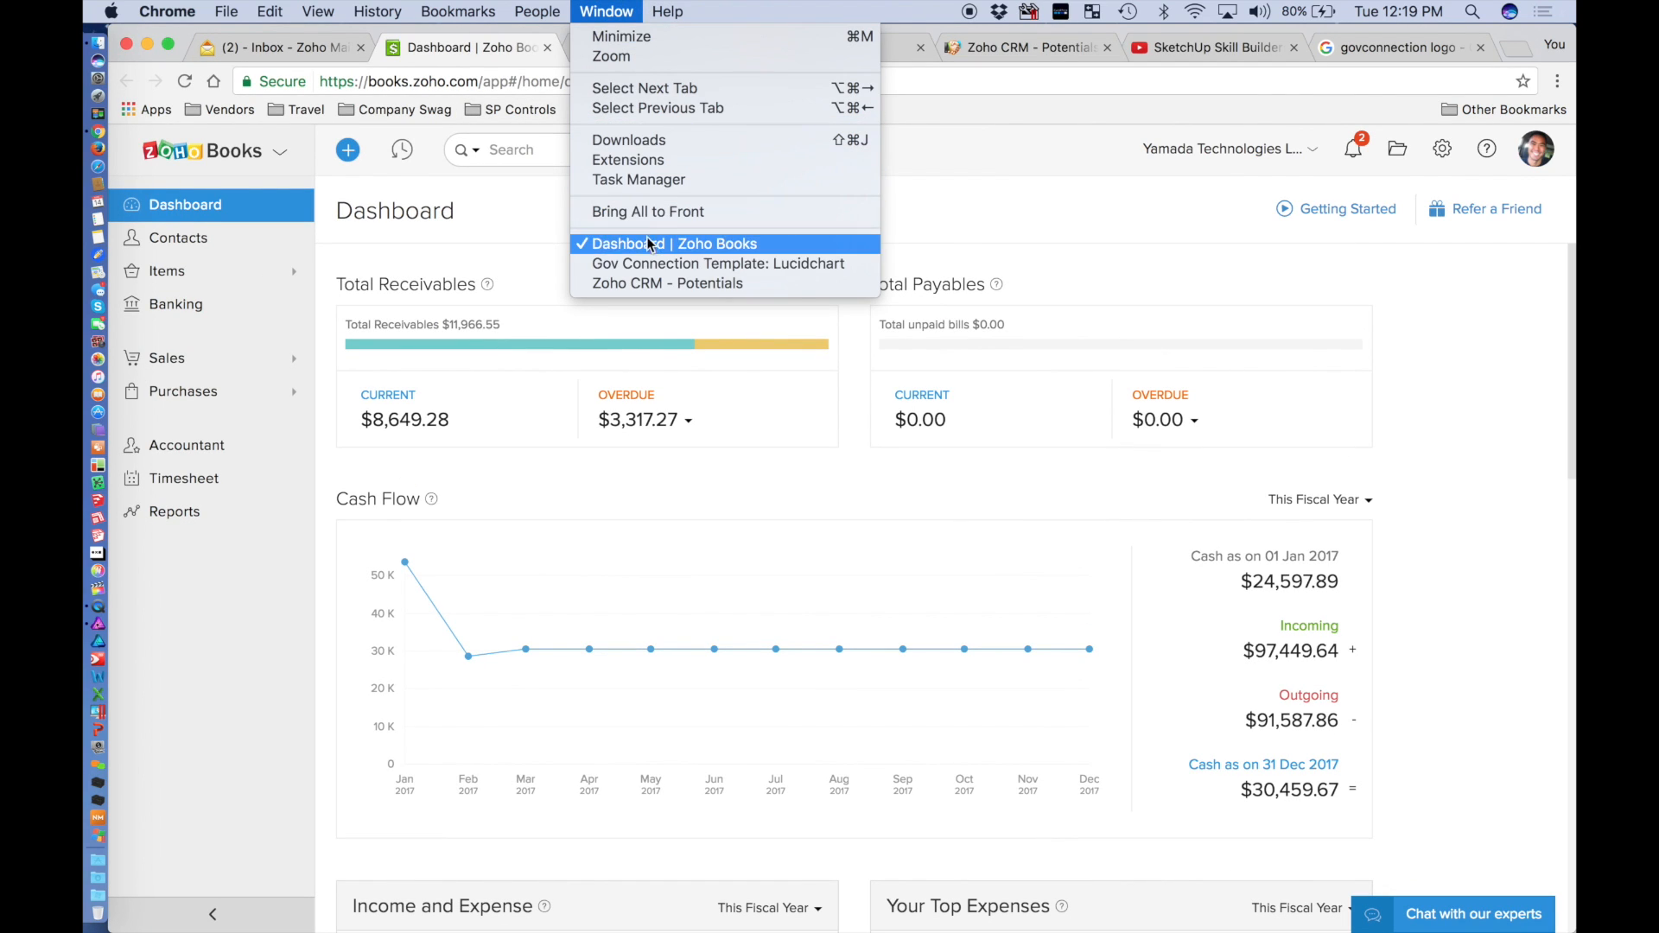
{"action": "left_click", "coordinate": [647, 283]}
{"action": "left_click_drag", "start_coordinate": [384, 87], "coordinate": [467, 55]}
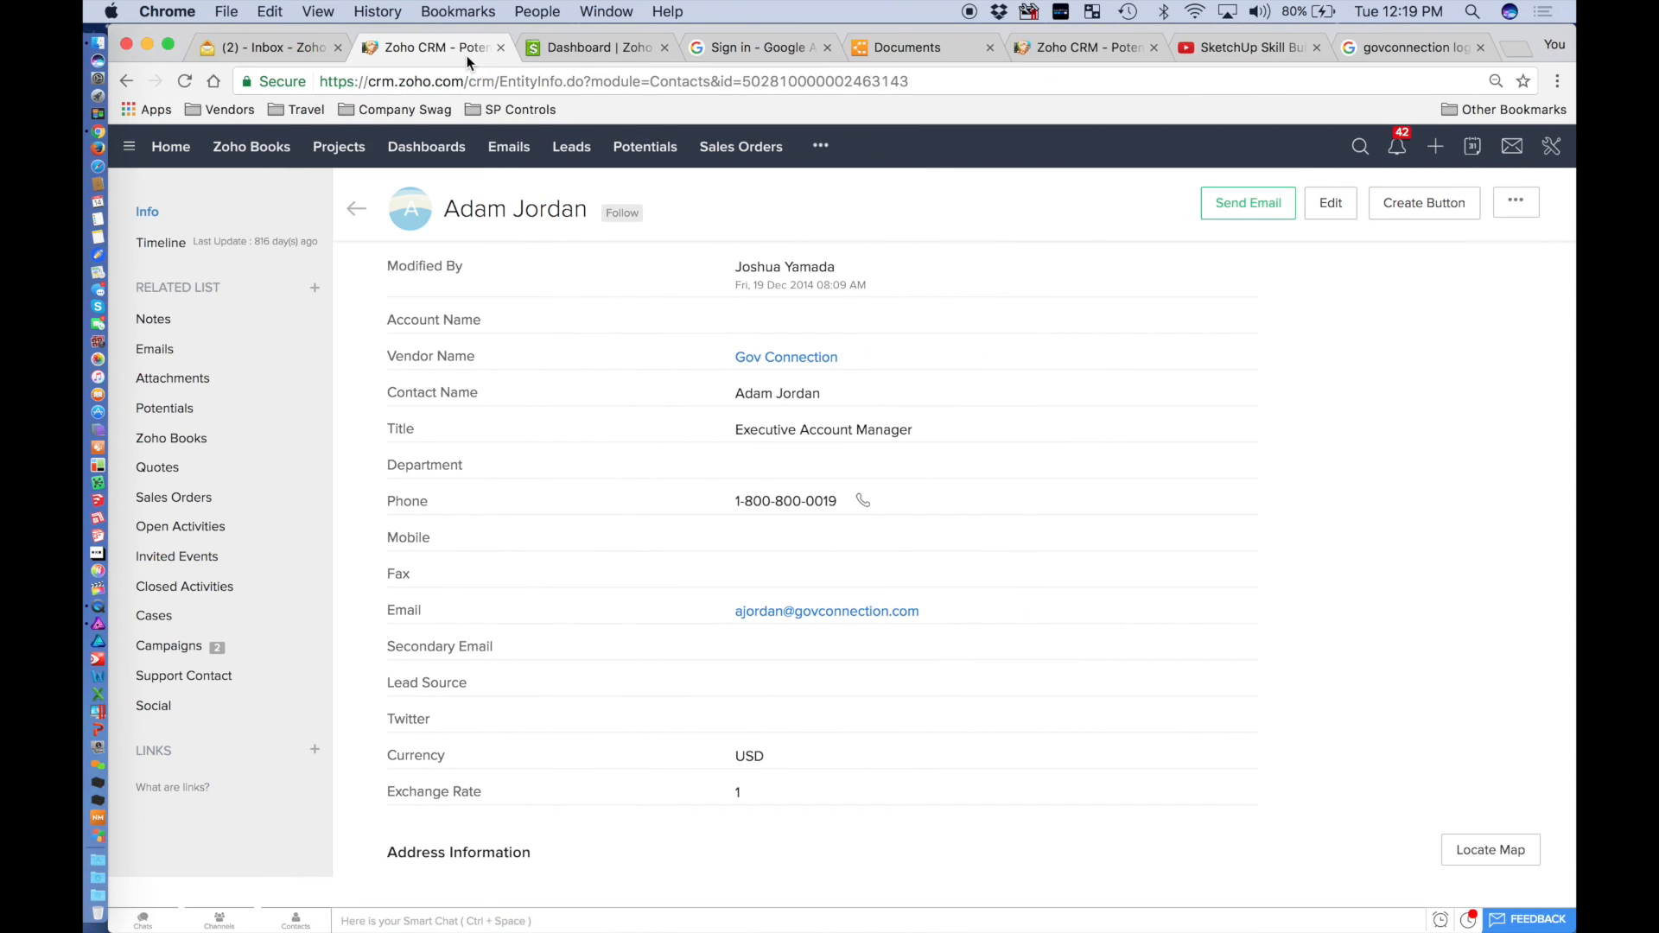
Open the last template, Troxell, for editing from the Lucidchart documents list.
{"action": "left_click", "coordinate": [946, 54]}
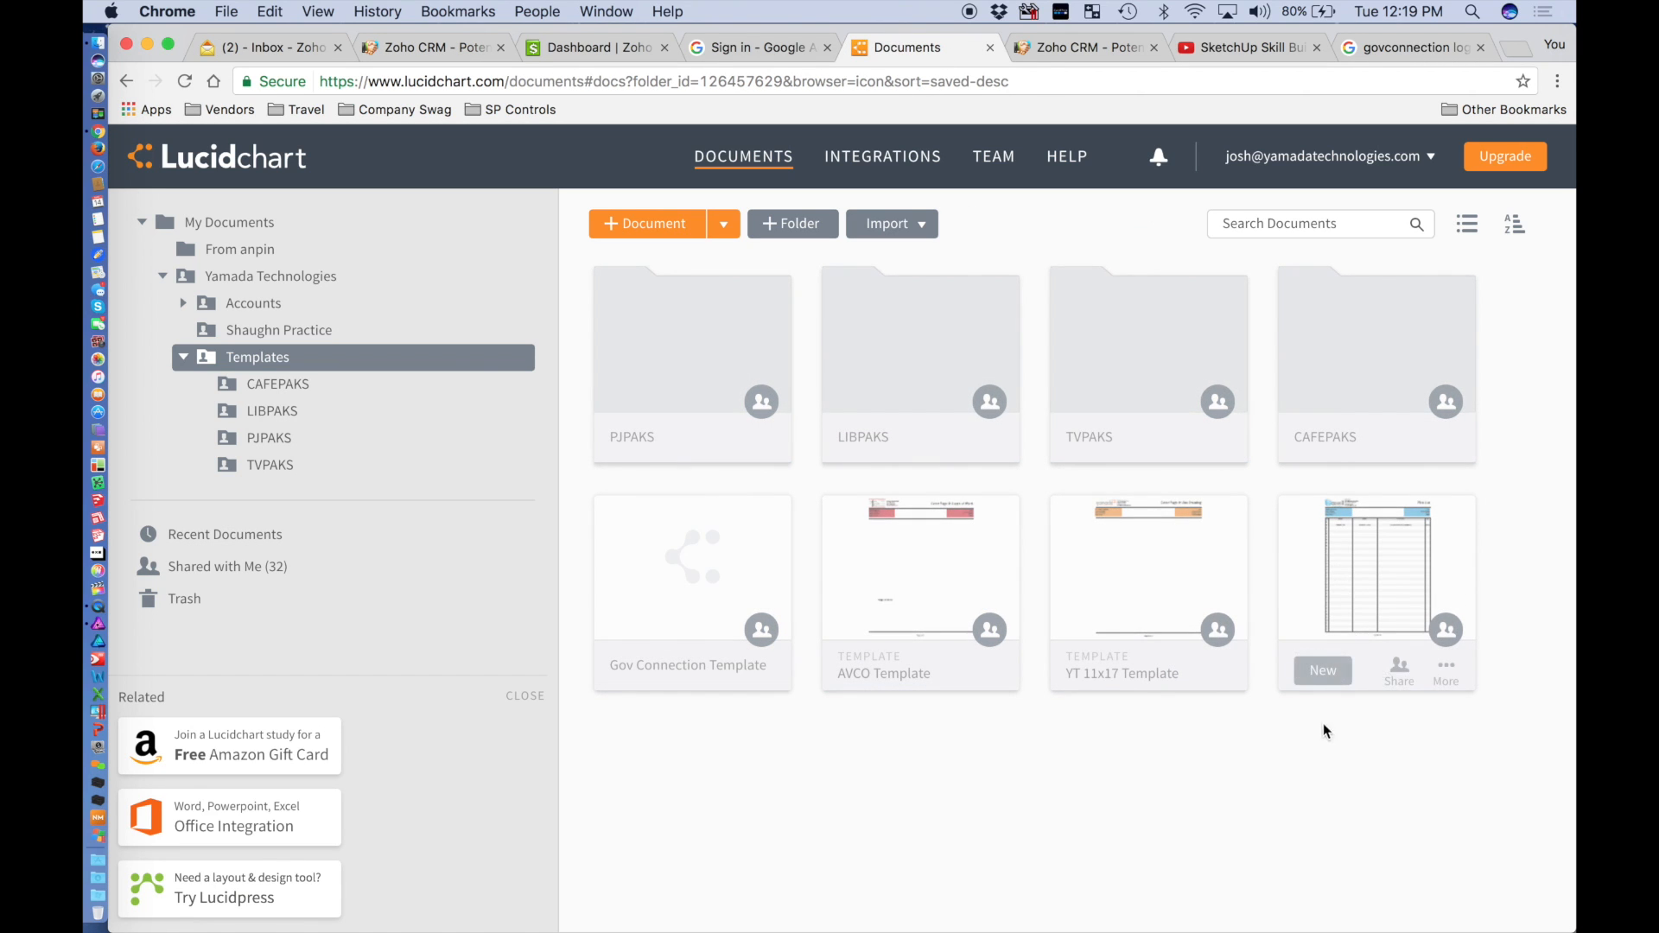
{"action": "left_click", "coordinate": [1450, 663]}
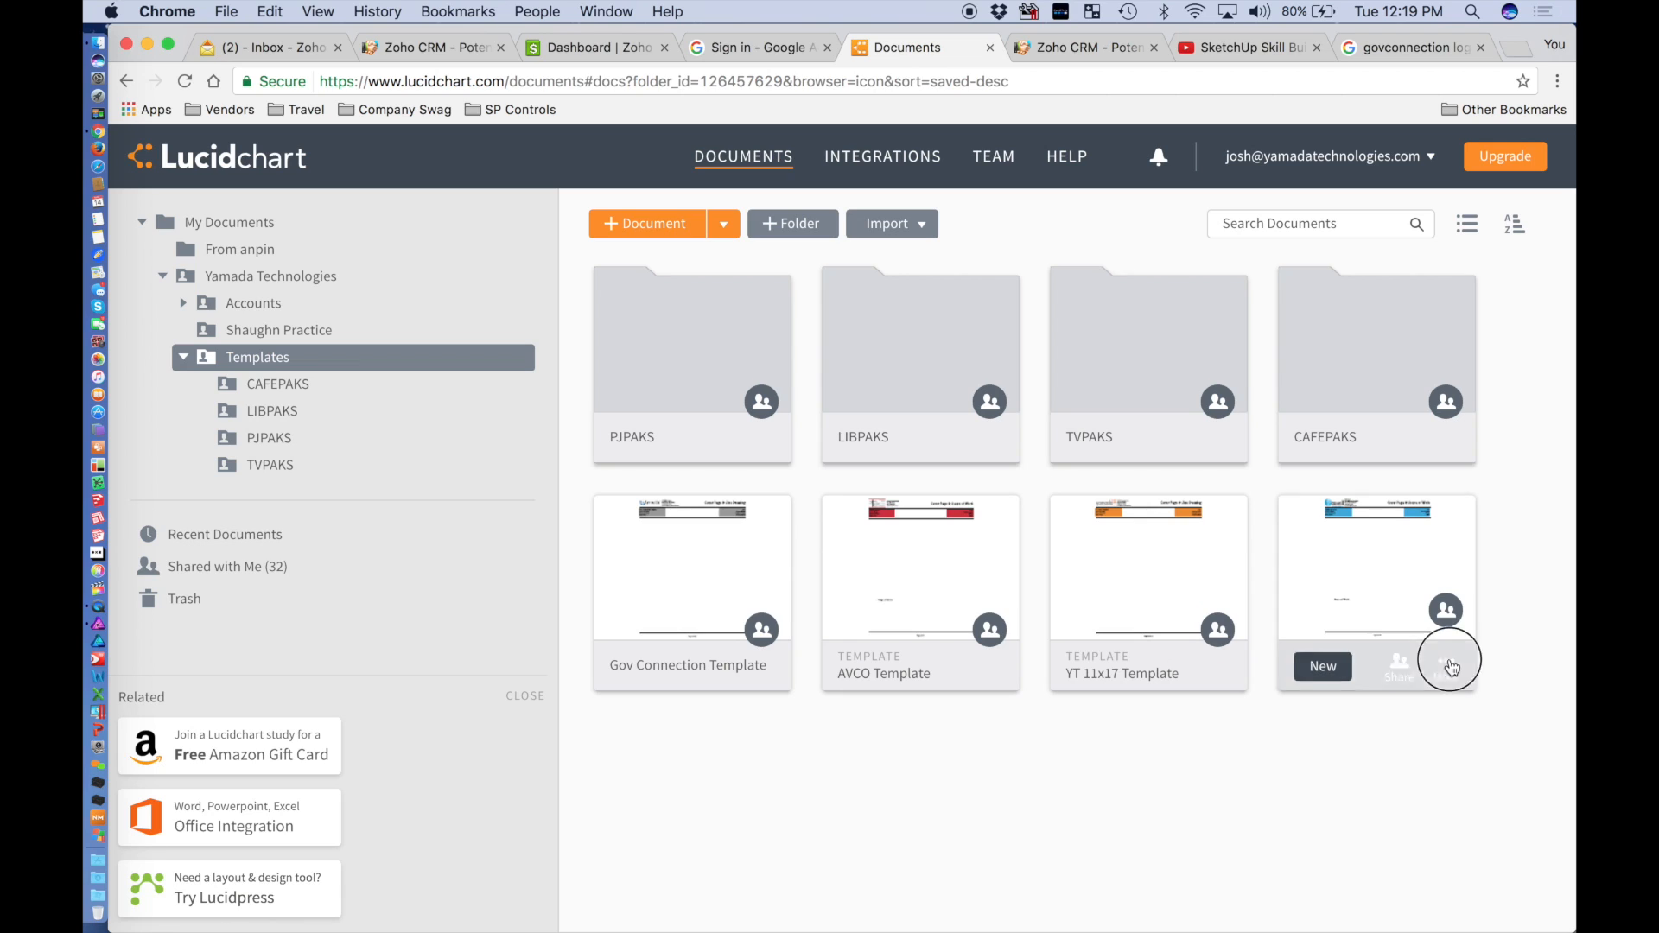
{"action": "left_click", "coordinate": [1291, 743]}
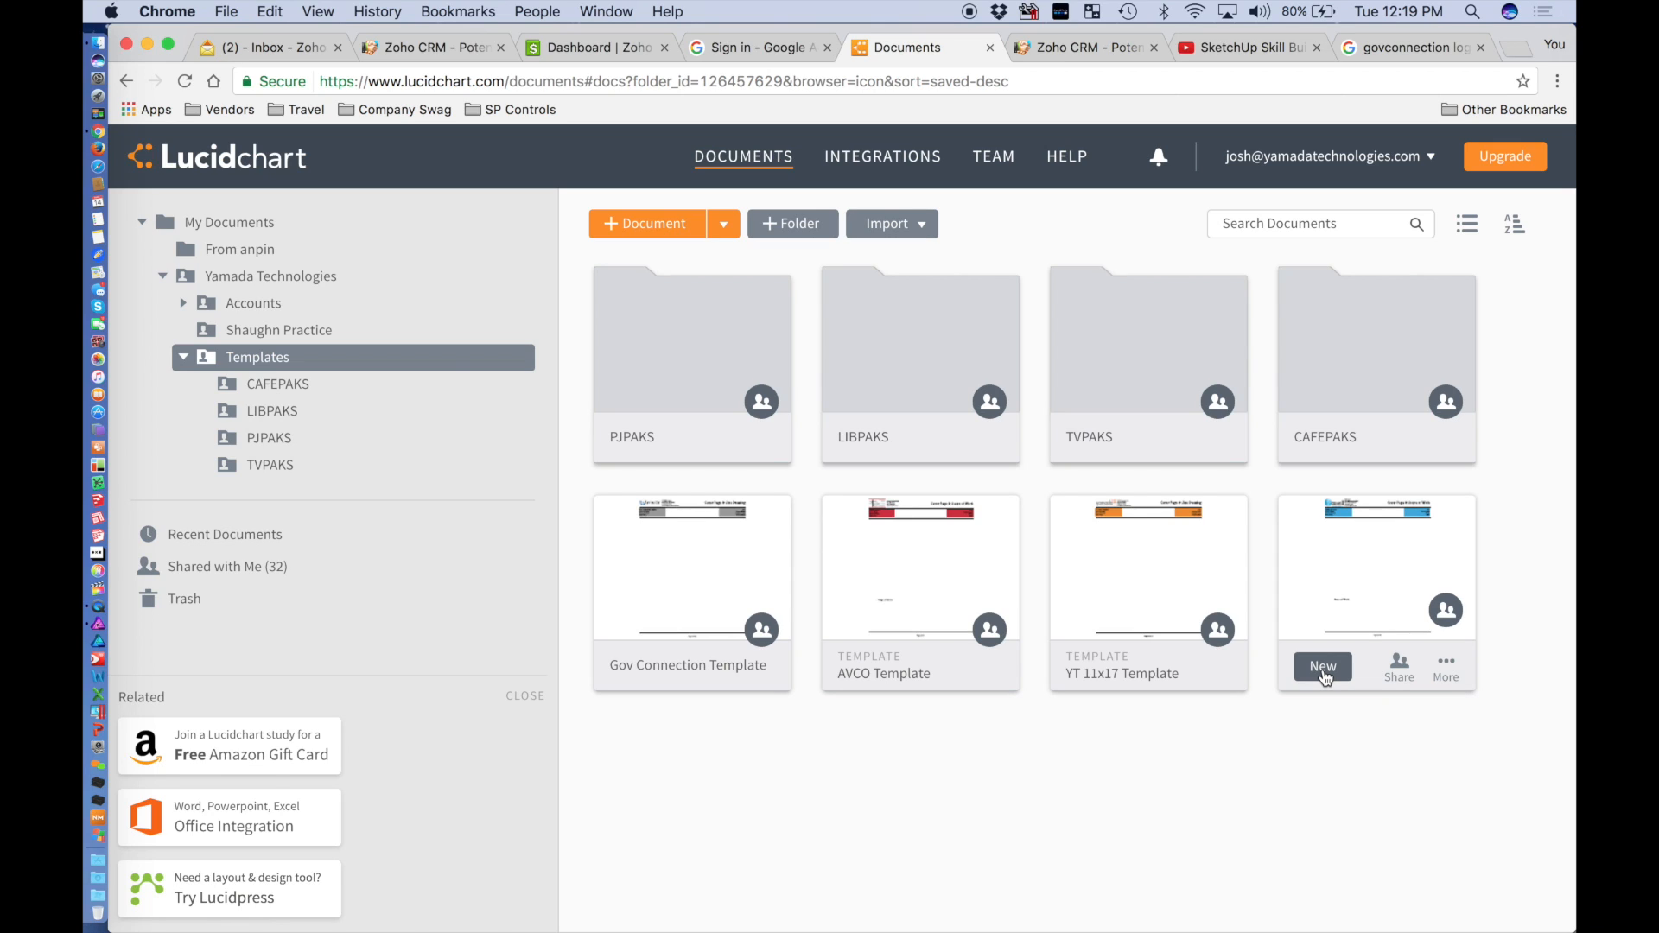
{"action": "left_click", "coordinate": [1447, 670]}
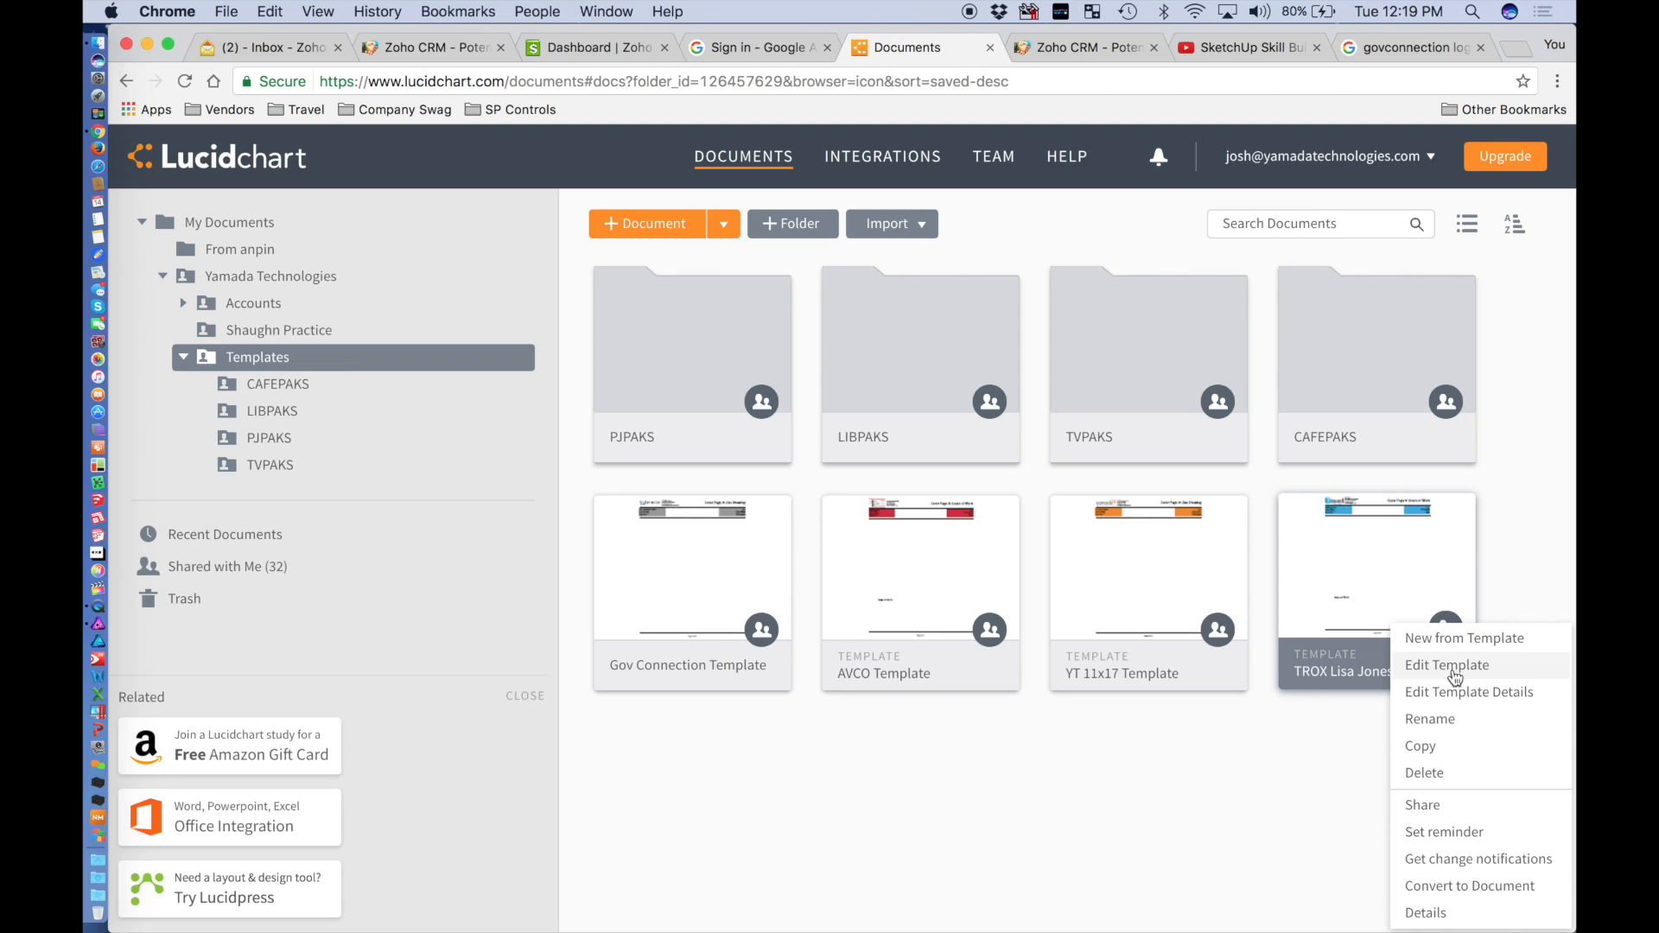
{"action": "left_click", "coordinate": [1456, 668]}
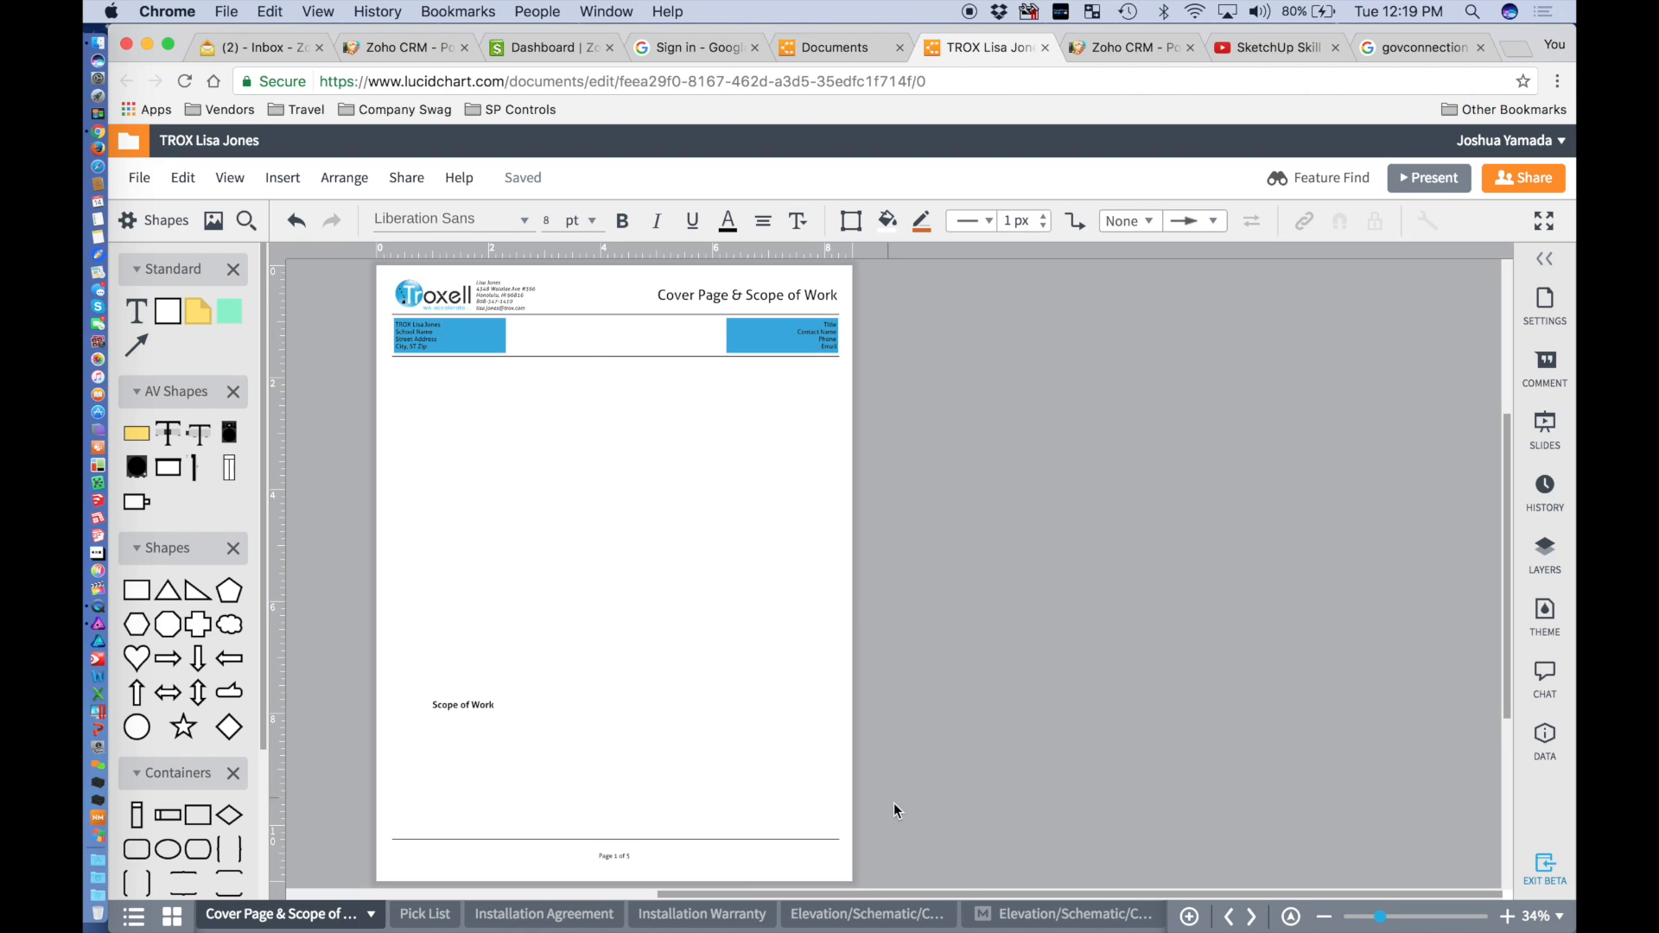
Inspect the Troxell landscape drawing title block, then return to the Gov Connection address block.
{"action": "left_click", "coordinate": [1072, 922]}
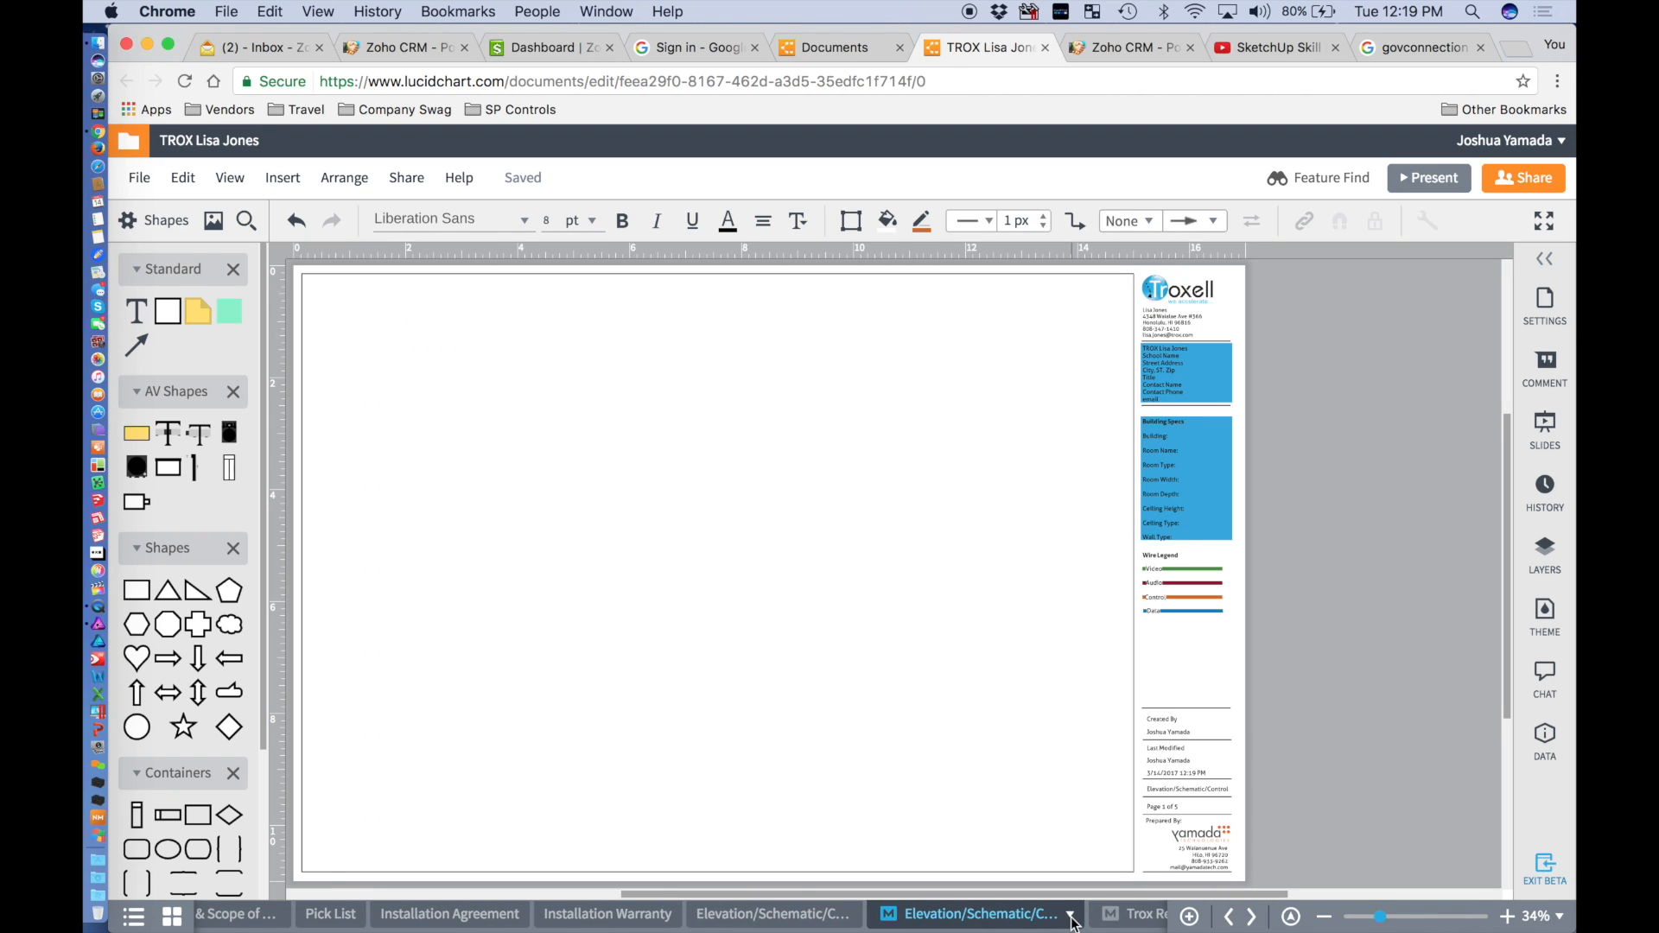
{"action": "scroll", "coordinate": [1182, 325], "scroll_direction": "up", "scroll_amount": 5}
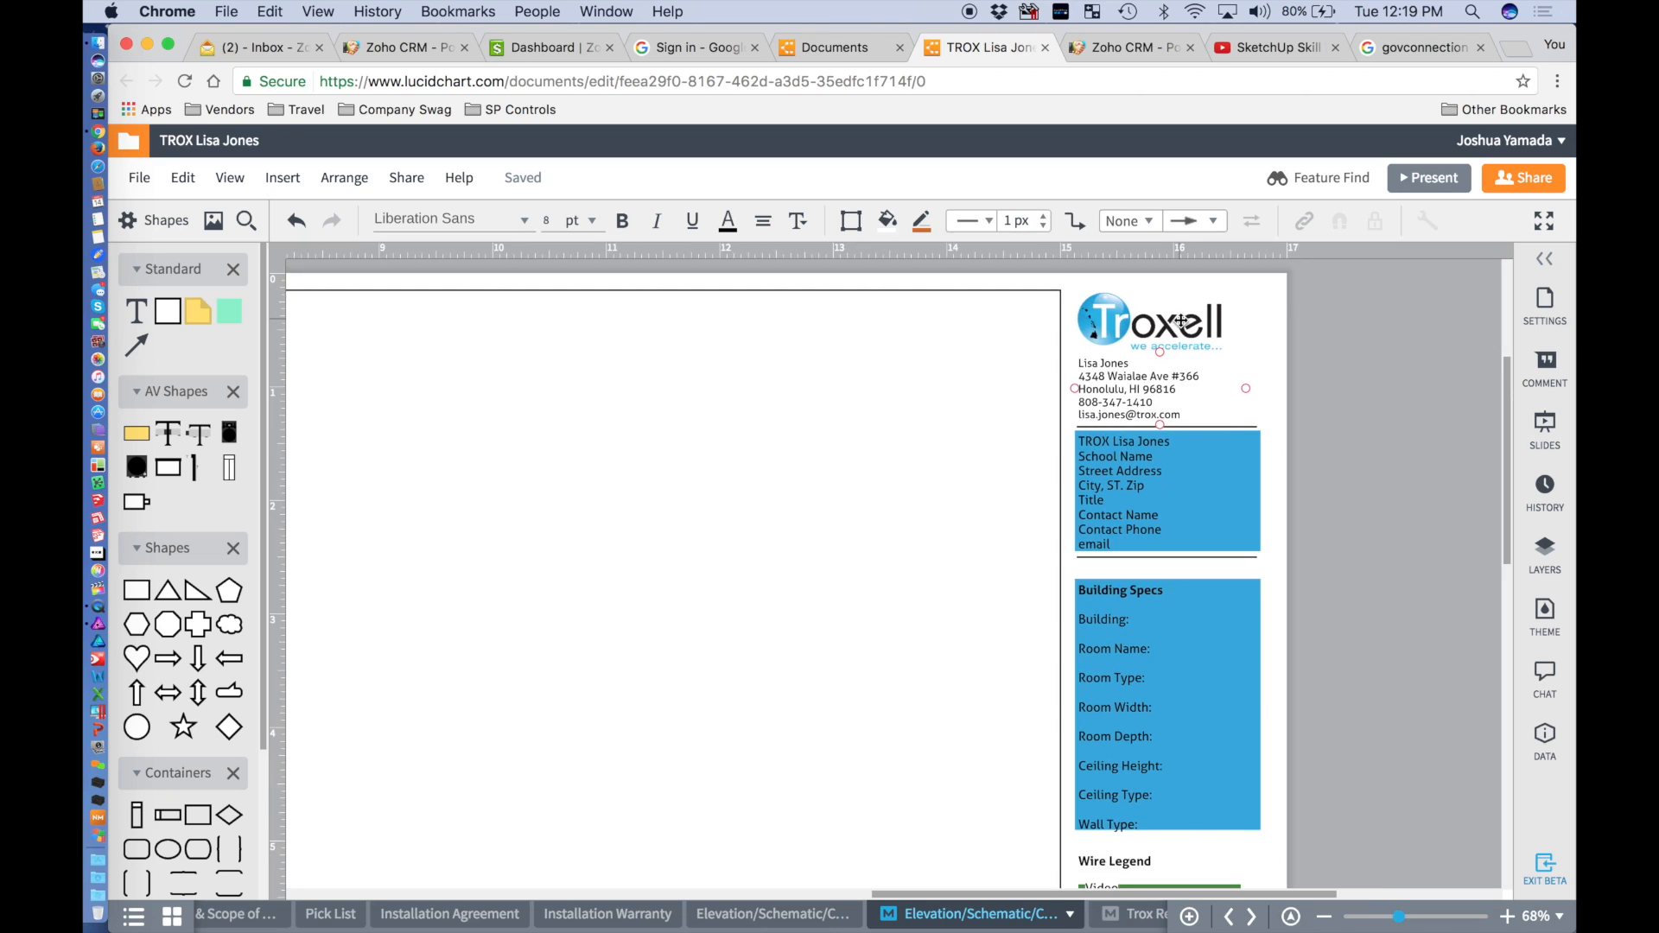
{"action": "scroll", "coordinate": [1182, 321], "scroll_direction": "up", "scroll_amount": 2}
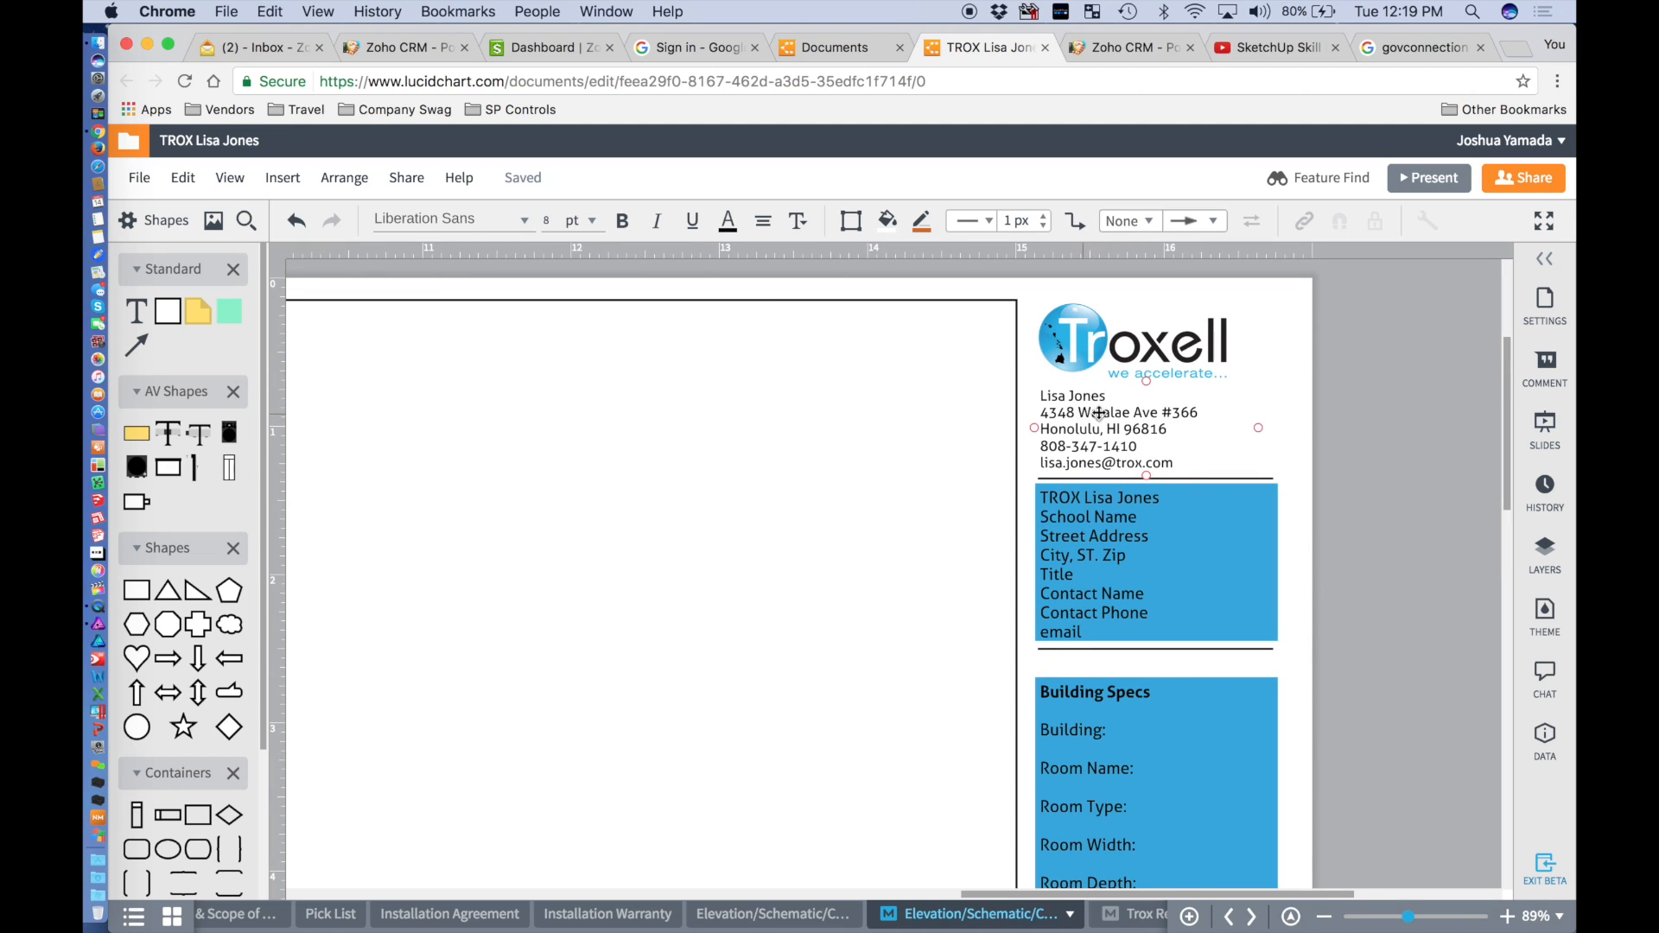
{"action": "left_click", "coordinate": [1107, 374]}
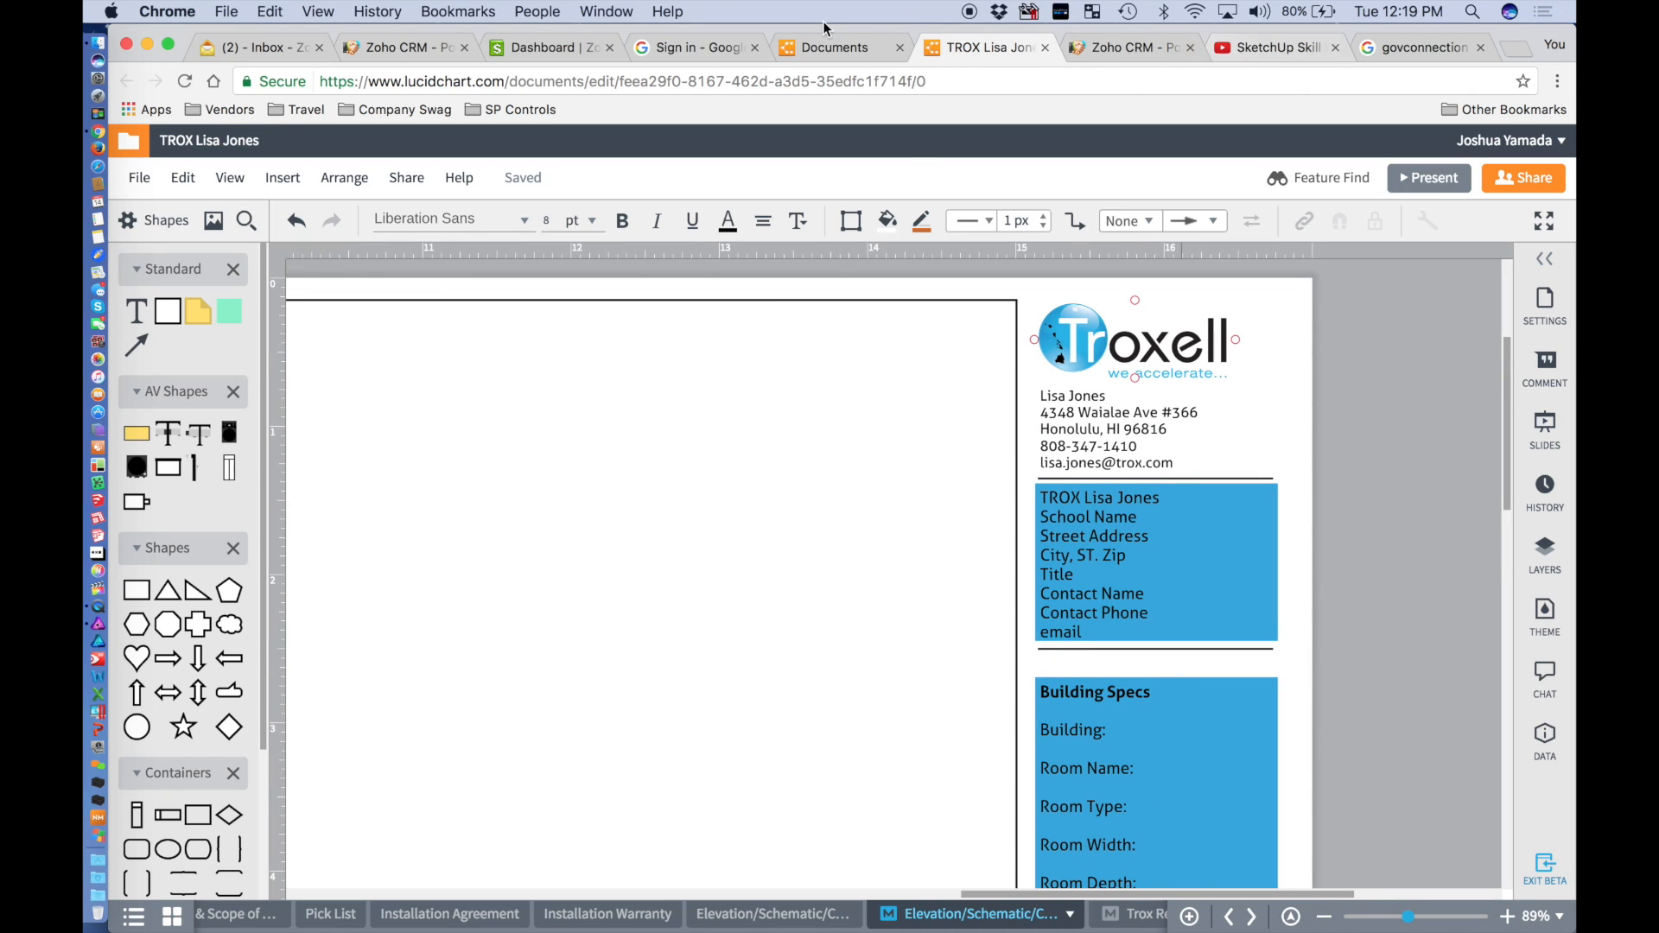
{"action": "left_click", "coordinate": [586, 10]}
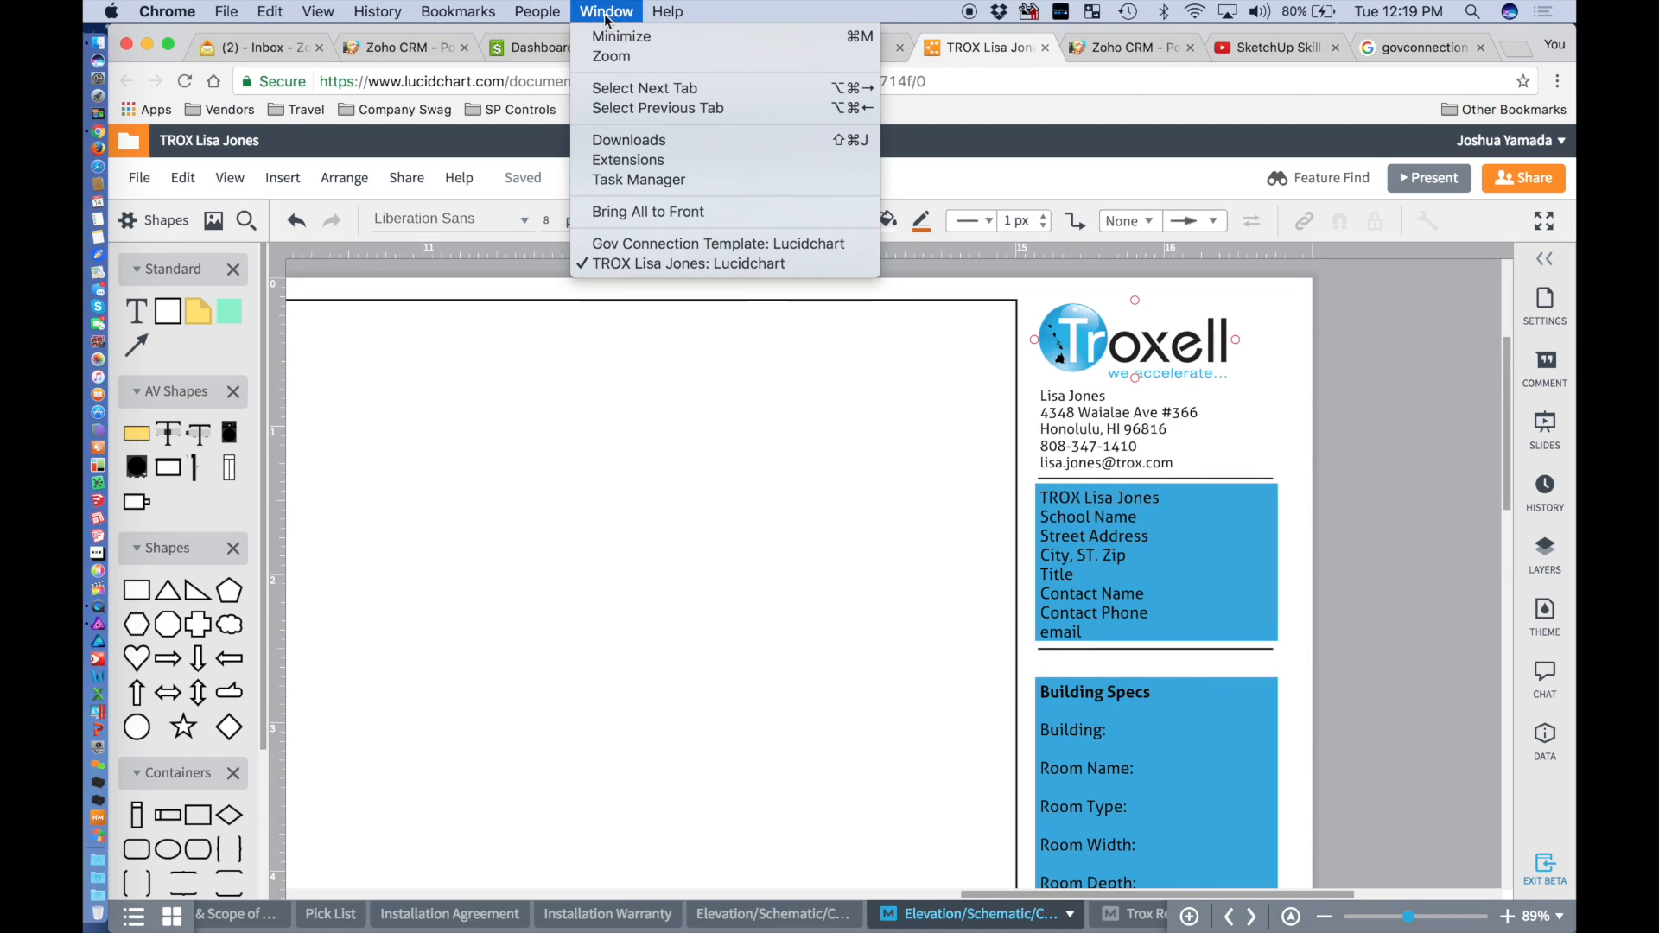
{"action": "left_click", "coordinate": [657, 245]}
{"action": "double_click", "coordinate": [1178, 390]}
Move the contact's name line to the top of the address block, above the street.
{"action": "left_click", "coordinate": [1177, 382]}
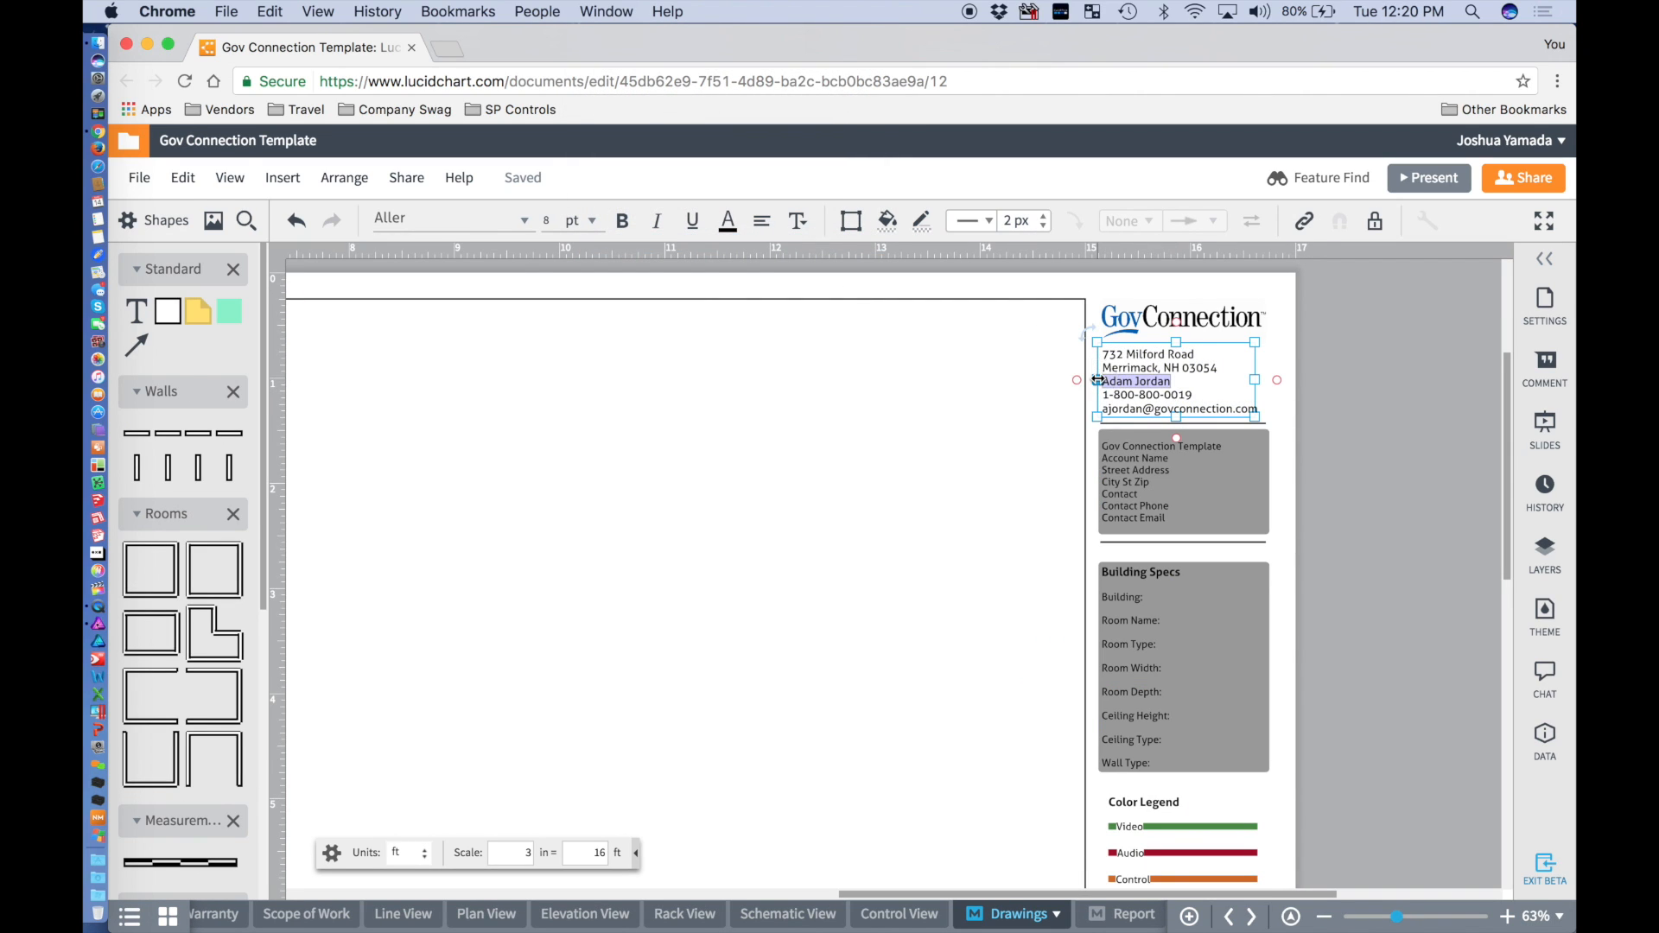
{"action": "key", "text": "BackSpace"}
{"action": "key", "text": "BackSpace"}
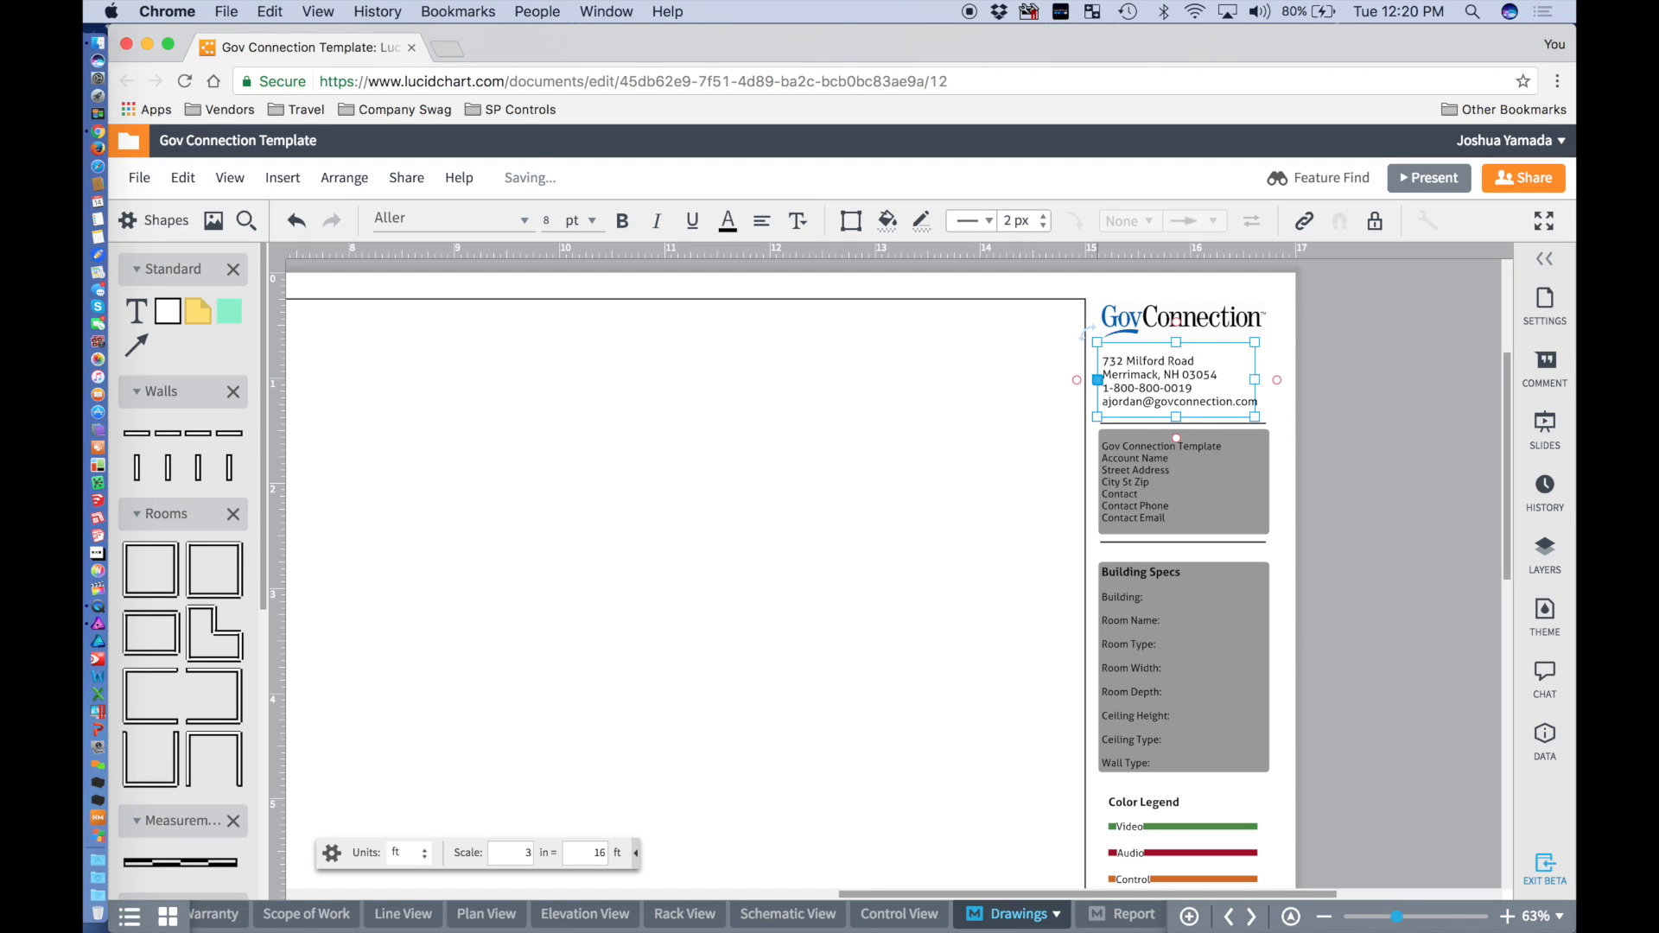
{"action": "key", "text": "Return"}
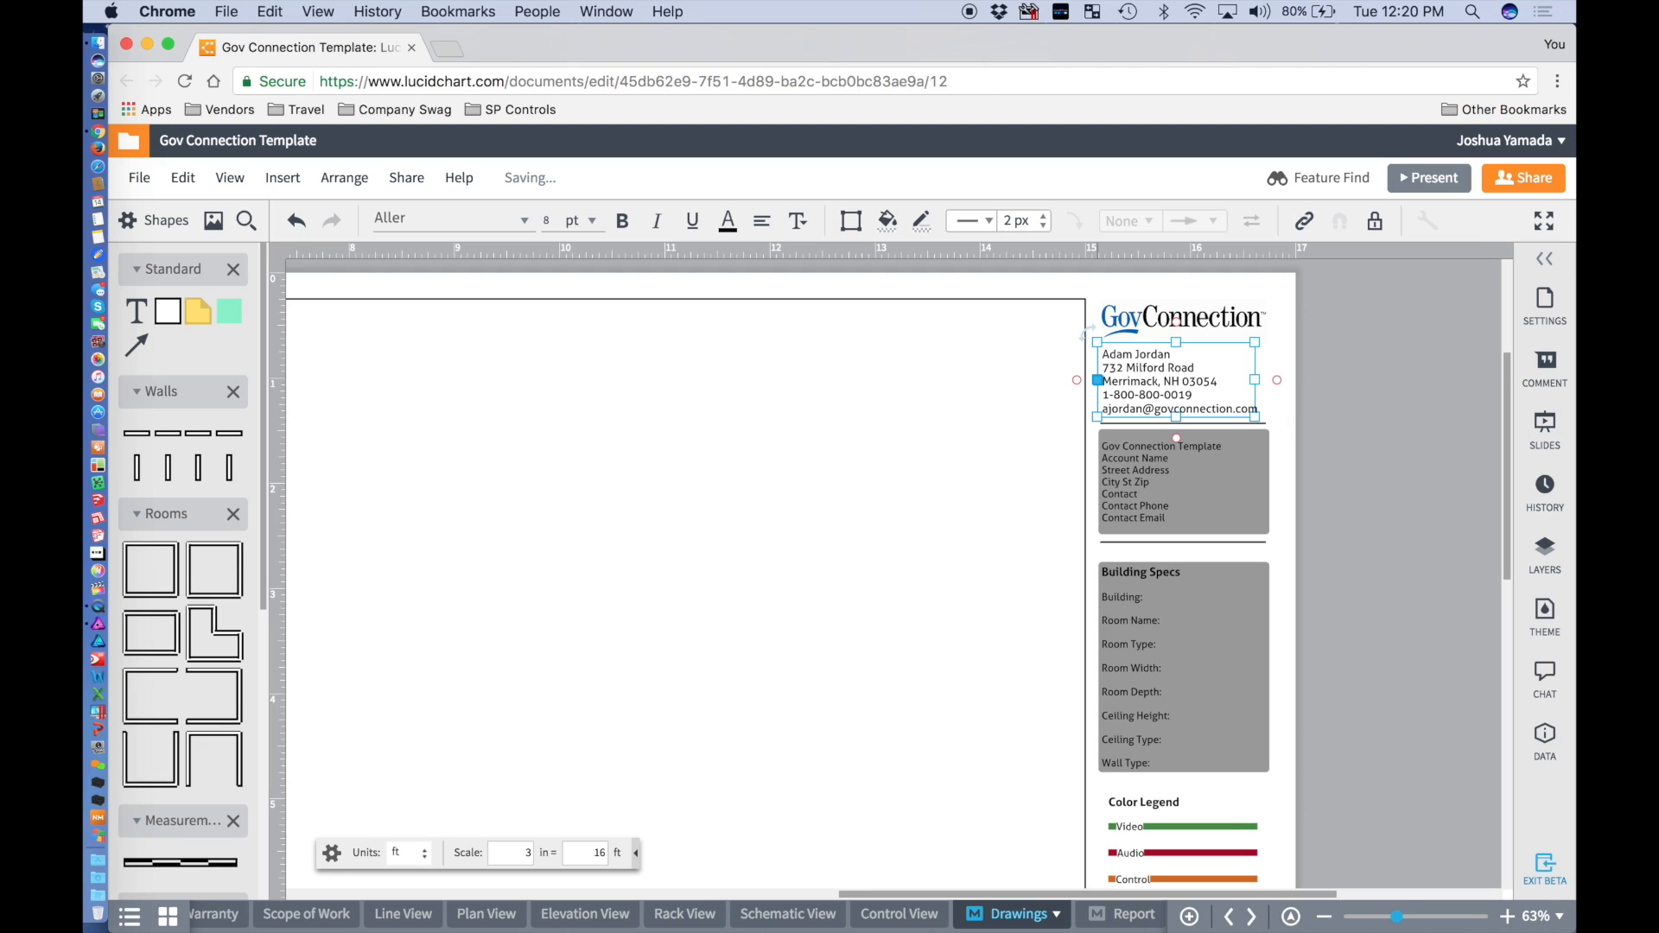
{"action": "left_click", "coordinate": [1382, 383]}
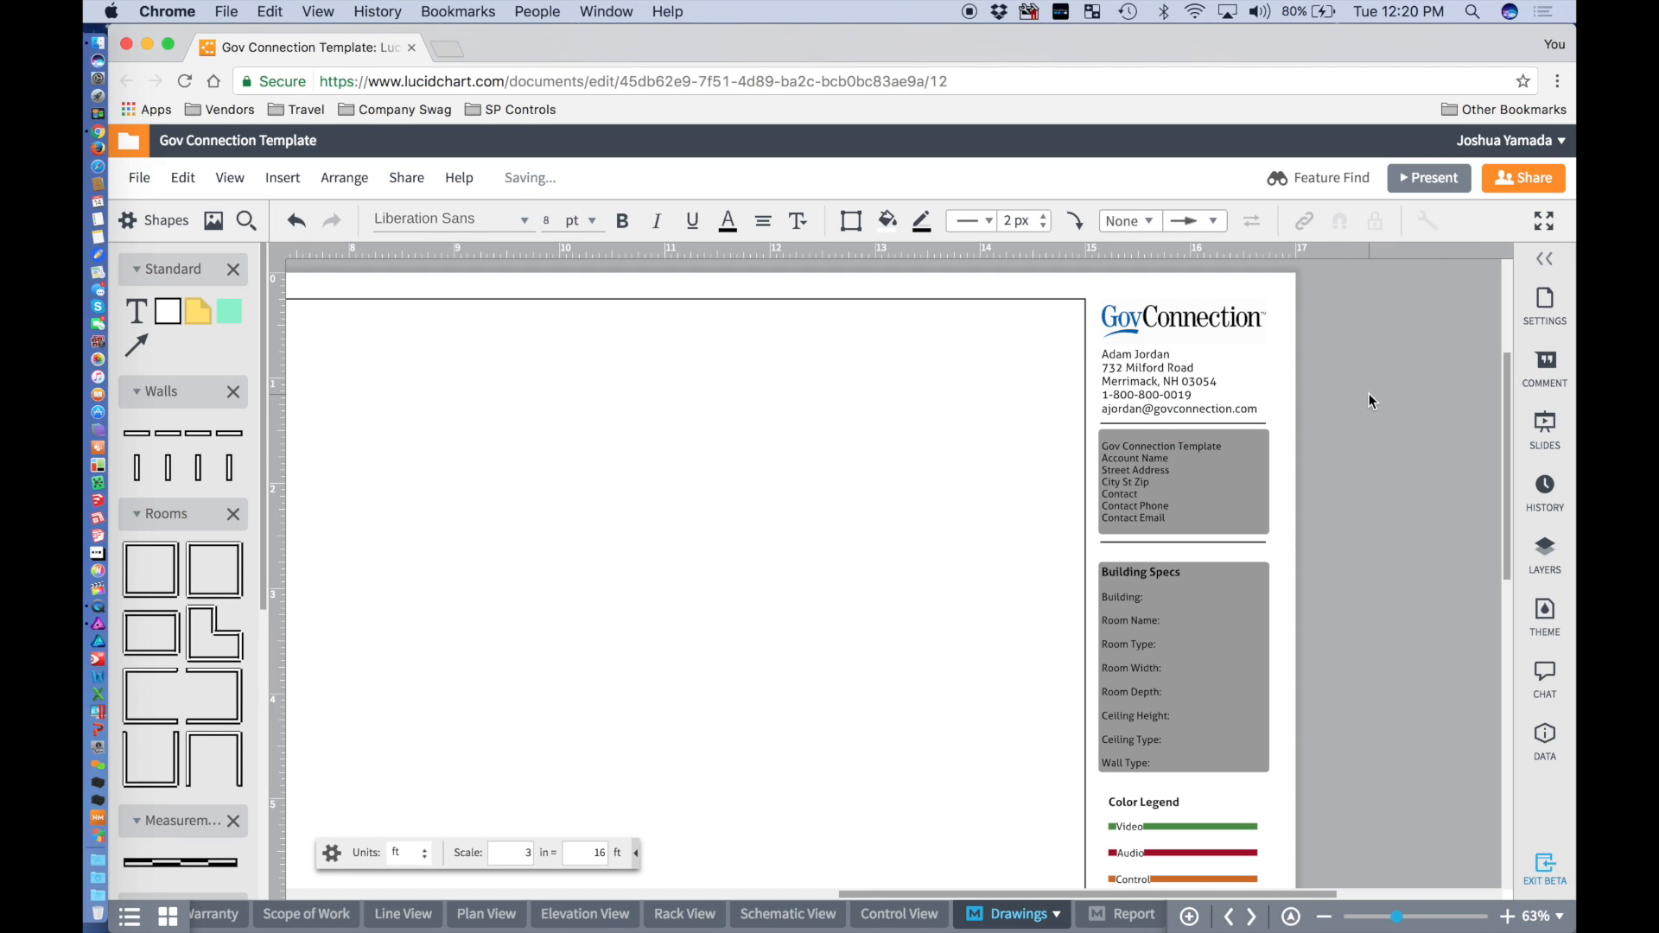
{"action": "left_click", "coordinate": [637, 13]}
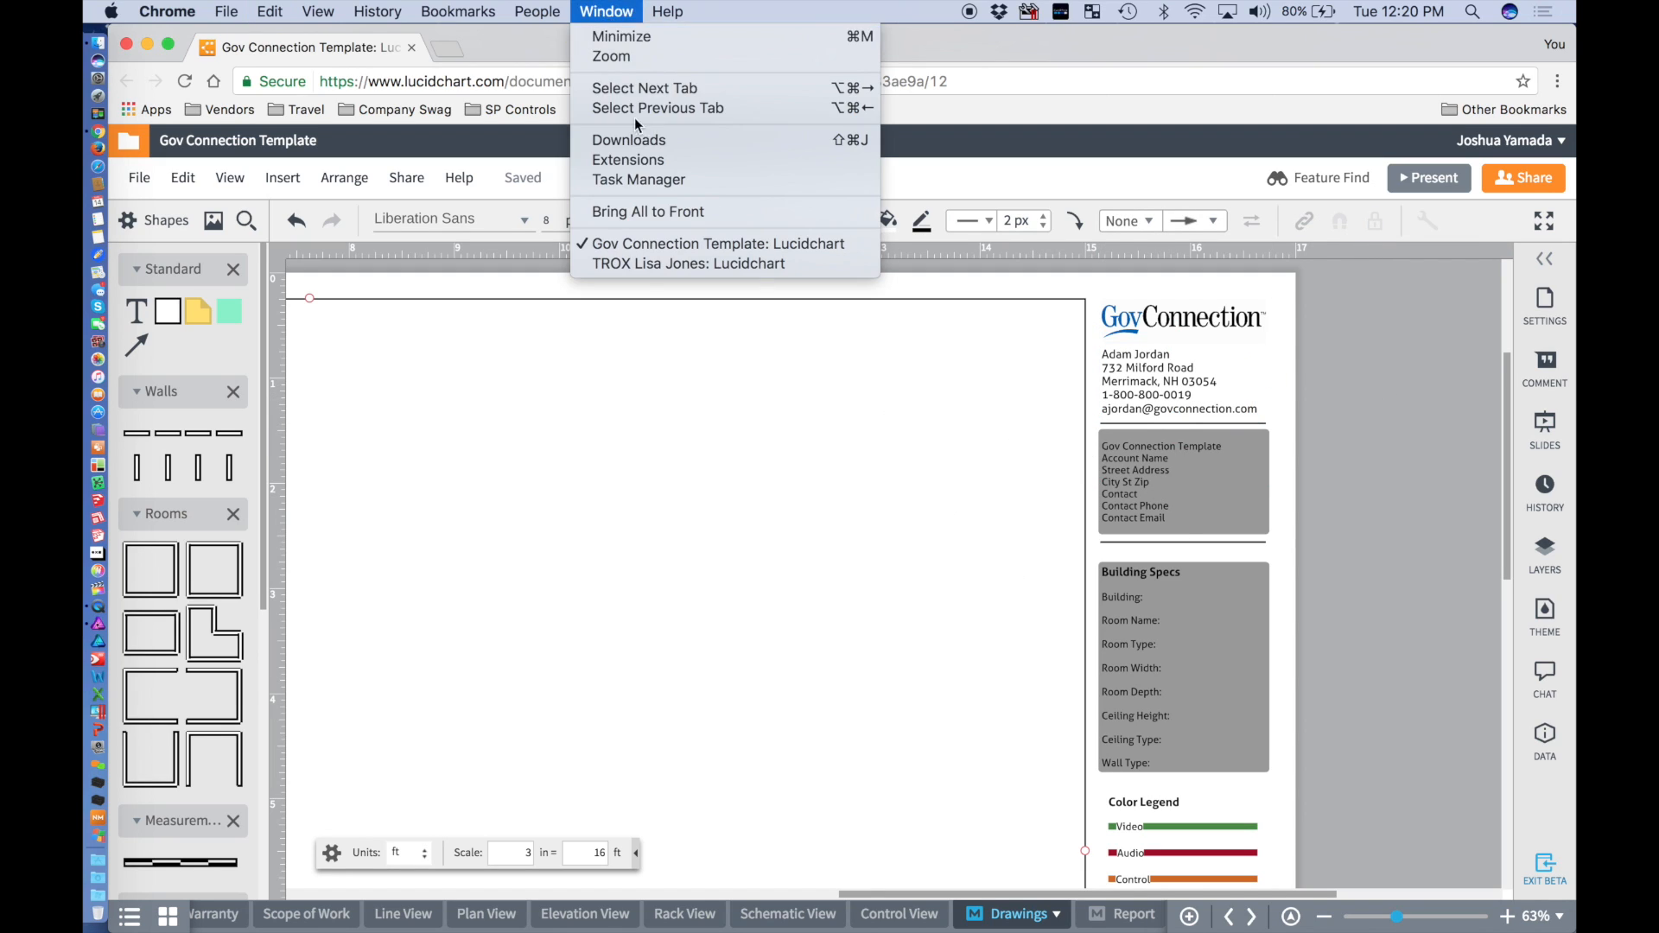
{"action": "left_click", "coordinate": [656, 259]}
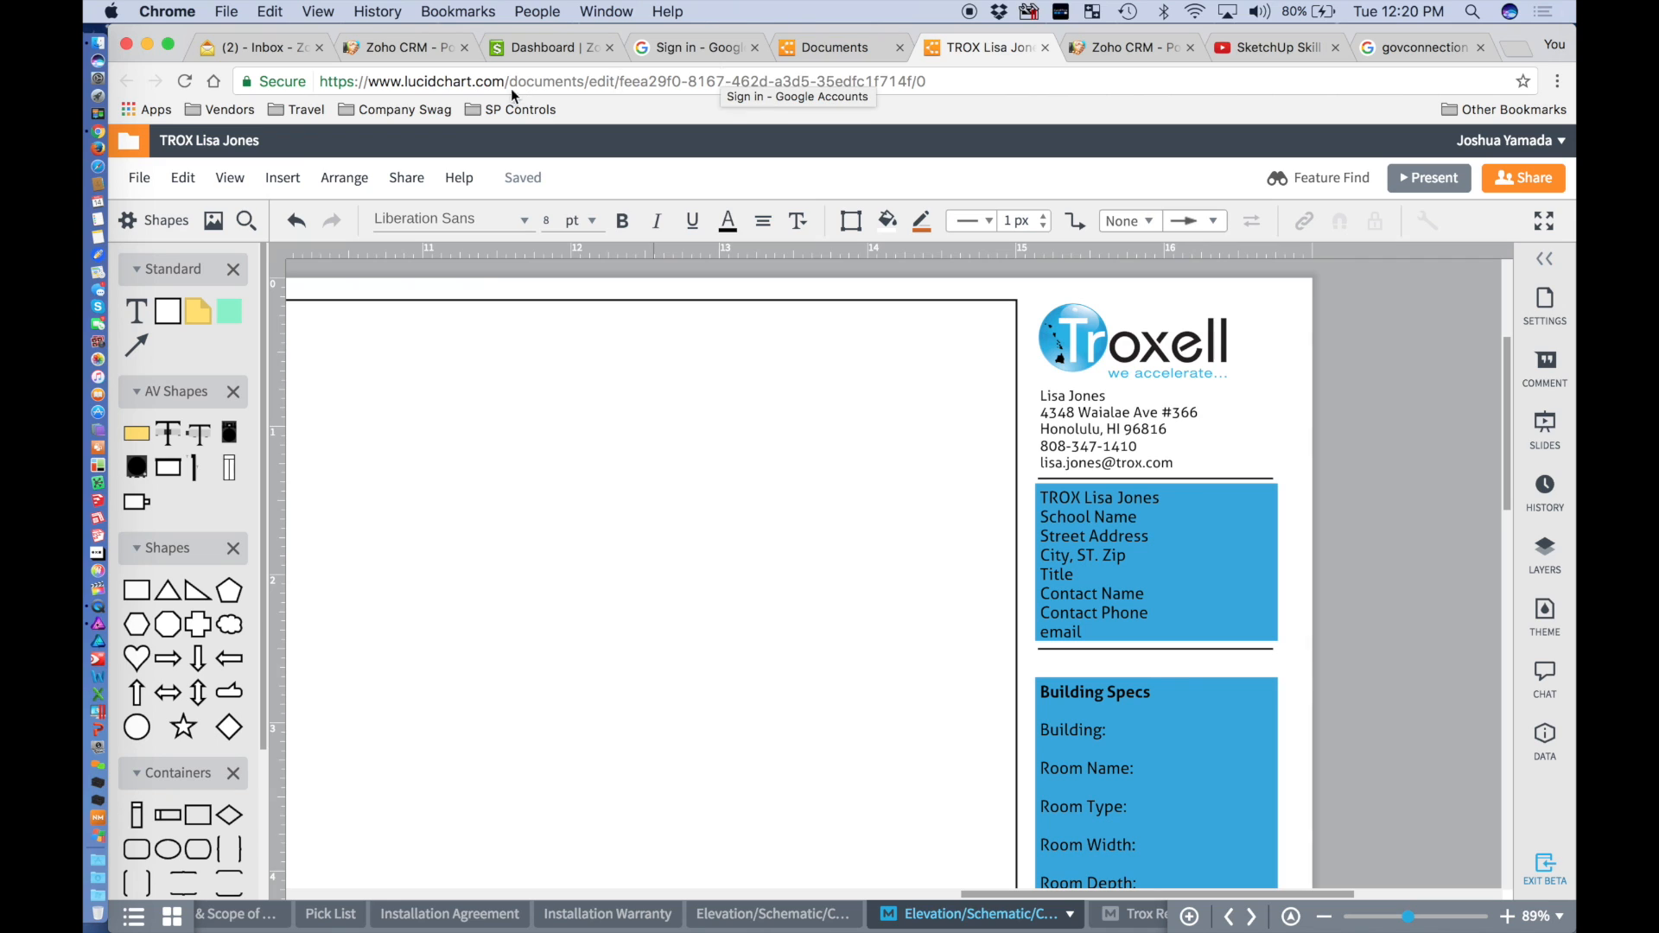
{"action": "left_click", "coordinate": [1045, 48]}
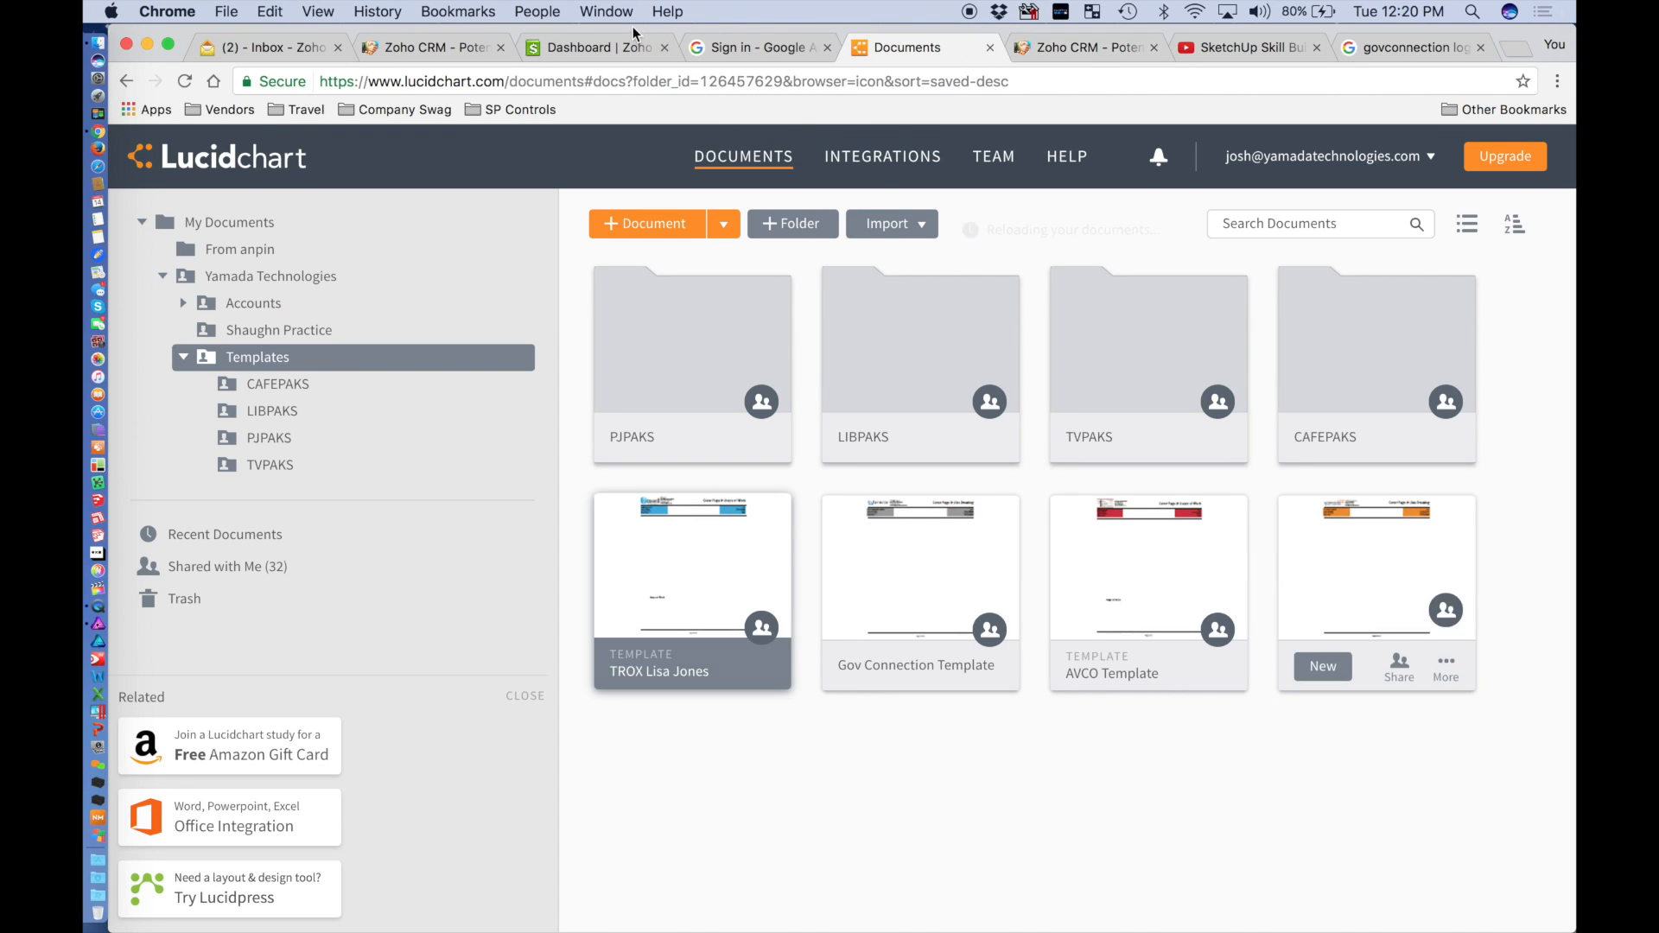
{"action": "left_click", "coordinate": [614, 10]}
{"action": "left_click", "coordinate": [657, 263]}
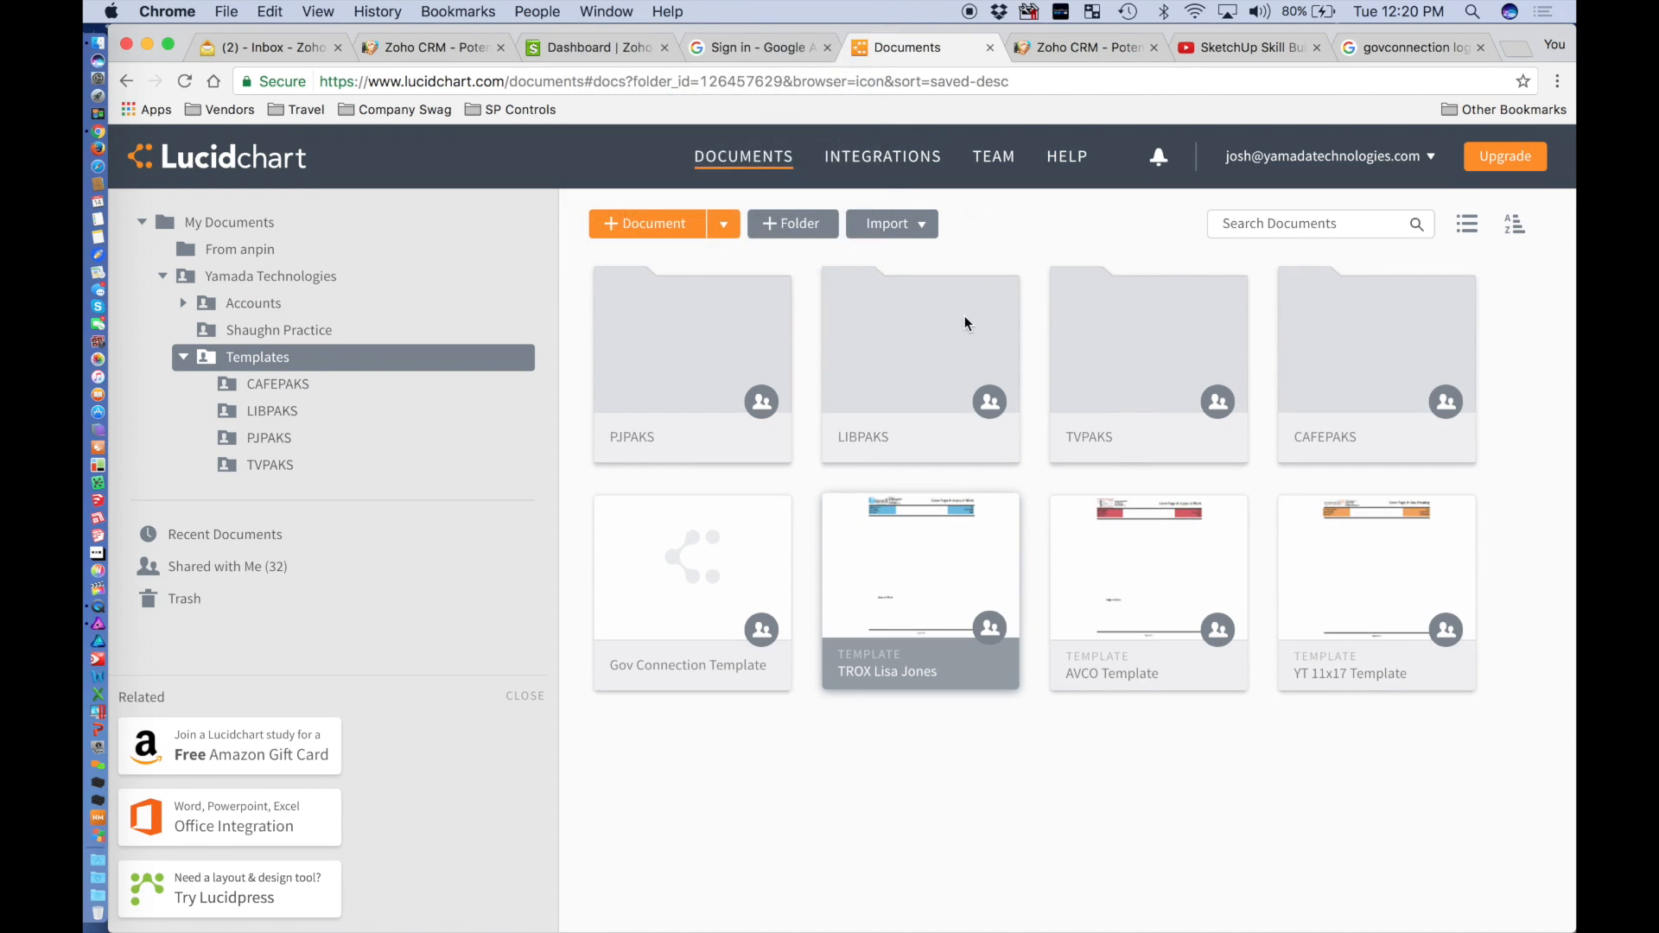
{"action": "scroll", "coordinate": [965, 318], "scroll_direction": "down", "scroll_amount": 5}
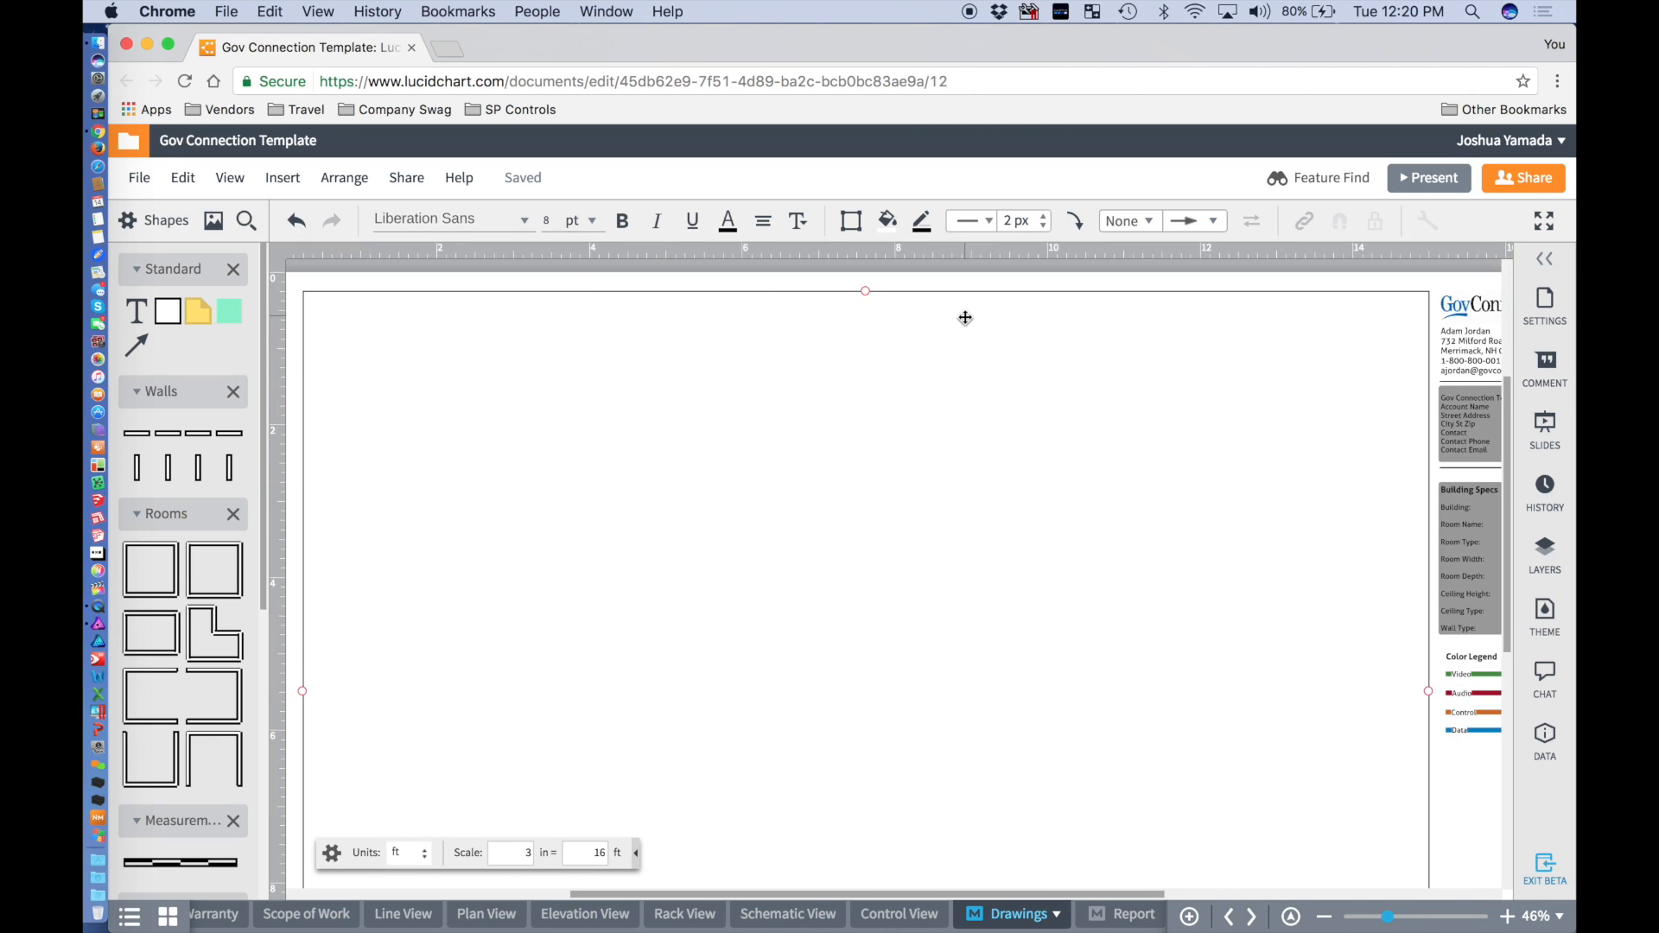
{"action": "scroll", "coordinate": [965, 319], "scroll_direction": "down", "scroll_amount": 5}
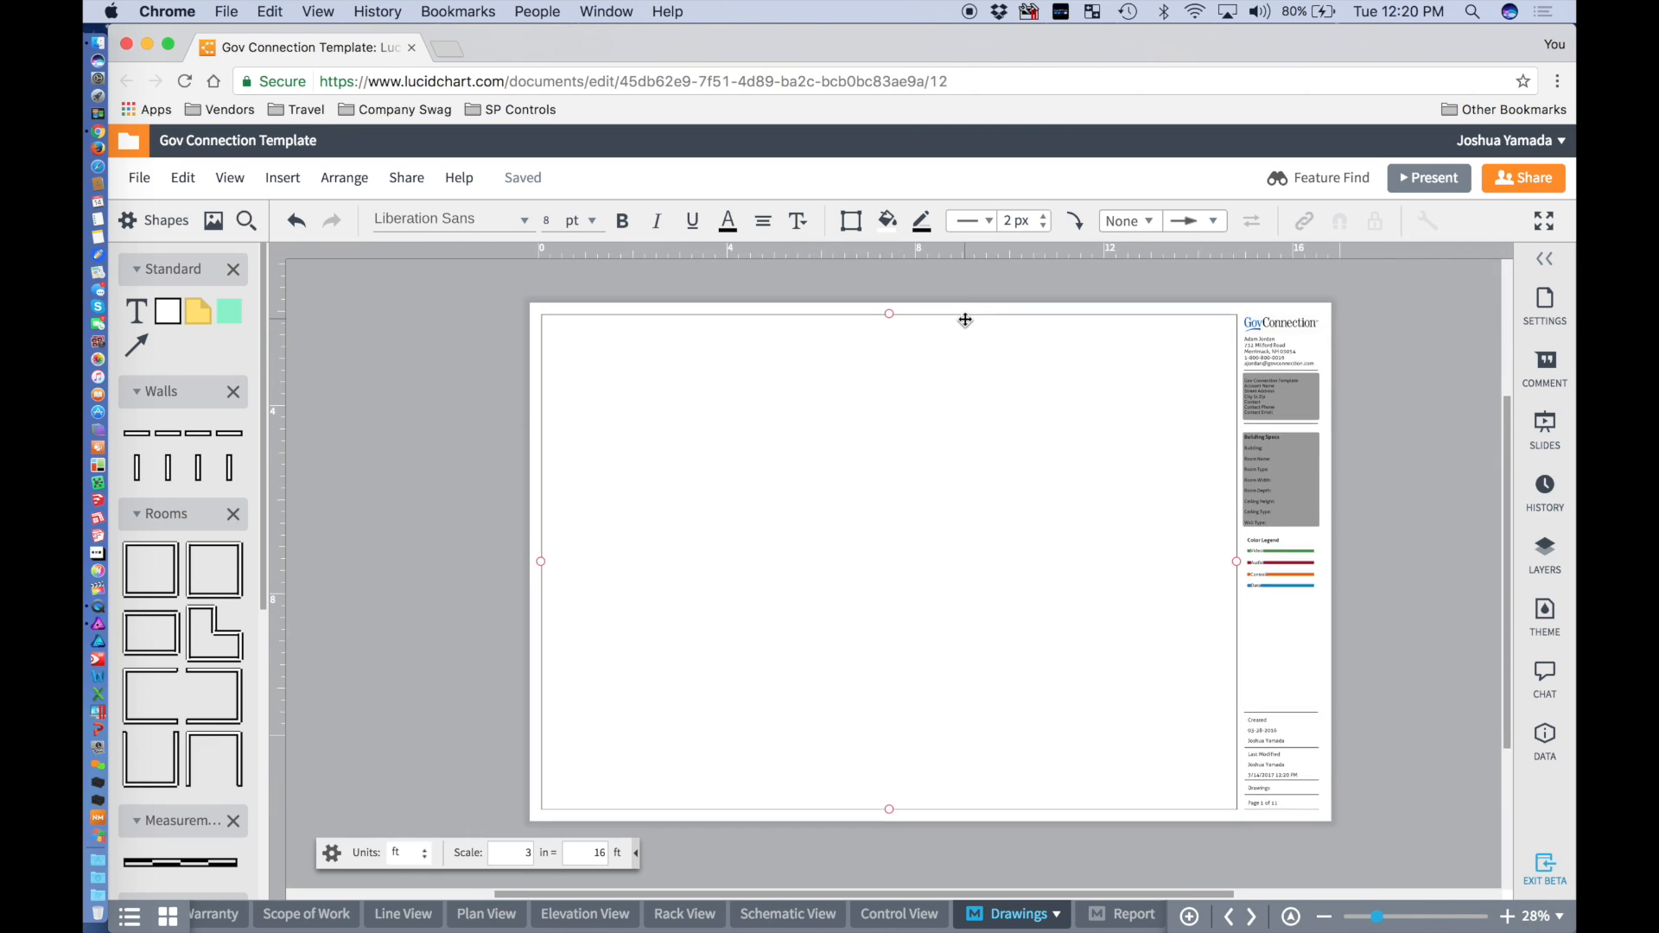
{"action": "scroll", "coordinate": [967, 319], "scroll_direction": "up", "scroll_amount": 2}
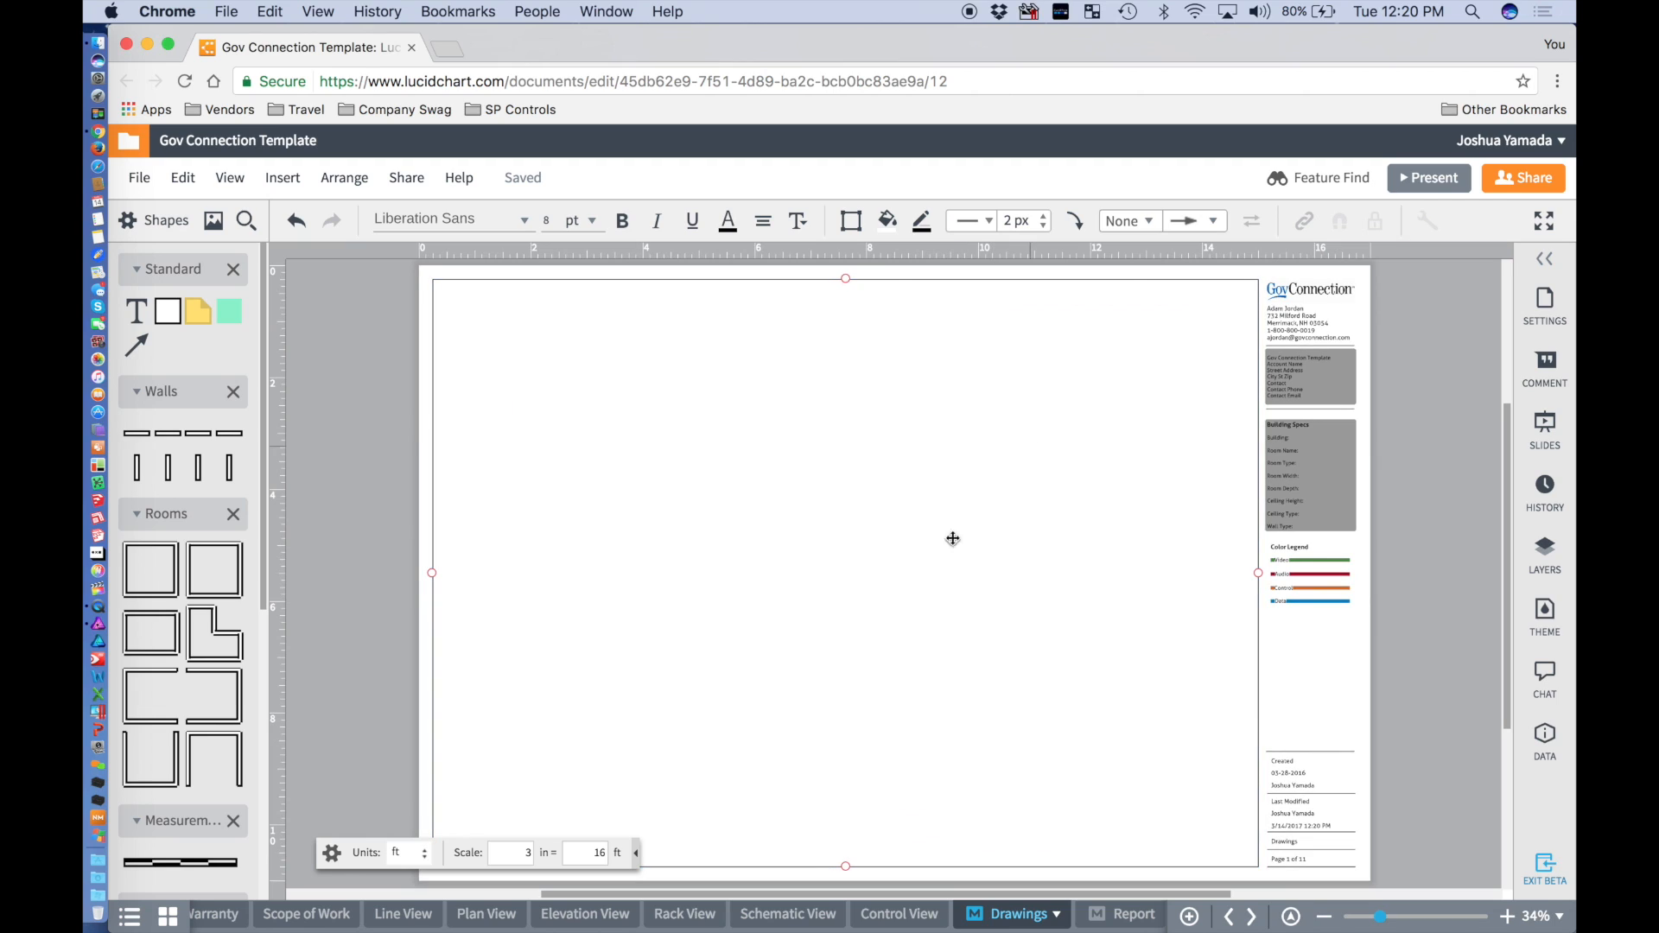
Browse through the view, agreement and pick list pages, ending on Scope of Work.
{"action": "left_click", "coordinate": [862, 916]}
{"action": "left_click", "coordinate": [788, 914]}
{"action": "left_click", "coordinate": [684, 914]}
{"action": "left_click", "coordinate": [585, 914]}
{"action": "left_click", "coordinate": [490, 916]}
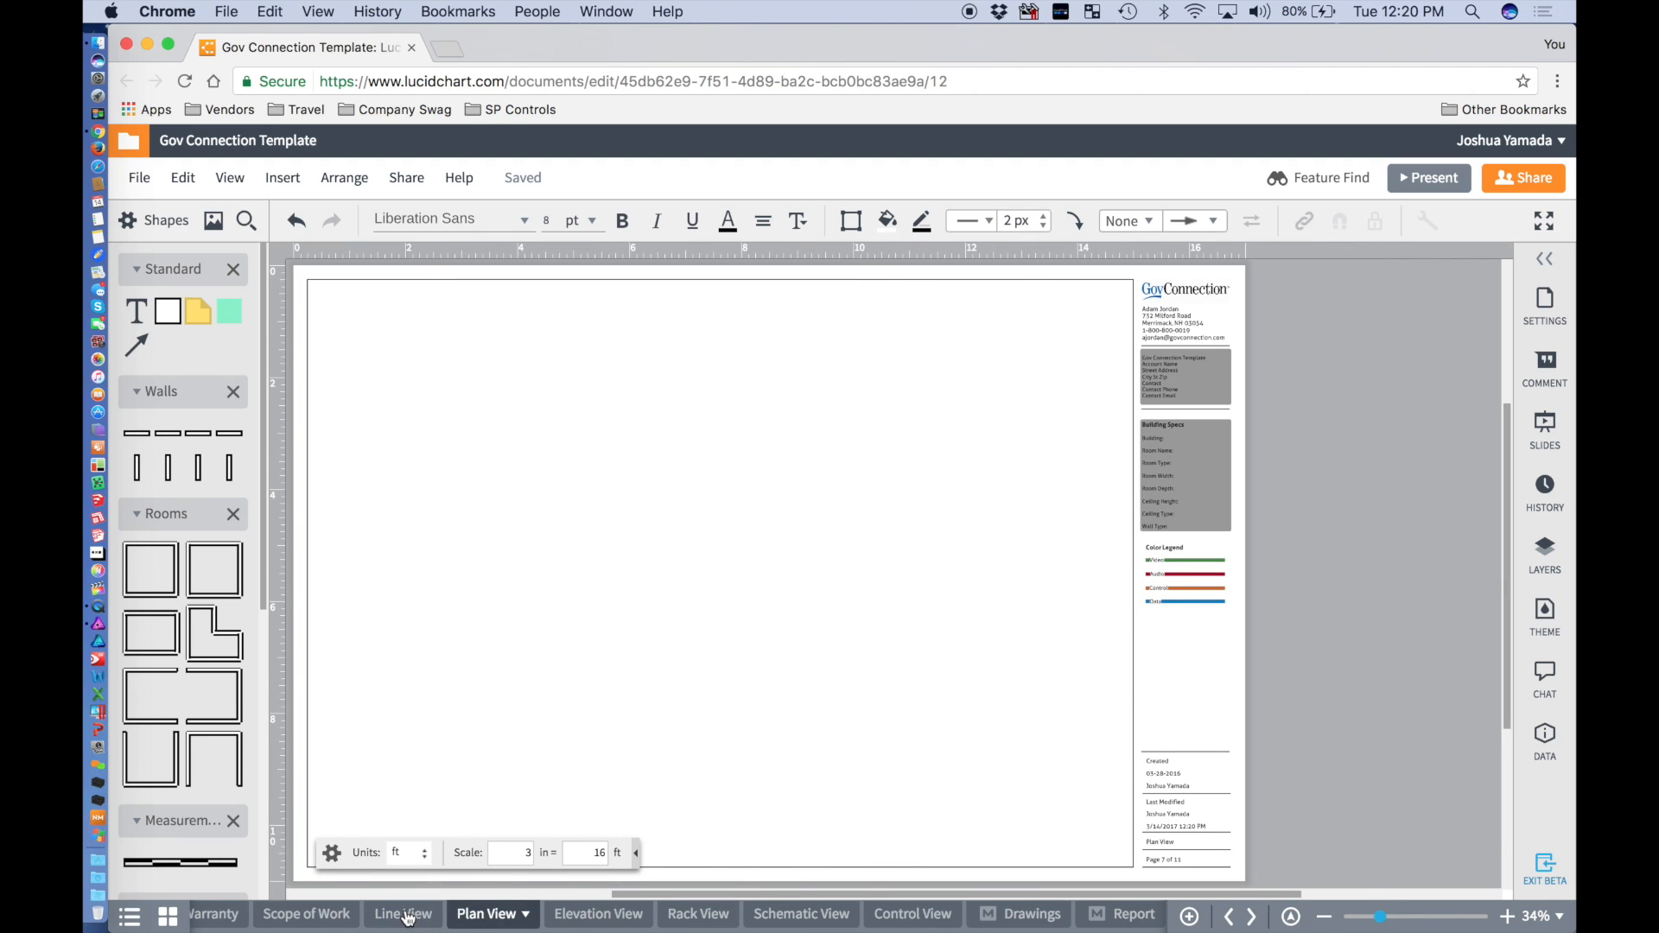
{"action": "left_click", "coordinate": [346, 915]}
{"action": "scroll", "coordinate": [389, 922], "scroll_direction": "up", "scroll_amount": 2}
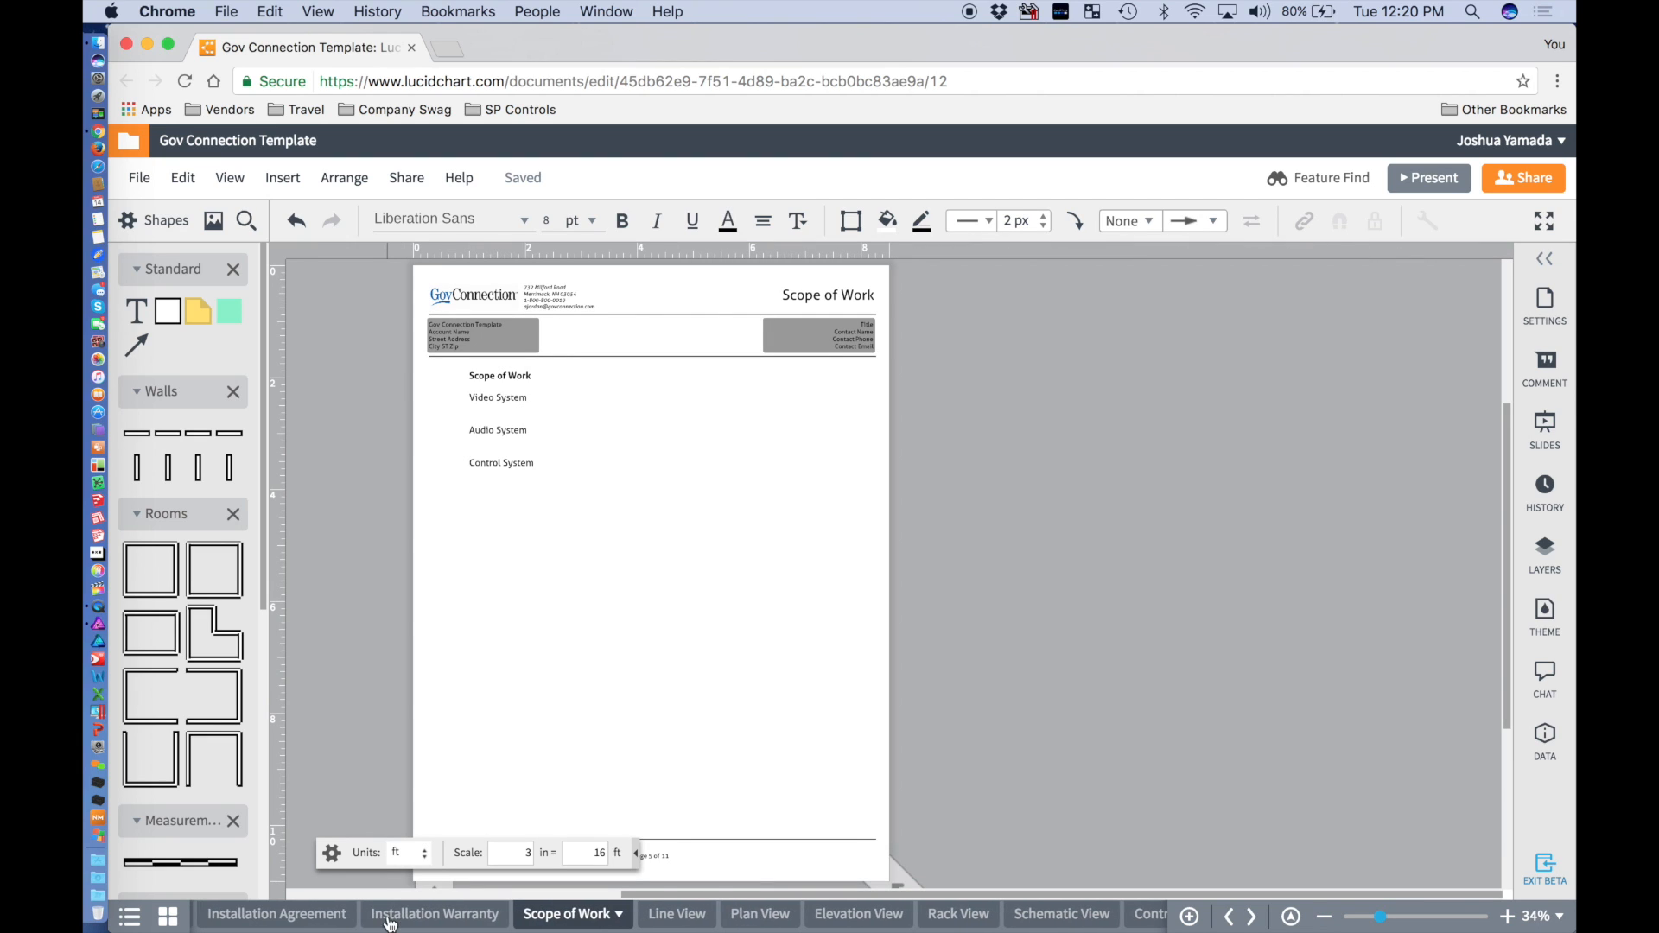
{"action": "left_click", "coordinate": [415, 916]}
{"action": "left_click", "coordinate": [322, 917]}
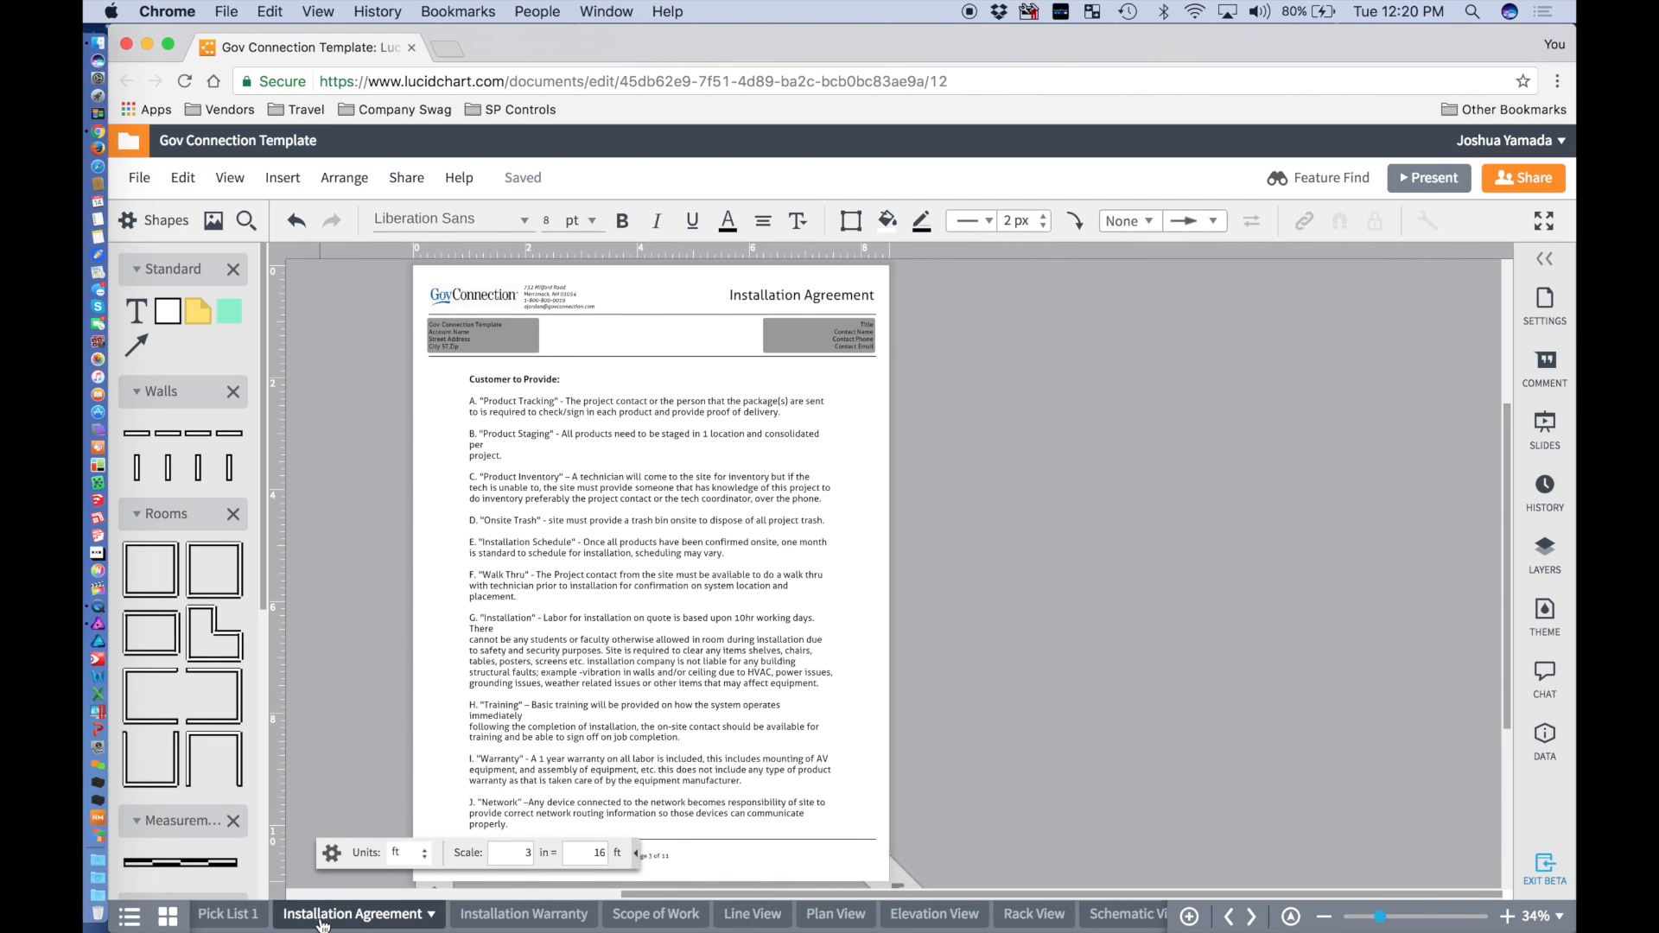
{"action": "left_click", "coordinate": [242, 918]}
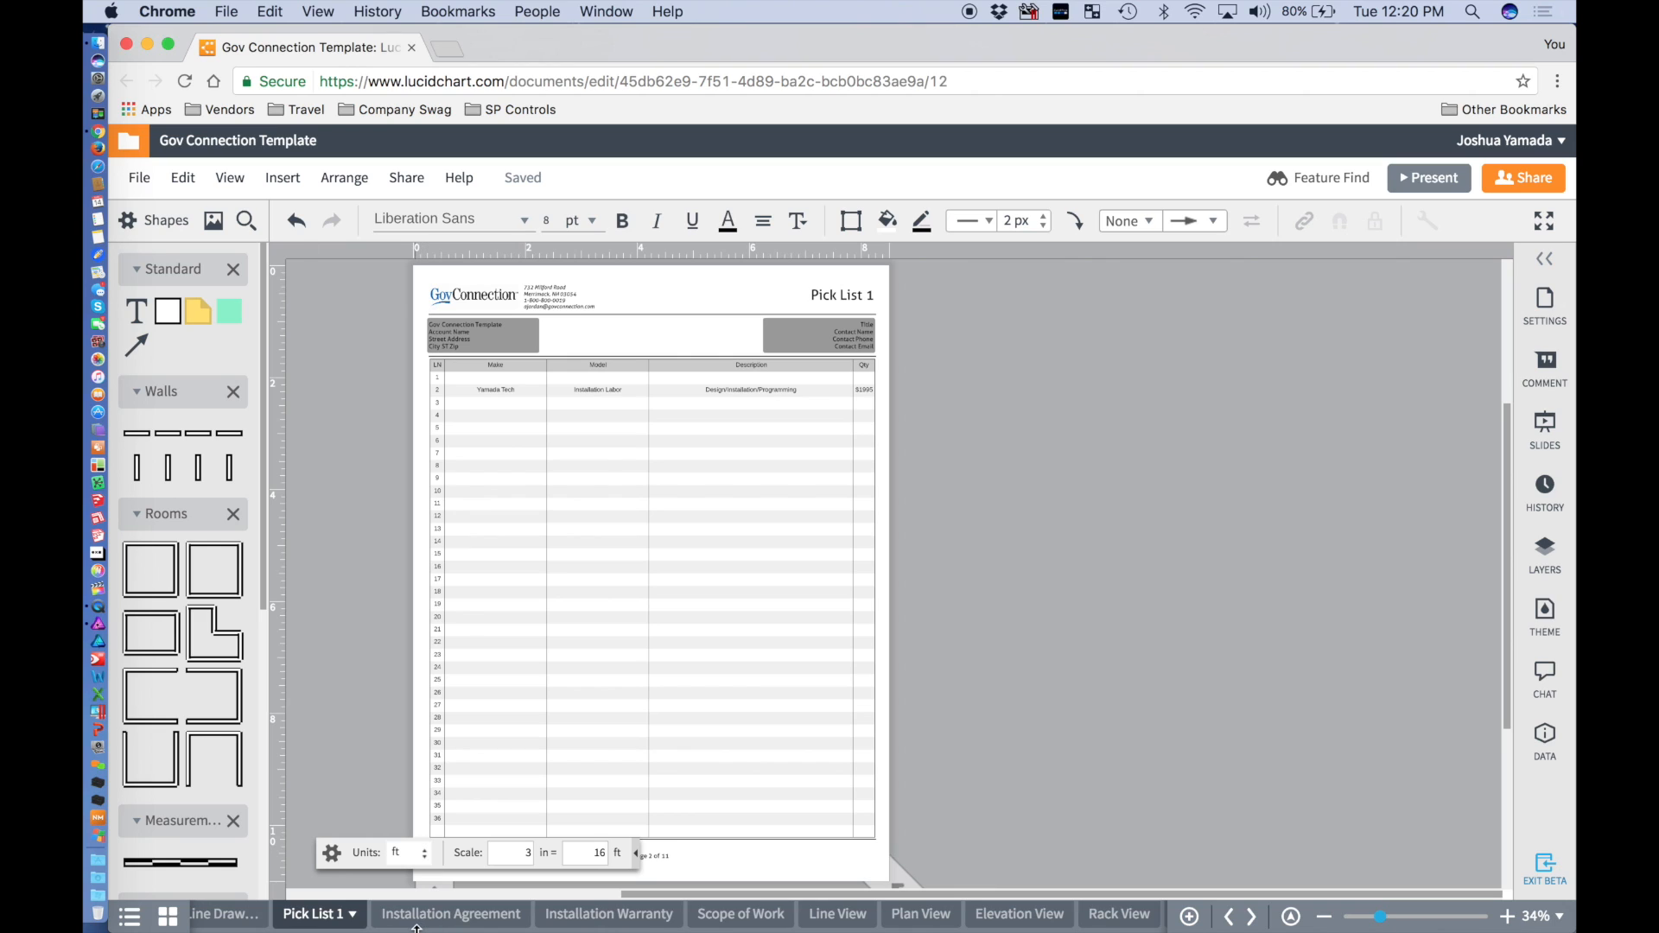
{"action": "scroll", "coordinate": [416, 923], "scroll_direction": "up", "scroll_amount": 2}
{"action": "left_click", "coordinate": [317, 917]}
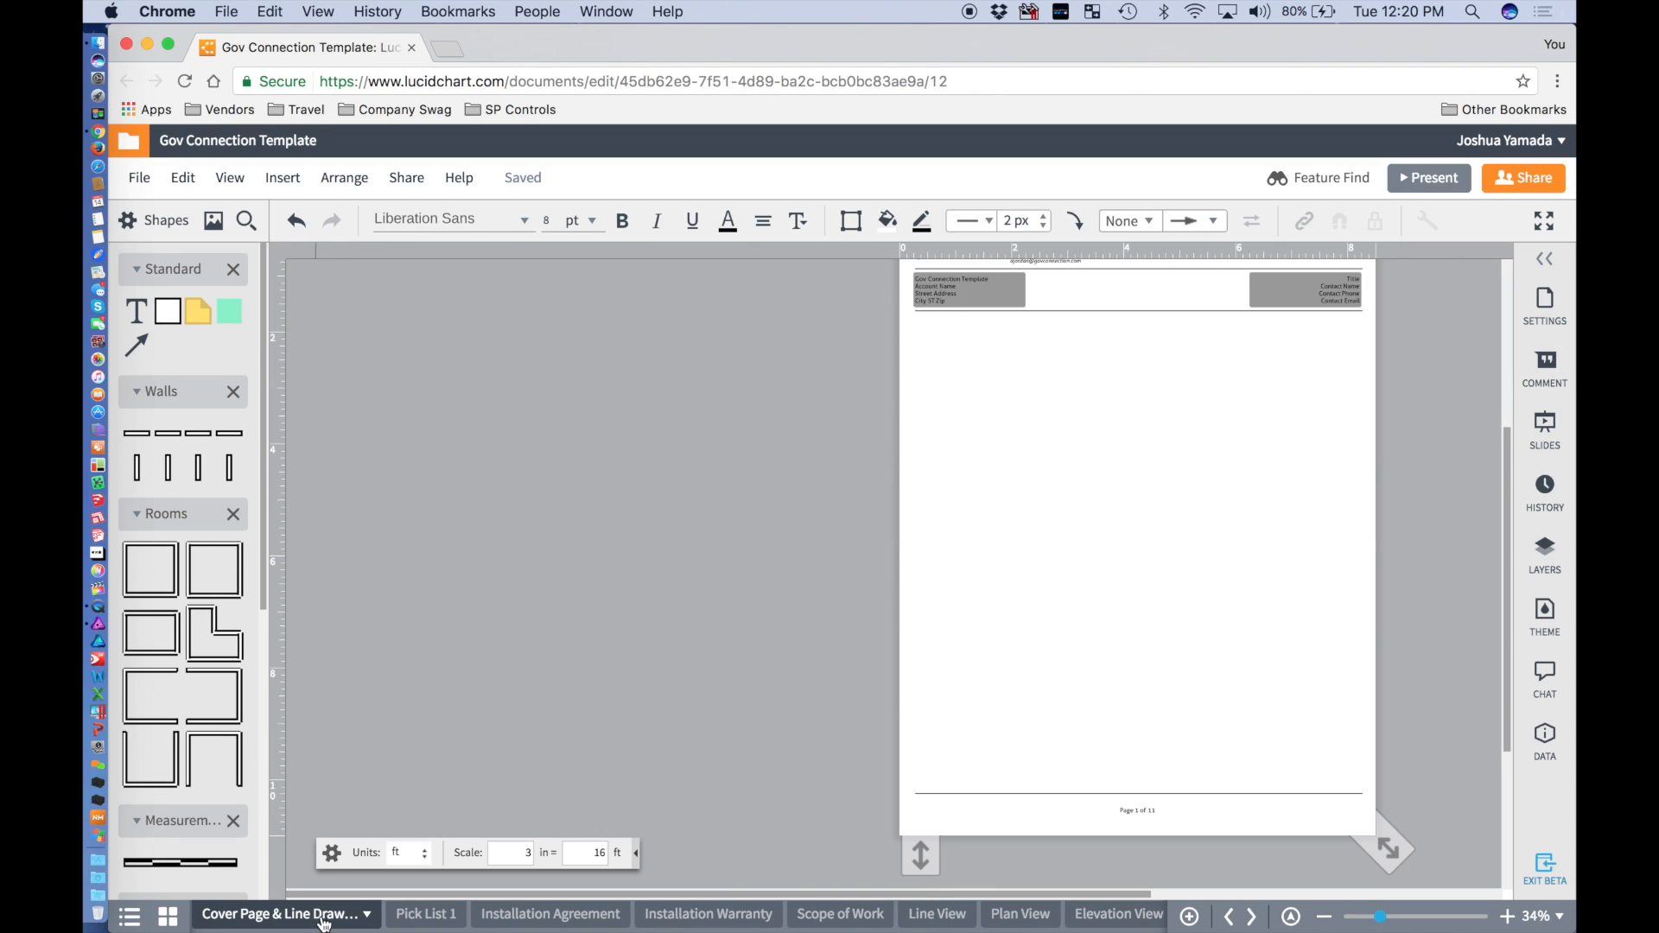
{"action": "left_click", "coordinate": [426, 916]}
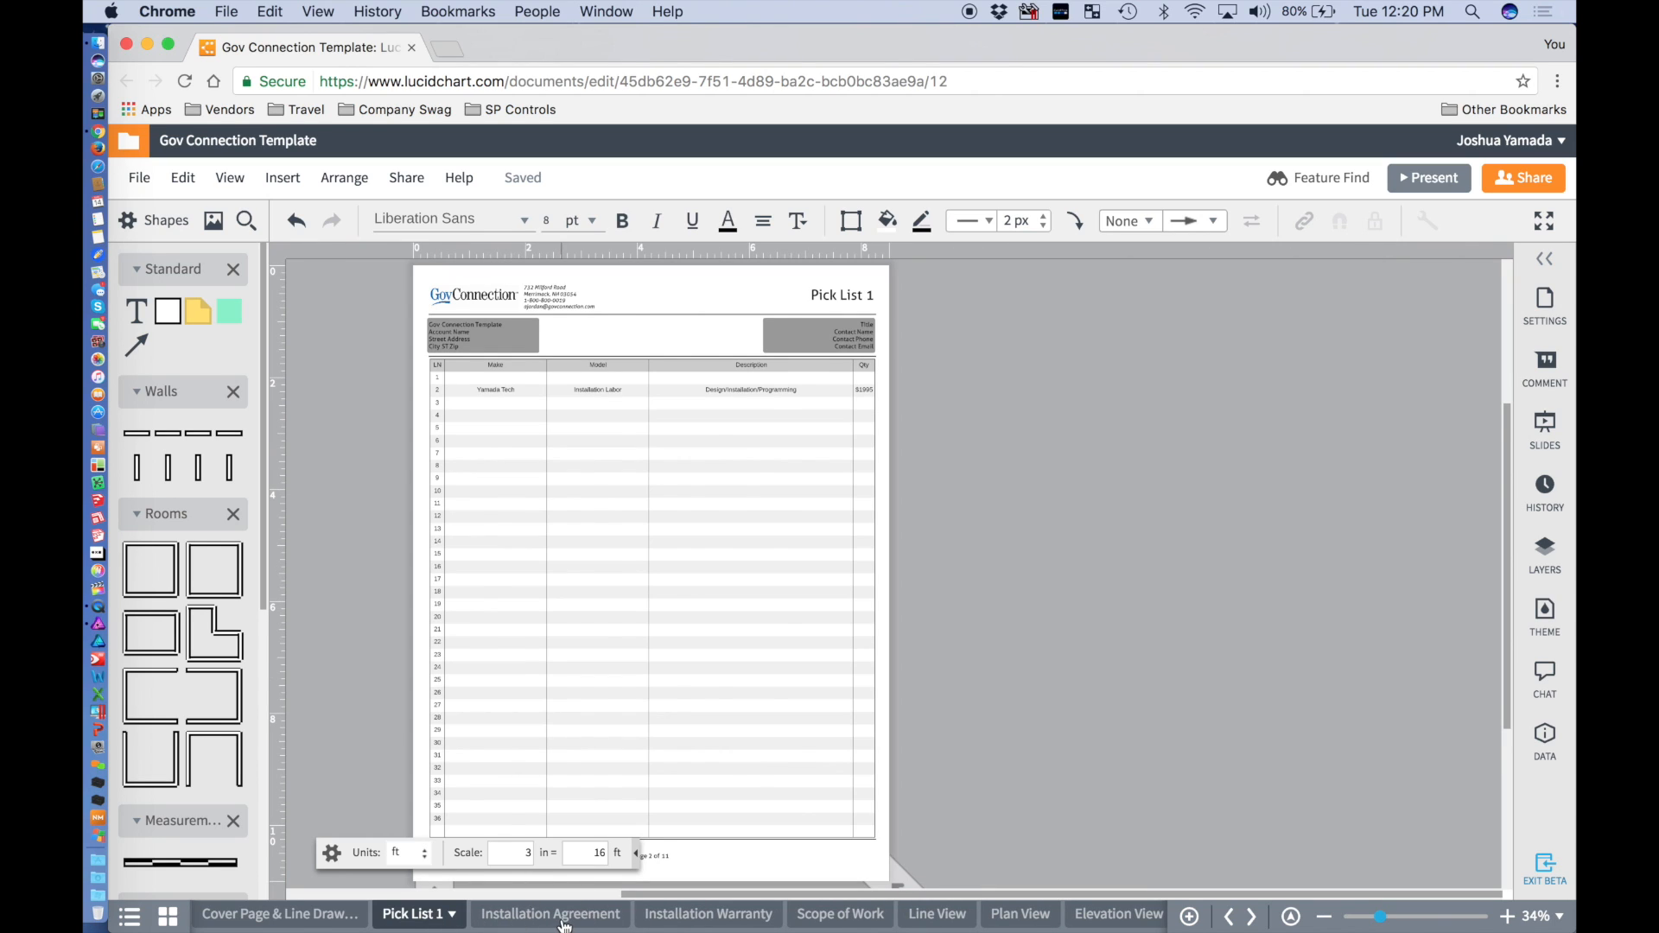
{"action": "left_click", "coordinate": [544, 916]}
{"action": "left_click", "coordinate": [831, 917]}
Cut the Scope of Work text block and paste it onto the Cover Page & Line Drawing page.
{"action": "left_click", "coordinate": [523, 430]}
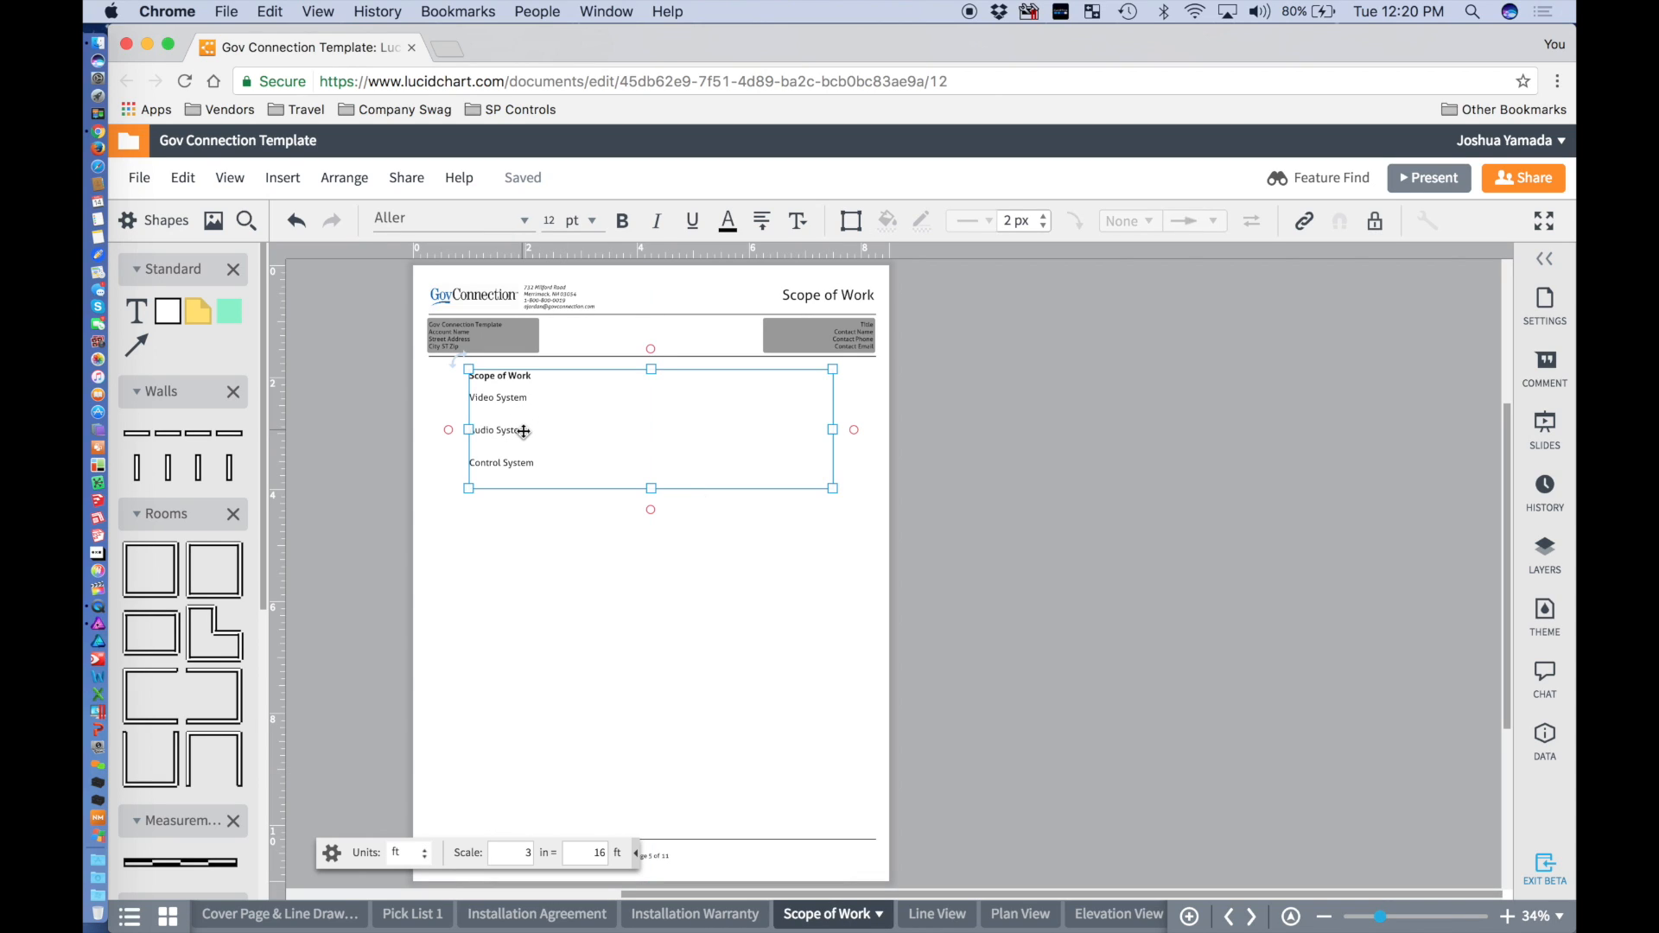
{"action": "key", "text": "ctrl+x"}
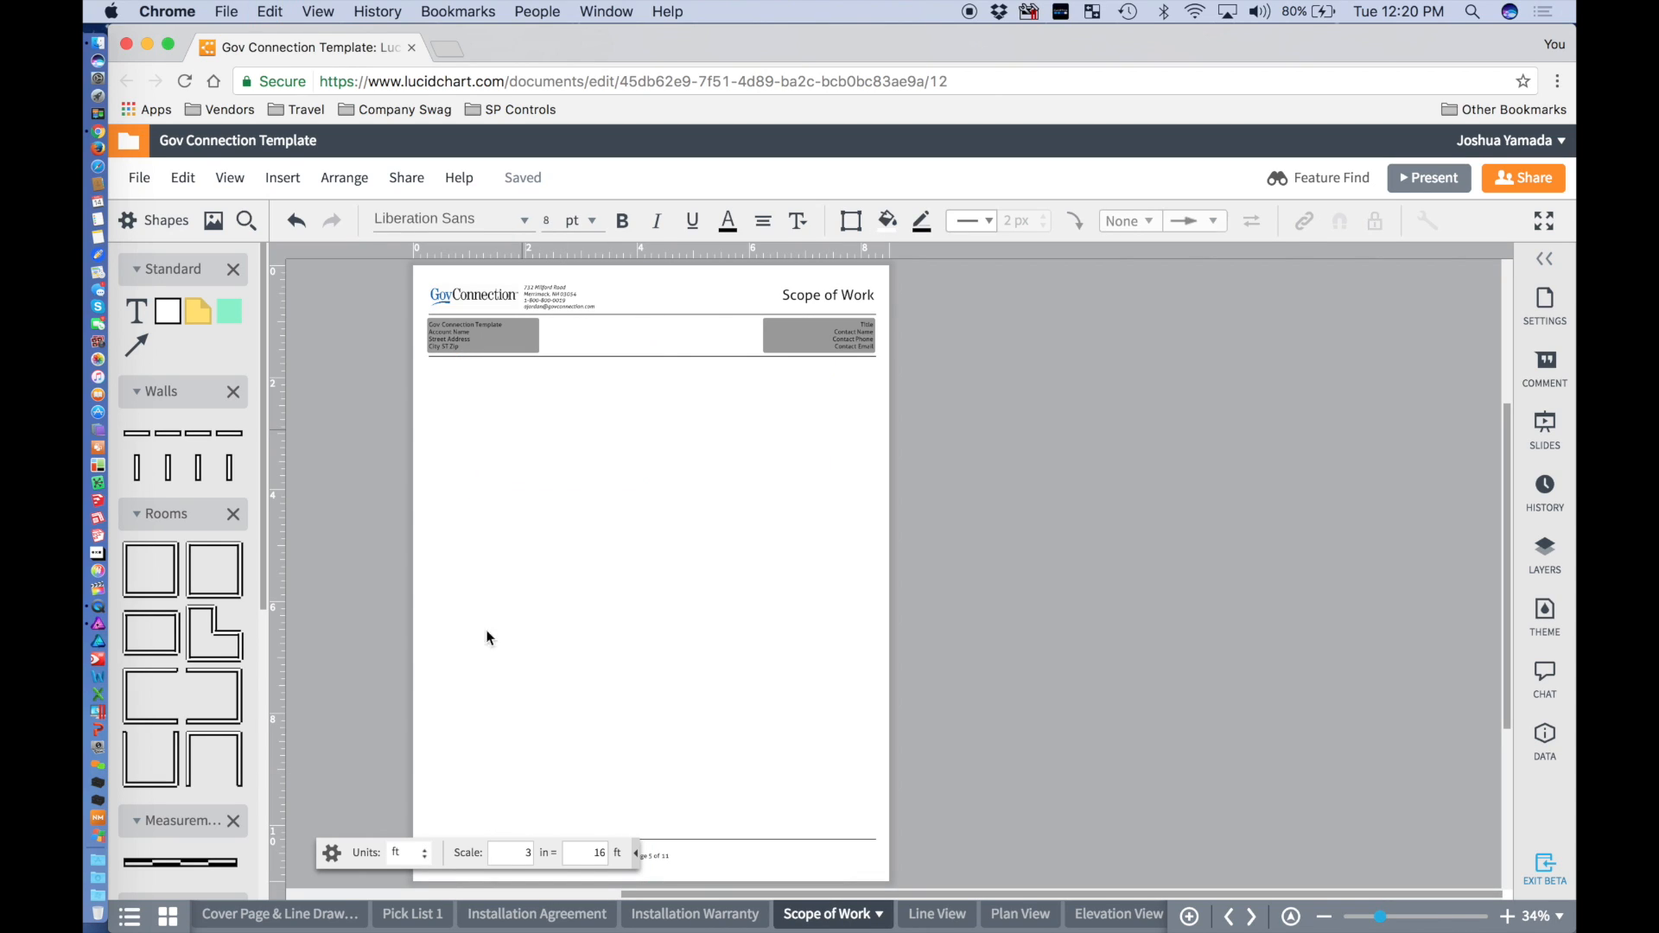
{"action": "left_click", "coordinate": [281, 914]}
{"action": "left_click", "coordinate": [1099, 559]}
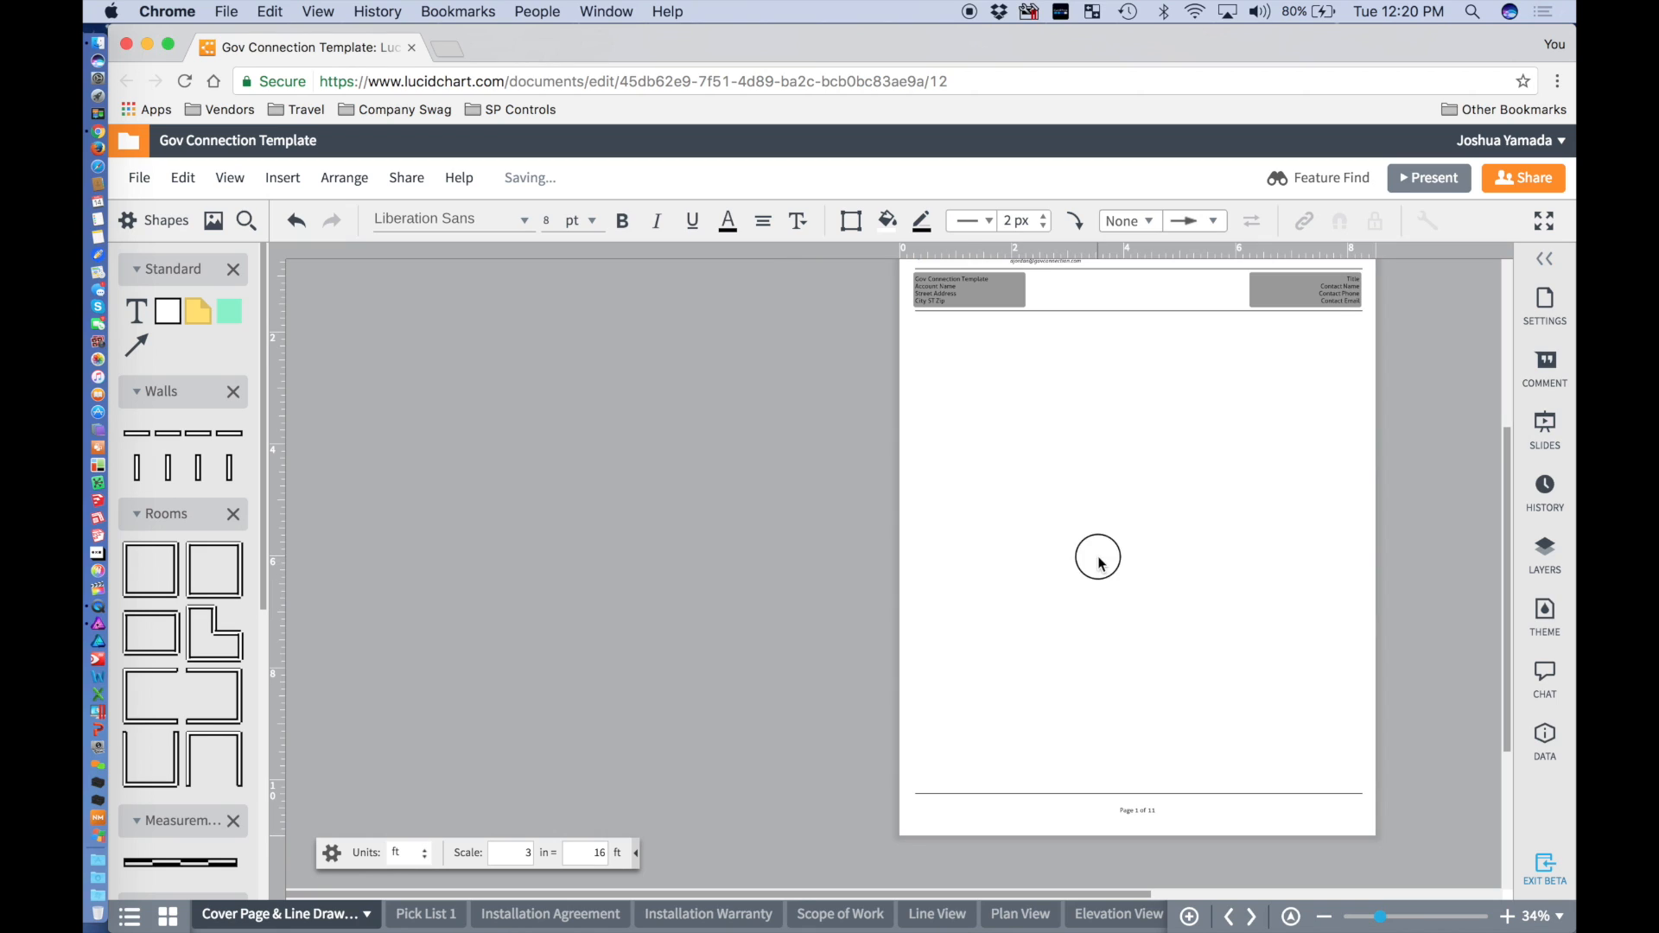
{"action": "key", "text": "ctrl+v"}
Move the Scope of Work block down near the footer and widen it to 7 in.
{"action": "left_click", "coordinate": [1047, 405]}
{"action": "left_click_drag", "start_coordinate": [1047, 405], "coordinate": [923, 719]}
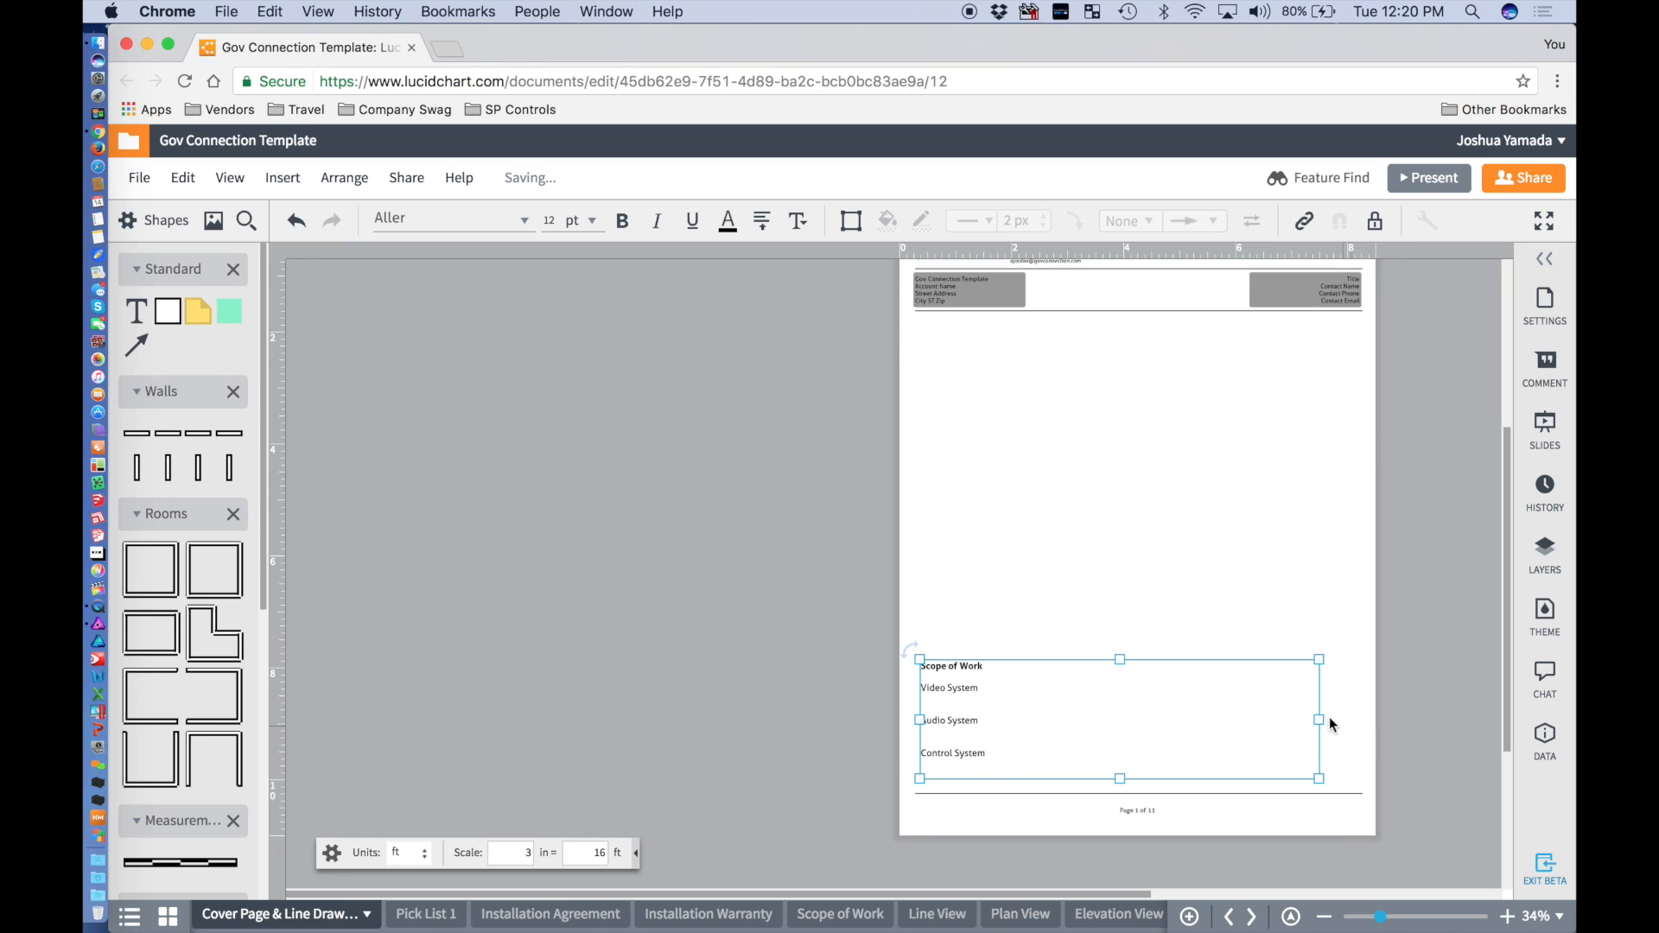
{"action": "left_click_drag", "start_coordinate": [1320, 718], "coordinate": [1357, 719]}
{"action": "scroll", "coordinate": [1199, 562], "scroll_direction": "up", "scroll_amount": 2}
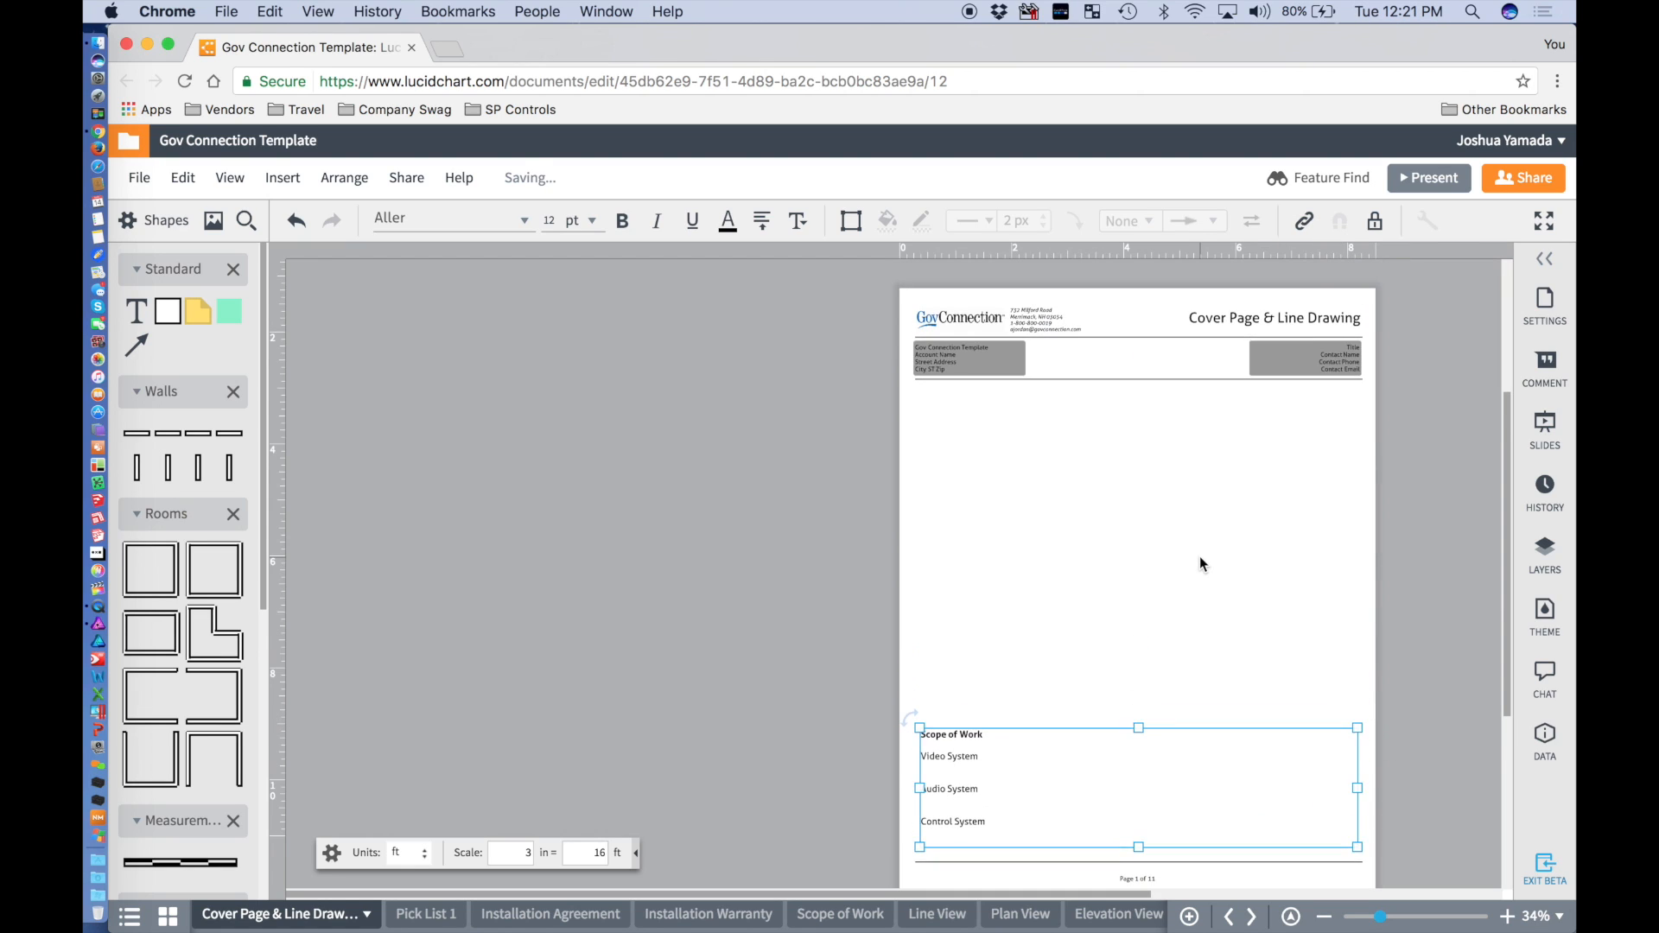
{"action": "left_click", "coordinate": [1248, 321]}
{"action": "left_click", "coordinate": [1261, 321]}
{"action": "left_click", "coordinate": [1392, 317]}
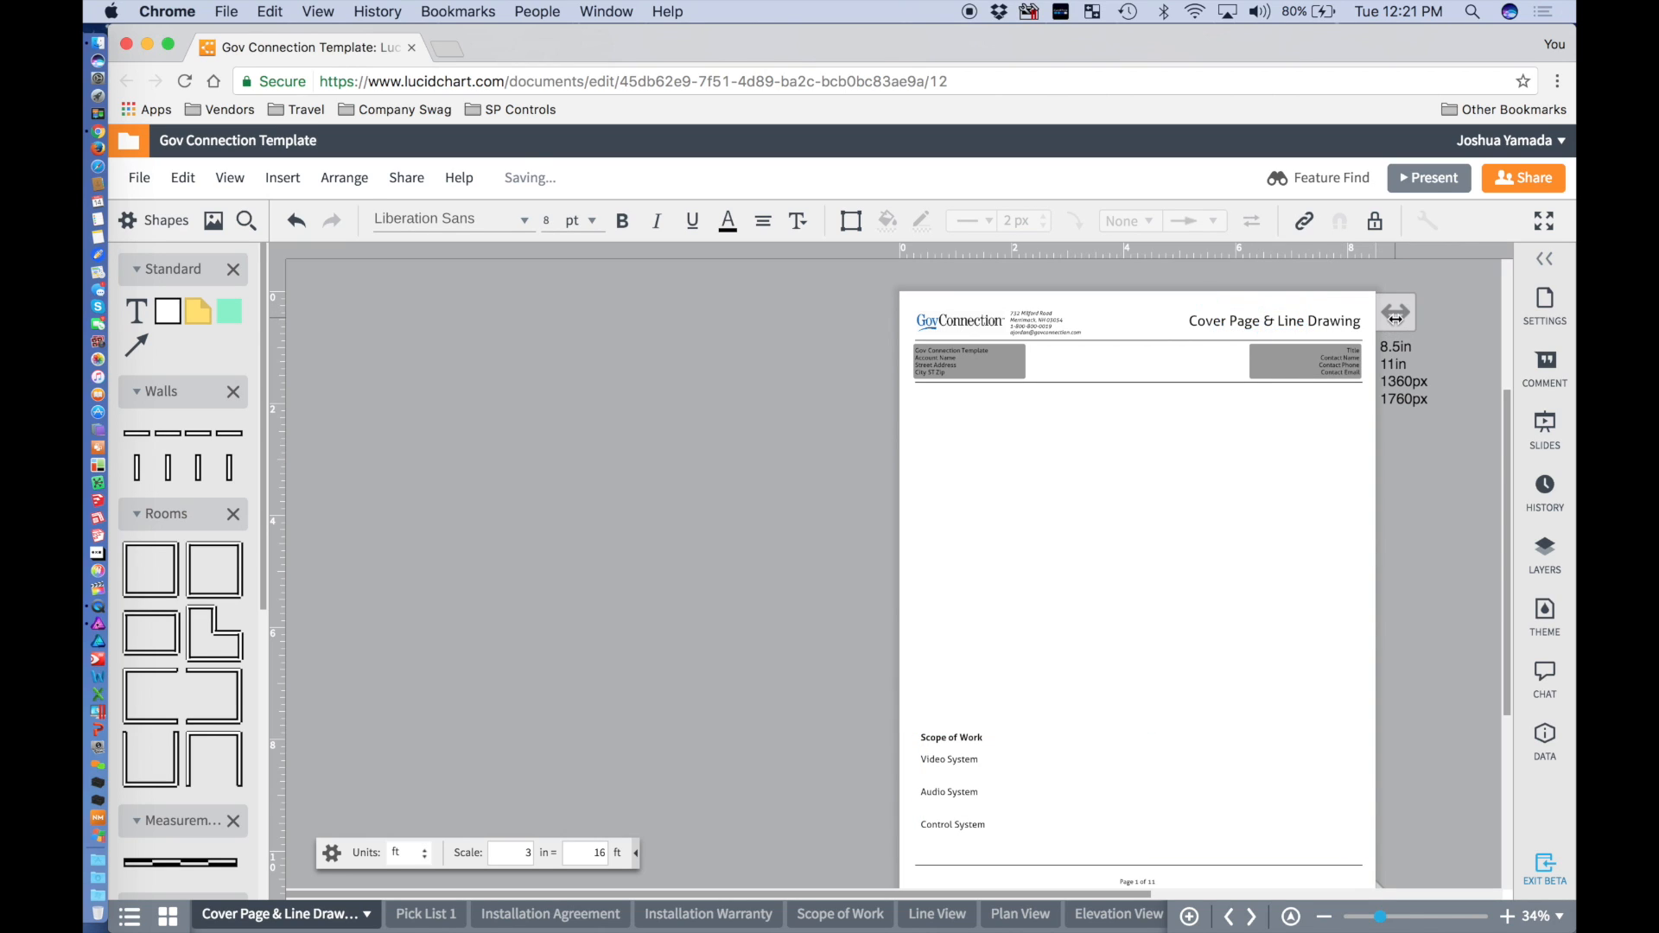
{"action": "double_click", "coordinate": [303, 919]}
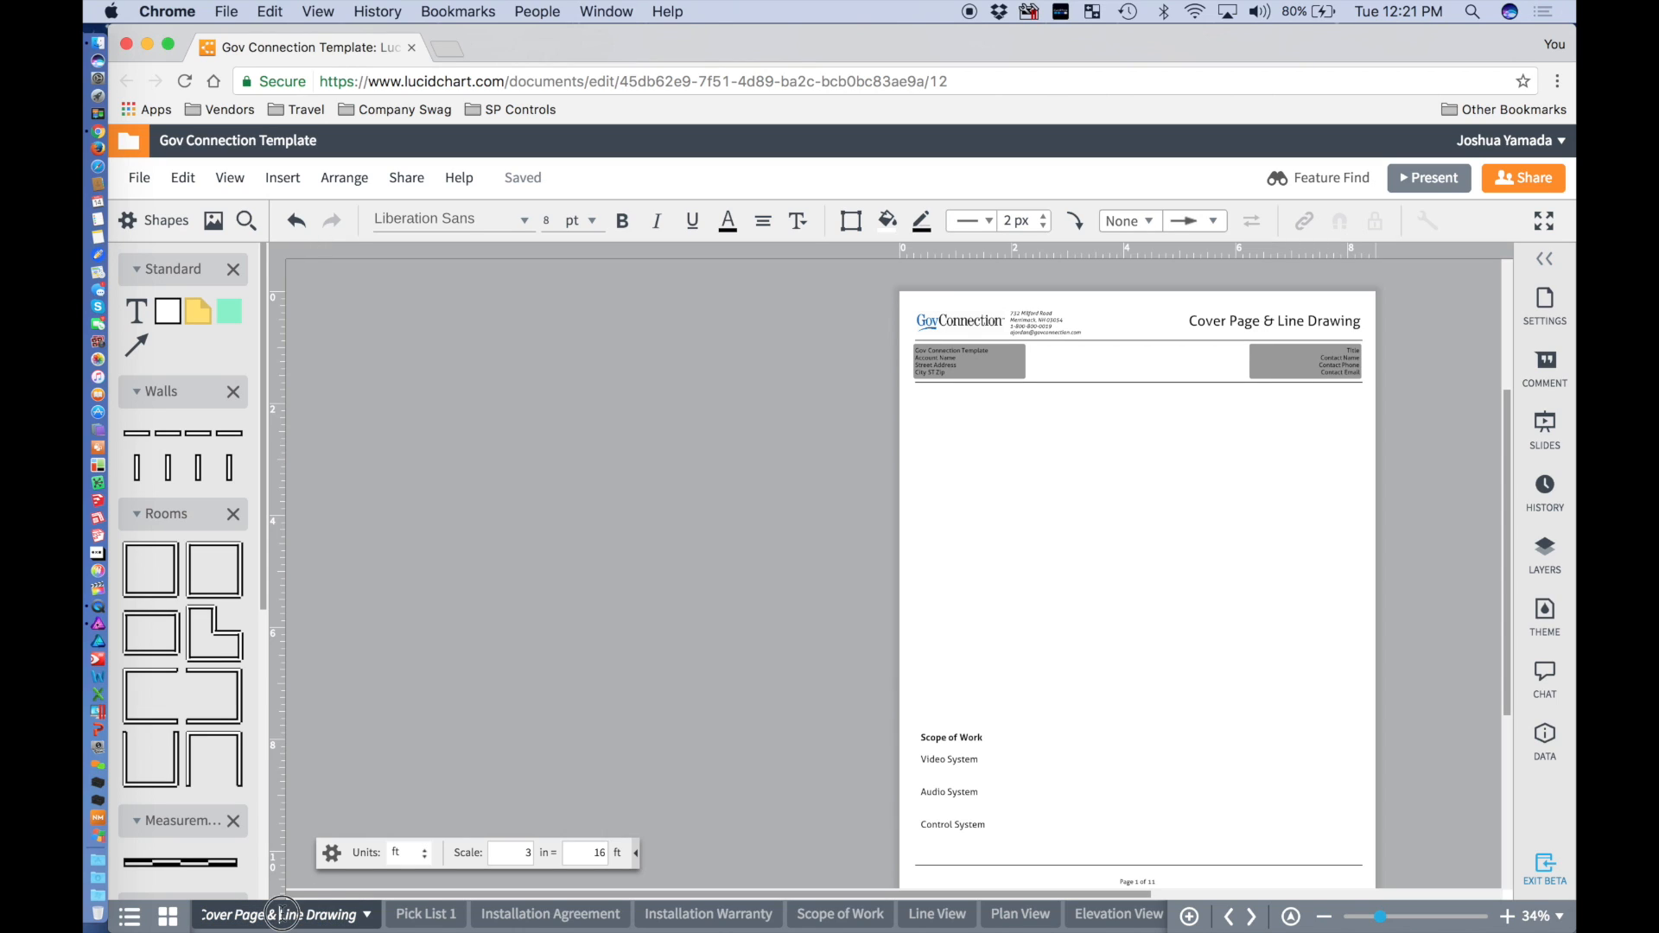
Replace 'Line Drawing' with 'Scope of Work' in the page name, giving Cover Page & Scope of Work.
{"action": "left_click_drag", "start_coordinate": [279, 916], "coordinate": [419, 924]}
{"action": "type", "text": "Scop"}
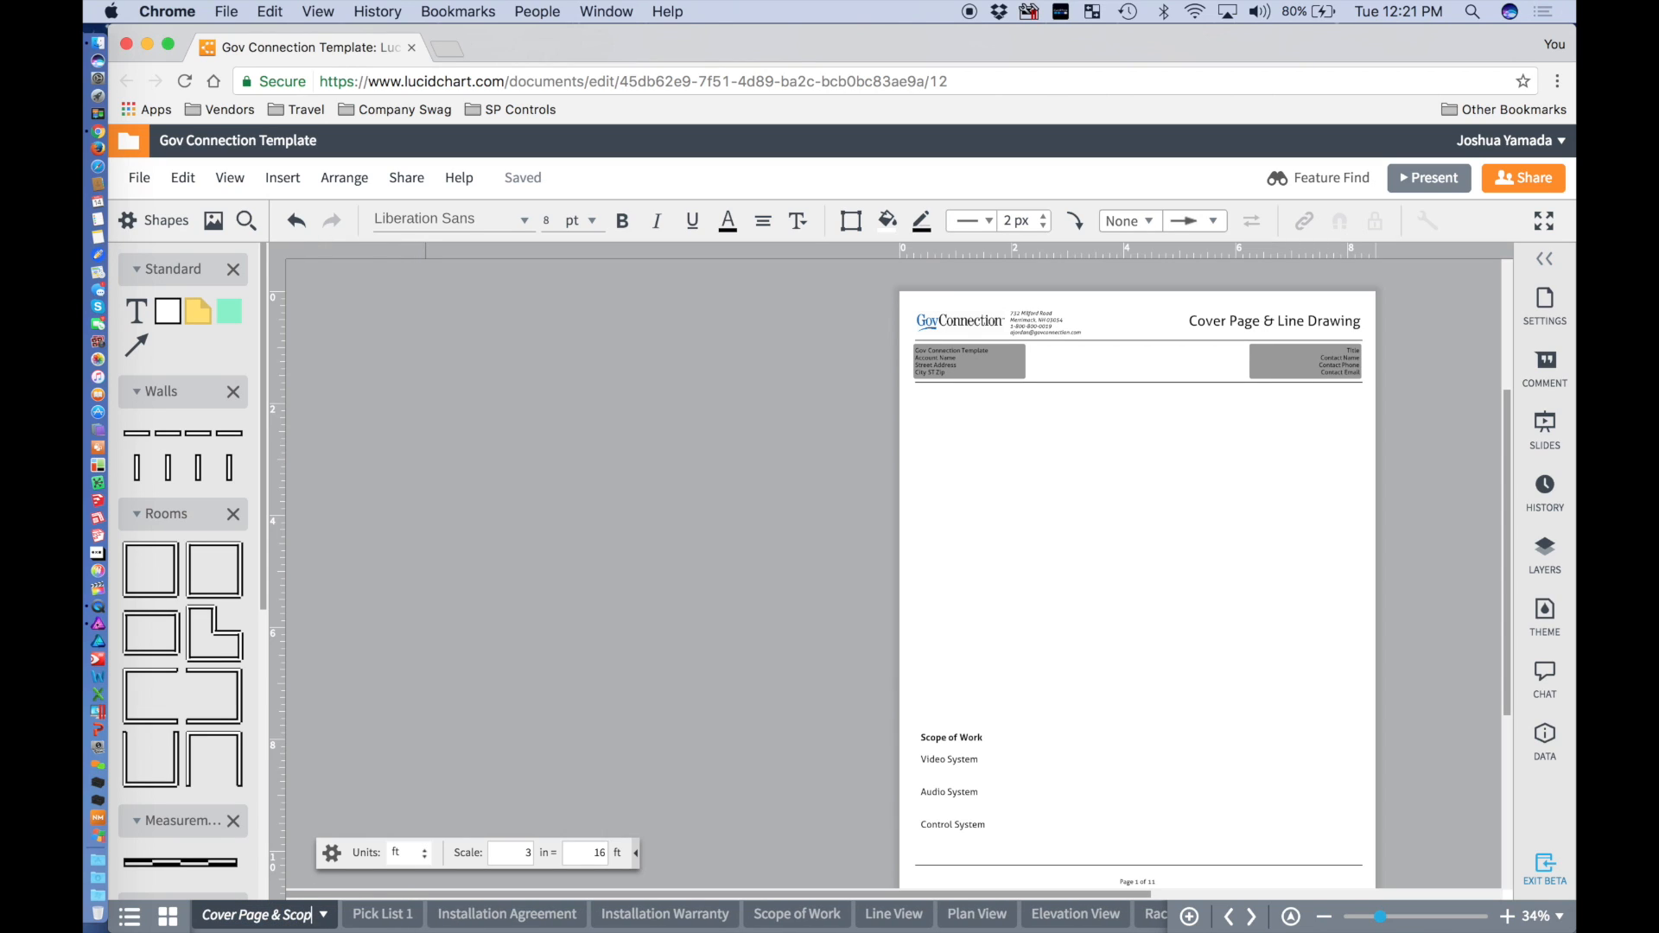
{"action": "type", "text": "e of Work"}
{"action": "left_click", "coordinate": [585, 740]}
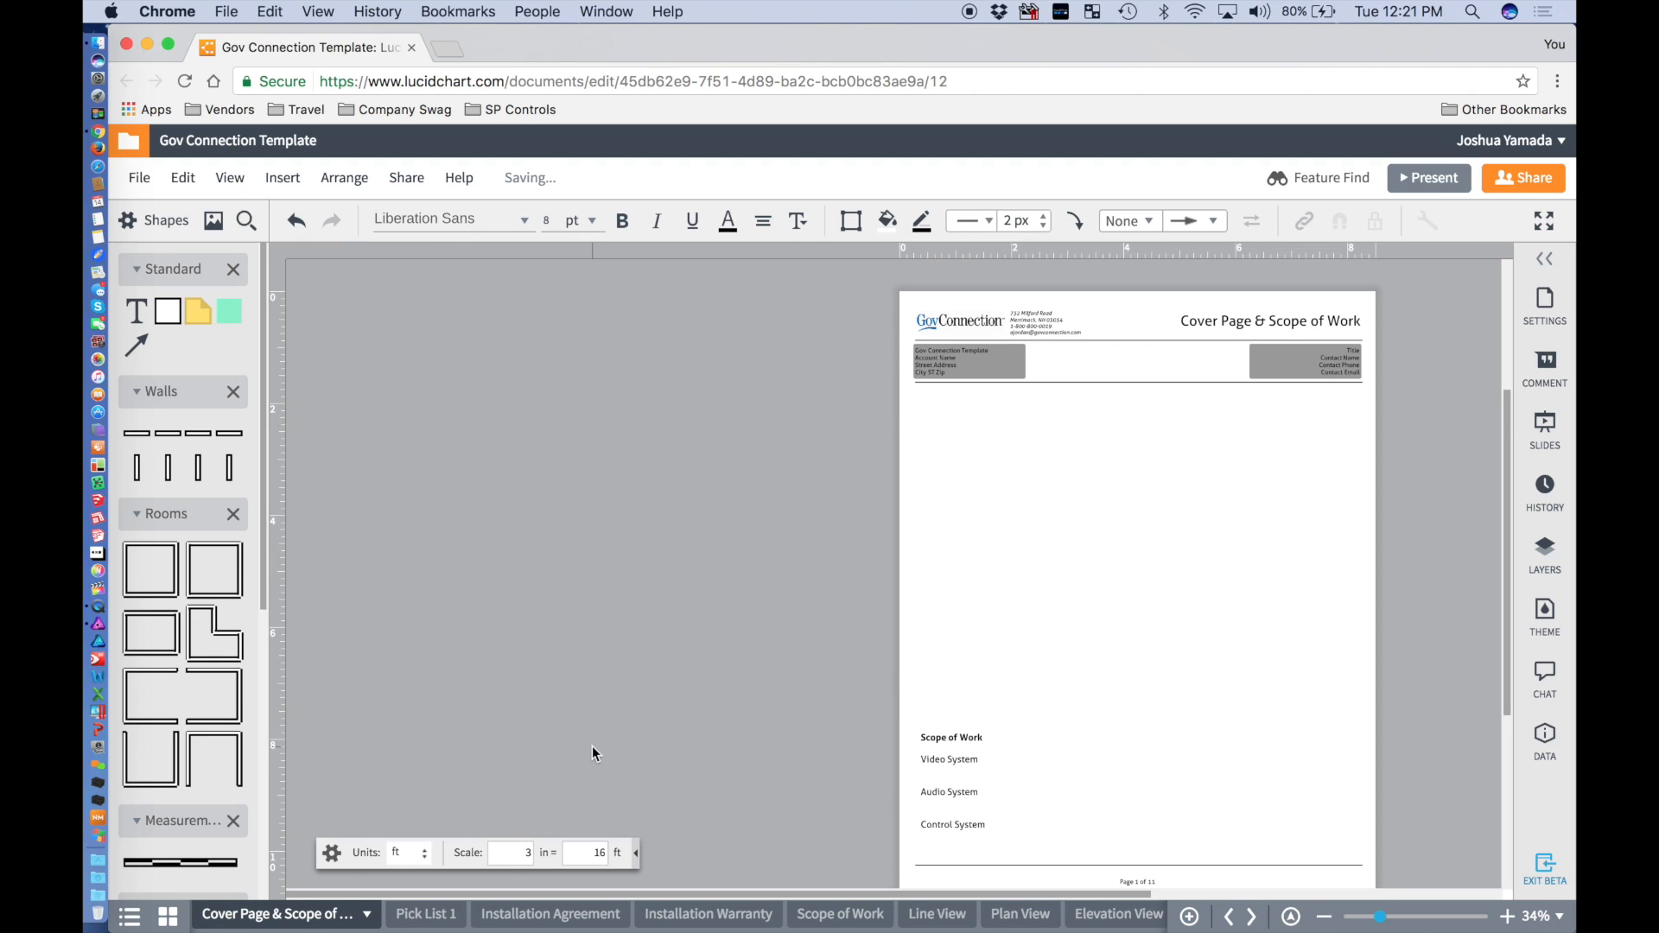
Review the pick list, agreement and warranty pages, then delete the empty Scope of Work page.
{"action": "left_click", "coordinate": [409, 916]}
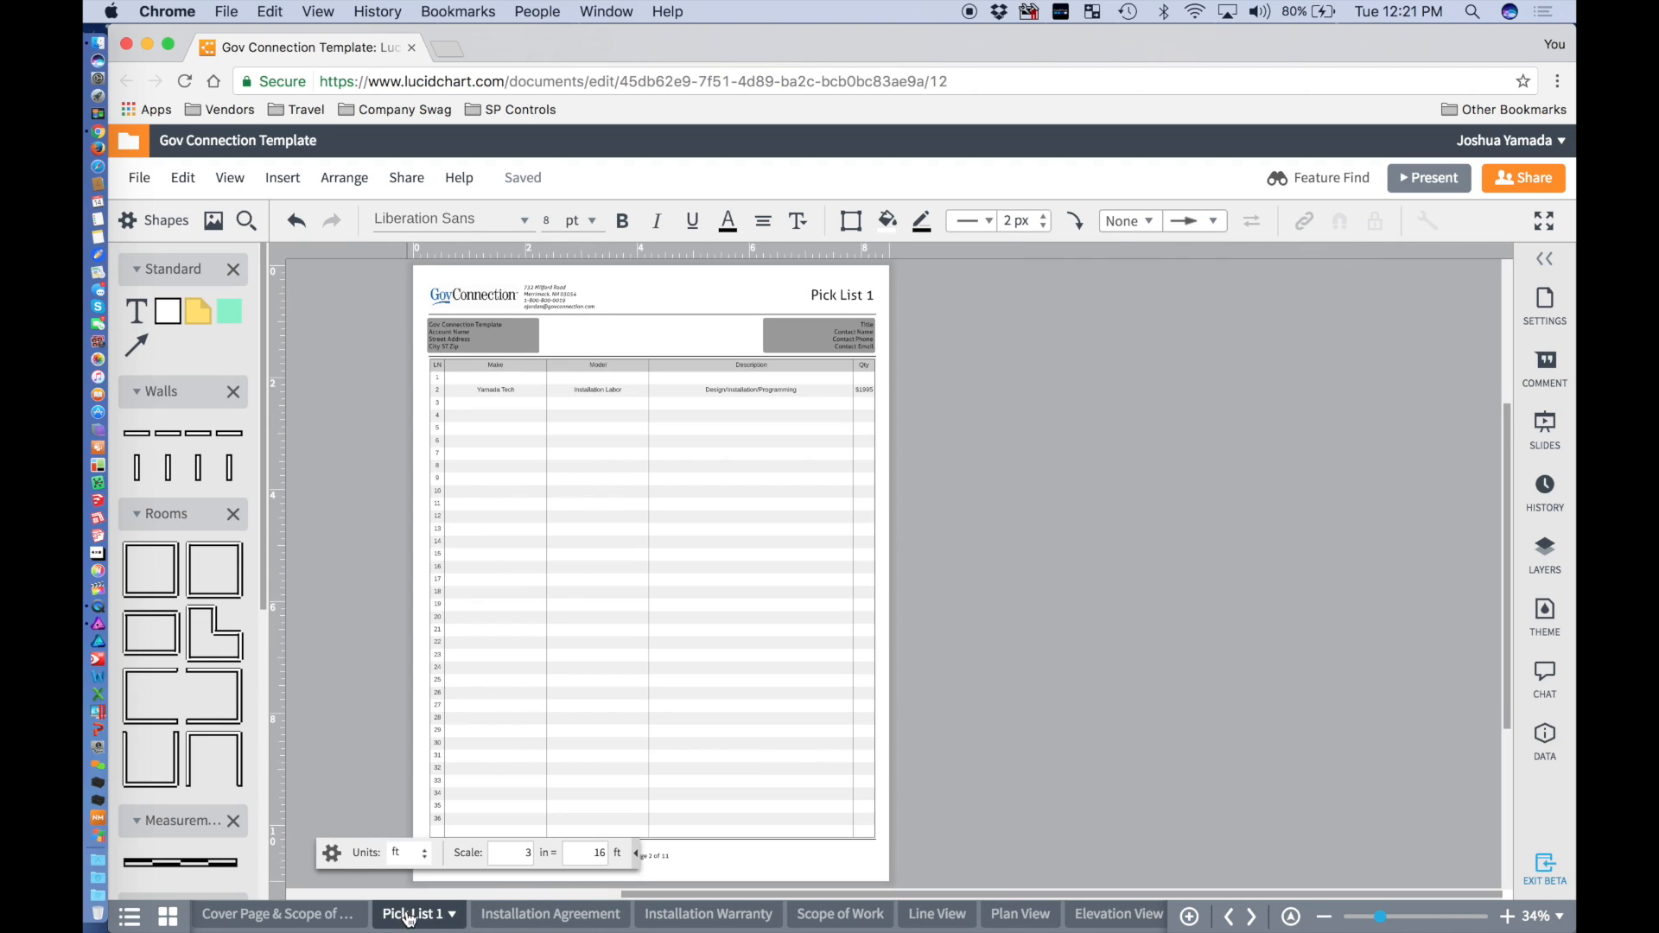
{"action": "left_click", "coordinate": [575, 632]}
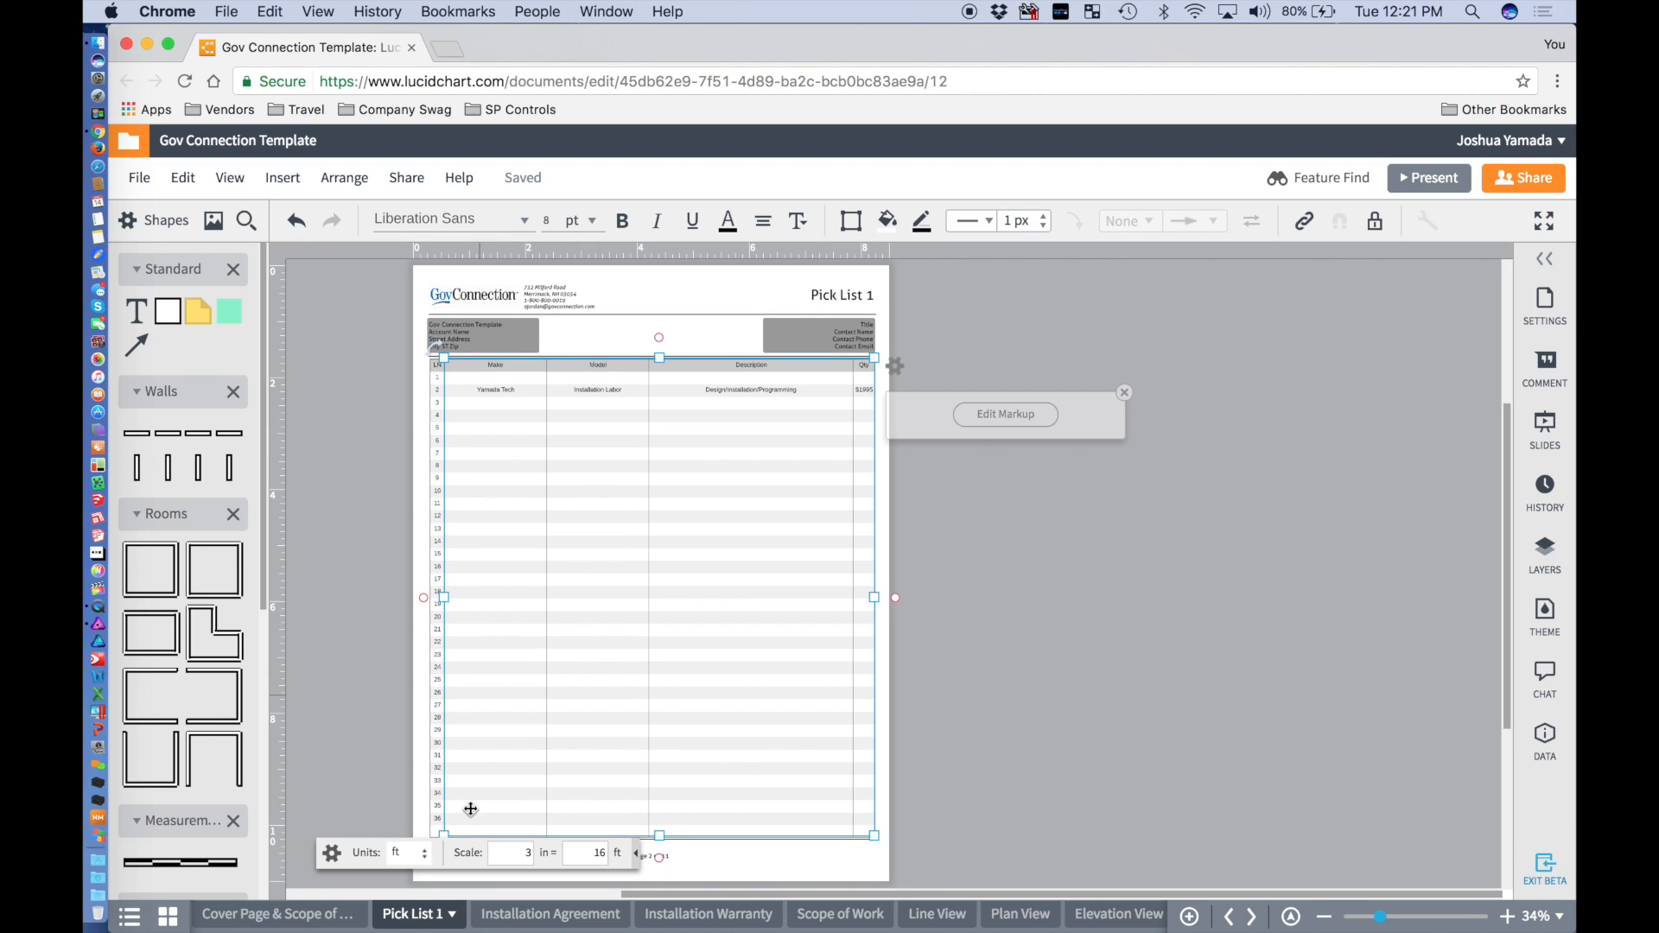
{"action": "left_click", "coordinate": [331, 724]}
{"action": "left_click", "coordinate": [566, 914]}
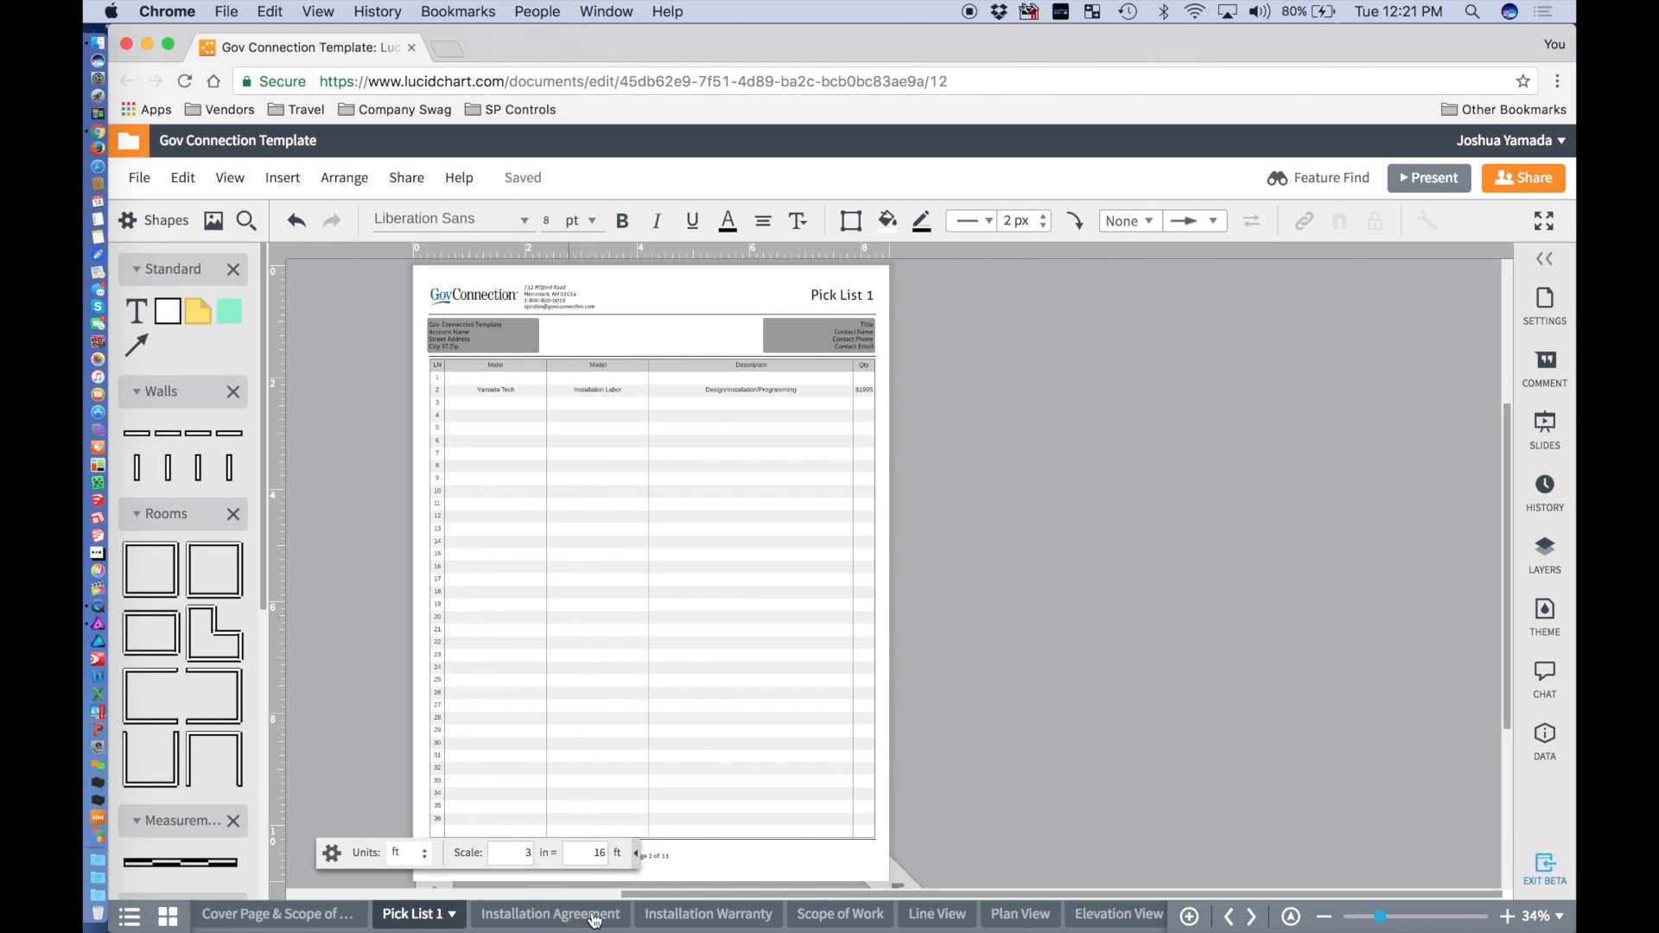
{"action": "left_click", "coordinate": [710, 918]}
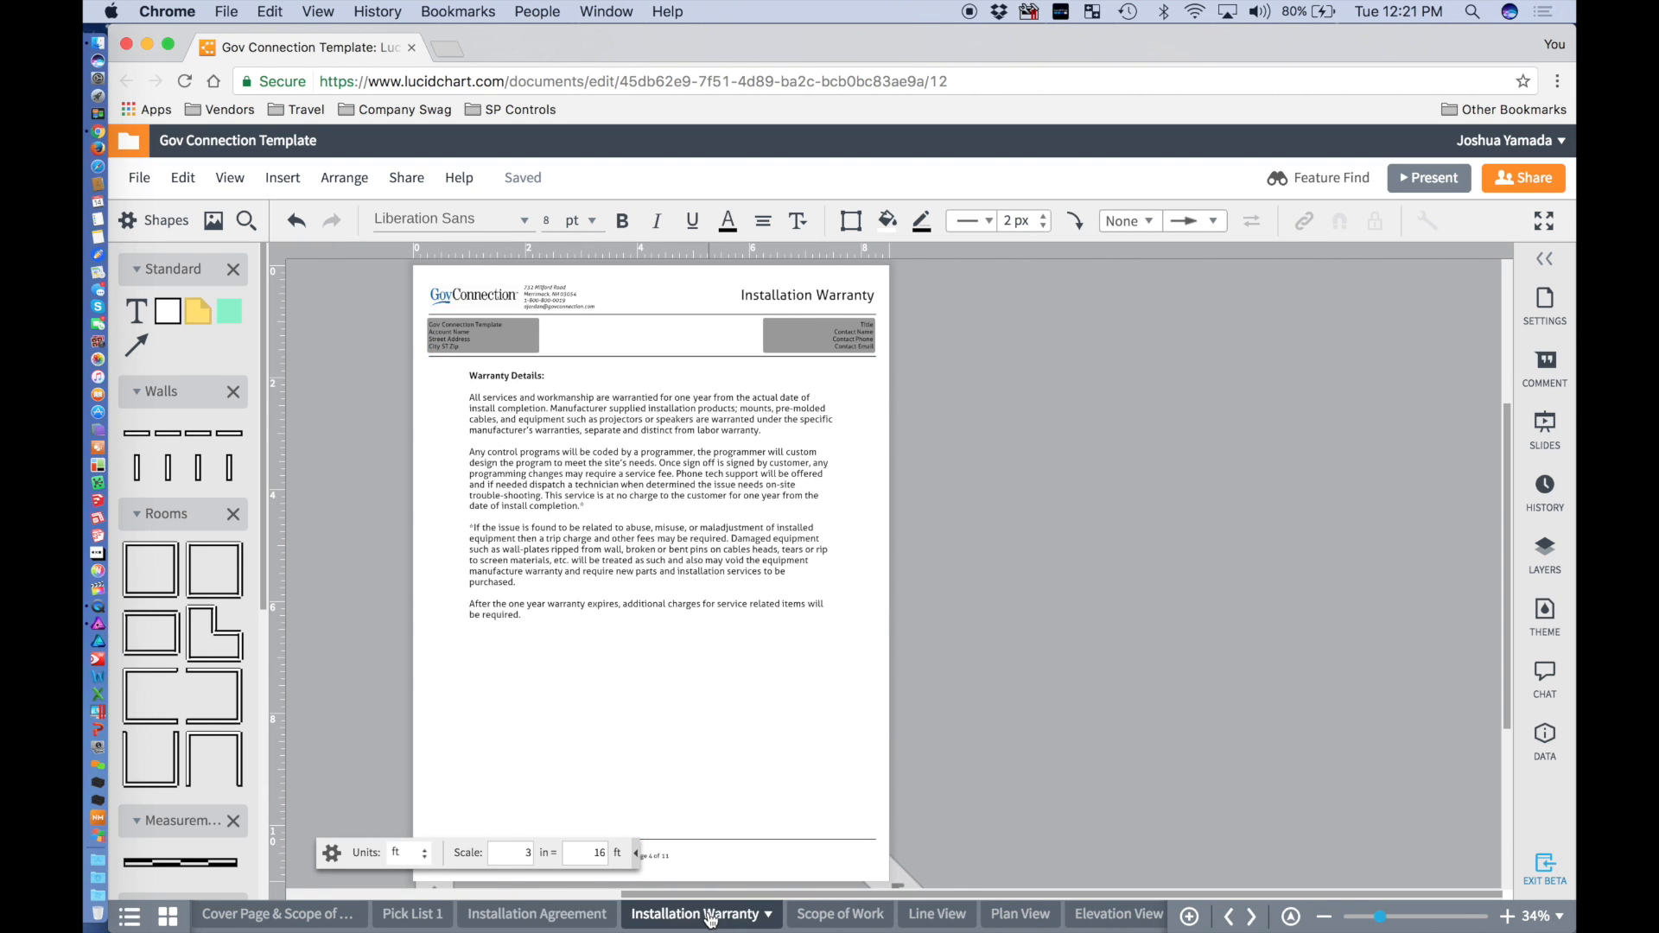
{"action": "left_click", "coordinate": [837, 918]}
{"action": "right_click", "coordinate": [836, 918]}
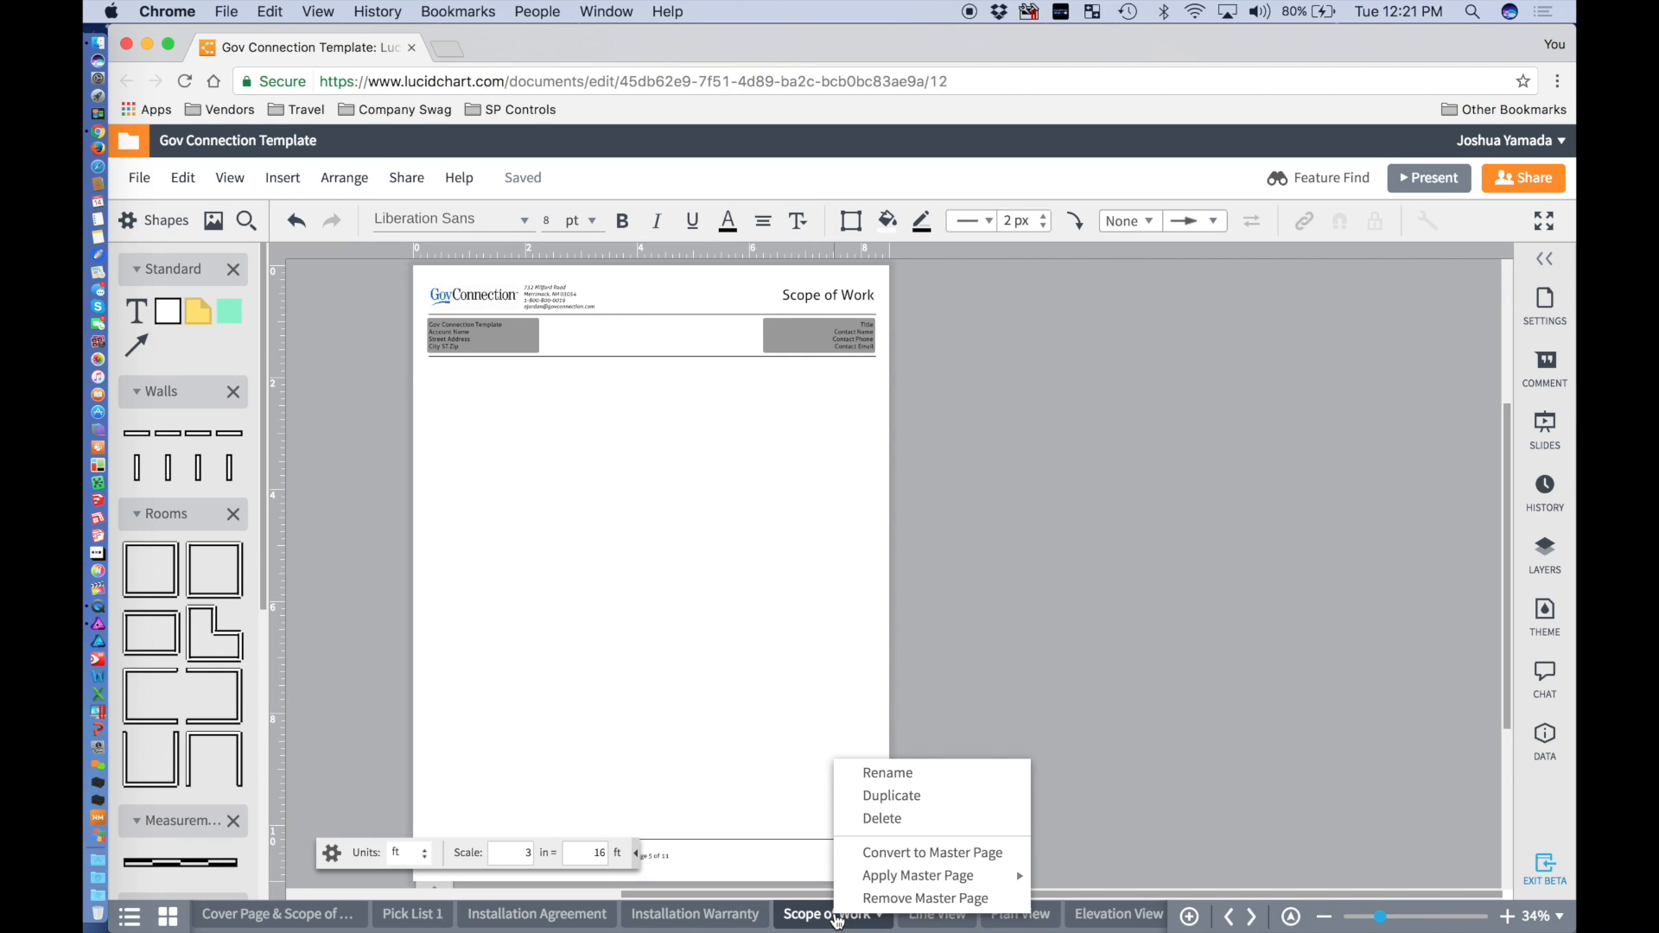
{"action": "left_click", "coordinate": [947, 819]}
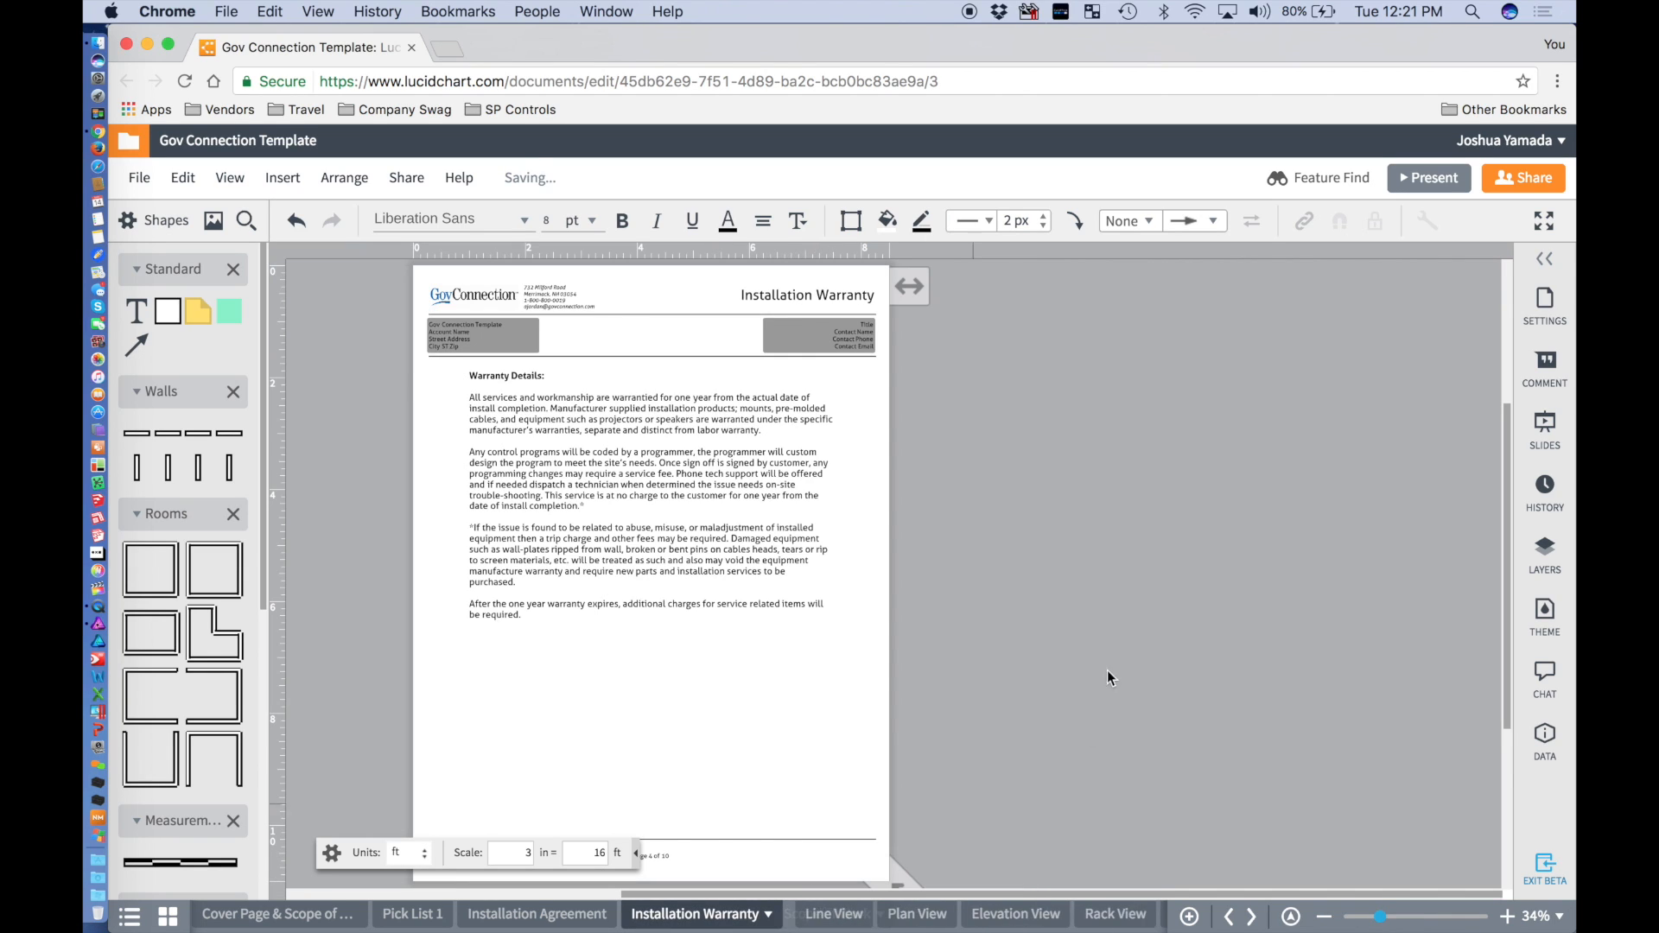
Delete the Line View page, then close the Gov Connection Template editor.
{"action": "left_click", "coordinate": [835, 918]}
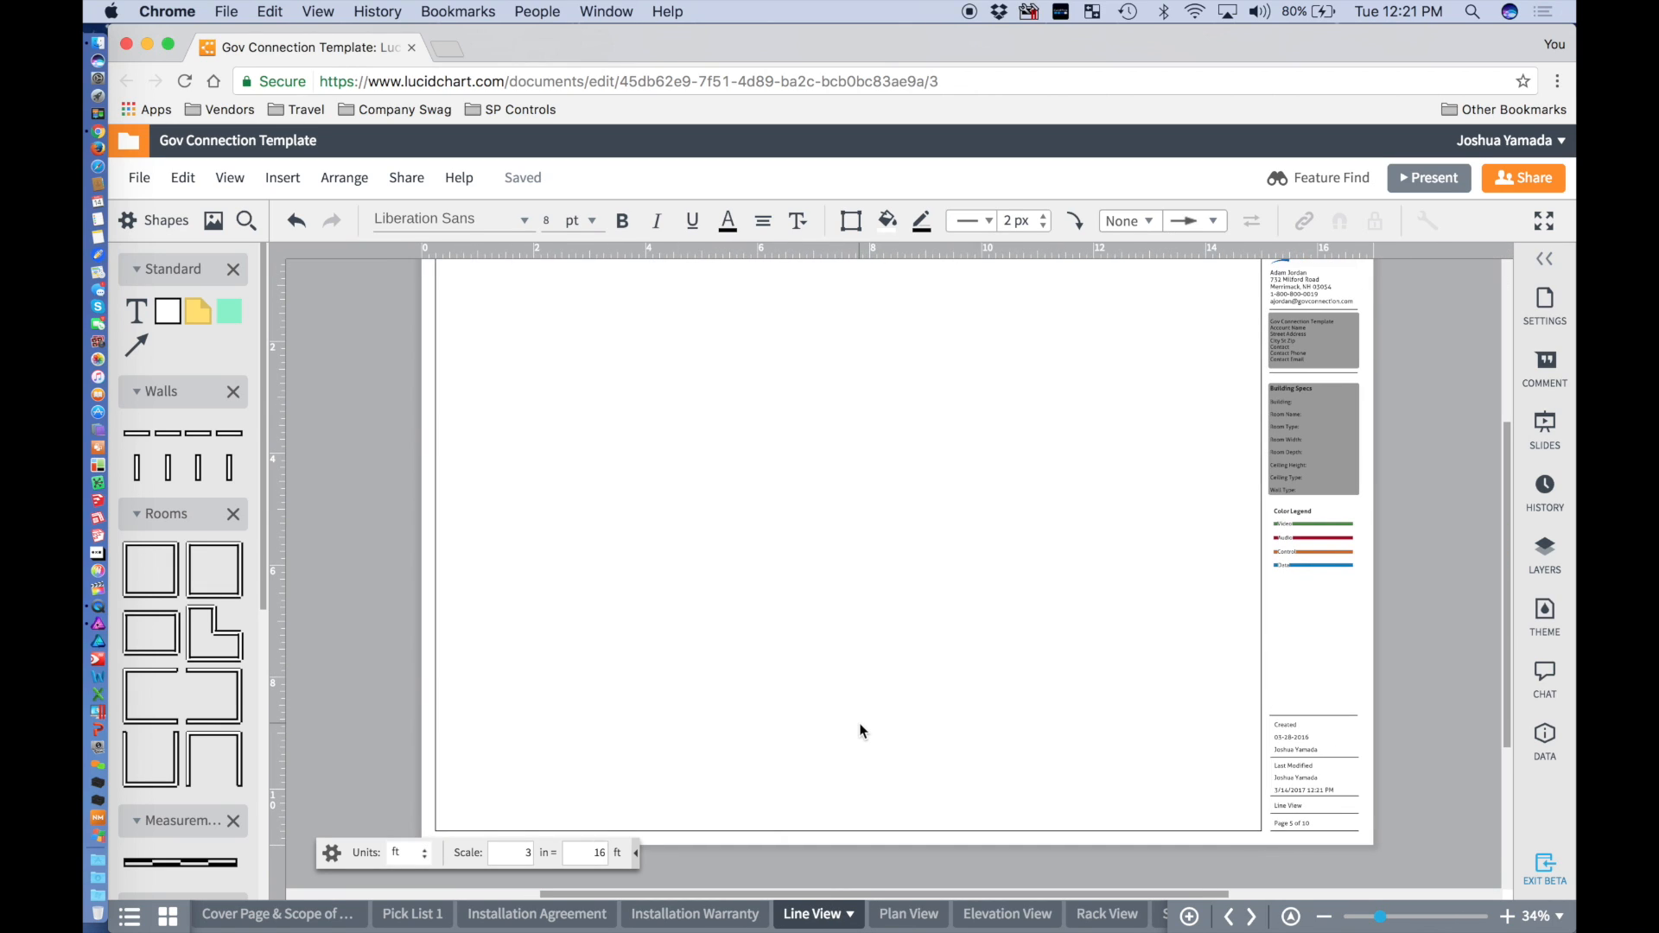
{"action": "right_click", "coordinate": [824, 921]}
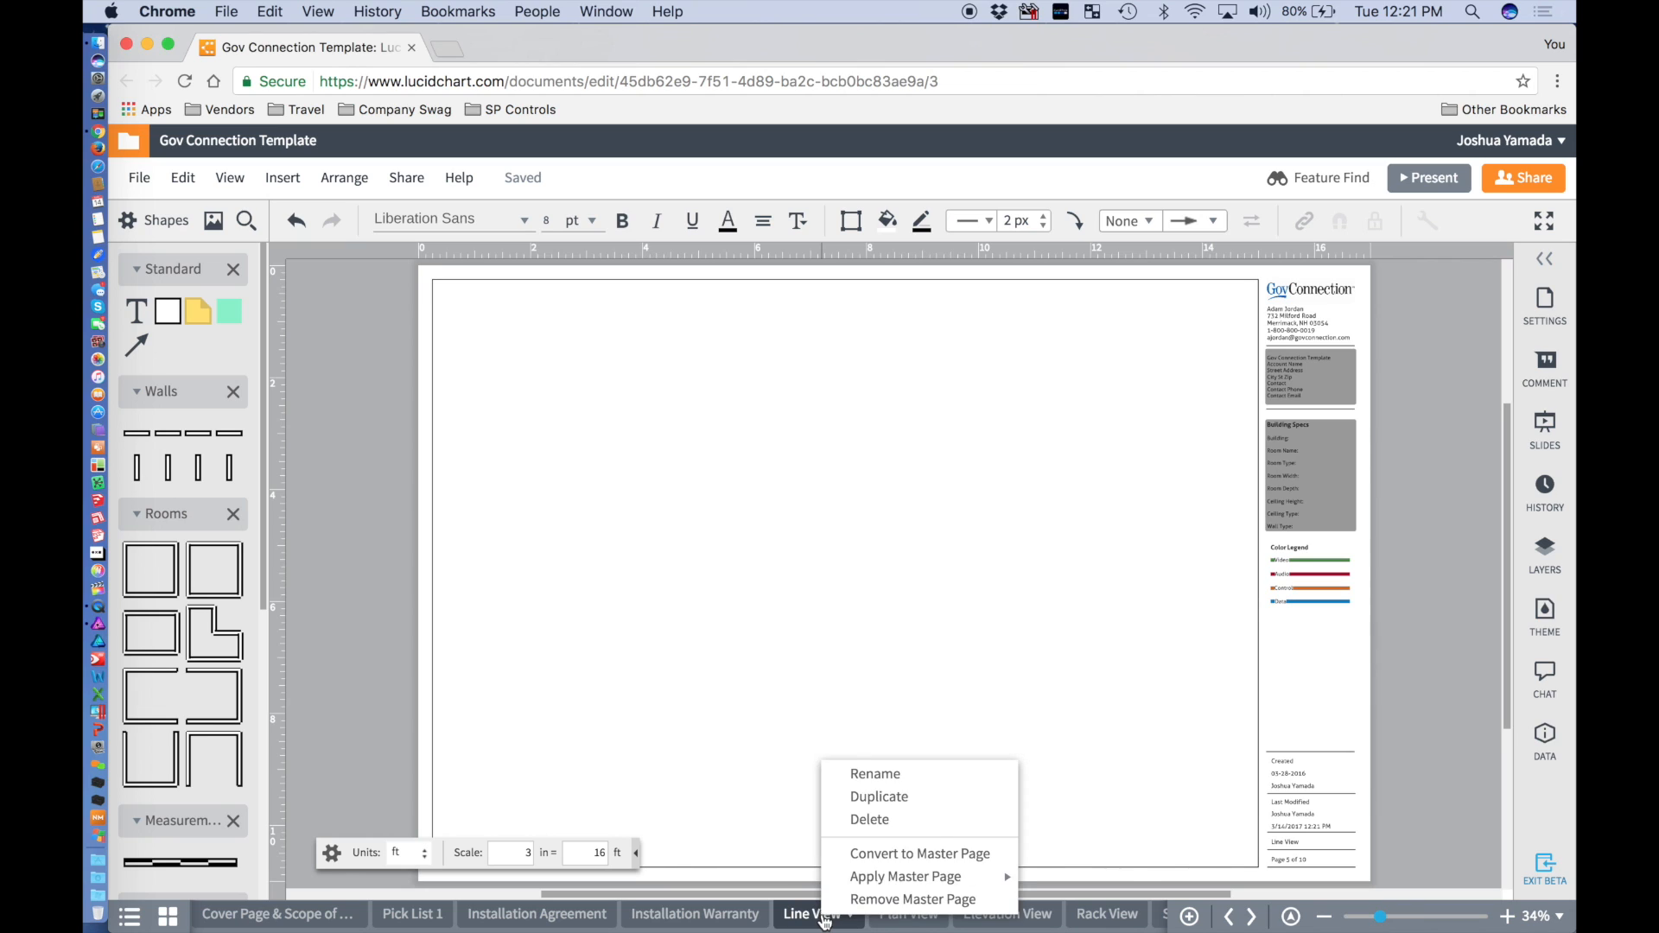
{"action": "left_click", "coordinate": [923, 820]}
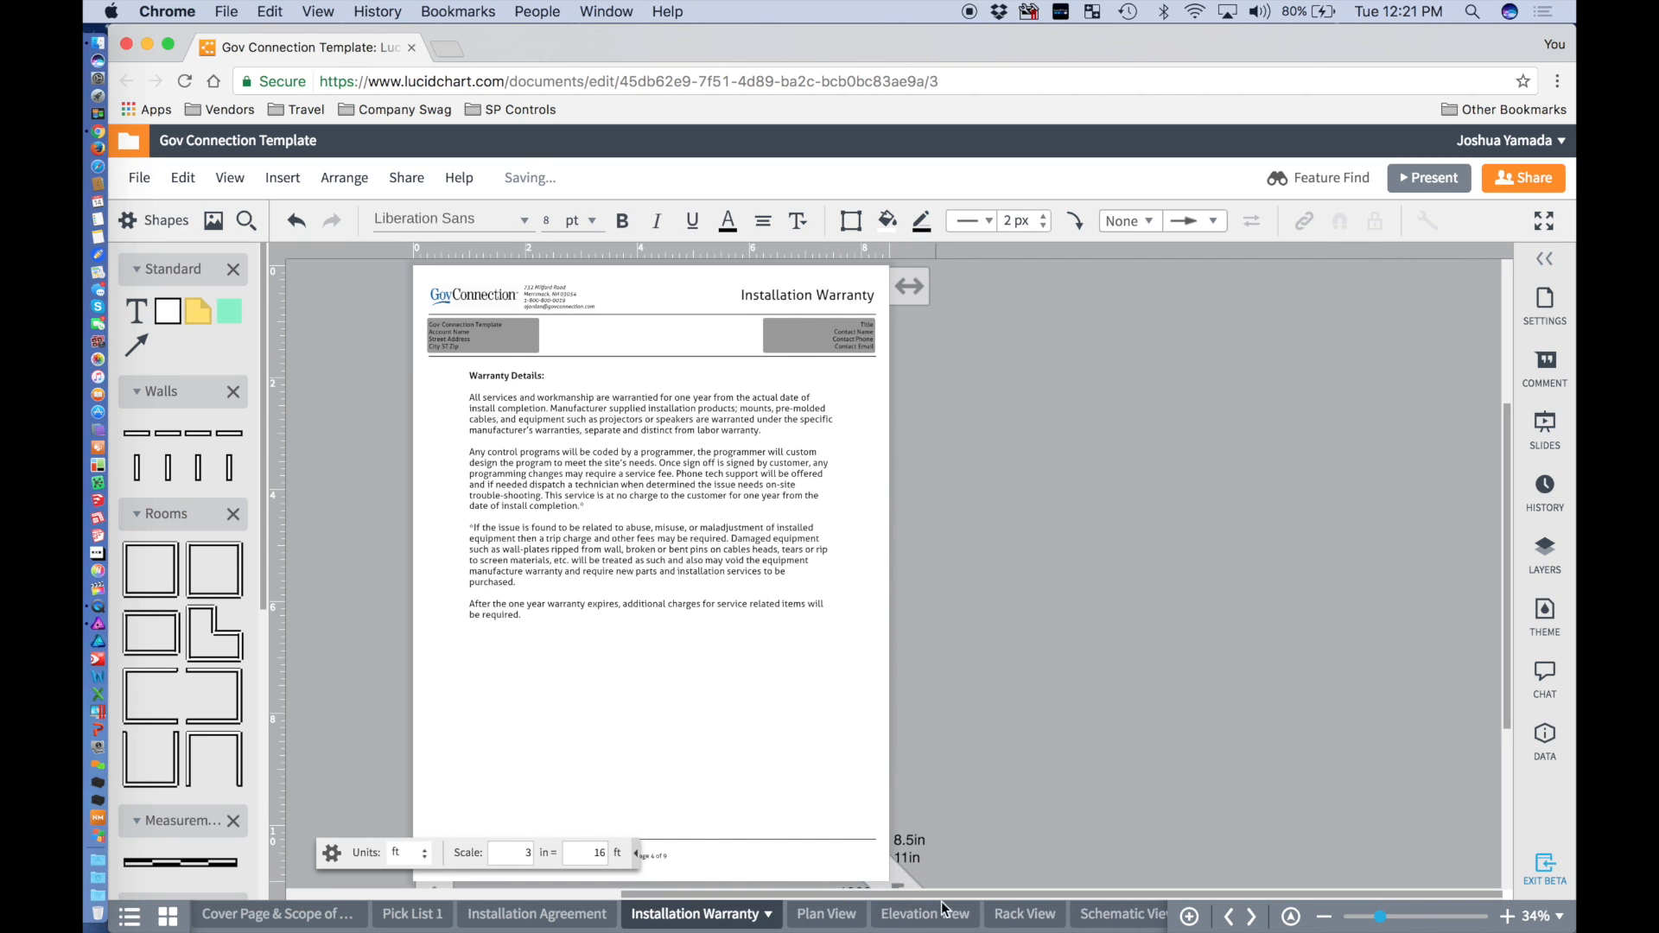
{"action": "left_click", "coordinate": [1028, 914]}
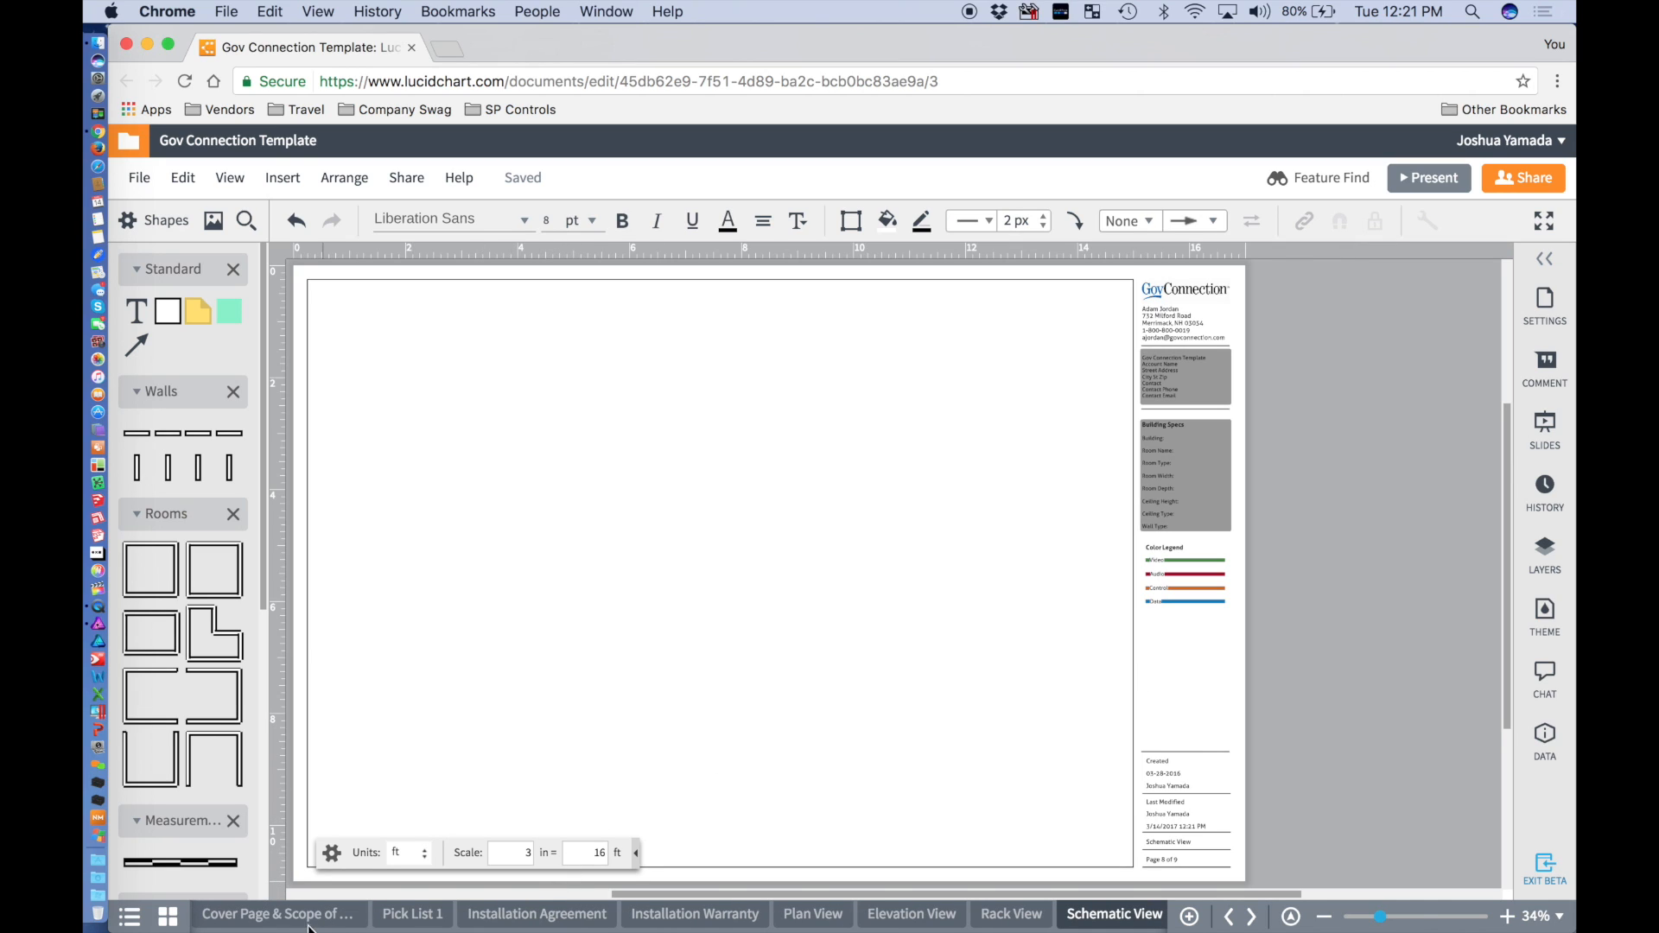
{"action": "left_click", "coordinate": [285, 915]}
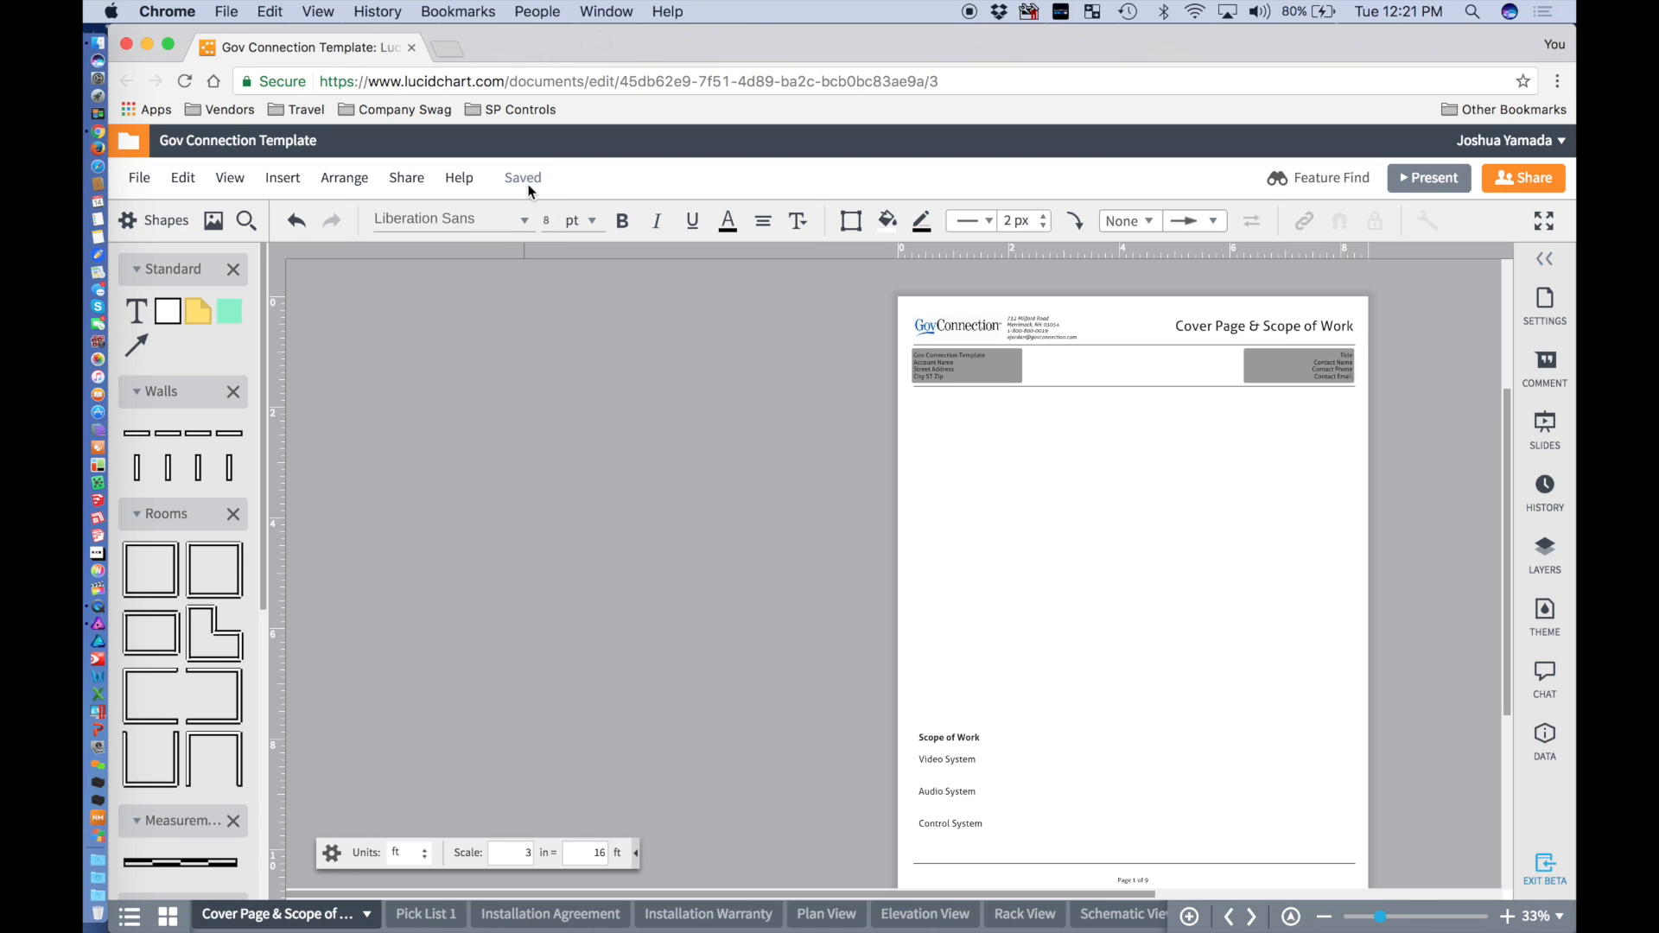
{"action": "left_click", "coordinate": [139, 184]}
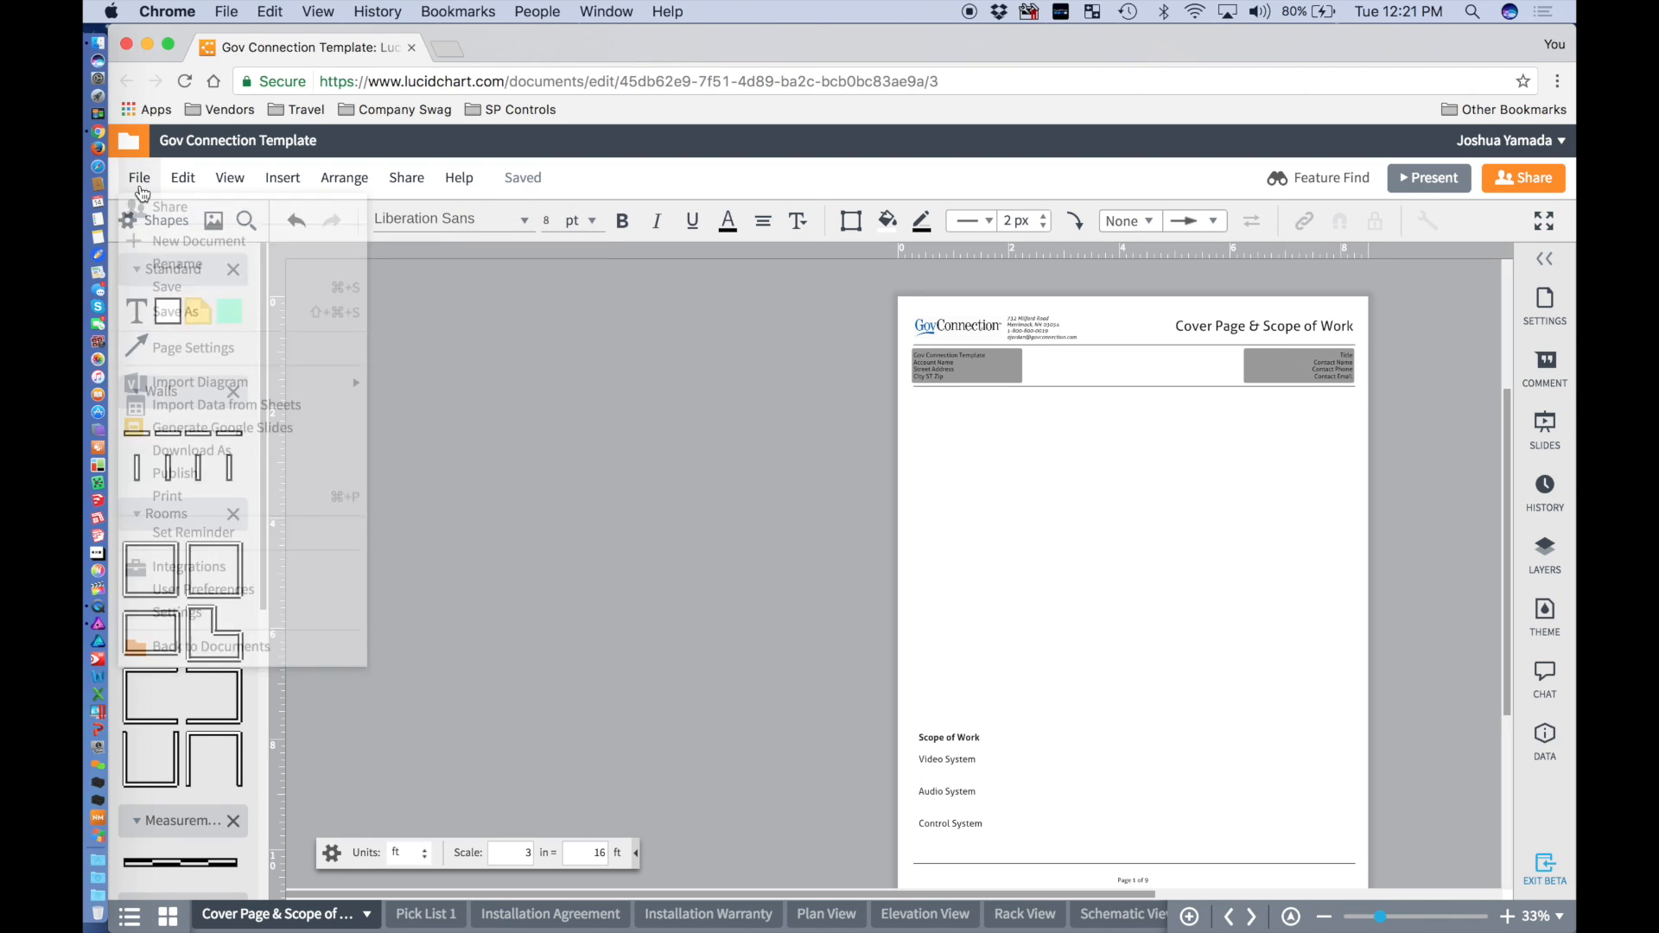
{"action": "left_click", "coordinate": [578, 339]}
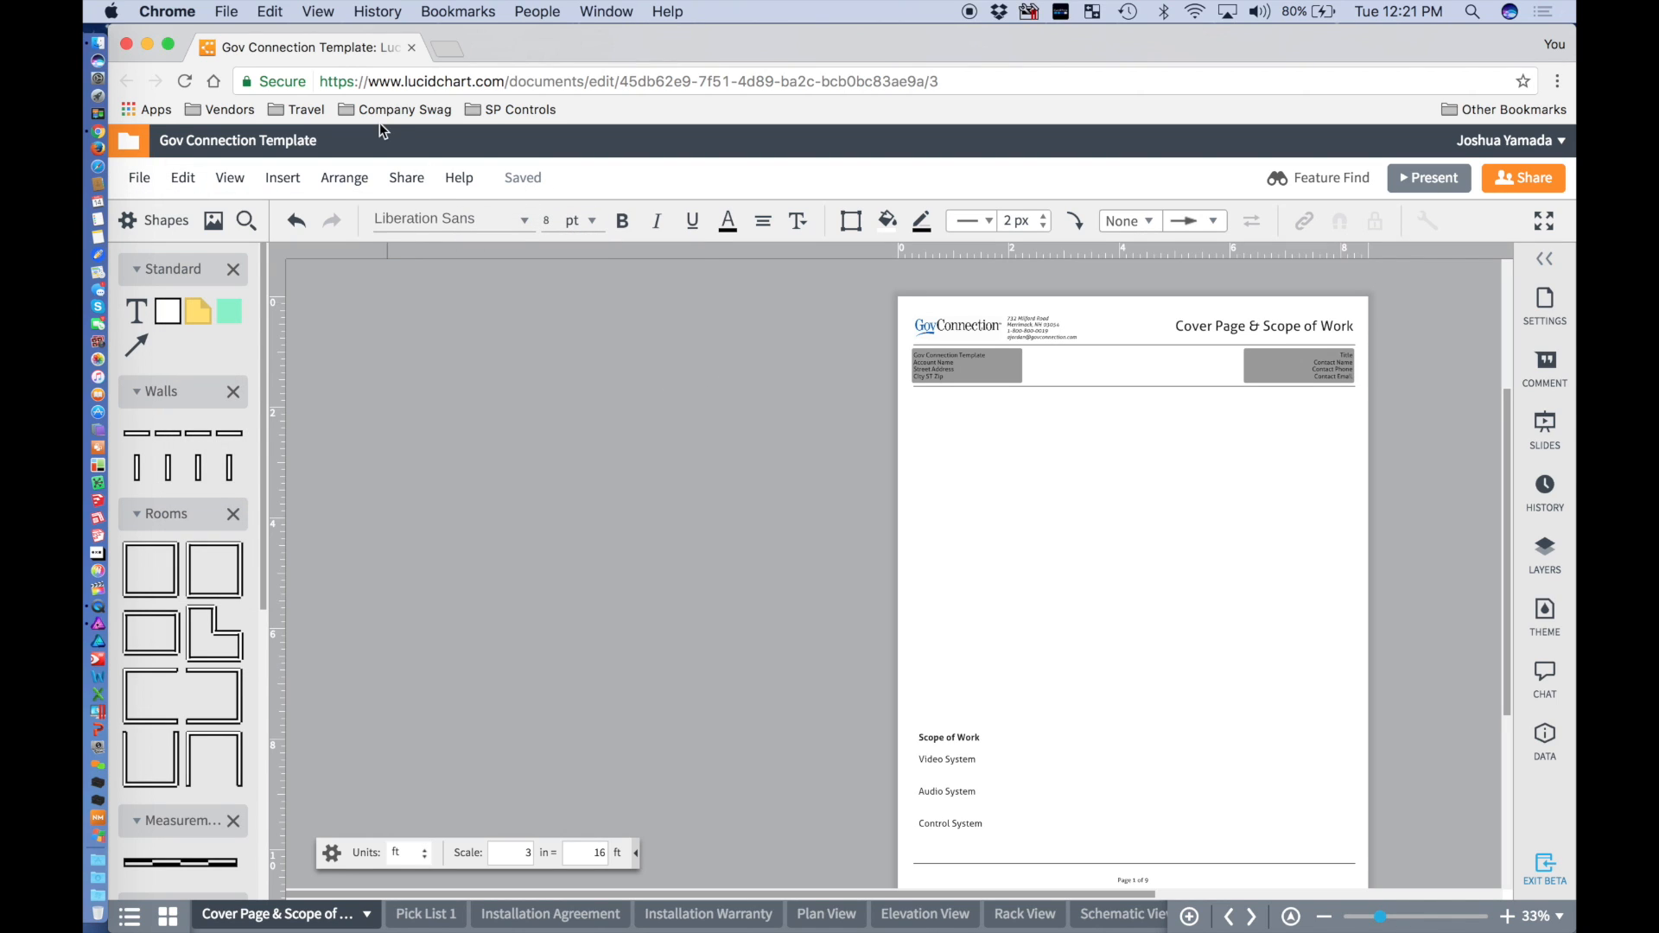
{"action": "left_click", "coordinate": [413, 47]}
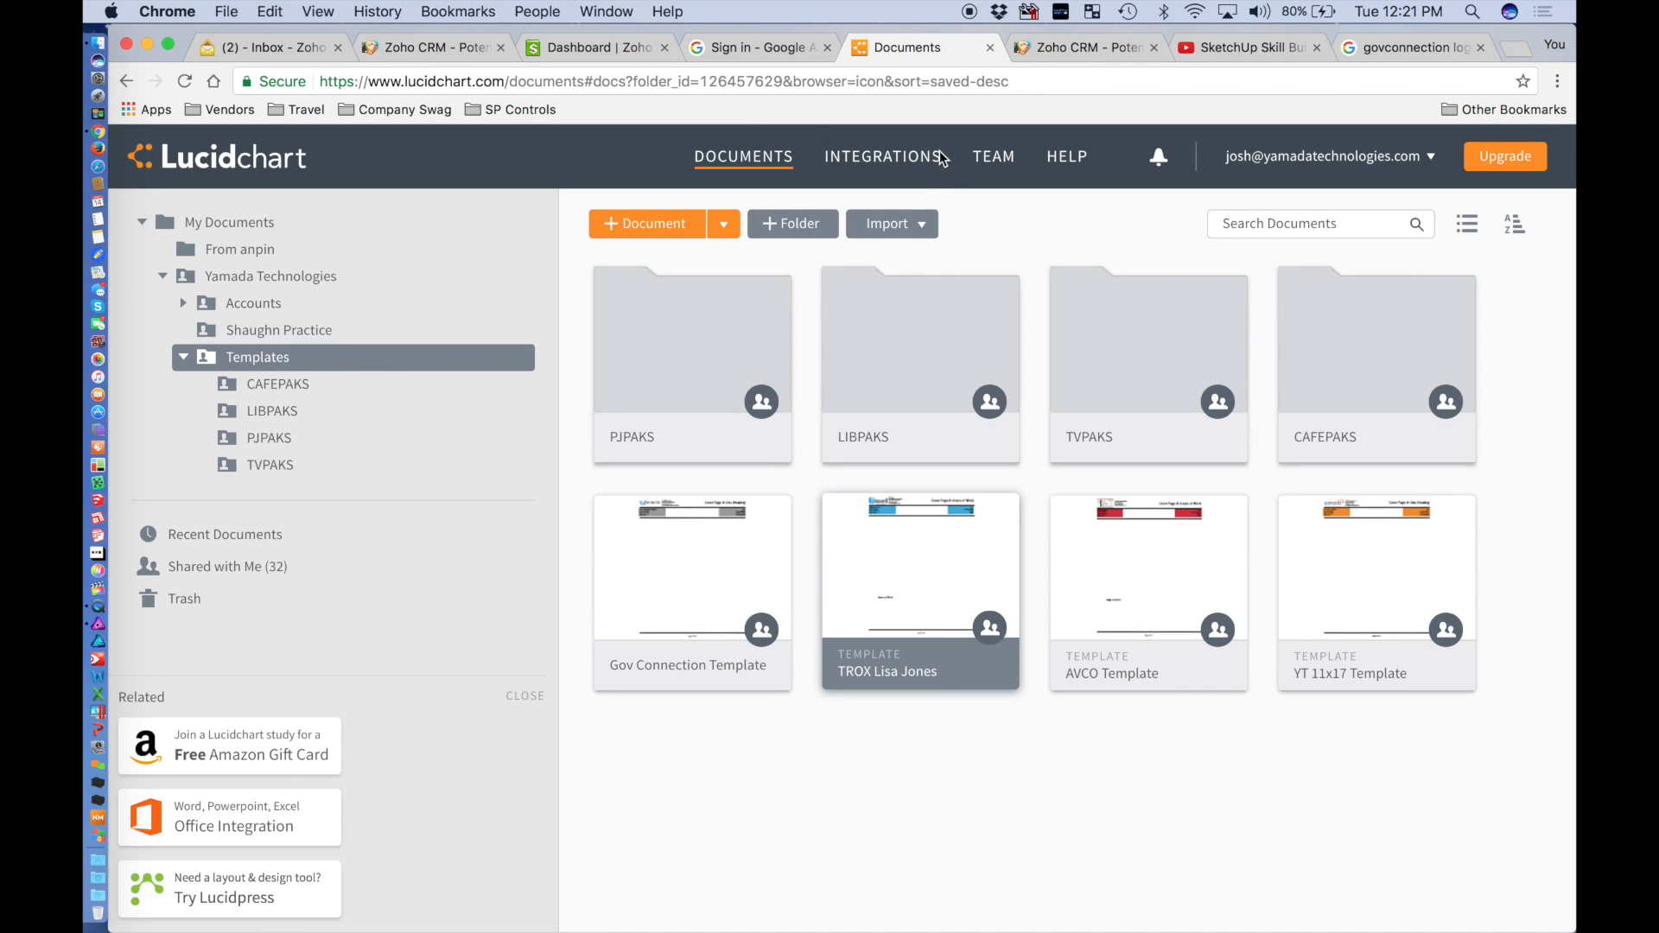
In the Templates folder, bring up the More (…) actions menu for the Gov Connection Template document.
{"action": "left_click", "coordinate": [225, 354]}
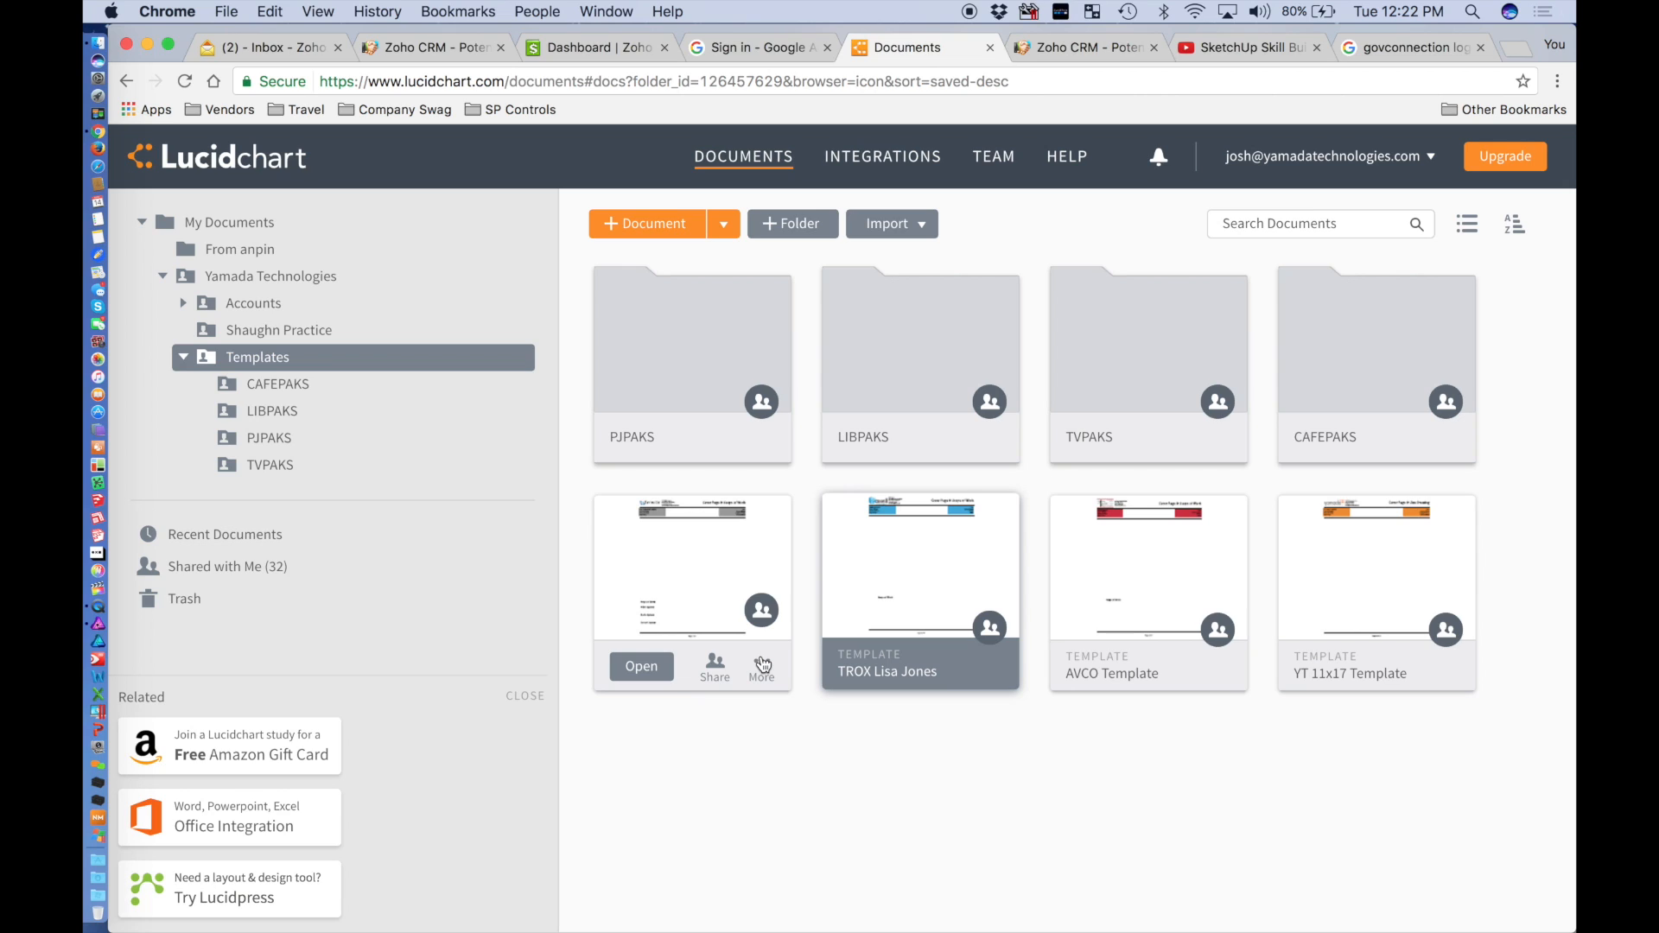
{"action": "left_click", "coordinate": [763, 663]}
{"action": "left_click", "coordinate": [737, 714]}
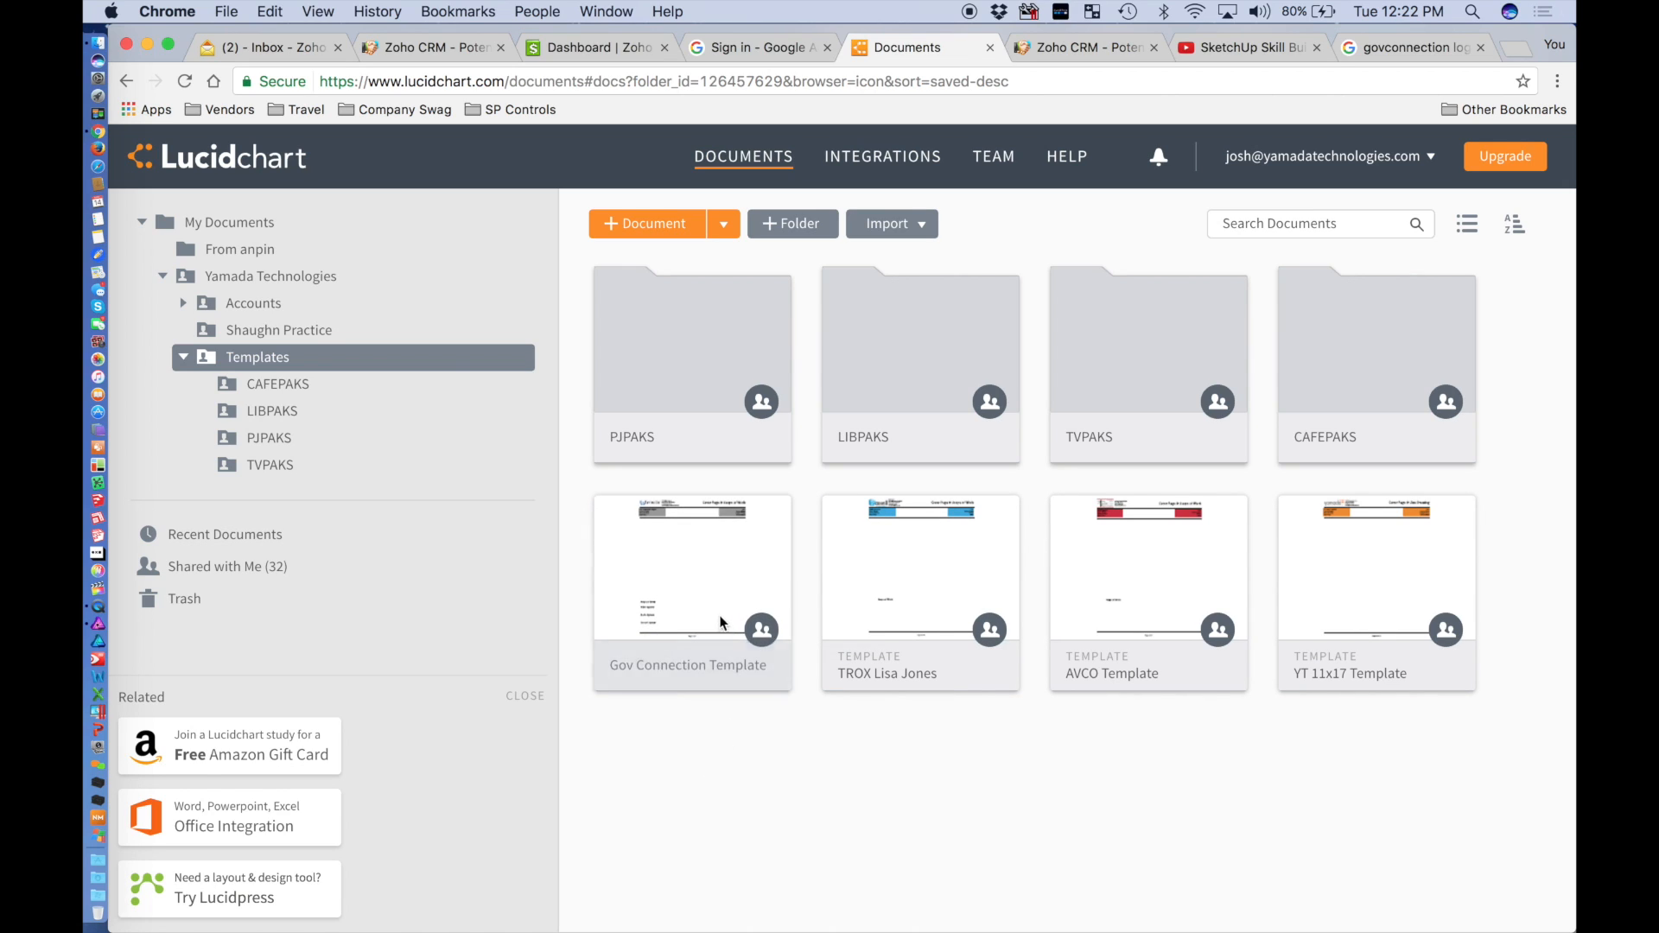
{"action": "right_click", "coordinate": [715, 607]}
{"action": "left_click", "coordinate": [666, 788]}
{"action": "mouse_move", "coordinate": [761, 672]}
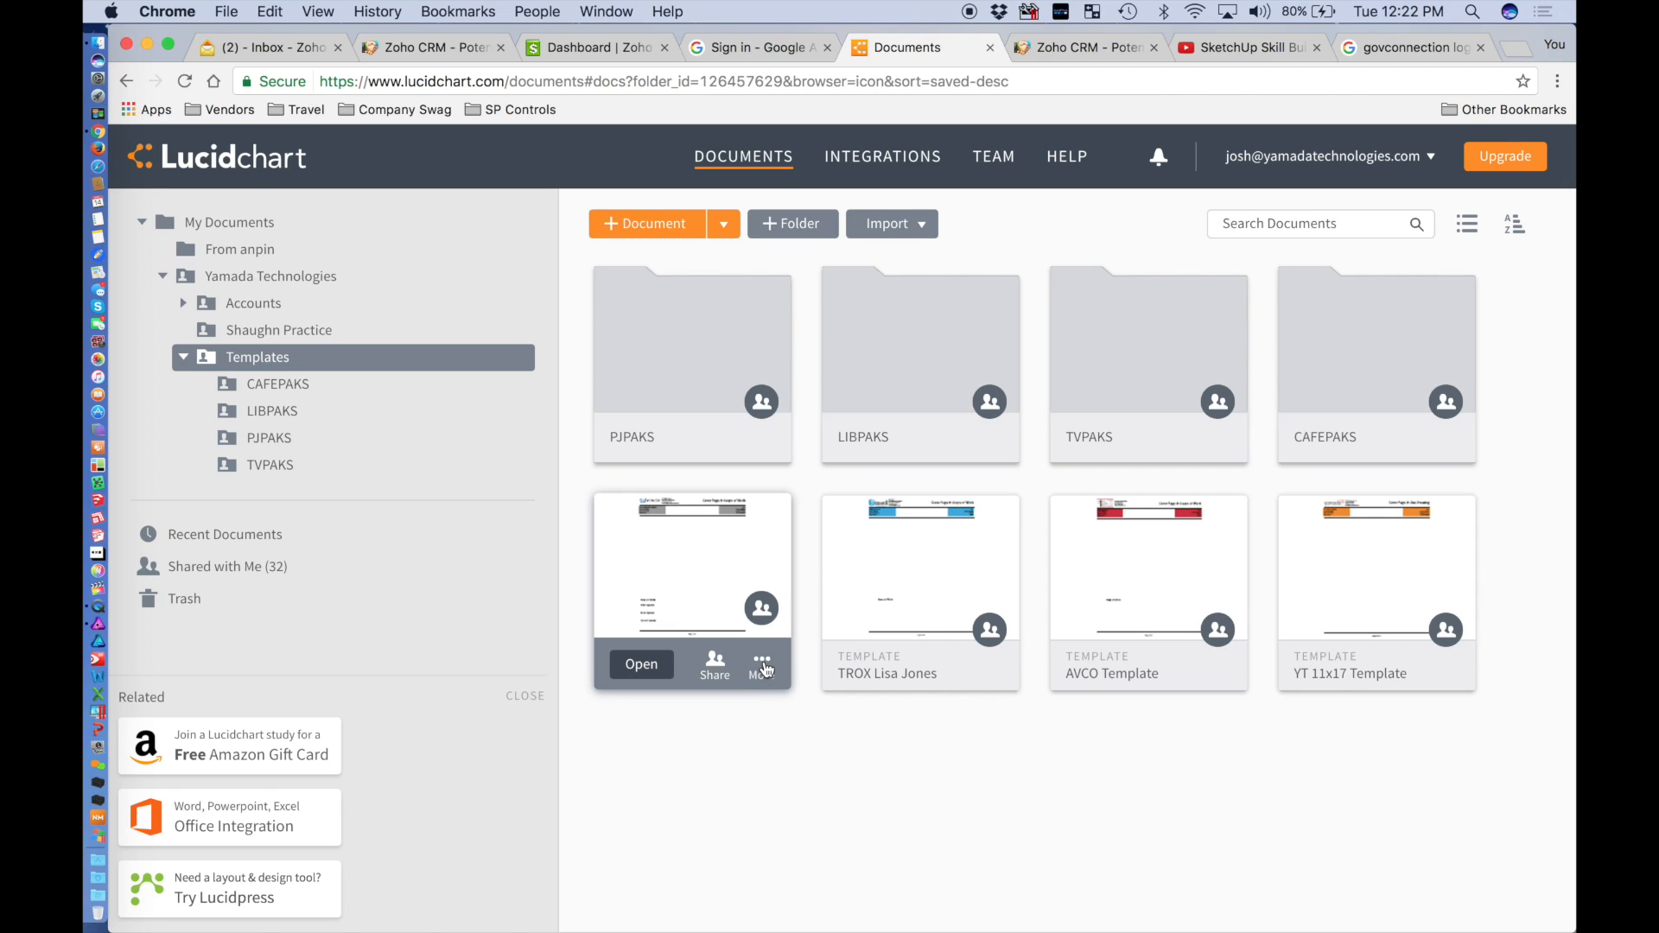
{"action": "left_click", "coordinate": [764, 666]}
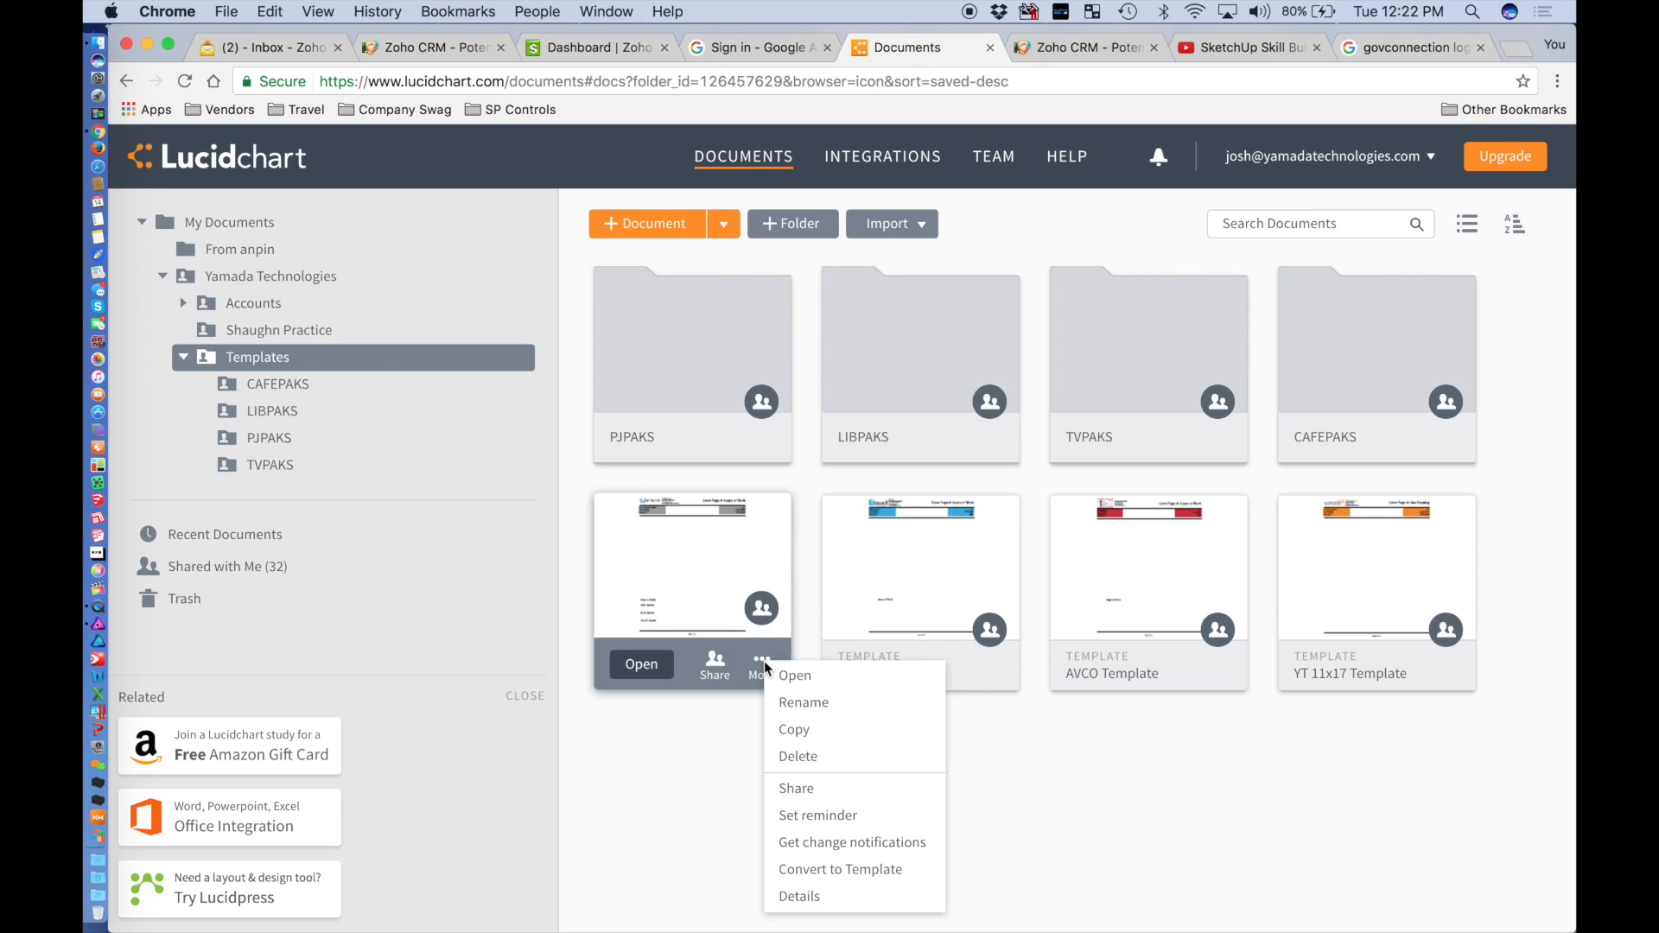
Convert Gov Connection Template into a template under the Basic and Flowchart category and save it.
{"action": "left_click", "coordinate": [838, 869]}
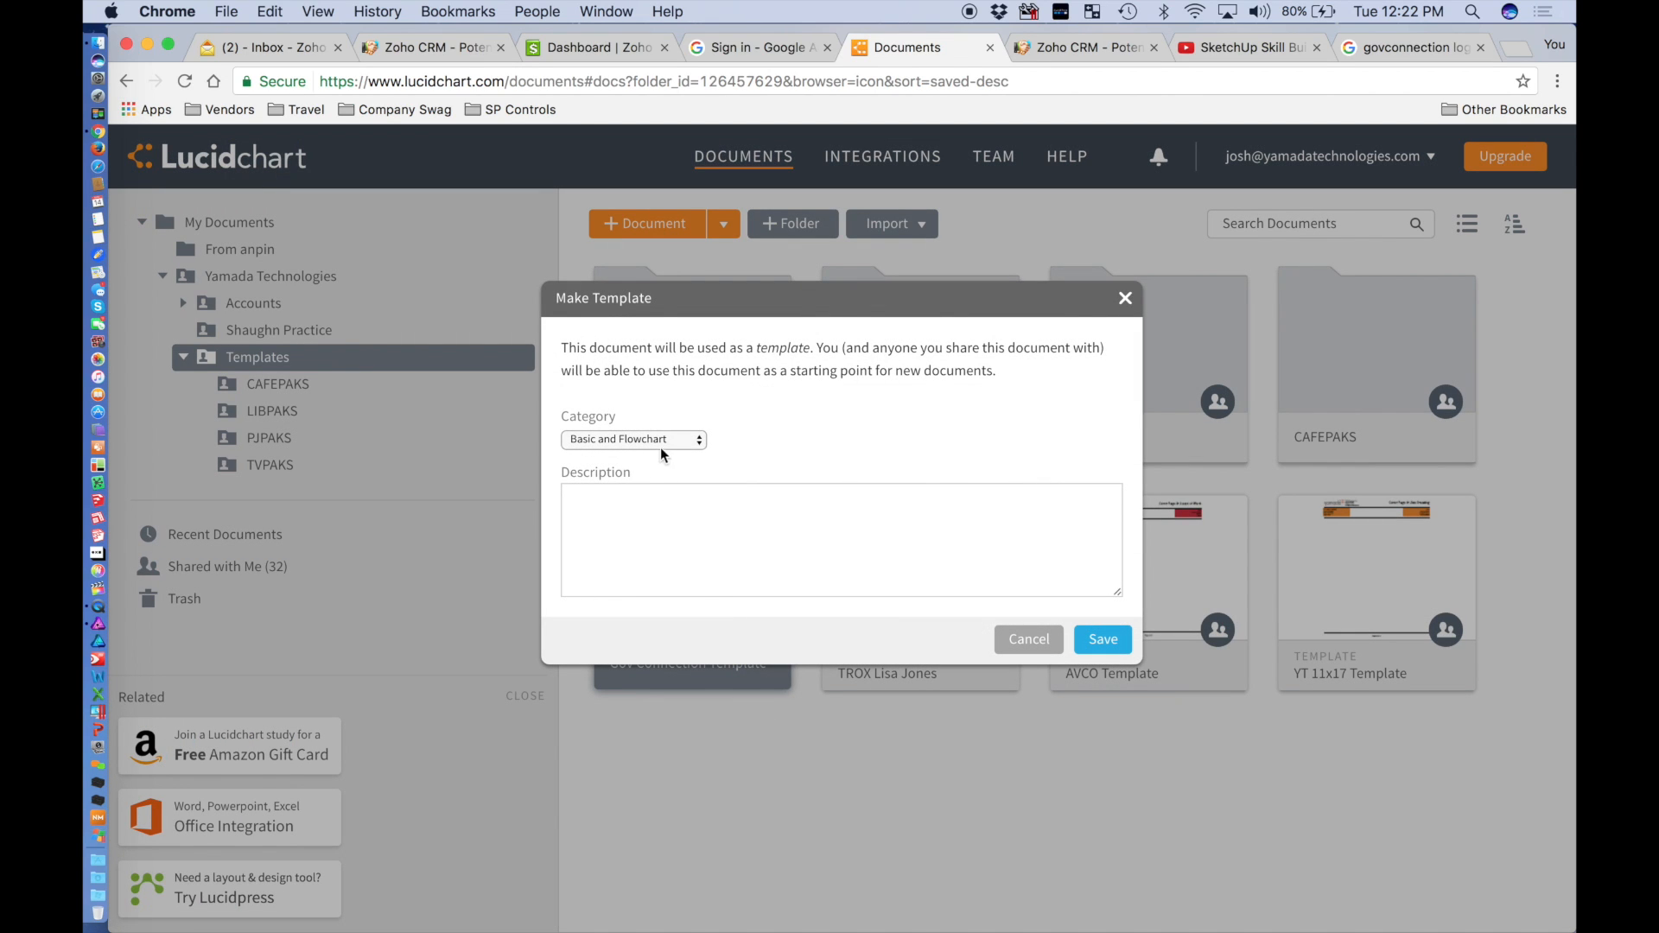
{"action": "left_click", "coordinate": [663, 442]}
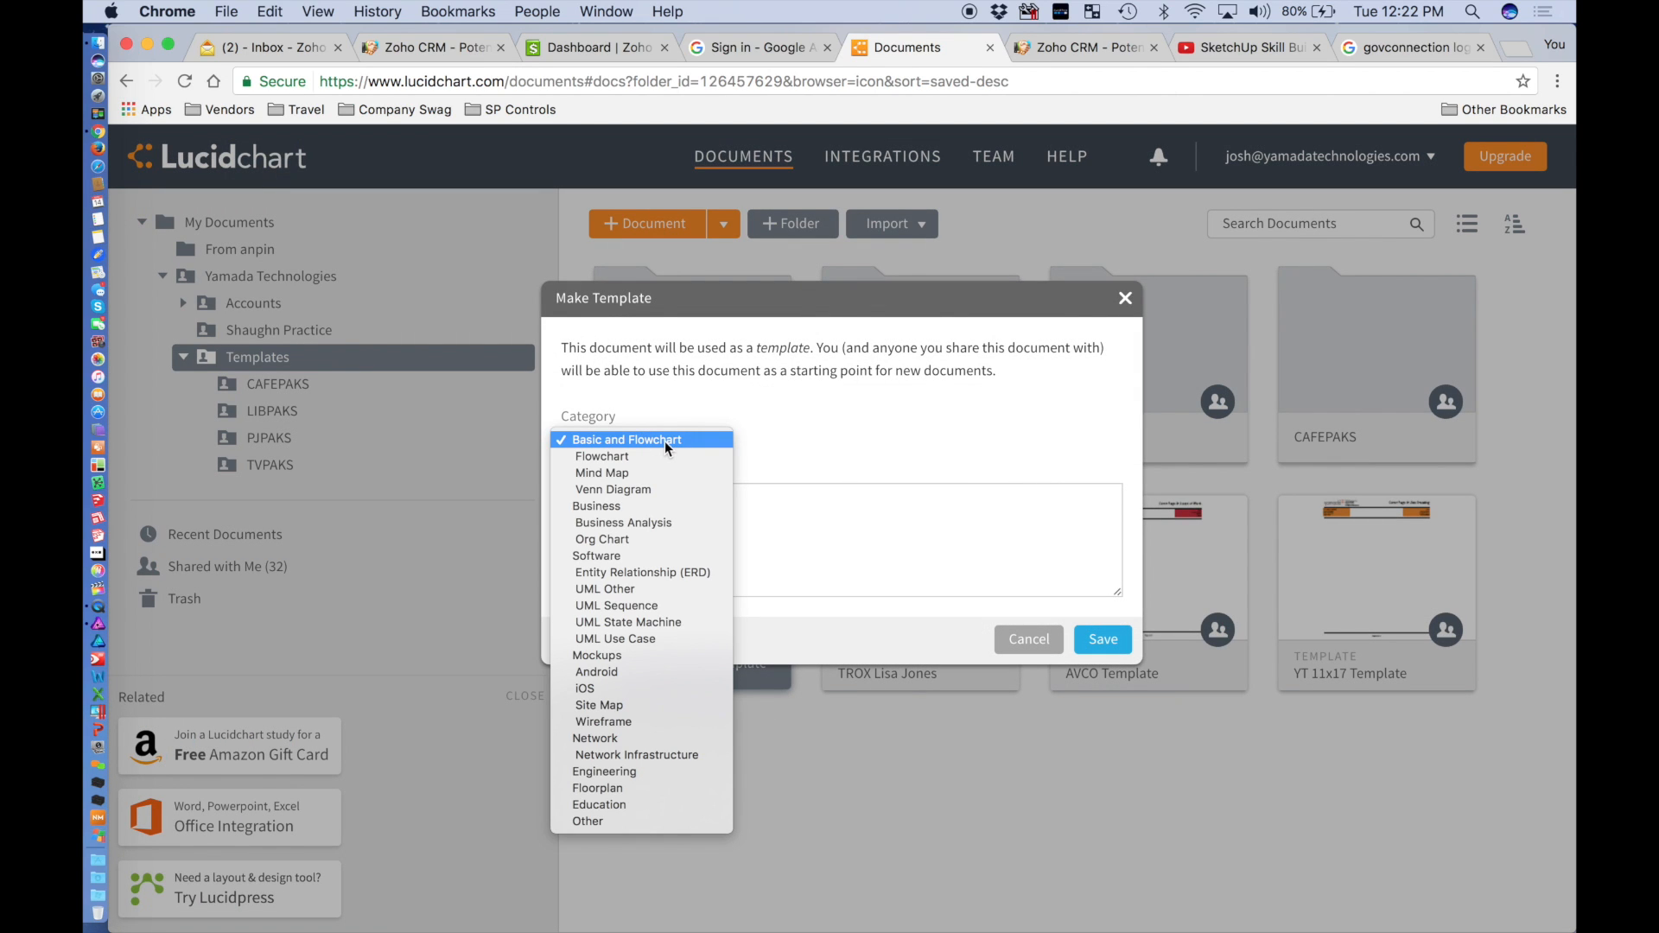
{"action": "left_click", "coordinate": [666, 441]}
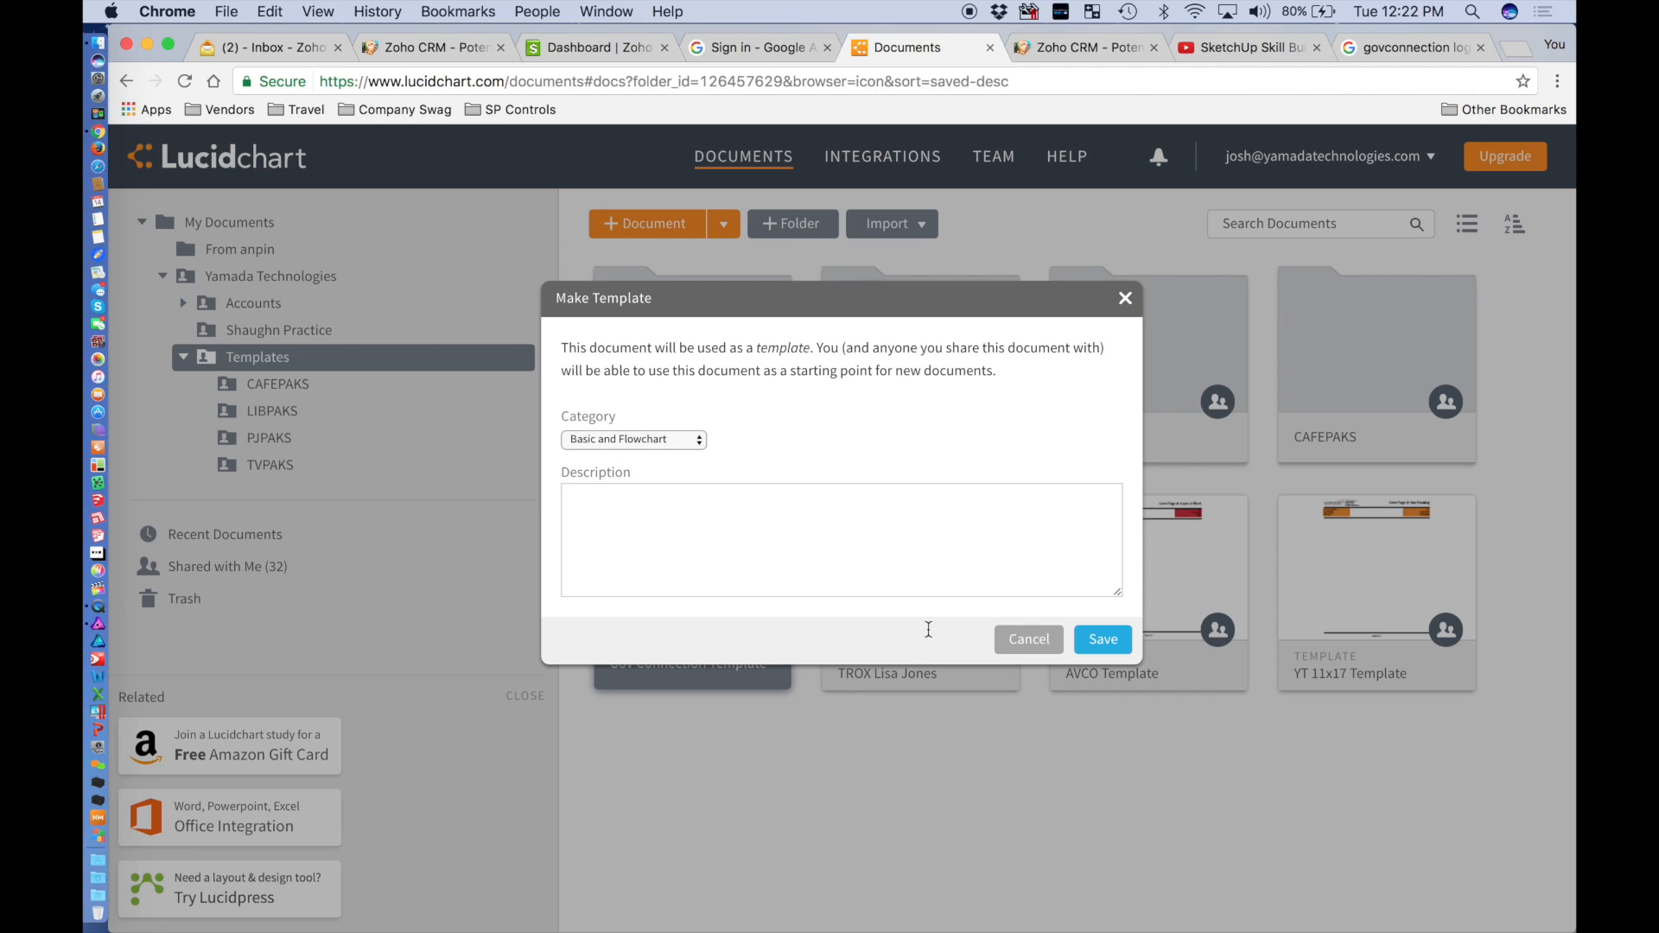
{"action": "left_click", "coordinate": [839, 532]}
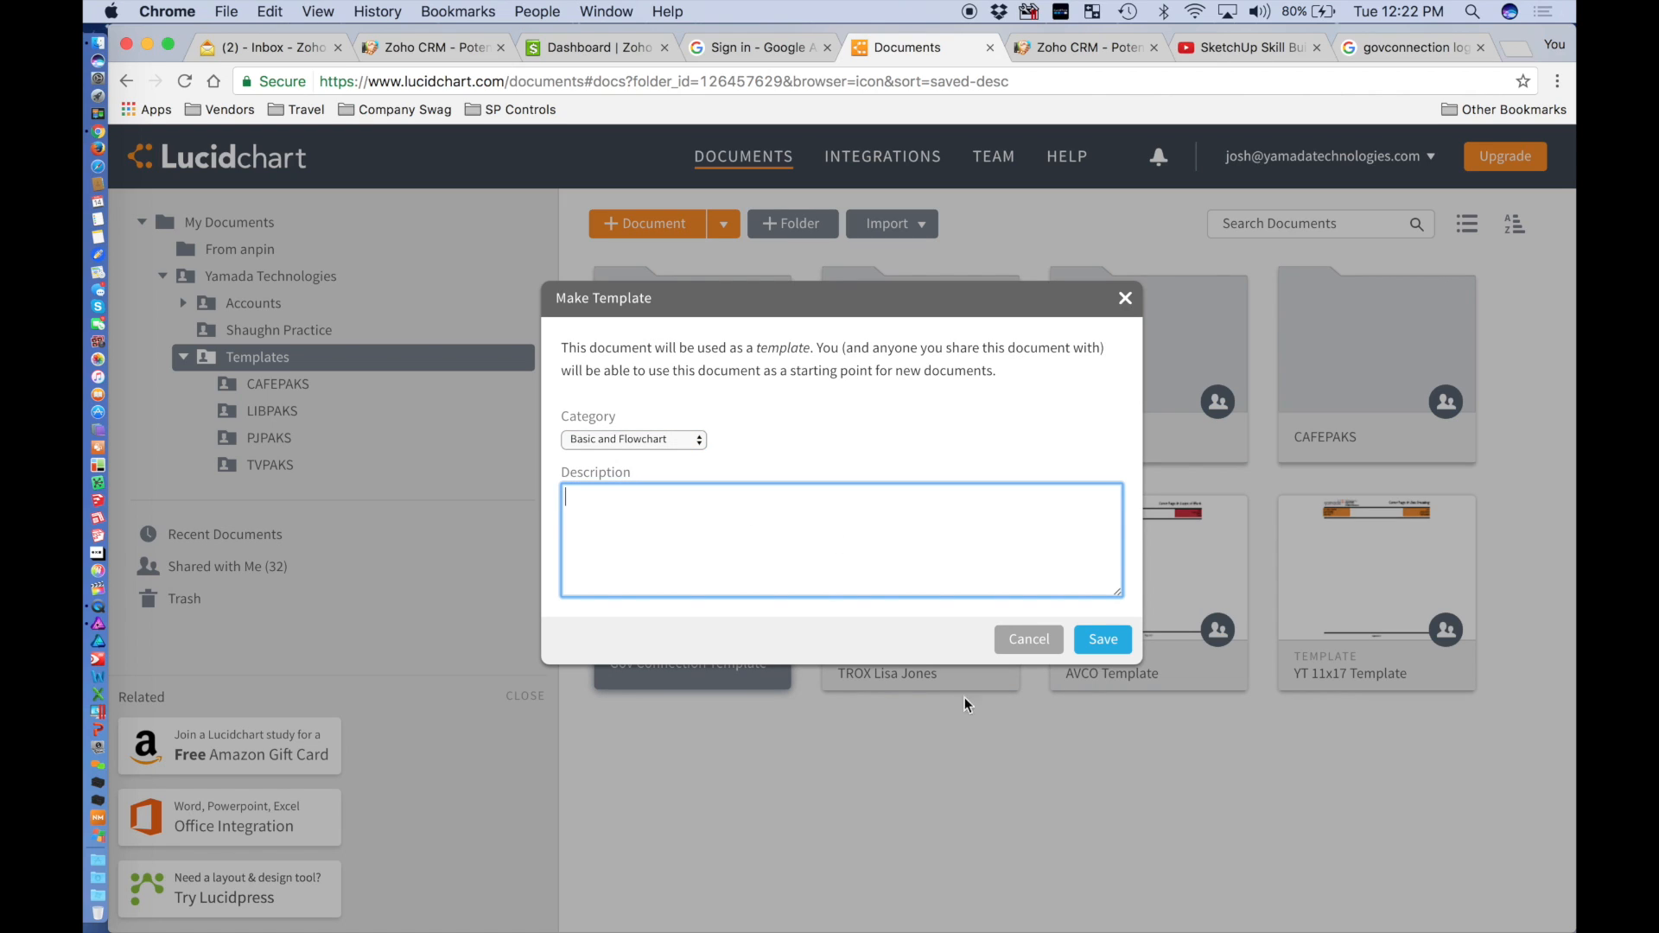
{"action": "left_click", "coordinate": [1114, 647]}
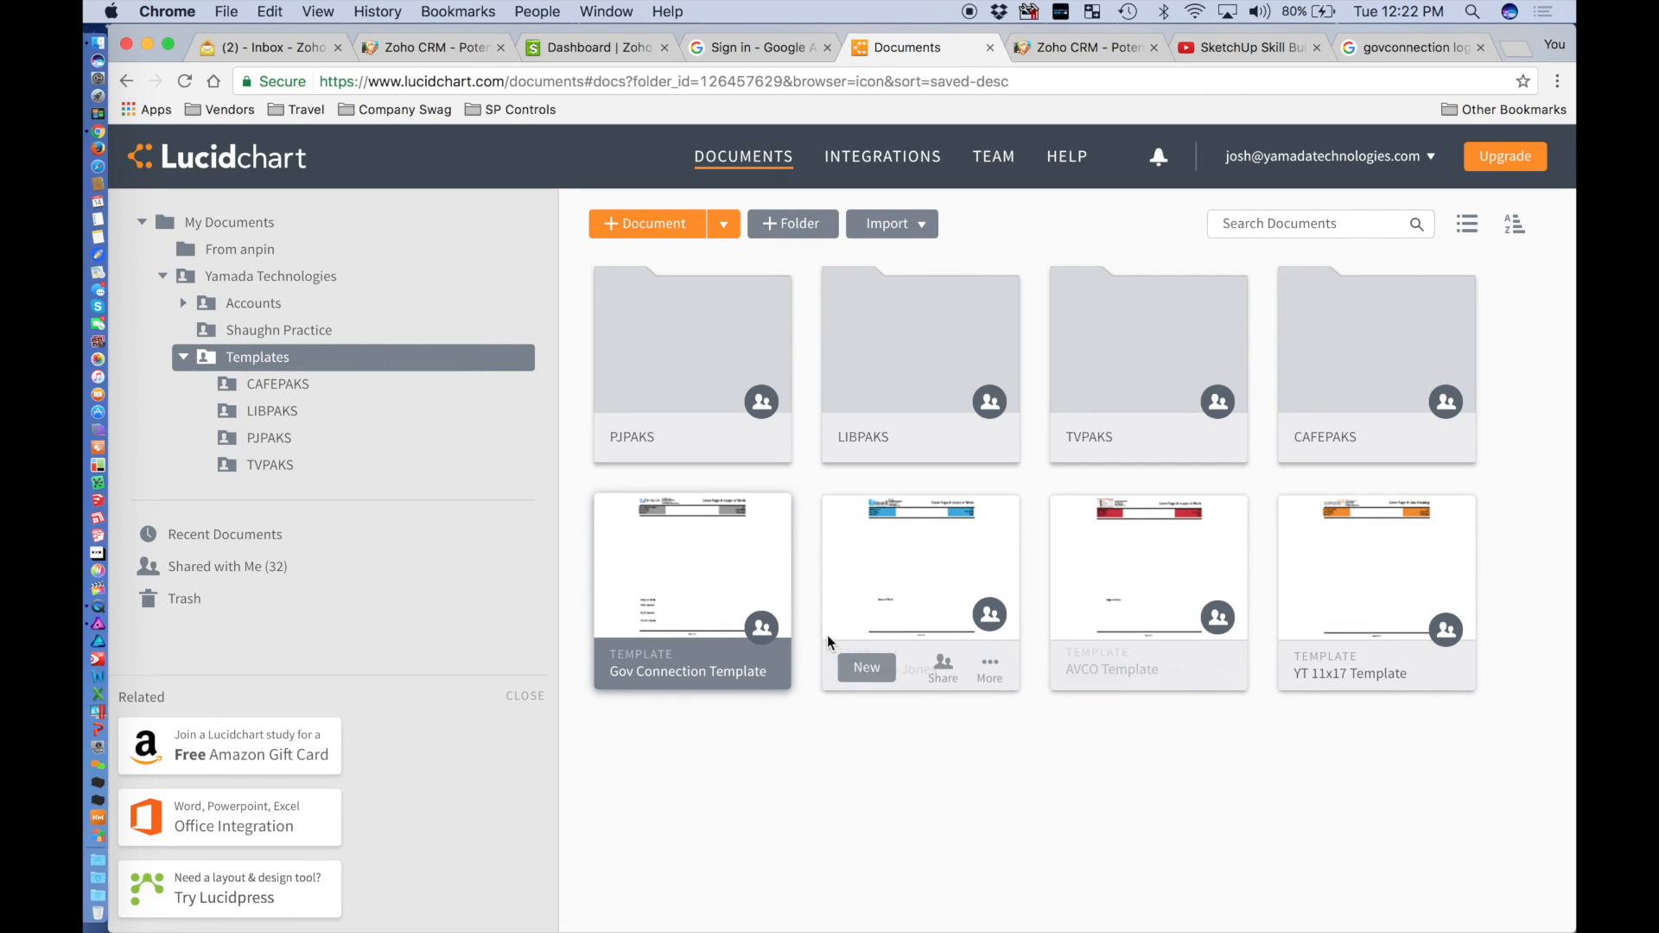
Create a new document from the Gov Connection Template card and select its title for renaming.
{"action": "mouse_move", "coordinate": [628, 641]}
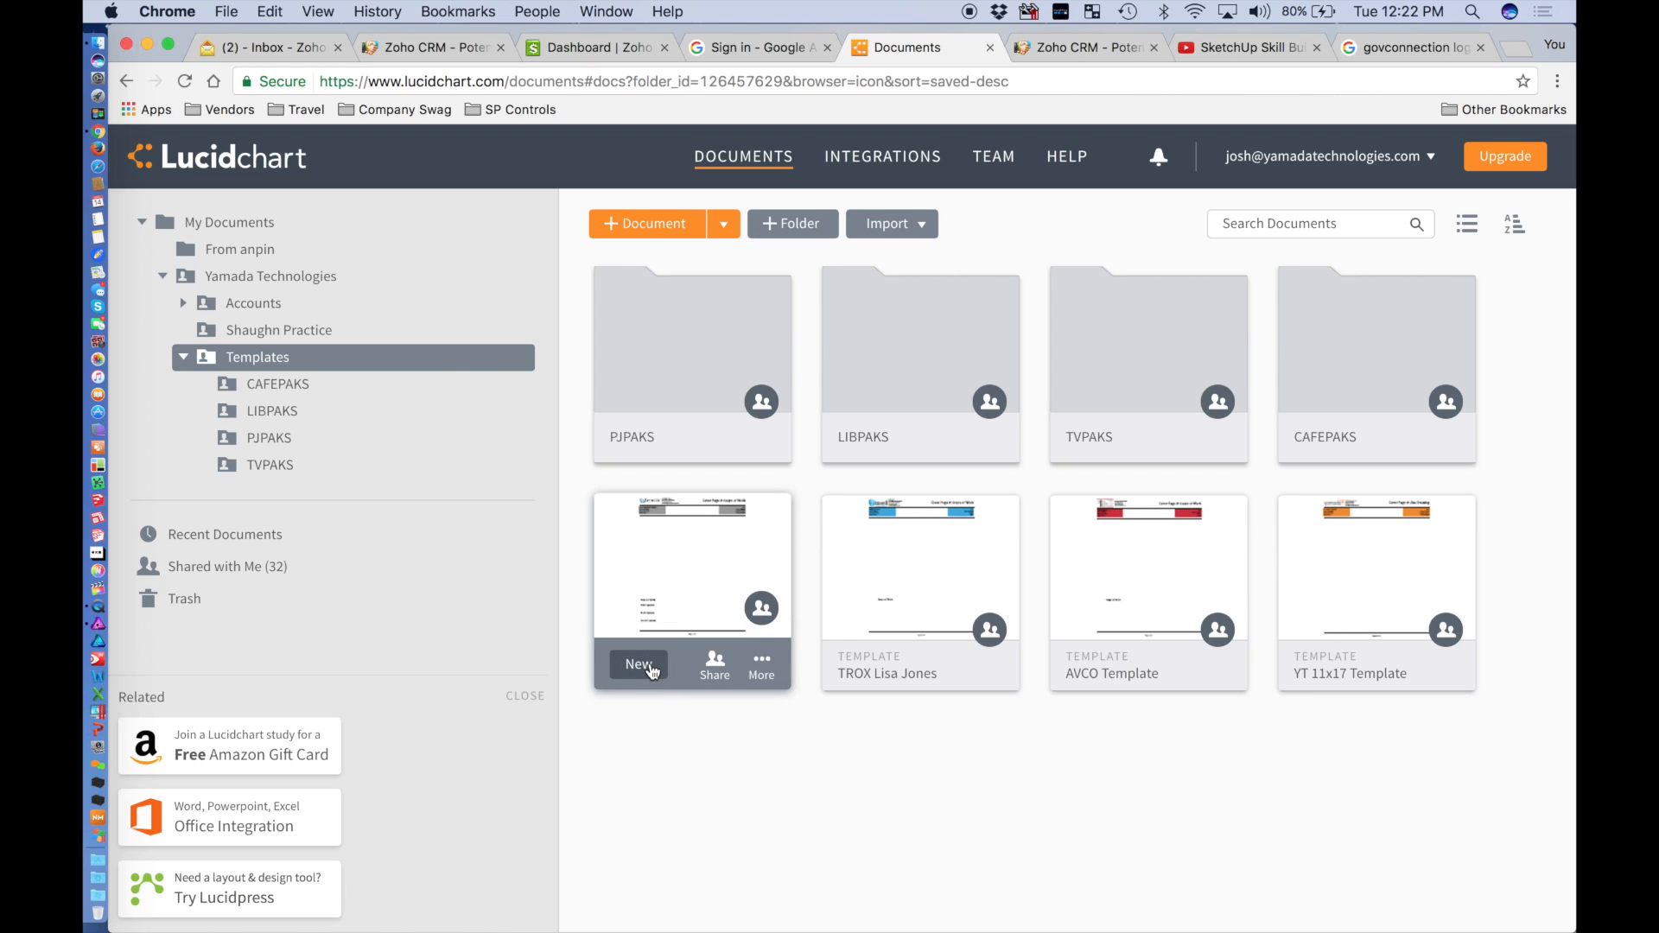
{"action": "left_click", "coordinate": [651, 667]}
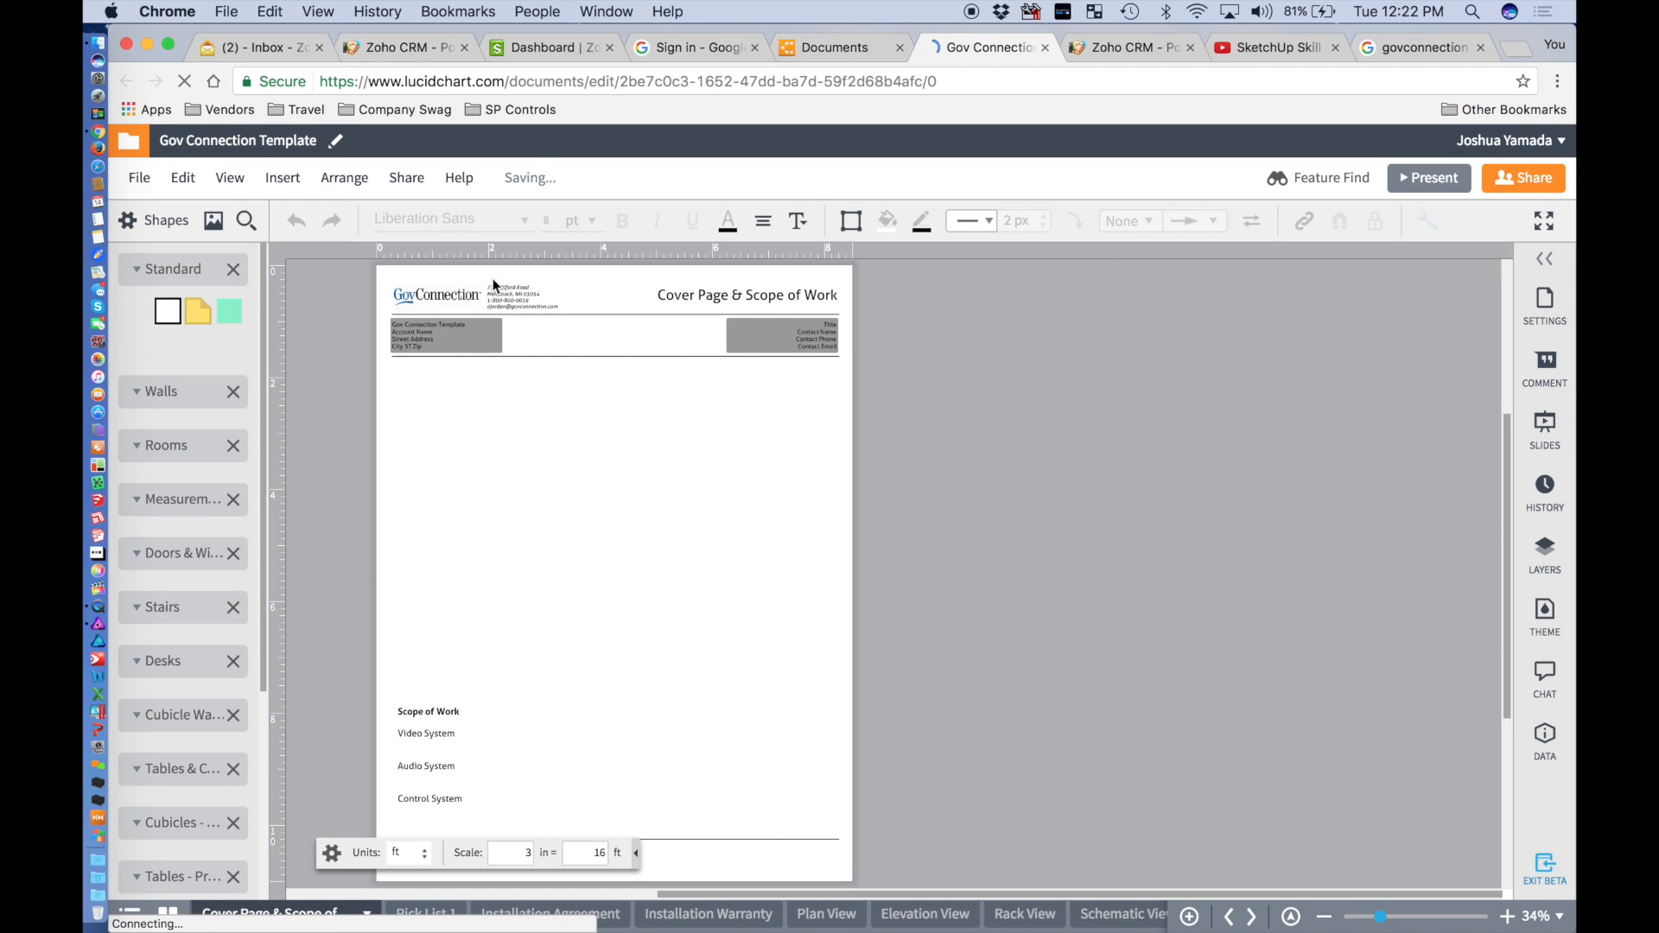
{"action": "left_click", "coordinate": [281, 147]}
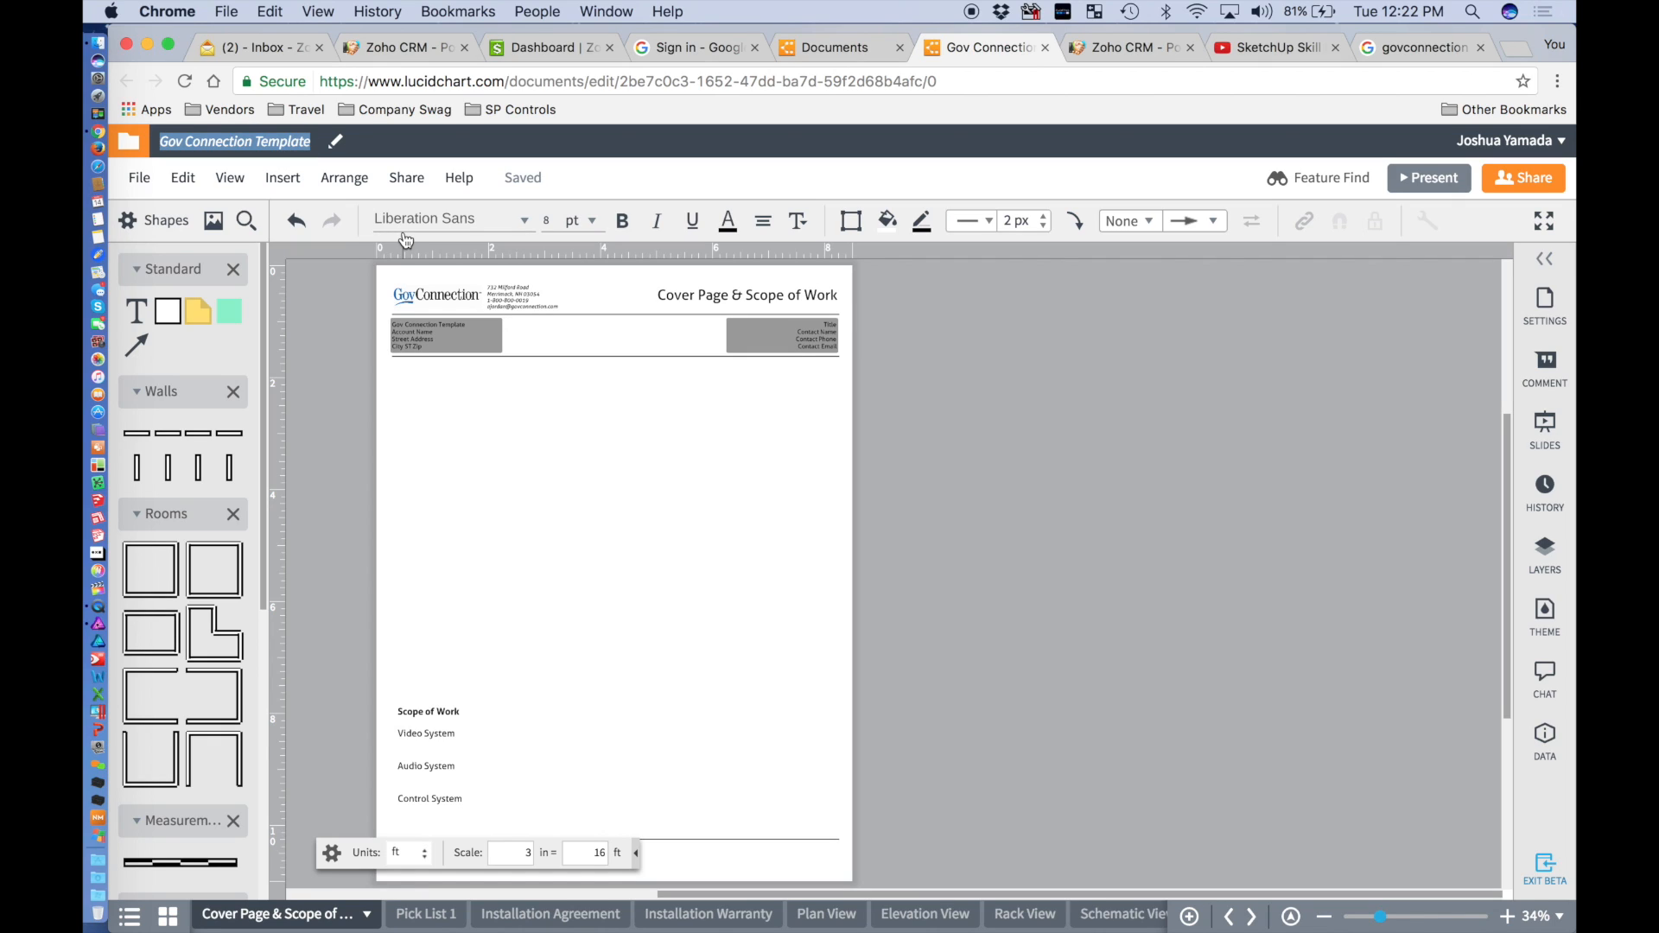
In Zoho CRM's '2: Design' potentials view, open the Gov Connect_Cafeteria Projector potential.
{"action": "left_click", "coordinate": [406, 47]}
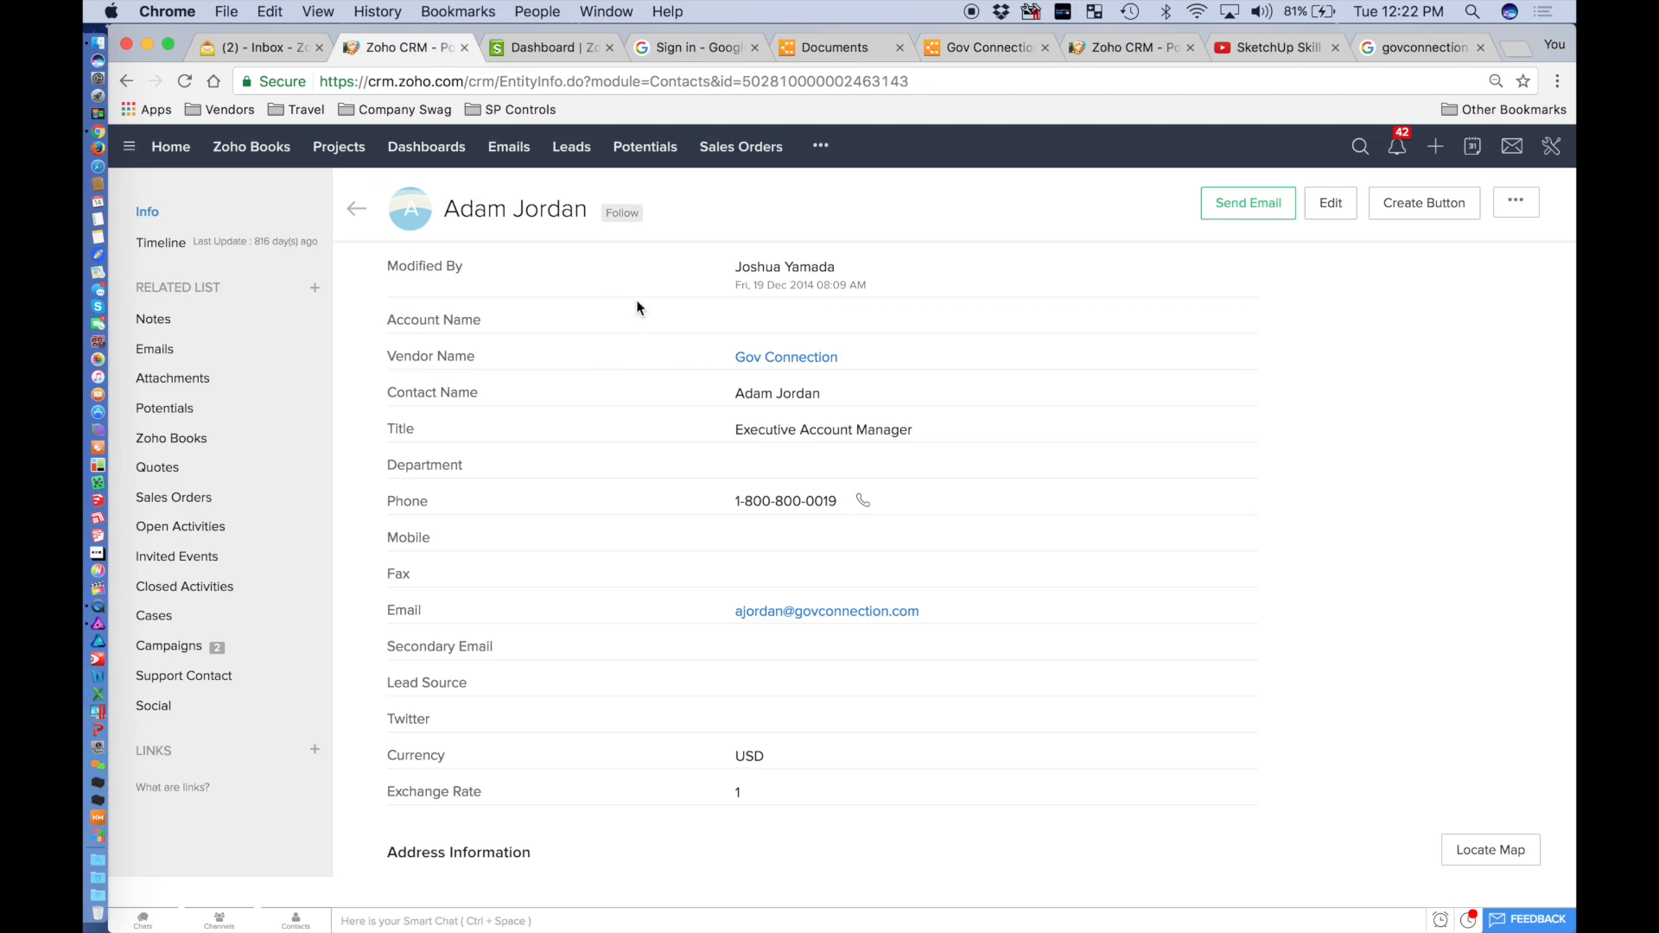
{"action": "scroll", "coordinate": [557, 396], "scroll_direction": "up", "scroll_amount": 5}
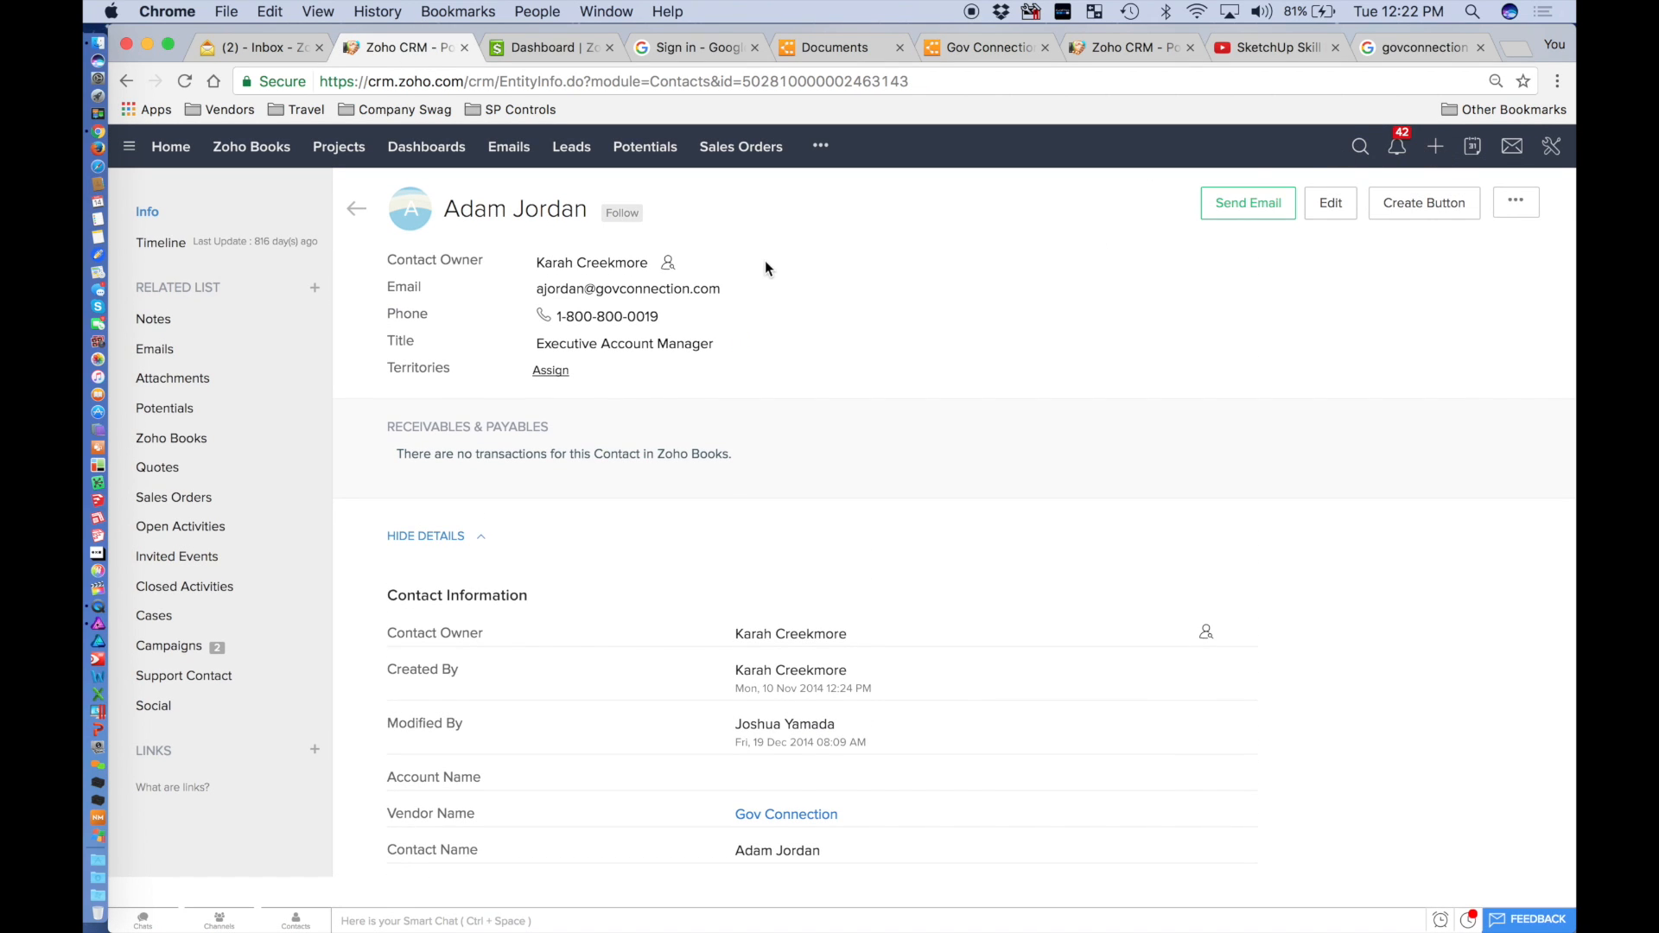
{"action": "left_click", "coordinate": [337, 155]}
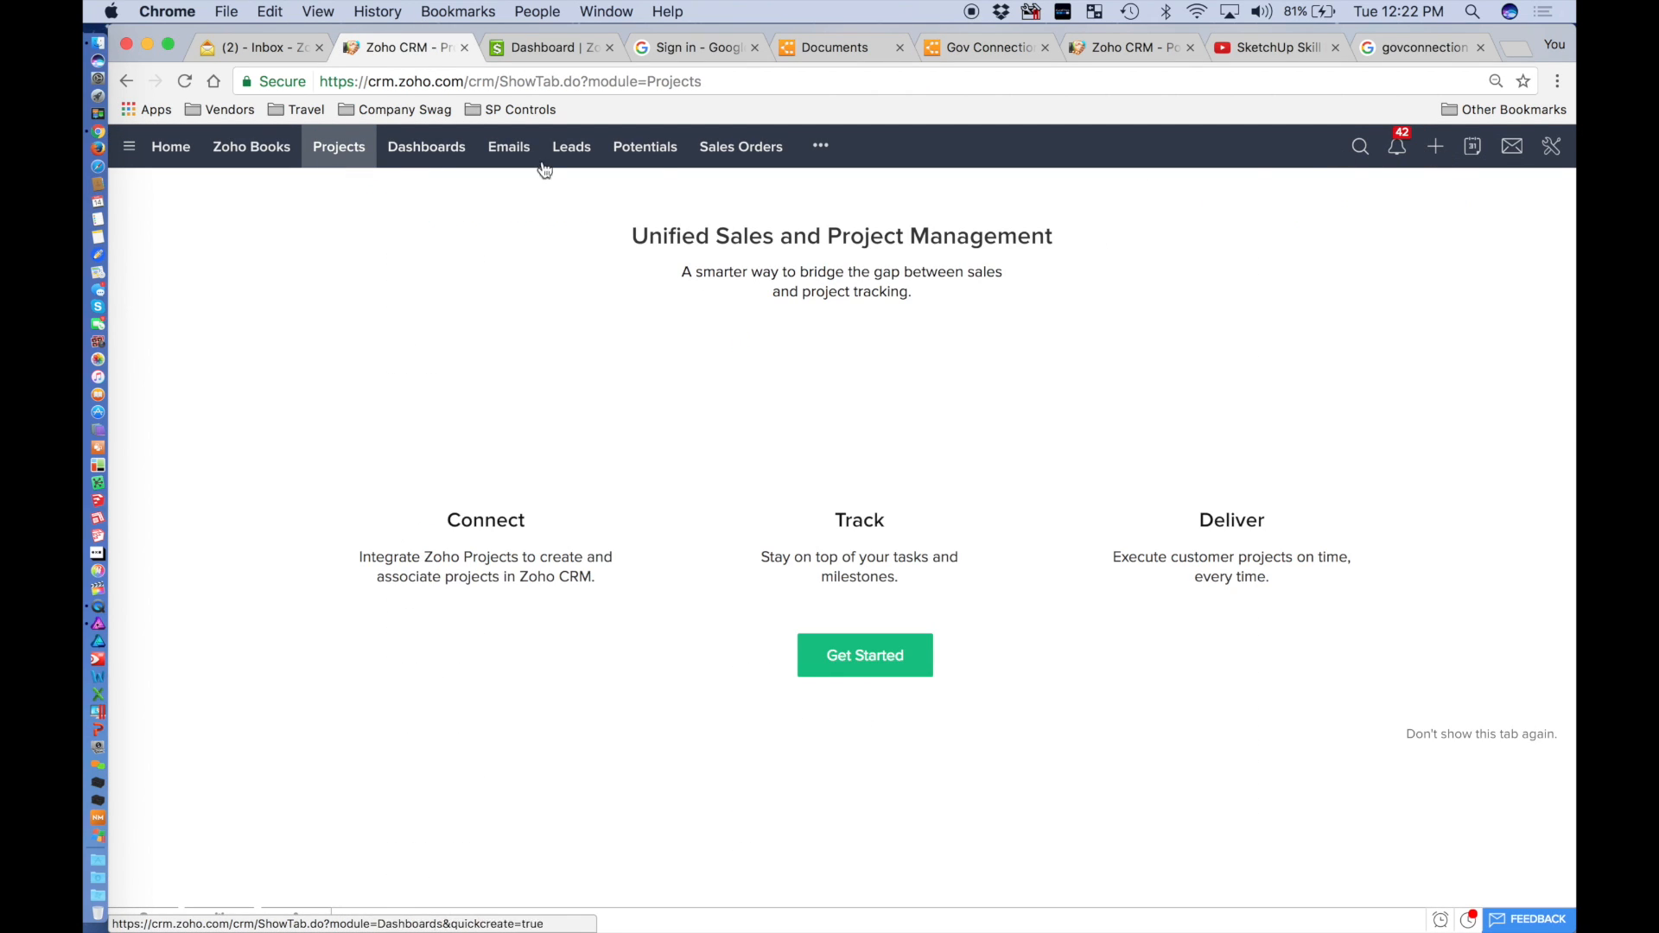
{"action": "left_click", "coordinate": [646, 154]}
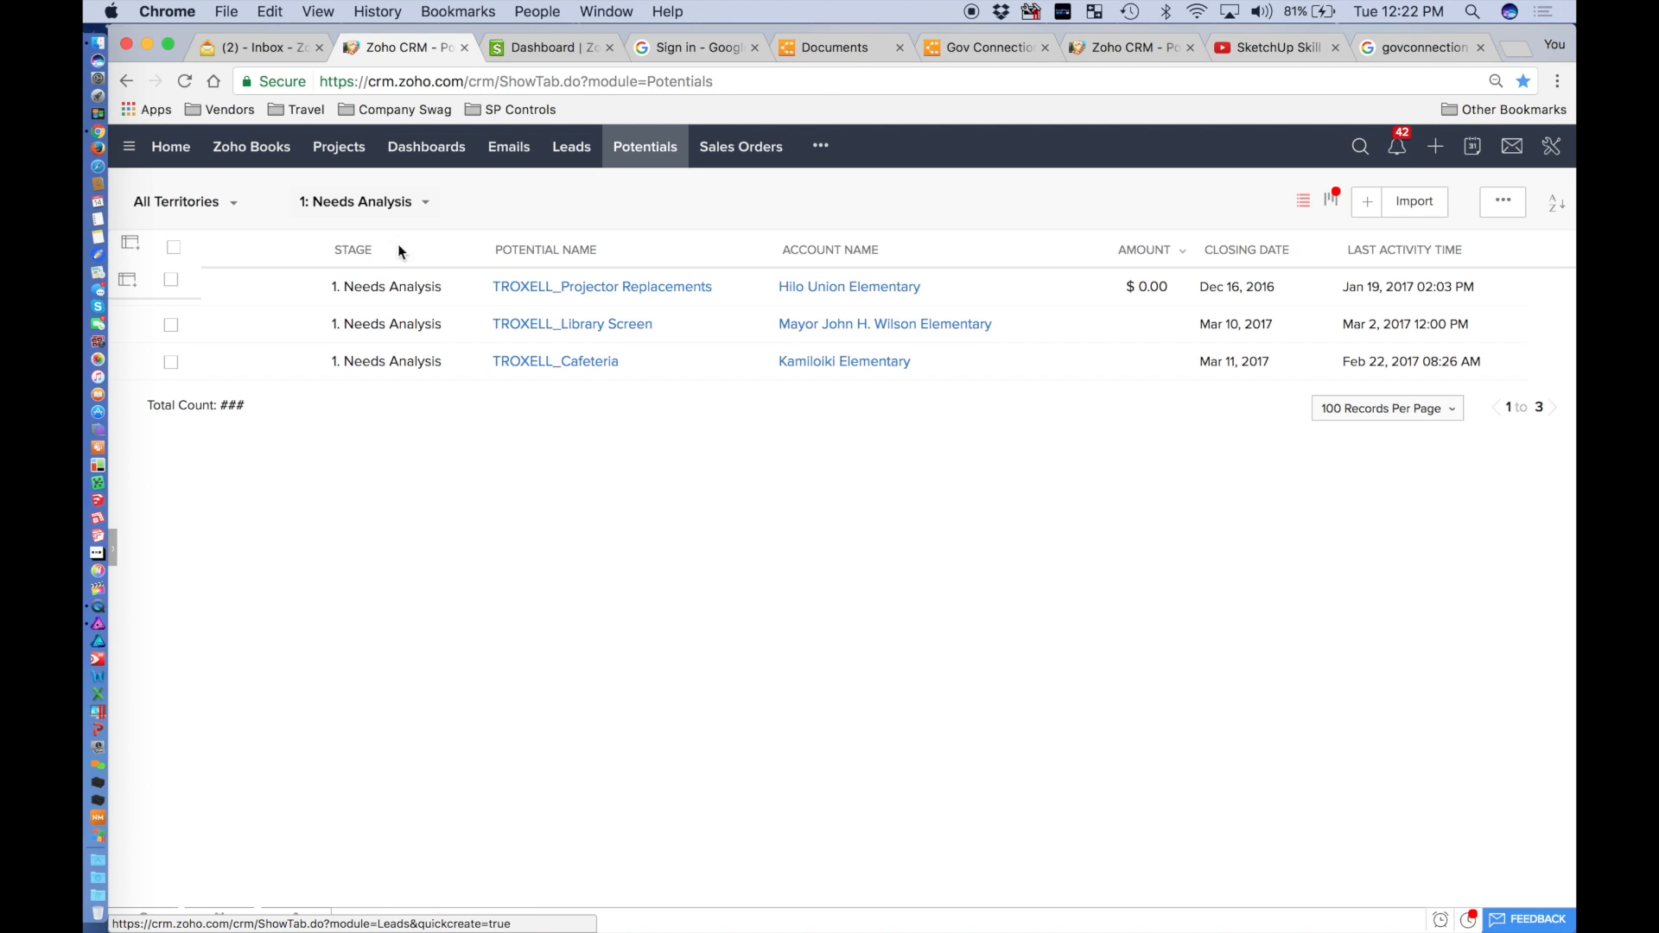
{"action": "left_click", "coordinate": [357, 207]}
{"action": "left_click", "coordinate": [363, 316]}
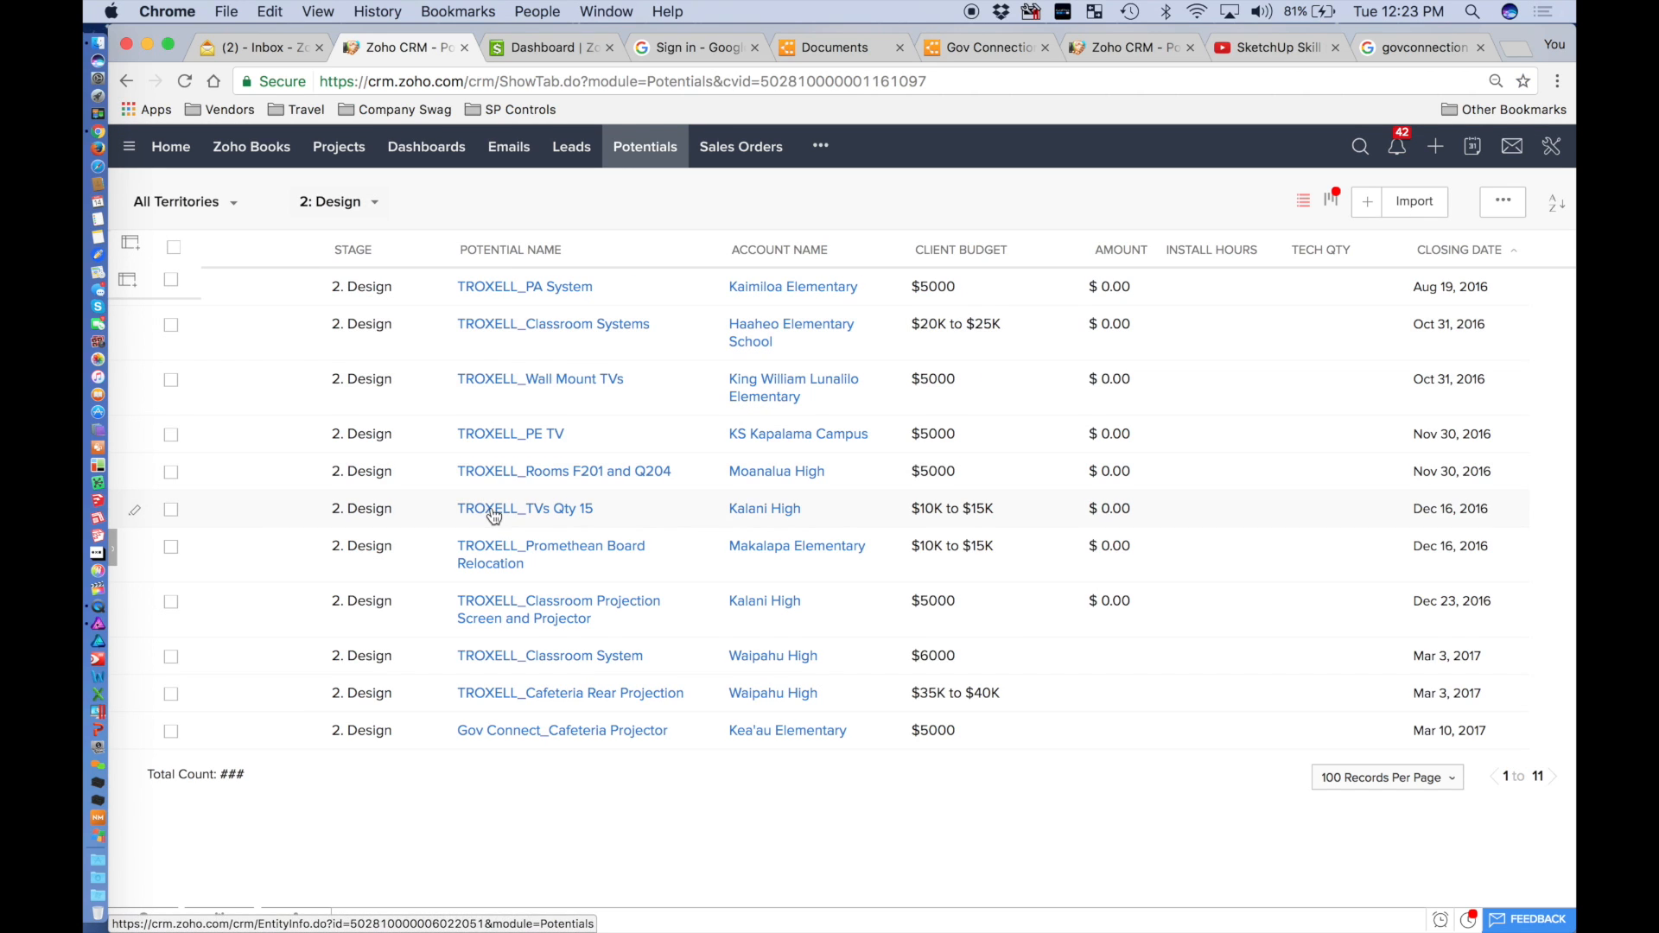
{"action": "left_click", "coordinate": [544, 741]}
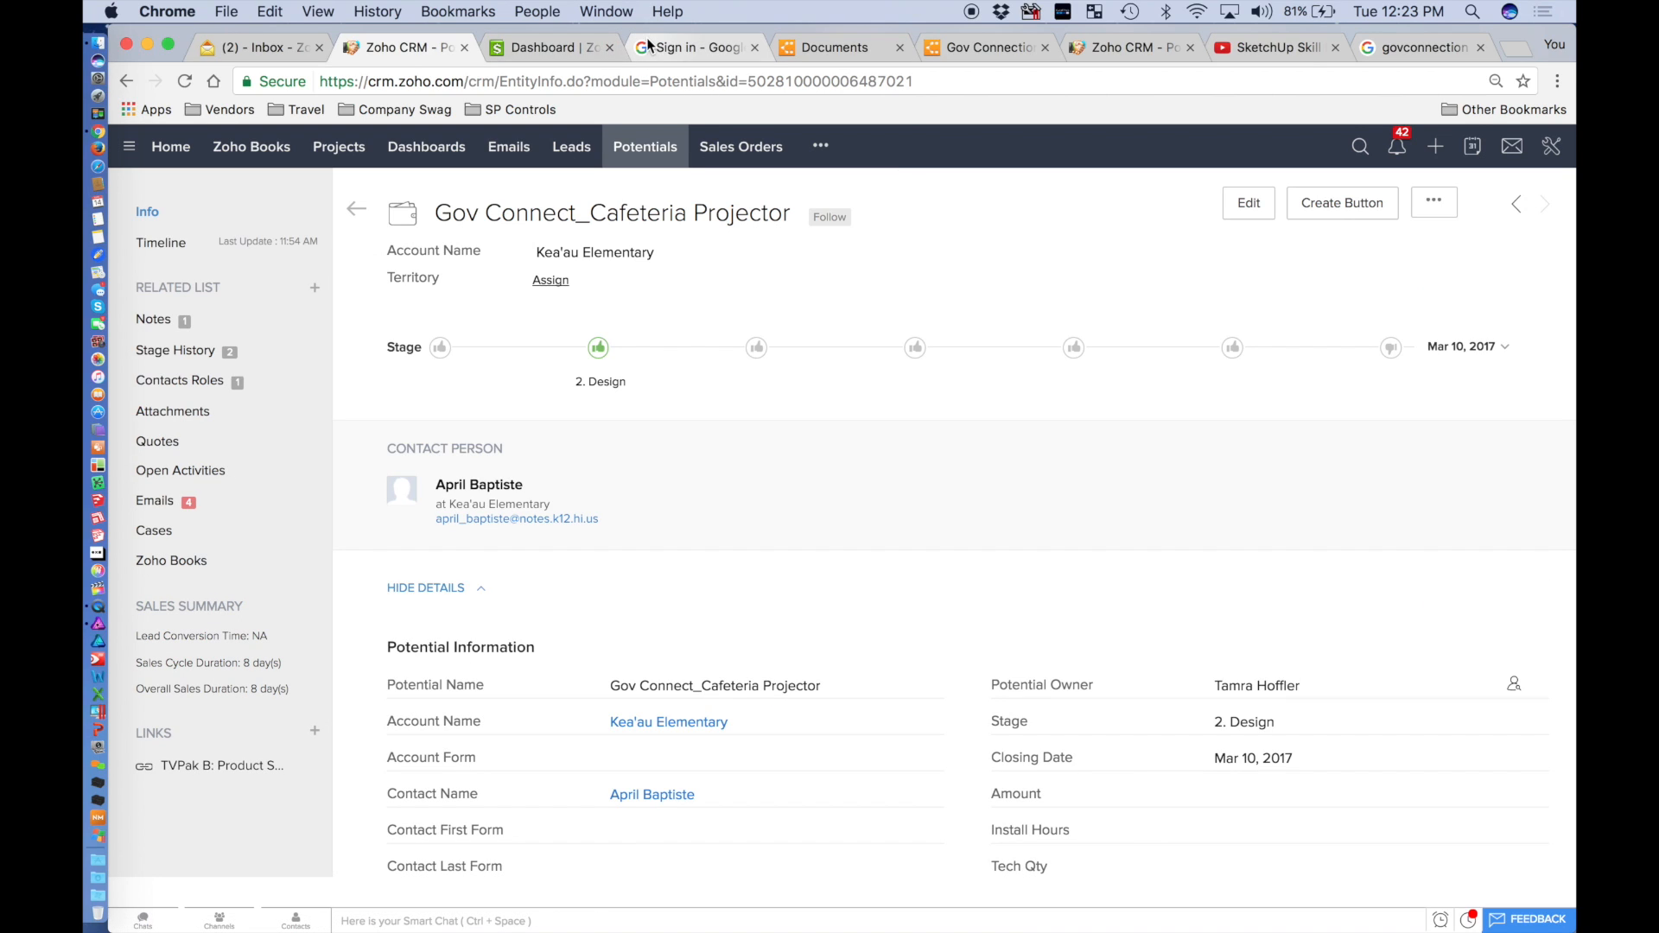
{"action": "left_click", "coordinate": [963, 49]}
Retitle the new document 'Cafeteria Projector' and check the cover page reflects it.
{"action": "left_click", "coordinate": [289, 146]}
{"action": "type", "text": "Cafeteria Projector"}
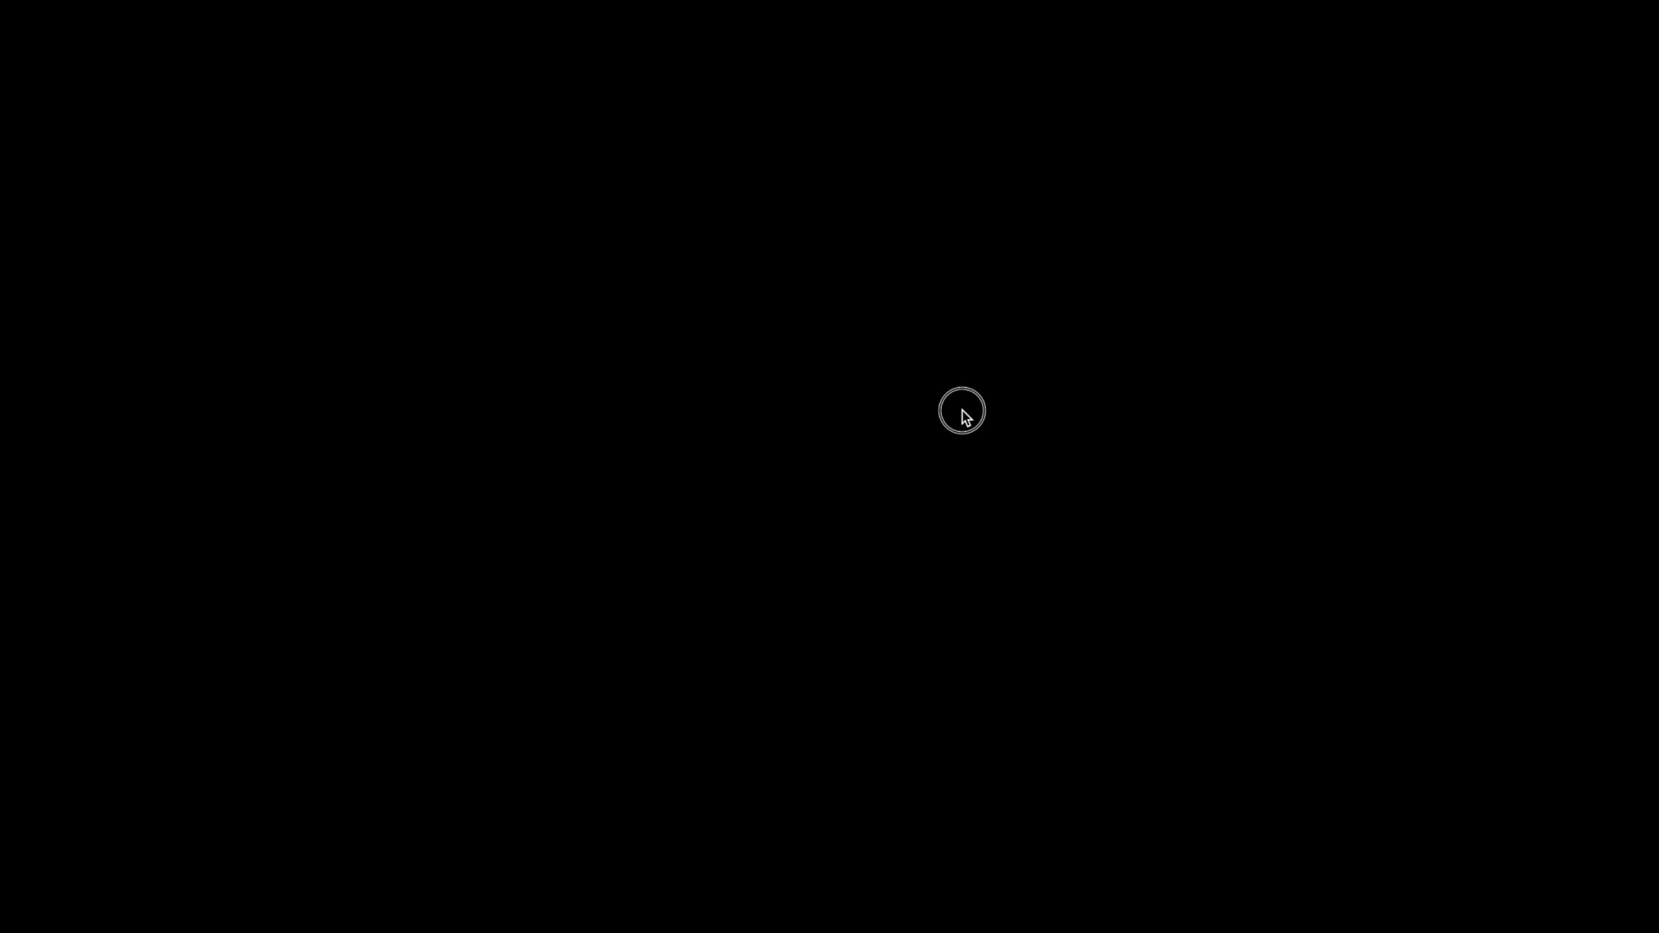
{"action": "key", "text": "Return"}
{"action": "scroll", "coordinate": [489, 359], "scroll_direction": "up", "scroll_amount": 5}
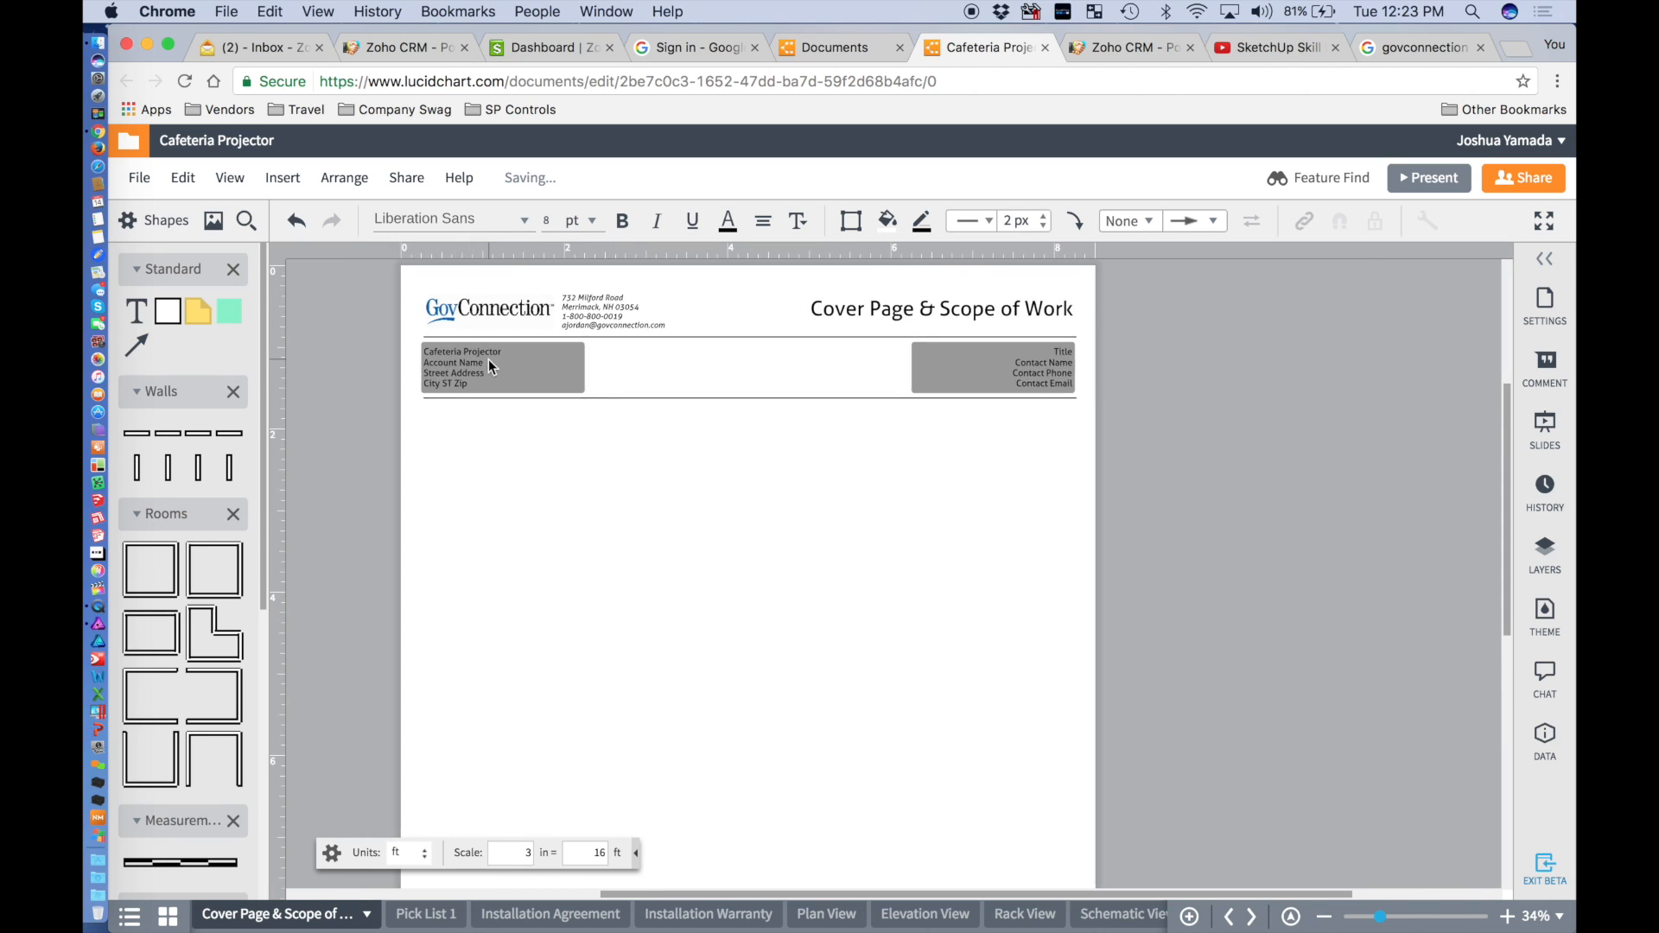
{"action": "scroll", "coordinate": [489, 360], "scroll_direction": "down", "scroll_amount": 2}
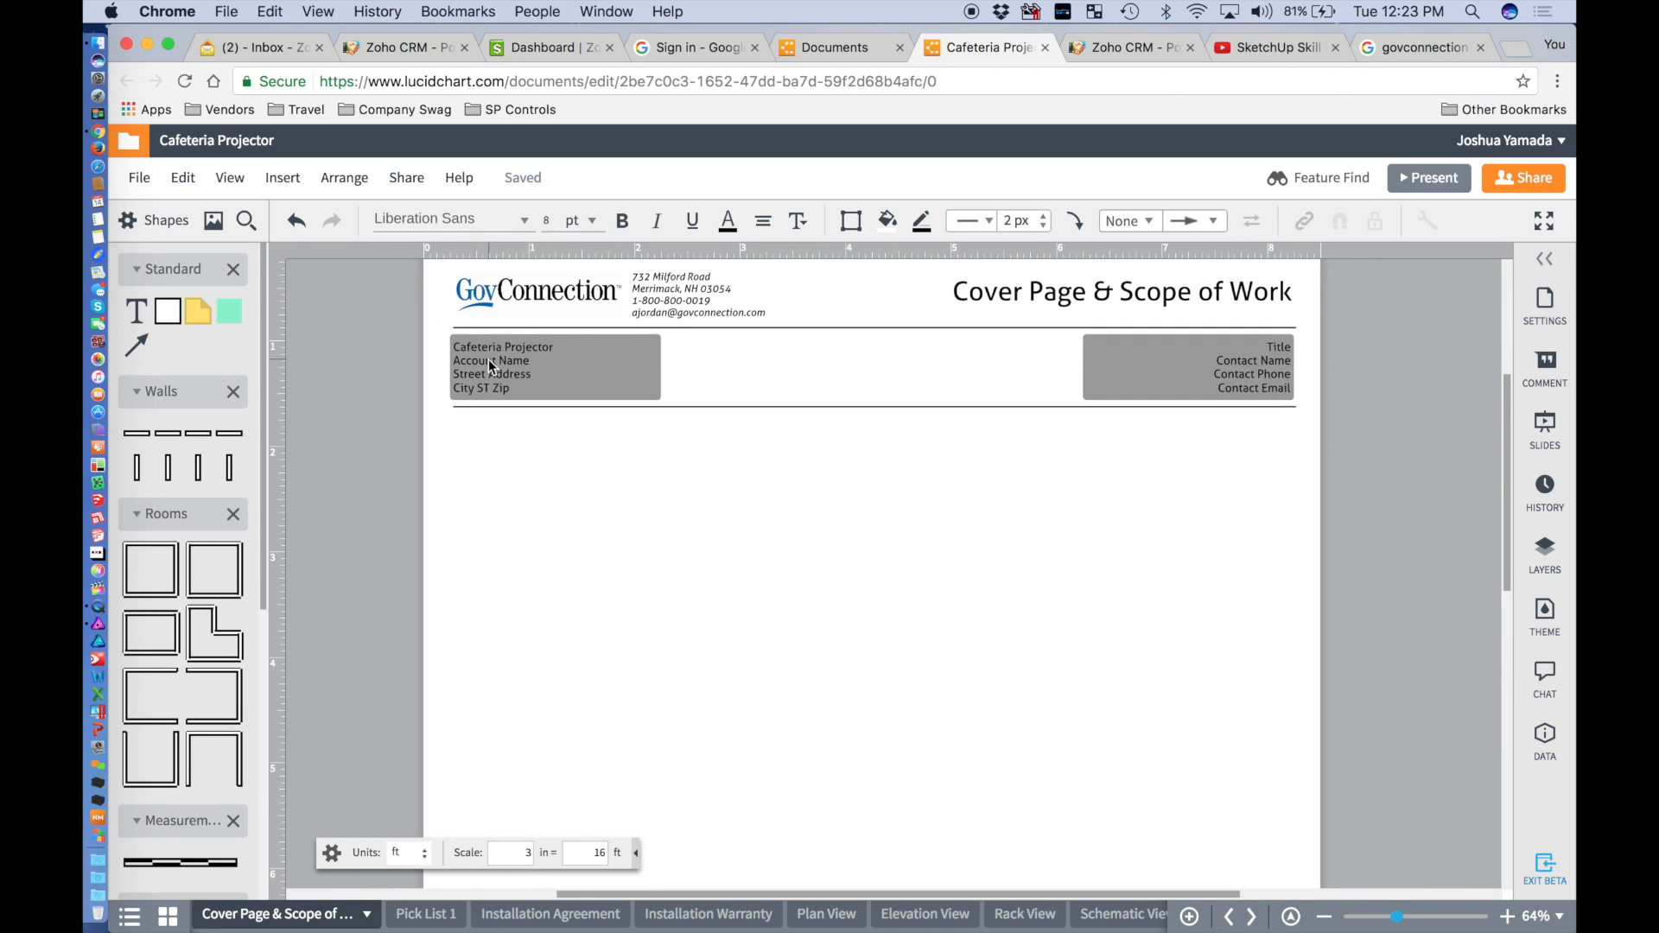
{"action": "scroll", "coordinate": [490, 359], "scroll_direction": "up", "scroll_amount": 1}
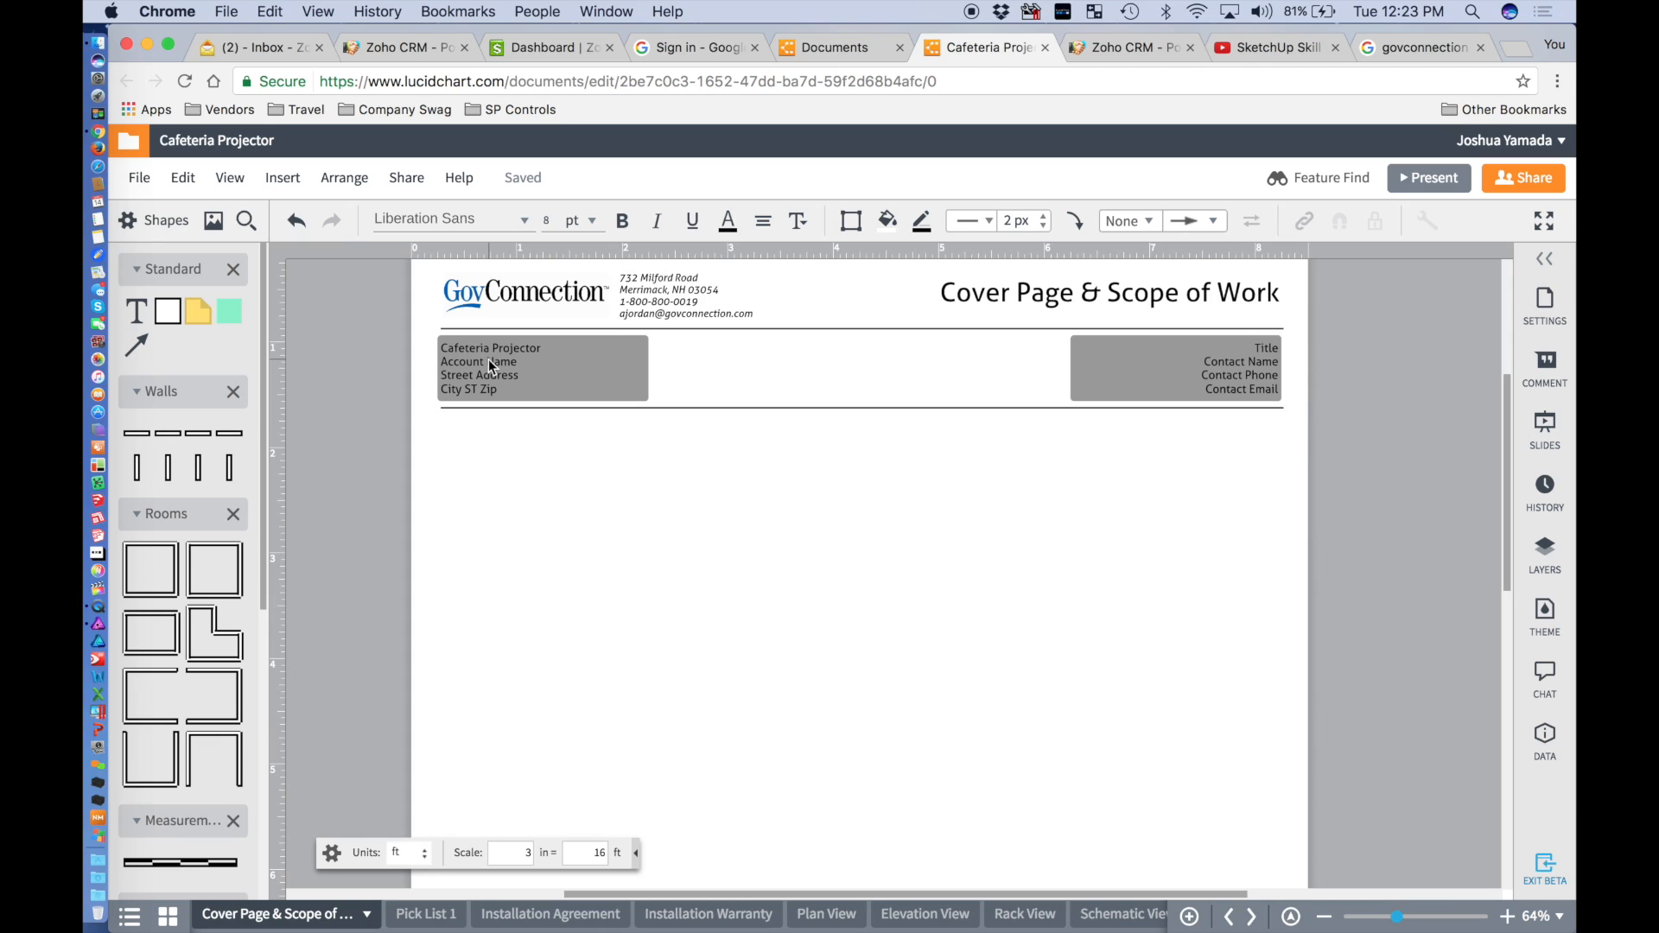